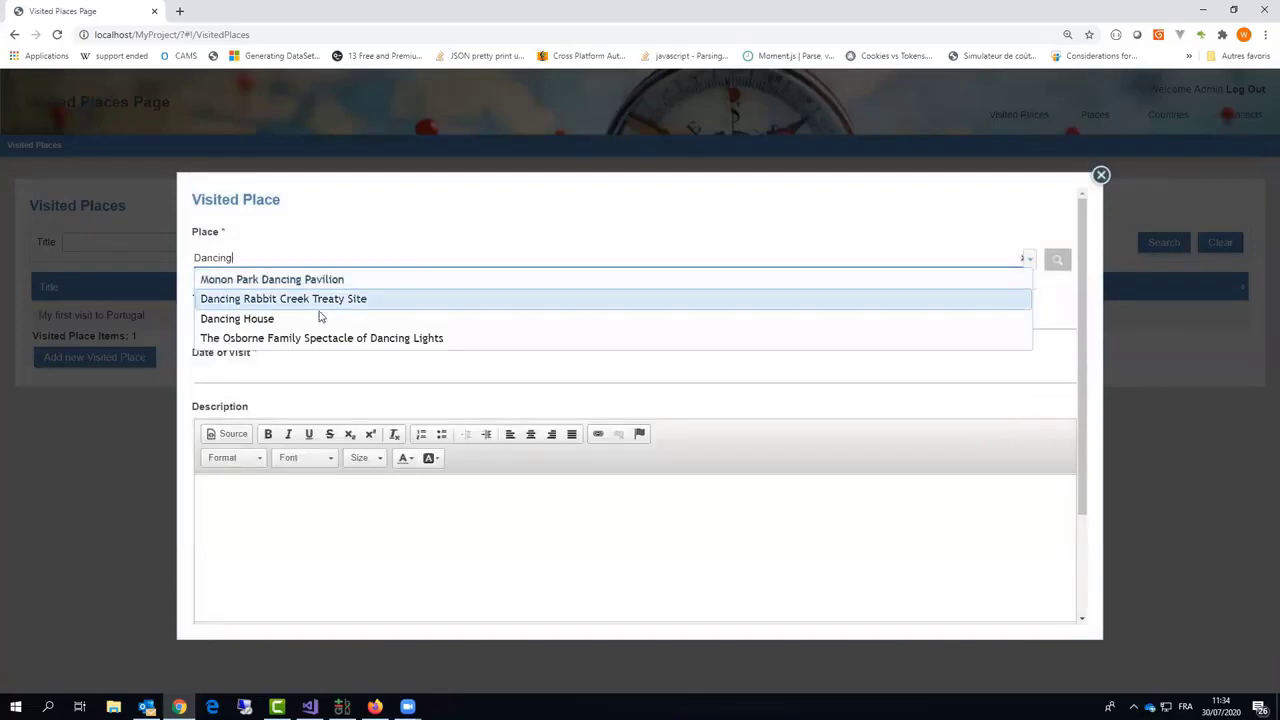
Step: Choose Dancing House as the visited place and look over its details
left_click(318, 318)
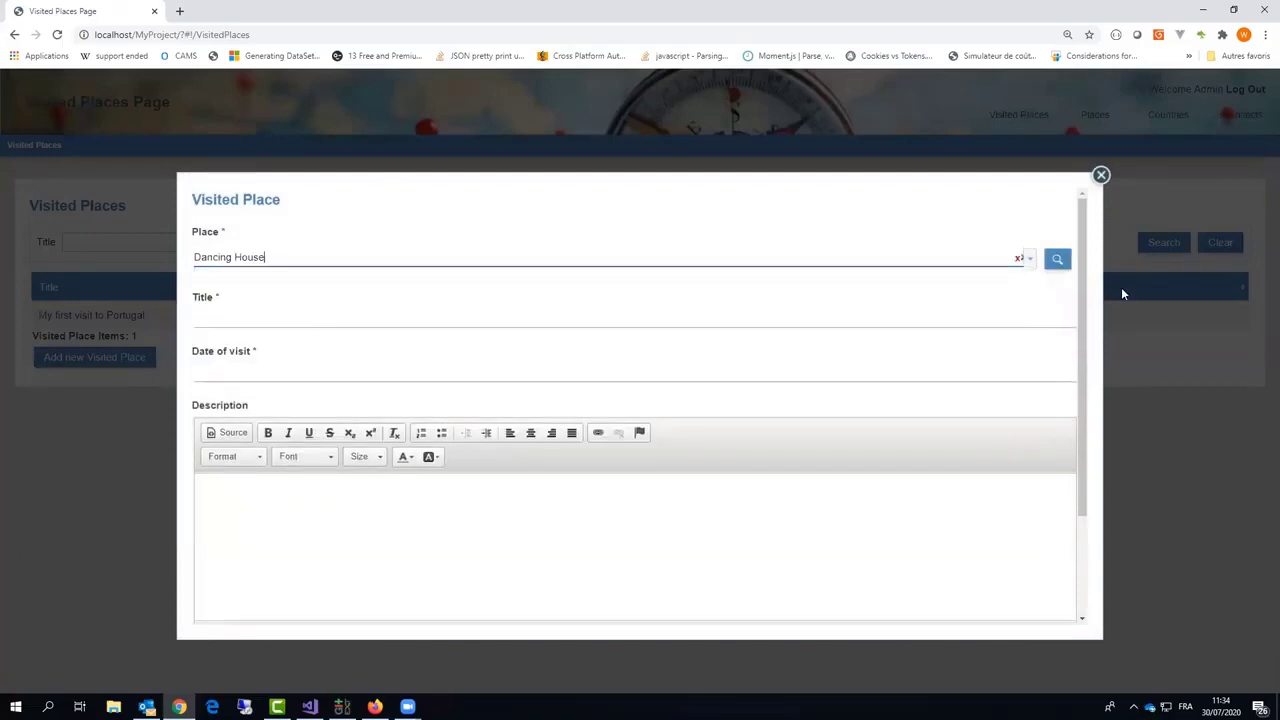
left_click(1058, 260)
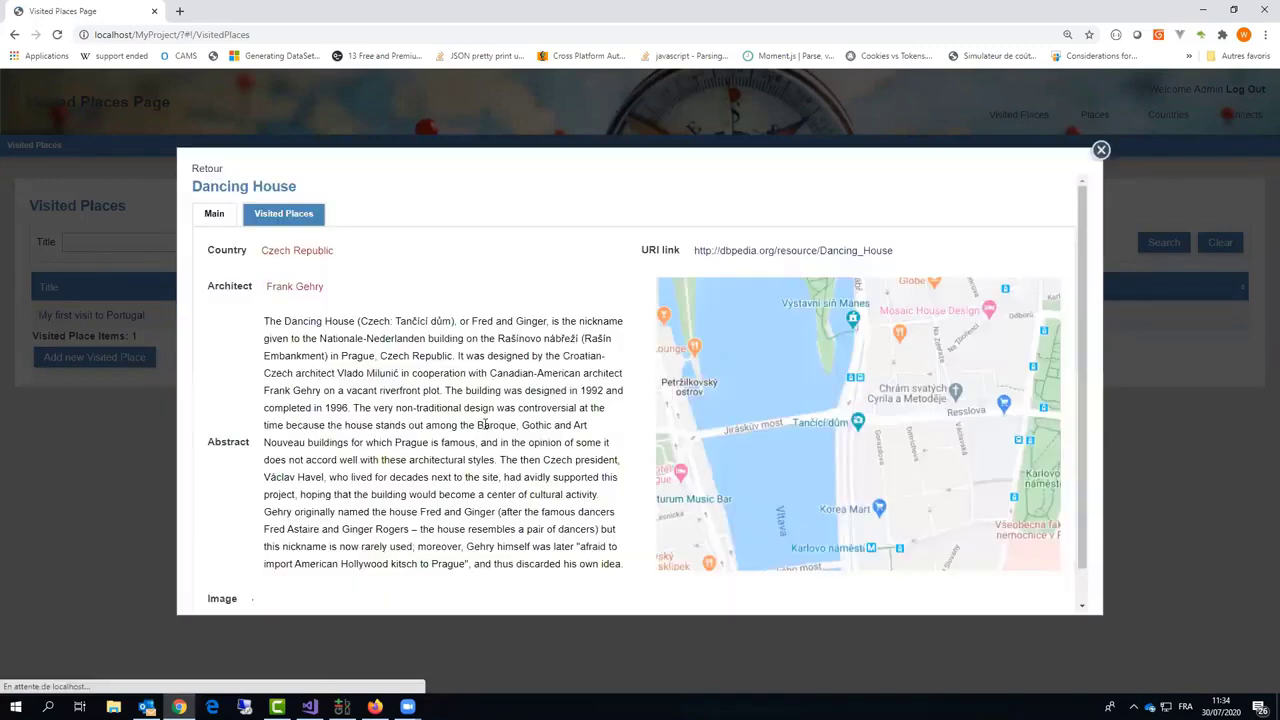
scroll(489, 433, "down", 3)
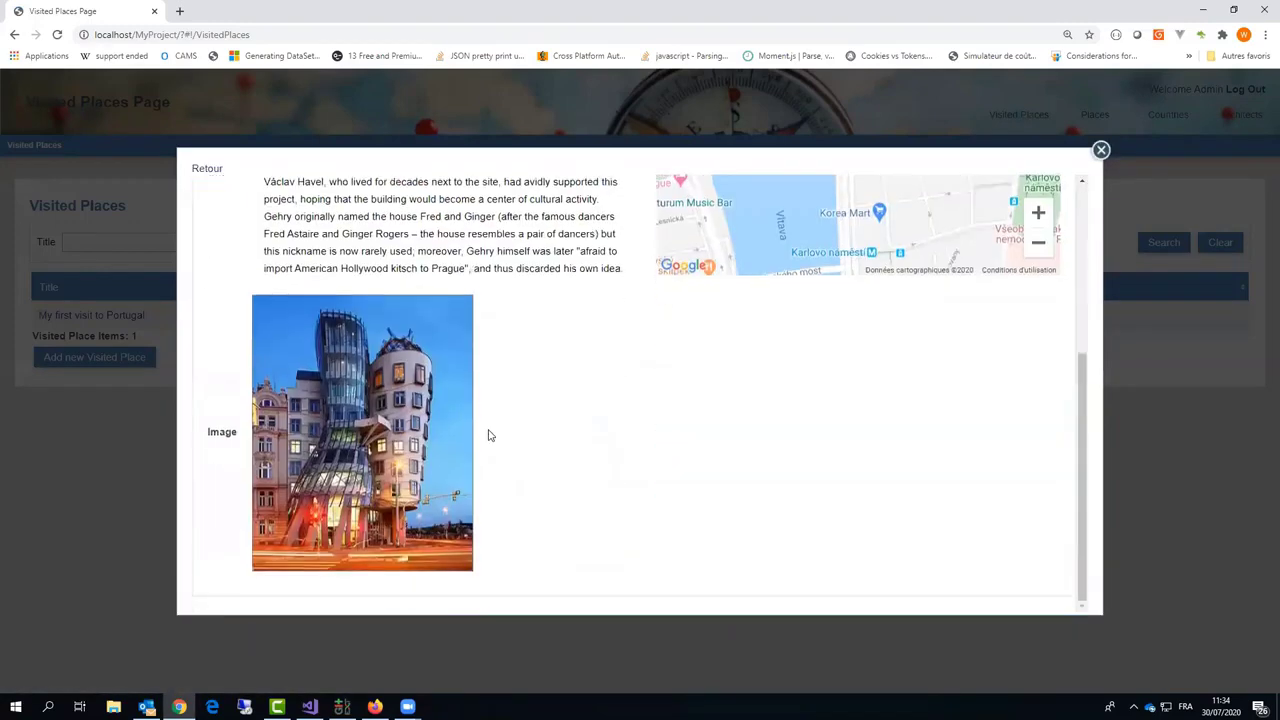
scroll(490, 435, "up", 3)
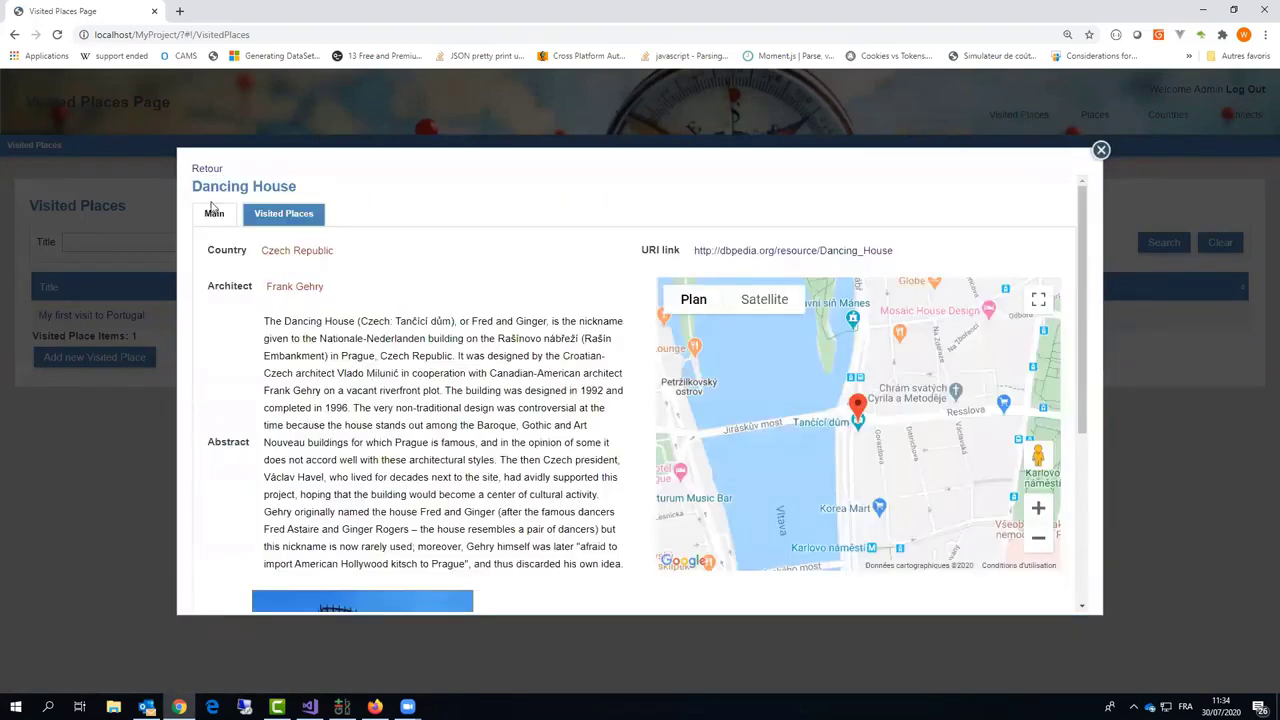
left_click(201, 170)
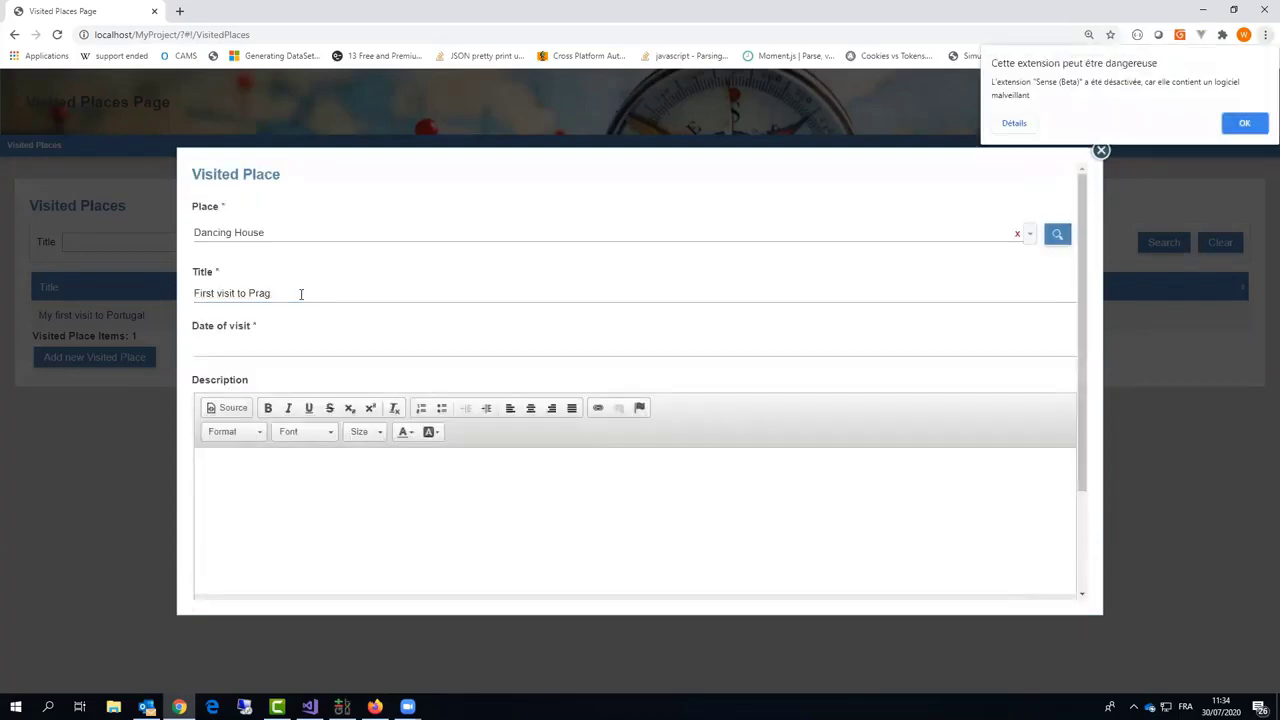
Step: Complete the title 'First visit to Prague', date 23/07/2020, description 'Great !', and save
left_click(300, 293)
type("ue")
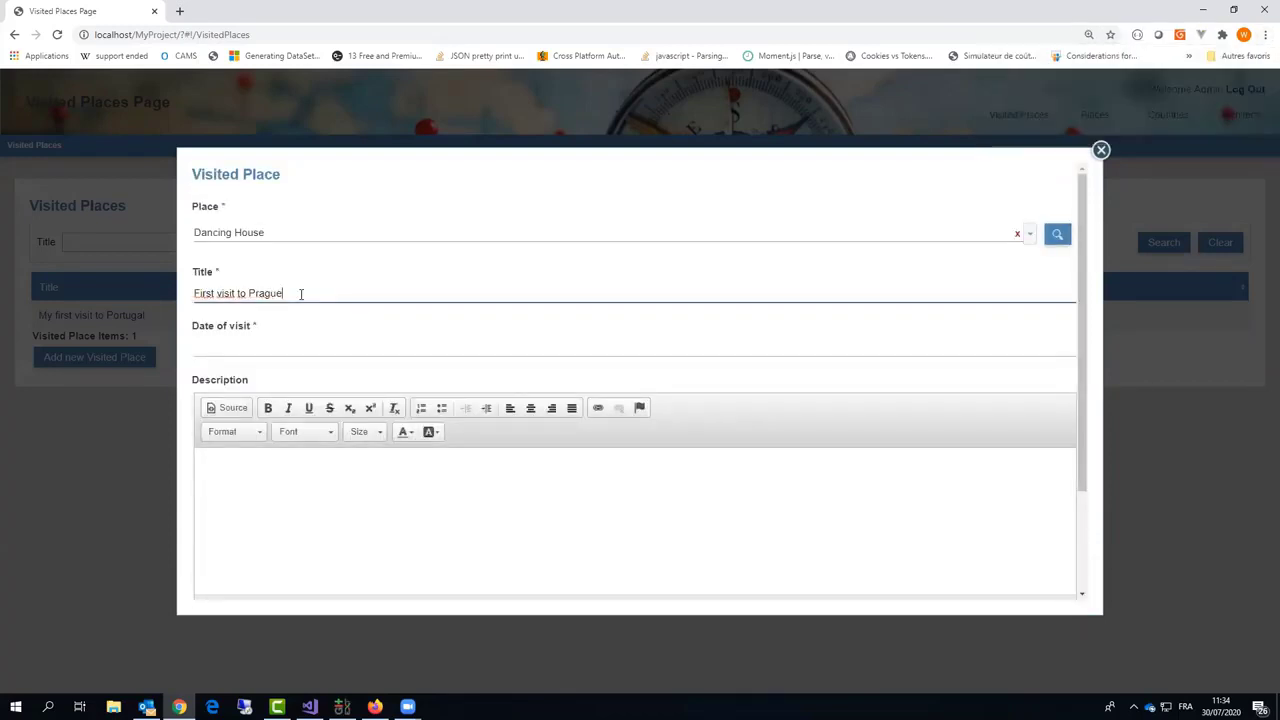
left_click(266, 350)
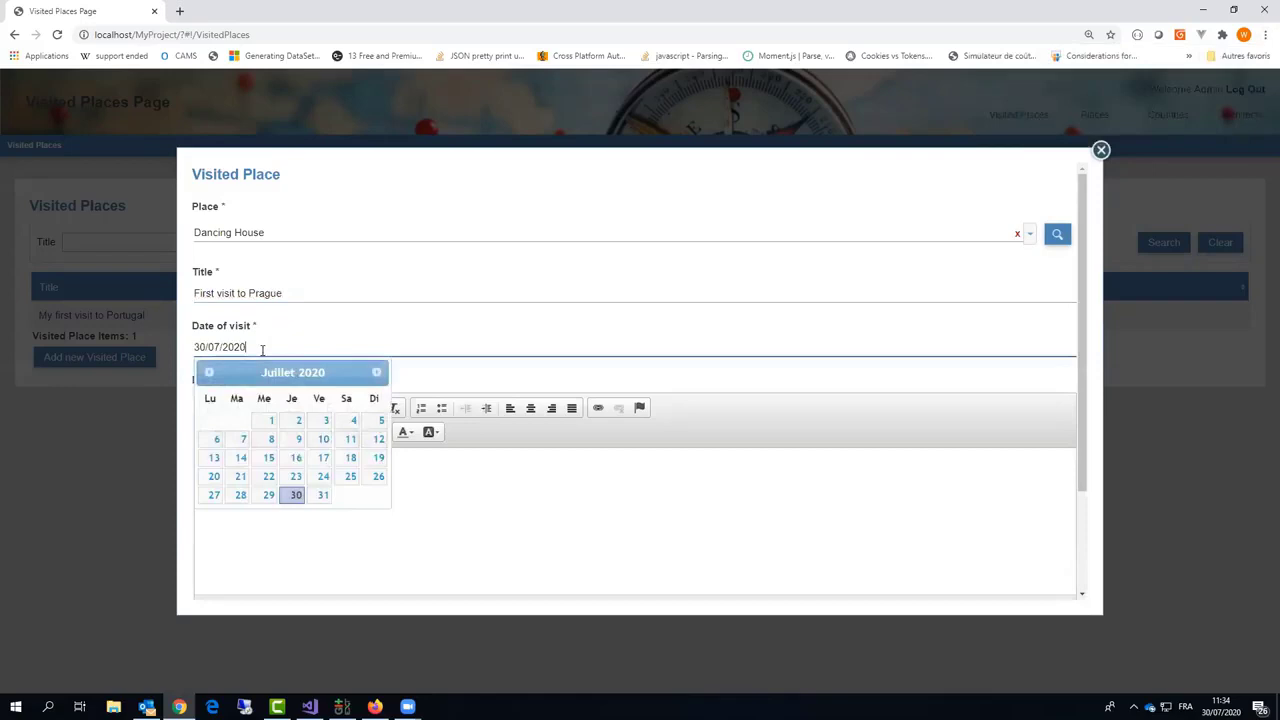
left_click(294, 476)
left_click(282, 509)
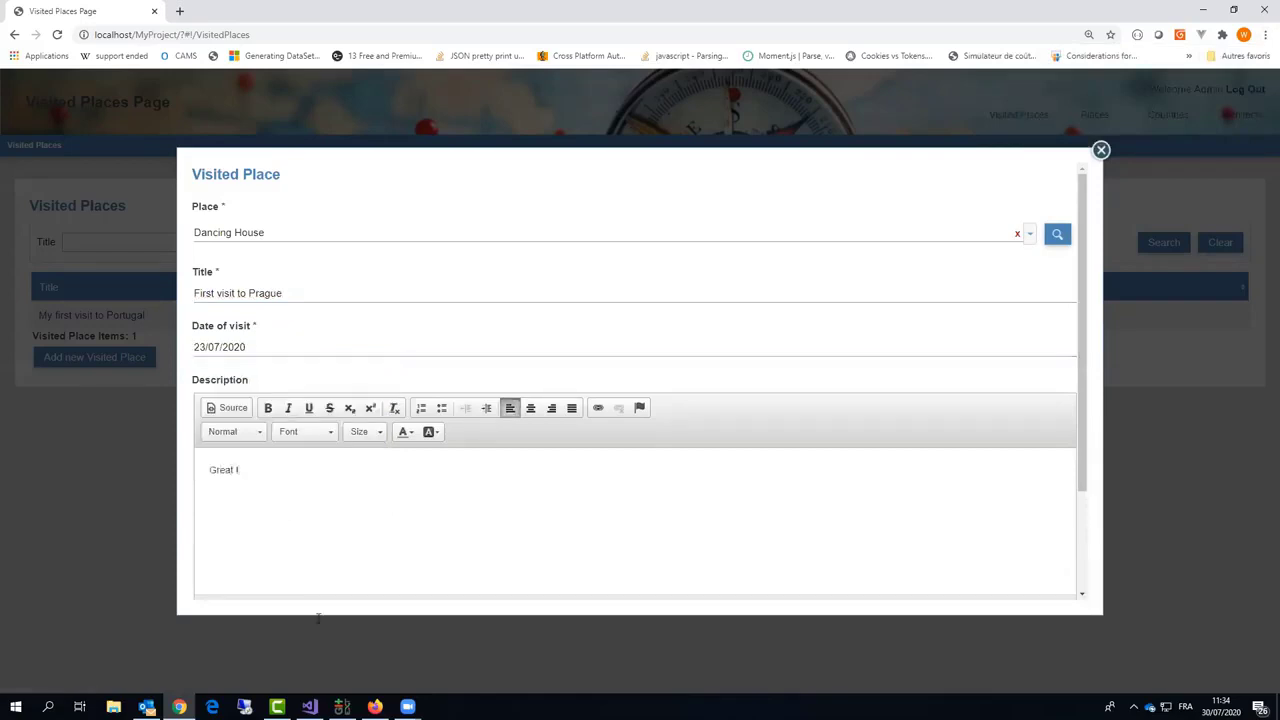
scroll(318, 600, "down", 2)
left_click(214, 584)
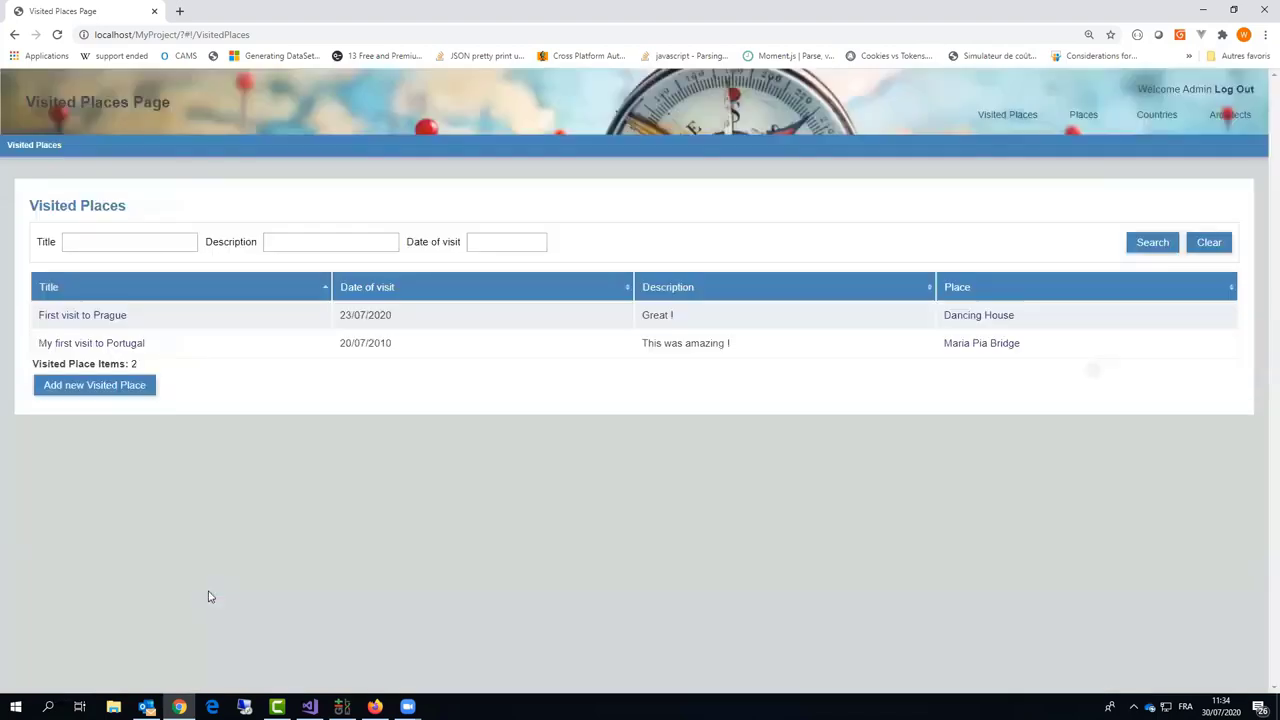
Step: Add the comment 'I recommend' to 'First visit to Prague', then go back to the Visited Places list
left_click(89, 318)
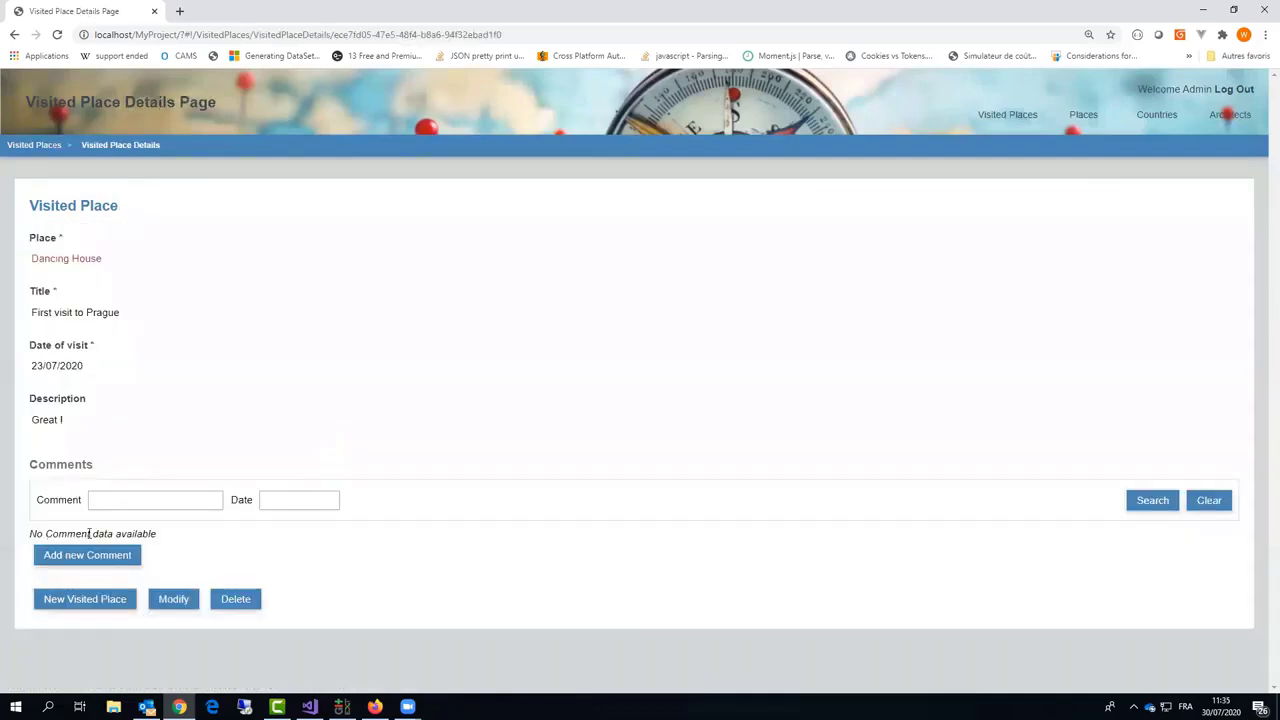
left_click(121, 556)
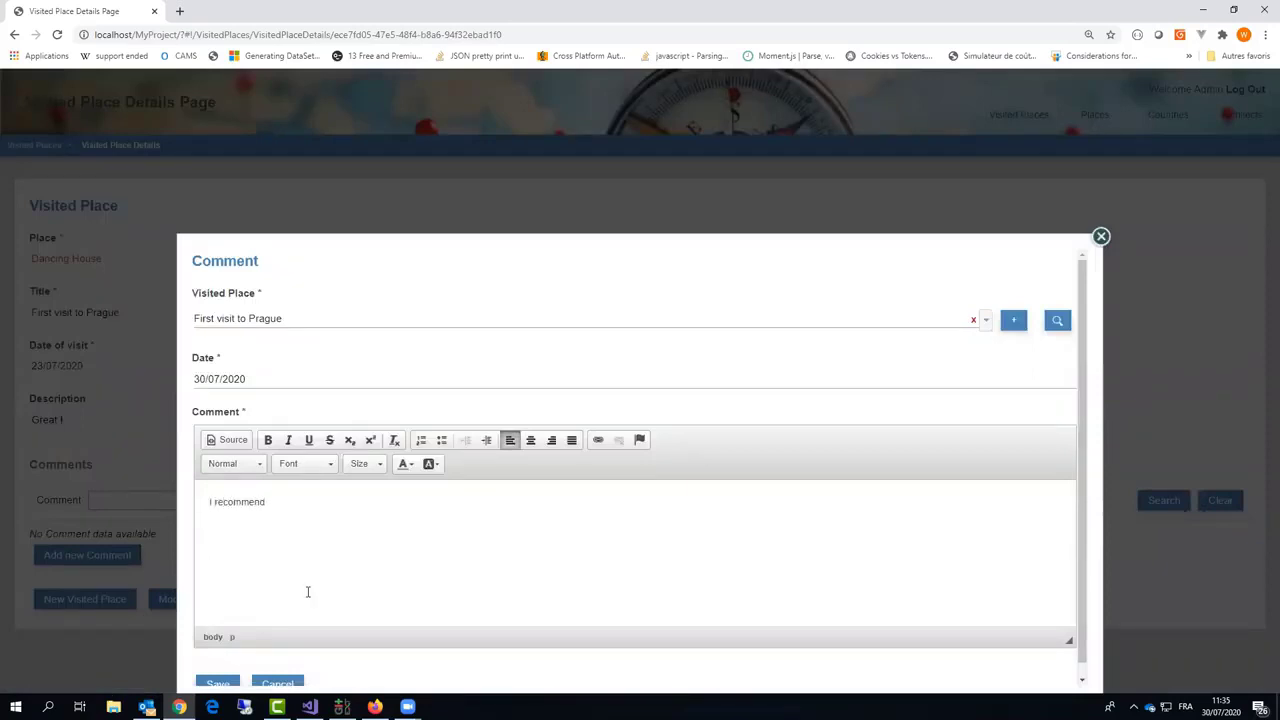
scroll(260, 630, "down", 1)
left_click(215, 670)
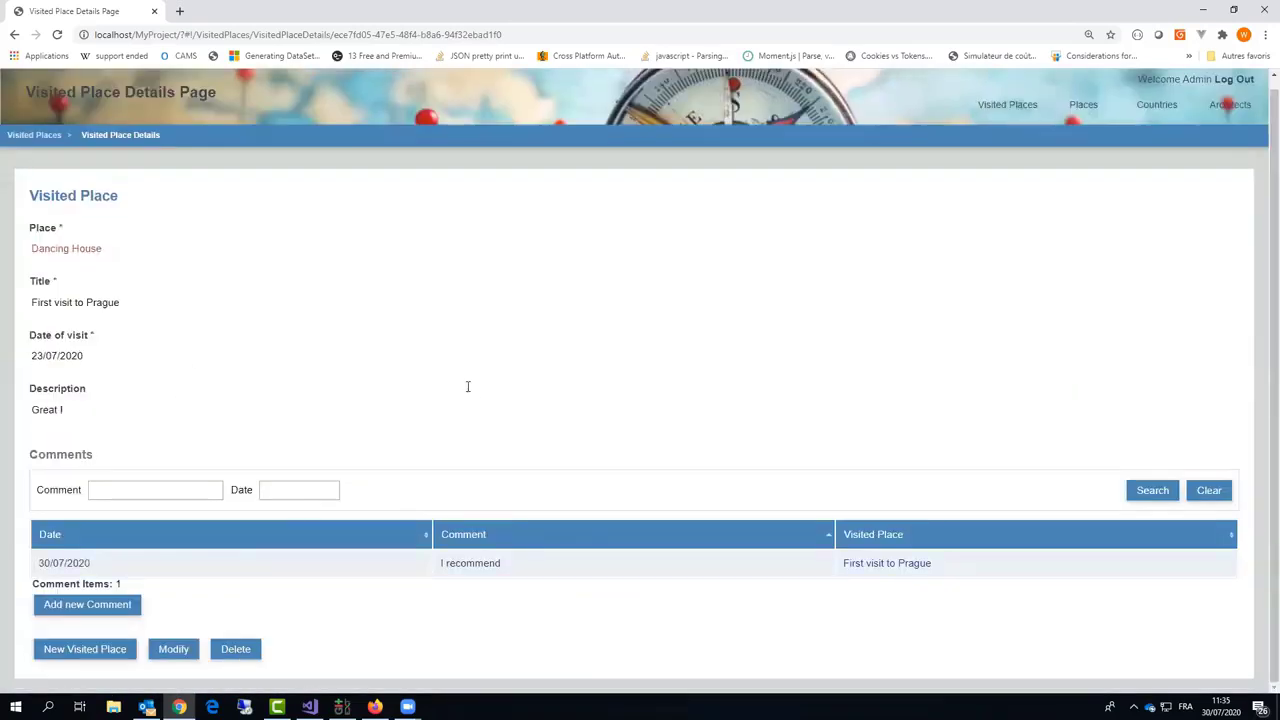
left_click(1000, 106)
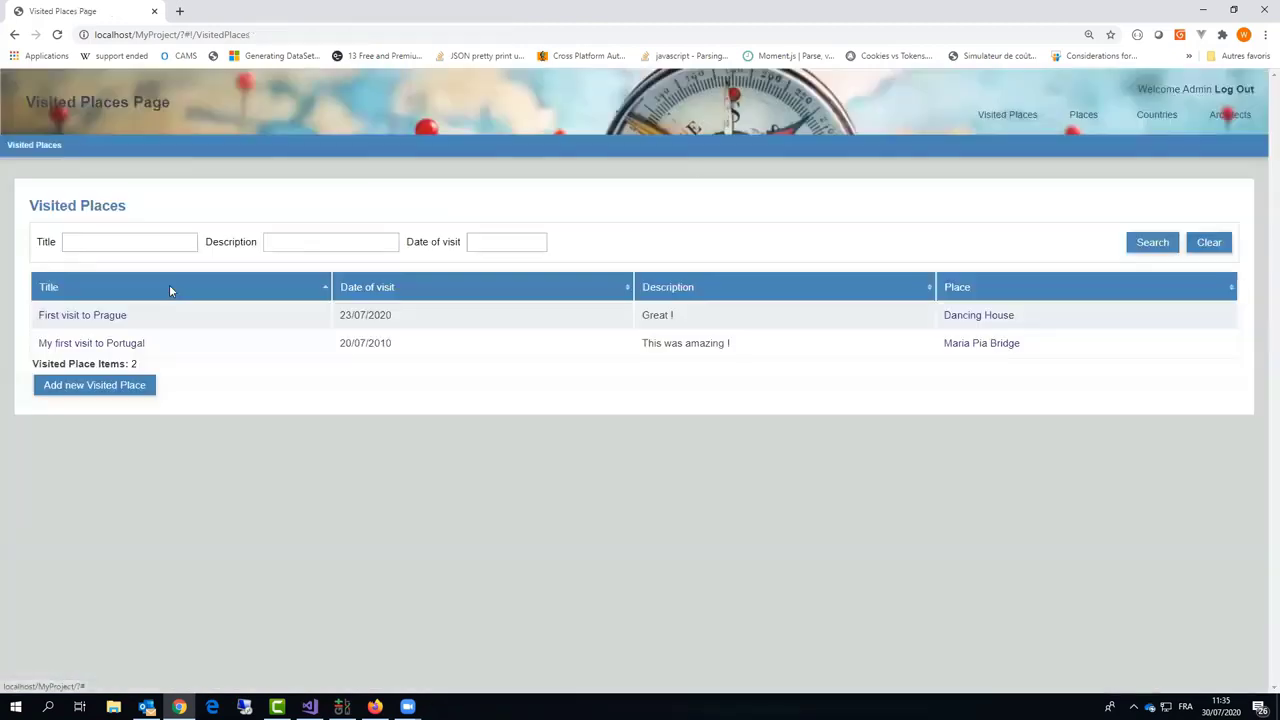
Step: Search Places by the name 'eiffel' and open the Eiffel Tower's details page
left_click(1085, 116)
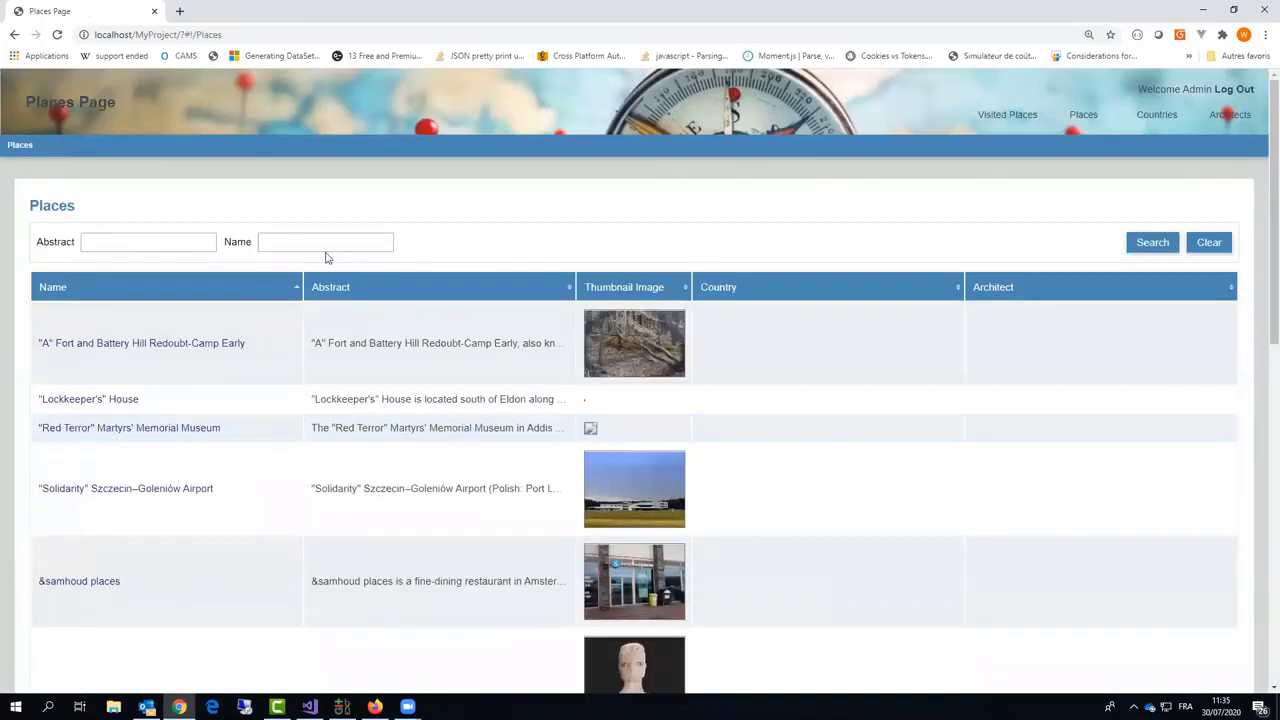
left_click(332, 241)
left_click(1125, 244)
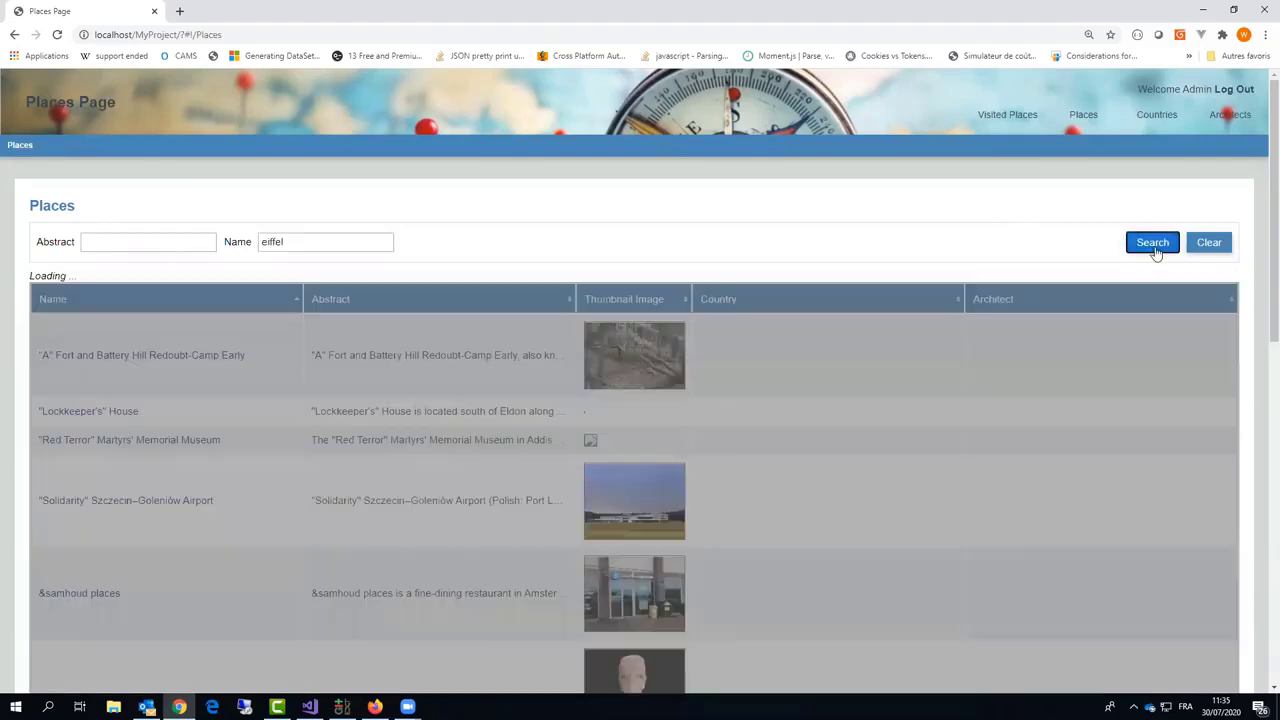
scroll(409, 449, "down", 3)
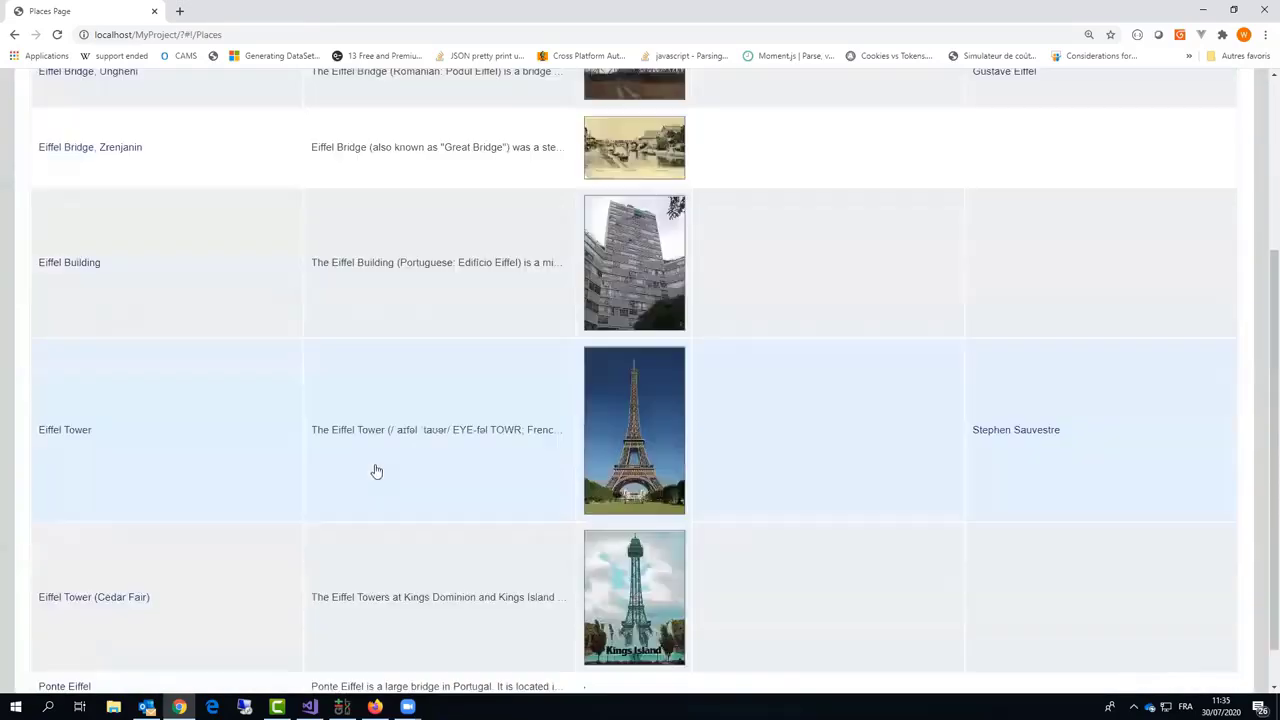
left_click(457, 437)
scroll(457, 437, "down", 2)
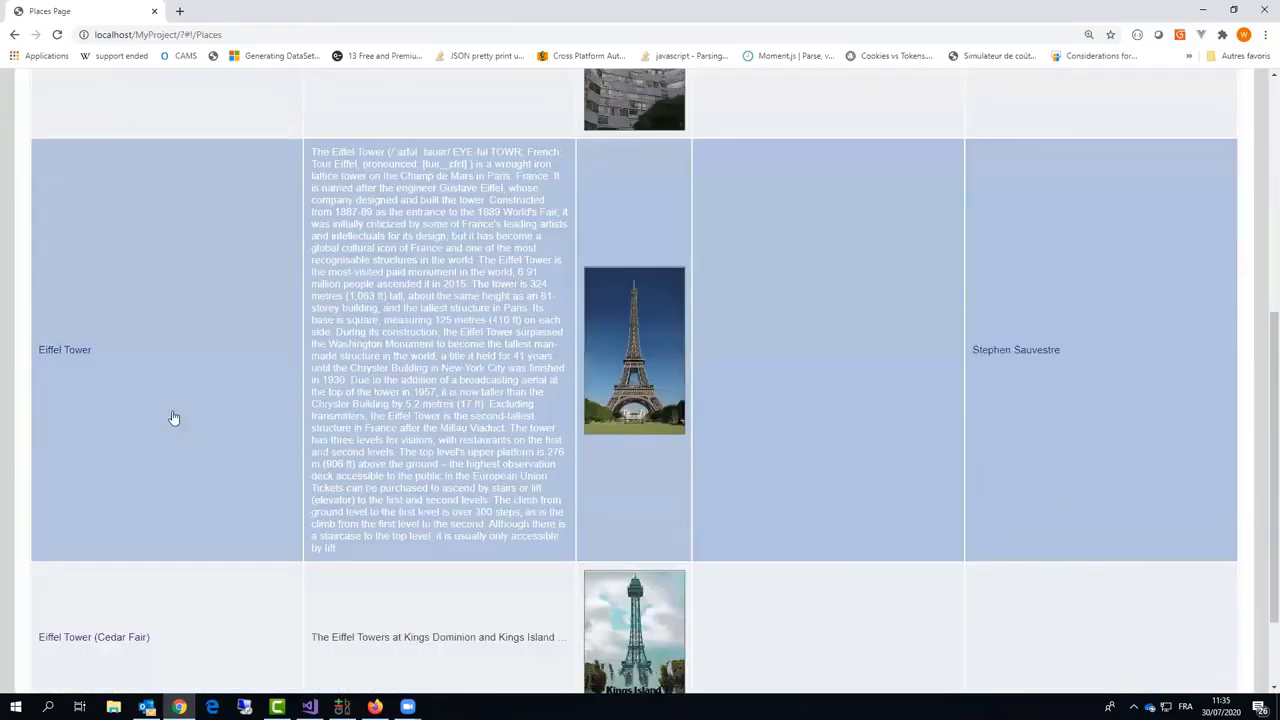
left_click(75, 358)
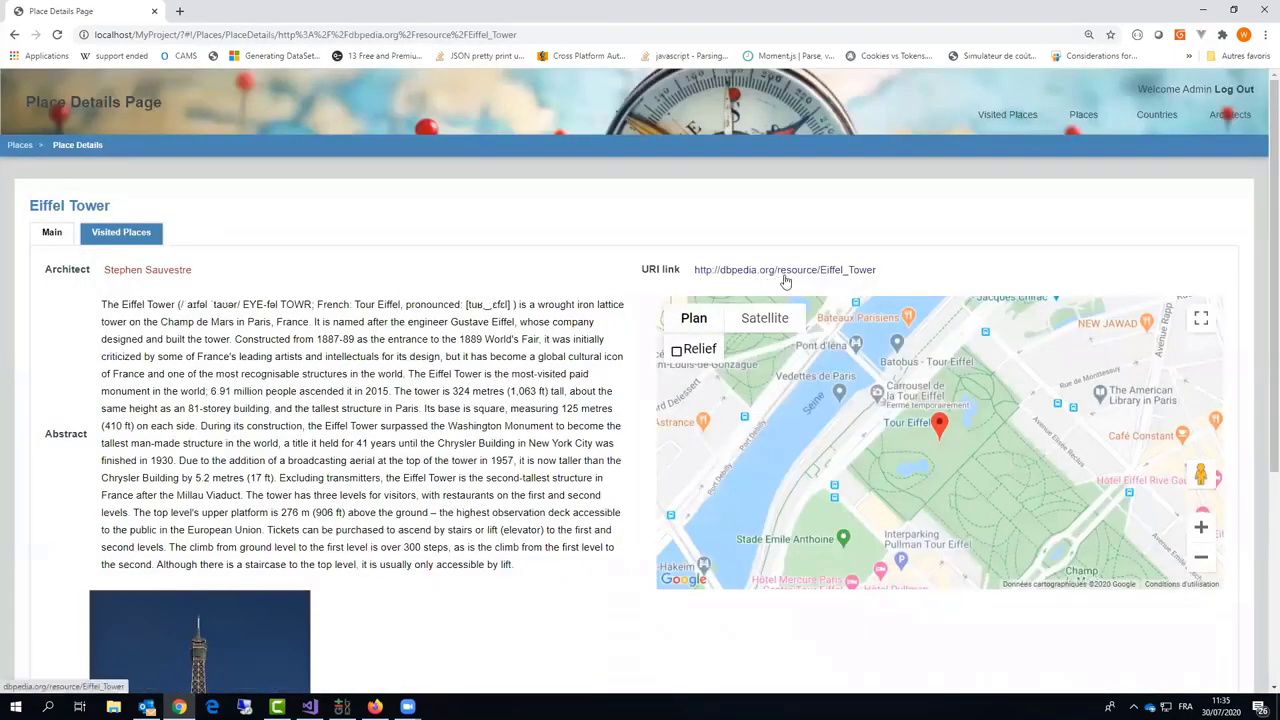
Step: Check the Eiffel Tower's DBpedia URI page and architect Stephen Sauvestre's details
left_click(786, 272)
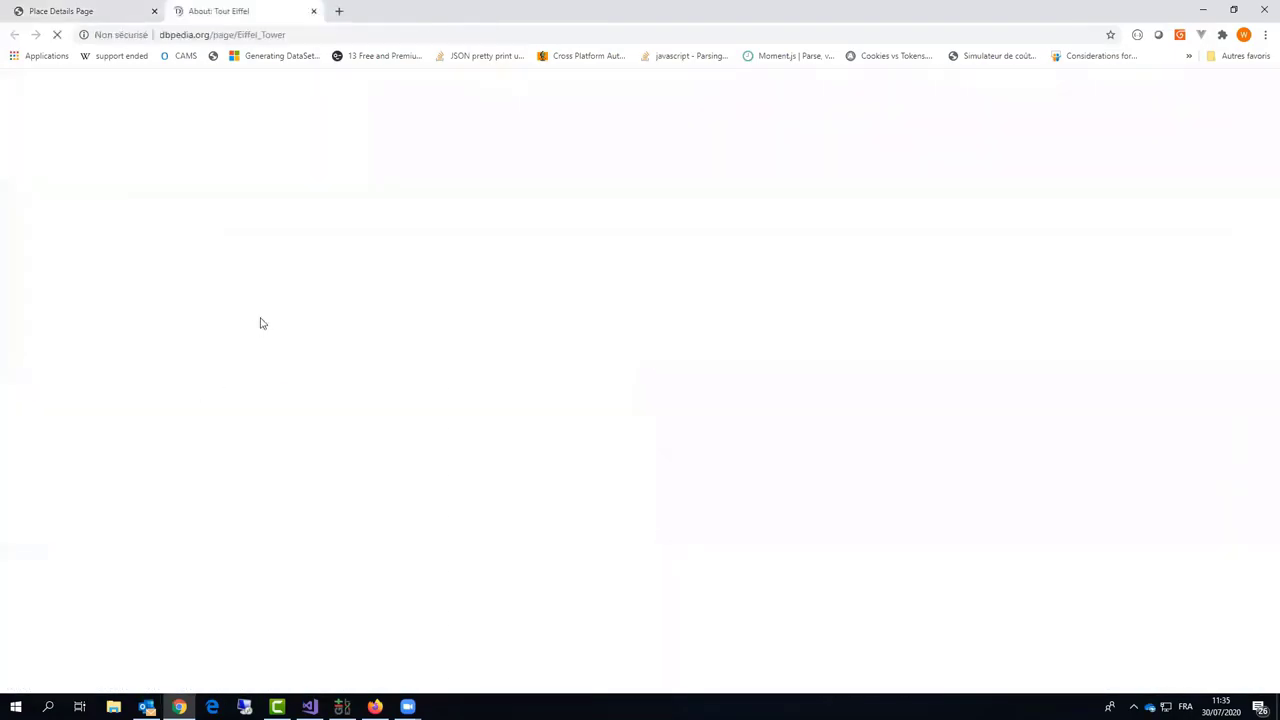
scroll(260, 323, "down", 15)
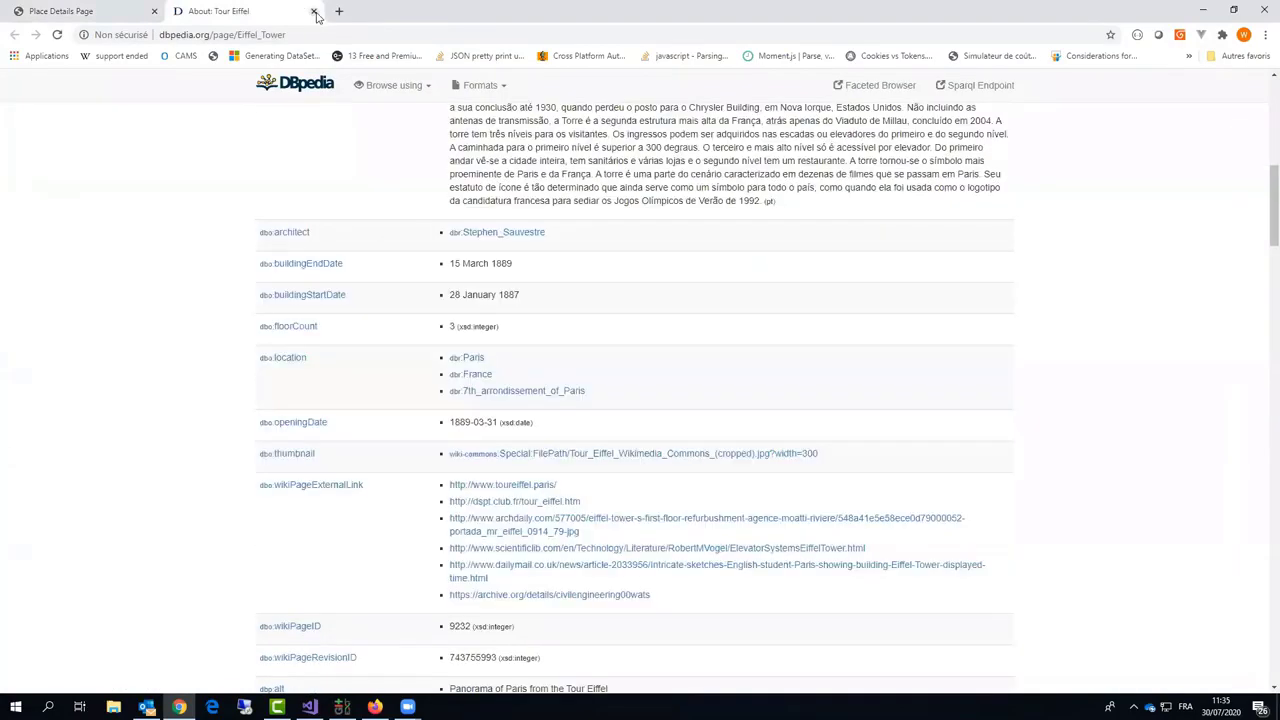
left_click(314, 12)
left_click(165, 278)
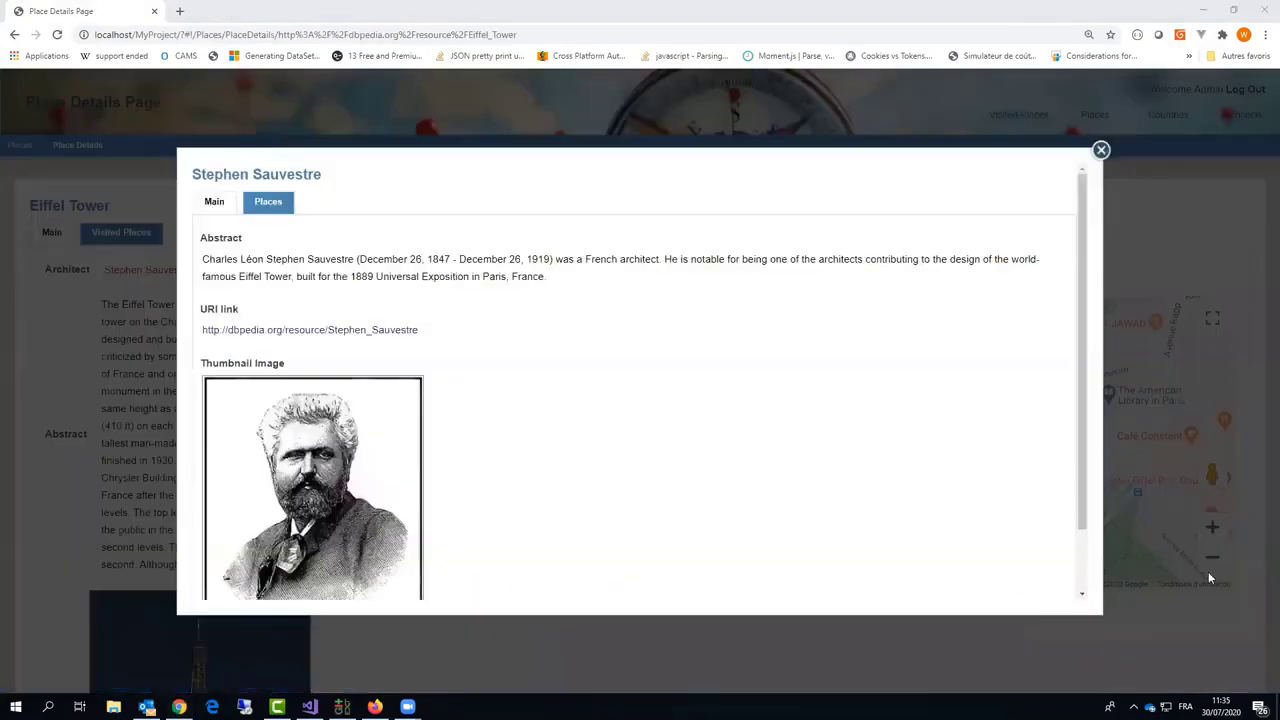
scroll(515, 385, "down", 2)
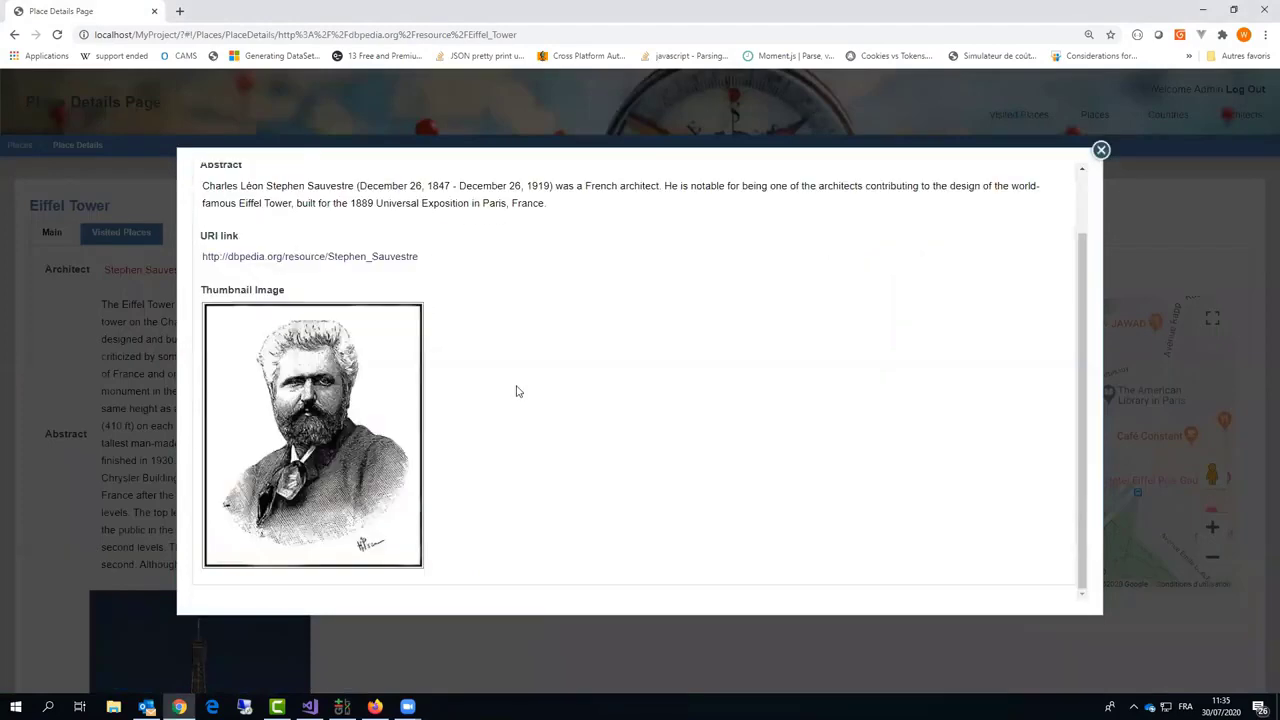
scroll(1077, 157, "up", 2)
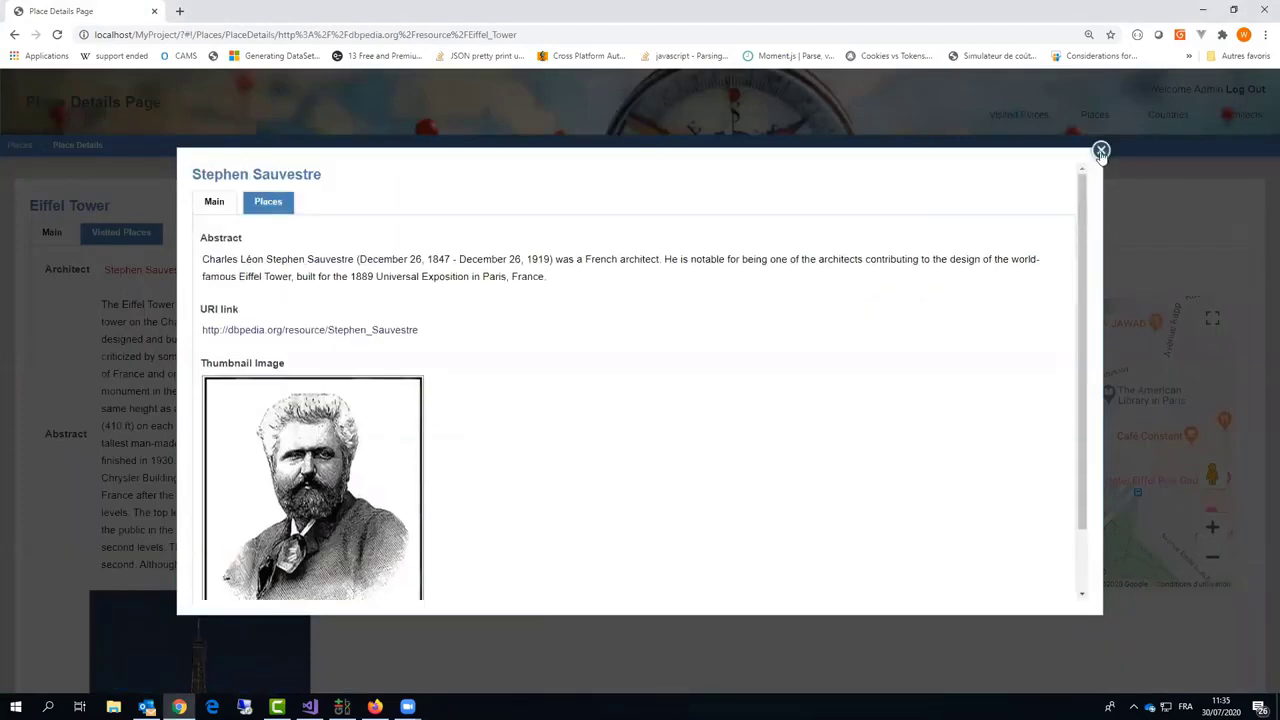
left_click(1101, 150)
Step: Show the Eiffel Tower's Visited Places tab, which has no visits yet
scroll(265, 350, "down", 3)
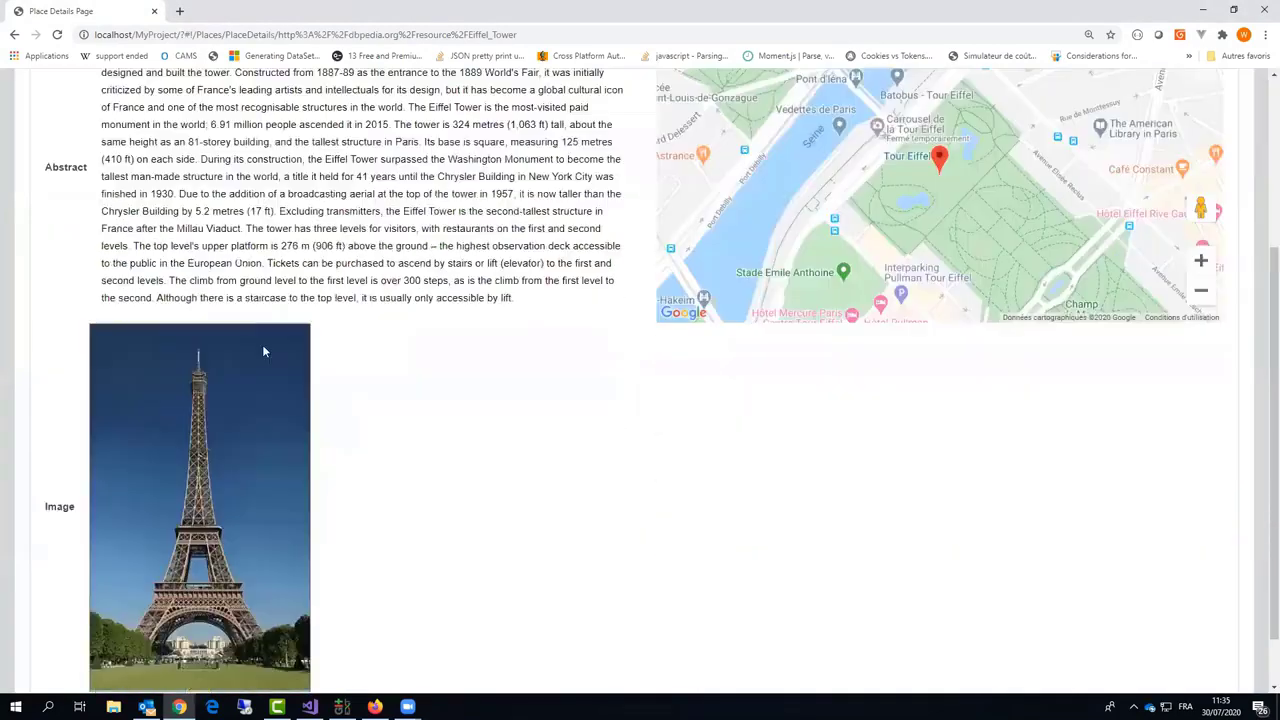
scroll(523, 500, "up", 3)
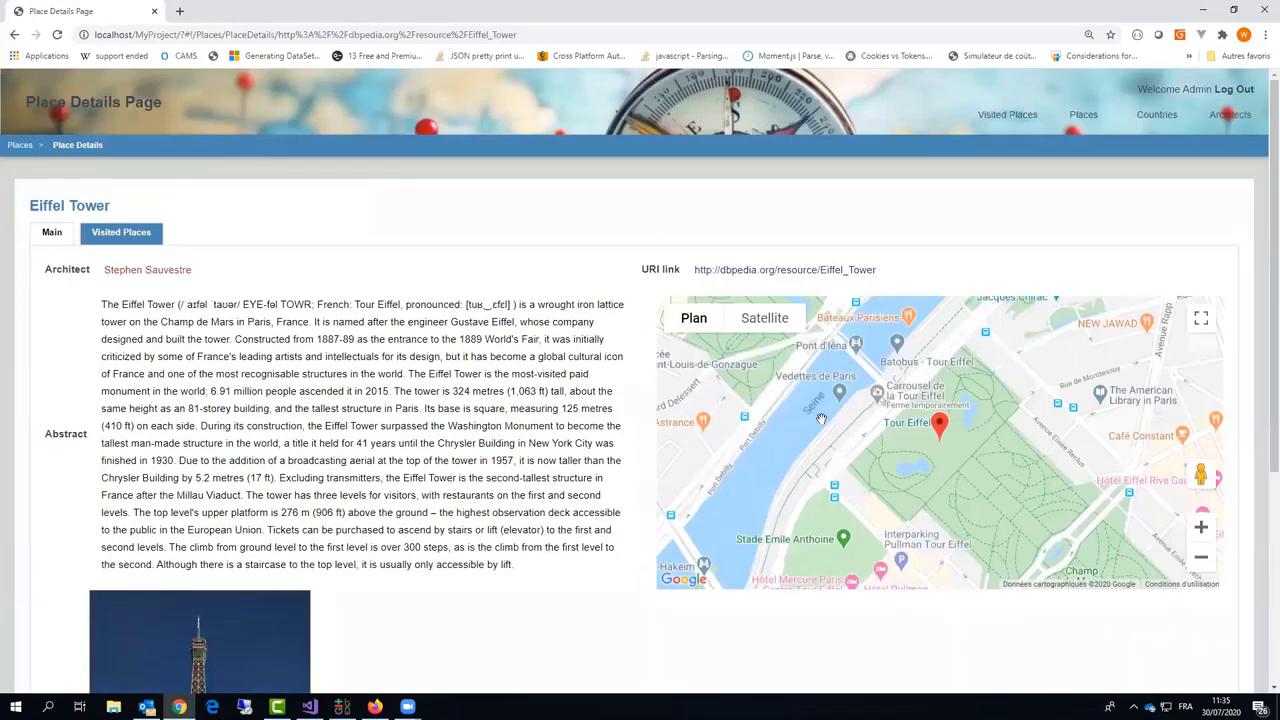
scroll(858, 442, "up", 2)
left_click(129, 240)
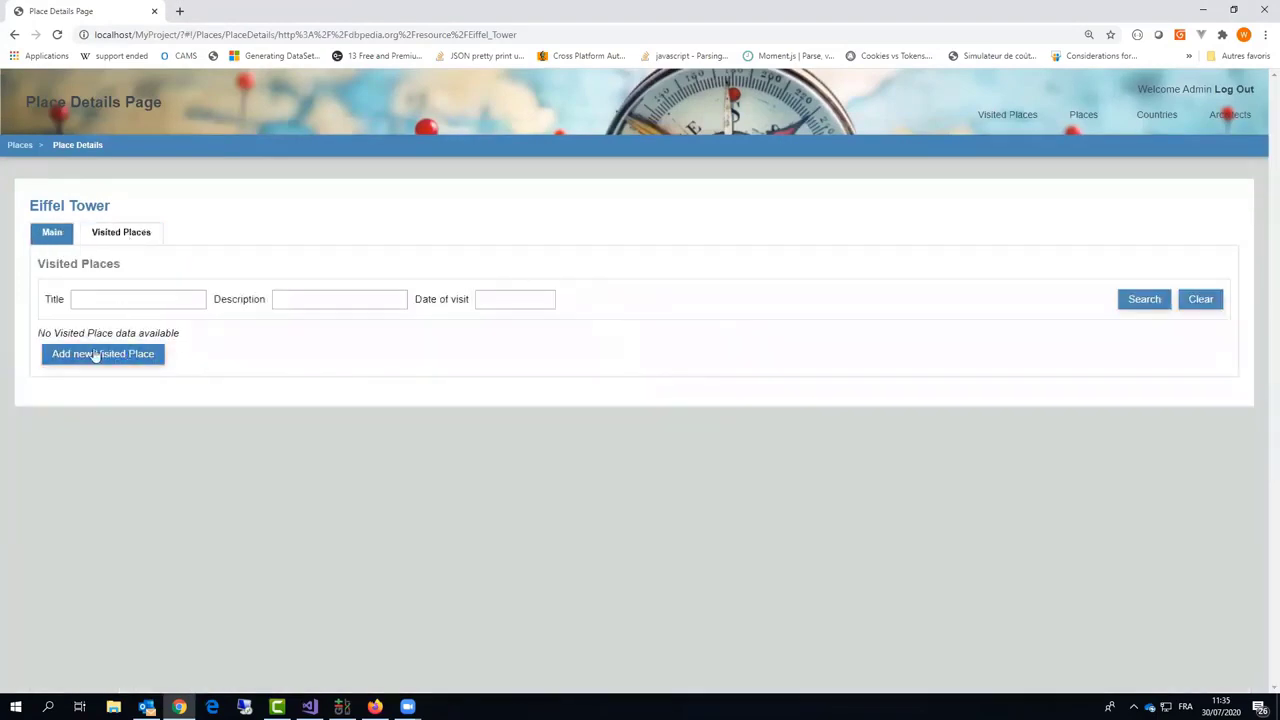
Step: Add an Eiffel Tower visit titled 'Visit to Paris' dated 17/07/2016
left_click(97, 362)
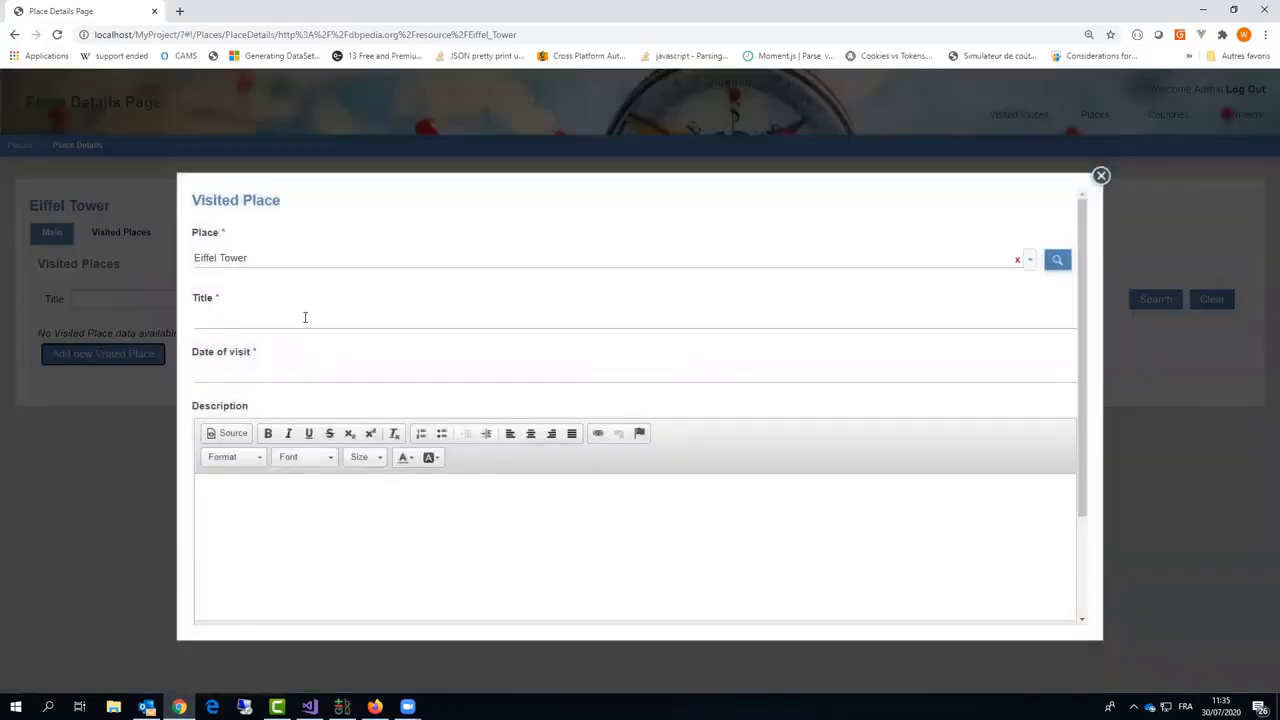
left_click(305, 317)
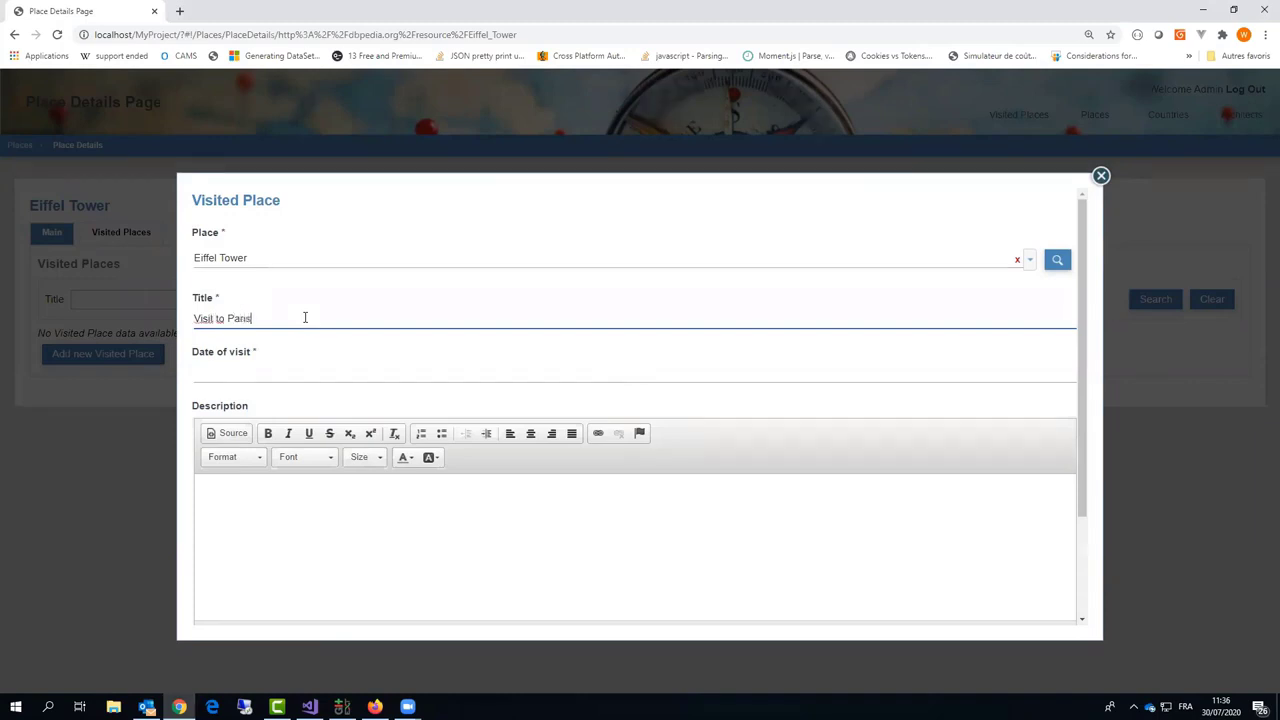
left_click(320, 372)
key("BackSpace")
key("BackSpace")
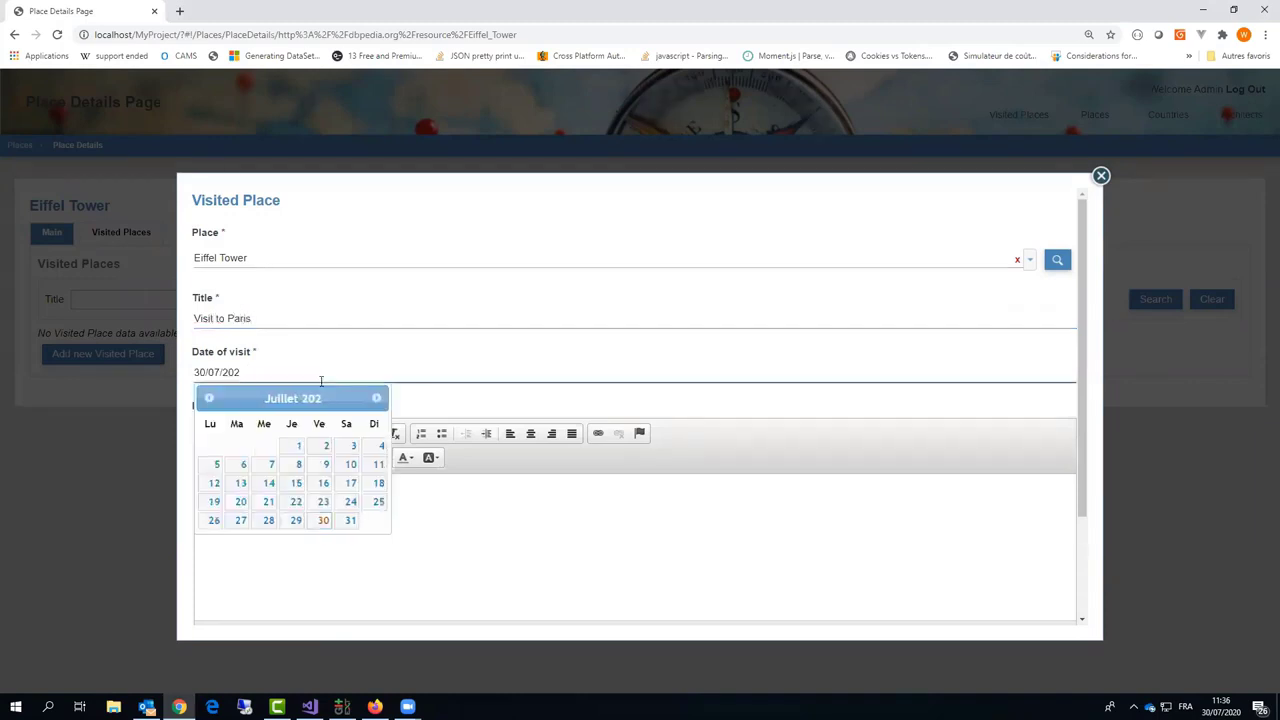
type("16")
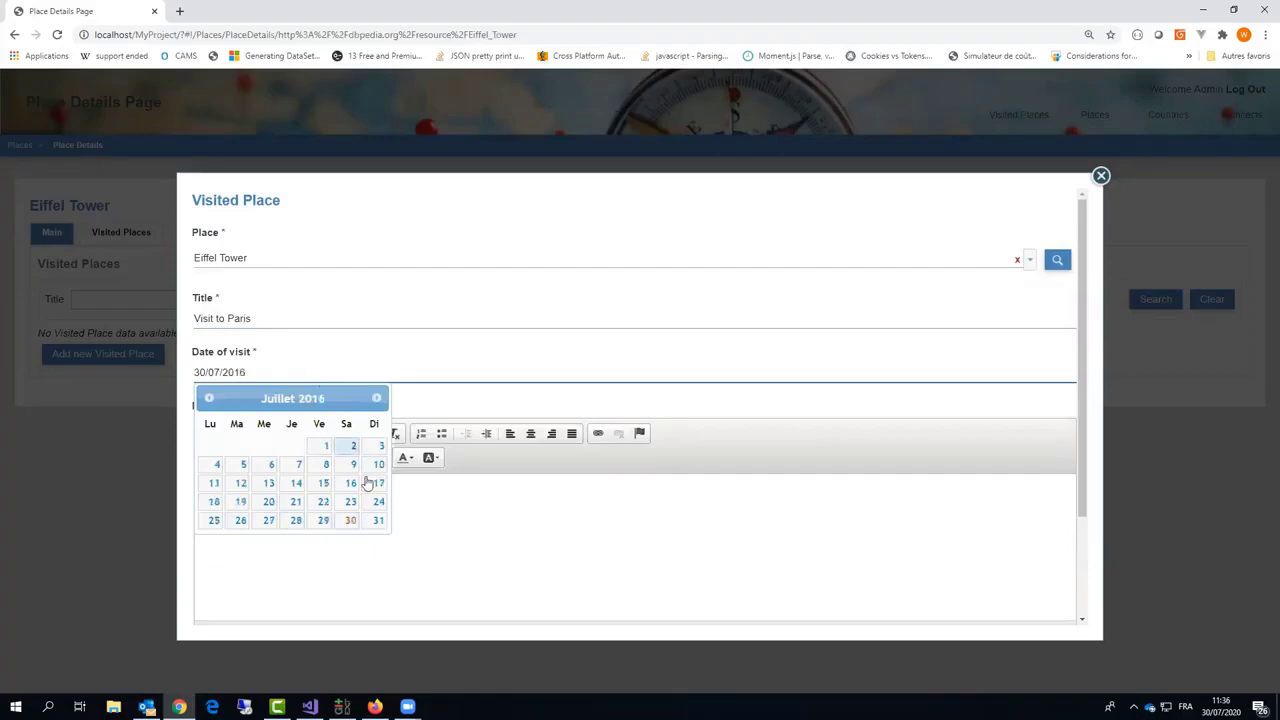
left_click(373, 483)
Step: Give the visit the description 'Great !', save it, and show all visited places
left_click(247, 500)
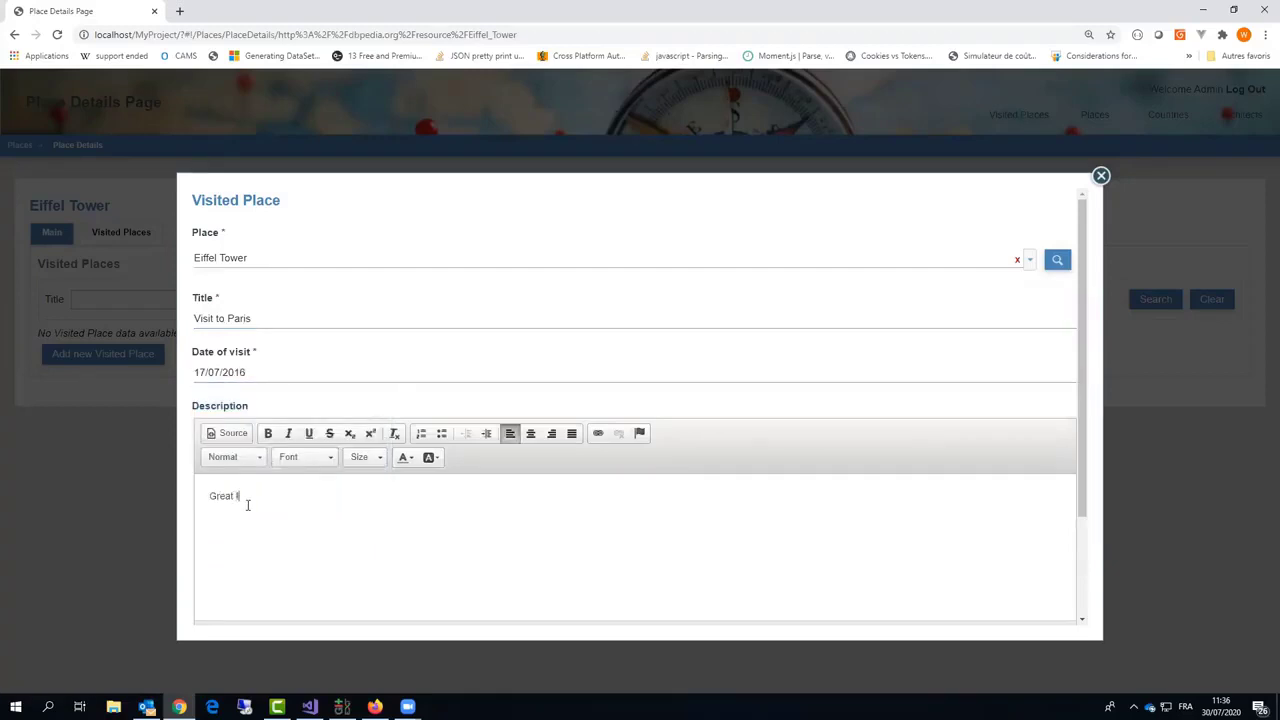
scroll(198, 562, "down", 3)
left_click(216, 610)
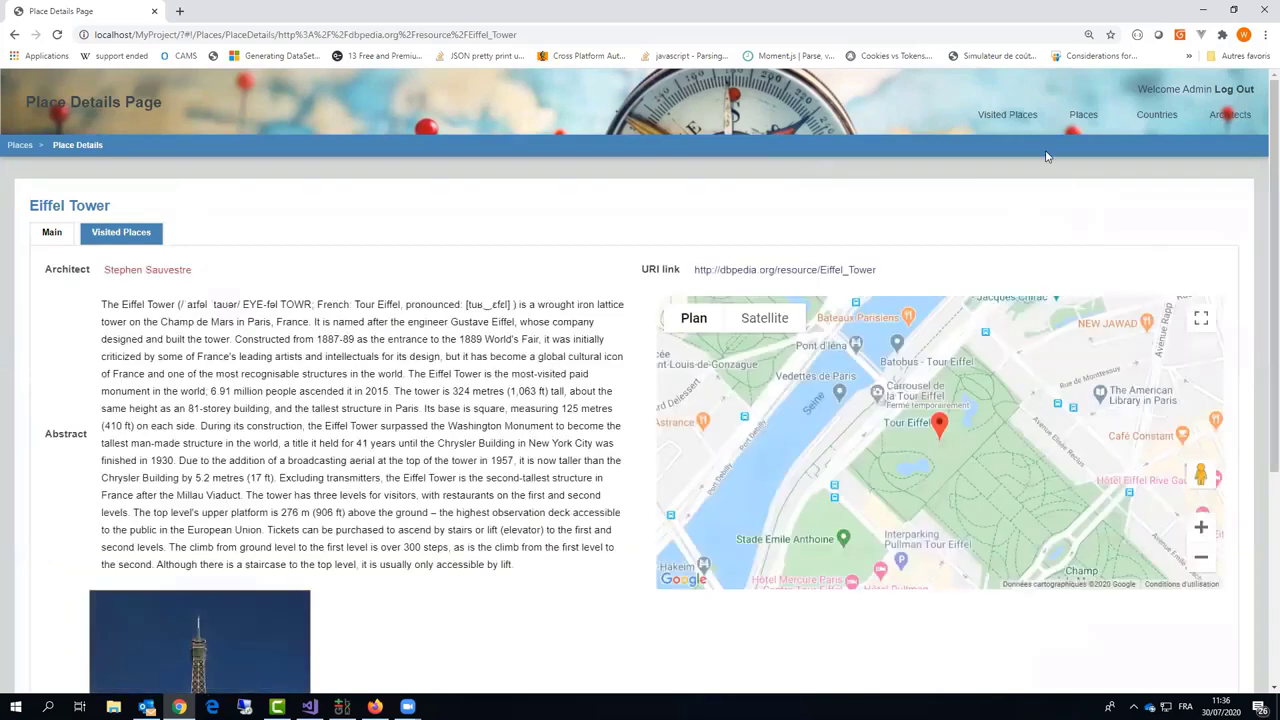
left_click(1007, 114)
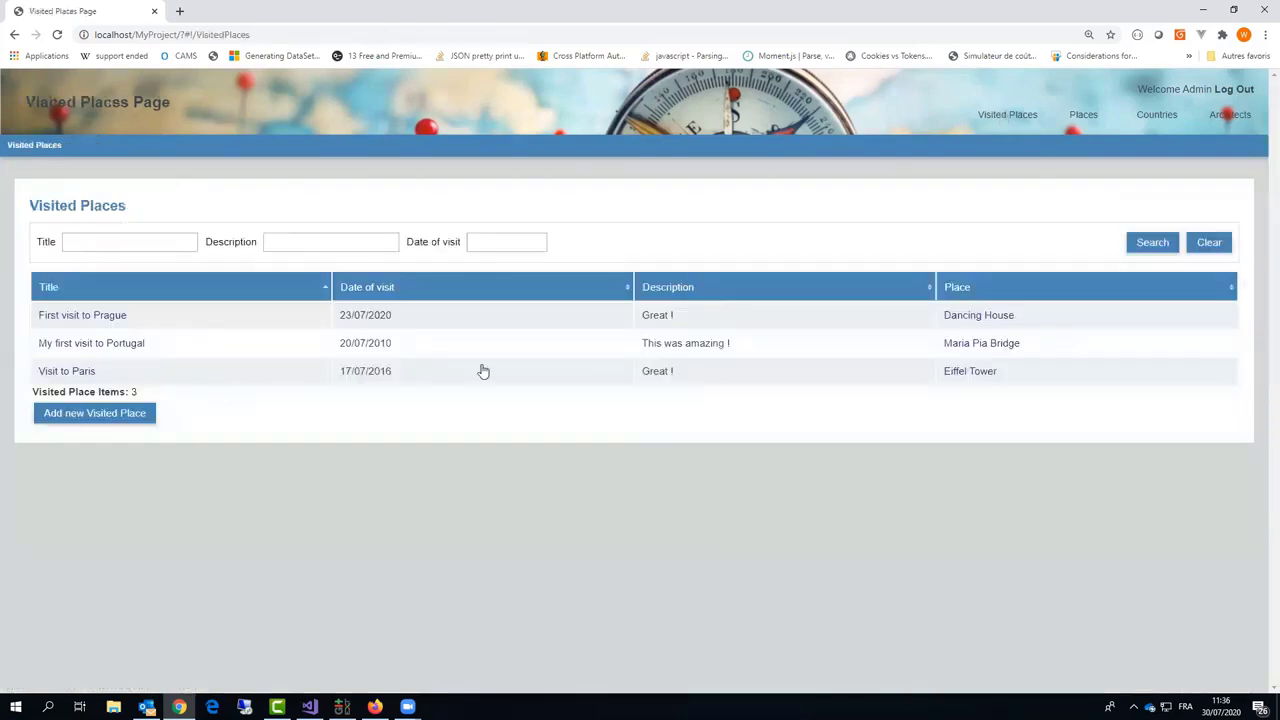
Step: Select the 'Visit to Paris' entry and browse the Places list
left_click(452, 374)
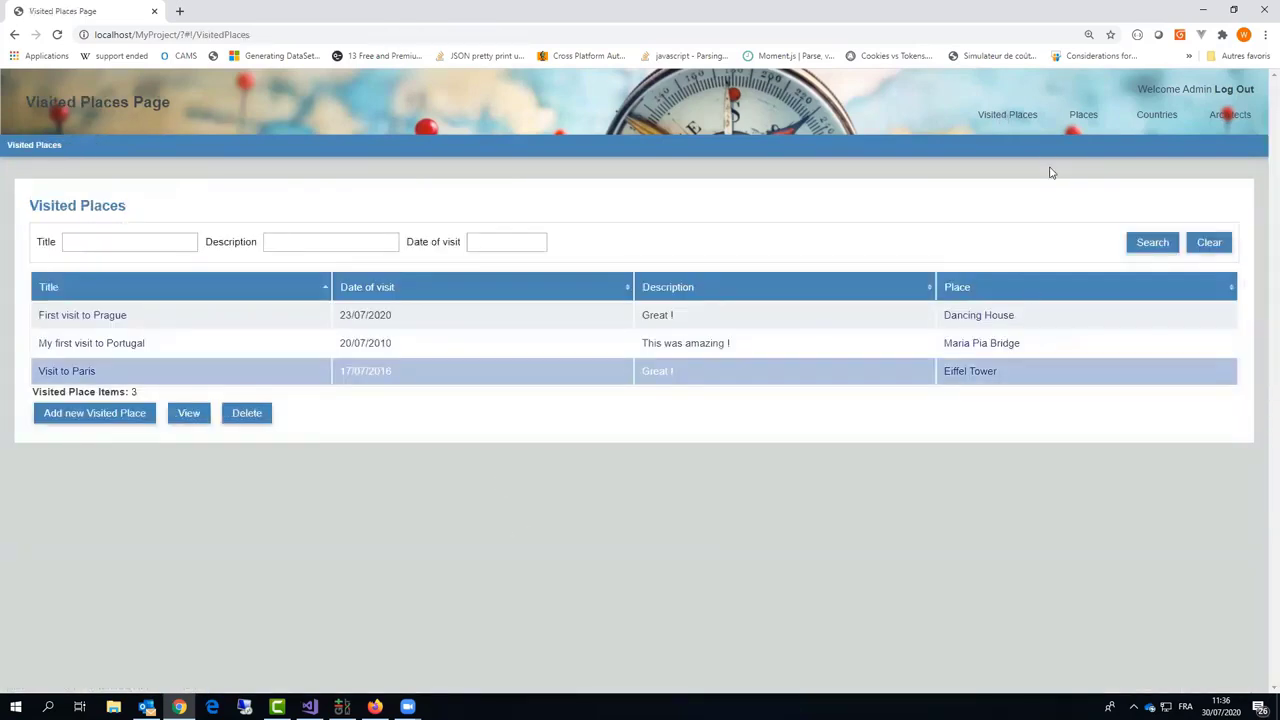
left_click(1079, 121)
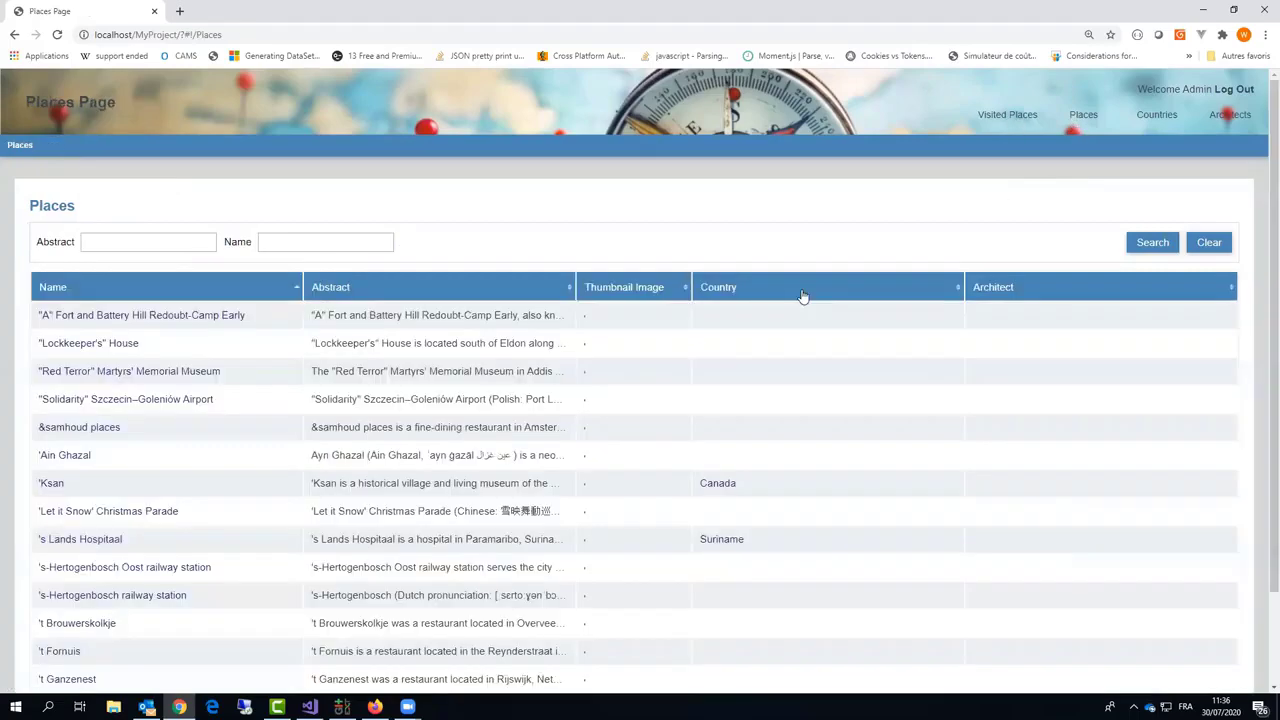
scroll(855, 374, "down", 3)
scroll(852, 372, "down", 3)
scroll(860, 370, "up", 6)
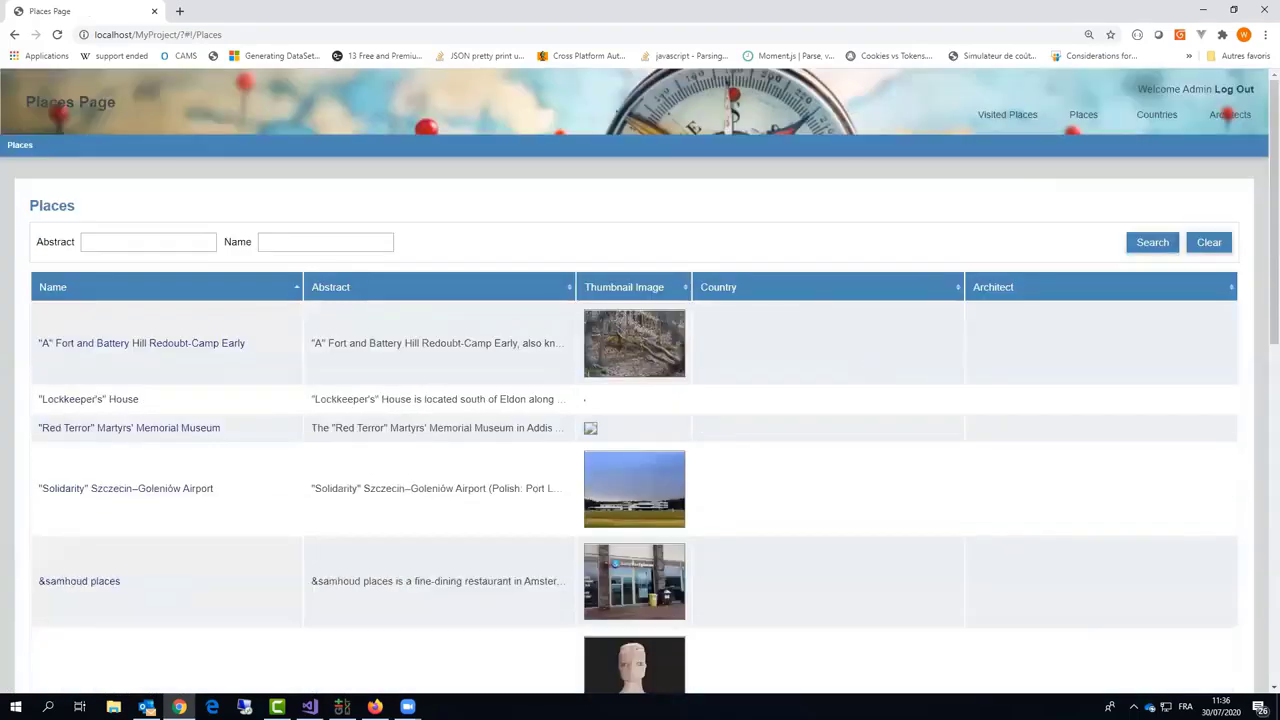
Step: Search the Architects list for the name 'gehry'
left_click(1231, 117)
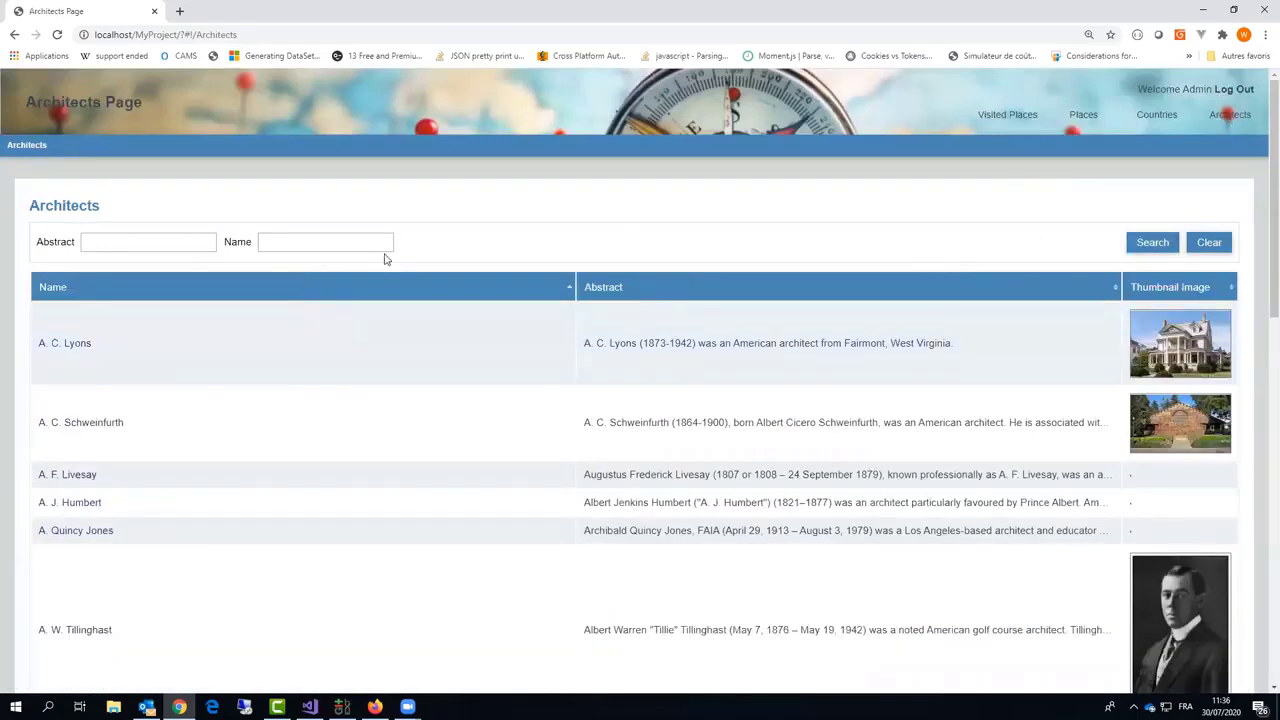
left_click(314, 247)
type("gehry")
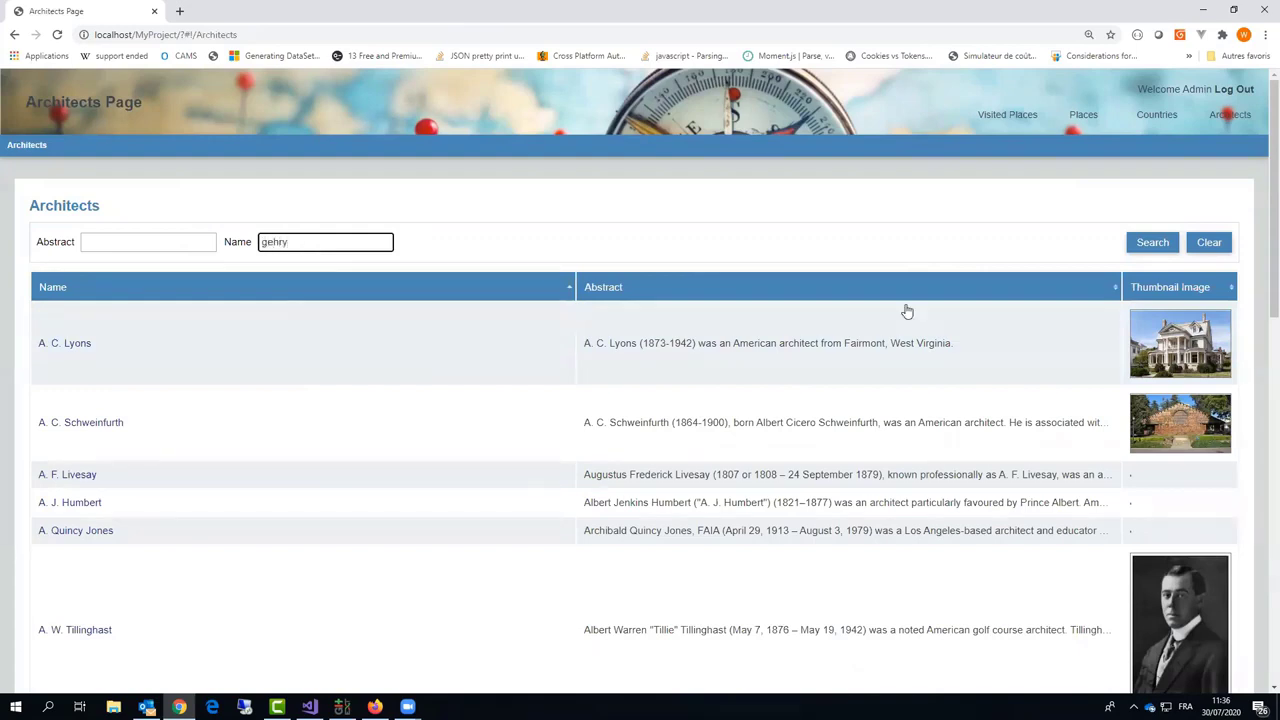
left_click(1150, 242)
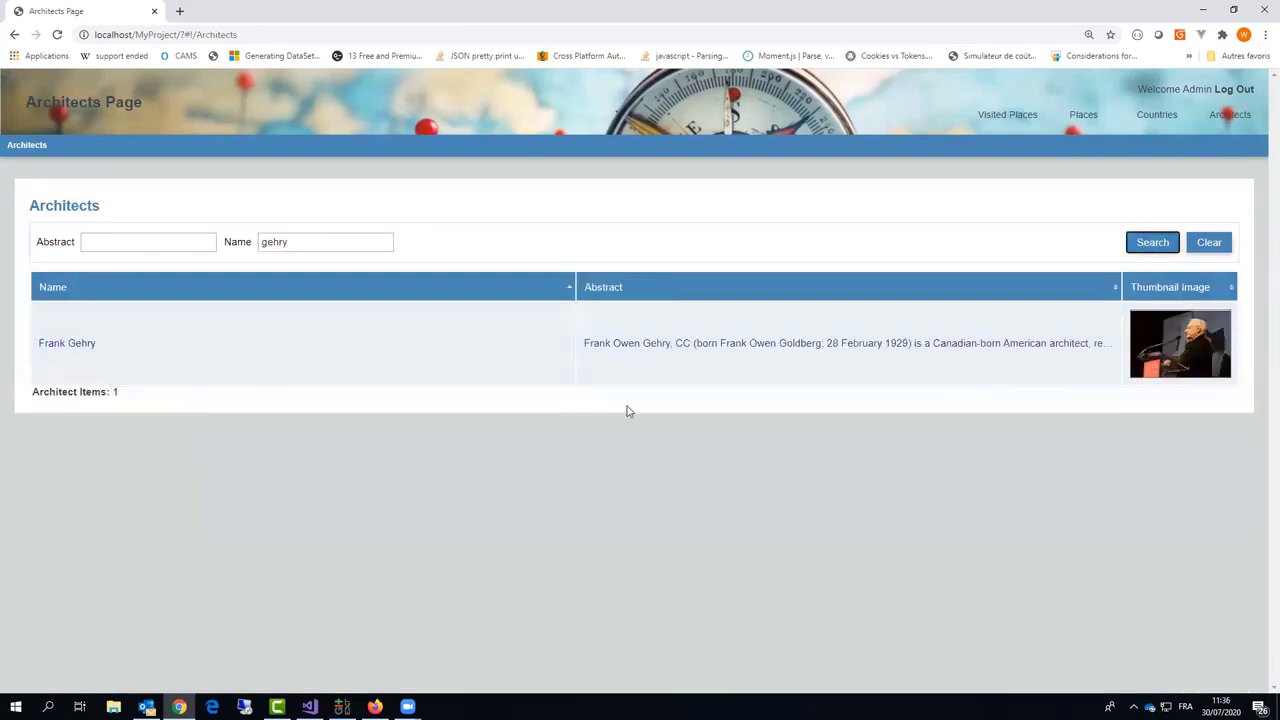
Step: Open Frank Gehry's details, check his DBpedia URI and page through the places he designed
left_click(78, 350)
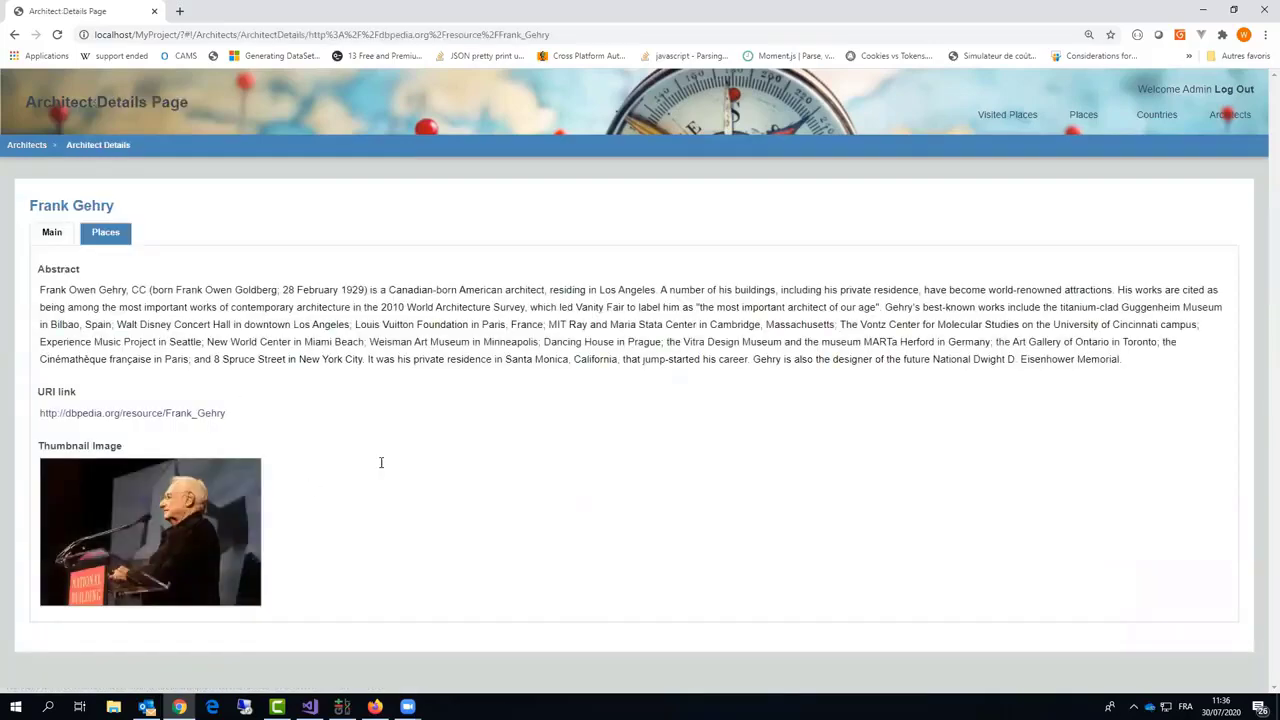
left_click(86, 415)
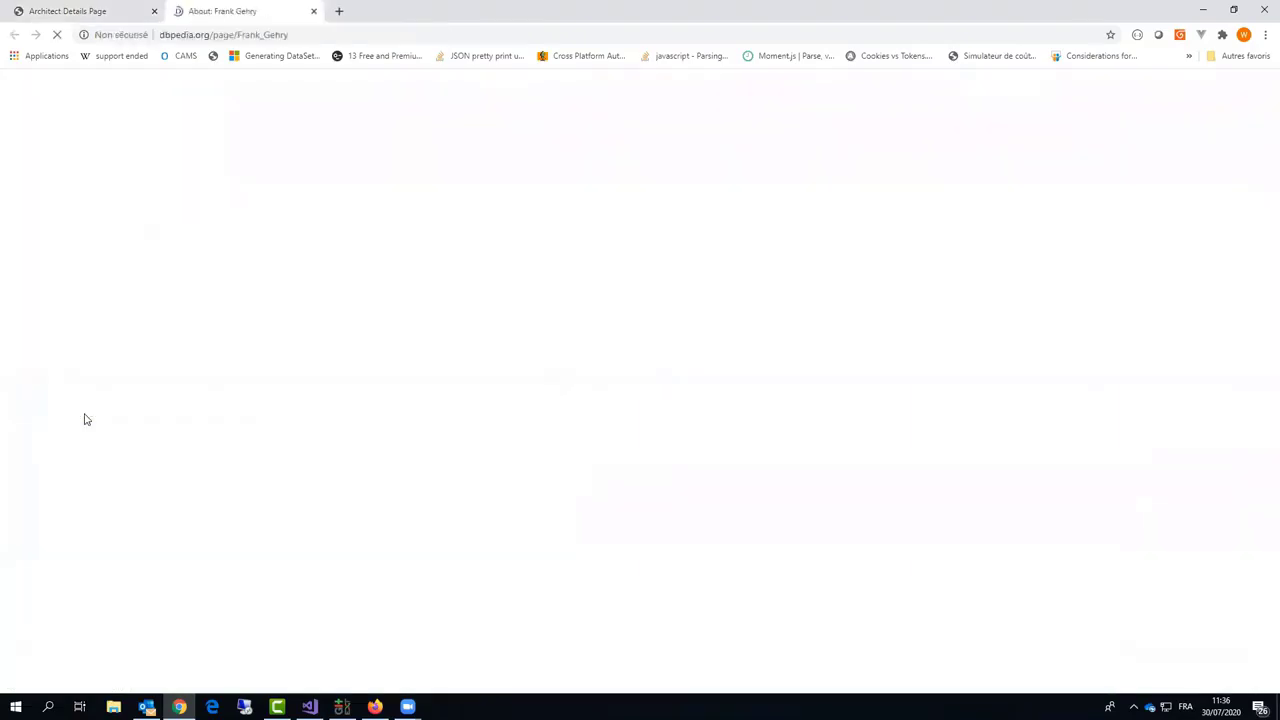
left_click(313, 10)
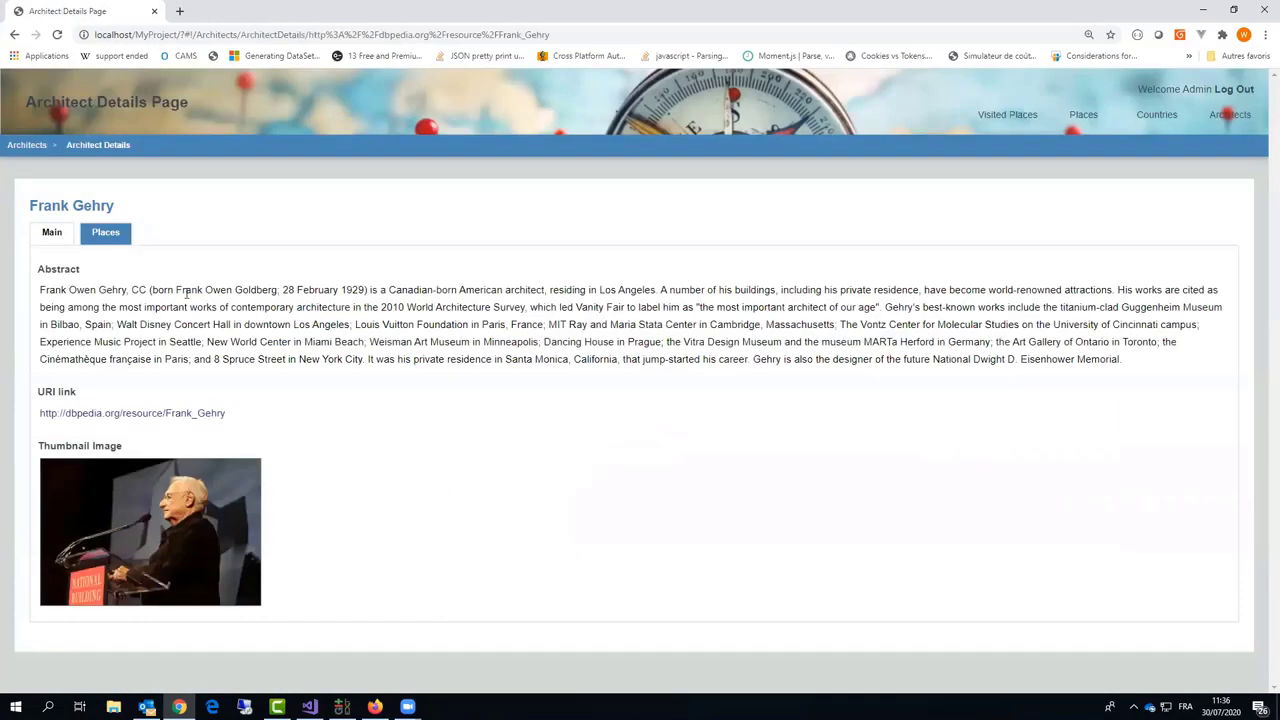
left_click(116, 242)
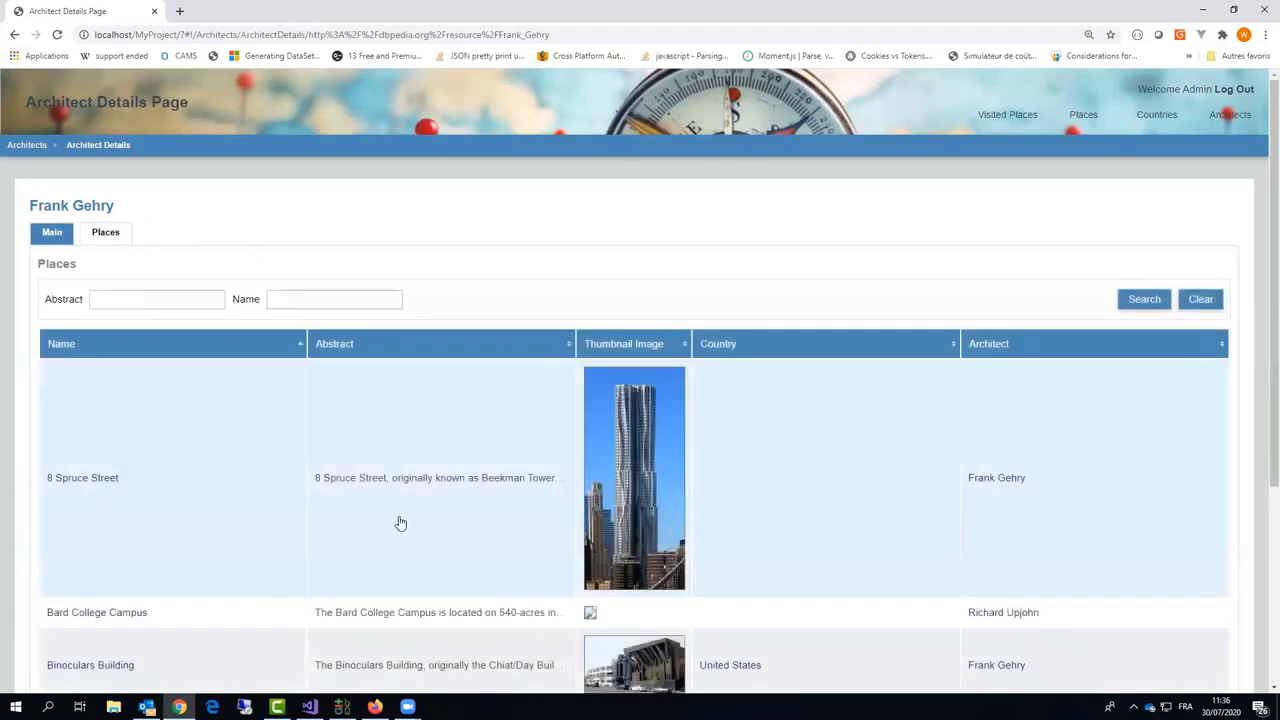
scroll(405, 520, "down", 4)
scroll(531, 531, "up", 5)
scroll(600, 597, "down", 5)
left_click(636, 604)
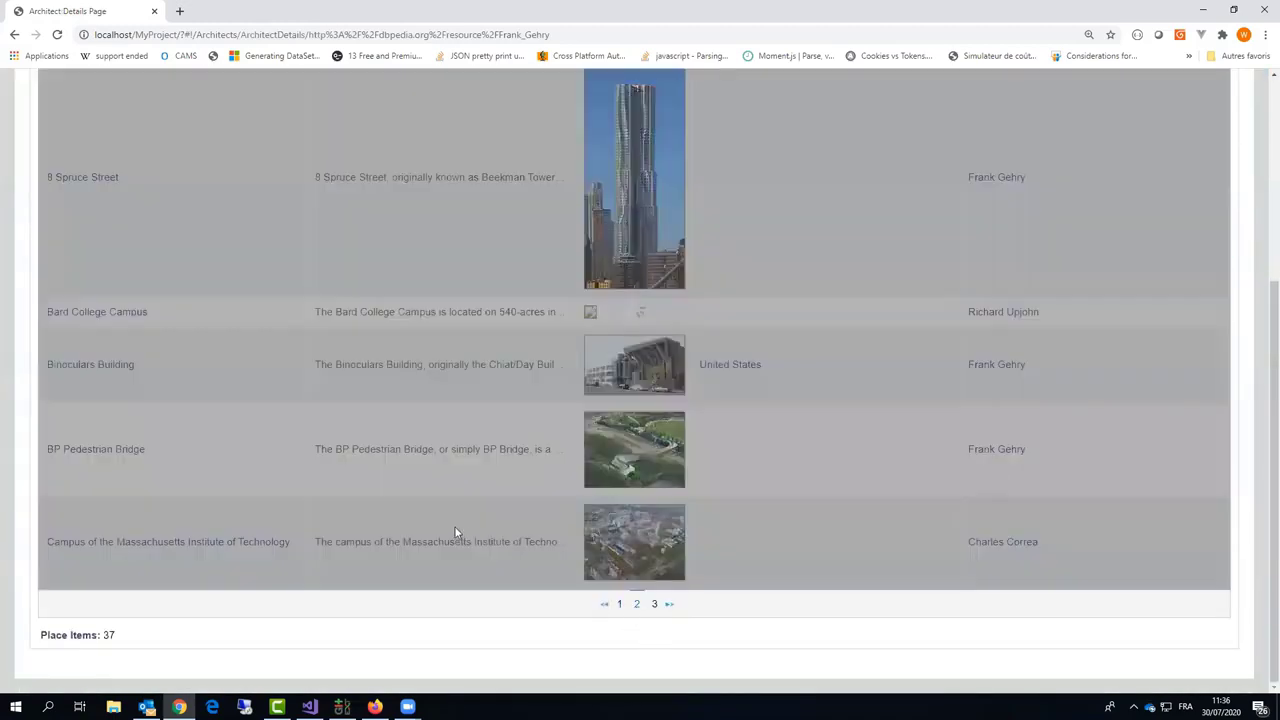
scroll(317, 414, "up", 5)
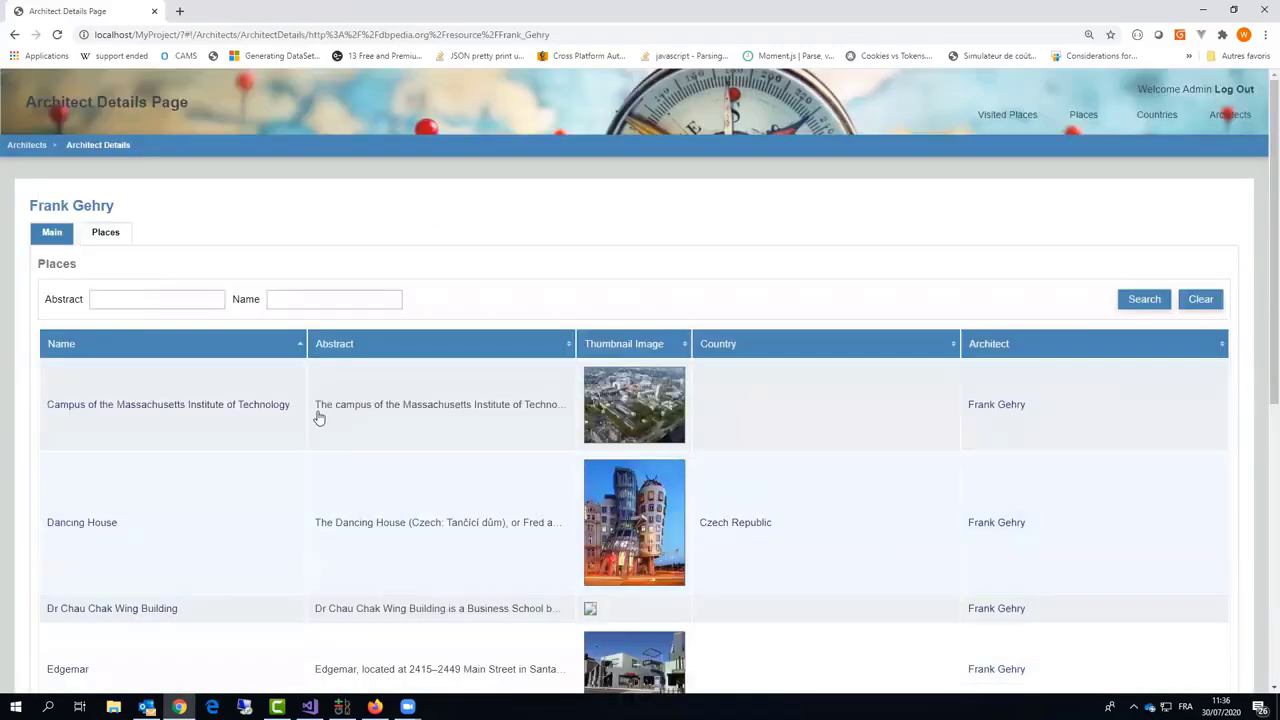
left_click(50, 233)
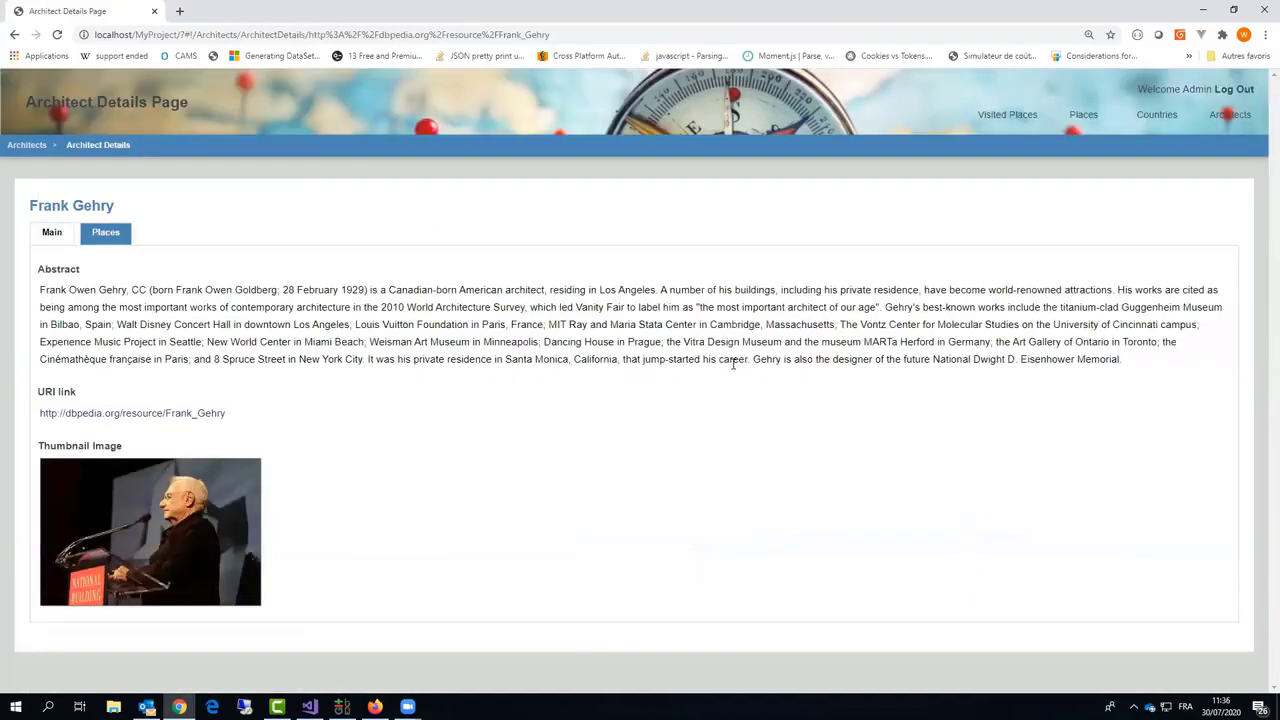
Step: Filter the Countries list by the name 'australia'
left_click(1170, 117)
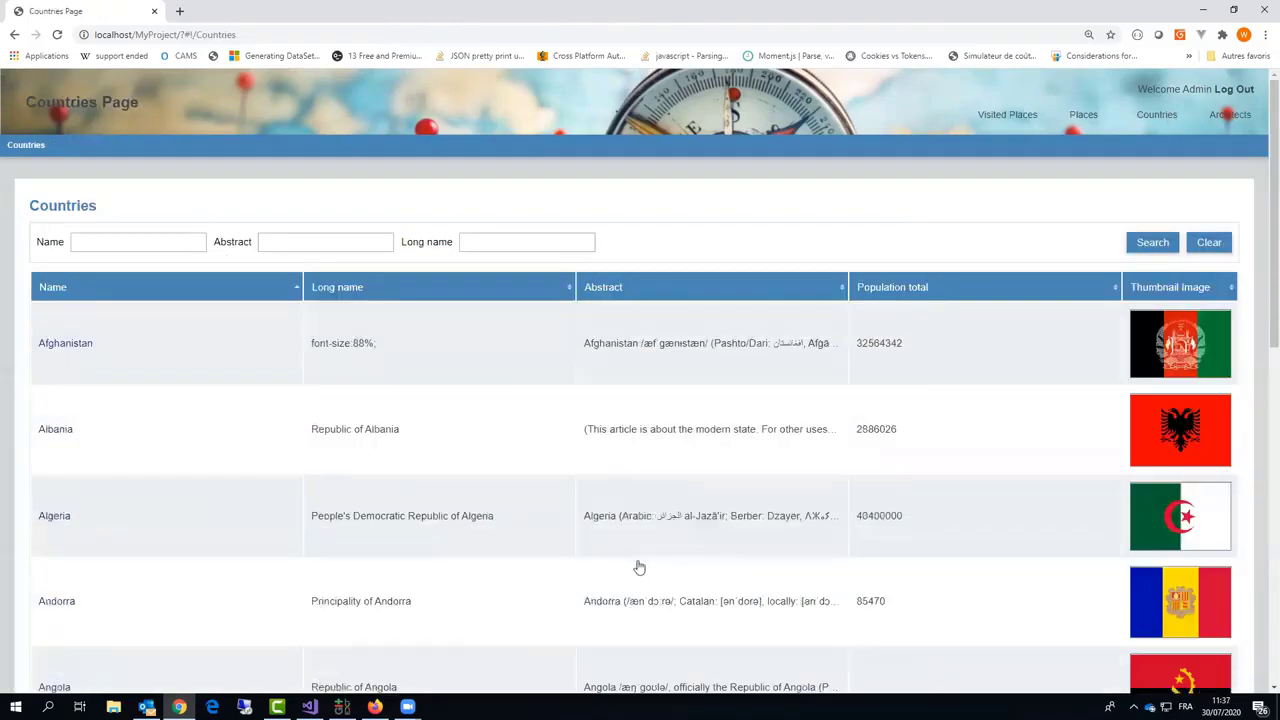
scroll(640, 563, "down", 5)
scroll(640, 563, "up", 5)
left_click(173, 241)
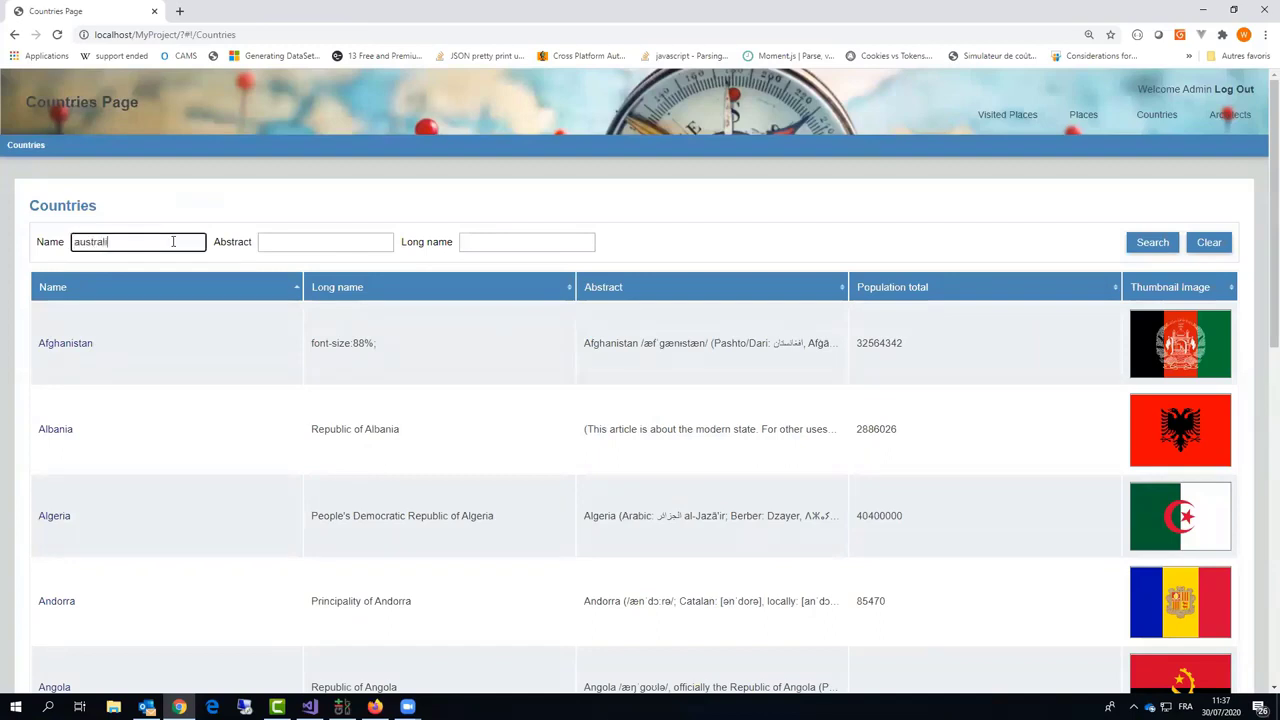
key("Return")
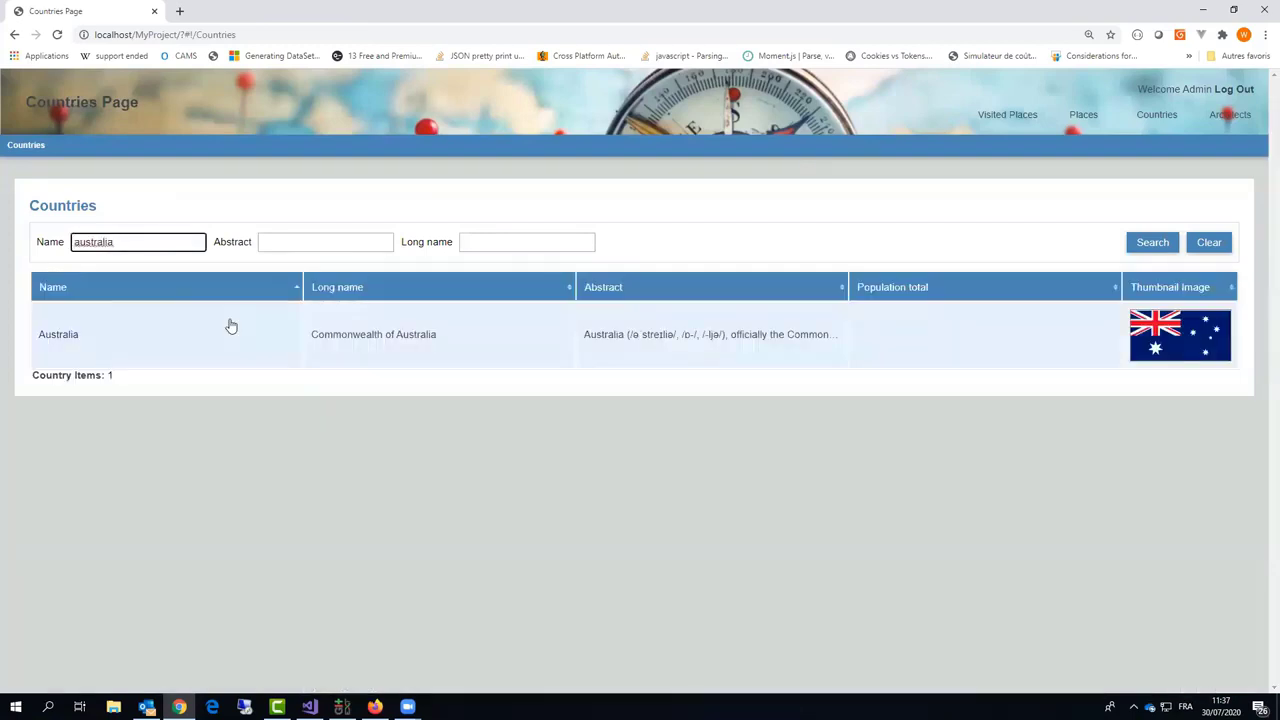
Step: Open Australia's country details and check its DBpedia URI page
left_click(417, 349)
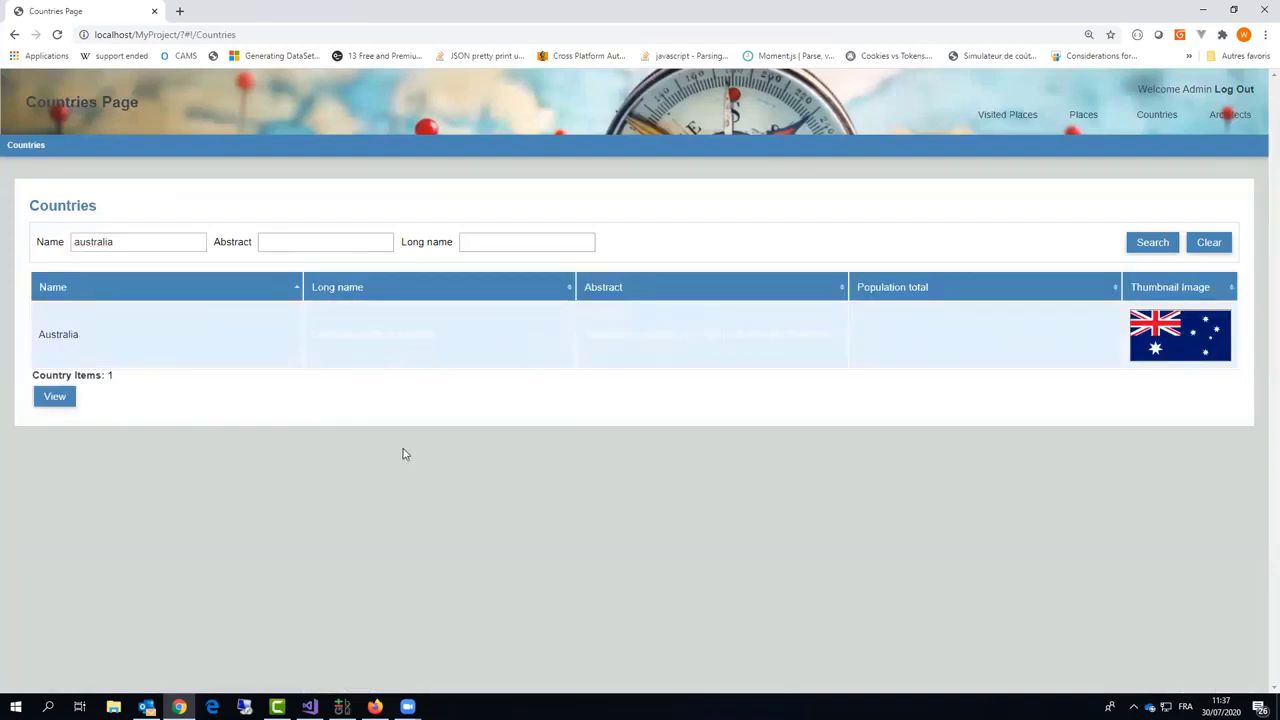
left_click(662, 362)
scroll(300, 400, "down", 3)
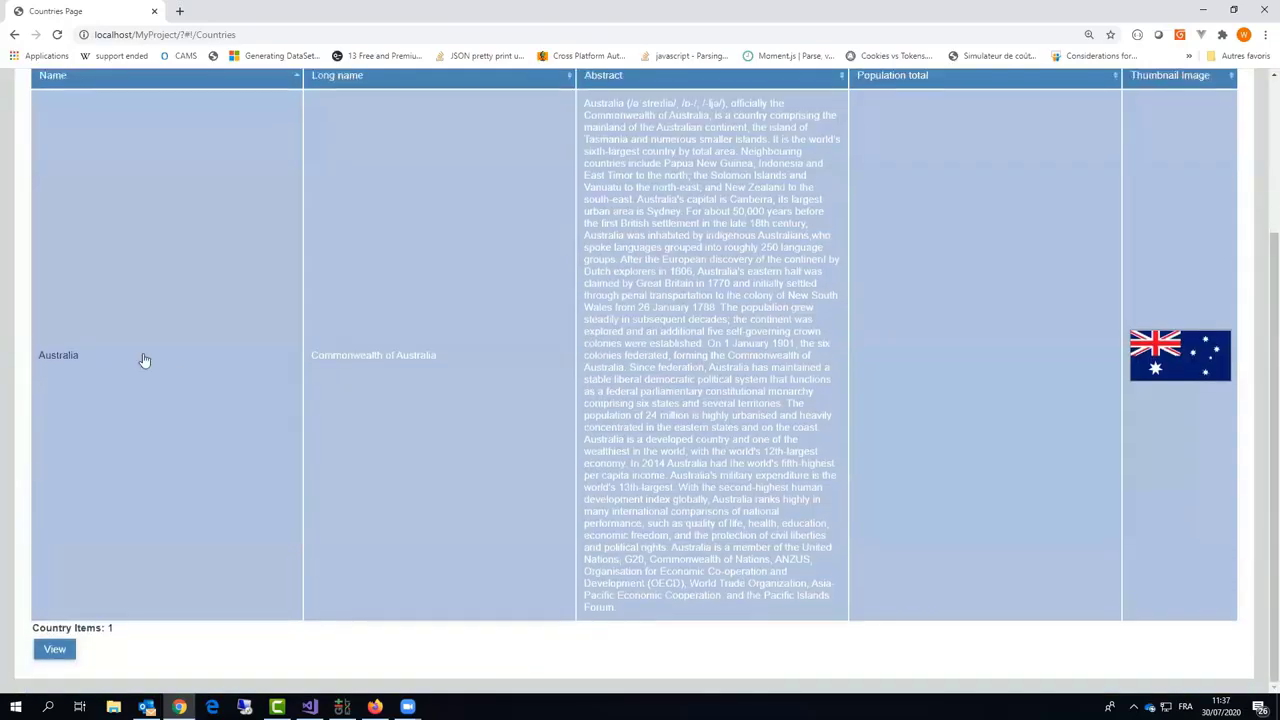
double_click(125, 401)
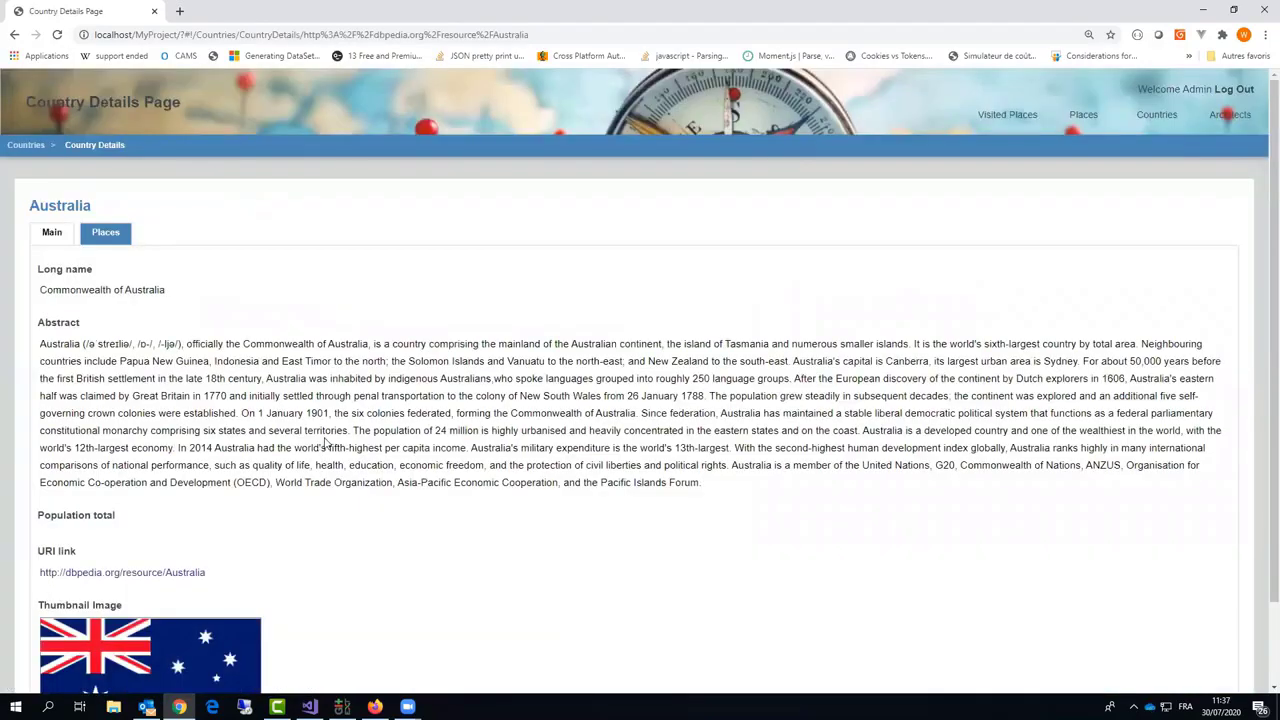
scroll(290, 470, "down", 1)
left_click(189, 480)
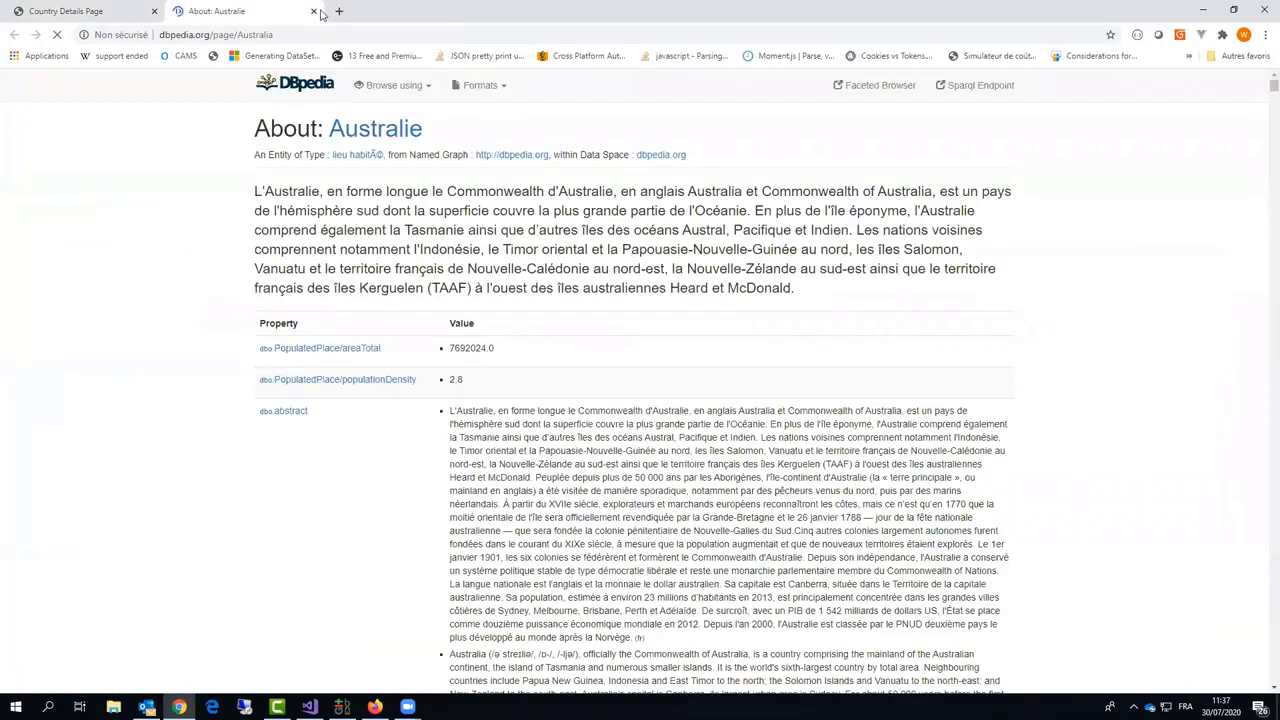
left_click(313, 11)
Step: List Australia's 1 986 places, scrolling down past AMP Square
scroll(128, 268, "up", 1)
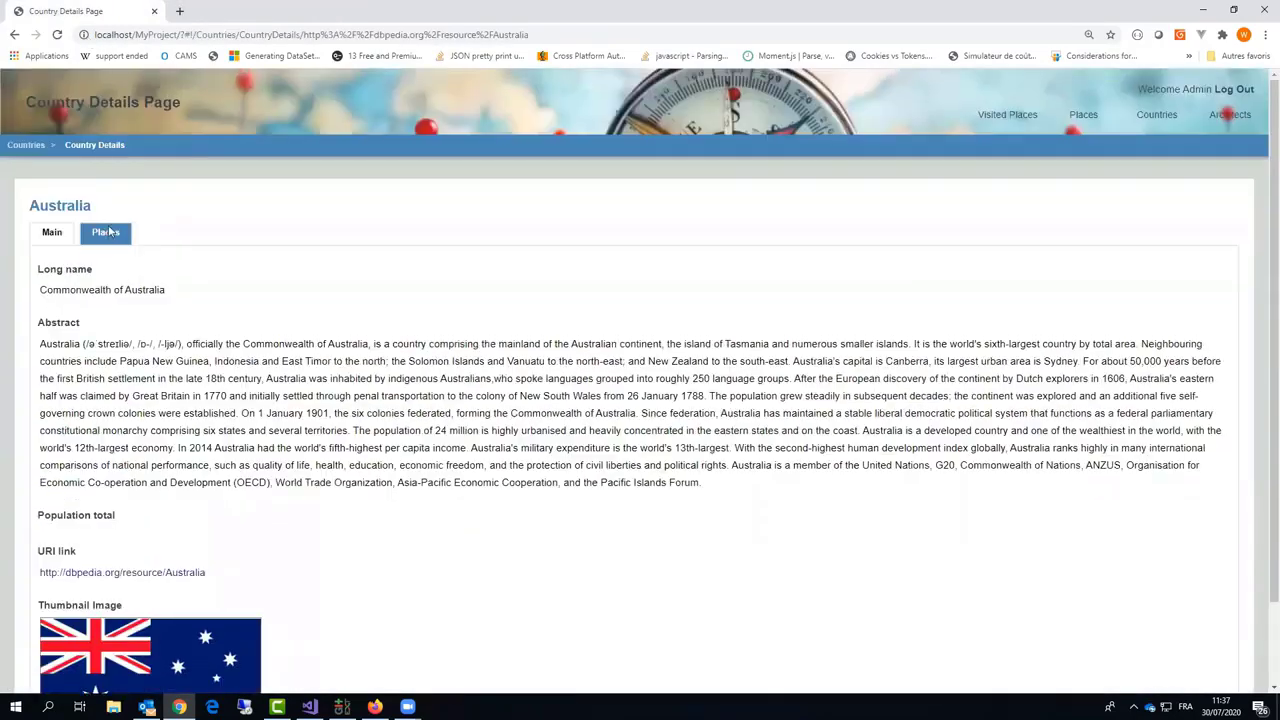
left_click(106, 229)
scroll(369, 469, "down", 4)
scroll(369, 469, "down", 3)
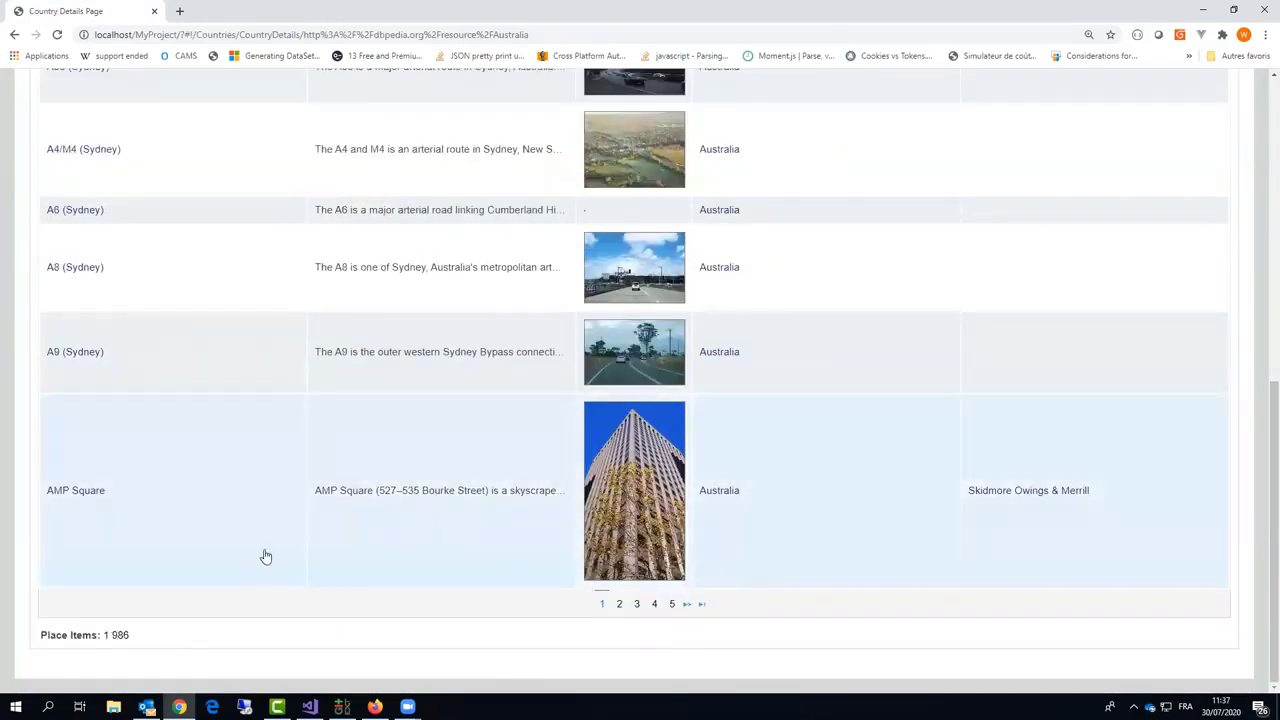
left_click(89, 500)
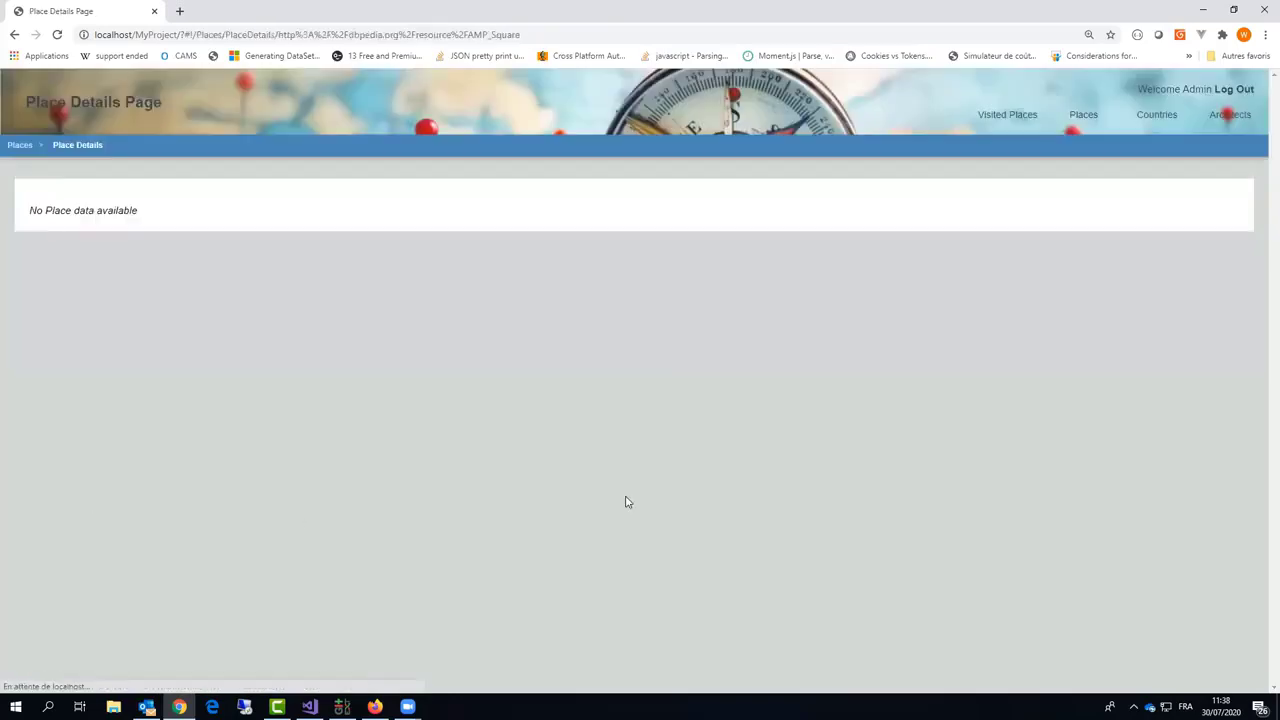
scroll(400, 535, "down", 2)
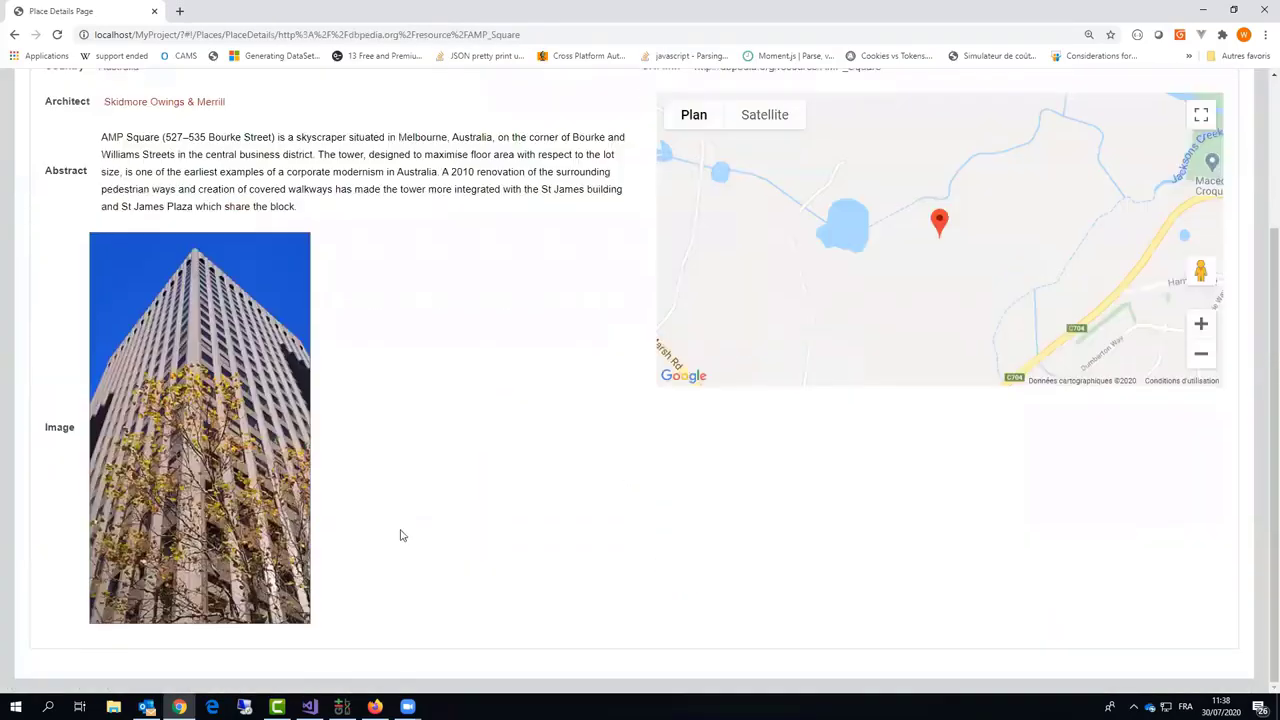
scroll(400, 535, "up", 2)
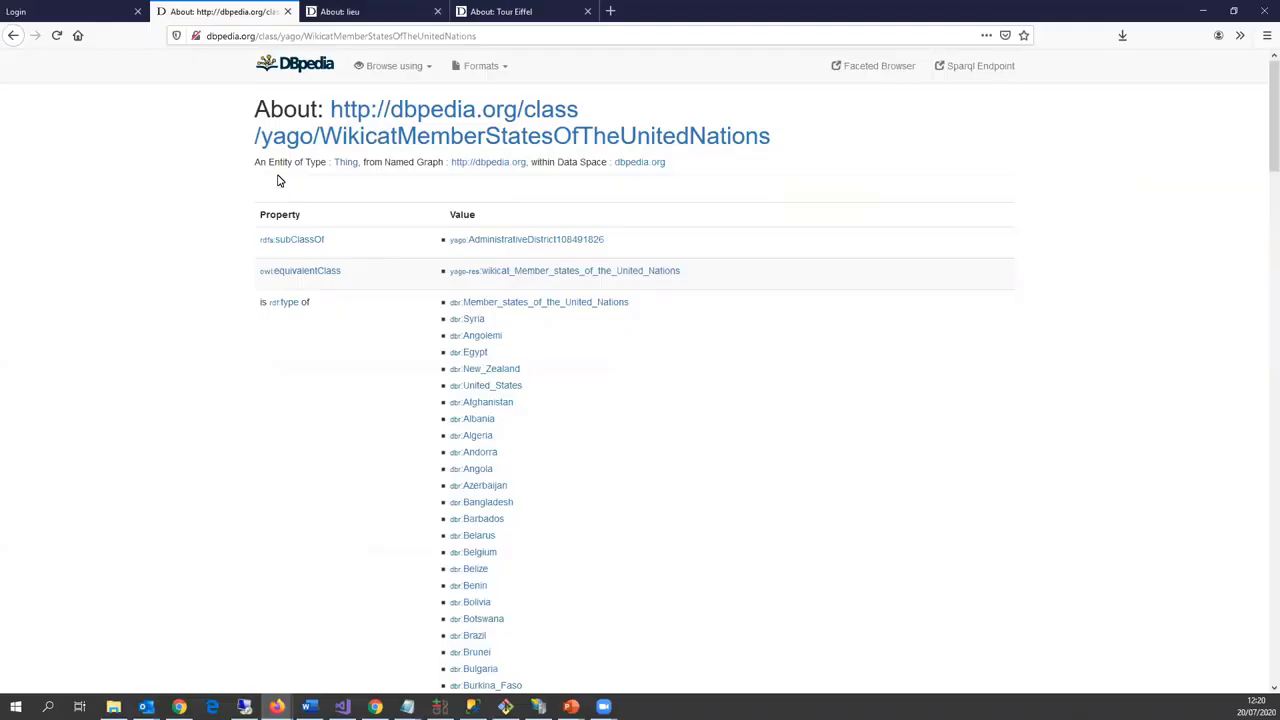
Step: Open the dbr:Barbados resource page and scroll through it
scroll(566, 483, "down", 3)
scroll(572, 484, "up", 3)
scroll(620, 455, "down", 1)
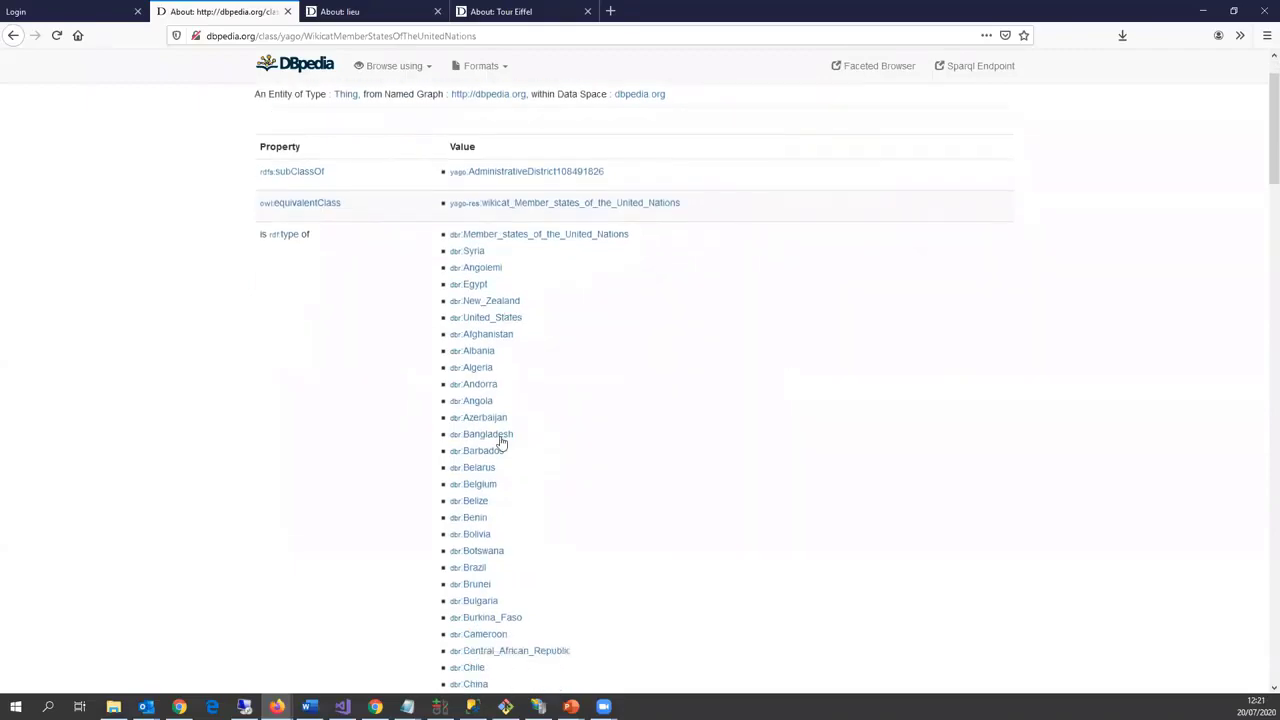
left_click(490, 455)
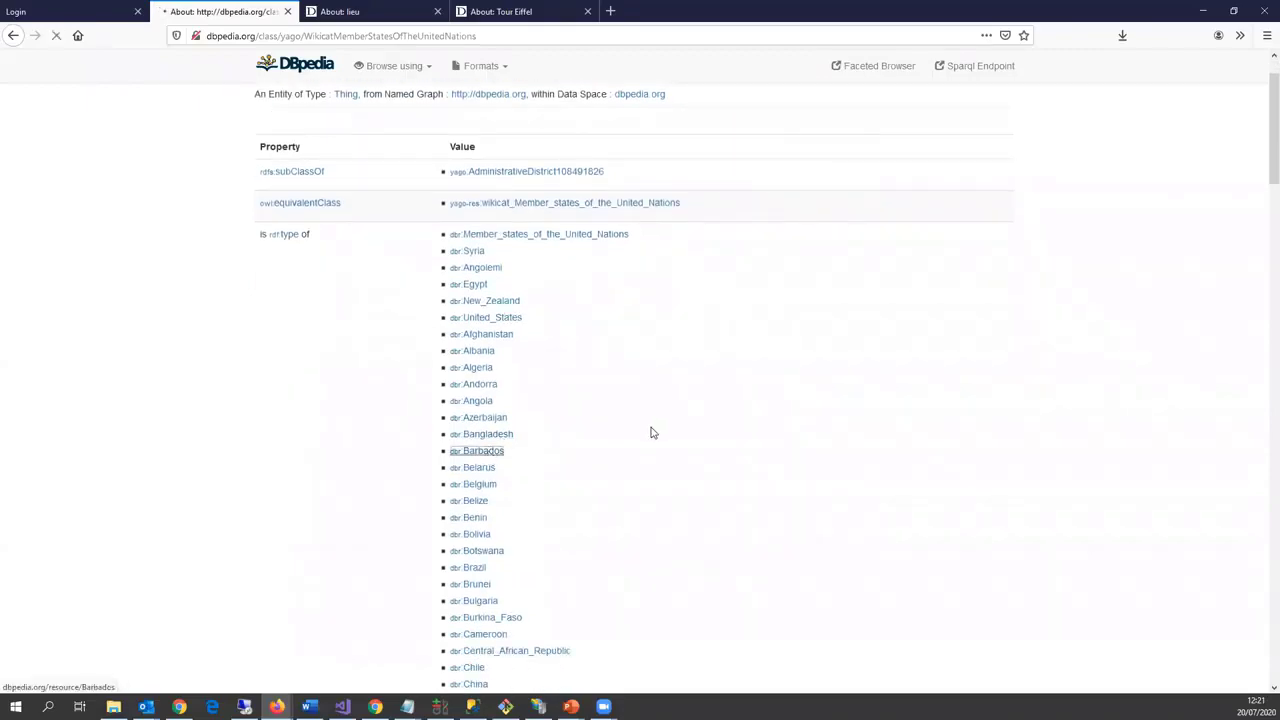
scroll(668, 427, "down", 9)
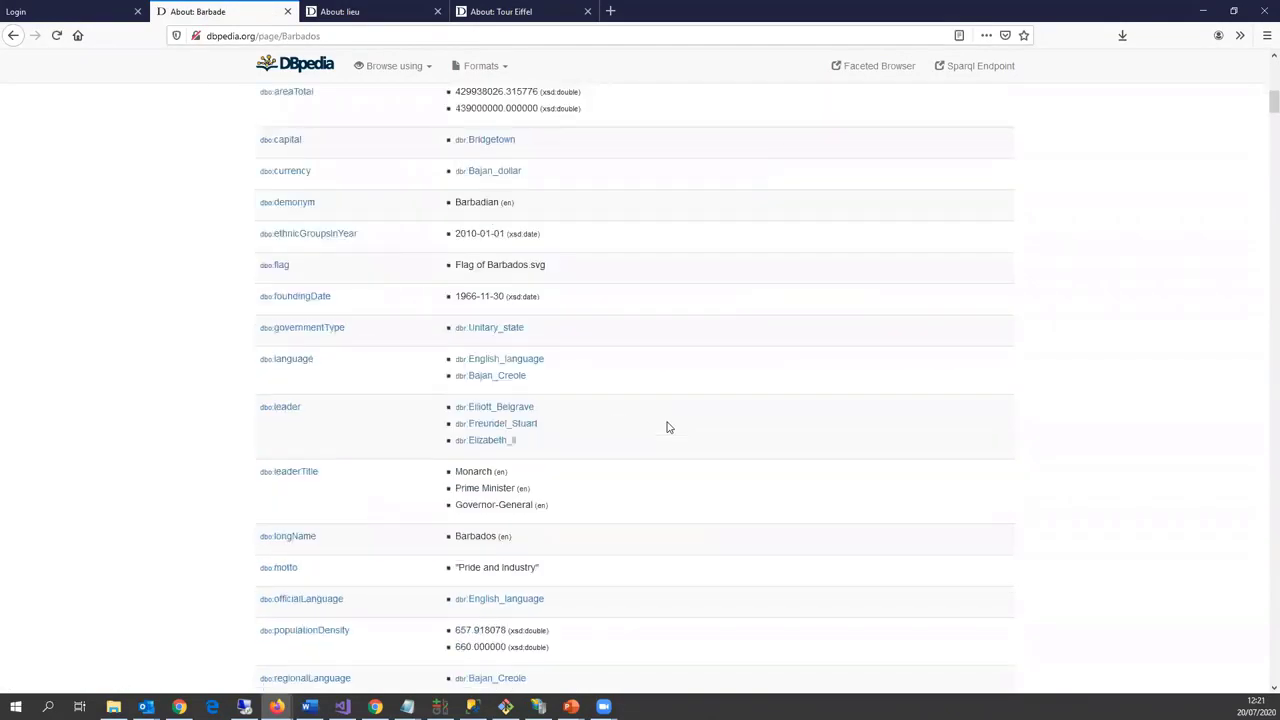
scroll(668, 427, "down", 6)
Step: Scroll through the Place class property list on the About: lieu page, ending on Tour Eiffel
key("ctrl+Tab")
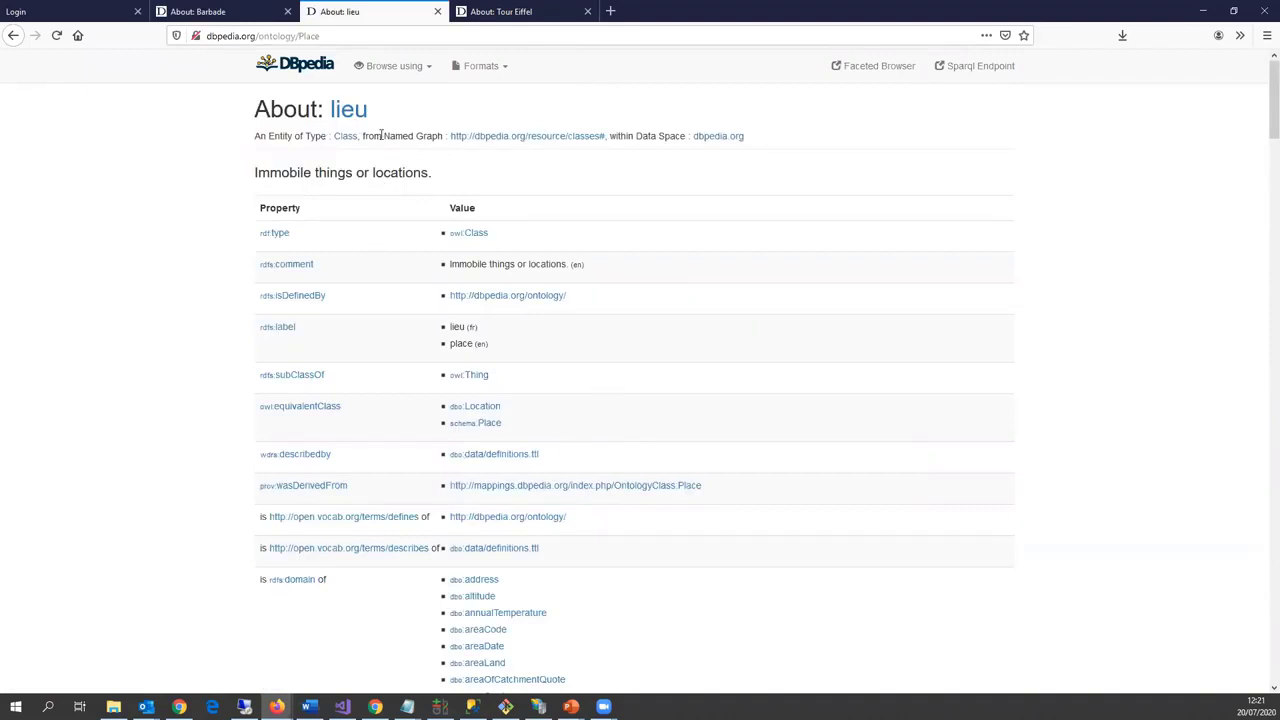
mouse_move(320, 36)
left_mouse_down()
mouse_move(278, 36)
mouse_move(303, 36)
left_mouse_up()
scroll(518, 357, "down", 3)
left_click(637, 446)
scroll(634, 446, "down", 10)
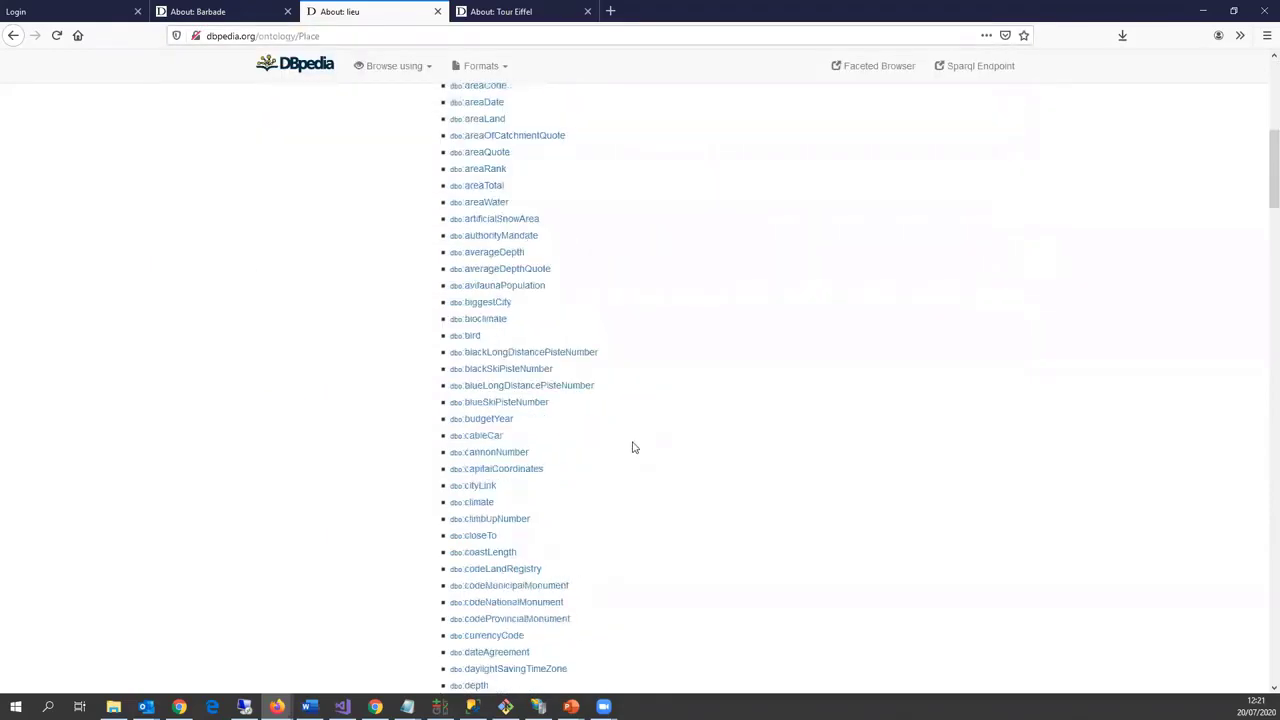
scroll(634, 432, "down", 3)
scroll(642, 417, "down", 5)
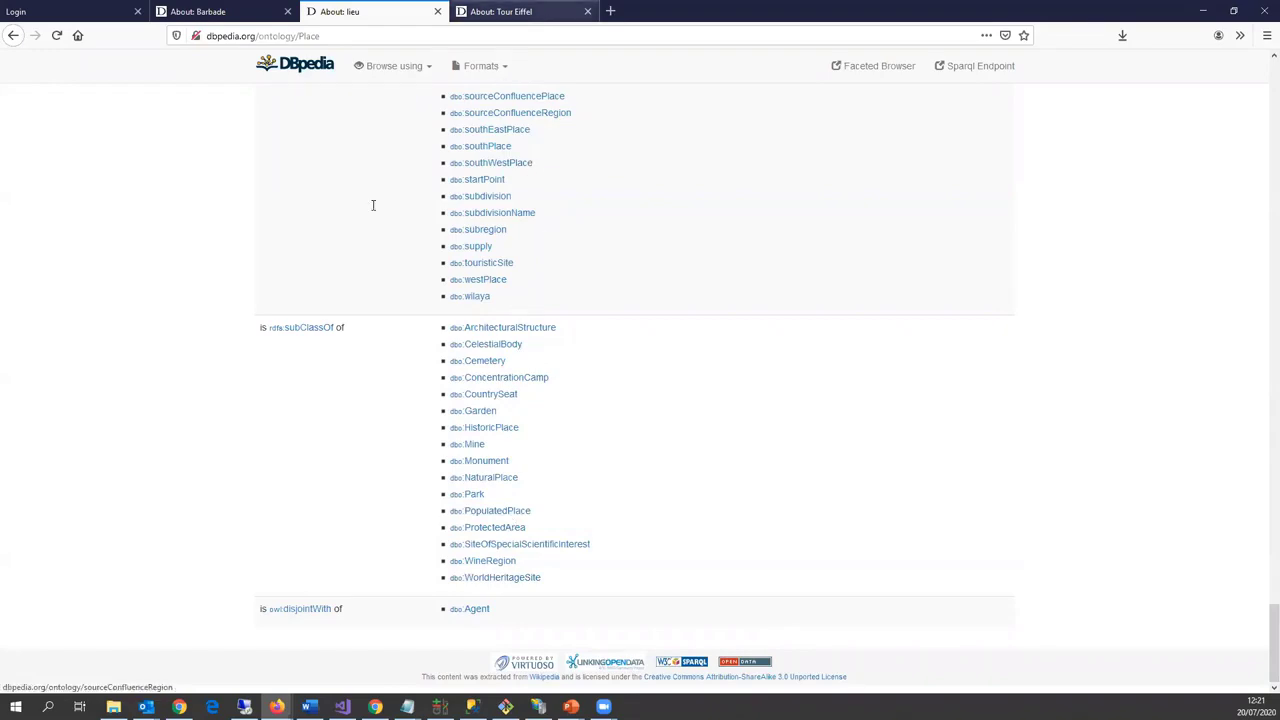
key("ctrl+Tab")
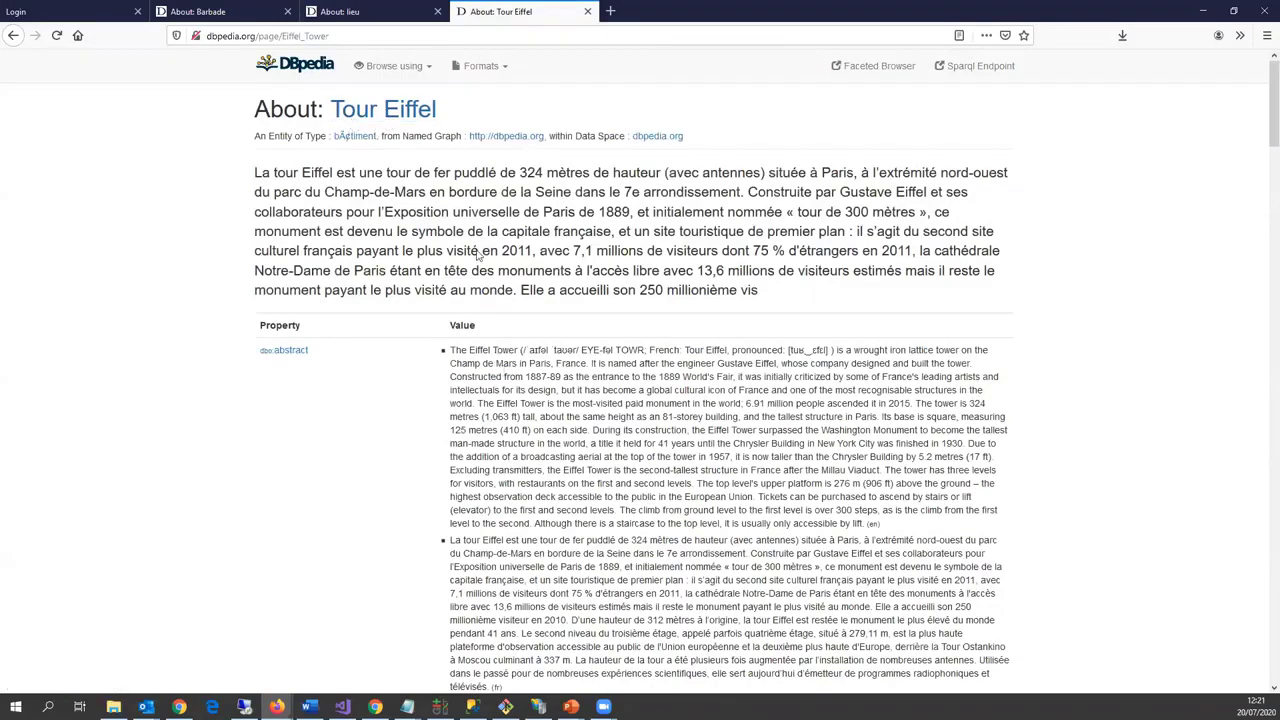
Step: Follow Tour Eiffel's dbo:architect link to Stephen Sauvestre's DBpedia page
scroll(520, 386, "down", 3)
scroll(550, 400, "down", 2)
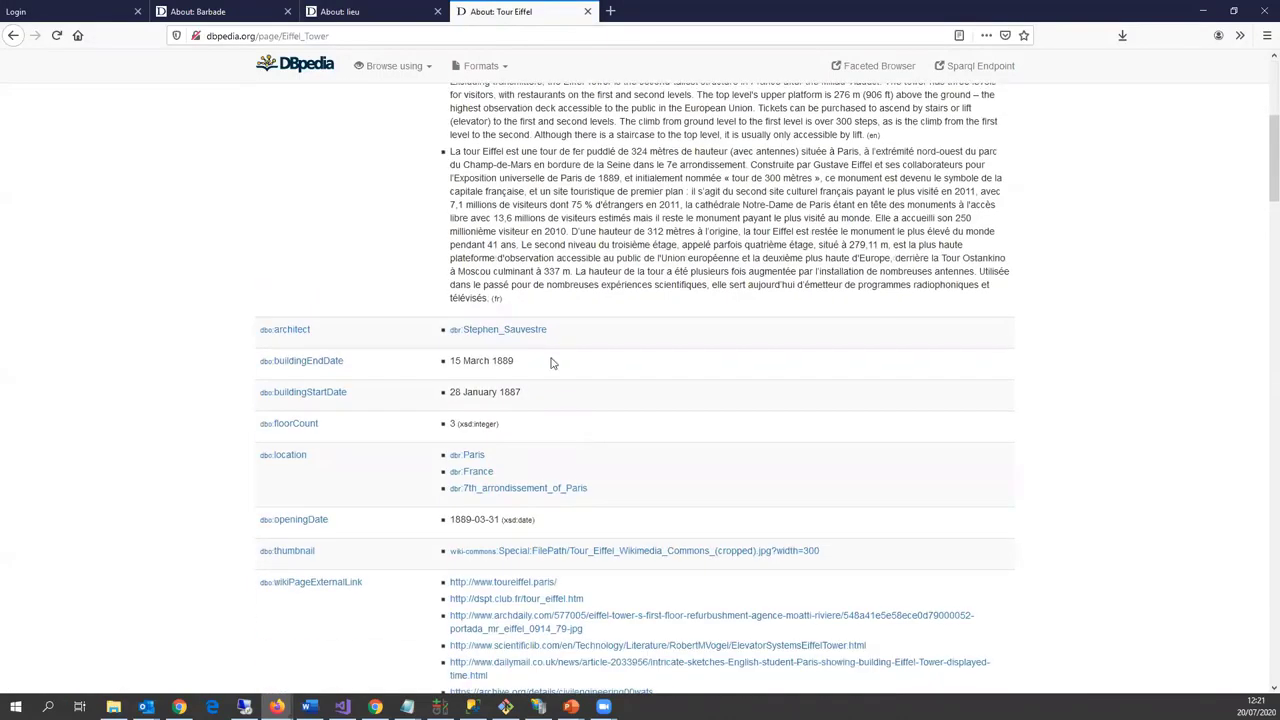
scroll(550, 363, "down", 2)
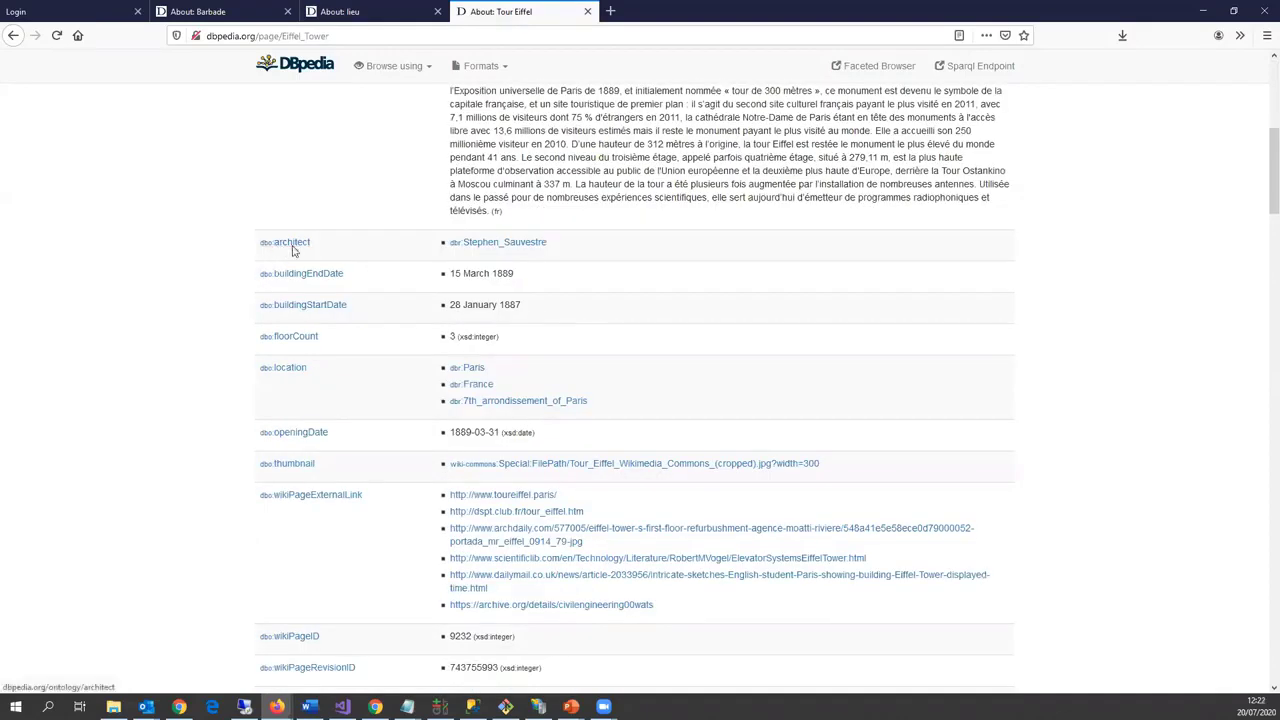
left_click(472, 246)
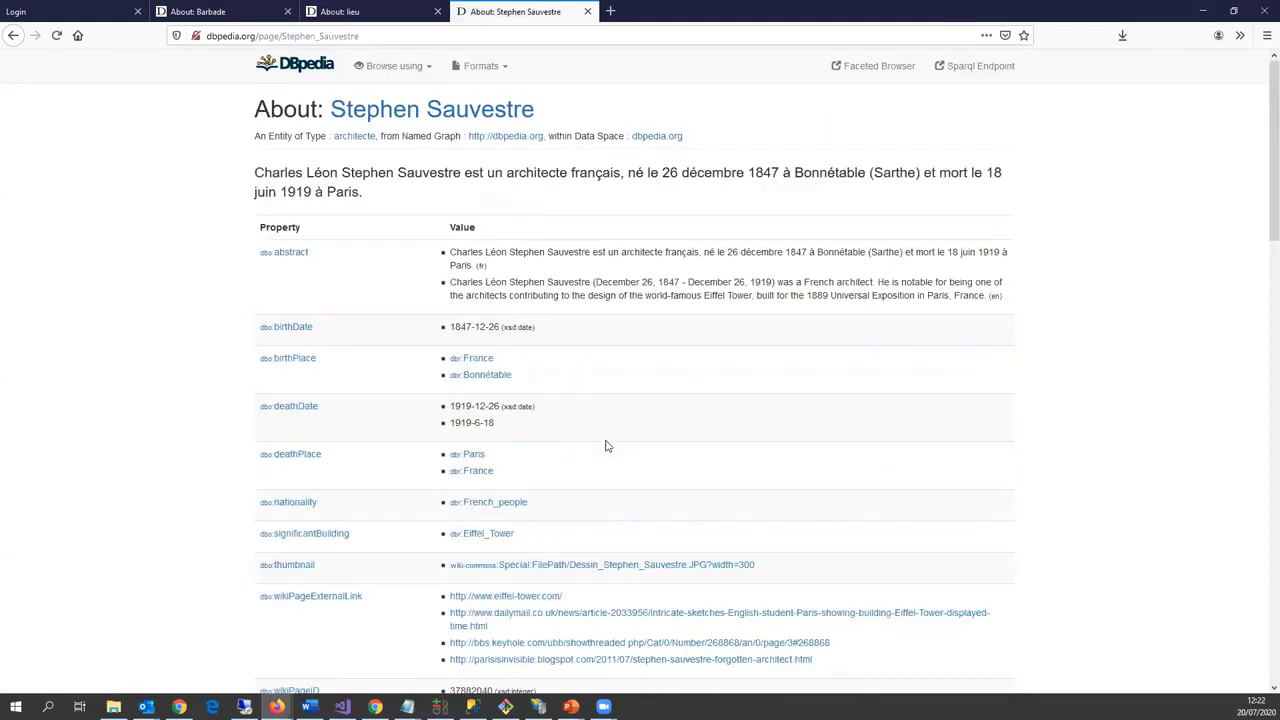
scroll(606, 450, "down", 4)
scroll(608, 451, "down", 5)
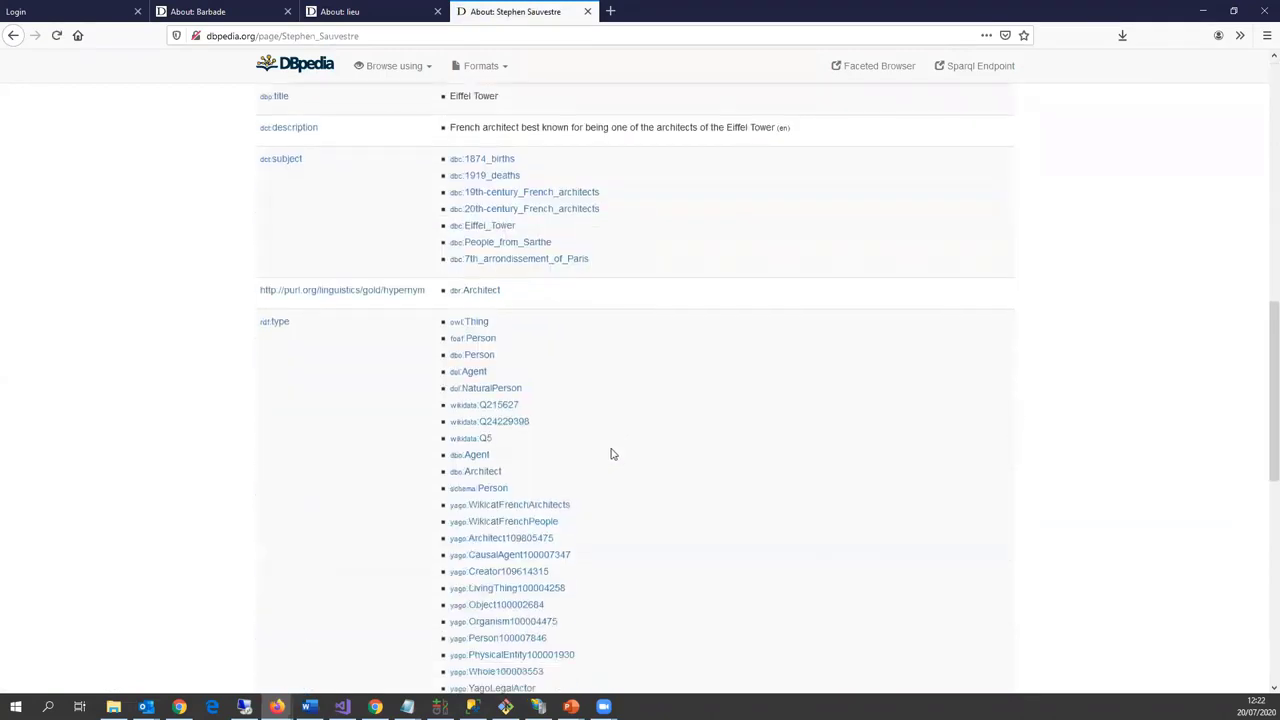
scroll(608, 451, "up", 10)
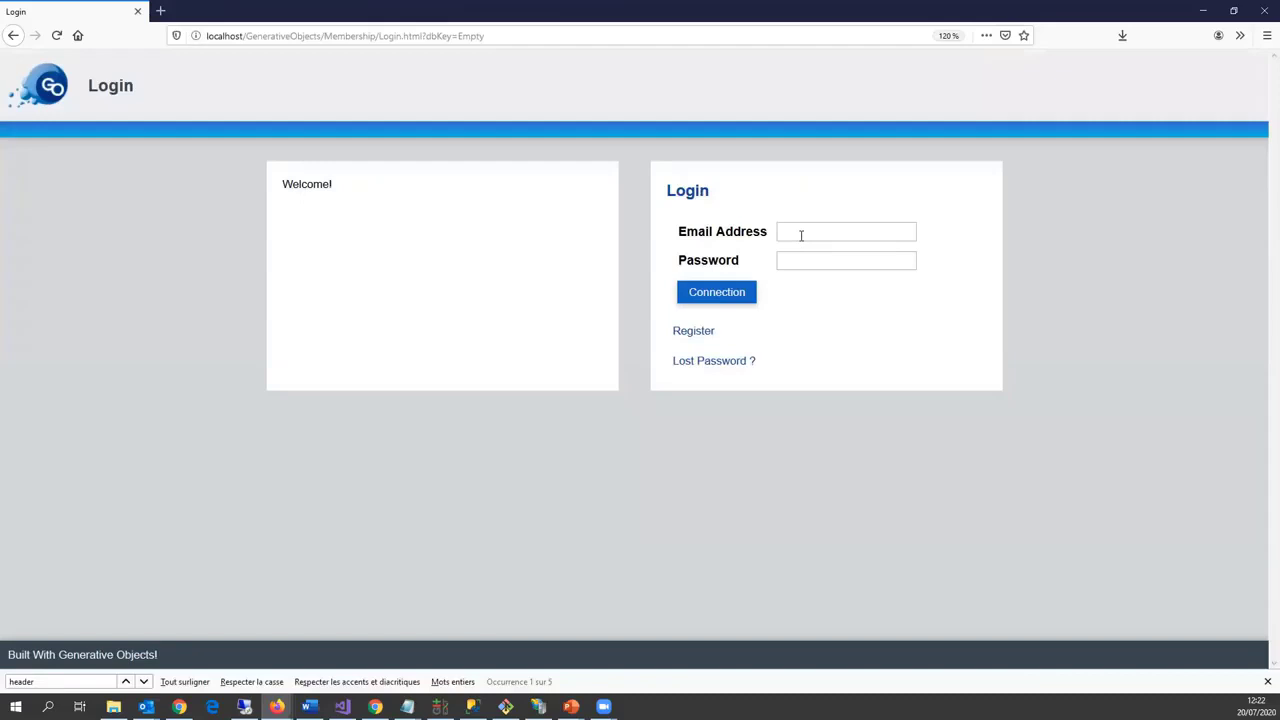
Step: Sign in to Generative Objects with the admin login and saved password
left_click(801, 235)
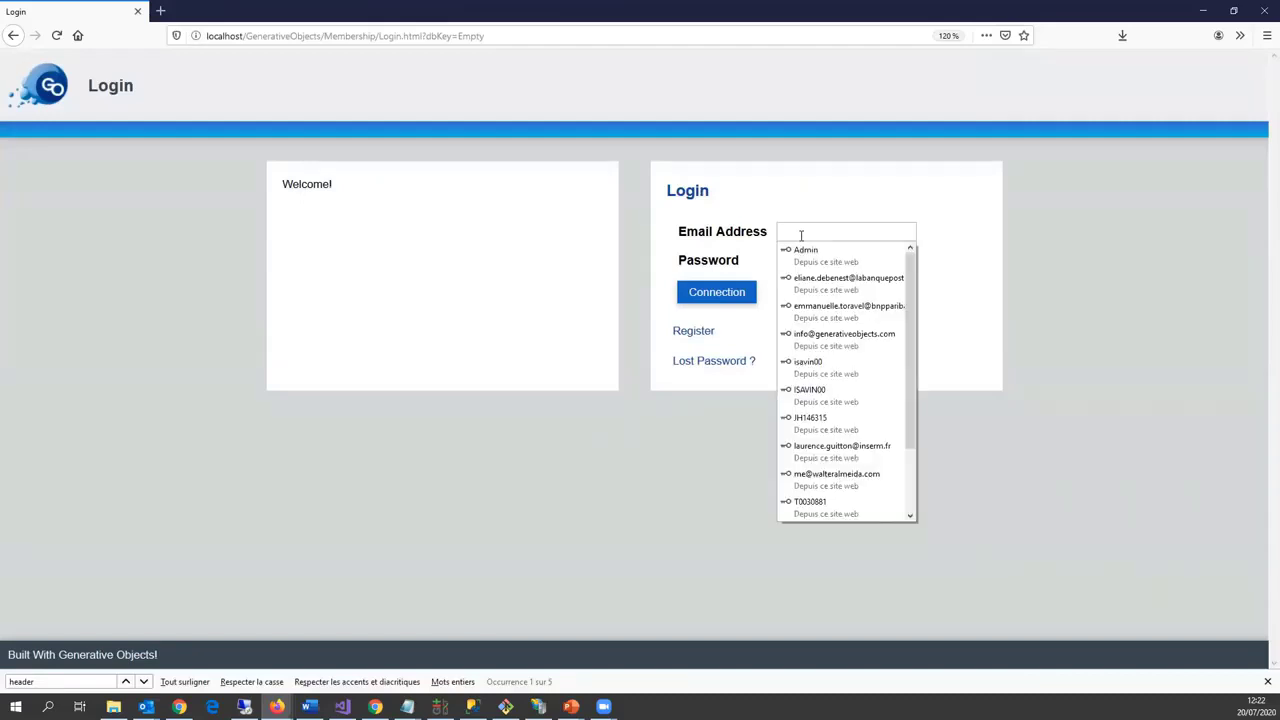
type("Admj")
key("BackSpace")
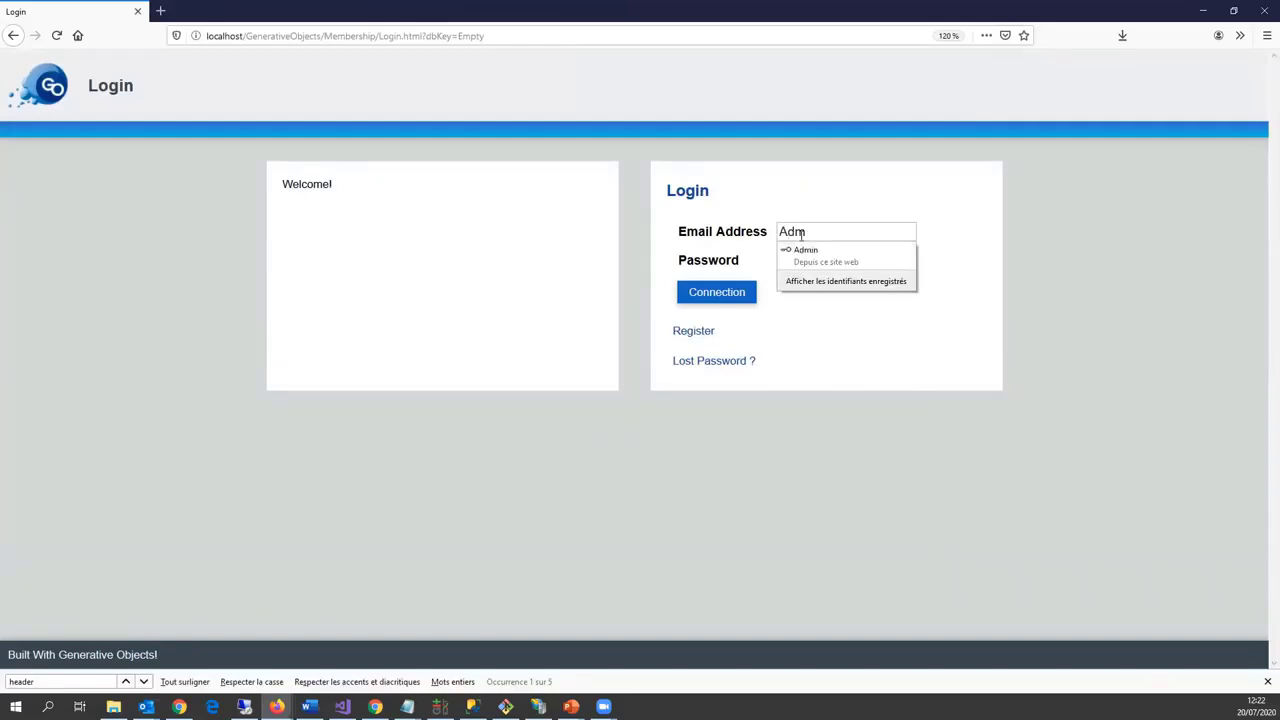
type("in")
key("Tab")
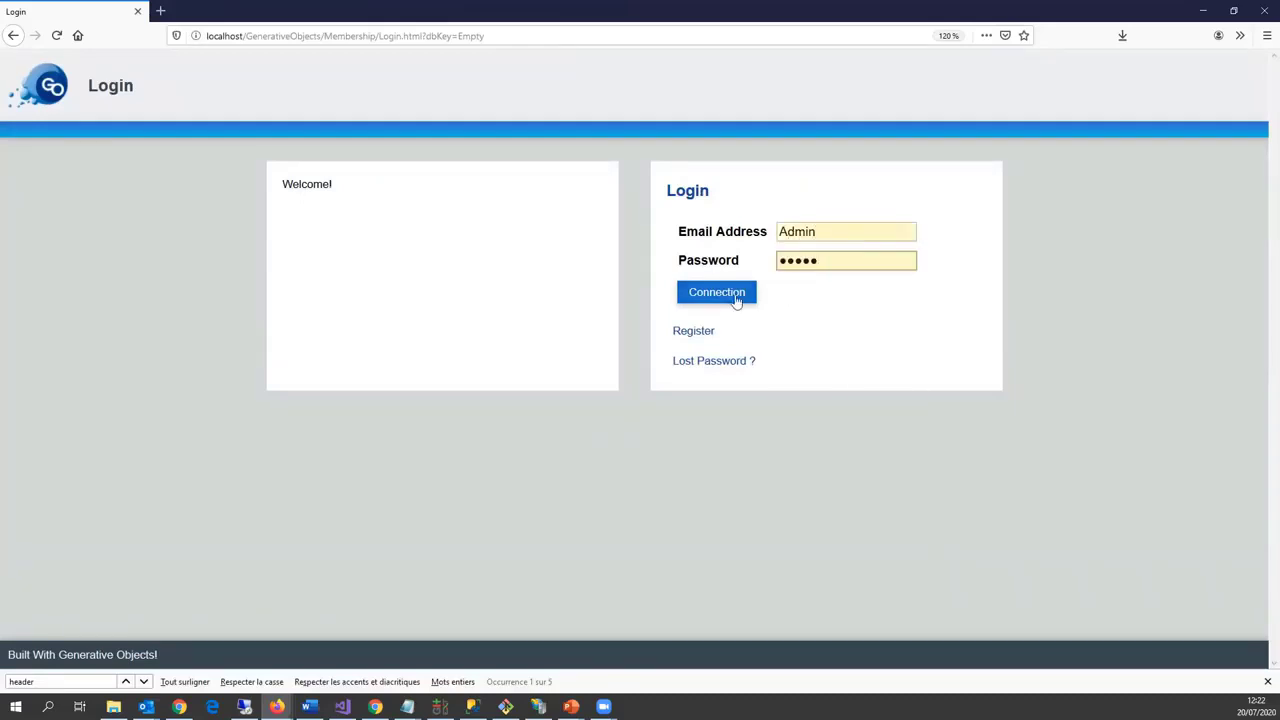
left_click(737, 296)
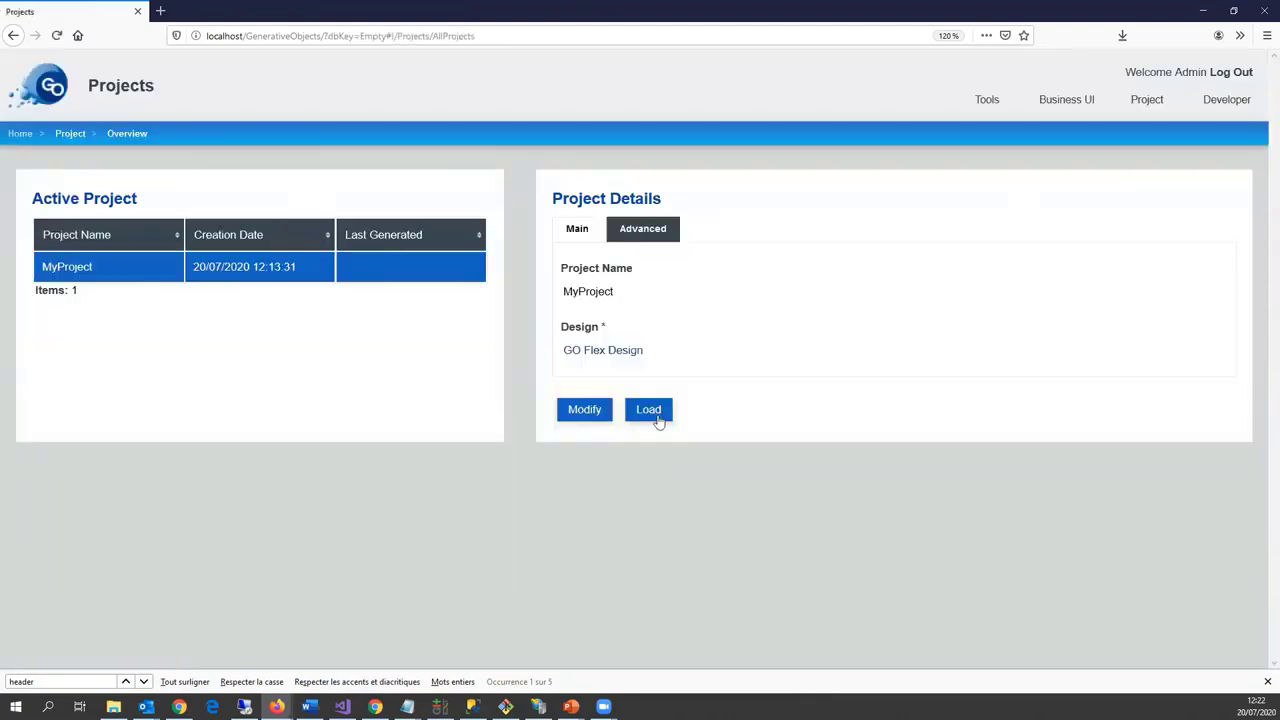
Step: Load MyProject and show its empty Business Model > Entities list
left_click(652, 412)
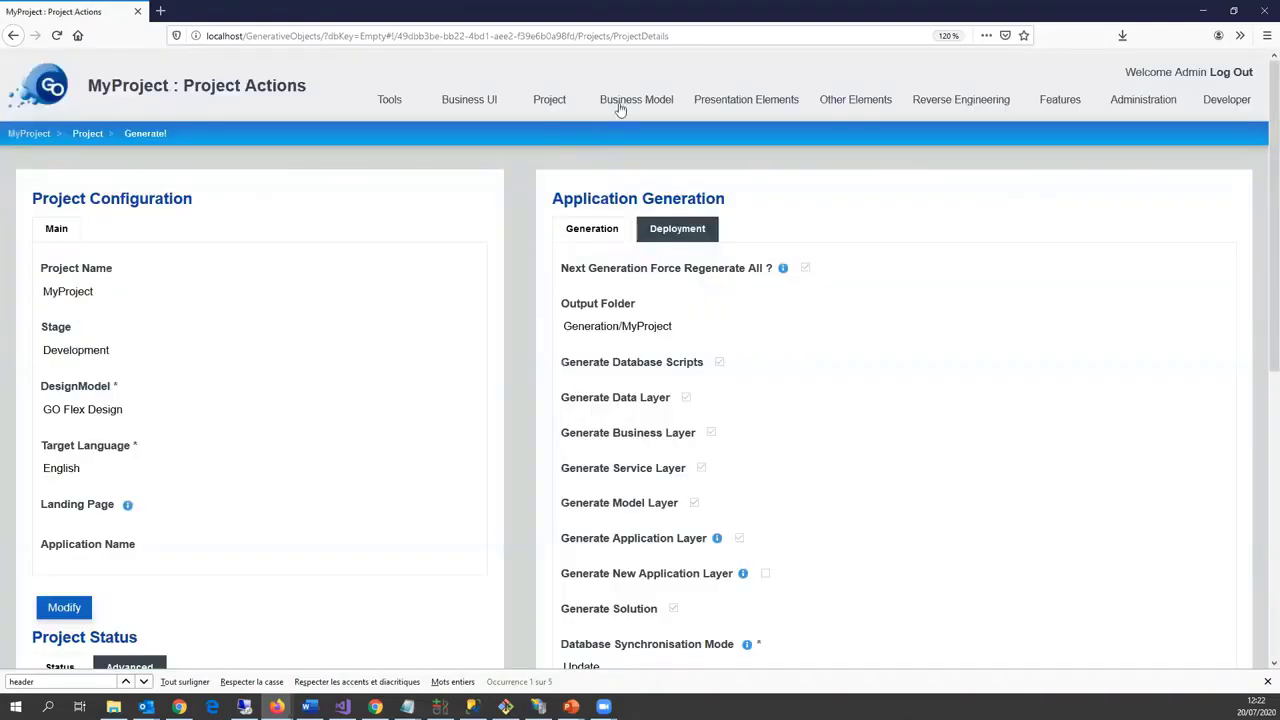
mouse_move(617, 106)
left_click(616, 130)
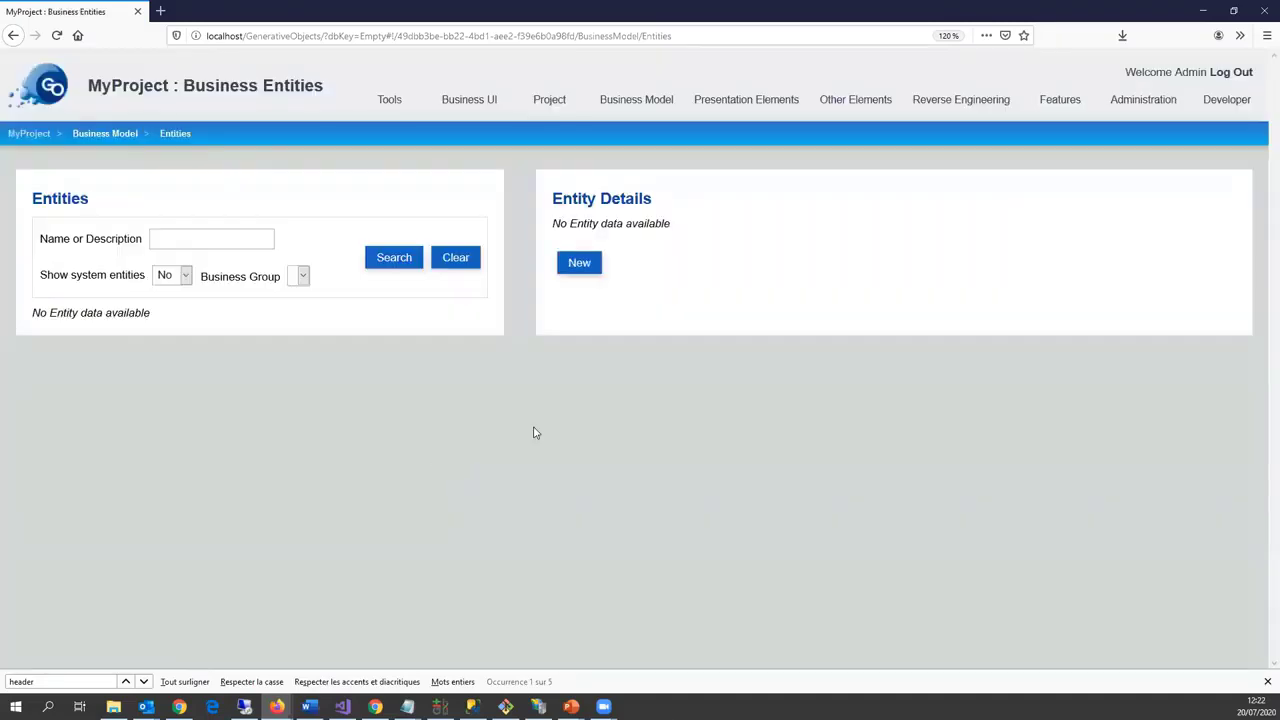
Step: Create and save a new entity named Visited Place
left_click(576, 262)
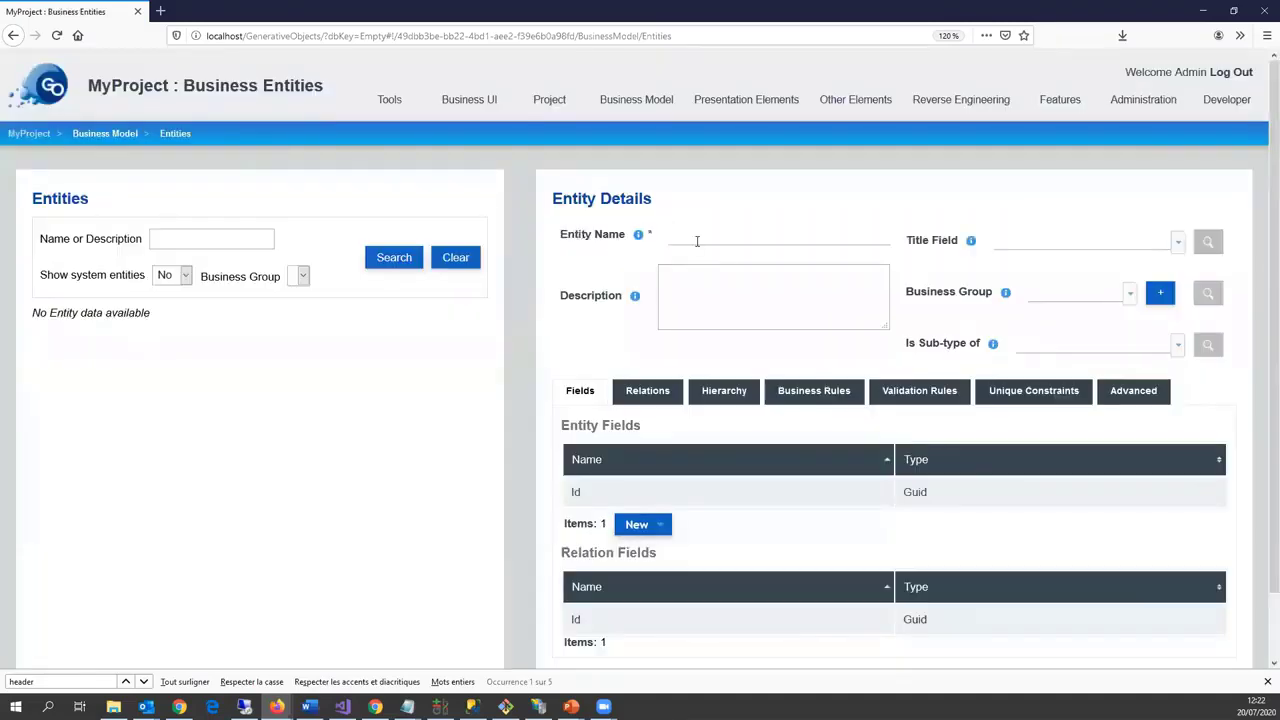
left_click(698, 238)
scroll(660, 506, "down", 1)
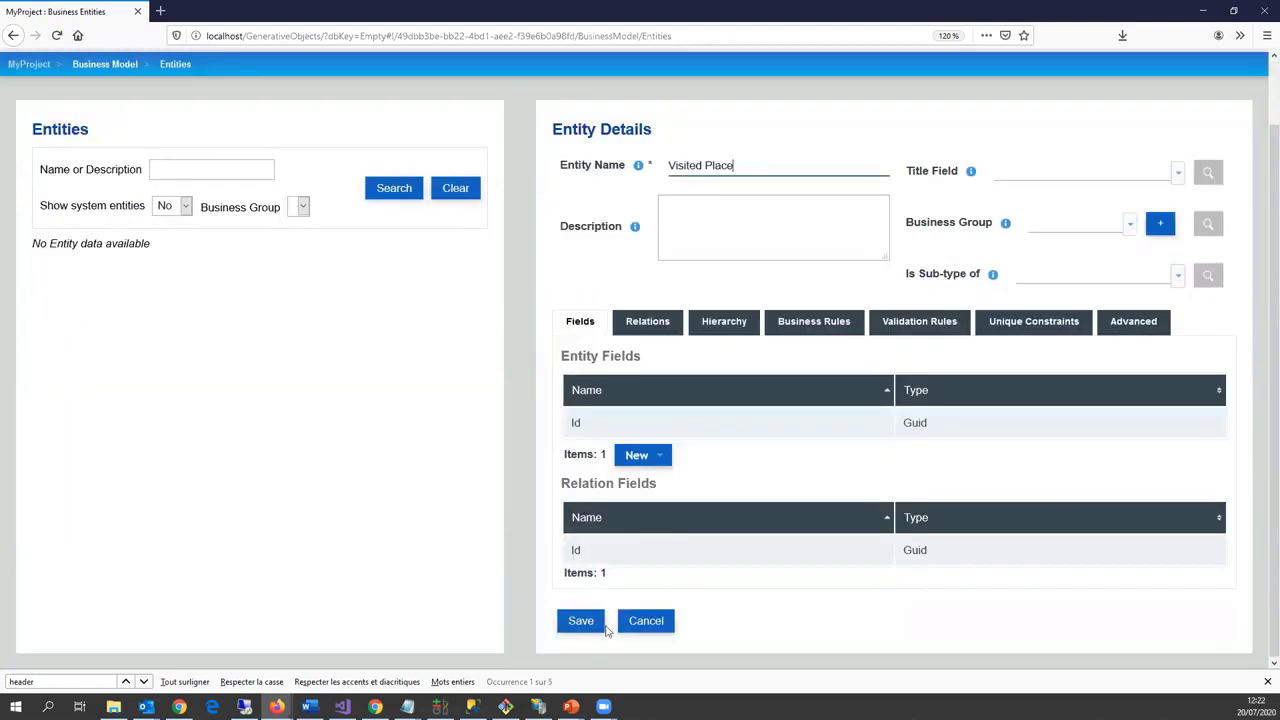
left_click(590, 618)
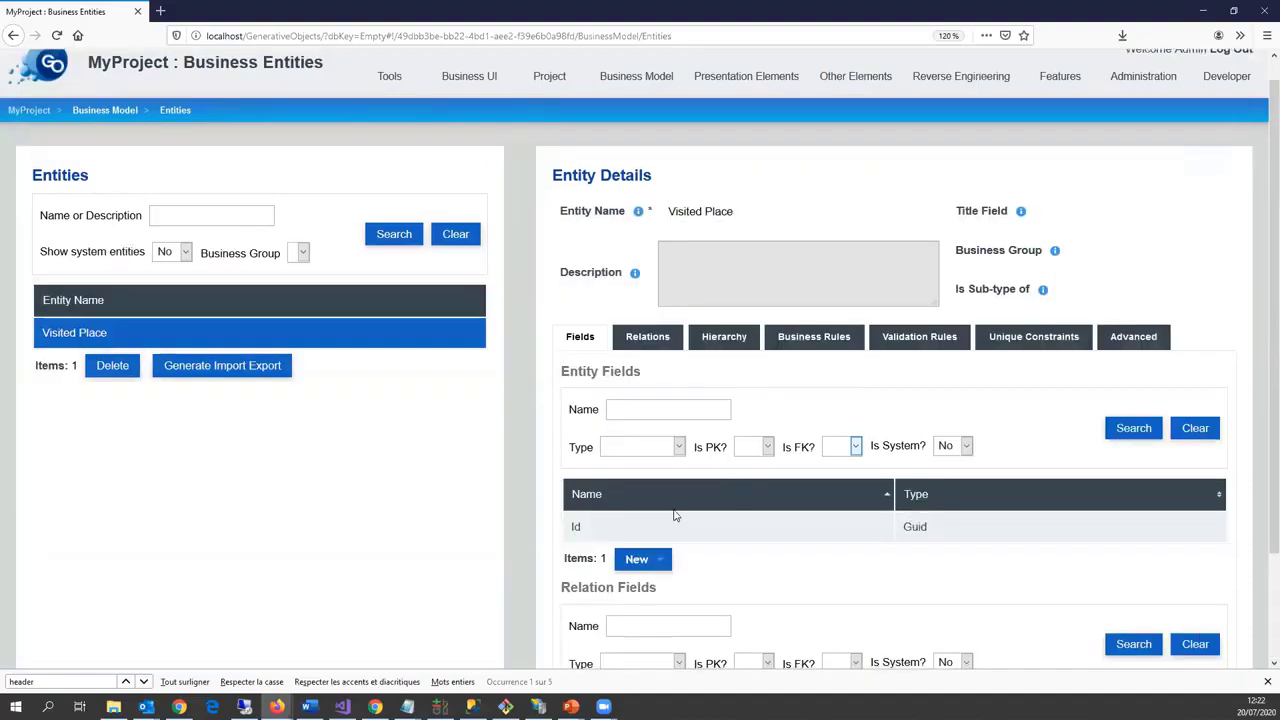
Step: Add a Title text field with maximum length 300 to Visited Place
scroll(745, 505, "down", 1)
left_click(658, 480)
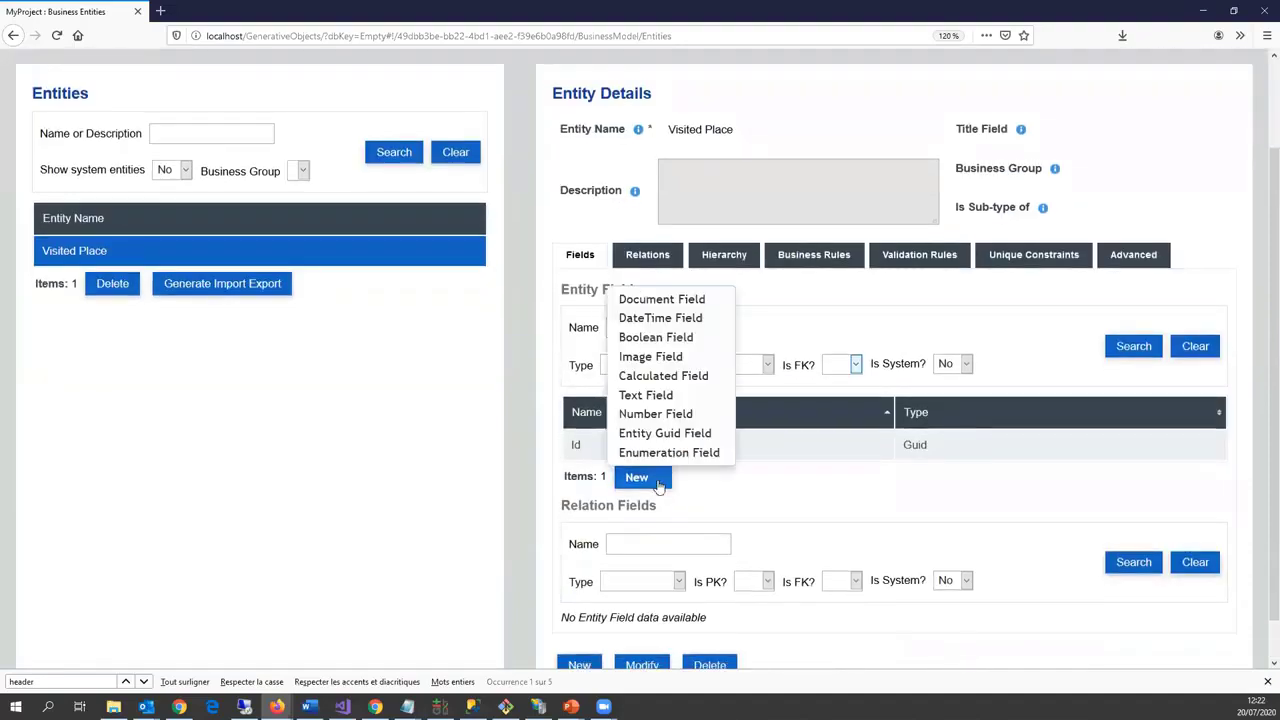
left_click(648, 398)
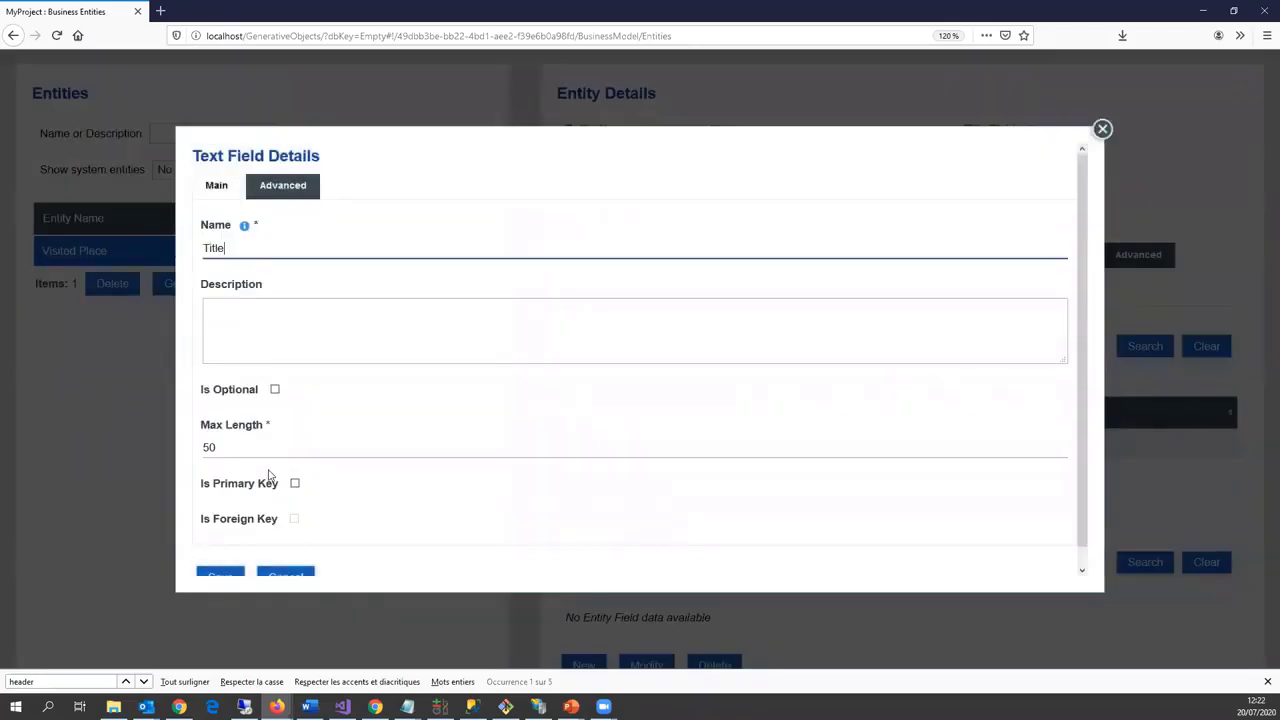
left_click(210, 440)
type("300")
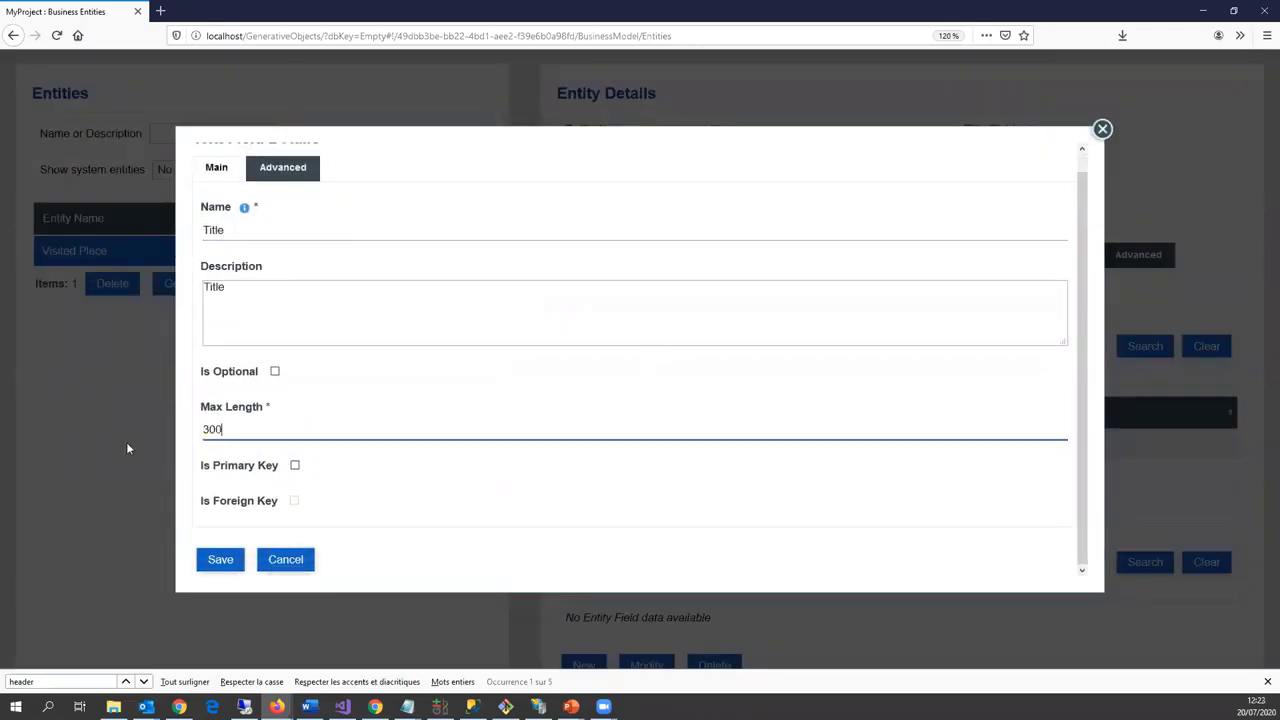
left_click(202, 570)
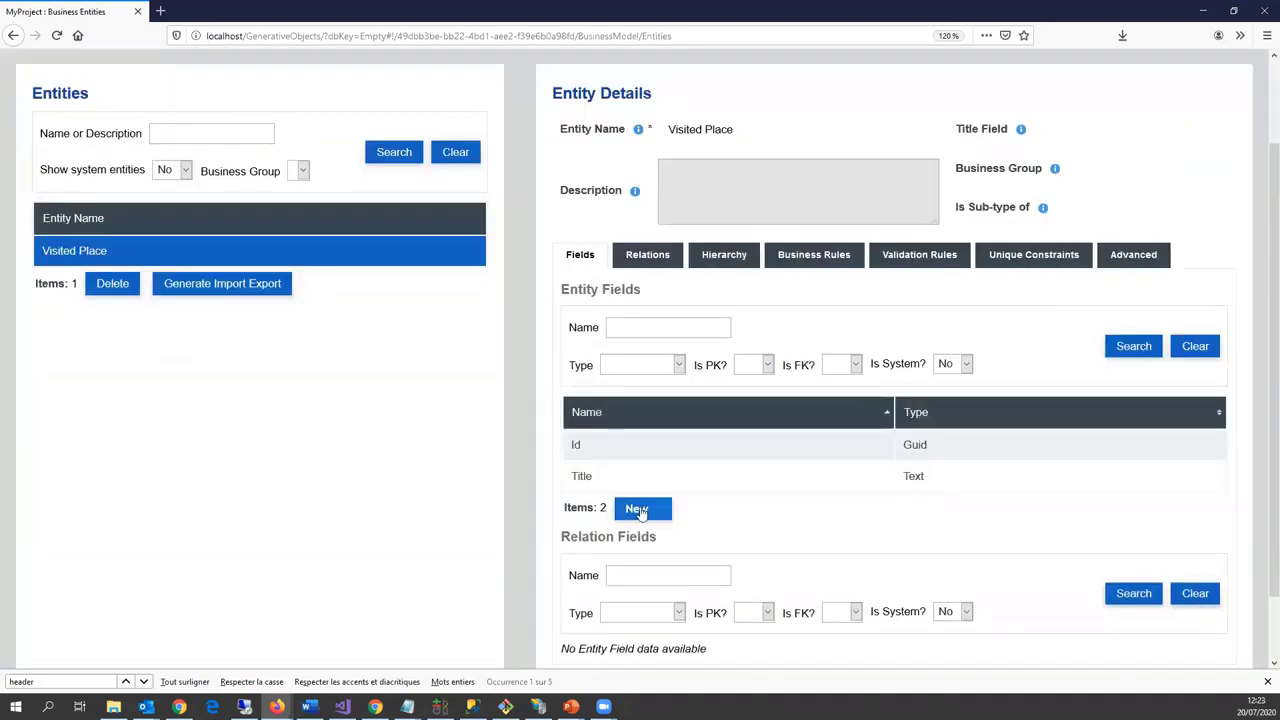
Step: Add a Date of visit date-time field set to absolute date and time
left_click(636, 508)
left_click(660, 349)
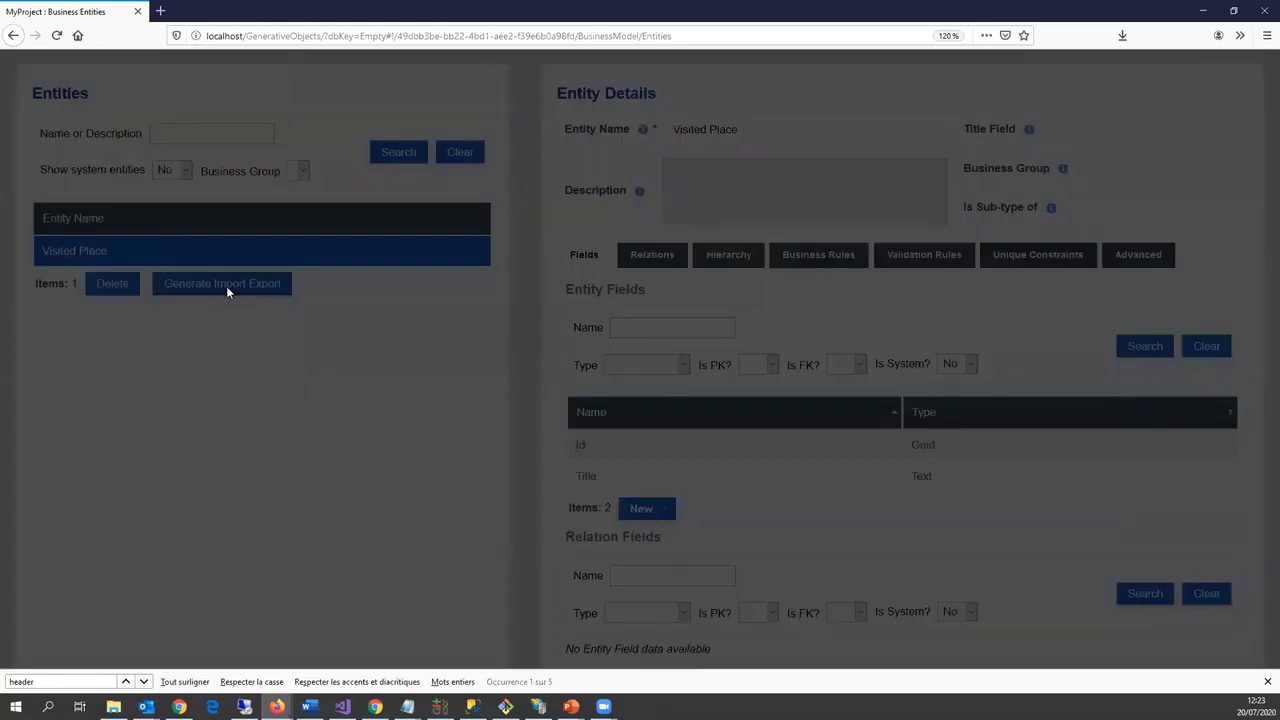
left_click(266, 252)
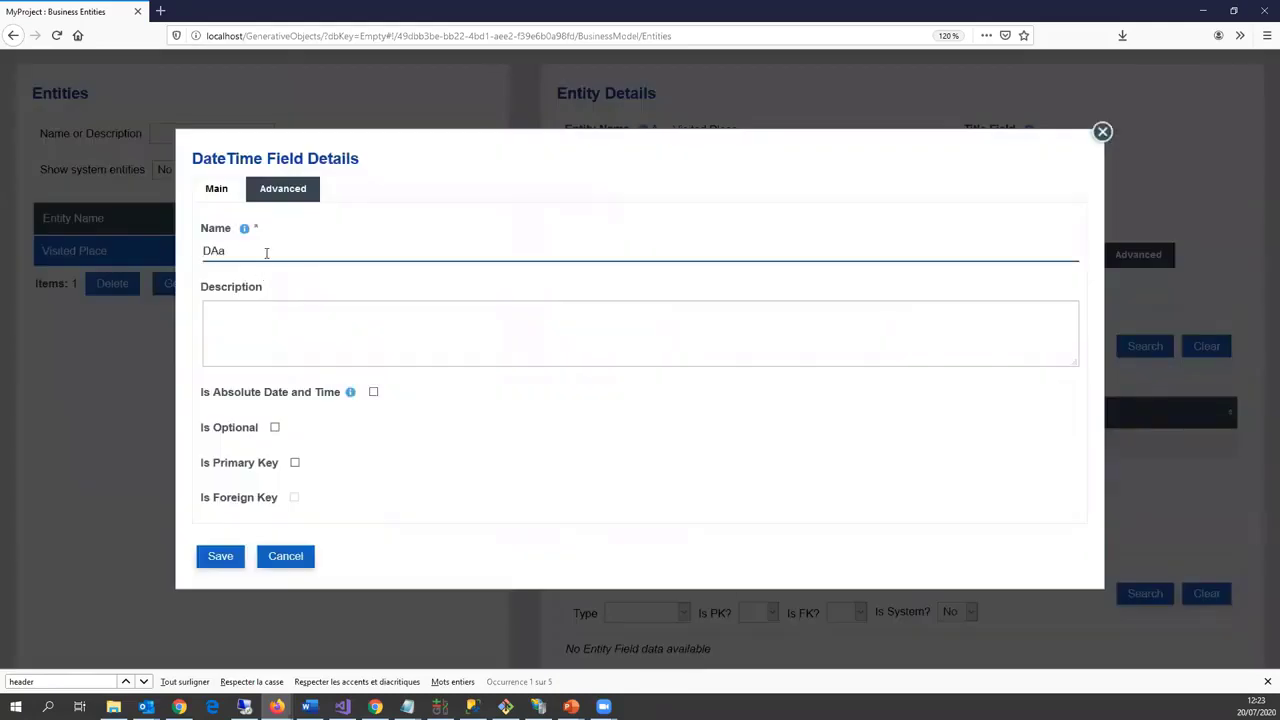
type("Date of visit")
left_click(374, 392)
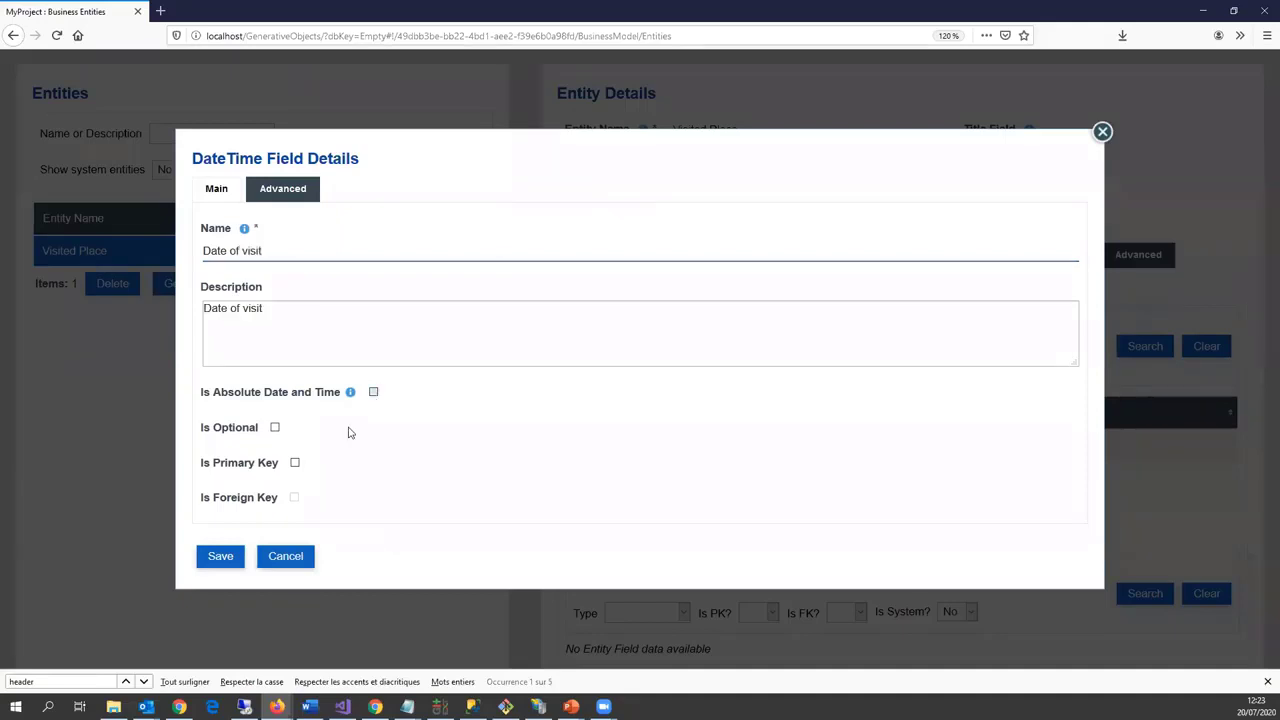
left_click(216, 558)
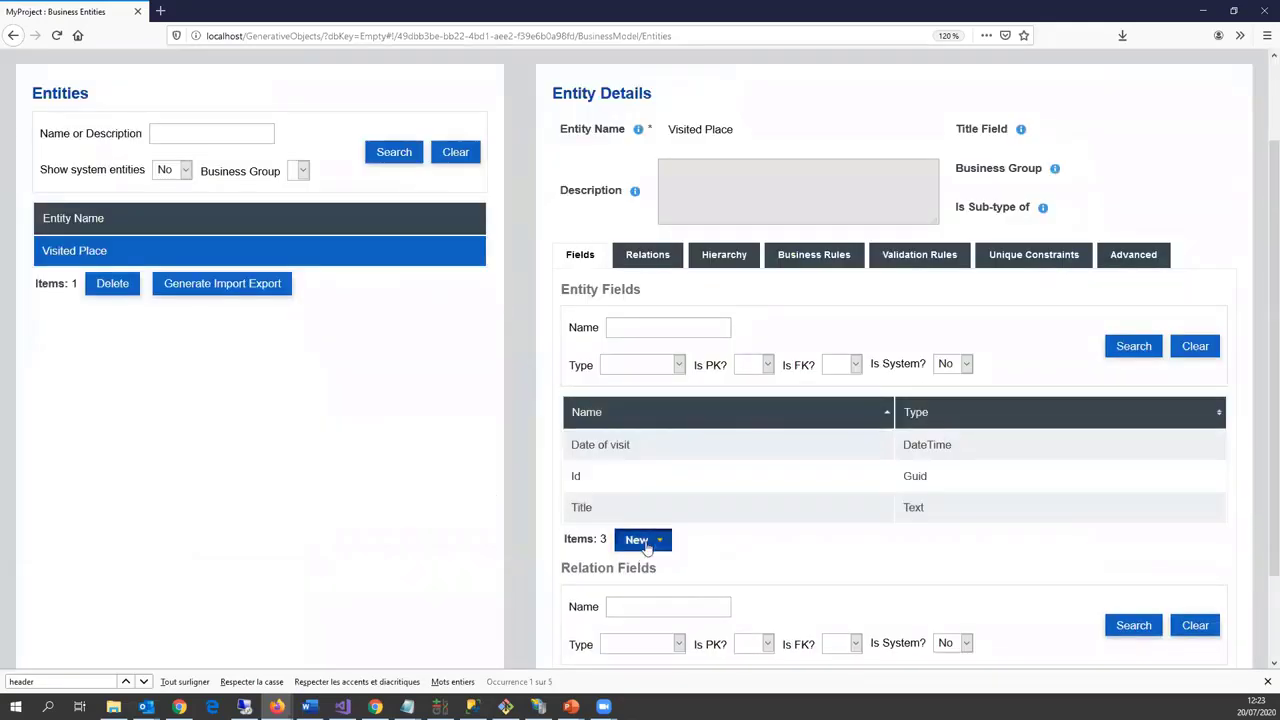
Step: Add an optional Description text field with maximum length 5000
left_click(646, 544)
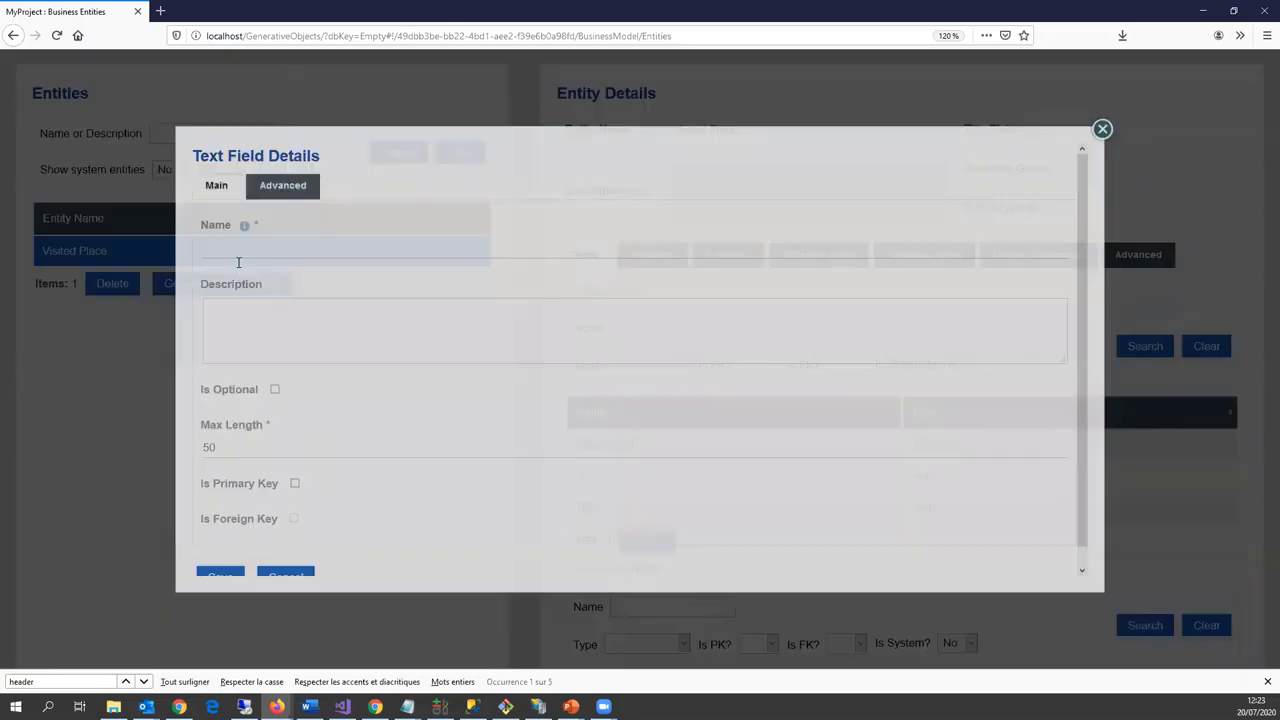
left_click(249, 249)
type("Description")
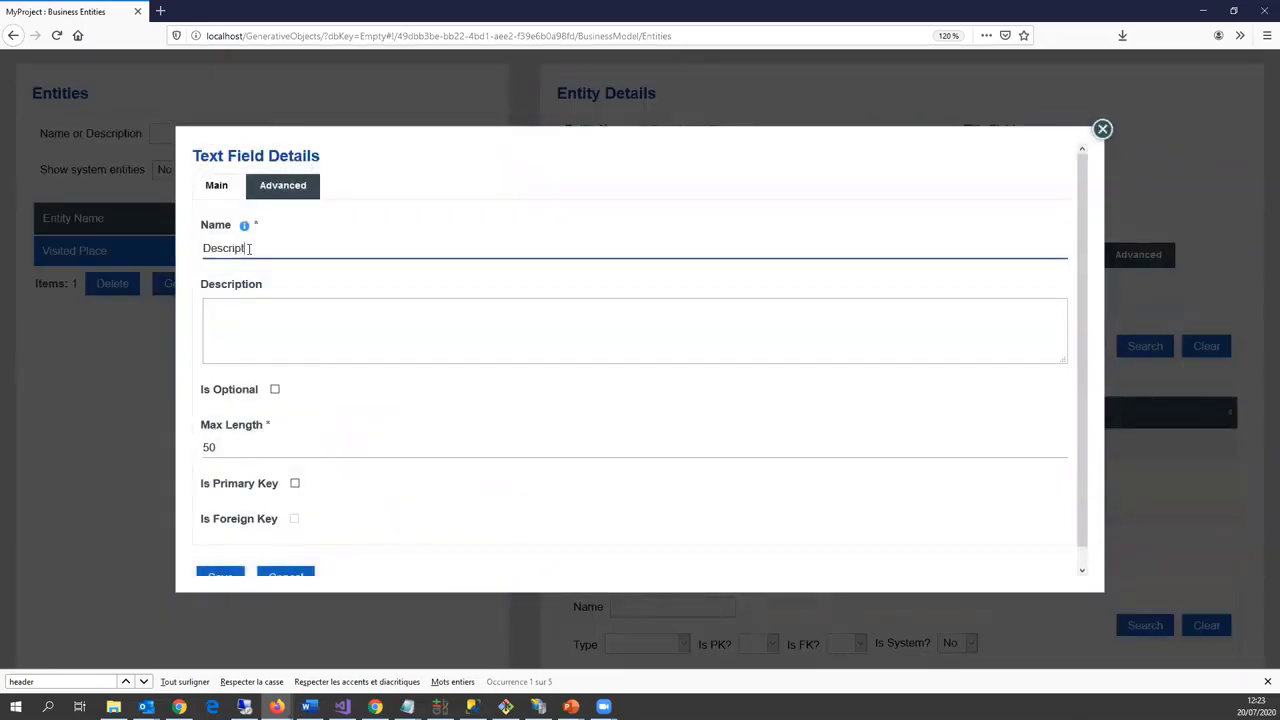
left_click(259, 446)
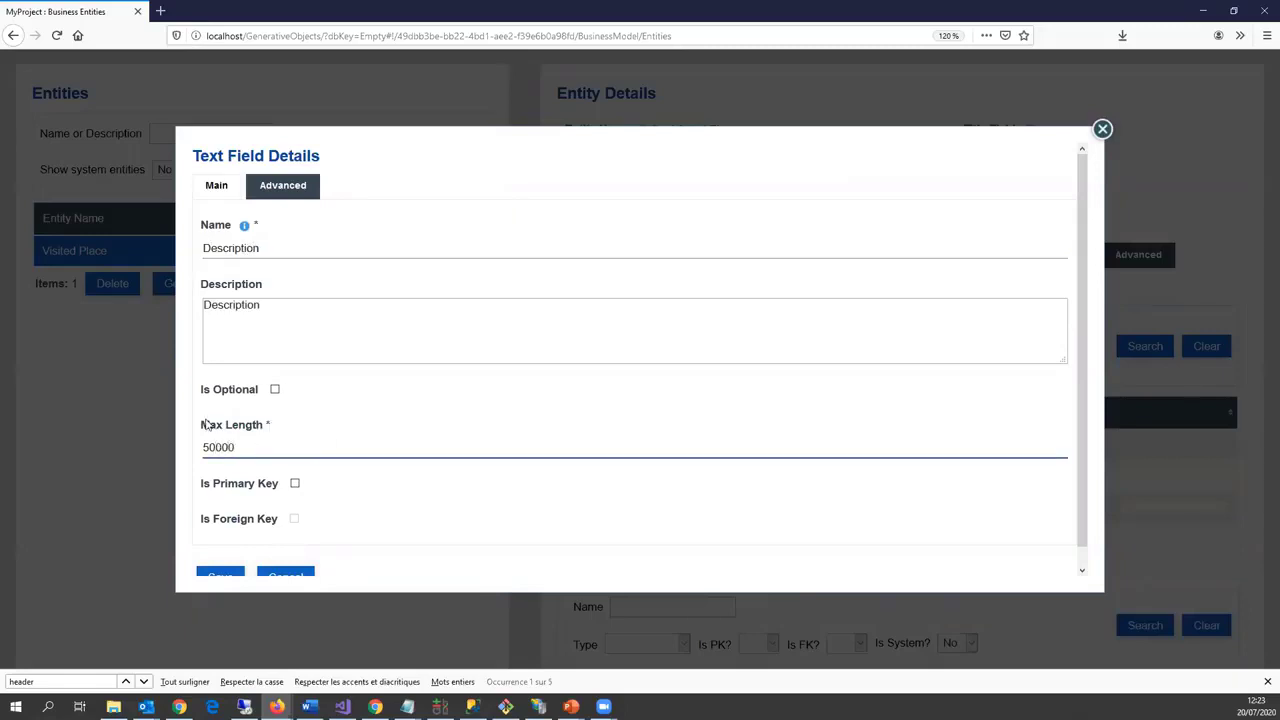
key("BackSpace")
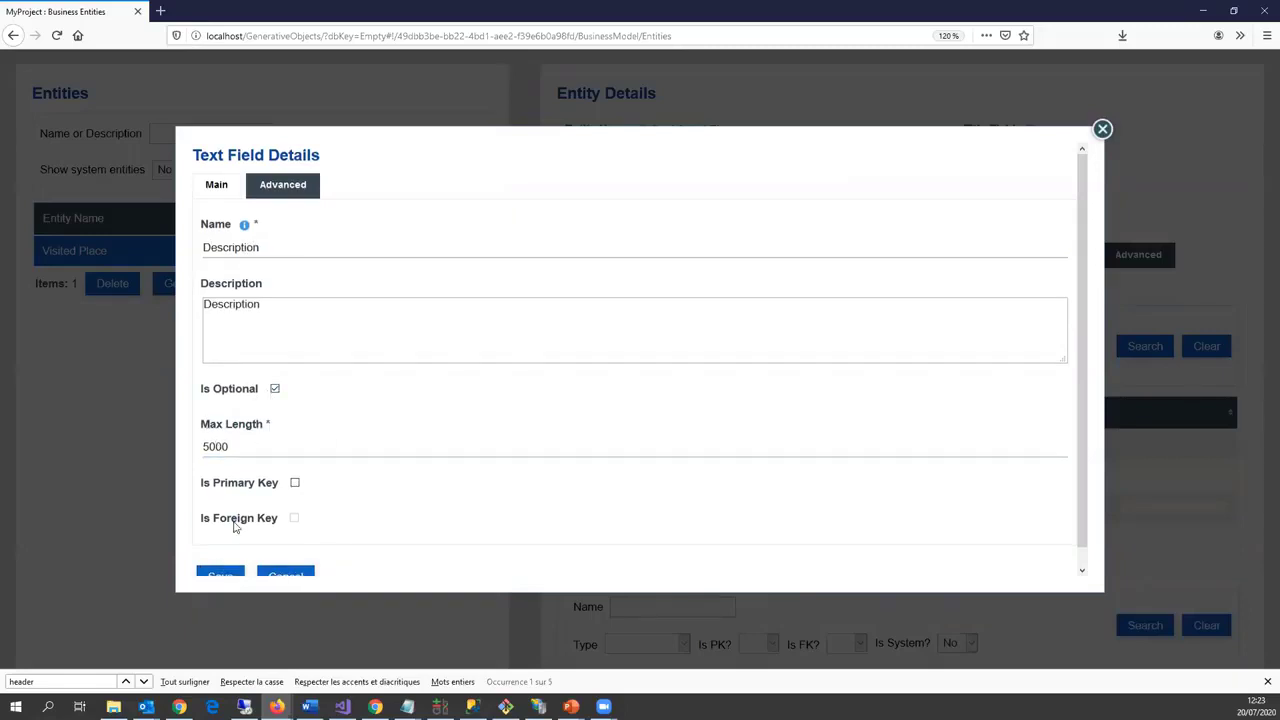
scroll(230, 540, "down", 1)
left_click(229, 560)
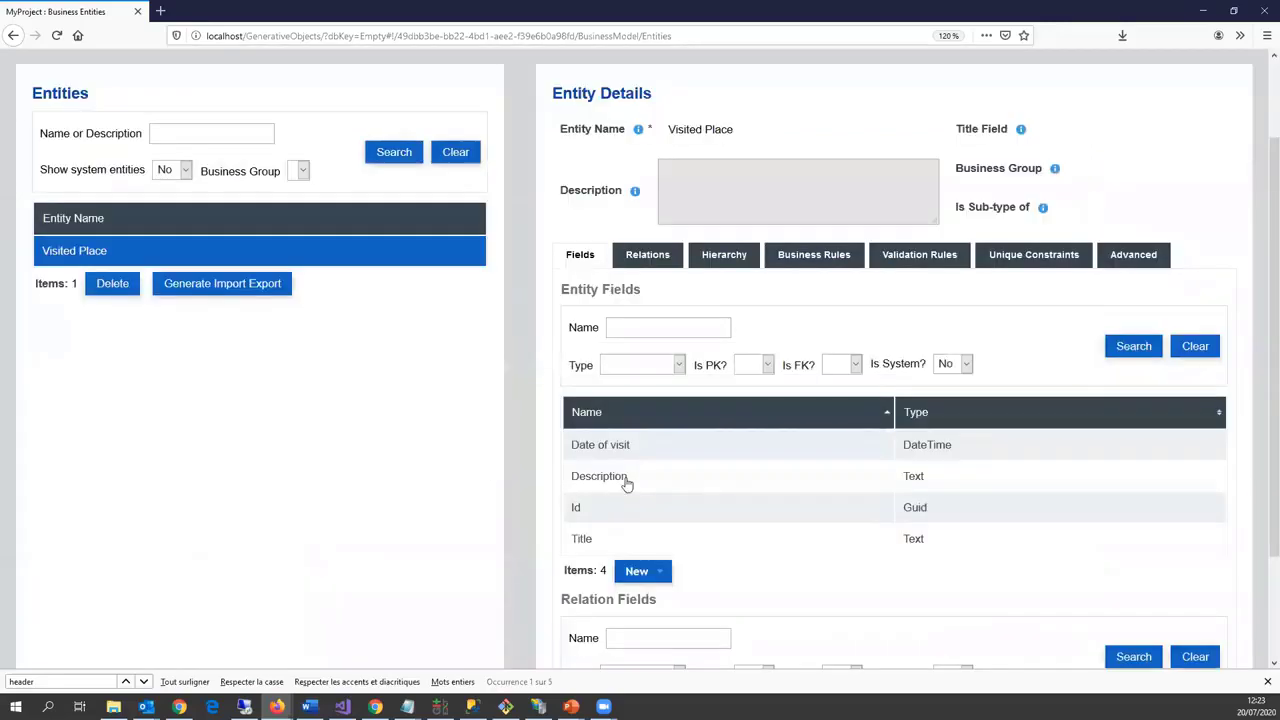
Step: Begin creating another new entity
scroll(630, 475, "down", 3)
left_click(661, 440)
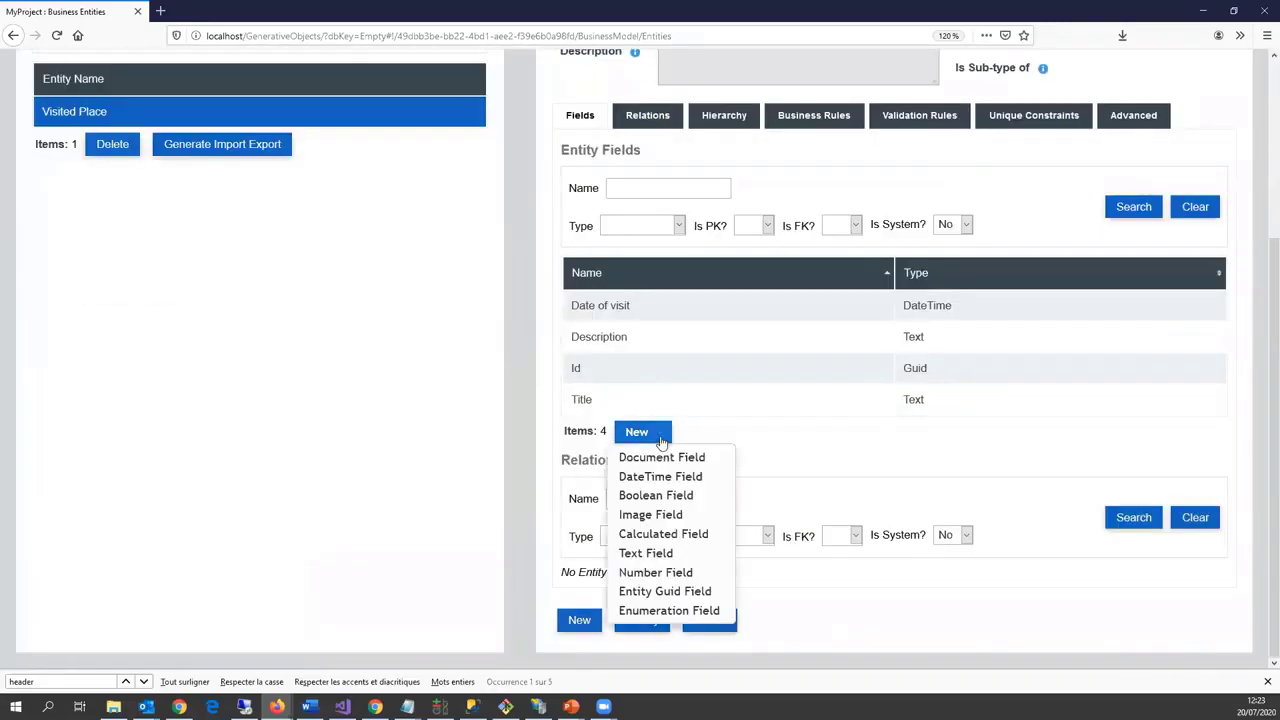
left_click(577, 624)
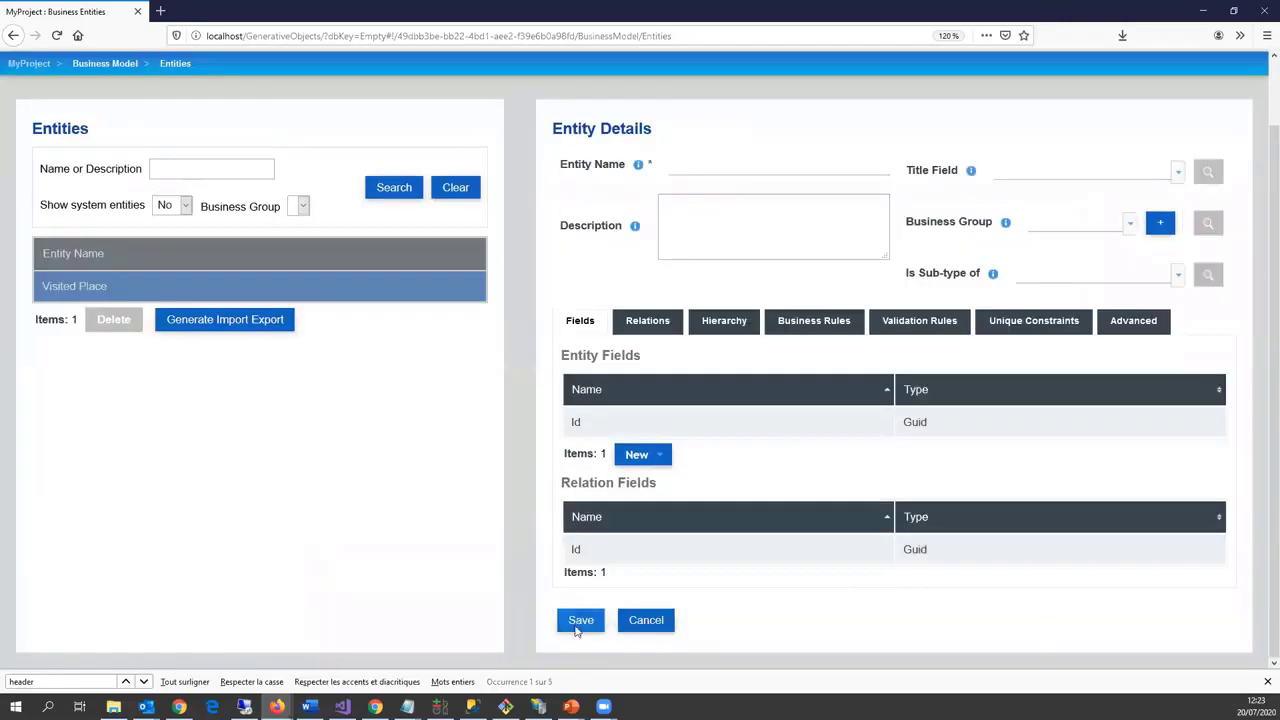
Step: Create and save a new entity named Comment
left_click(698, 170)
type("Co")
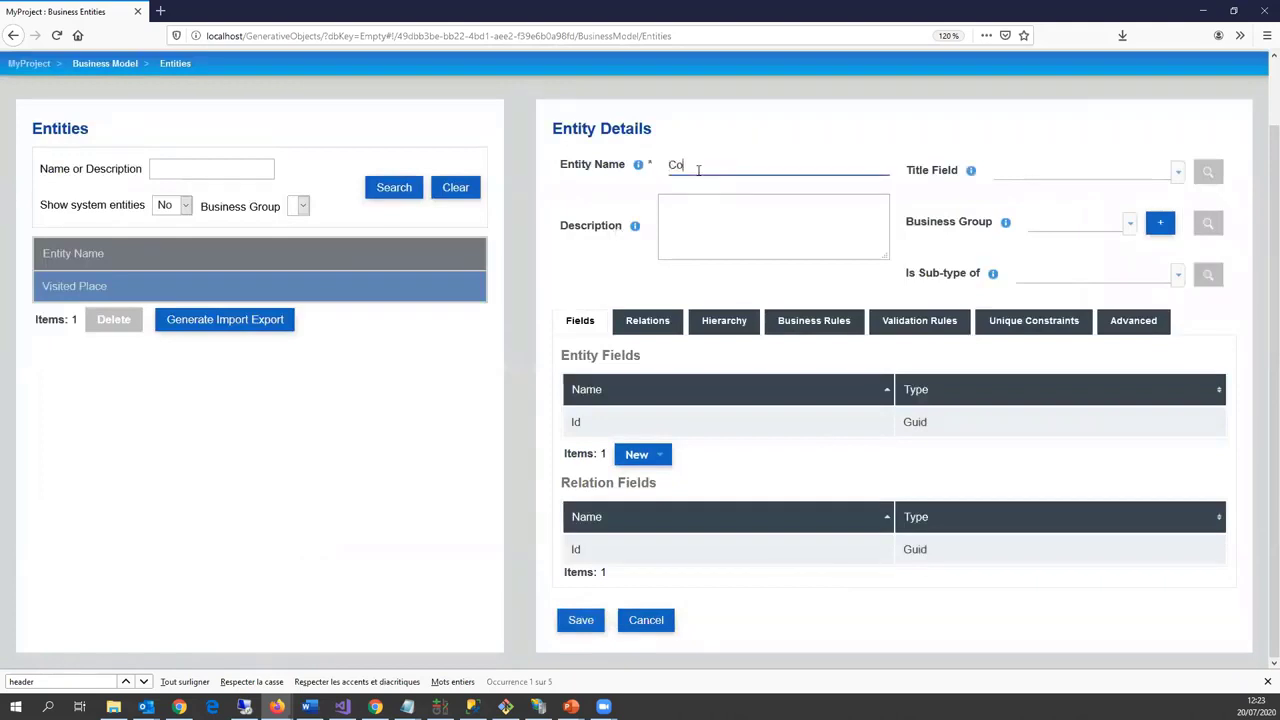
type("mment")
left_click(578, 622)
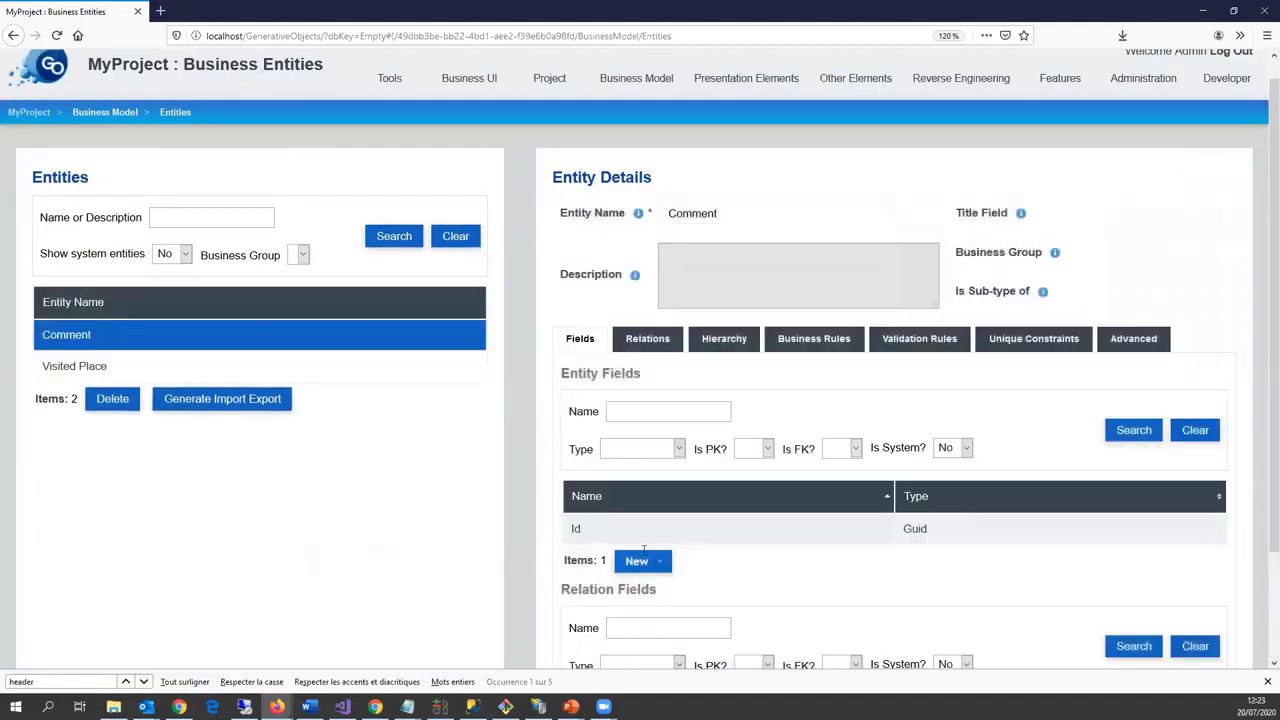
Step: Add a Date field to Comment set to absolute date and time
scroll(652, 447, "down", 2)
left_click(650, 443)
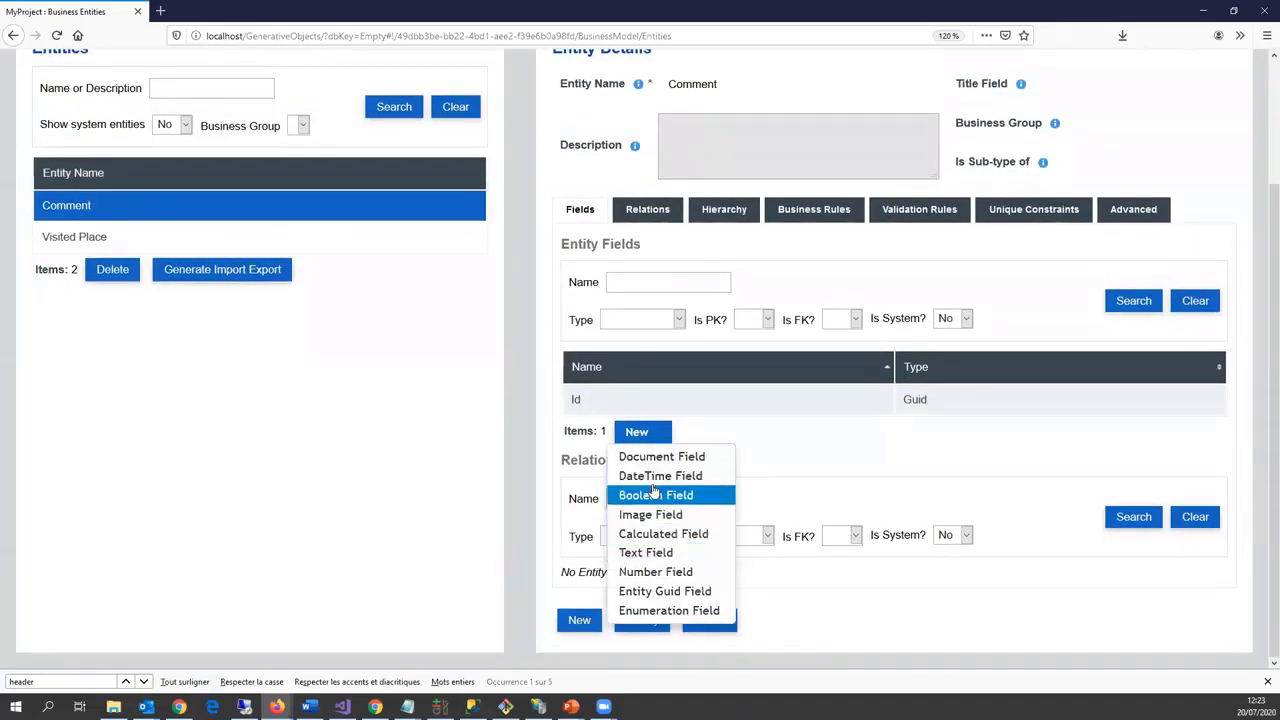
left_click(652, 477)
left_click(286, 253)
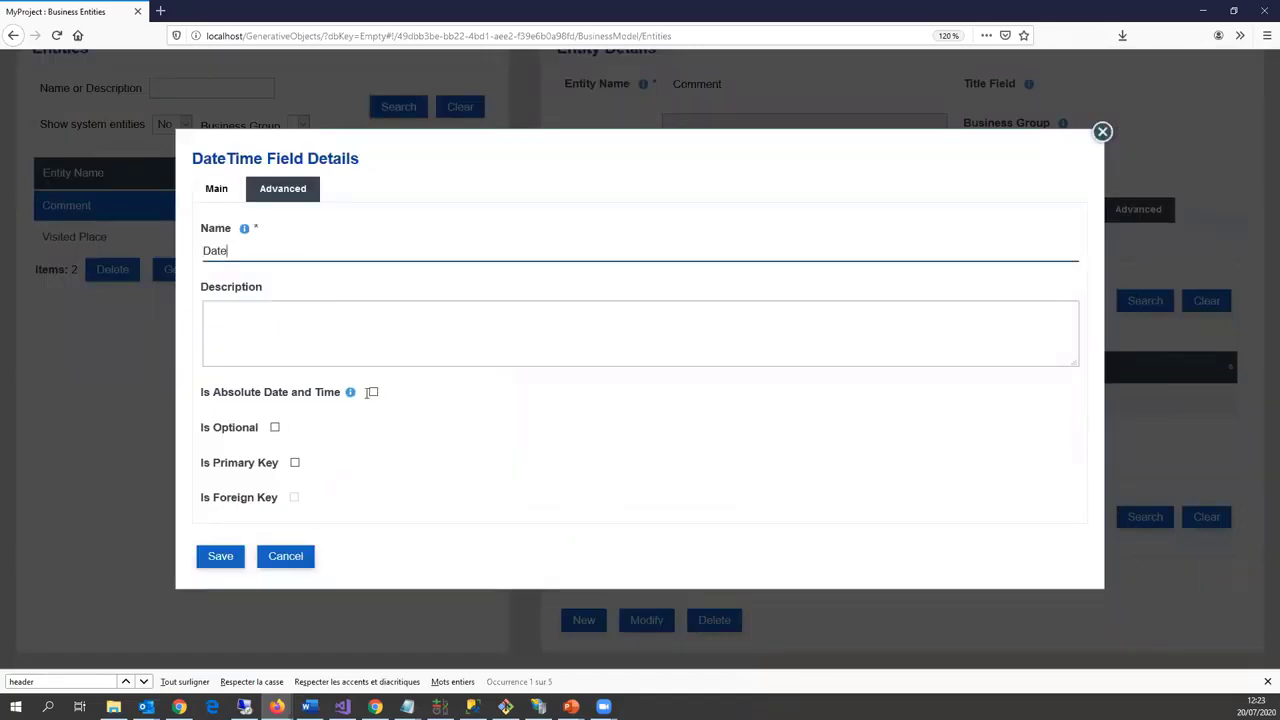
left_click(373, 392)
left_click(218, 557)
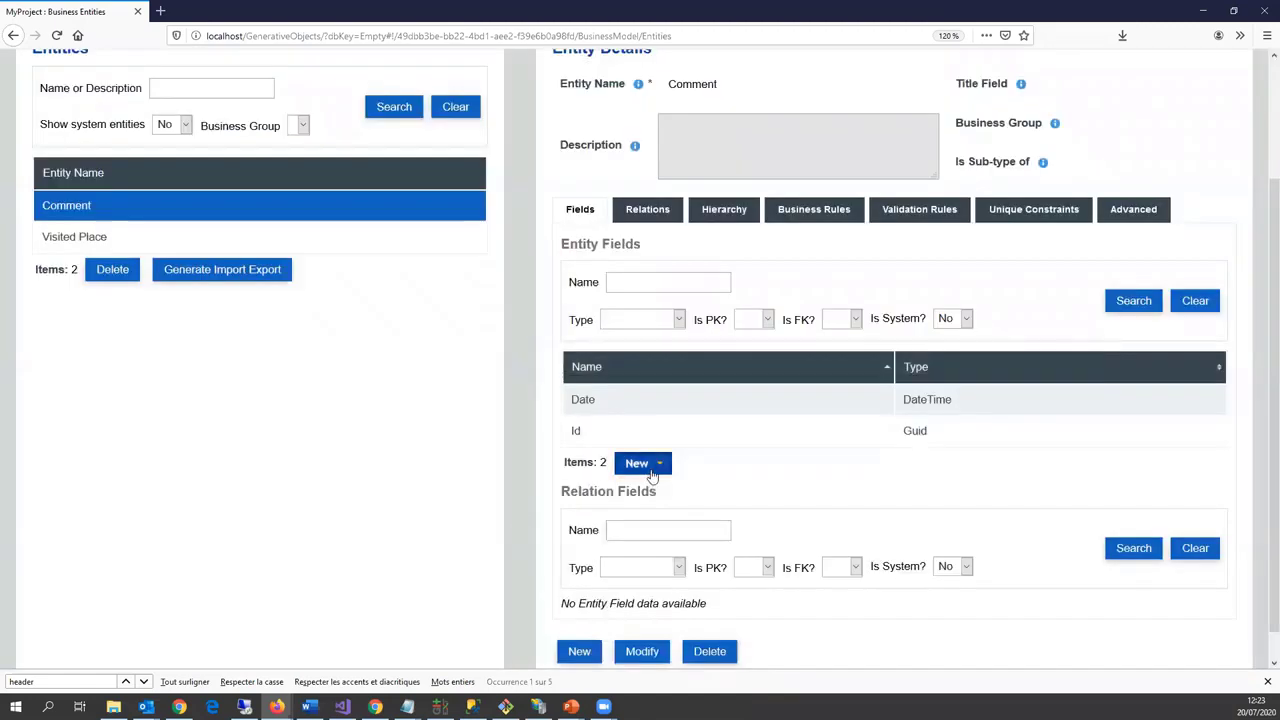
Step: Add a Comment text field to the Comment entity
left_click(652, 476)
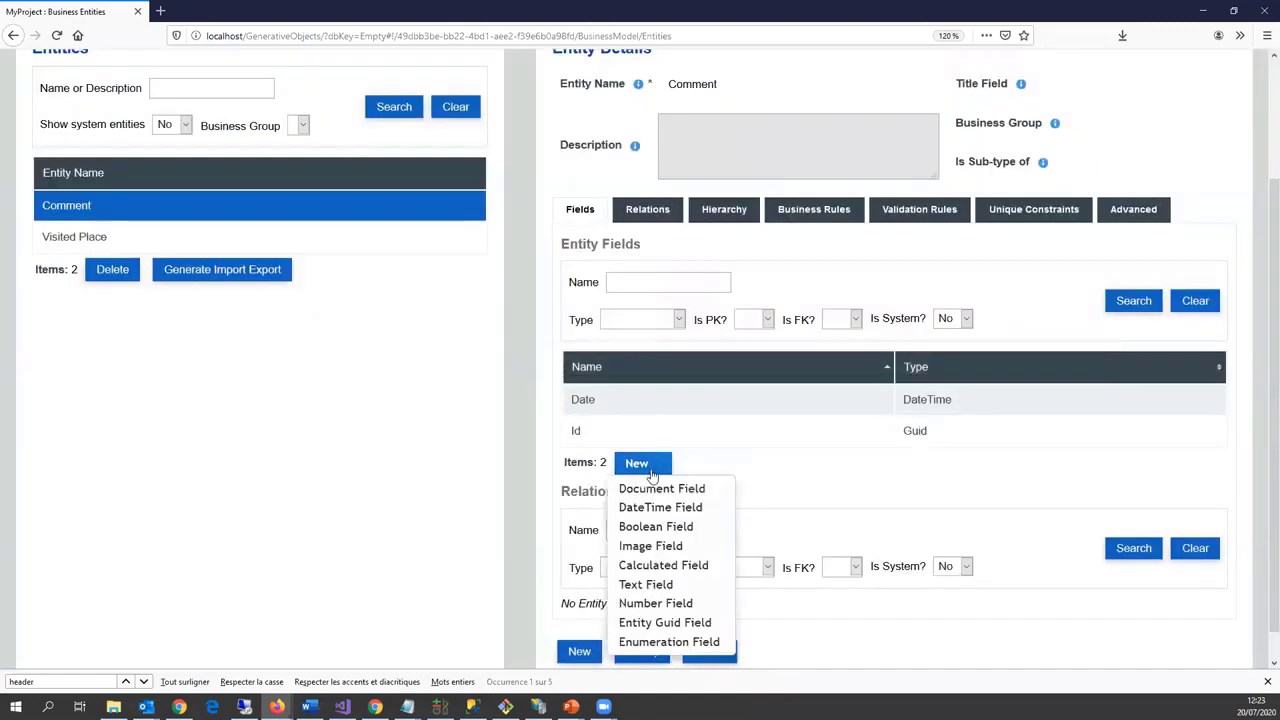
left_click(646, 585)
type("Co")
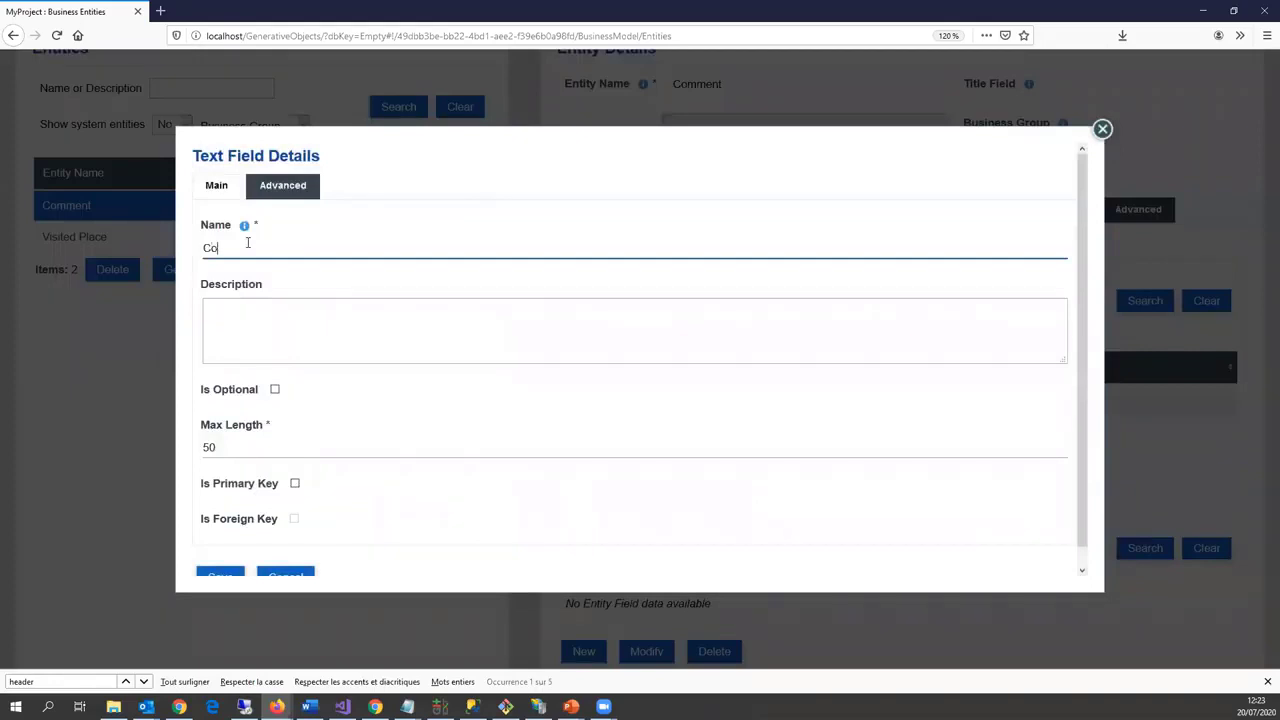
type("mment")
left_click(232, 449)
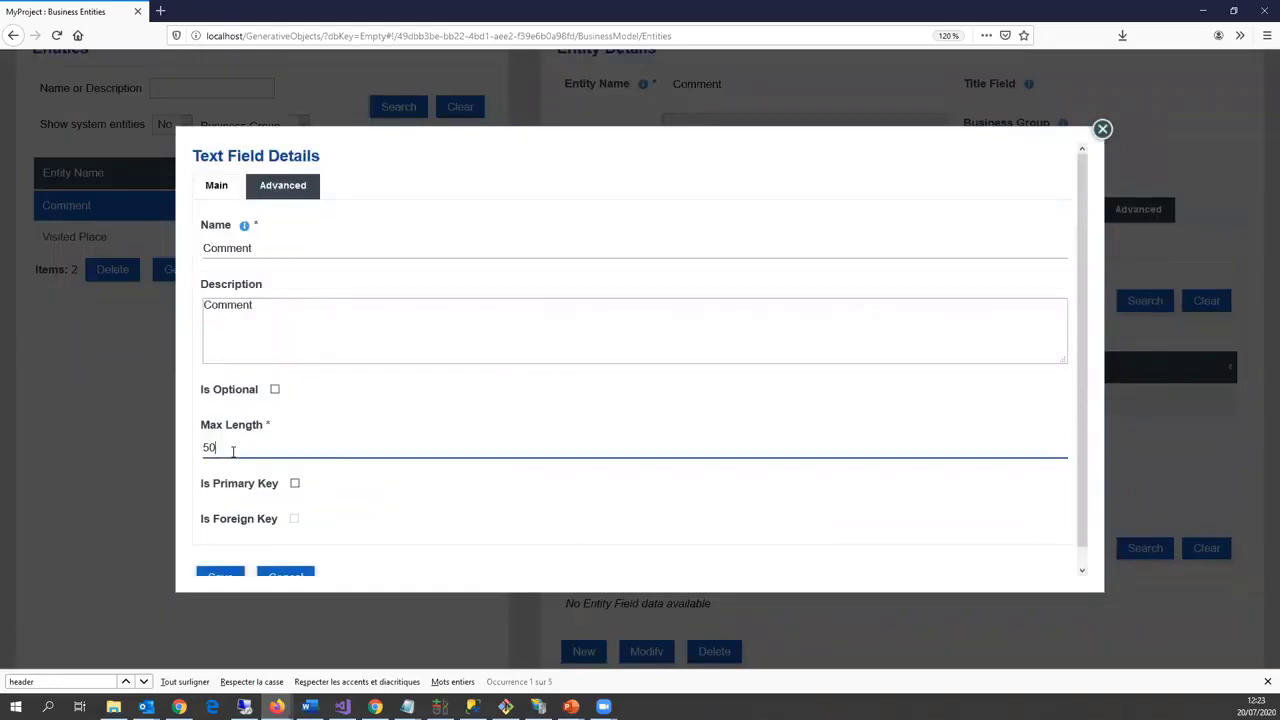
left_click(218, 575)
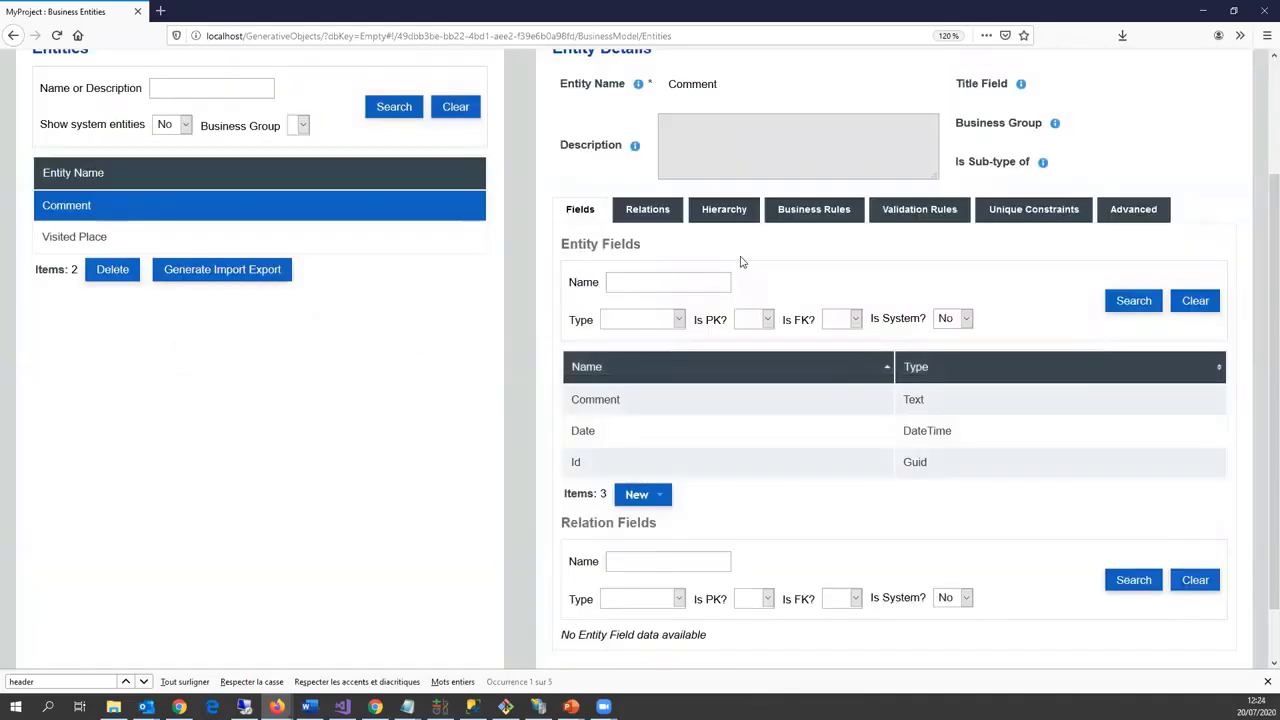
Step: Add a DefaultValue business rule giving Comment's Date field the value %NOW%
scroll(765, 440, "up", 1)
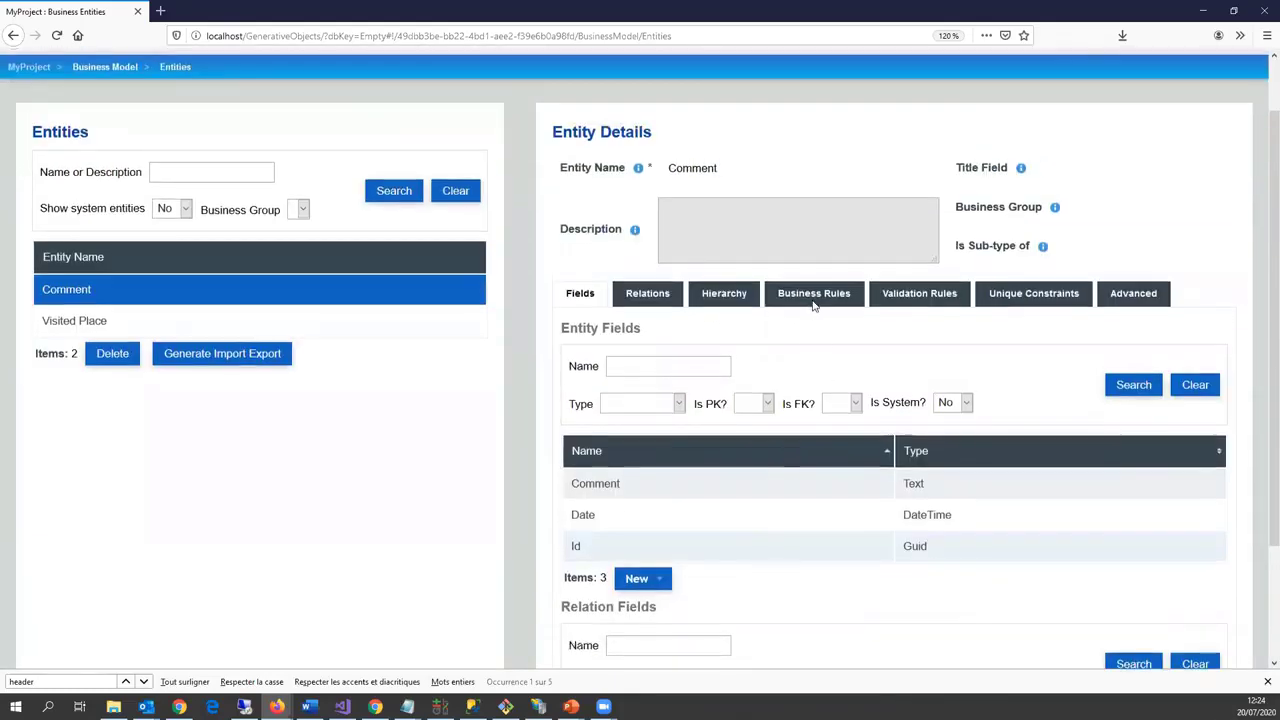
left_click(812, 293)
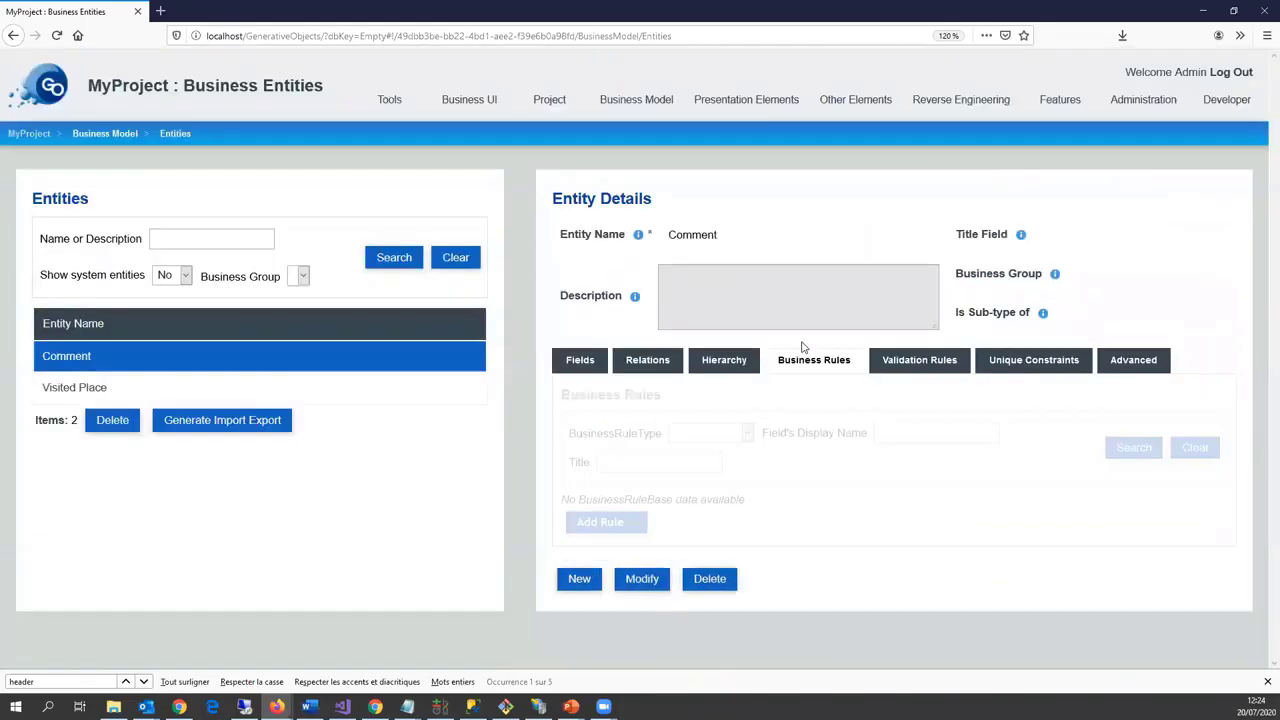
left_click(604, 522)
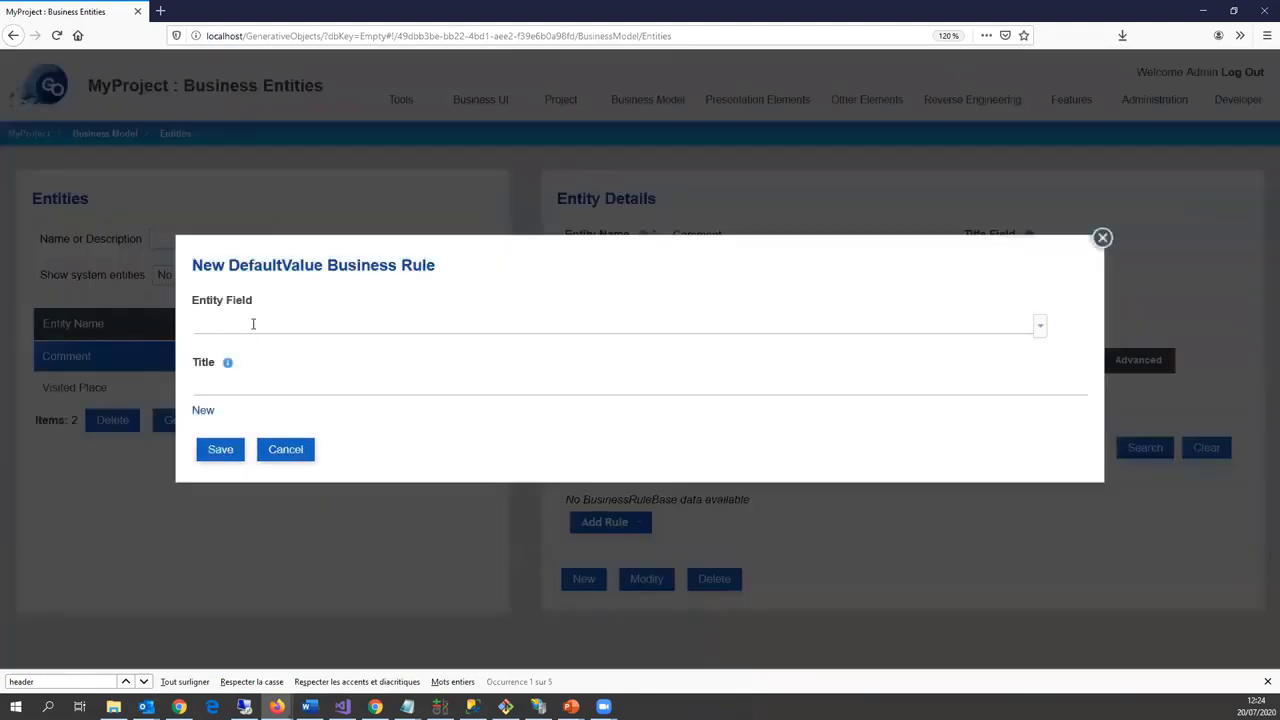
left_click(253, 323)
left_click(234, 372)
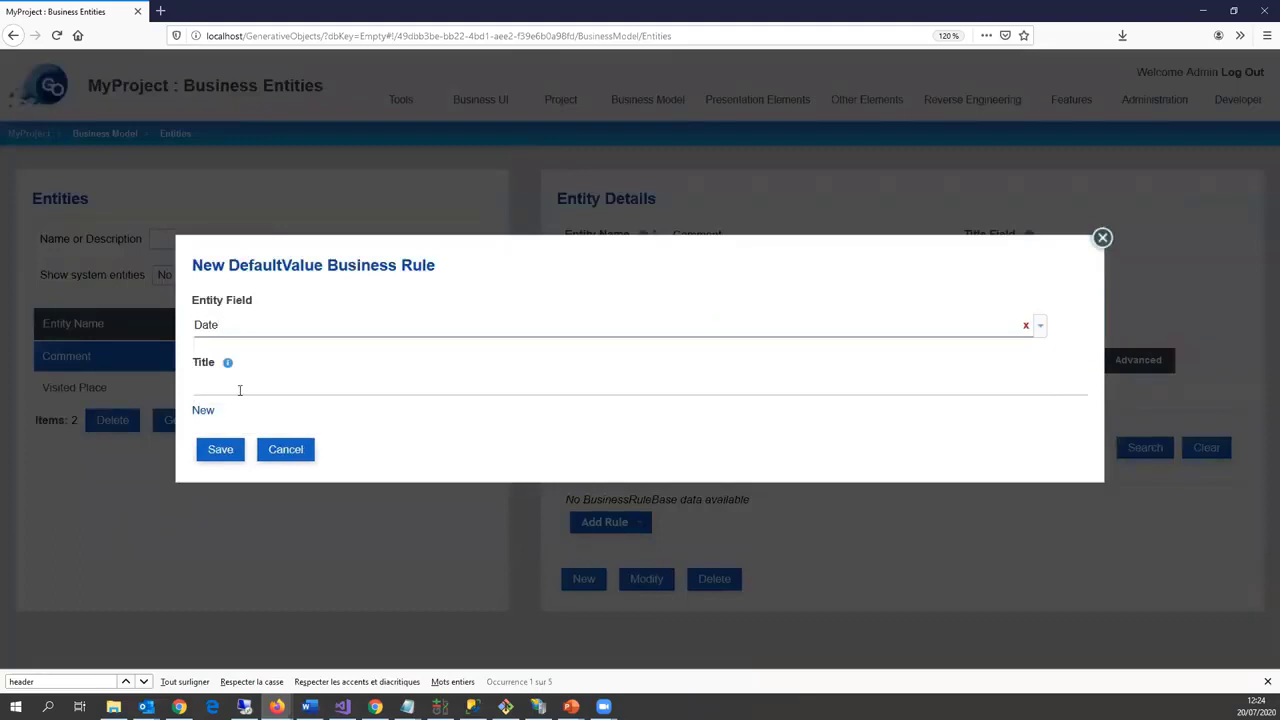
left_click(212, 411)
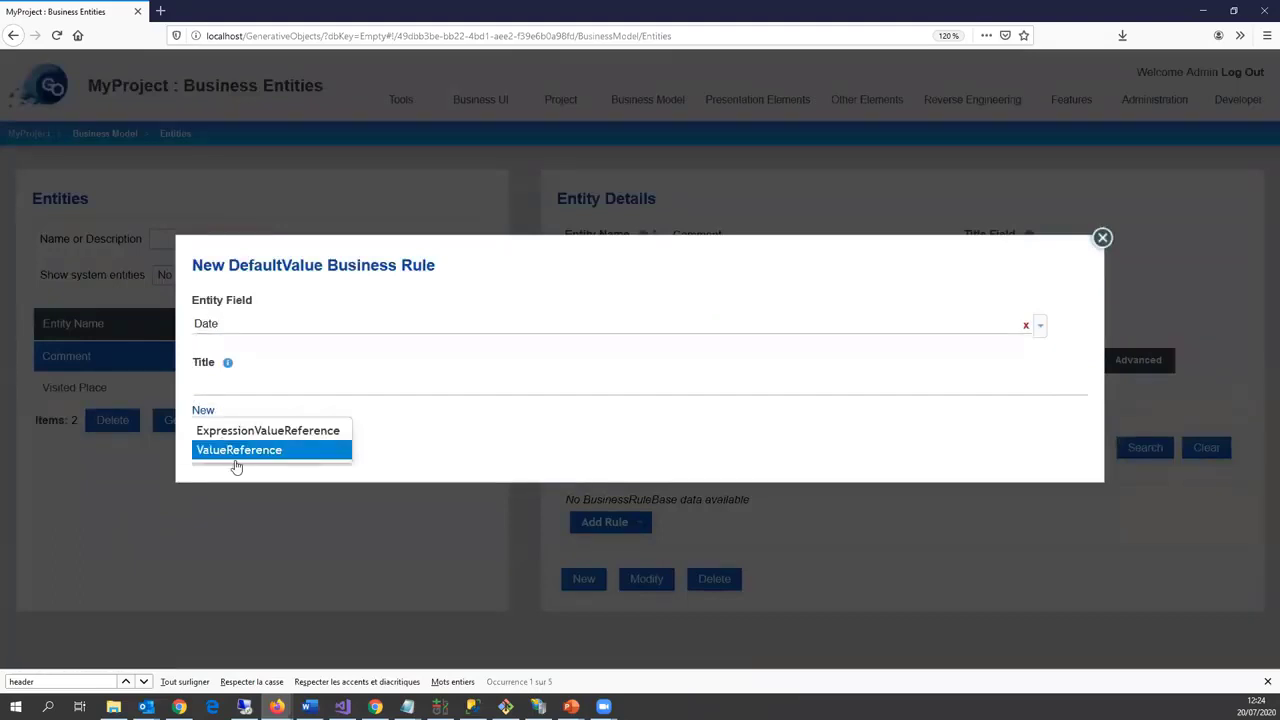
left_click(238, 451)
type("%N")
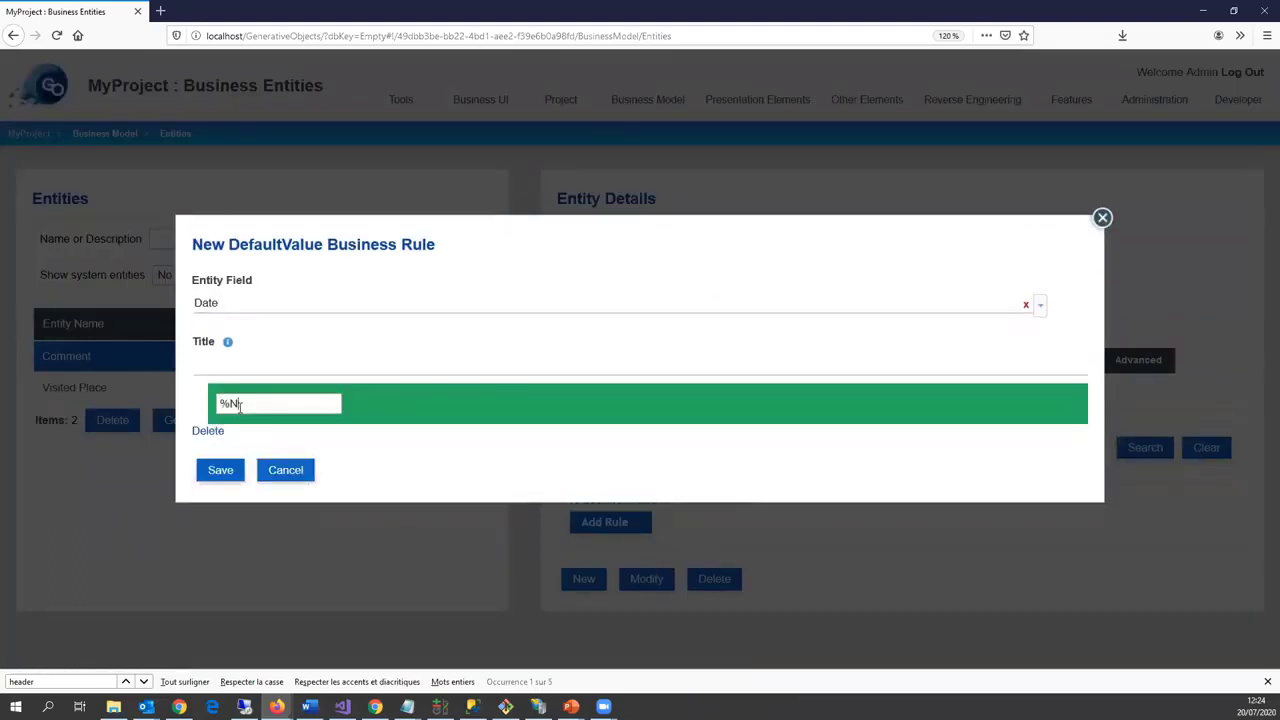
type("OW%")
left_click(221, 470)
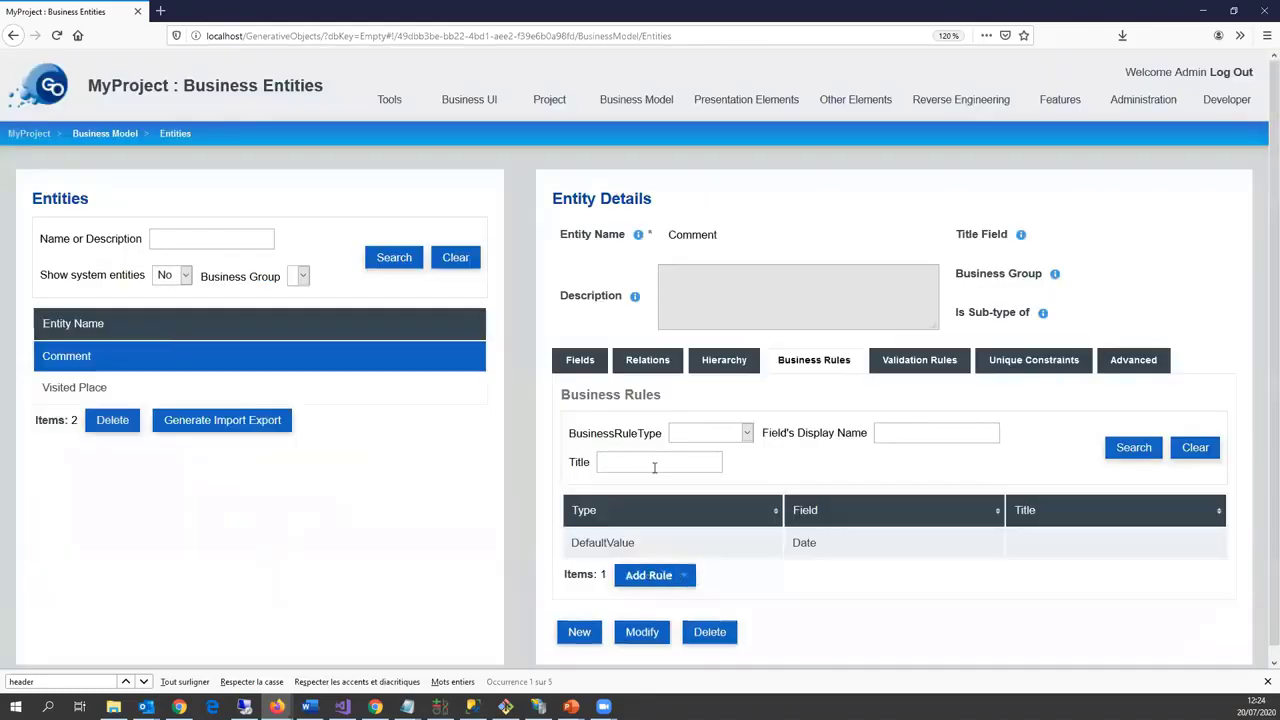
left_click(578, 369)
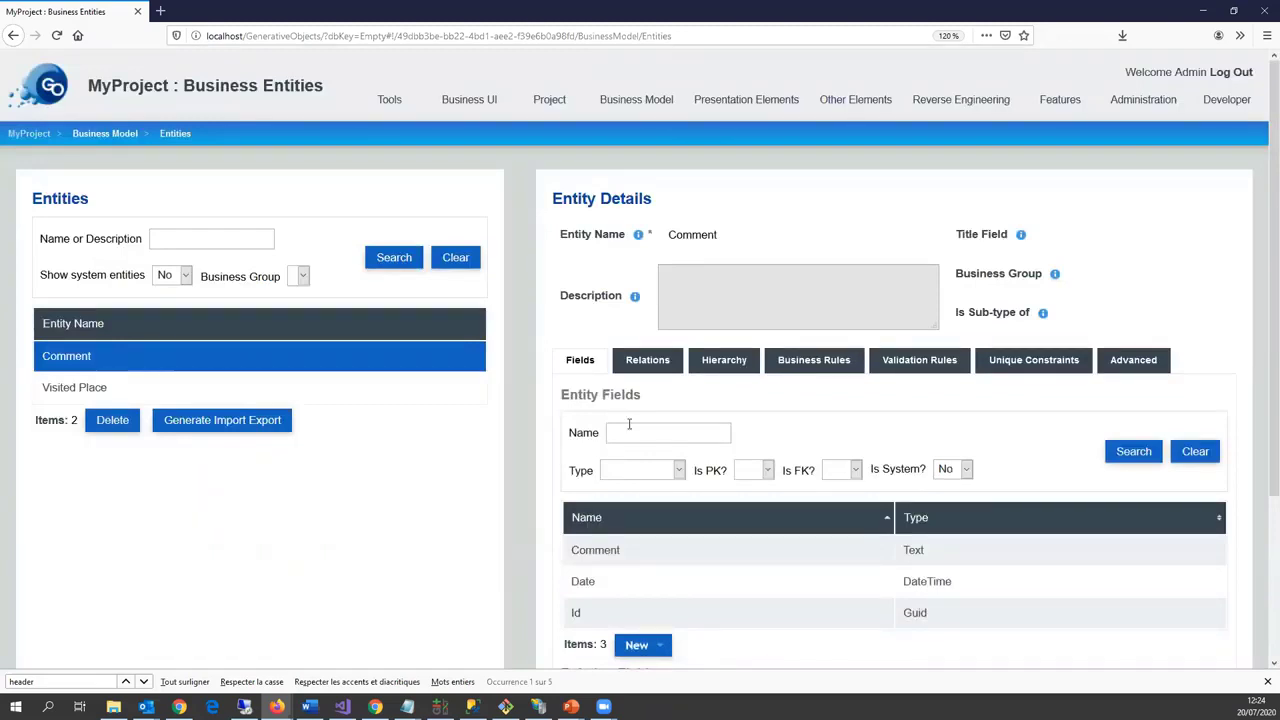
Step: Start a new Country entity and show its advanced settings
scroll(602, 570, "down", 3)
scroll(602, 570, "down", 1)
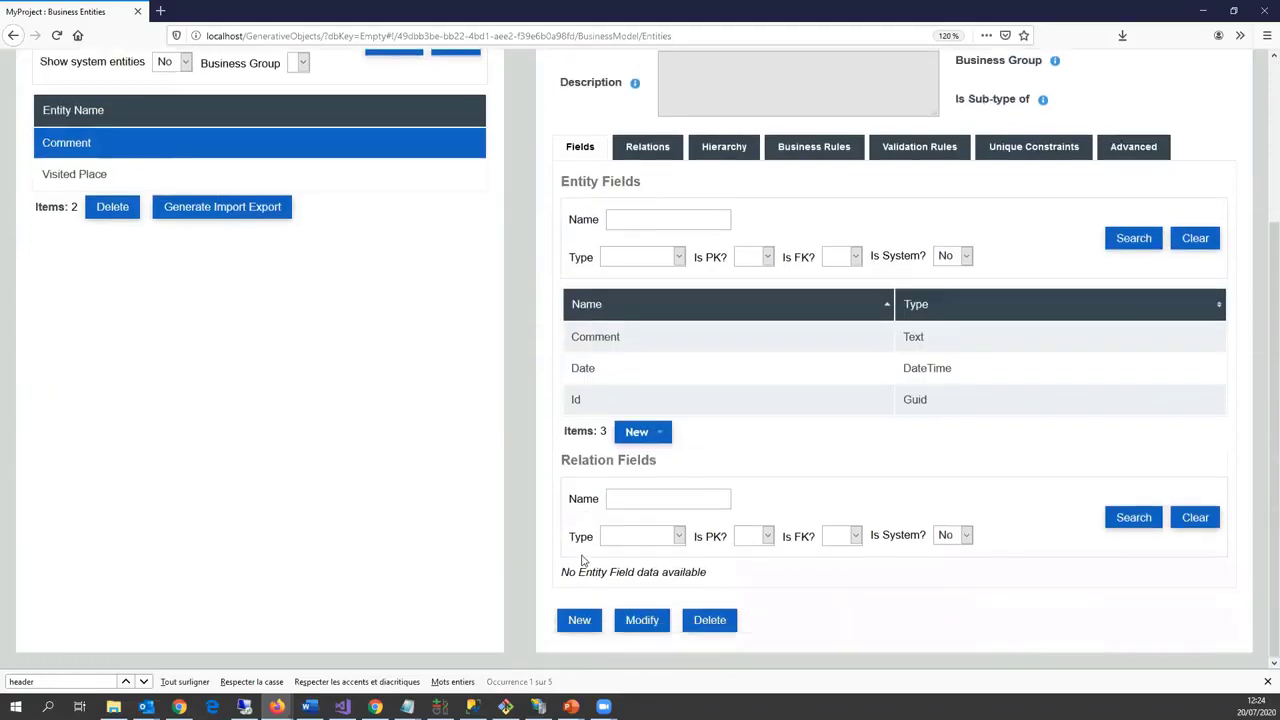
left_click(580, 617)
left_click(699, 234)
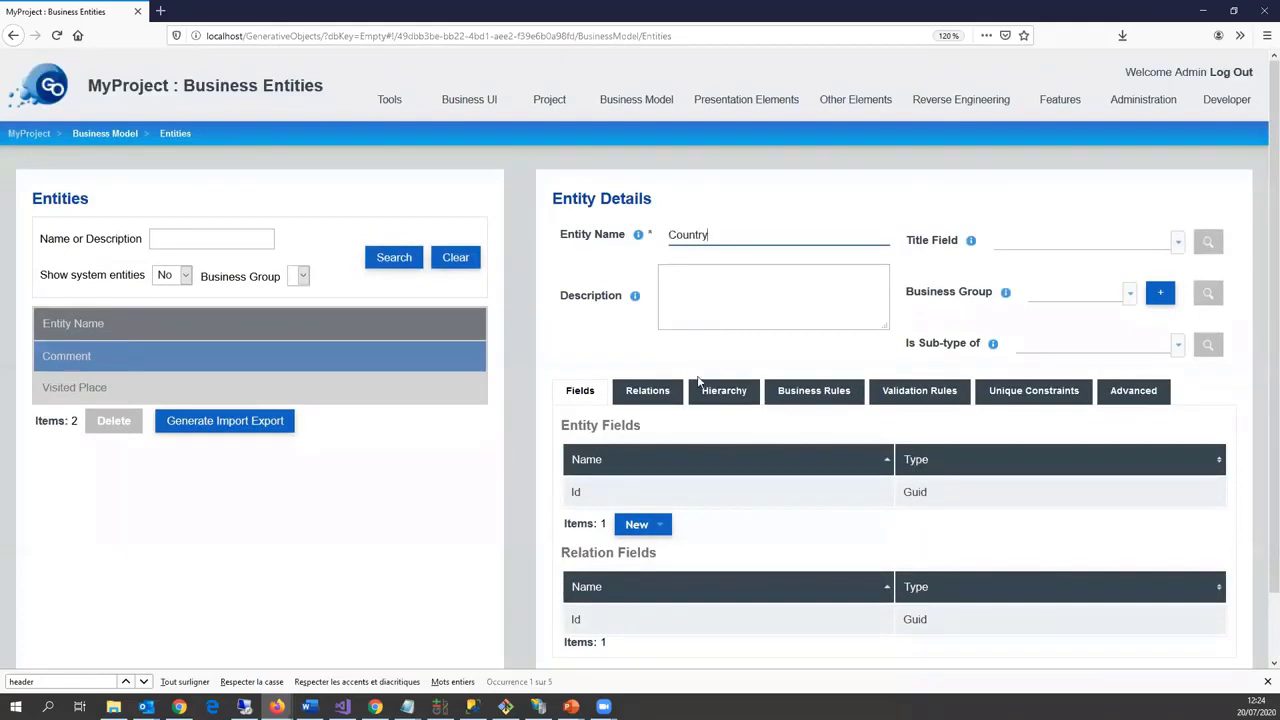
scroll(754, 491, "down", 1)
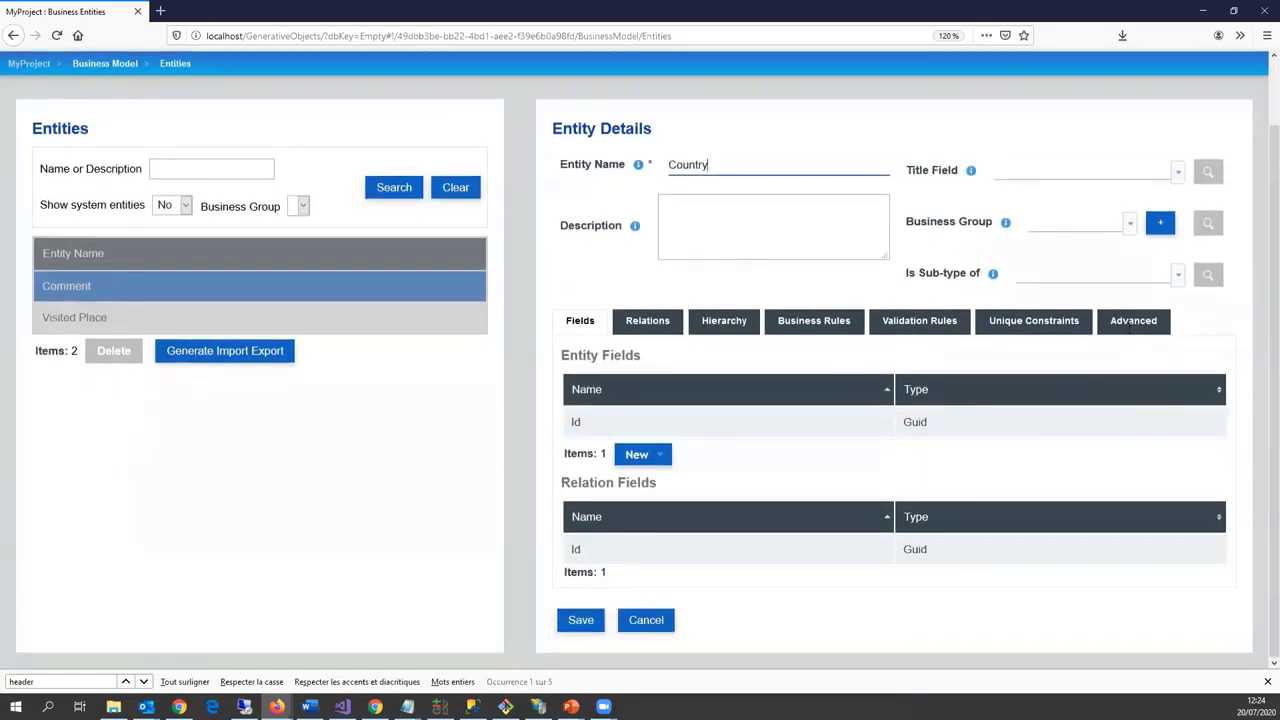
left_click(1133, 320)
scroll(675, 475, "down", 2)
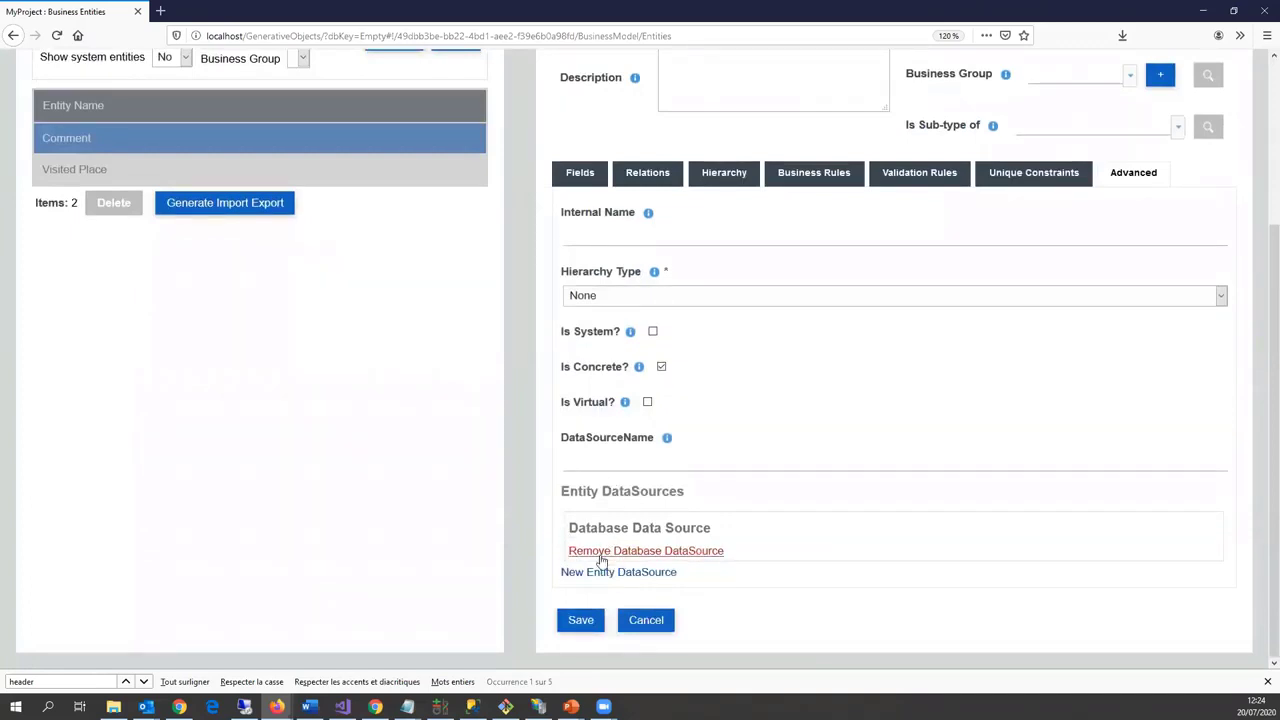
left_click(608, 552)
left_click(606, 573)
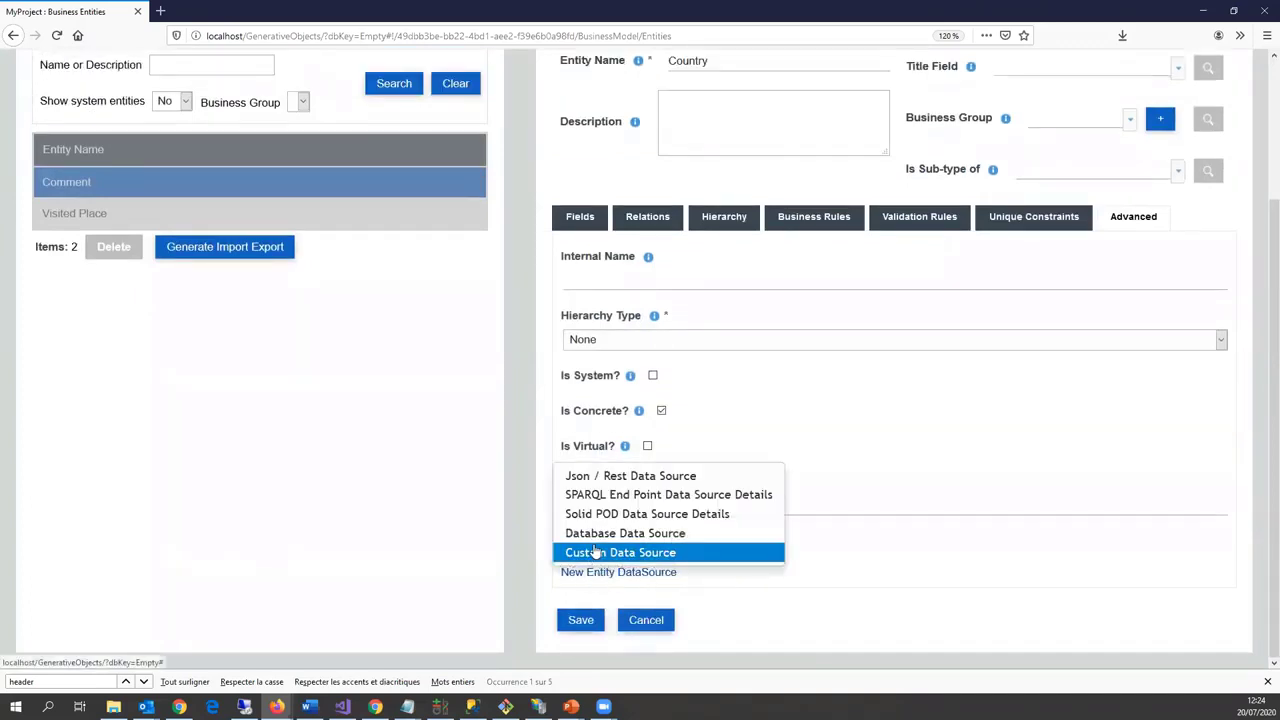
left_click(608, 495)
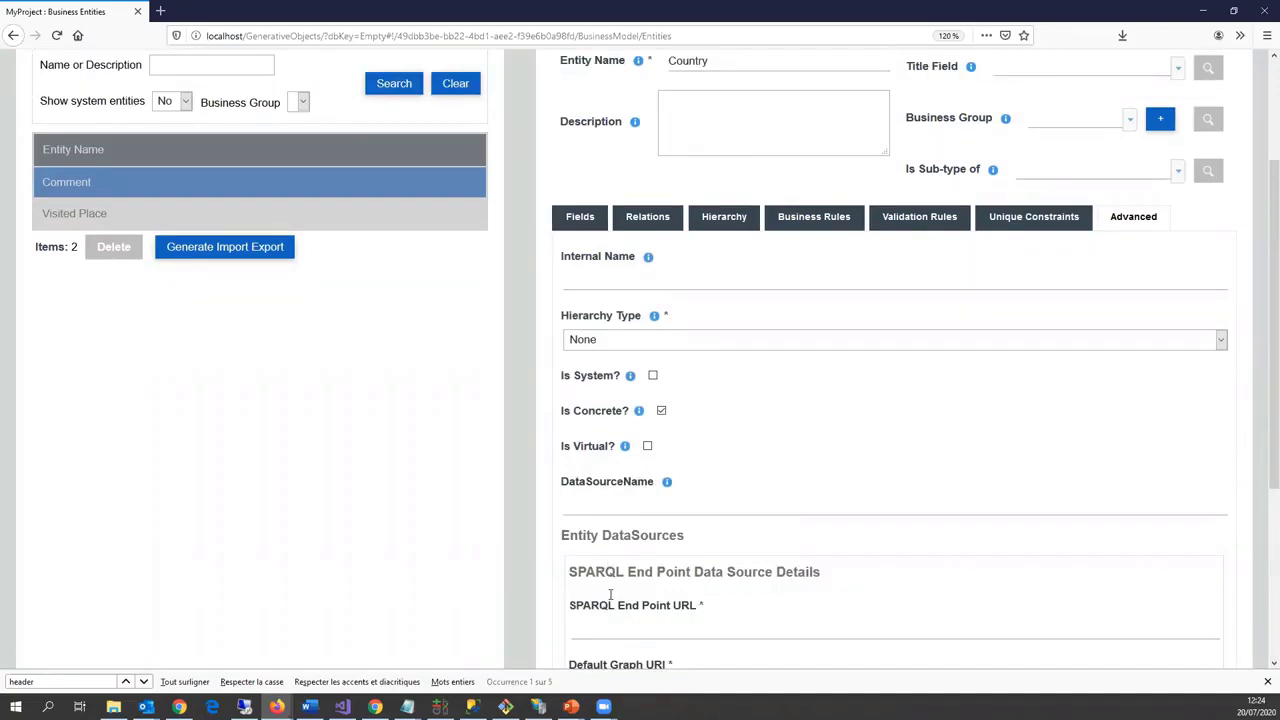
scroll(676, 541, "down", 2)
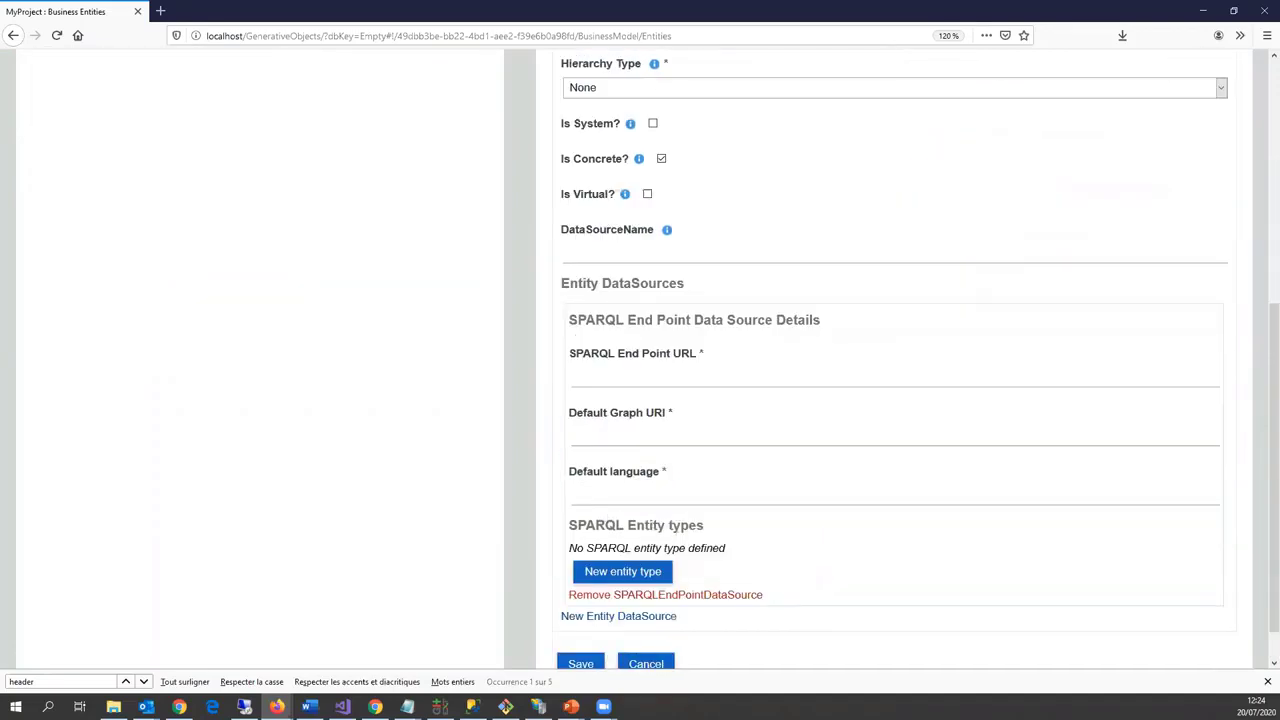
key("alt+Tab")
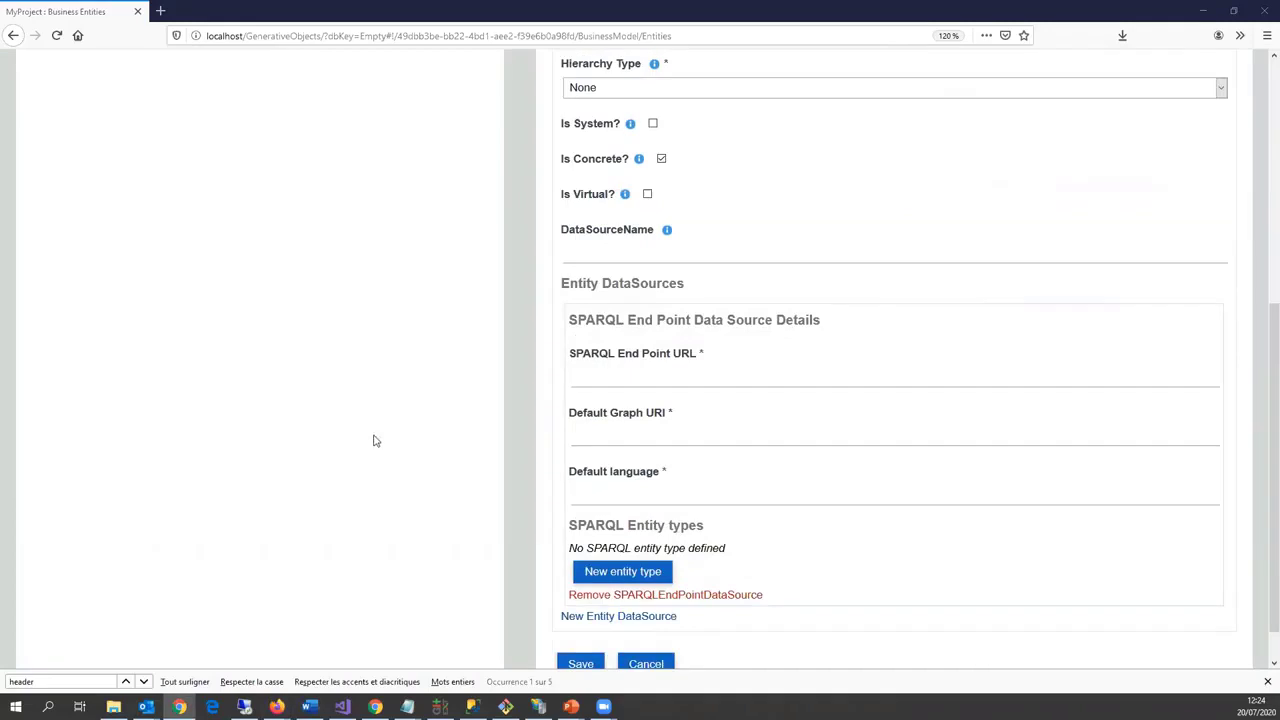
left_click(619, 381)
type("http://dbpedia.org/sparql")
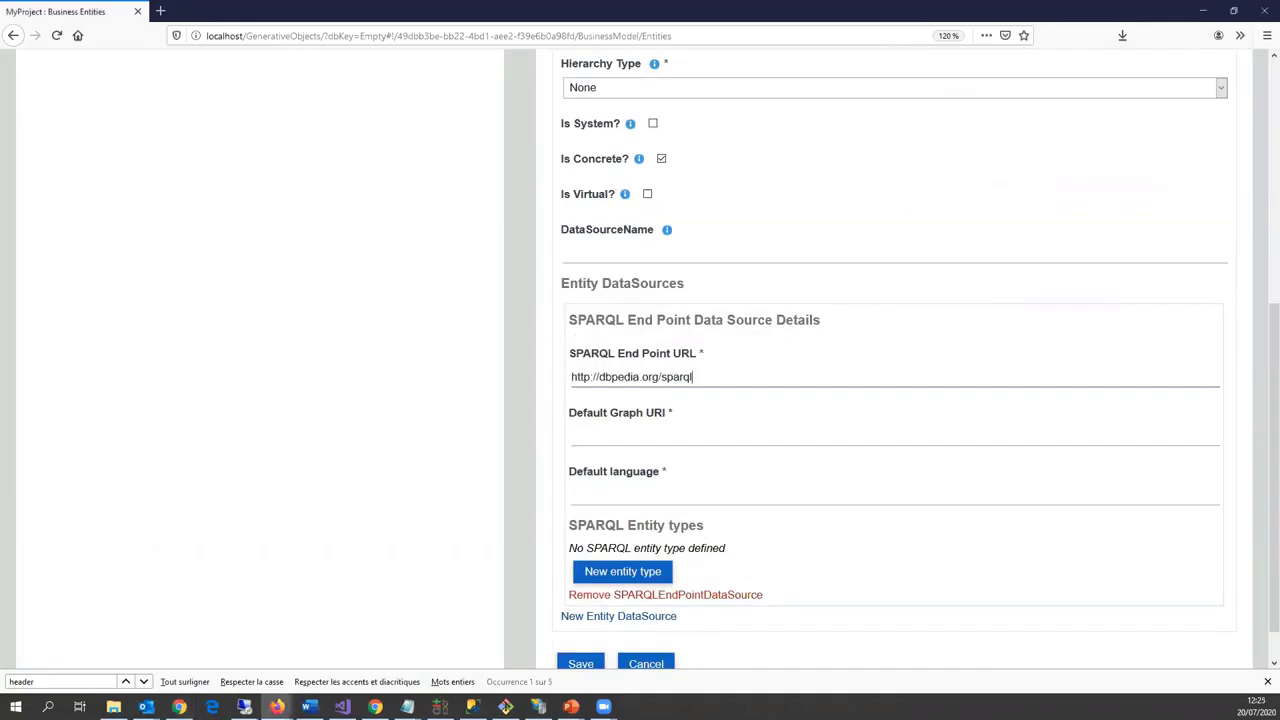
key("alt+Tab")
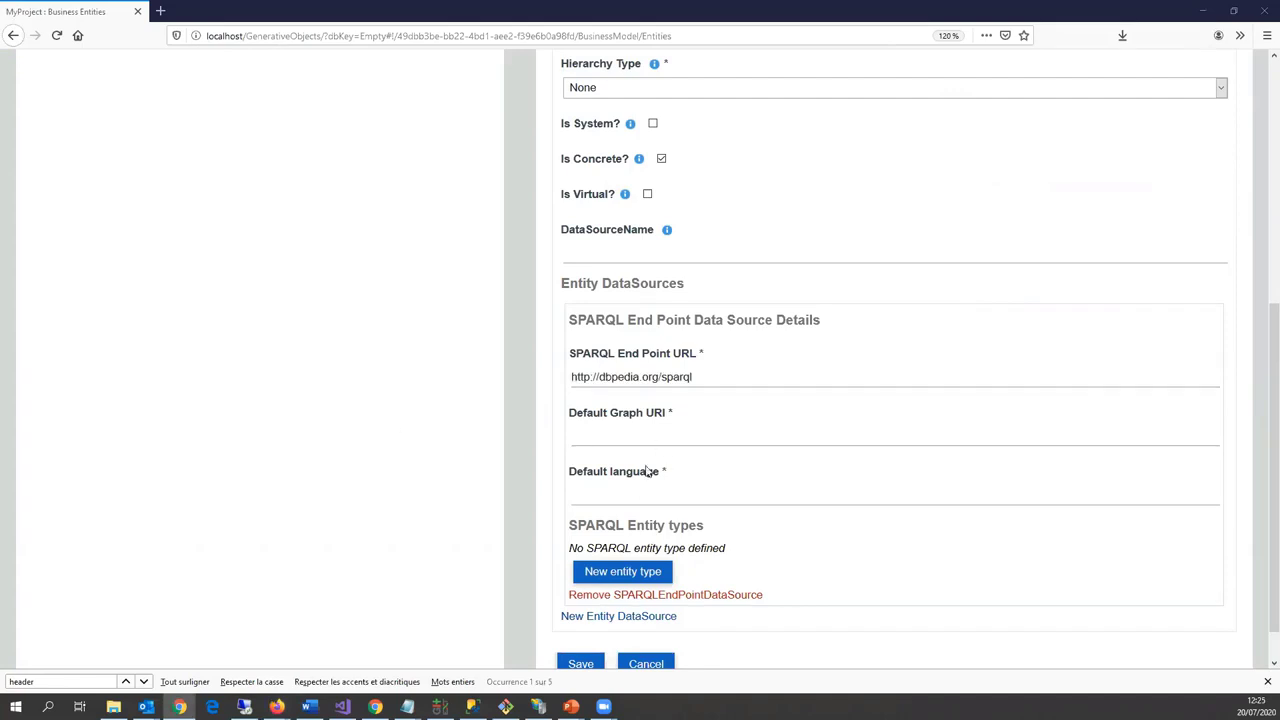
key("alt+Tab")
key("Tab")
type("http://dbpedia.org")
left_click(629, 497)
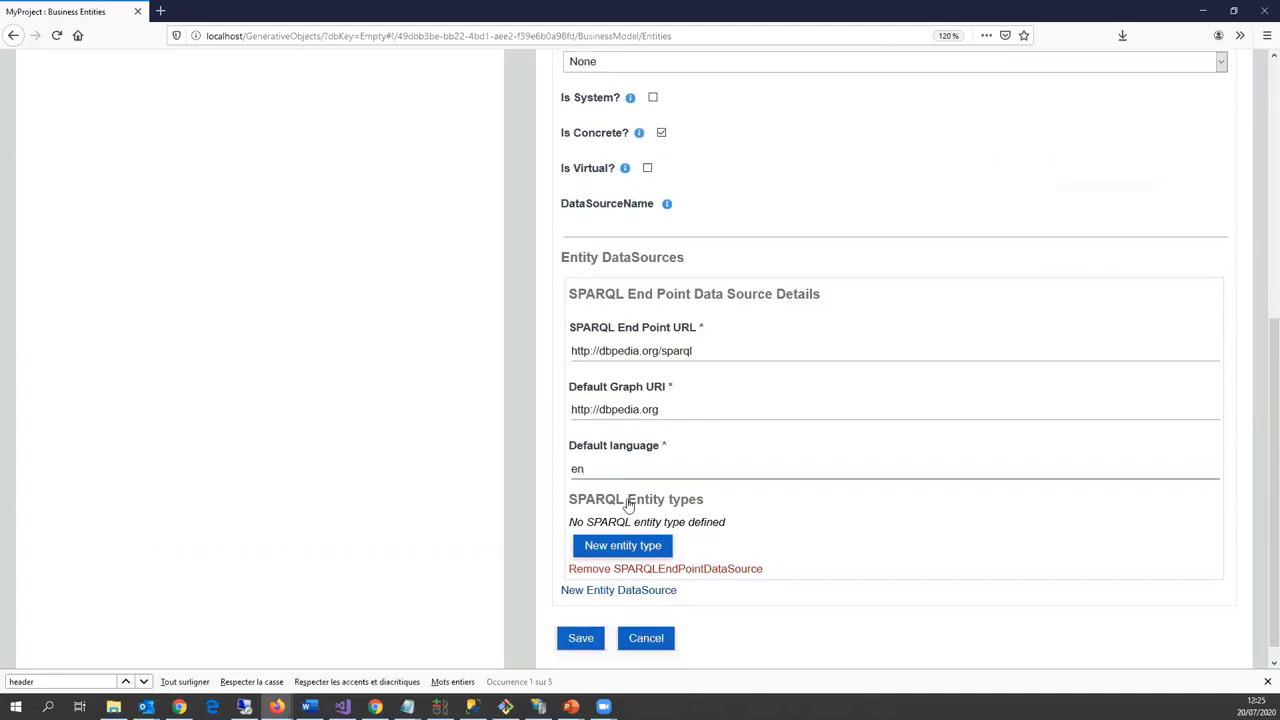
scroll(628, 500, "down", 1)
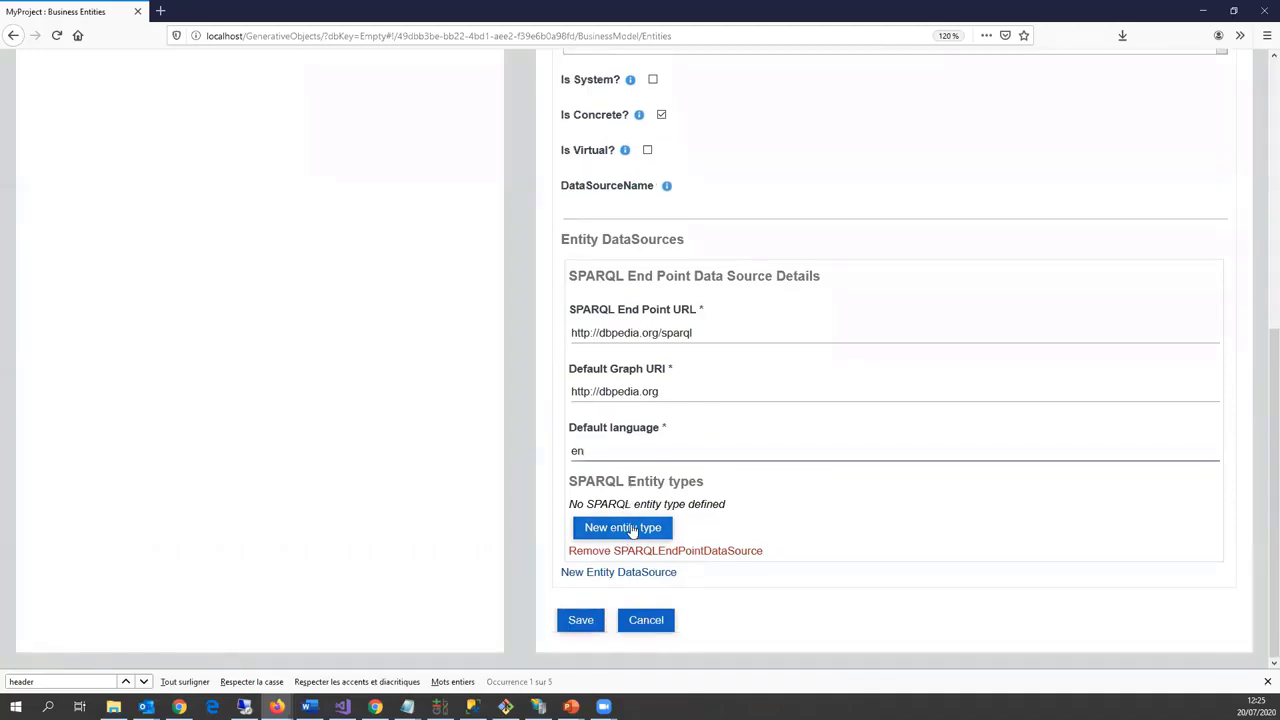
left_click(632, 530)
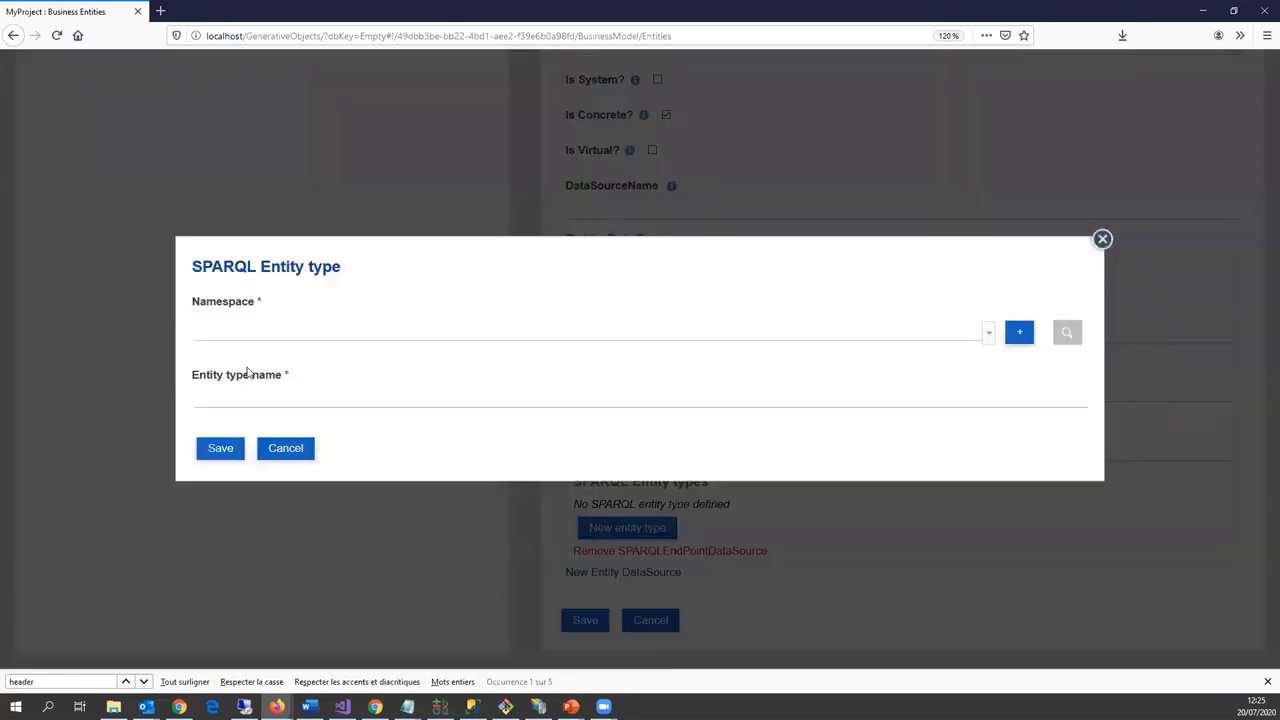
left_click(261, 333)
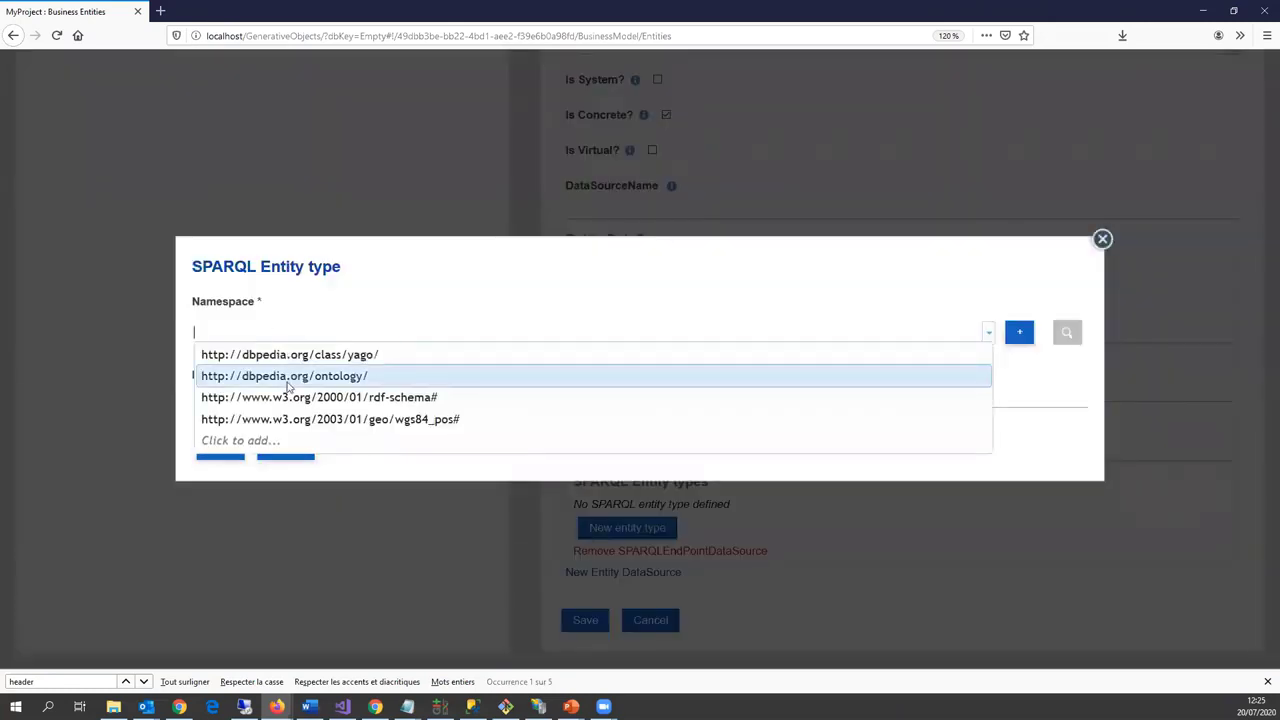
left_click(288, 380)
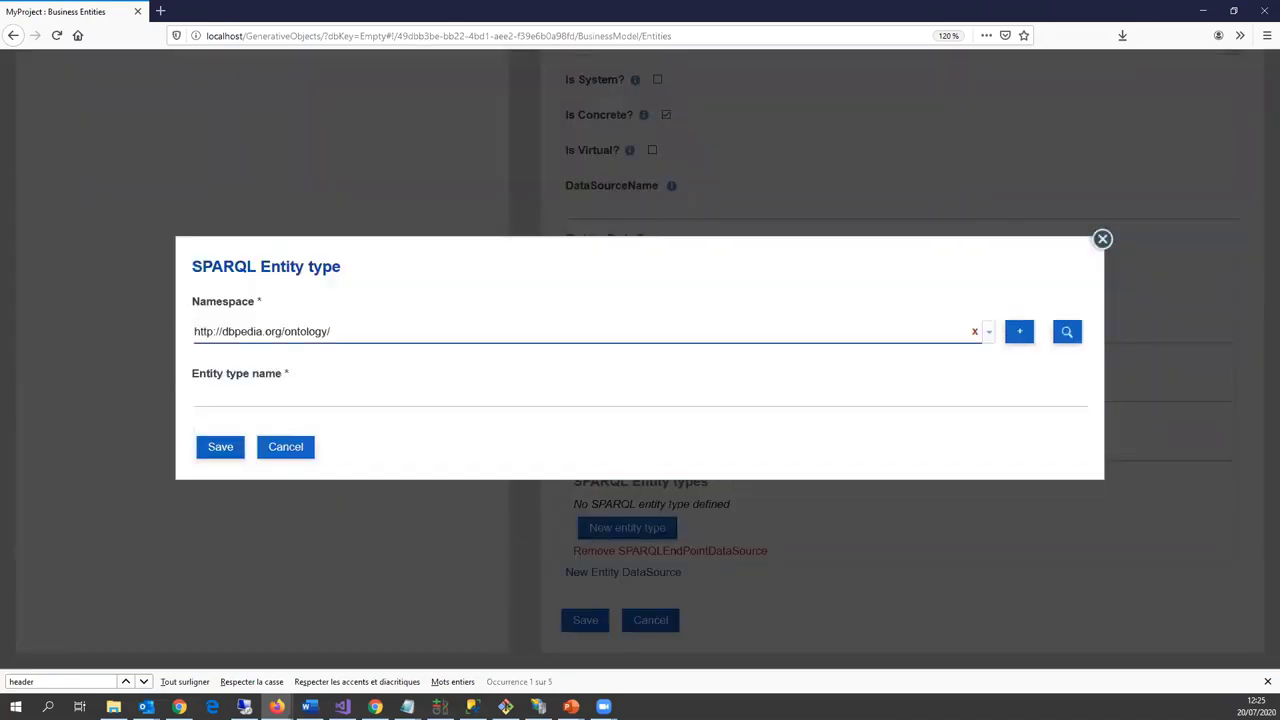
left_click(349, 331)
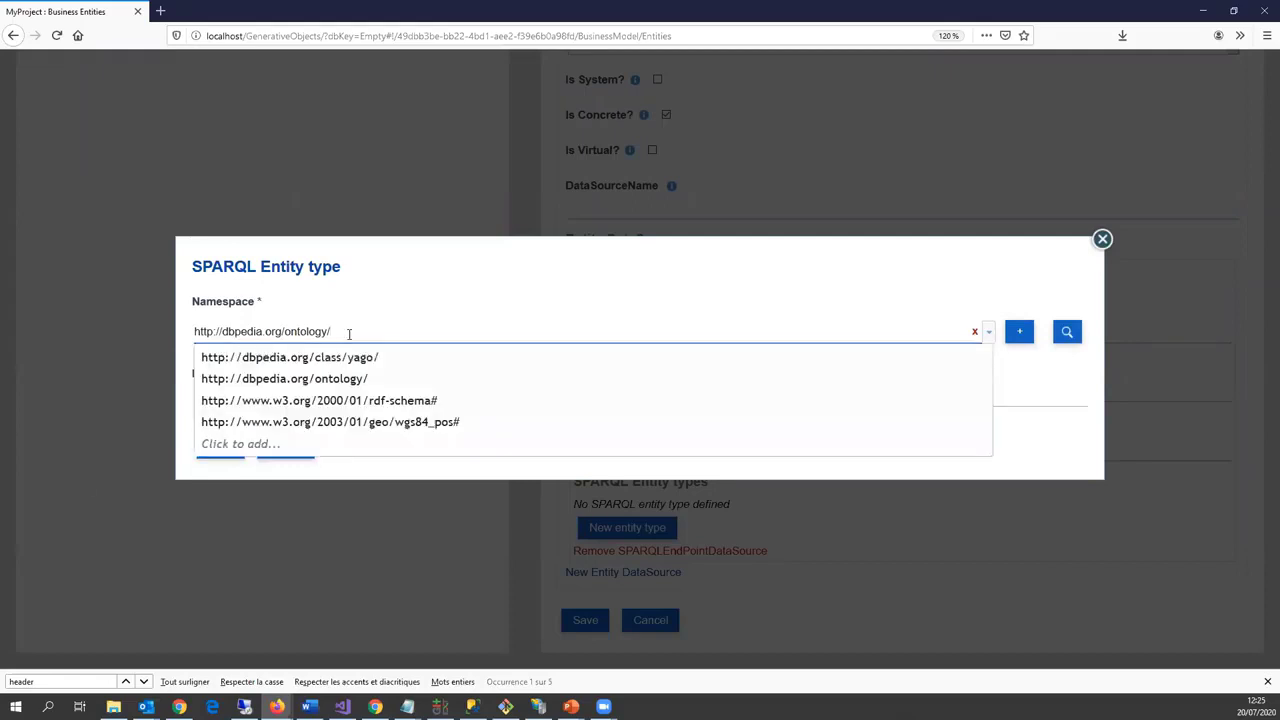
left_click(368, 358)
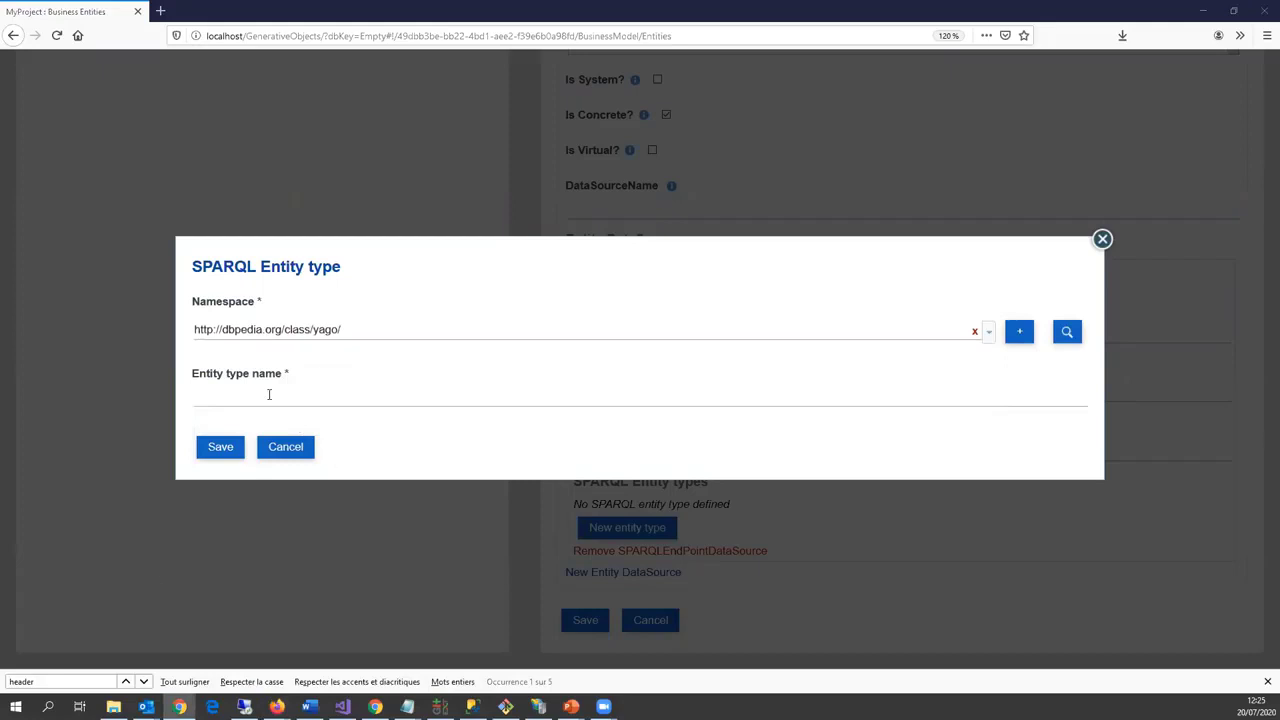
left_click(269, 398)
type("WikicatMemberStatesOfTheUnitedNations")
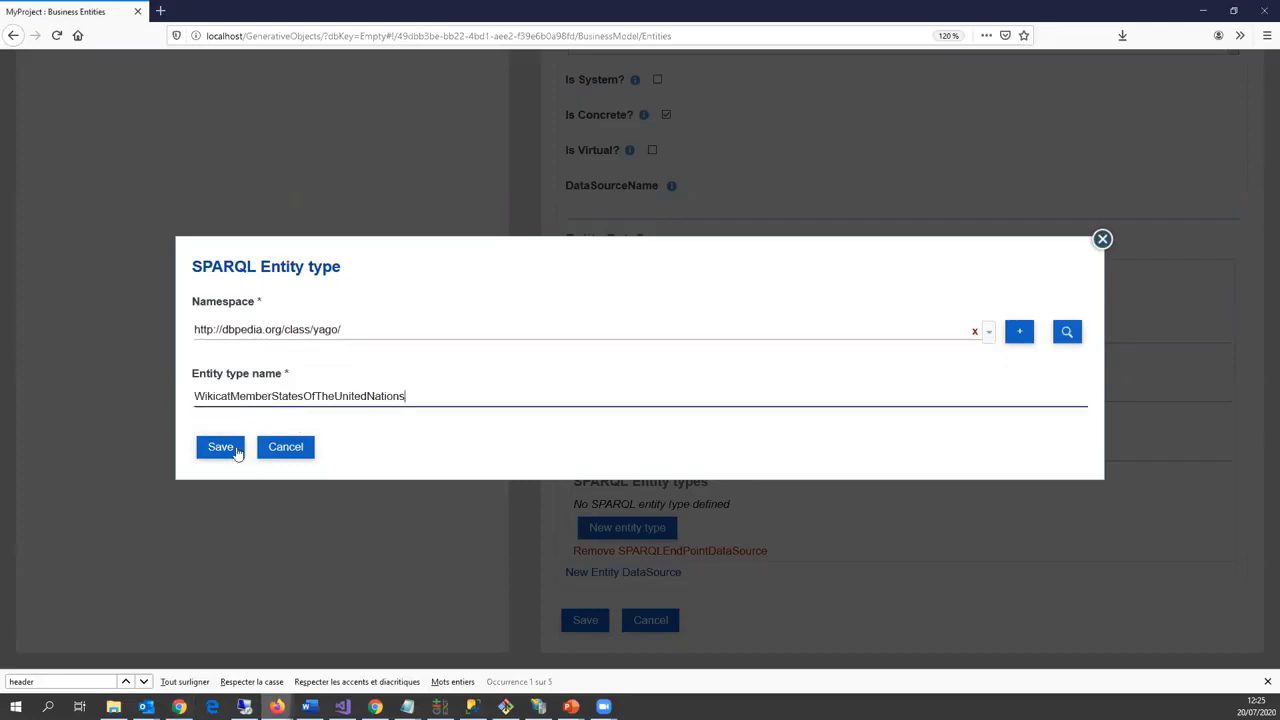
left_click(220, 447)
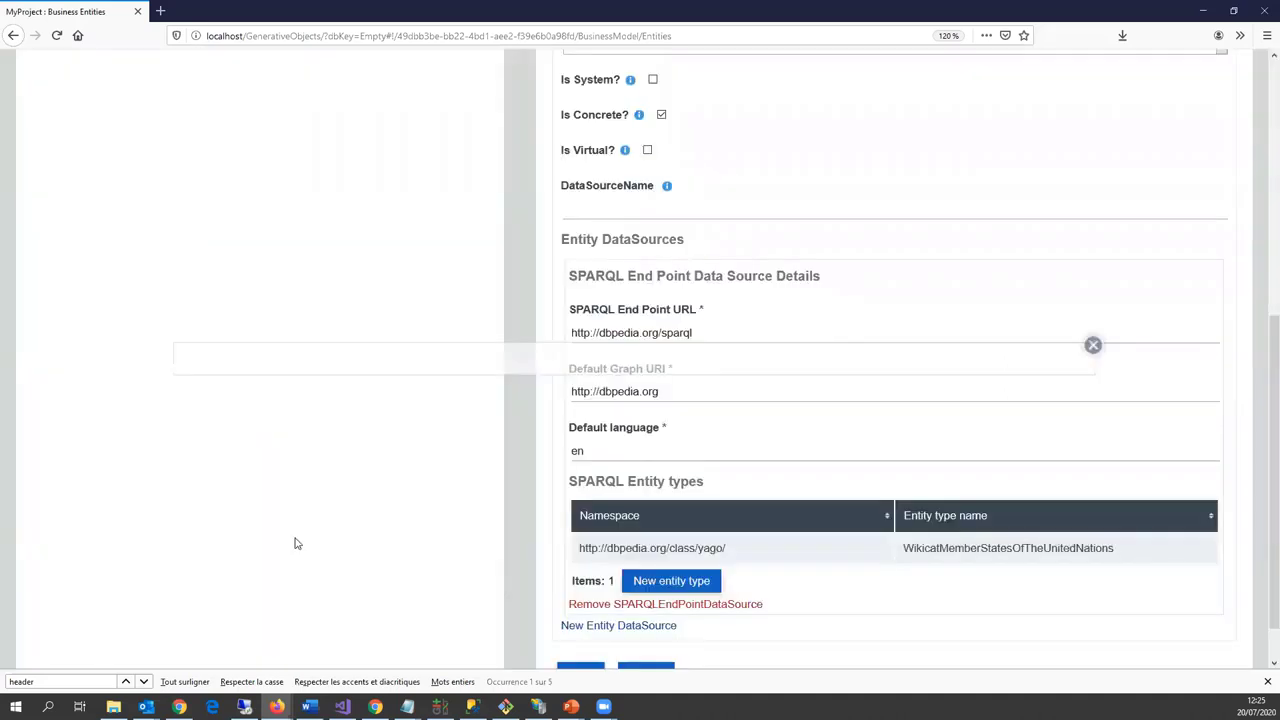
scroll(605, 607, "down", 1)
Step: Save the Country entity and delete its Id field
left_click(576, 627)
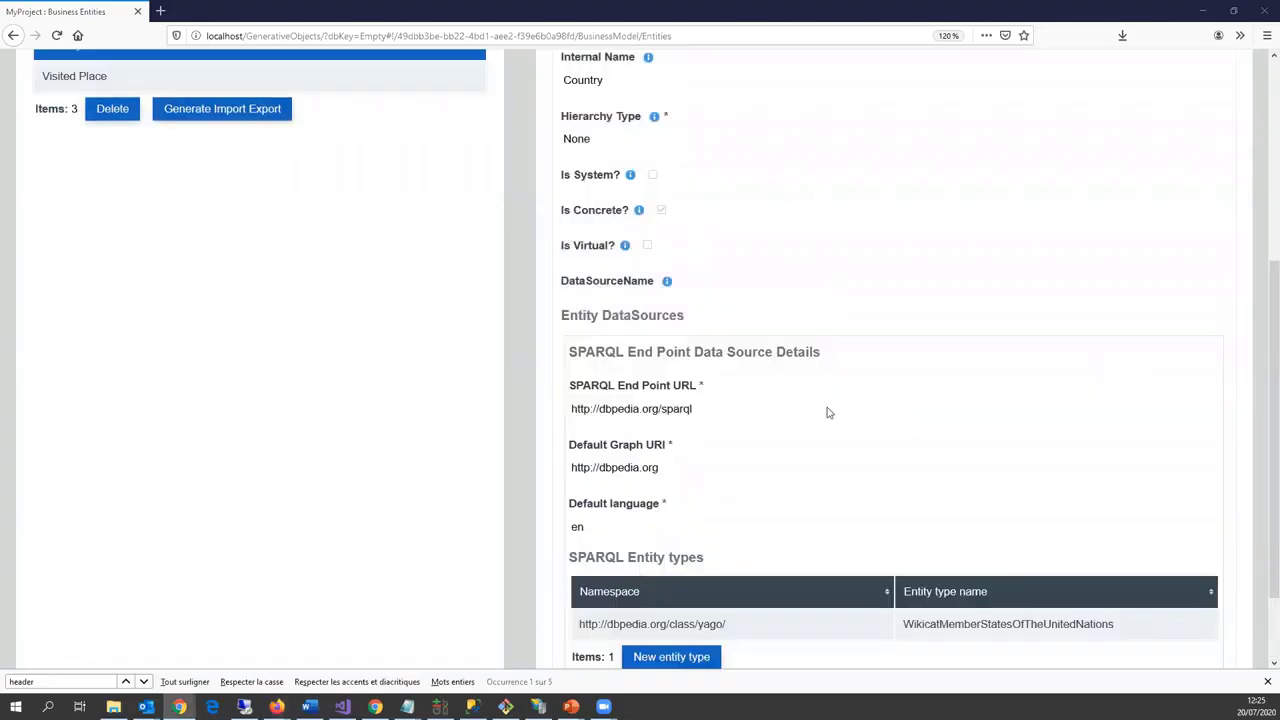
scroll(749, 346, "up", 3)
left_click(590, 360)
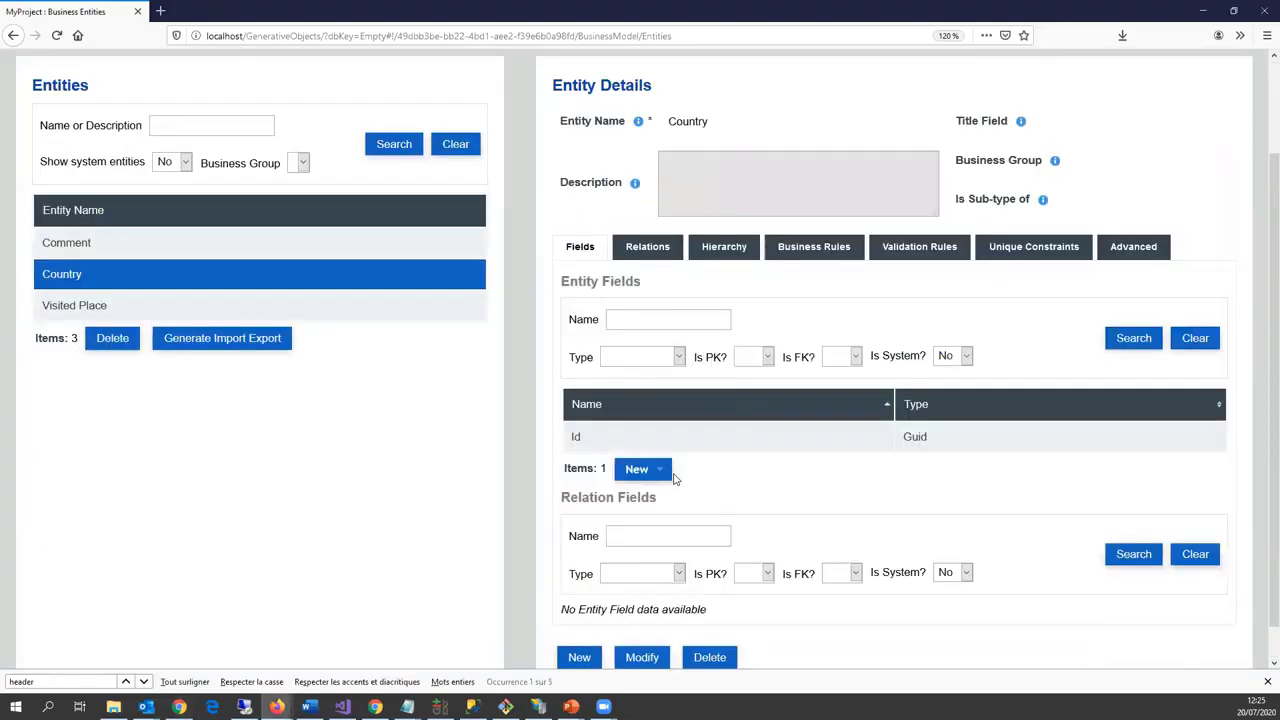
scroll(674, 474, "down", 3)
left_click(674, 400)
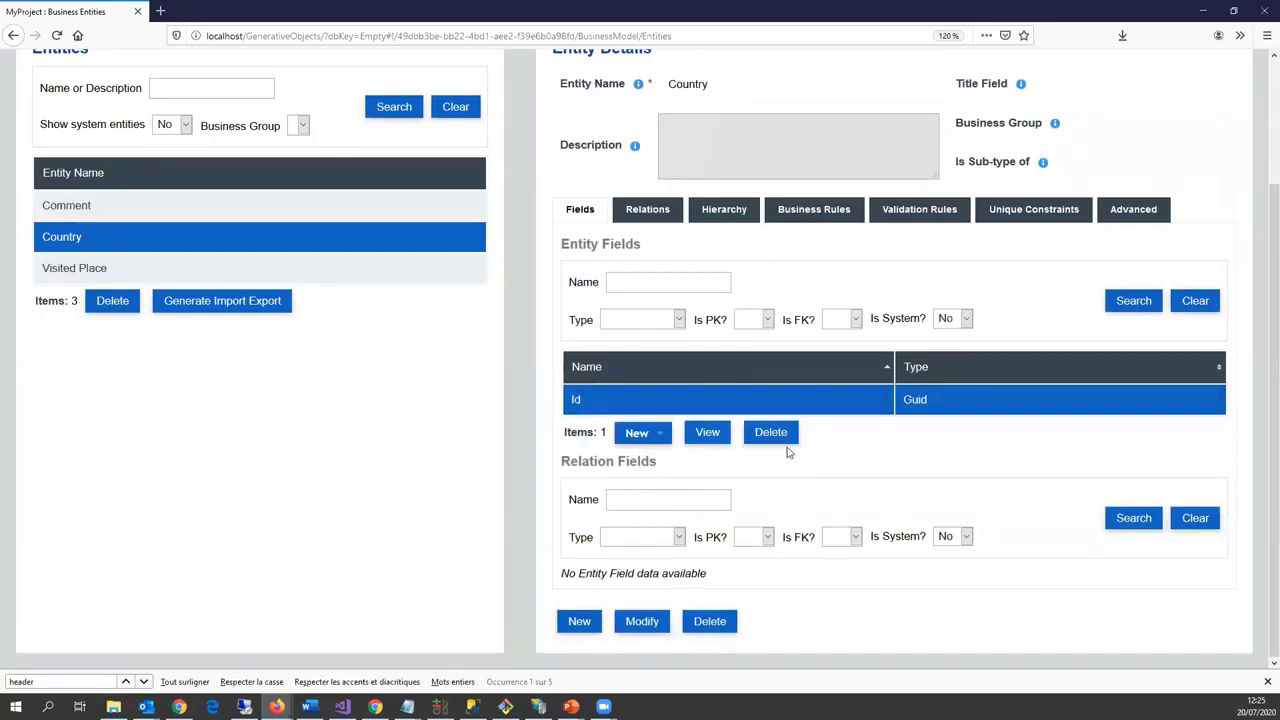
left_click(771, 432)
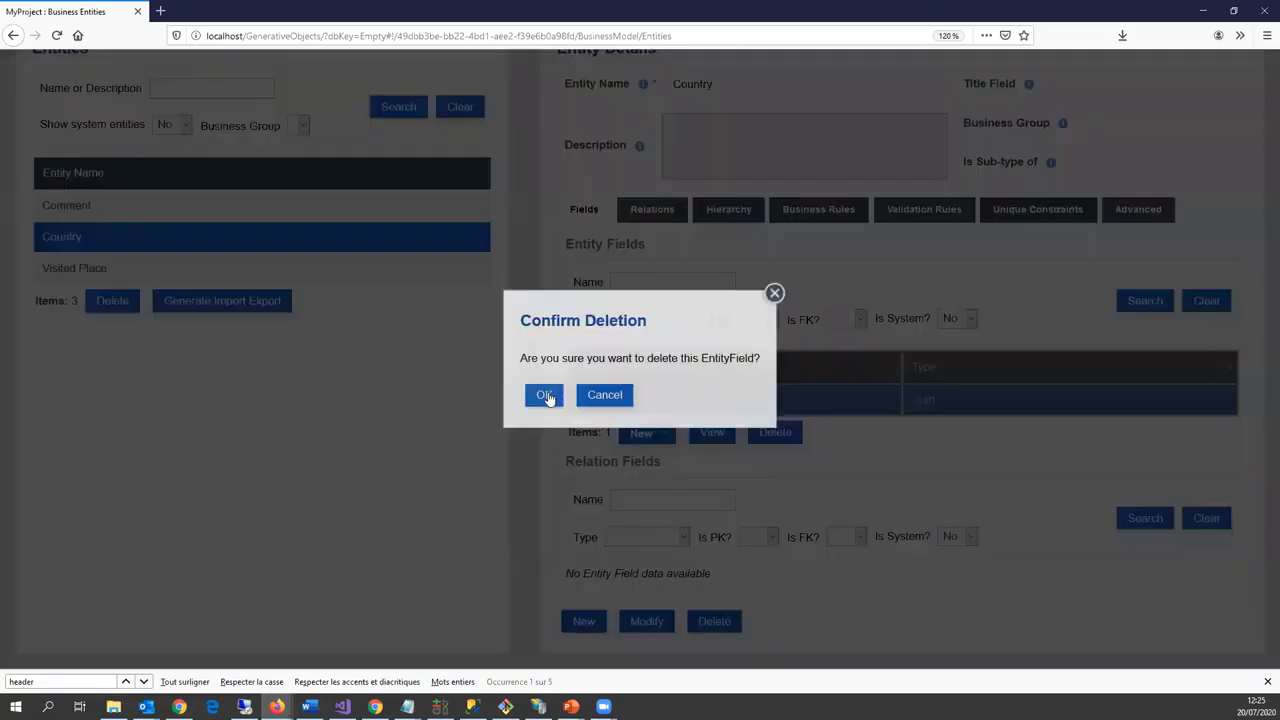
left_click(535, 395)
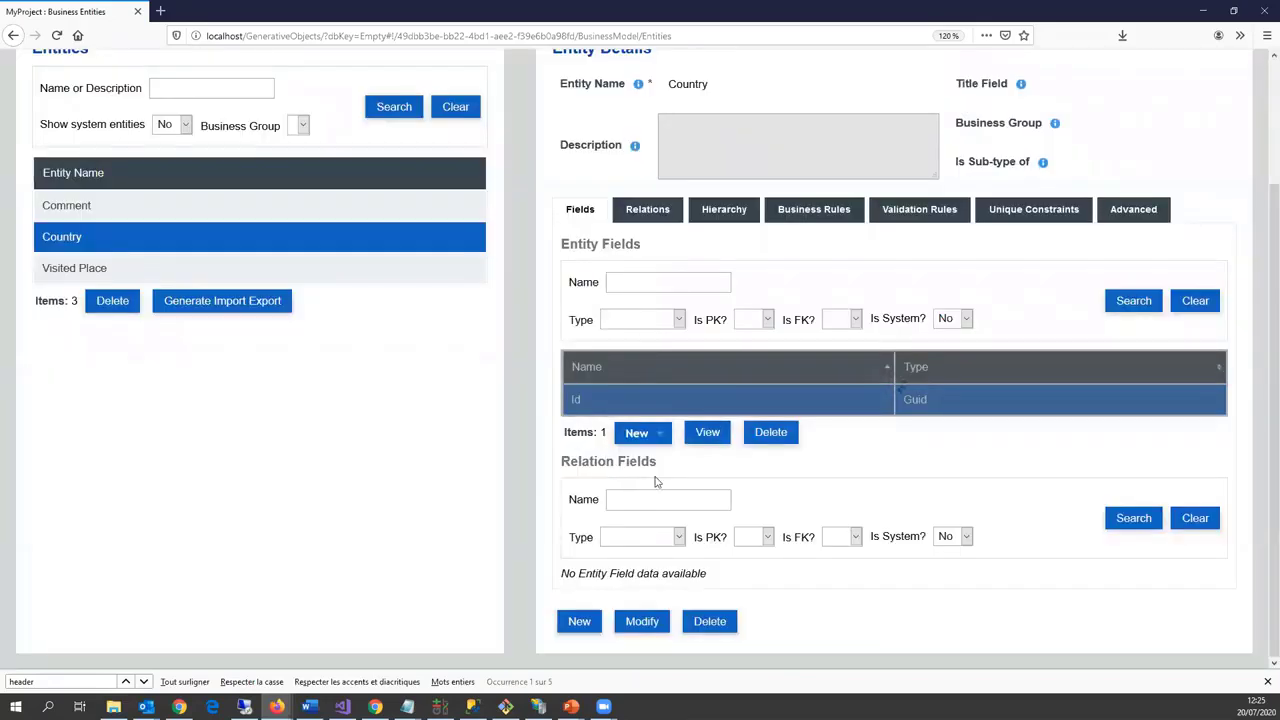
Step: Add a URI text field with maximum length 300 as the primary key
left_click(620, 440)
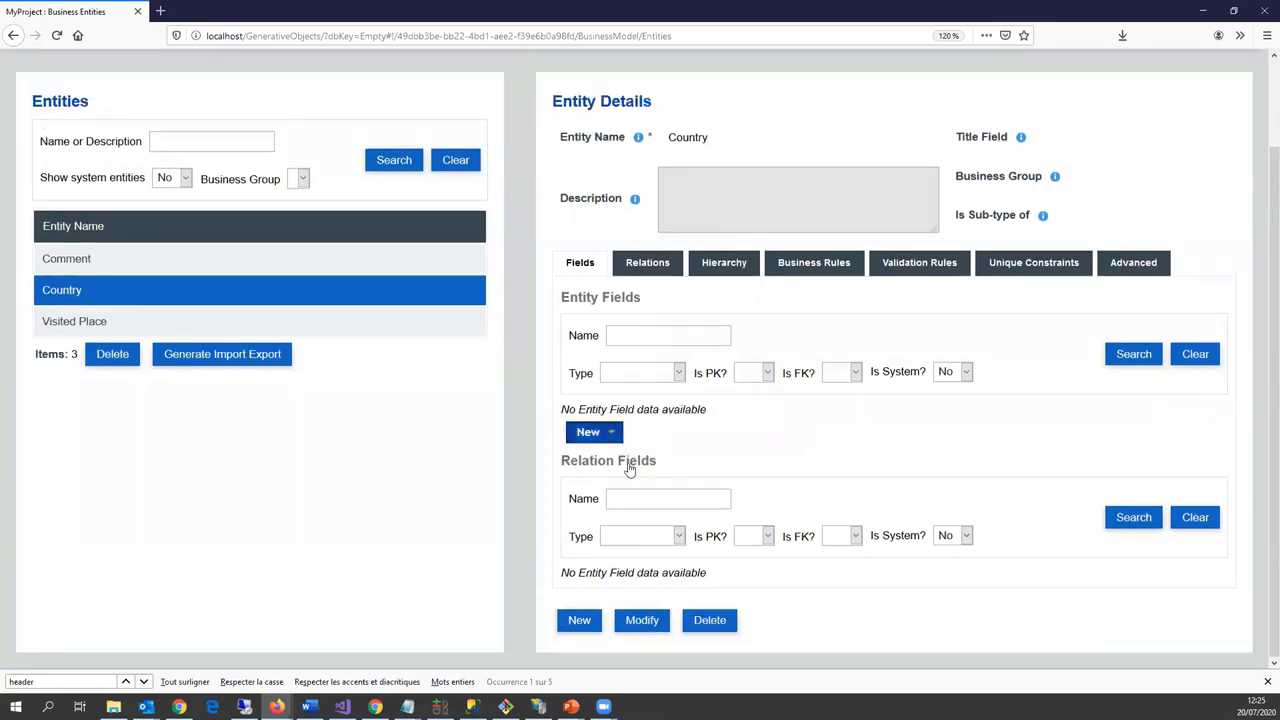
left_click(597, 553)
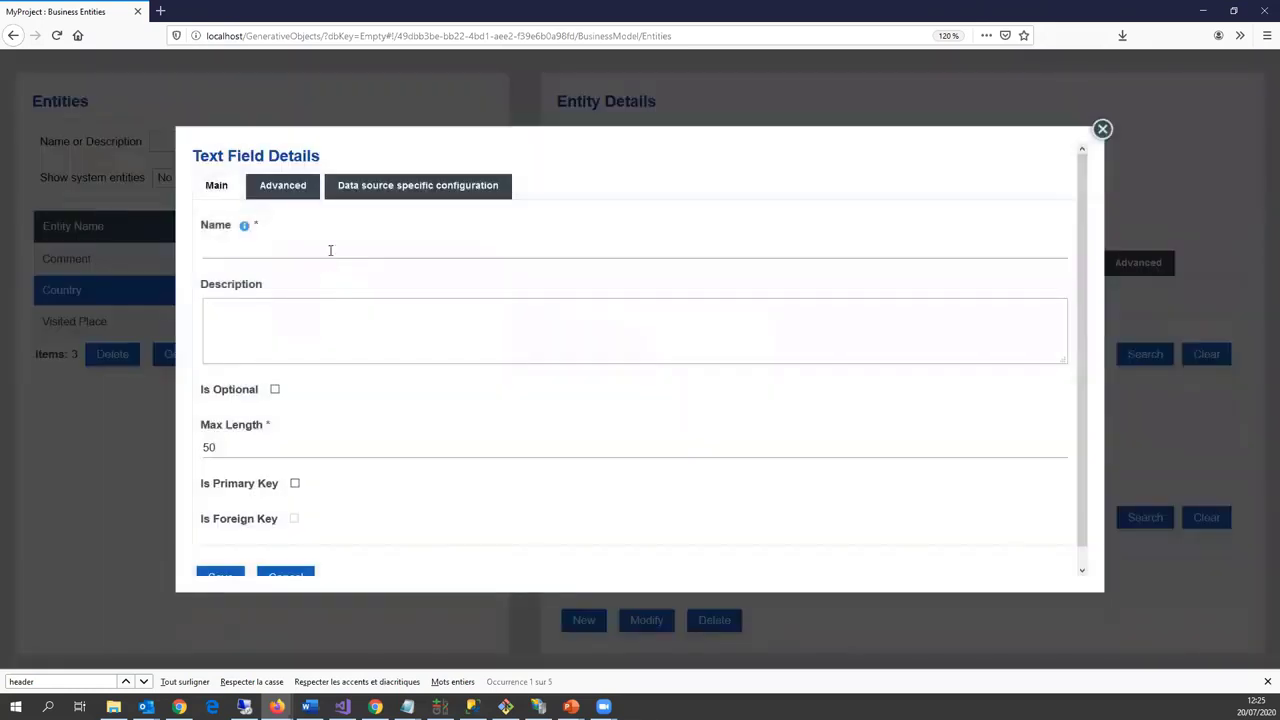
left_click(333, 247)
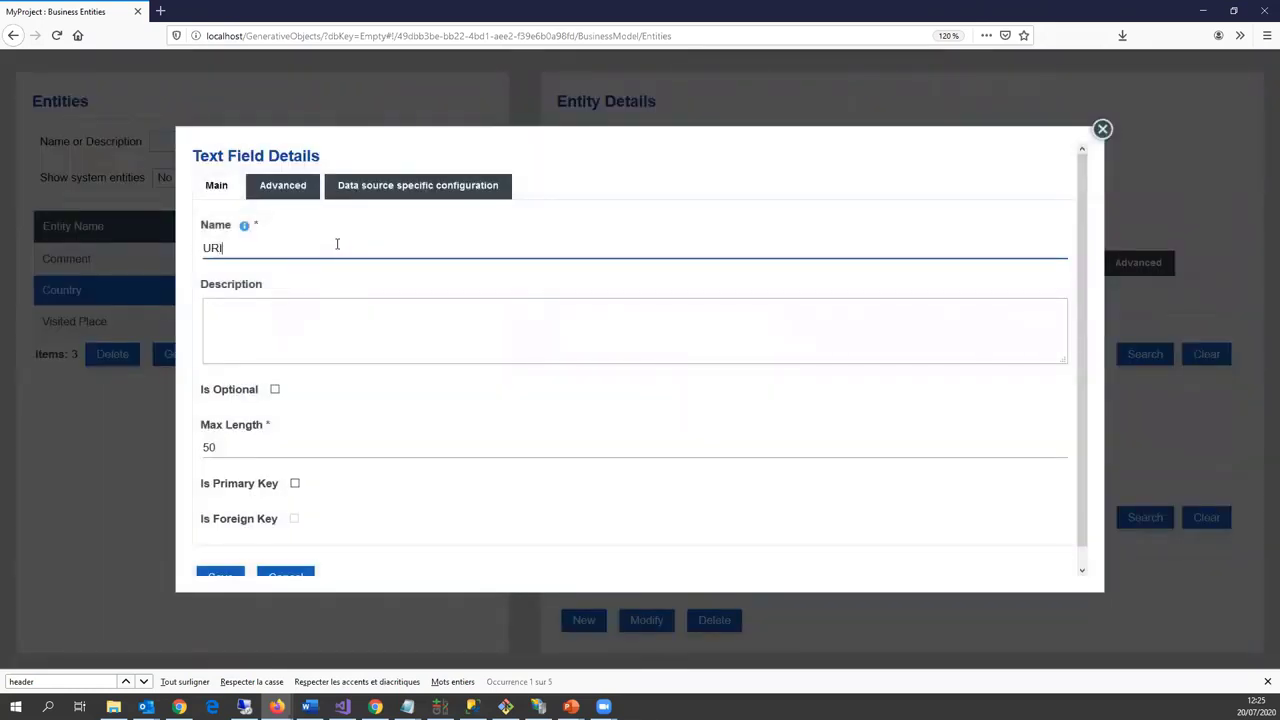
key("Tab")
key("Tab")
key("Tab")
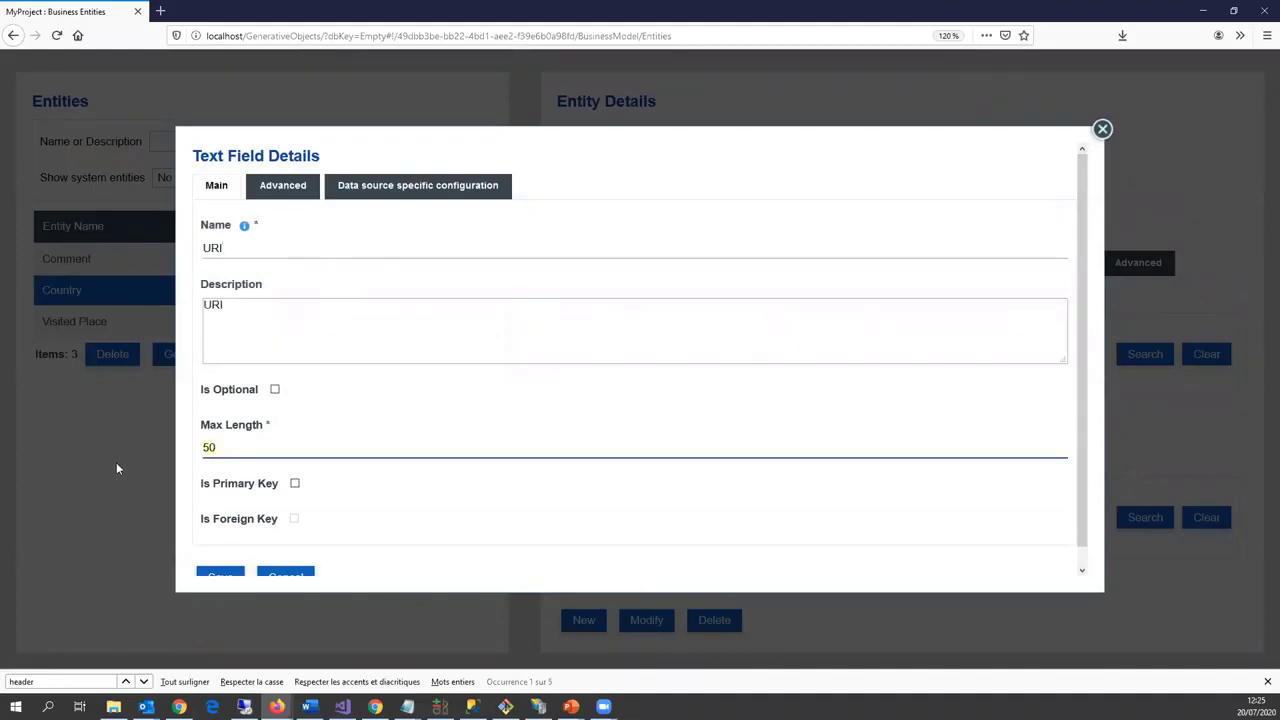
type("300")
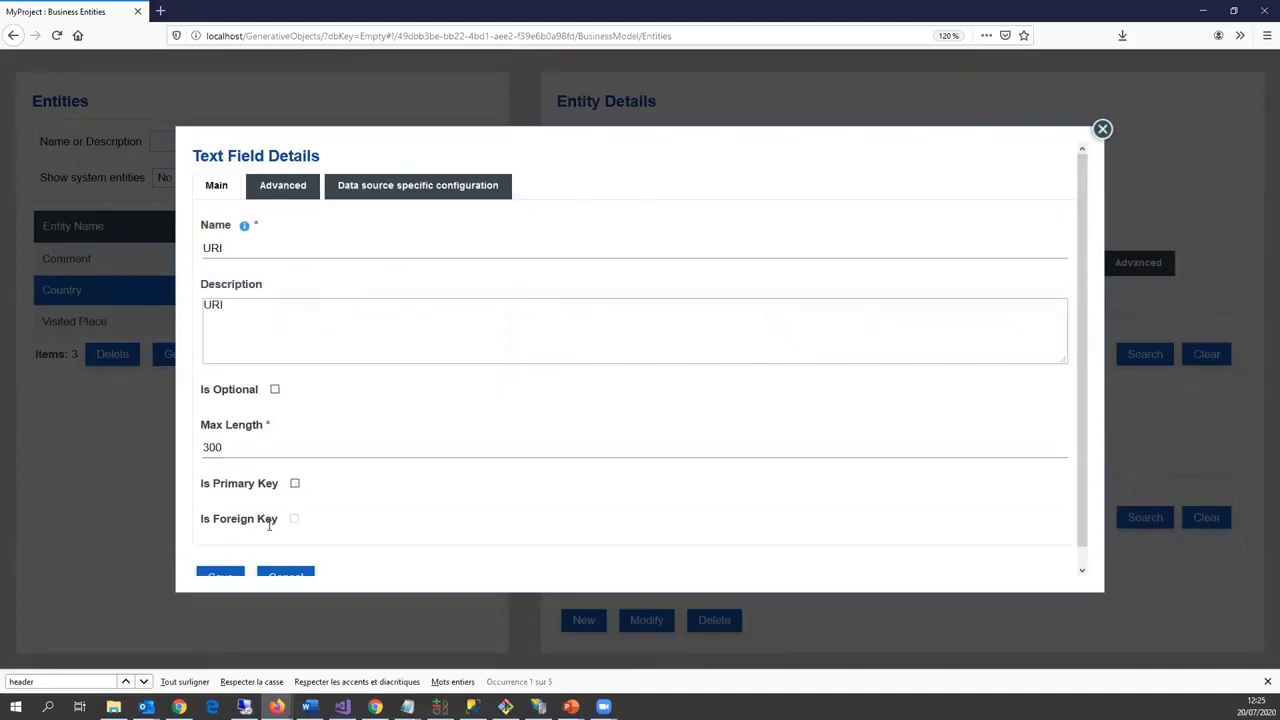
left_click(294, 484)
left_click(220, 576)
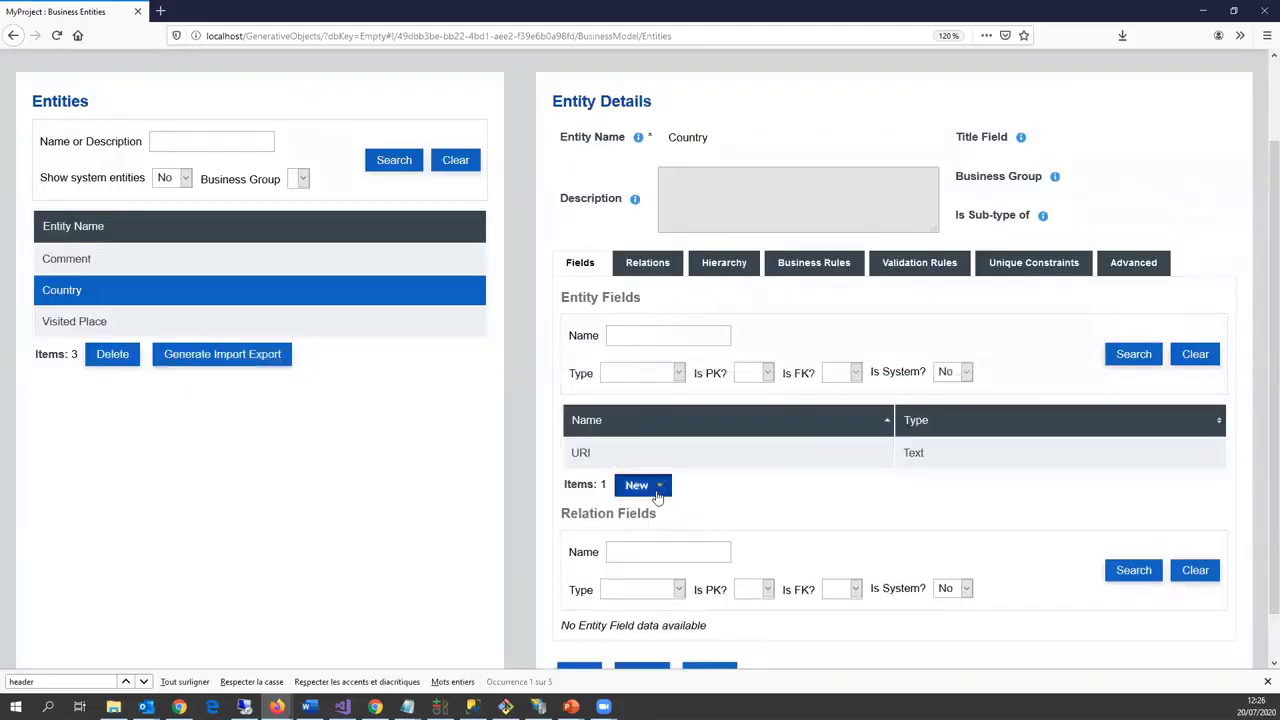
Step: Add a Name text field with maximum length 300 to Country
left_click(650, 487)
left_click(654, 404)
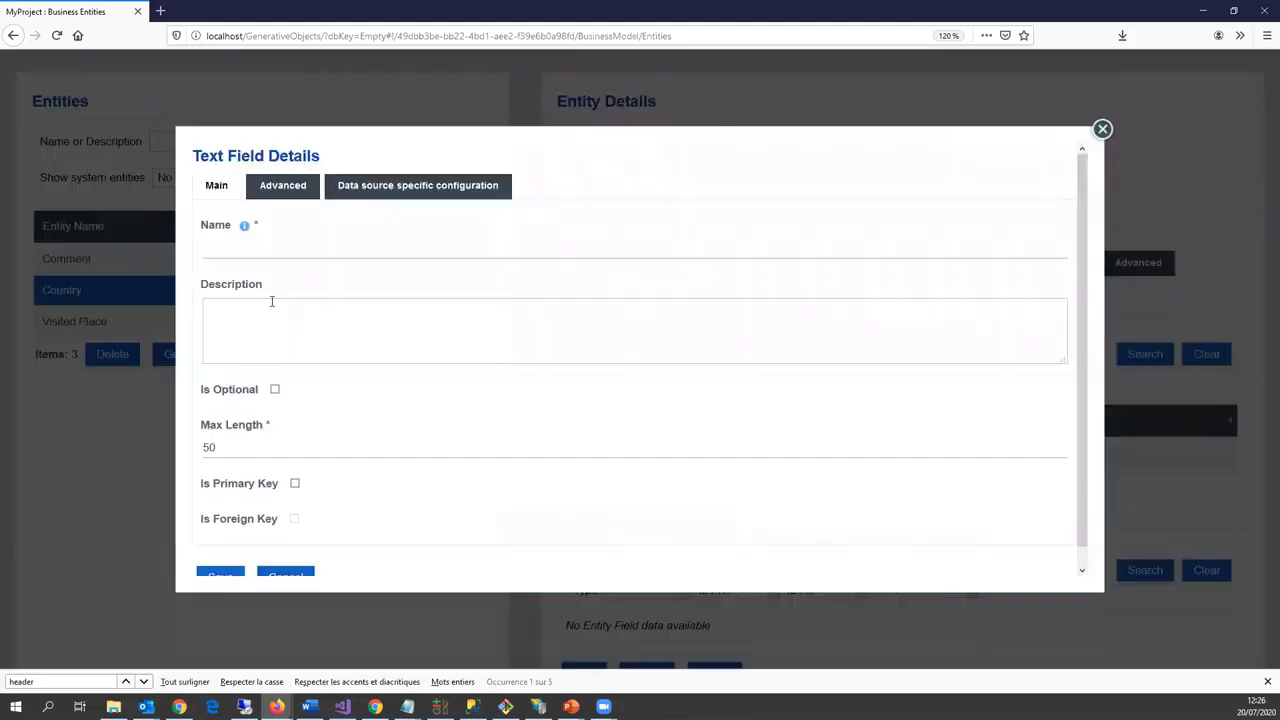
left_click(259, 250)
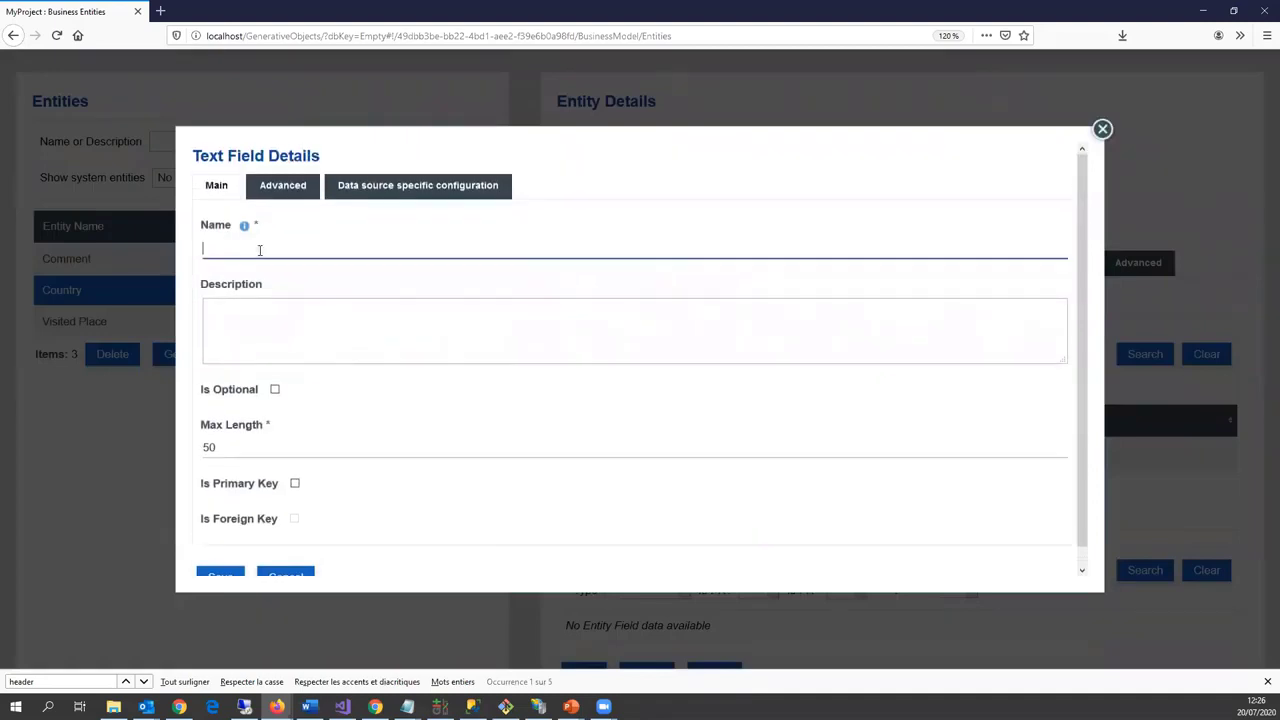
type("Name")
left_click(236, 445)
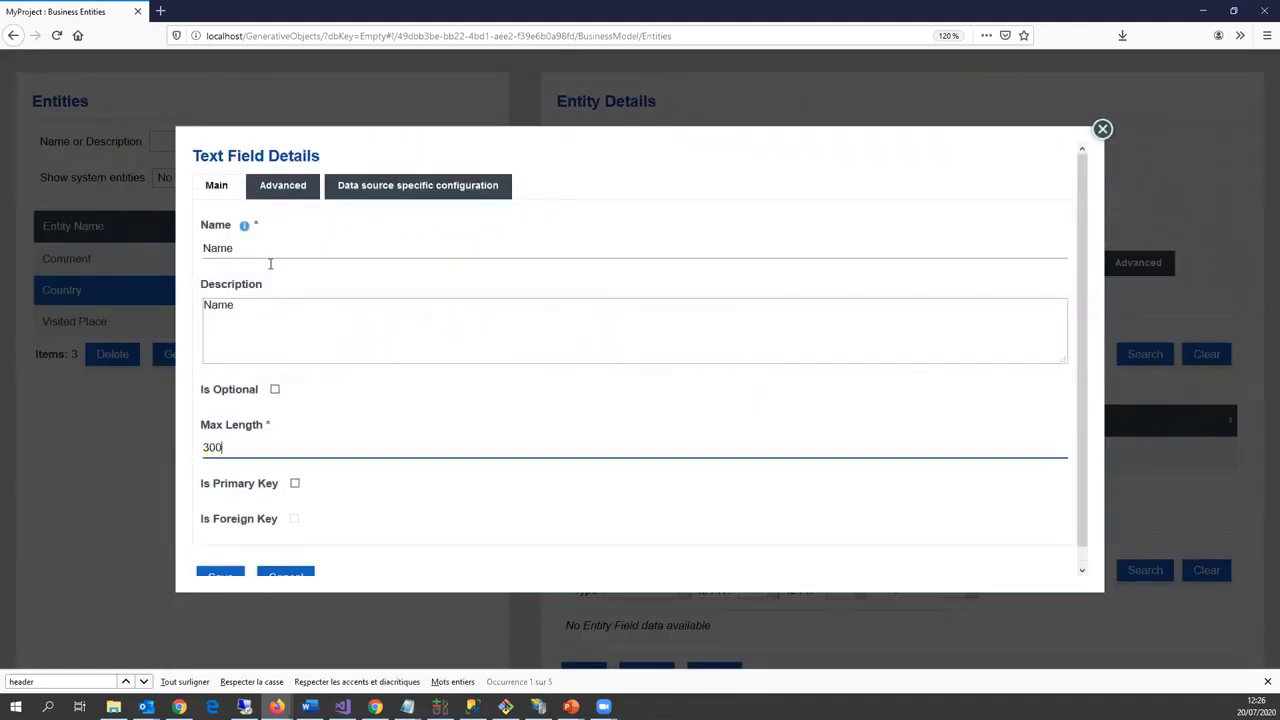
Step: Map Name to the multilingual rdf-schema# label property and save the field
left_click(450, 190)
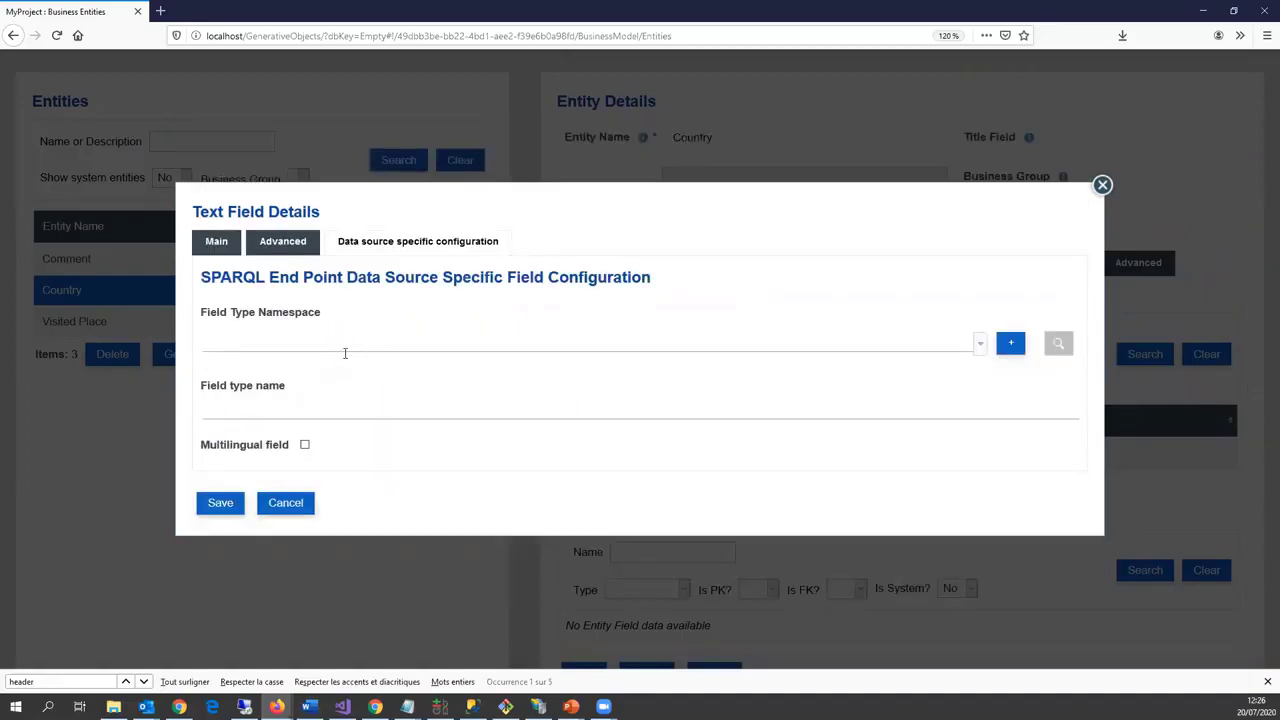
left_click(337, 350)
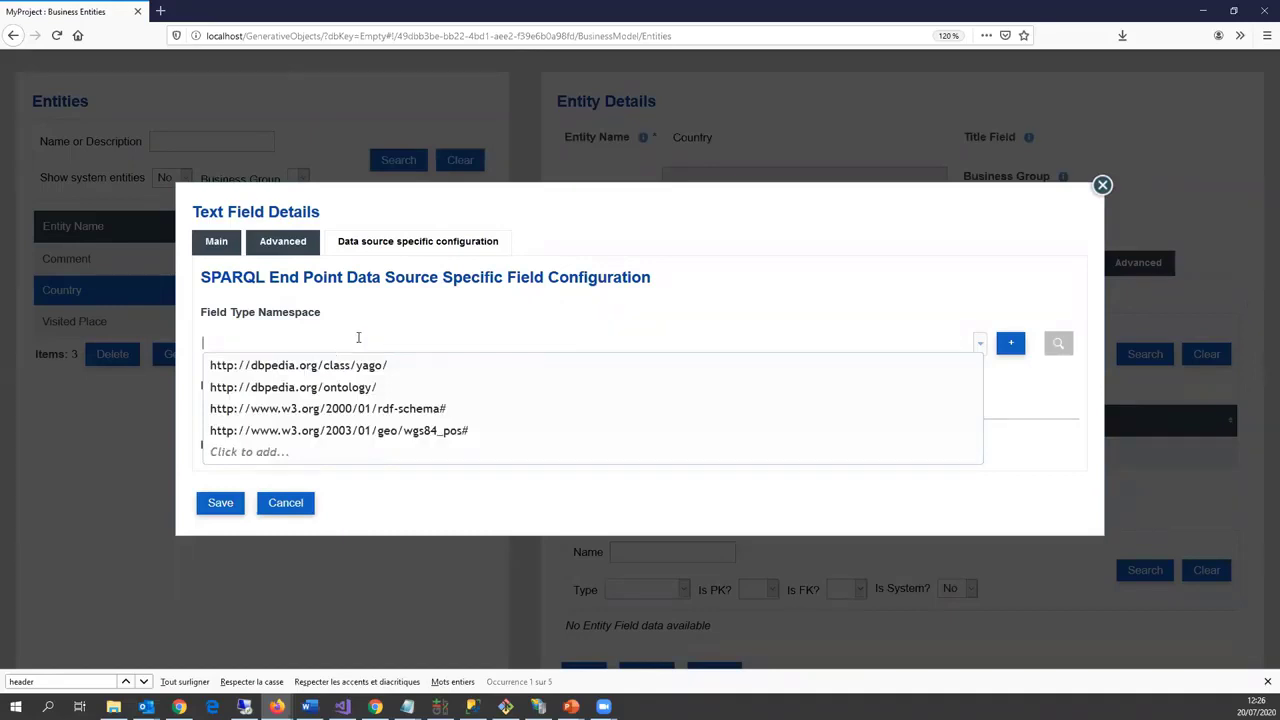
left_click(383, 410)
left_click(300, 407)
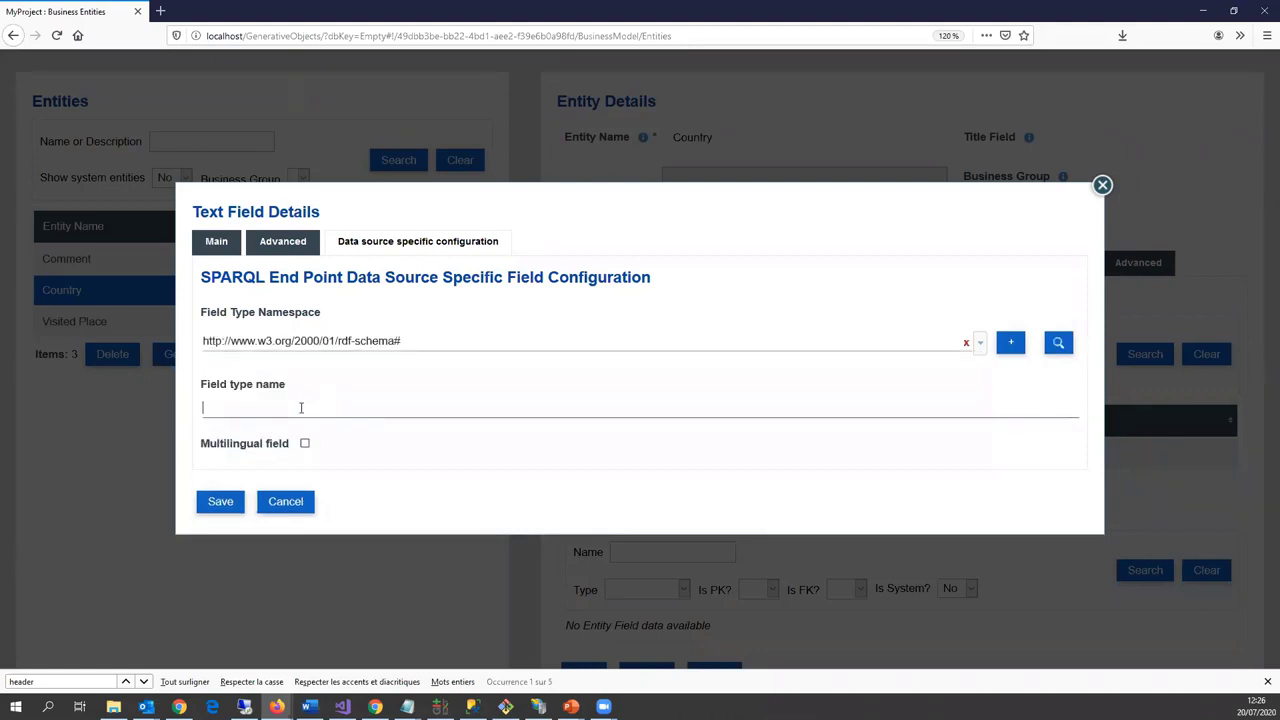
type("label")
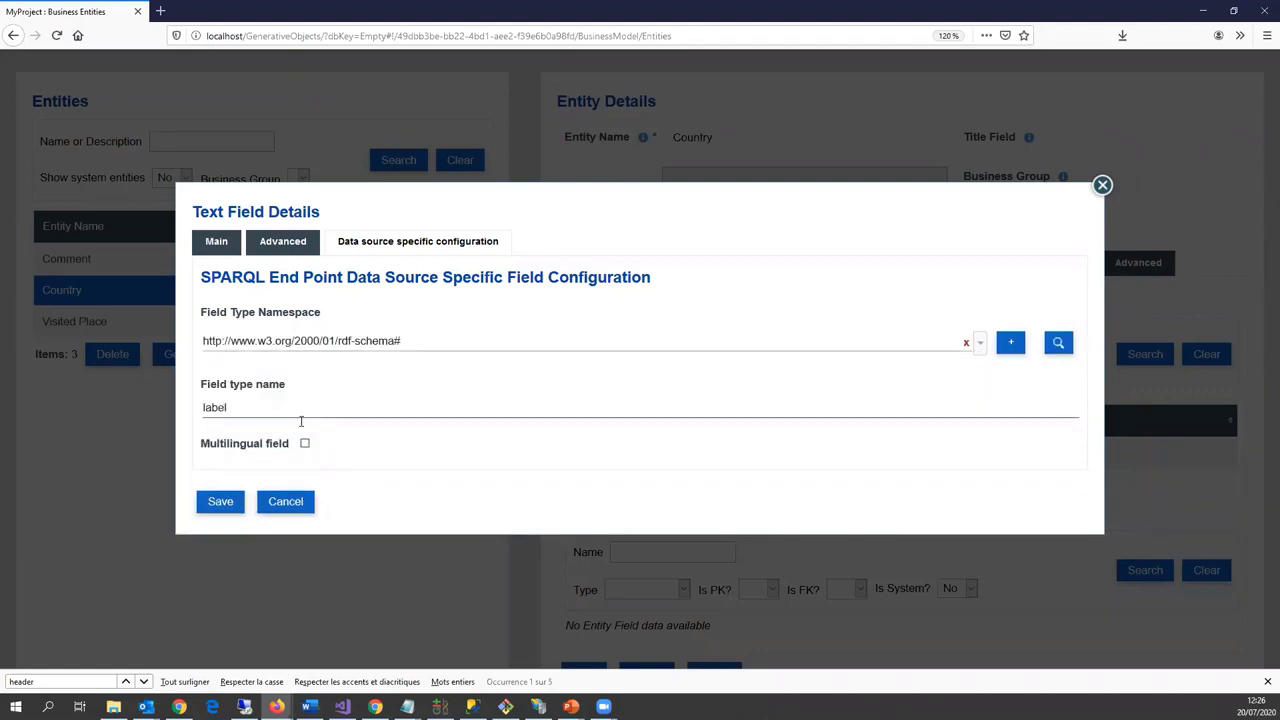
left_click(305, 444)
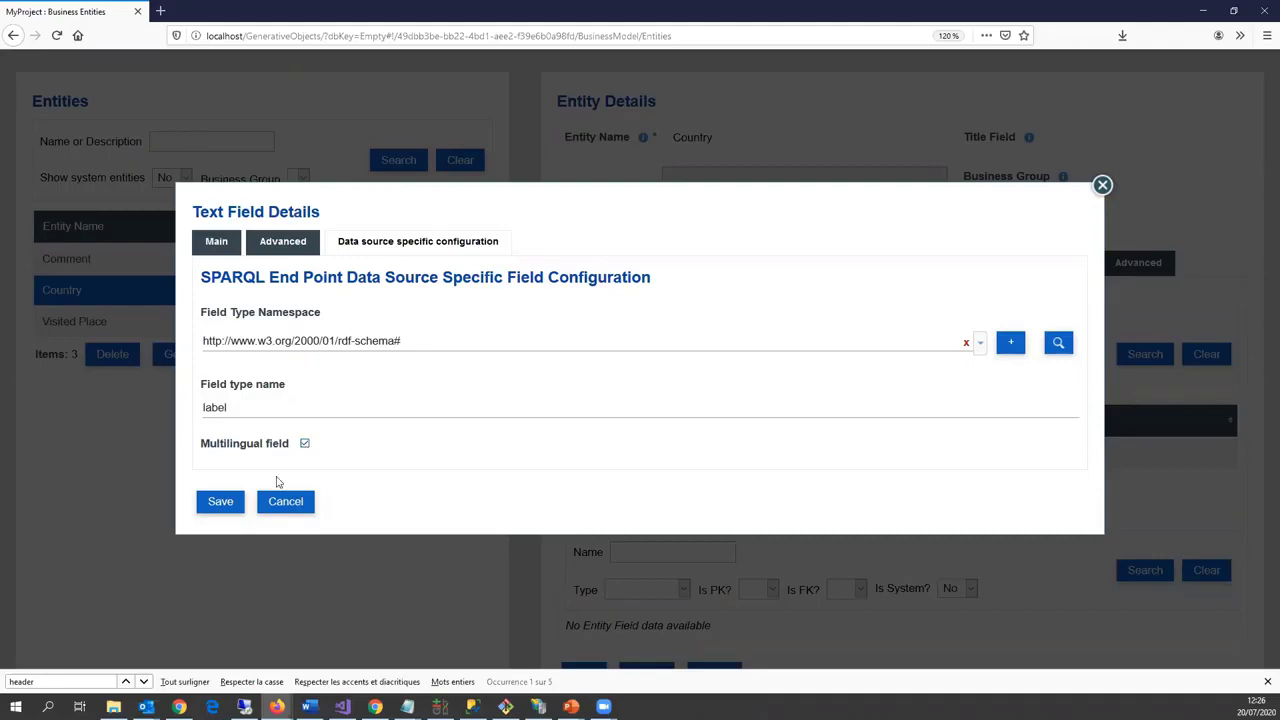
left_click(221, 502)
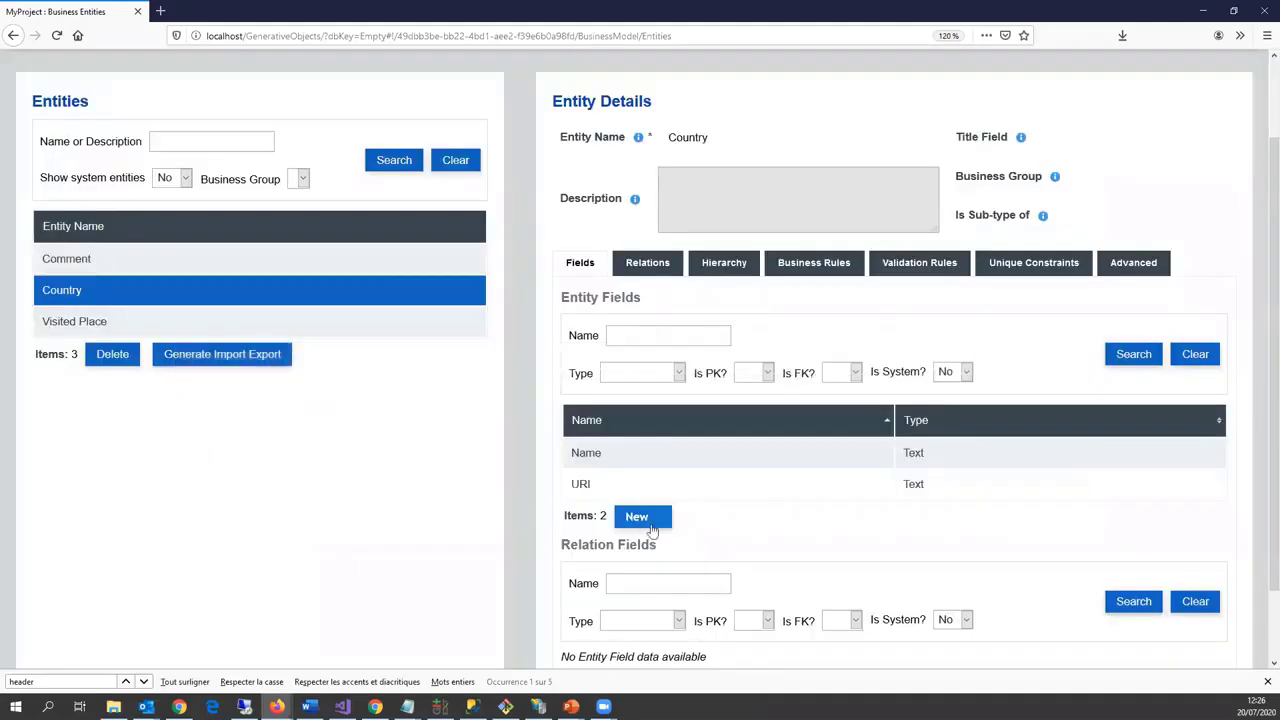
Step: Add an optional Long name text field with maximum length 300
left_click(645, 517)
left_click(641, 434)
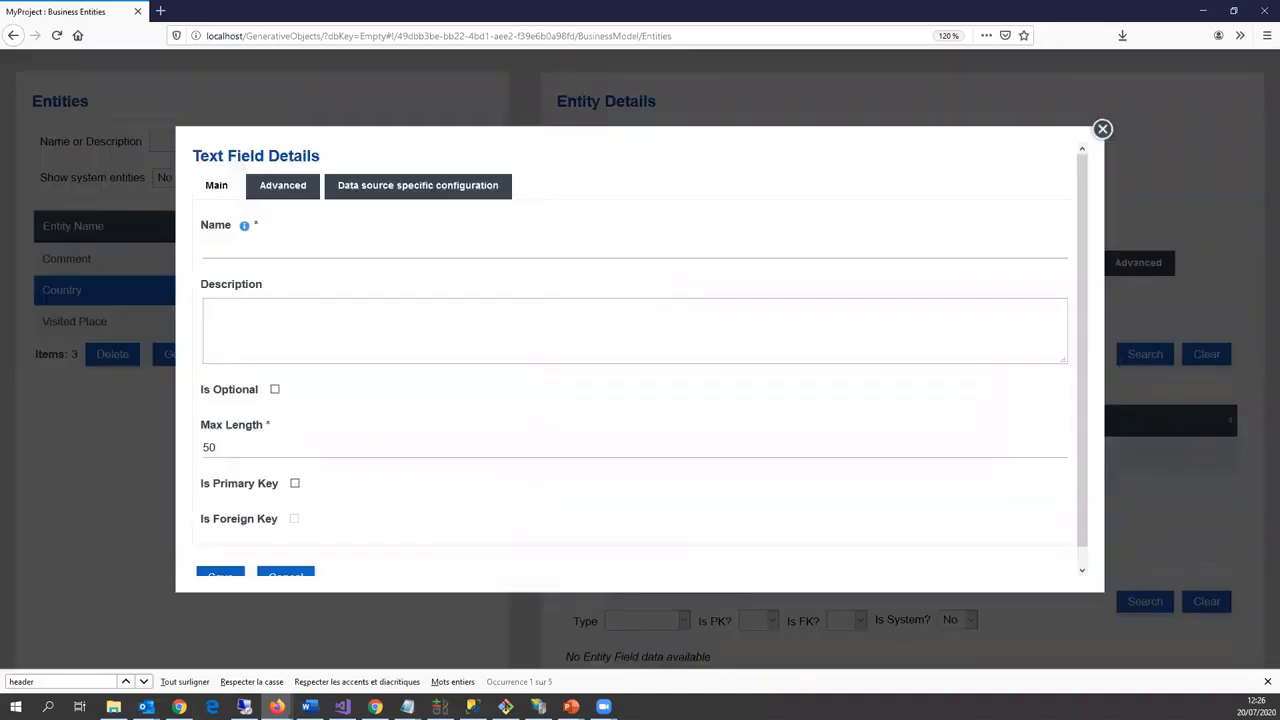
left_click(276, 250)
type("Long ")
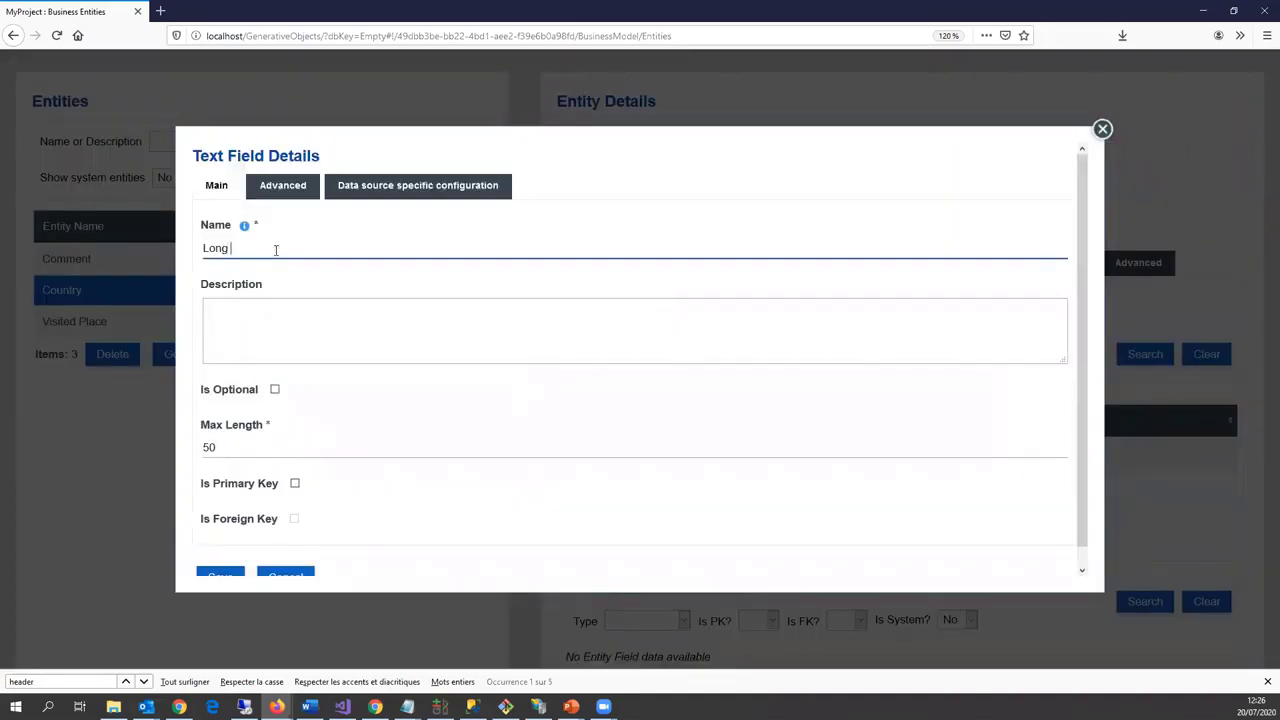
type("name")
left_click(274, 389)
double_click(251, 449)
type("300")
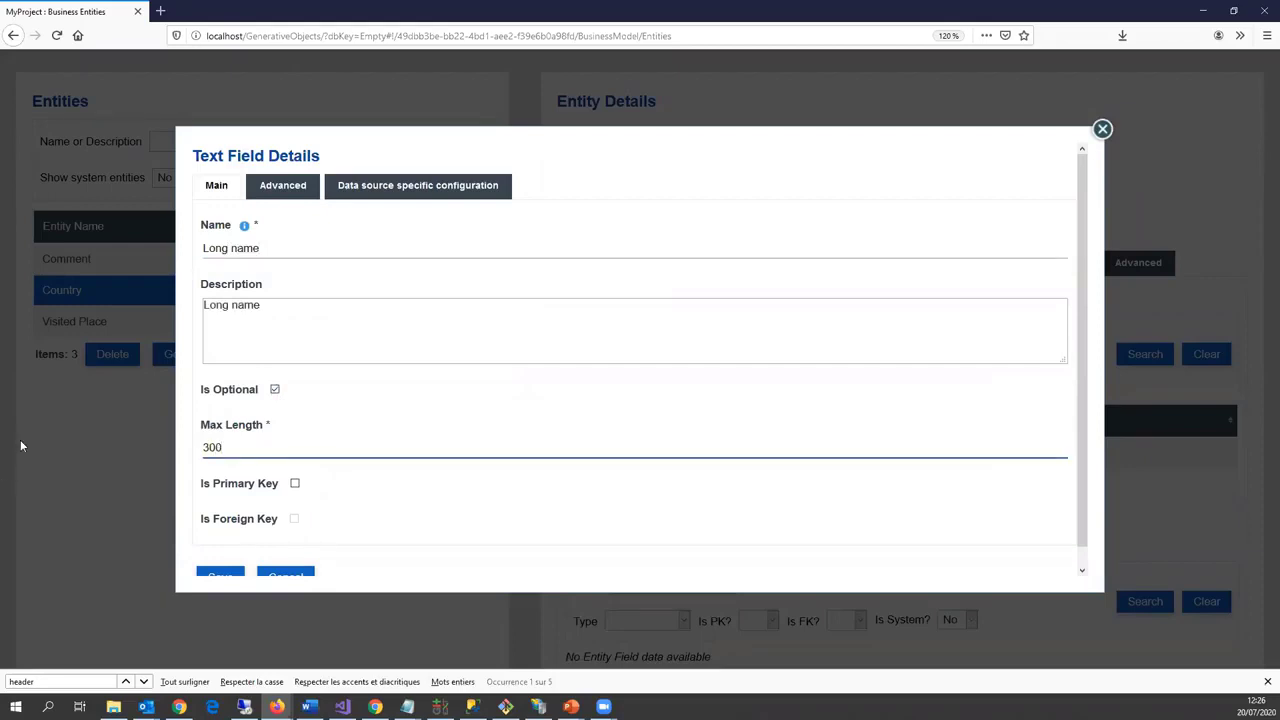
Step: Map Long name to the multilingual dbpedia ontology longName property and save it
left_click(410, 190)
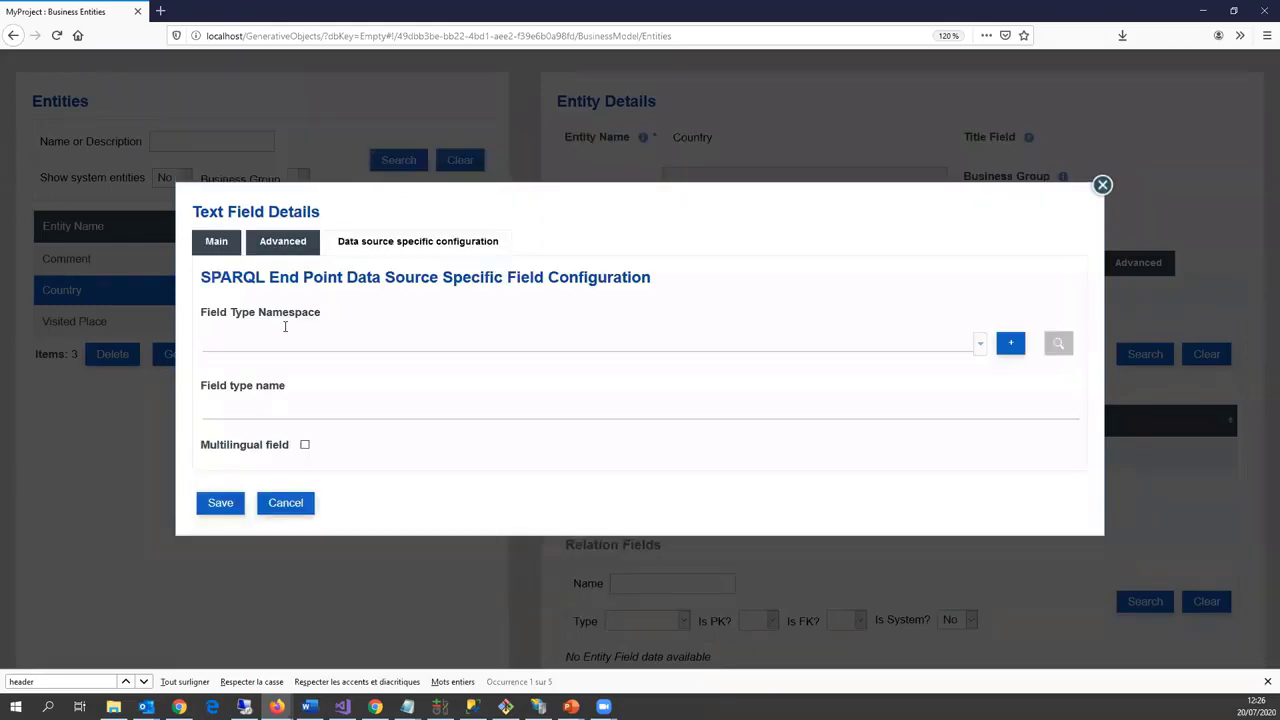
left_click(286, 330)
left_click(320, 383)
left_click(299, 402)
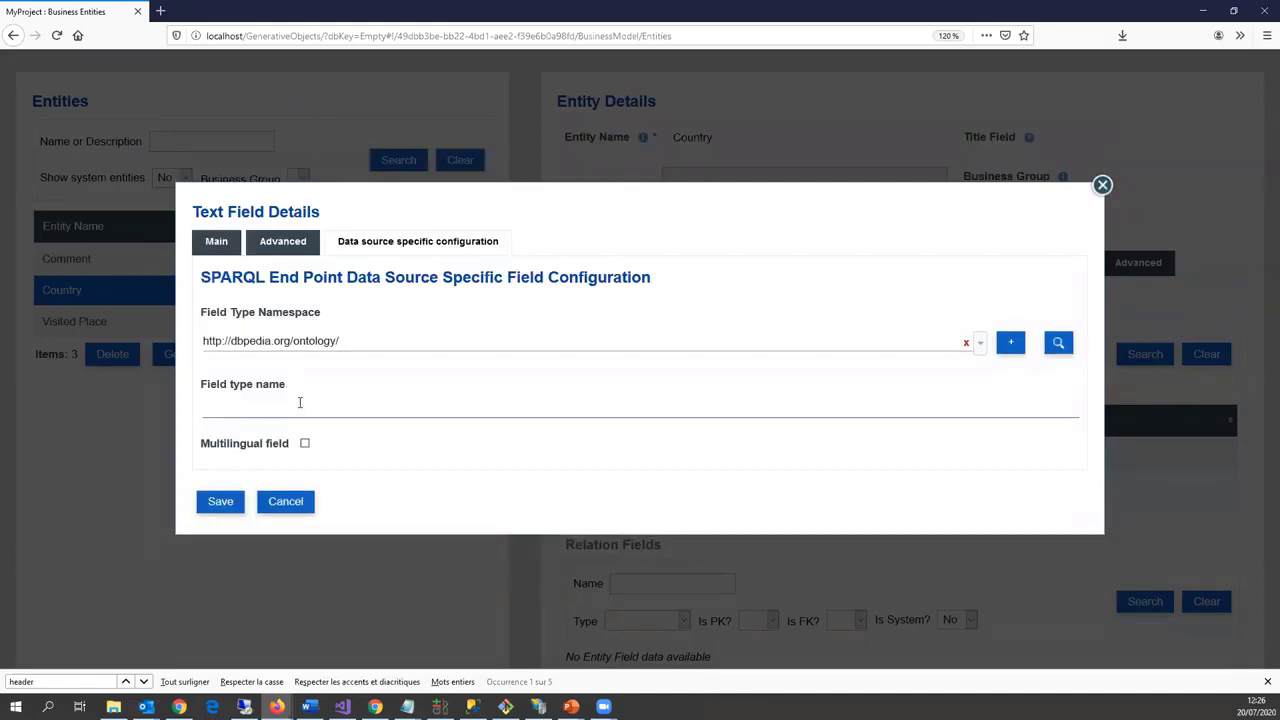
type("longName")
left_click(304, 443)
left_click(222, 507)
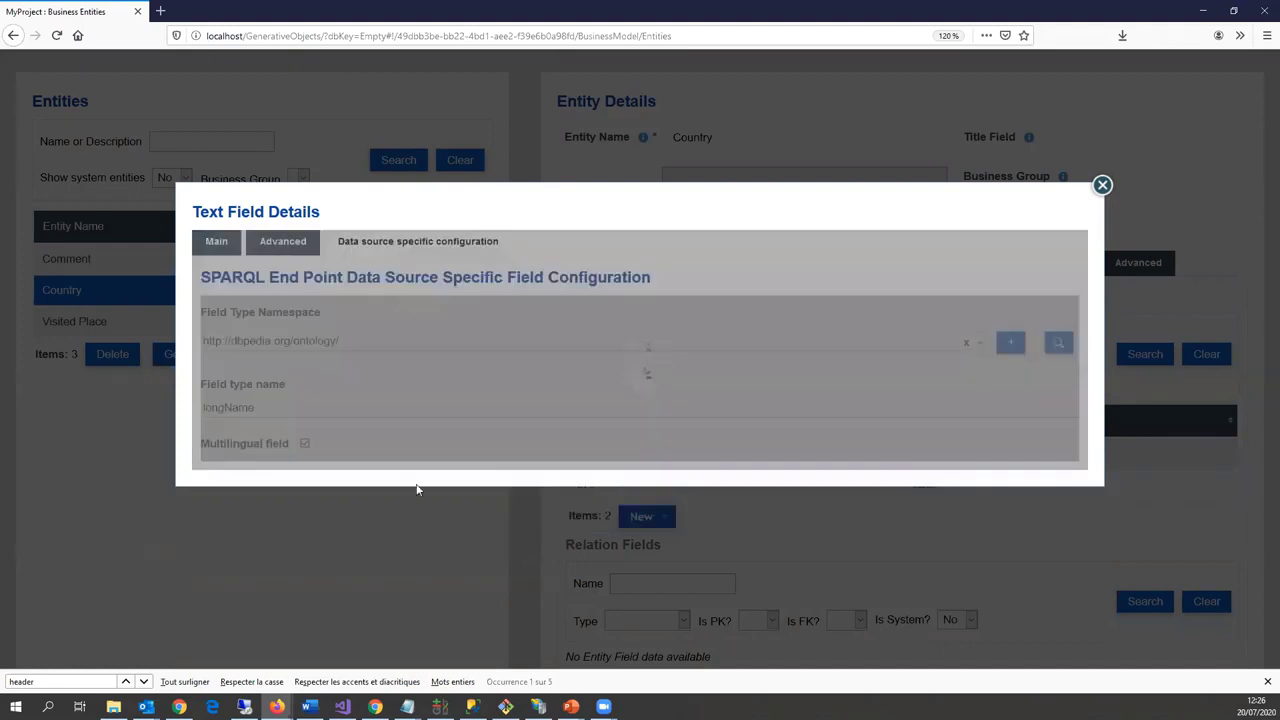
scroll(647, 493, "down", 2)
scroll(647, 493, "down", 2)
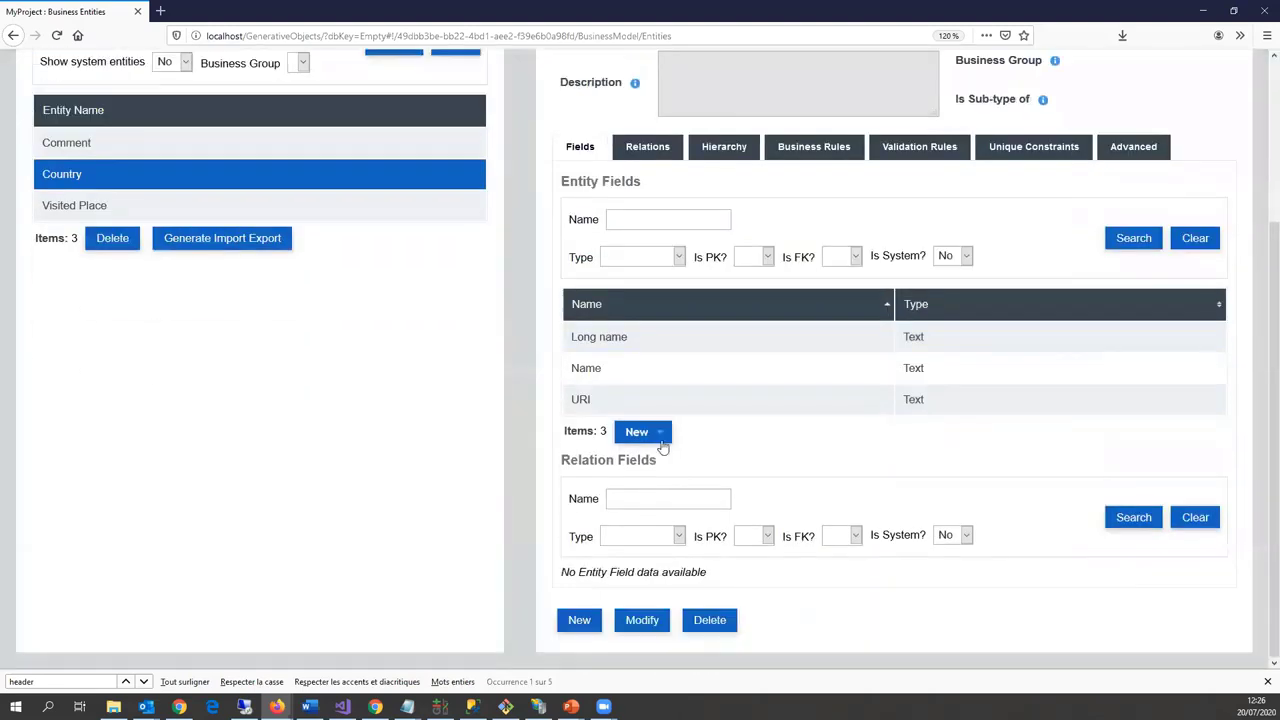
Step: Add an optional Abstract text field with maximum length 5000
left_click(662, 440)
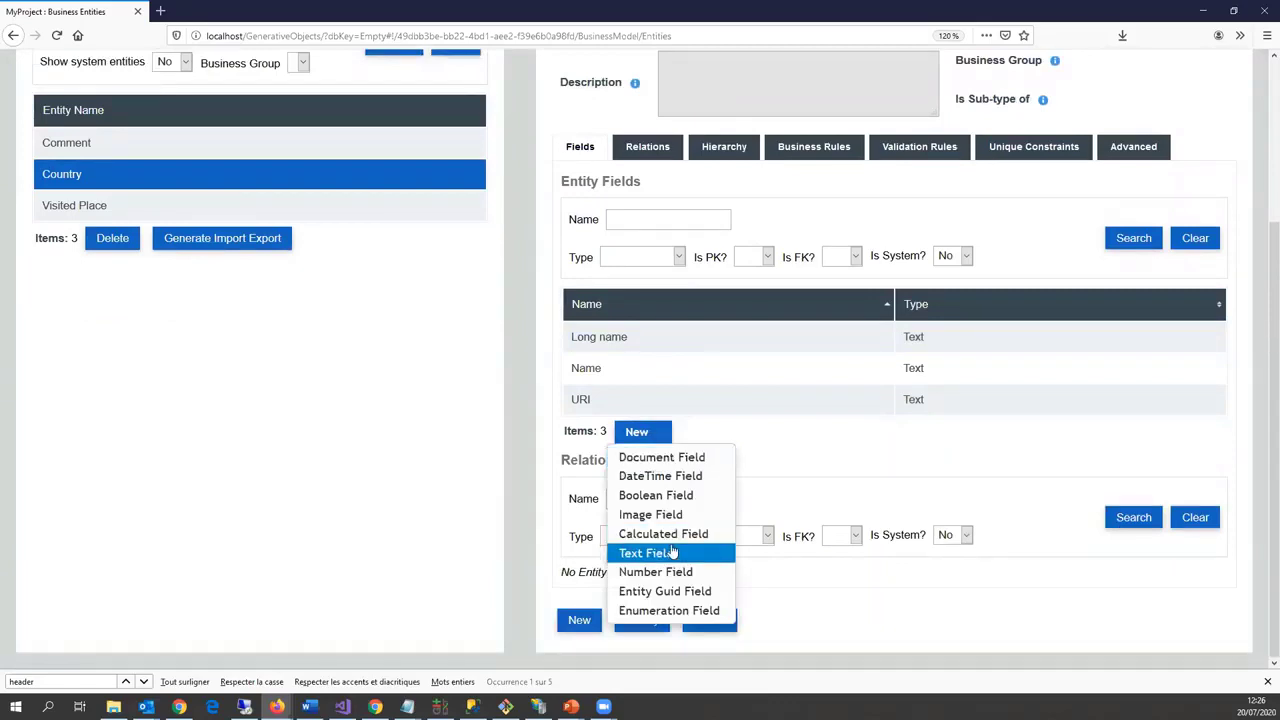
left_click(672, 553)
left_click(257, 254)
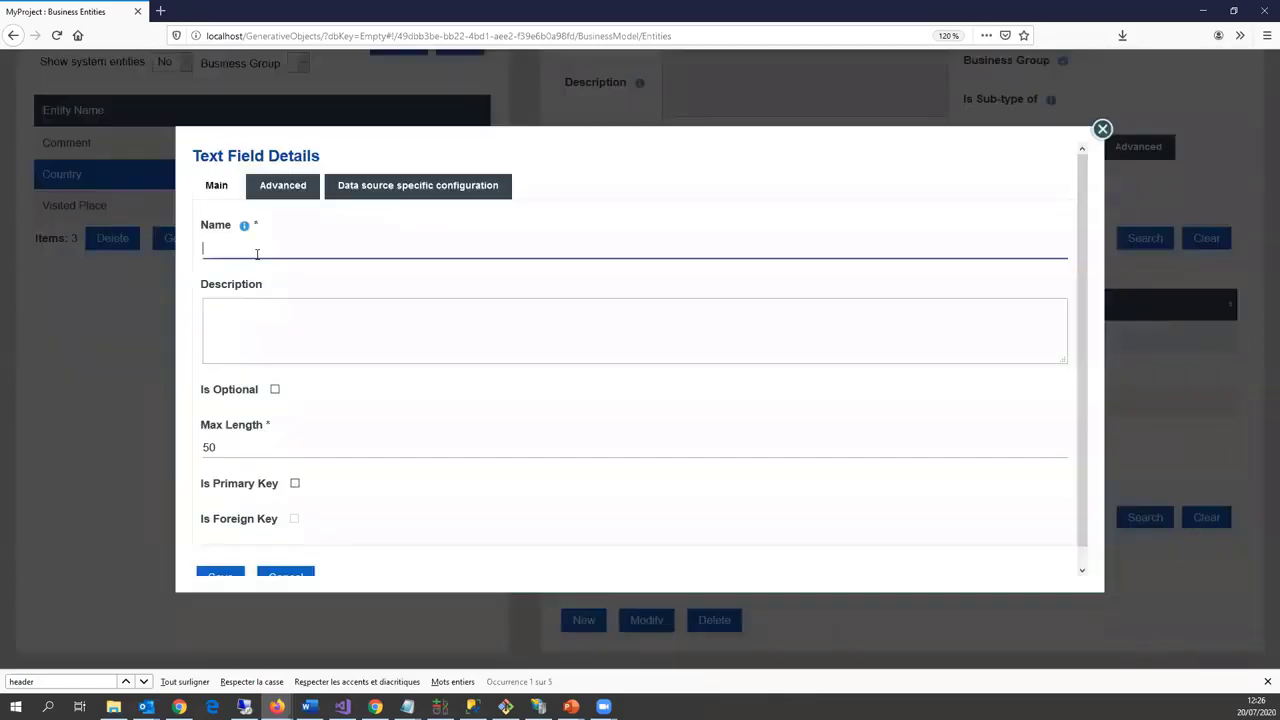
type("Abstract")
left_click(275, 389)
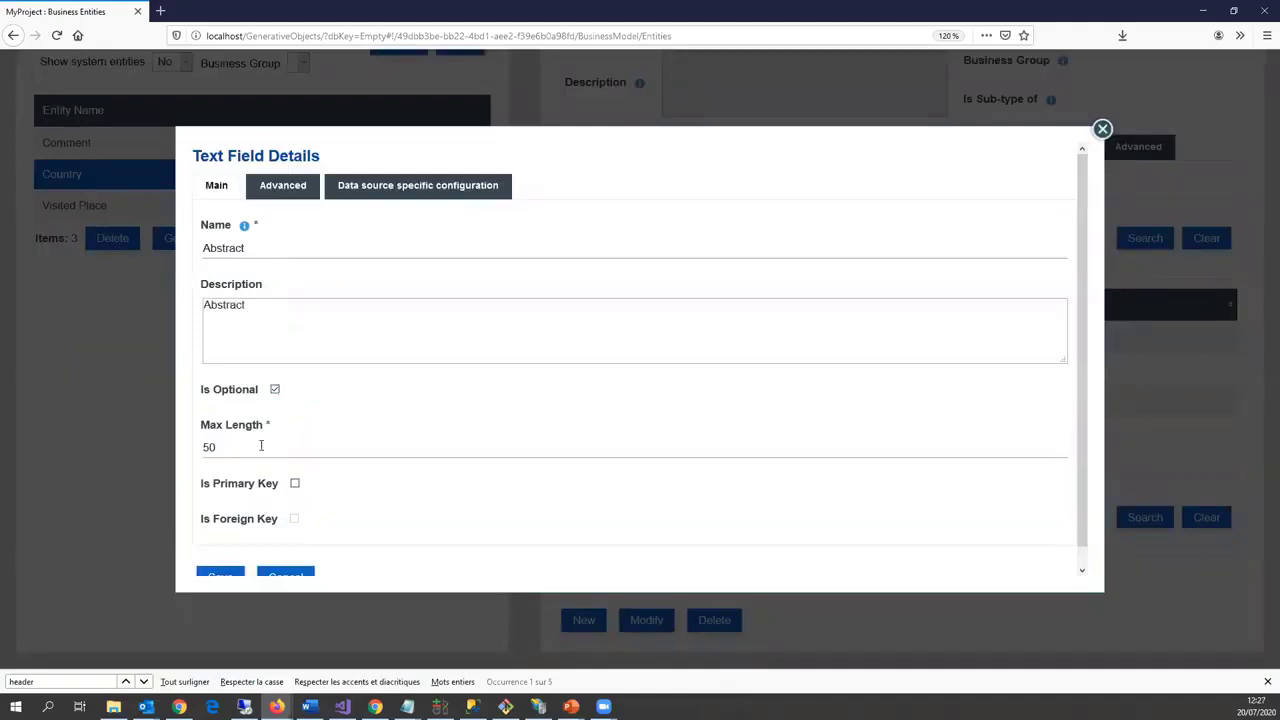
left_click(261, 446)
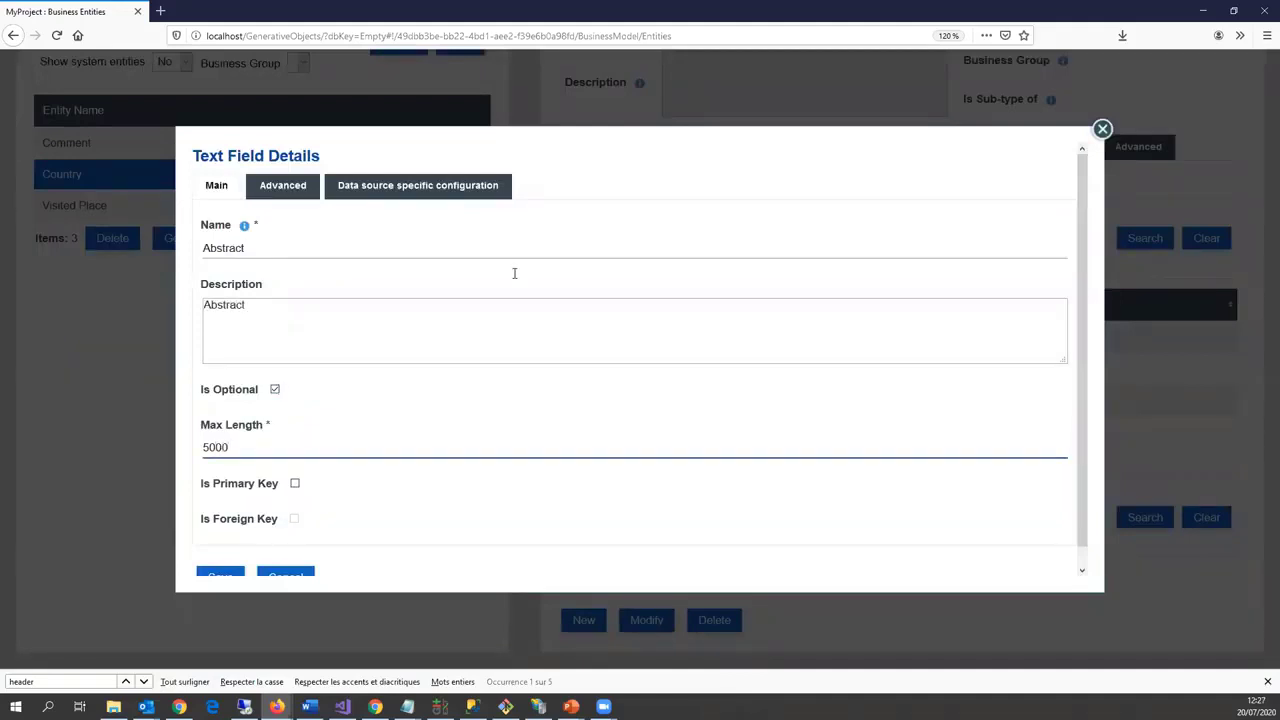
Step: Map Abstract to the multilingual dbpedia ontology abstract property and save it
left_click(434, 185)
left_click(254, 346)
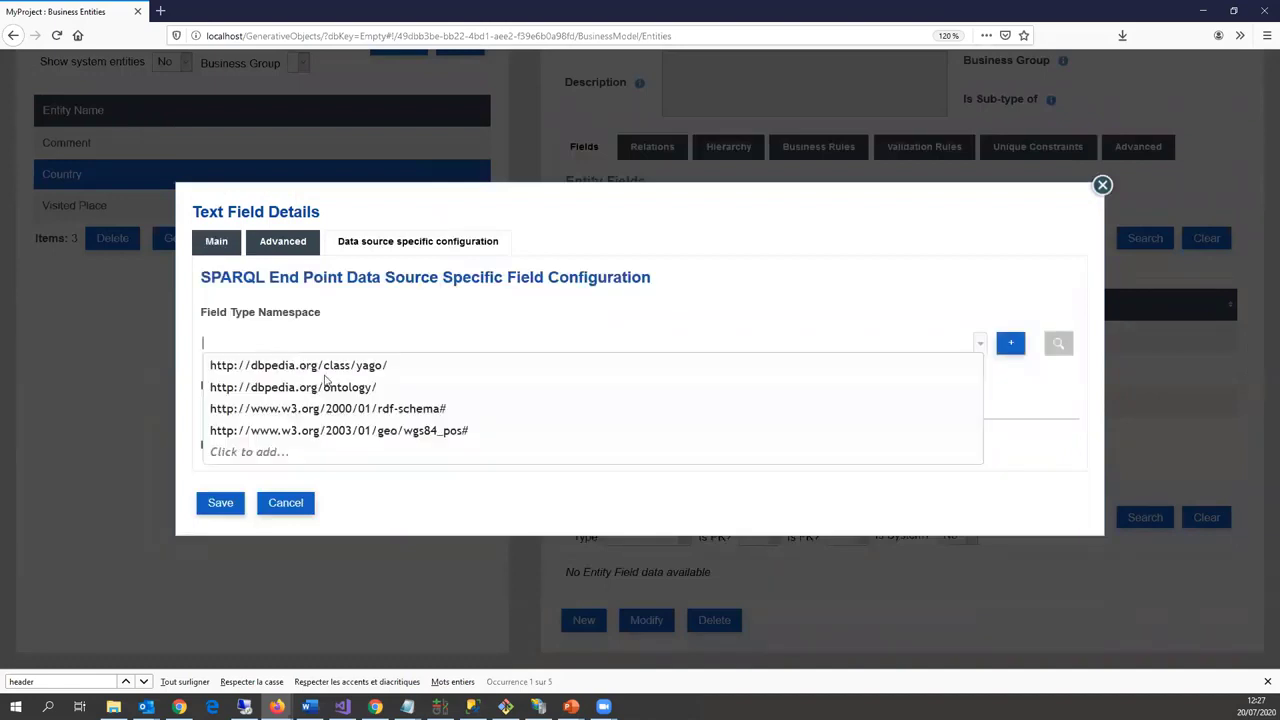
left_click(325, 387)
left_click(286, 409)
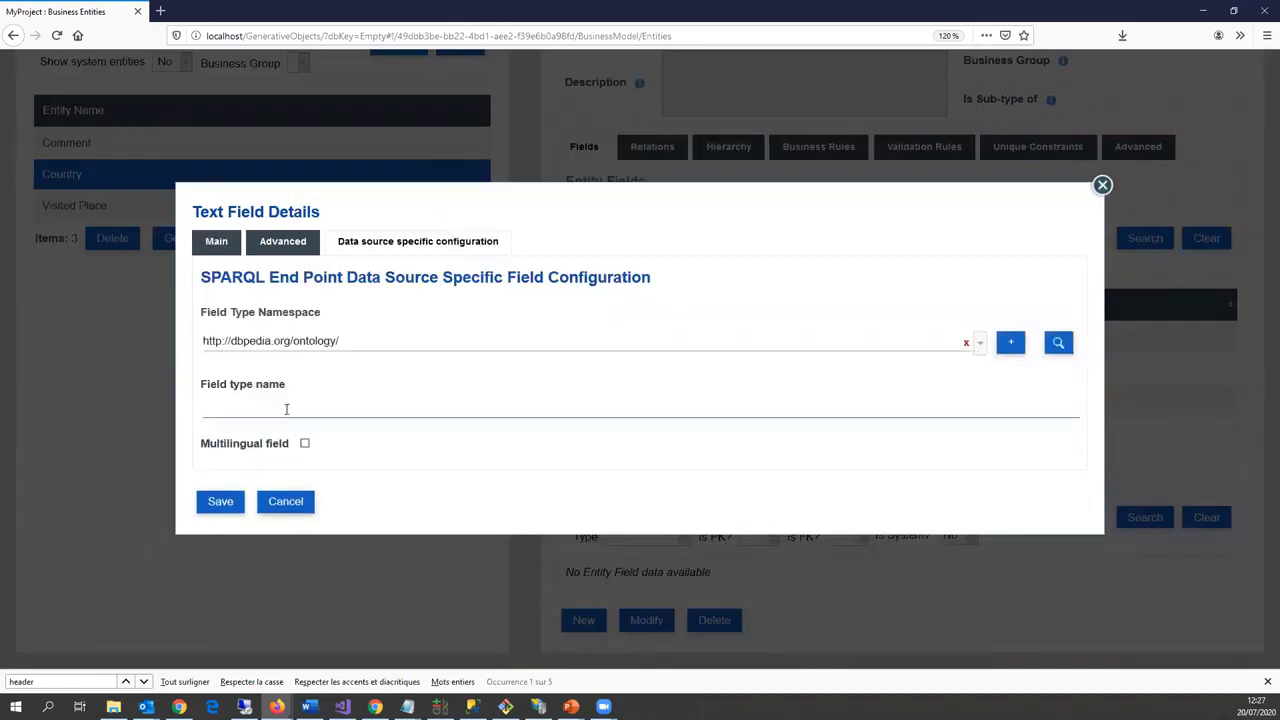
type("abstract")
left_click(305, 444)
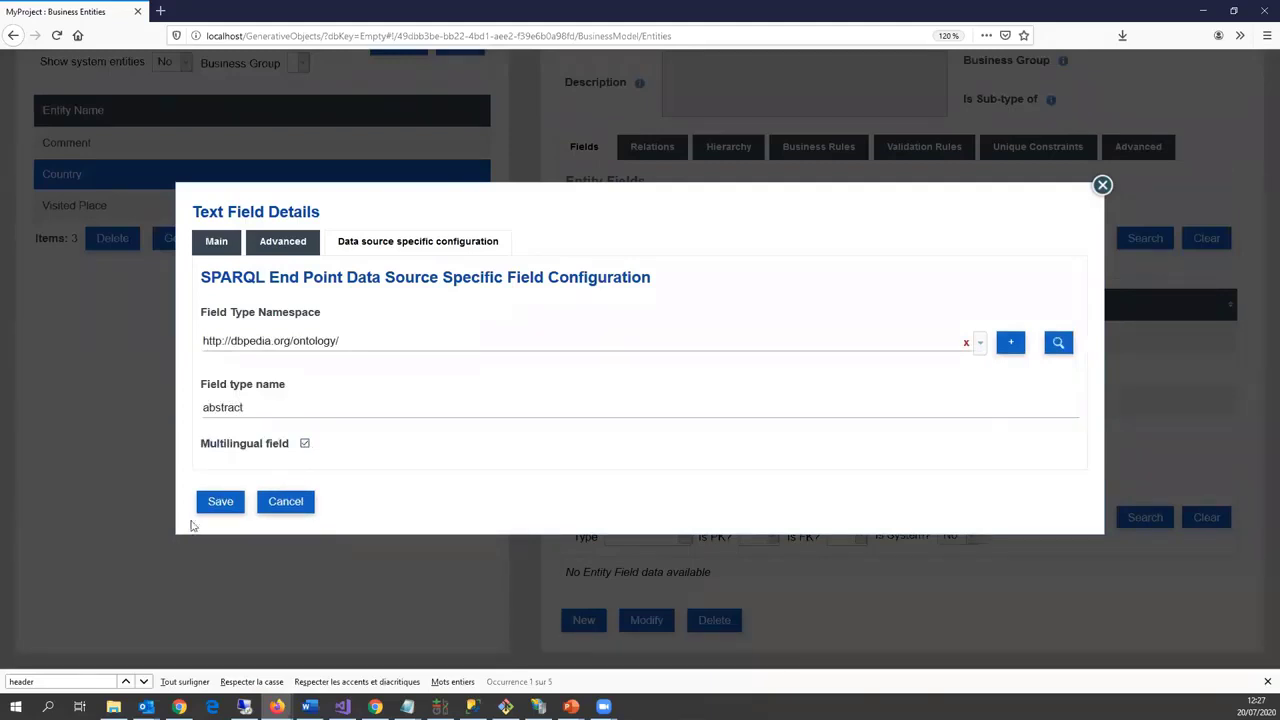
left_click(218, 503)
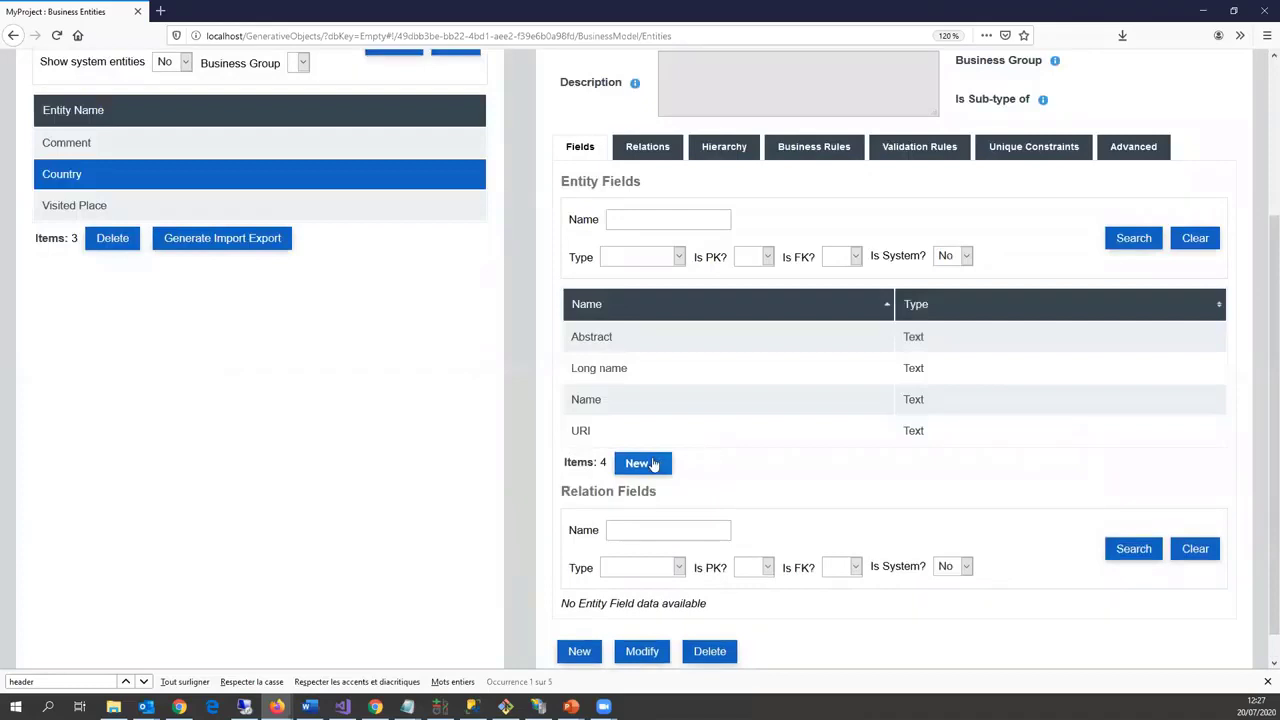
left_click(655, 464)
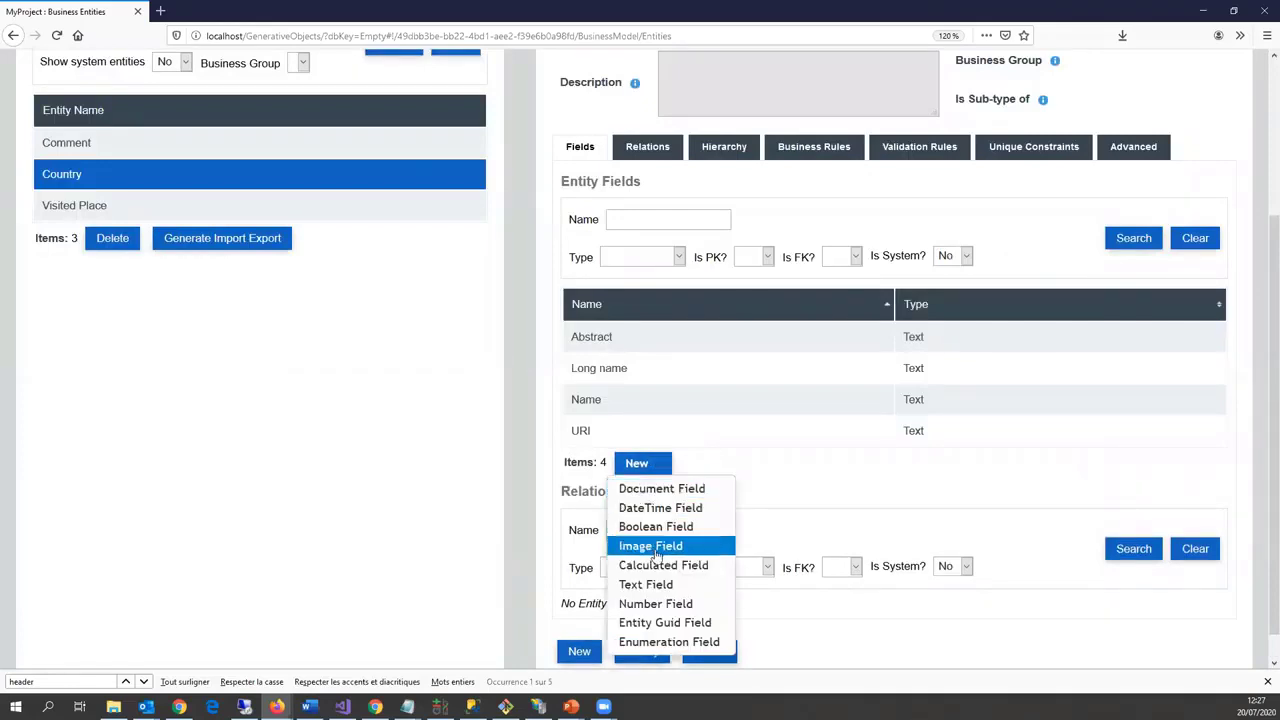
Step: Add an optional Integer number field named 'Population total' to Country
left_click(650, 584)
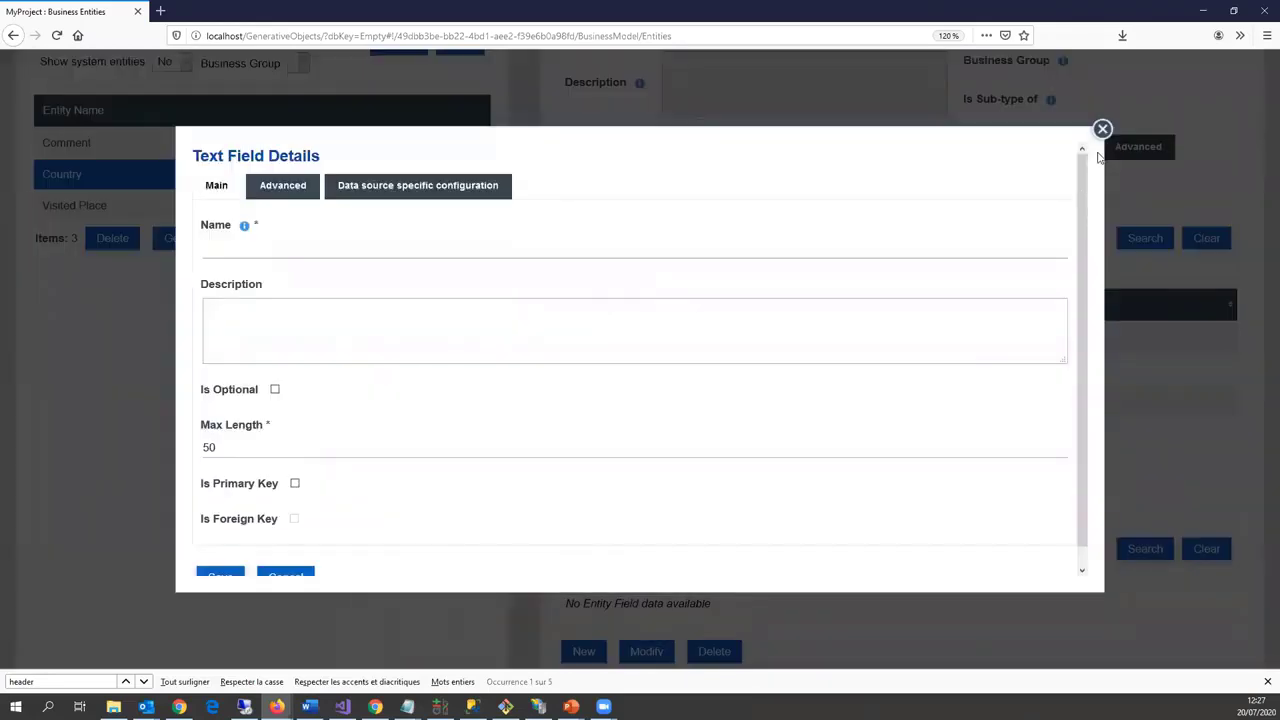
left_click(1102, 129)
left_click(642, 463)
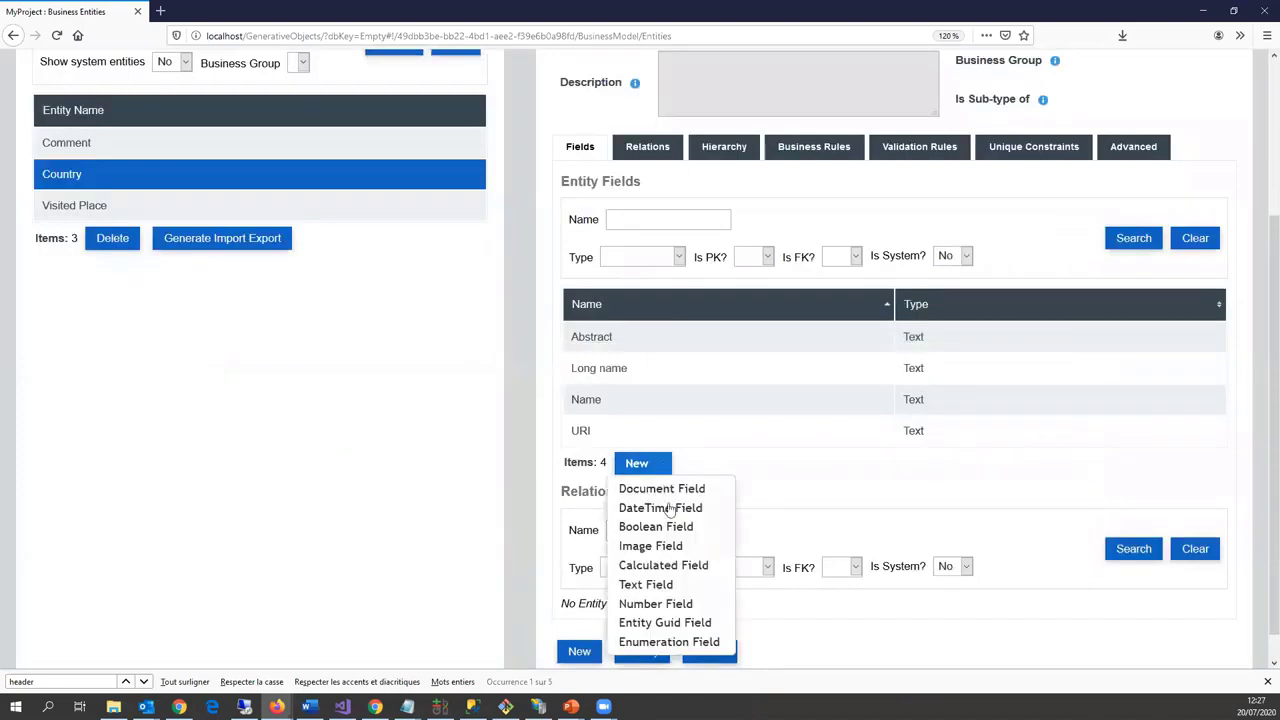
left_click(660, 604)
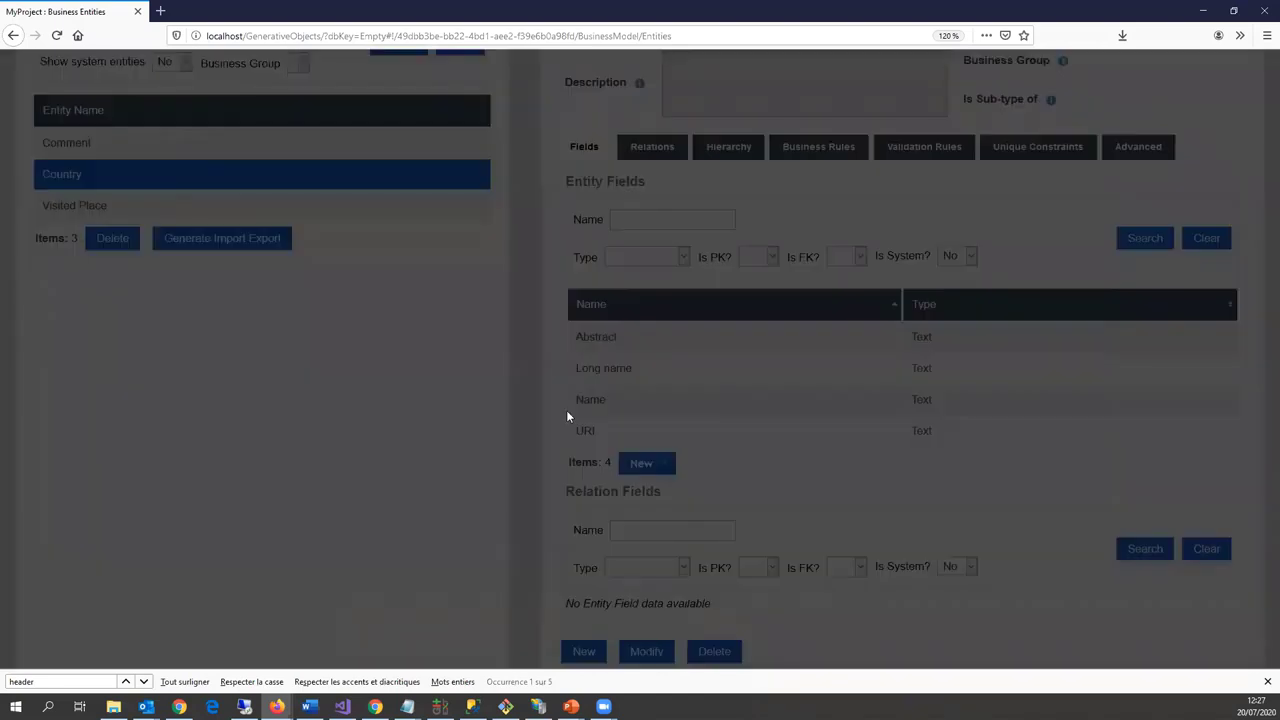
left_click(311, 249)
type("P")
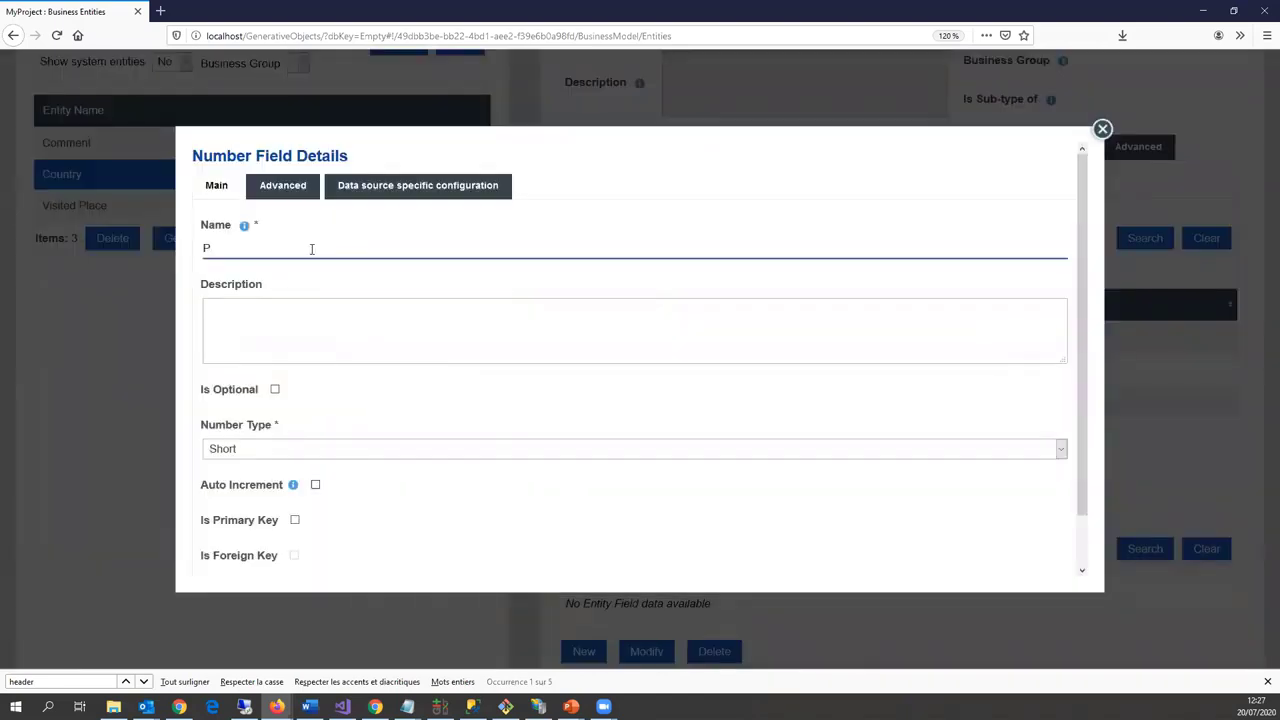
type("opulation total")
left_click(274, 389)
left_click(278, 452)
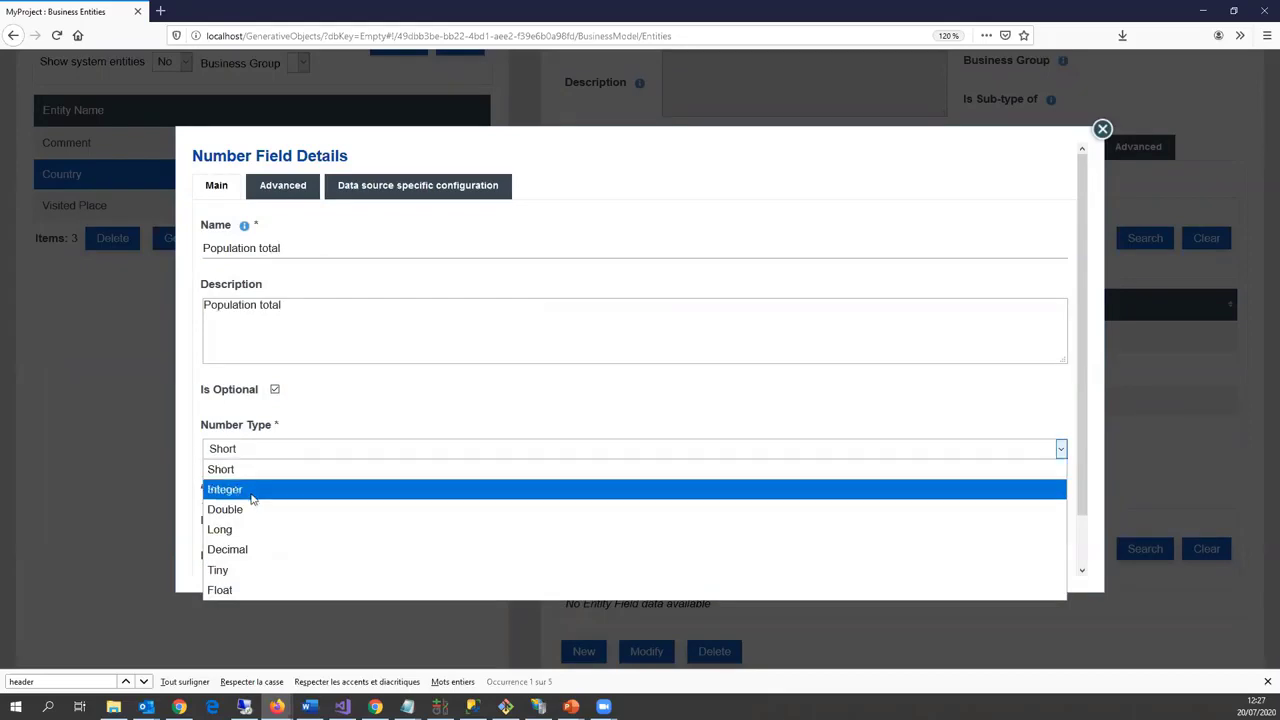
left_click(252, 490)
Step: Map Population total to the DBpedia ontology property populationTotal and save it
left_click(390, 190)
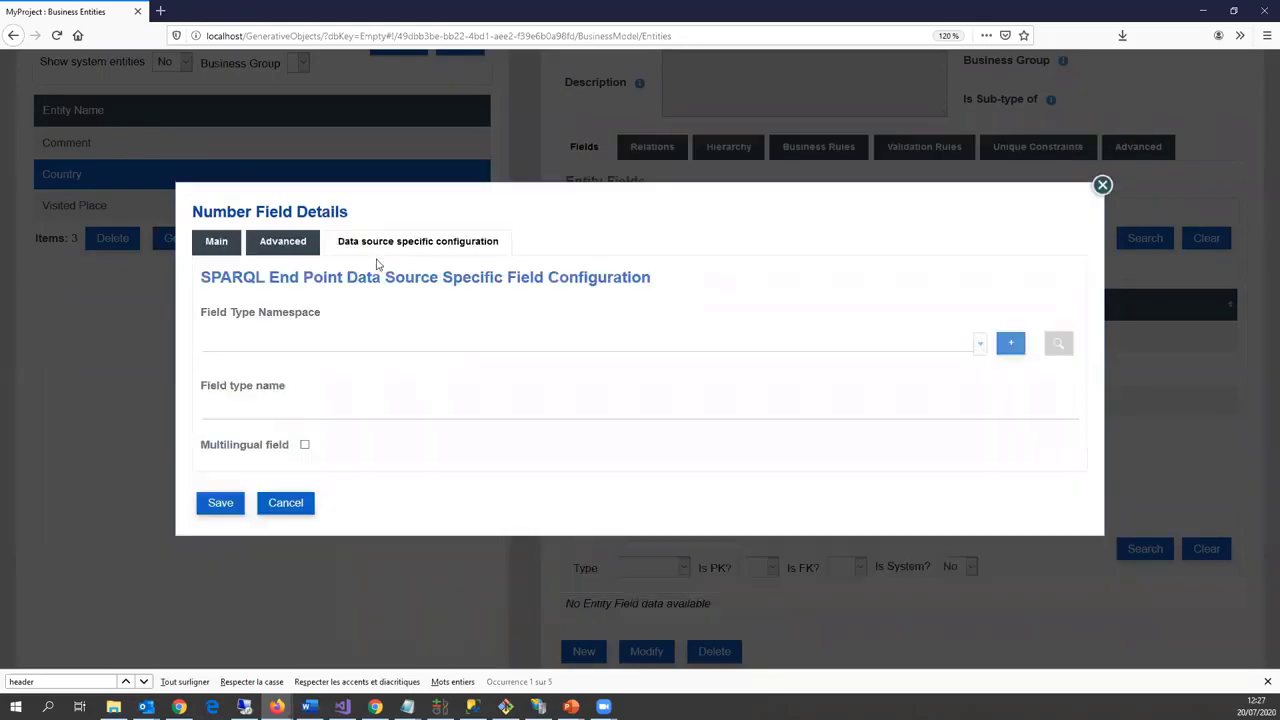
left_click(325, 338)
left_click(365, 388)
left_click(326, 415)
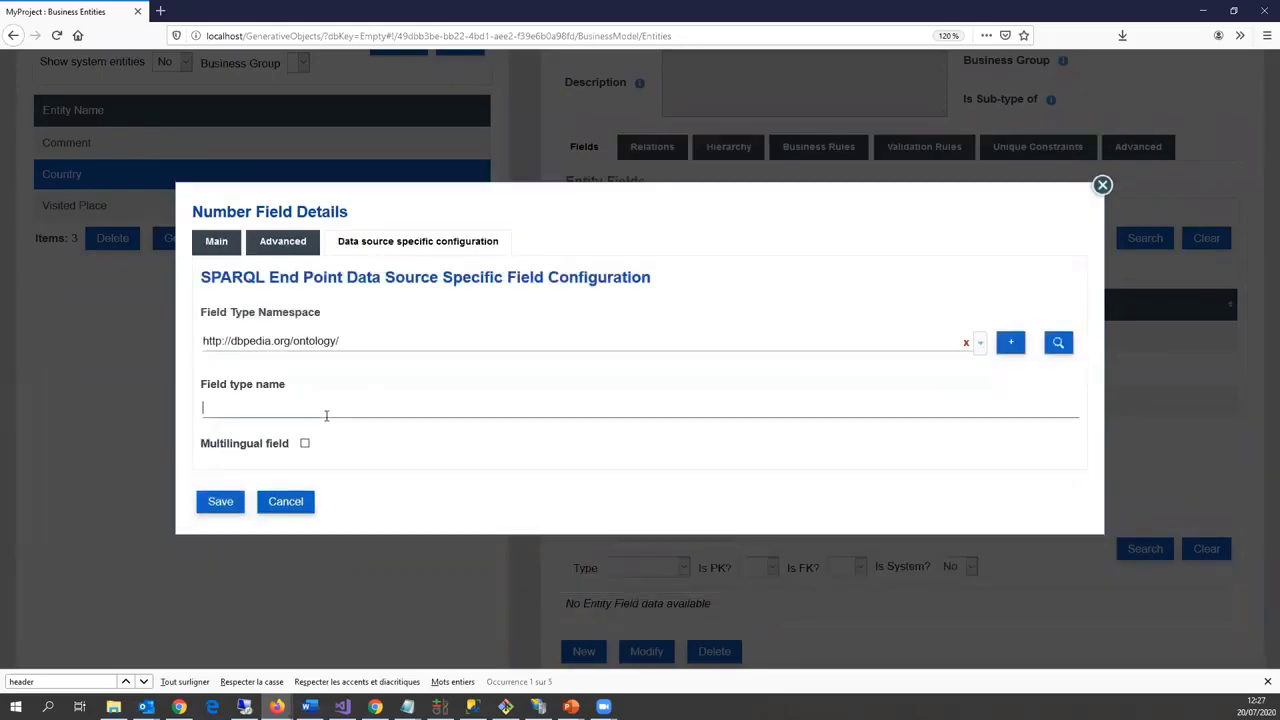
type("long")
type("populatio")
type("nTotal")
left_click(220, 502)
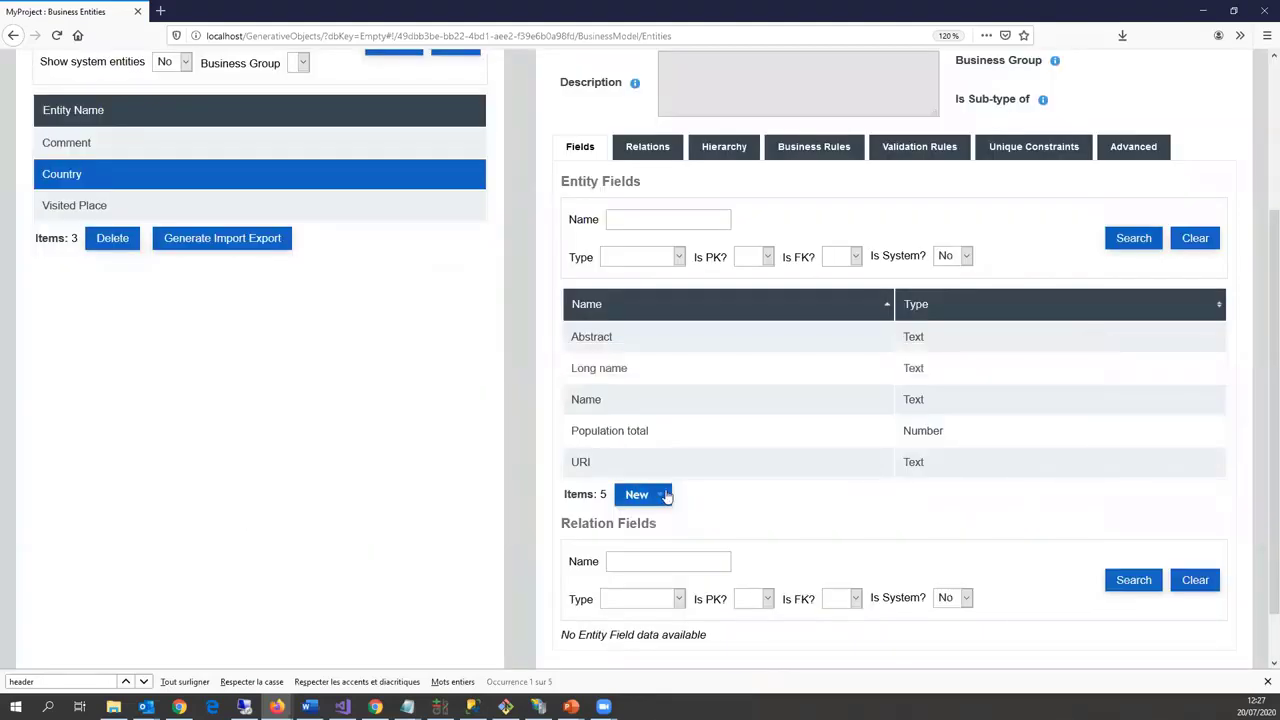
Step: Add an optional 'Thumbnail' text field with max length 300 to Country
left_click(640, 494)
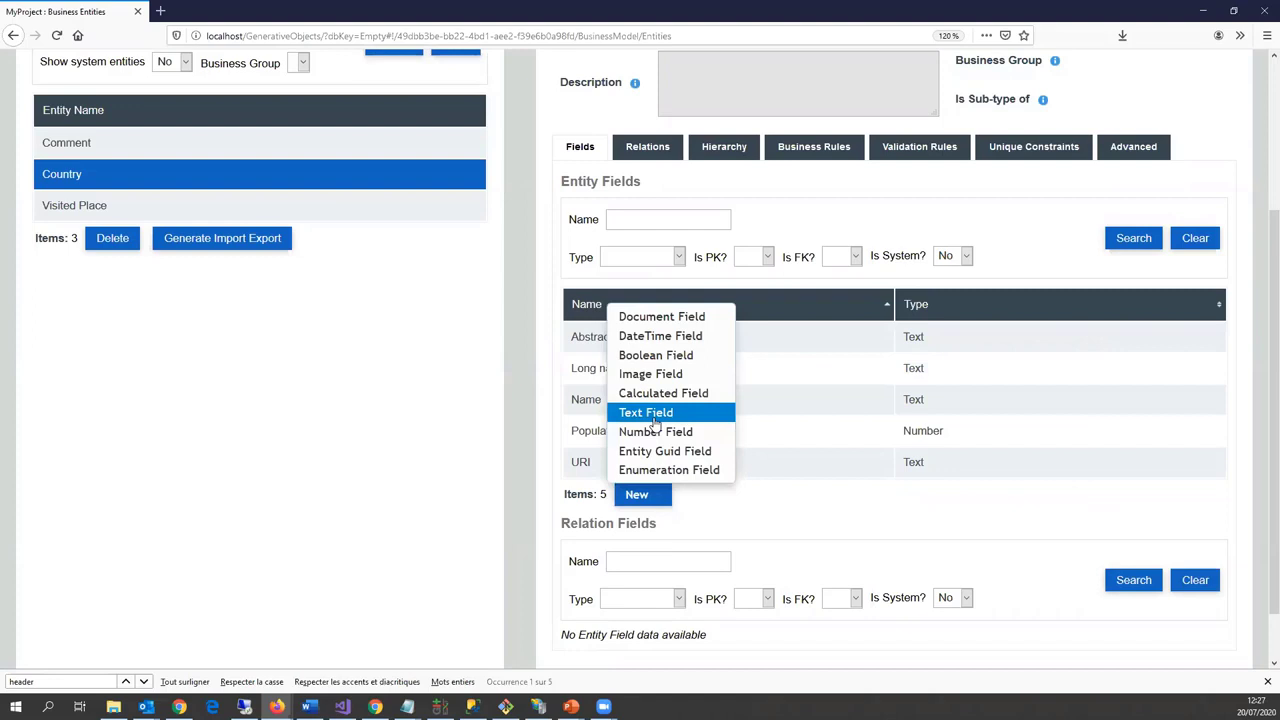
left_click(650, 414)
left_click(253, 247)
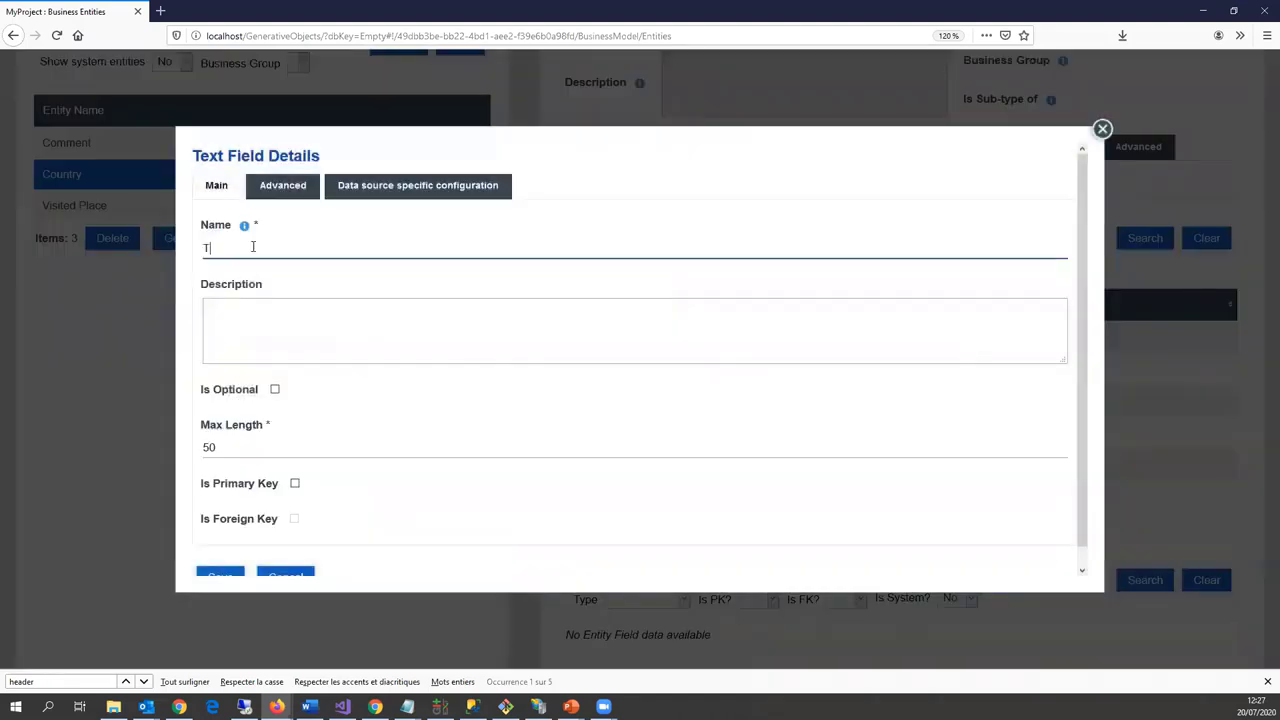
type("Thumbnail")
double_click(229, 449)
type("300")
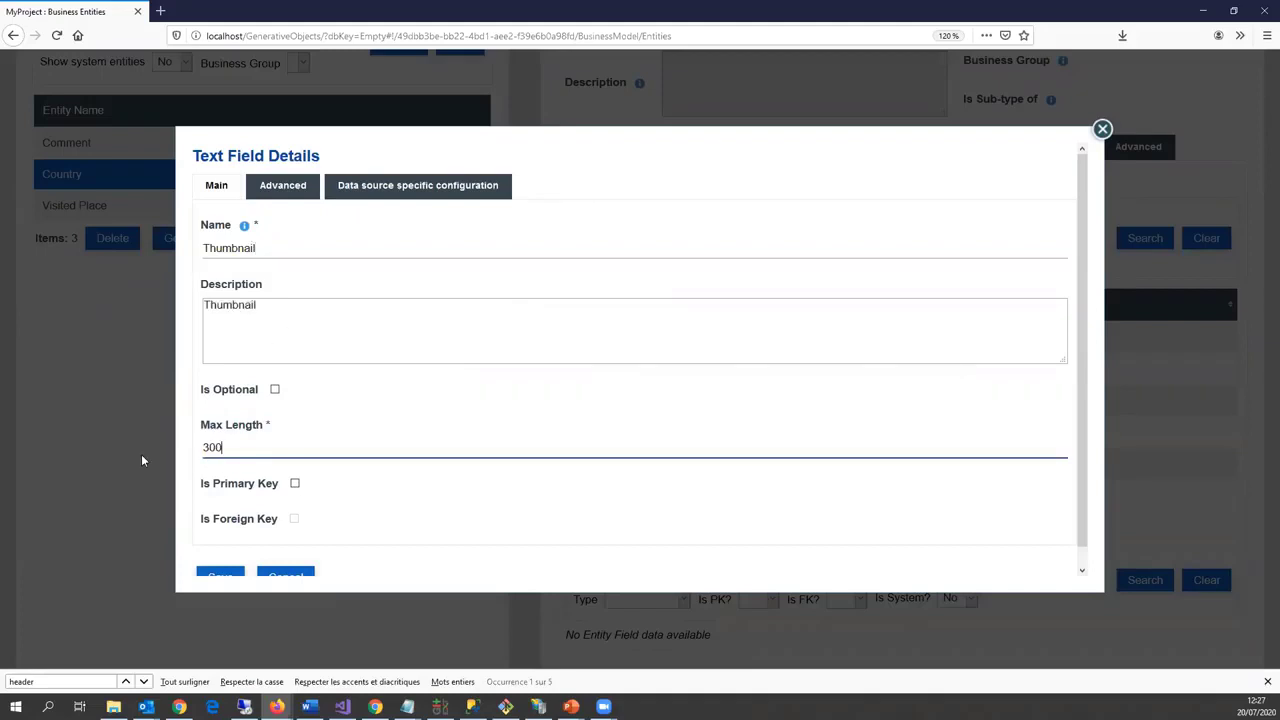
left_click(276, 389)
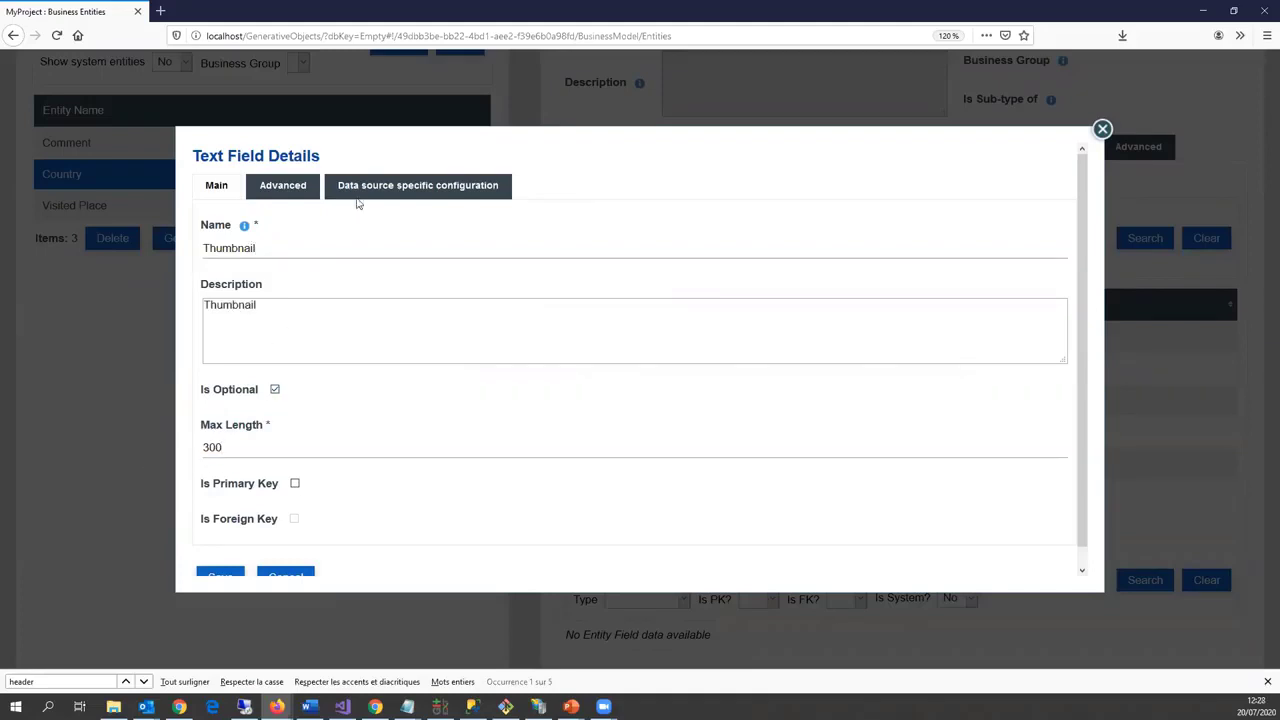
Step: Map Thumbnail to the DBpedia ontology property thumbnail and save the field
left_click(356, 197)
left_click(286, 343)
left_click(300, 381)
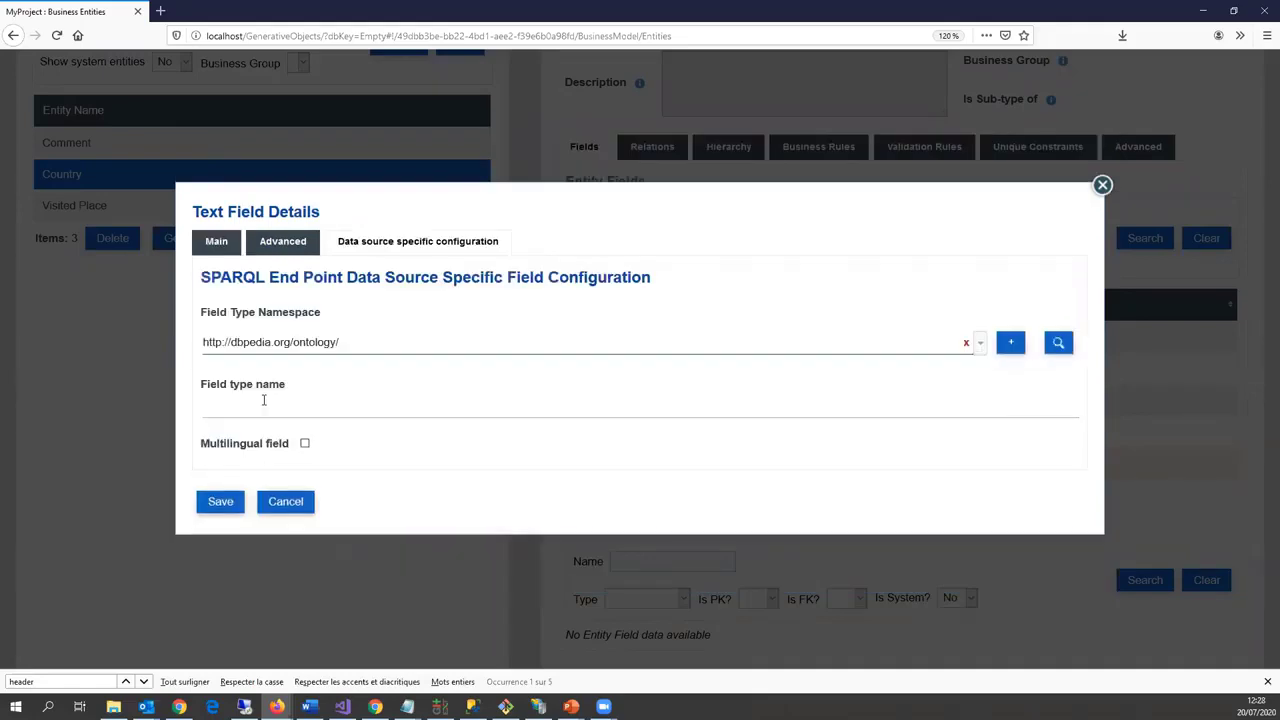
left_click(263, 400)
type("th")
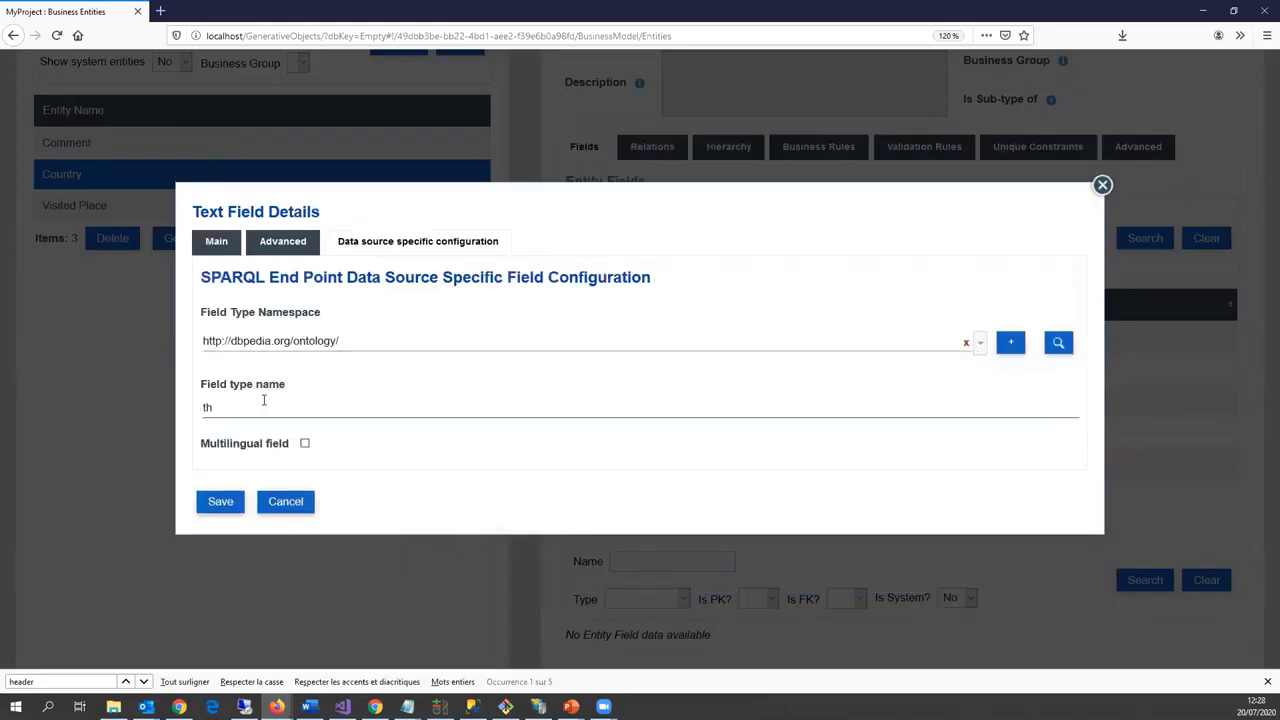
type("umbnail")
left_click(232, 506)
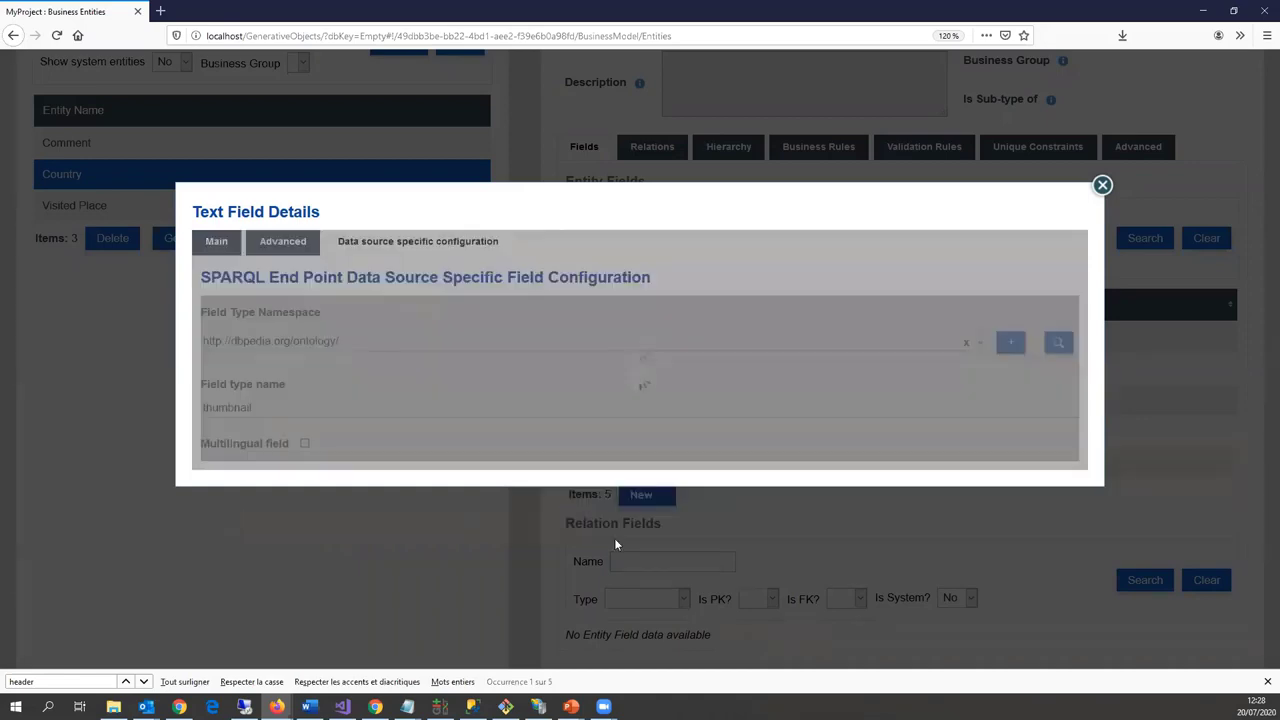
scroll(584, 527, "down", 2)
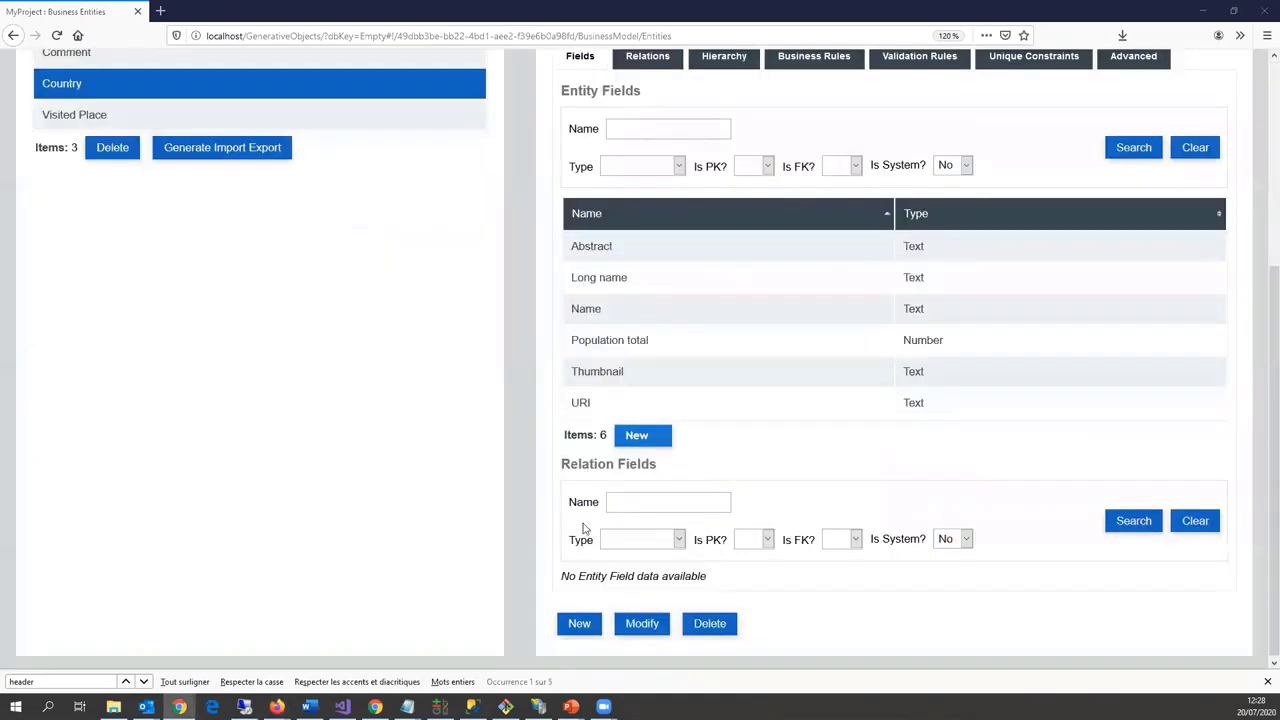
Step: Create a new entity named 'Place' and remove its default database data source
left_click(579, 623)
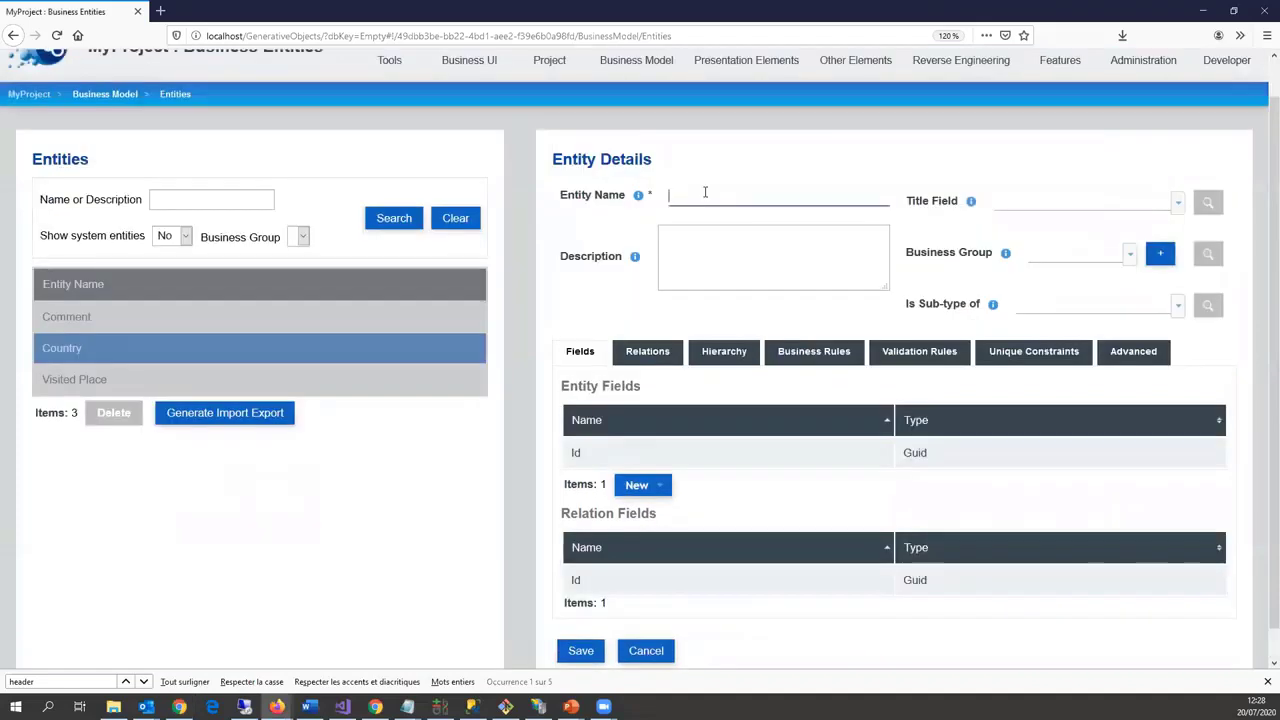
type("Place")
scroll(1057, 386, "down", 1)
left_click(1130, 322)
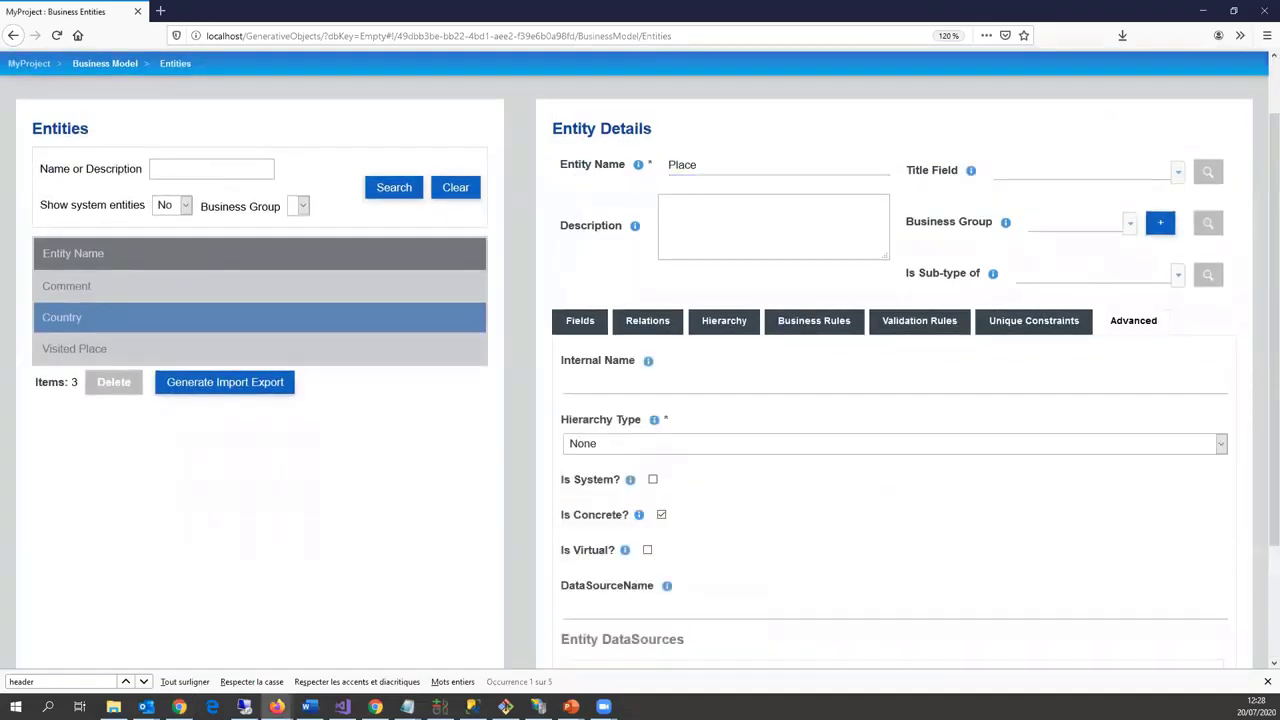
scroll(664, 610, "down", 3)
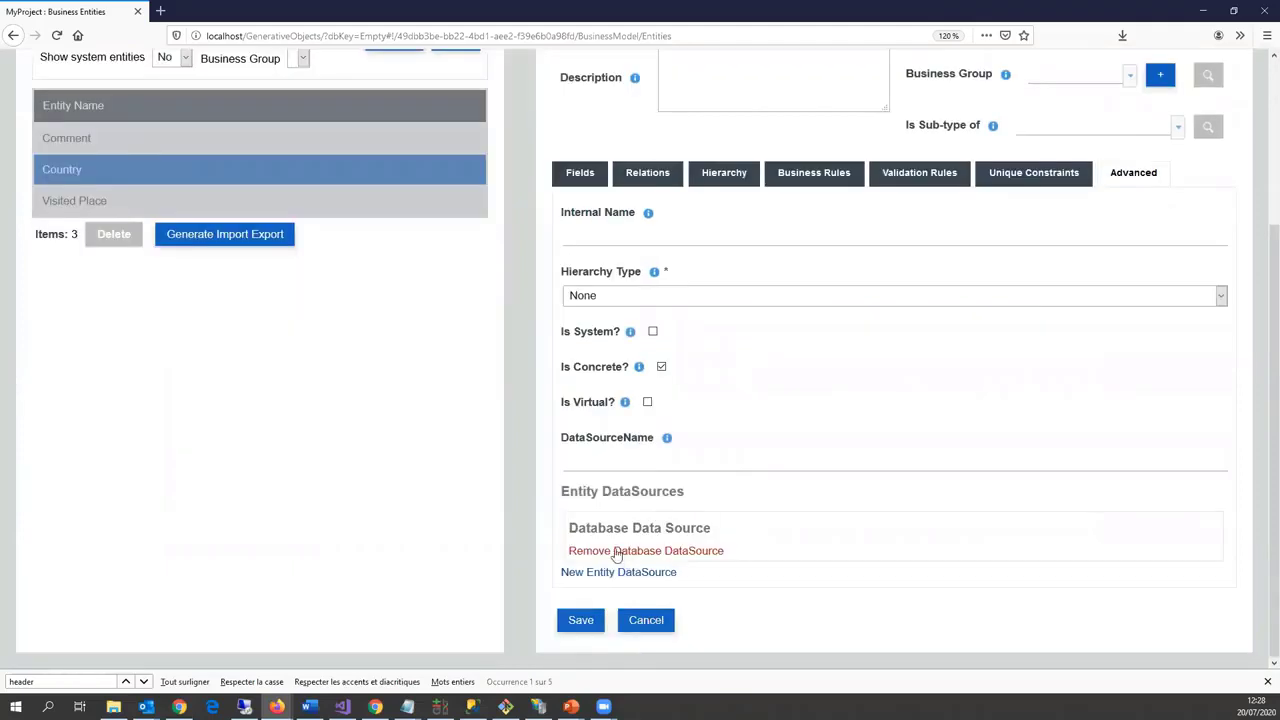
left_click(625, 551)
left_click(615, 572)
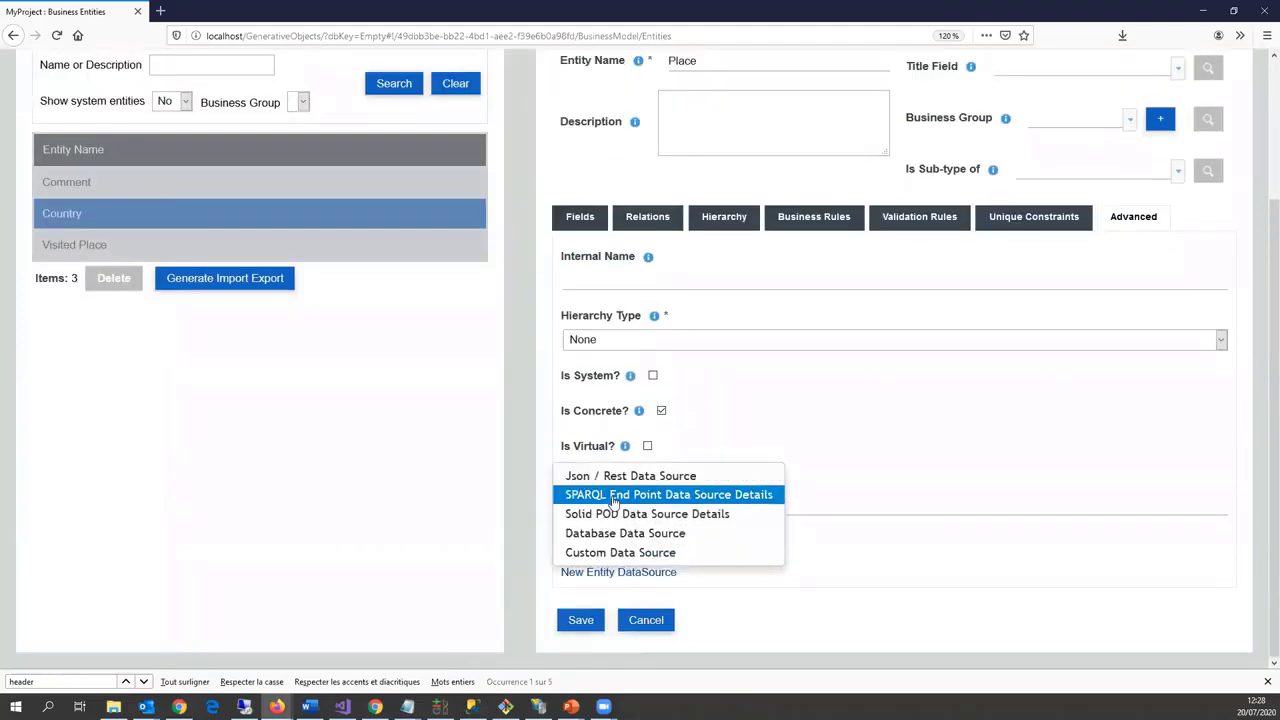
left_click(615, 494)
scroll(650, 500, "down", 3)
scroll(645, 505, "down", 2)
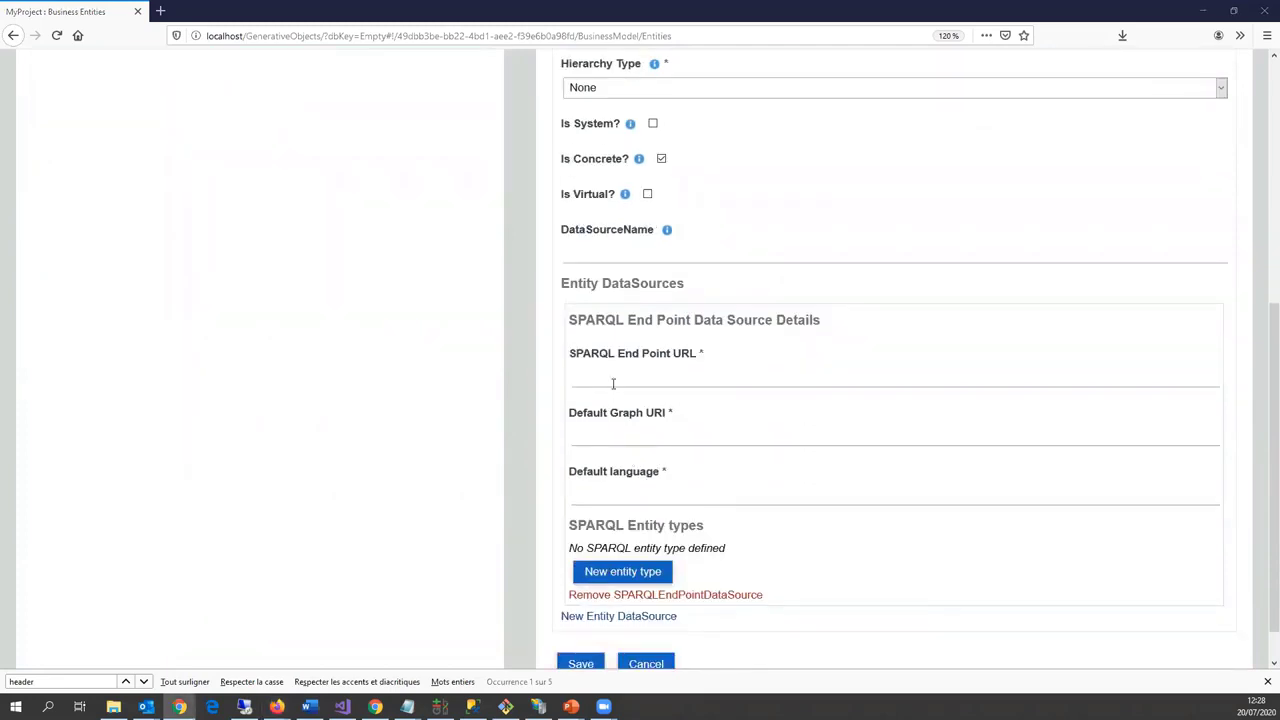
type("en")
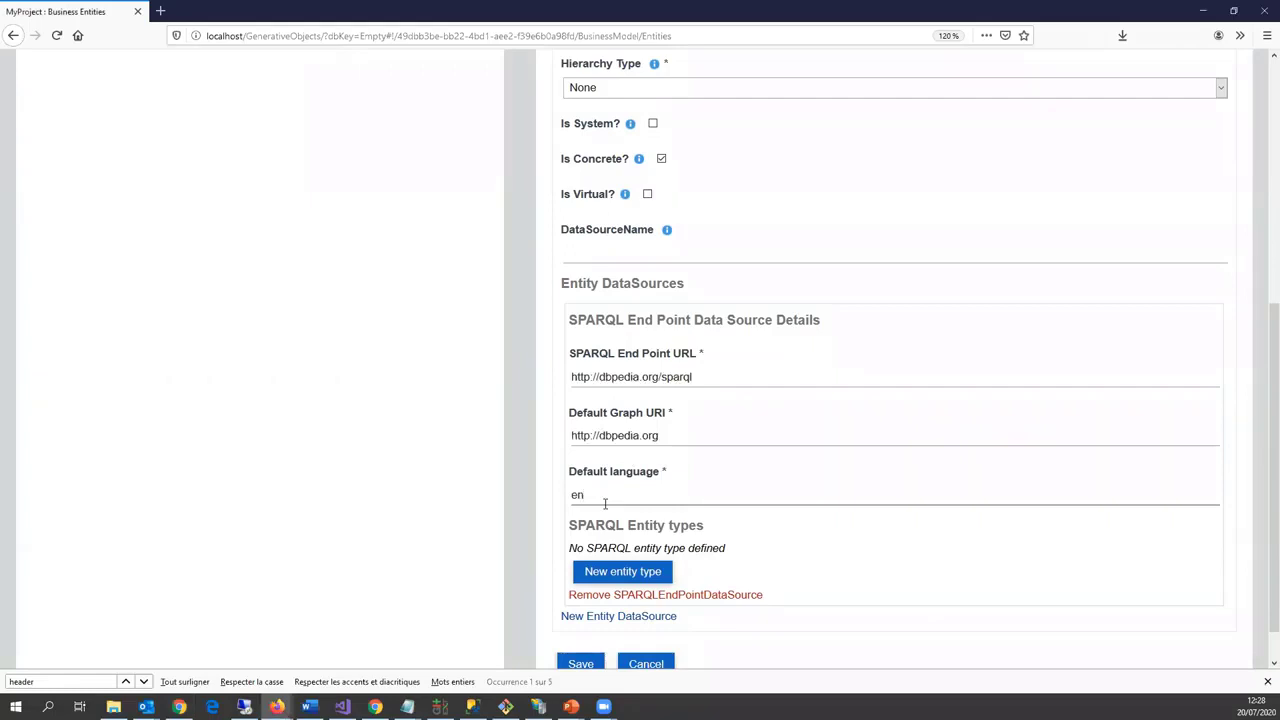
scroll(605, 503, "down", 1)
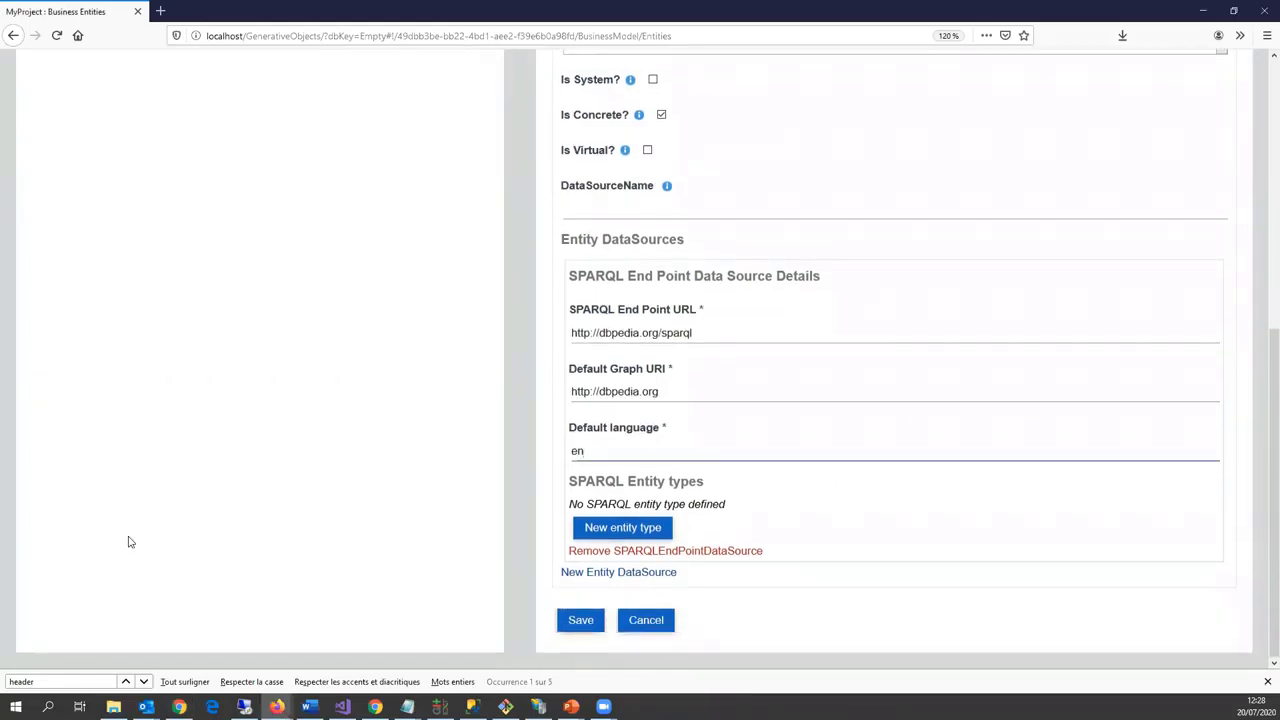
Step: Add Monument from the DBpedia ontology namespace as a SPARQL entity type
left_click(646, 529)
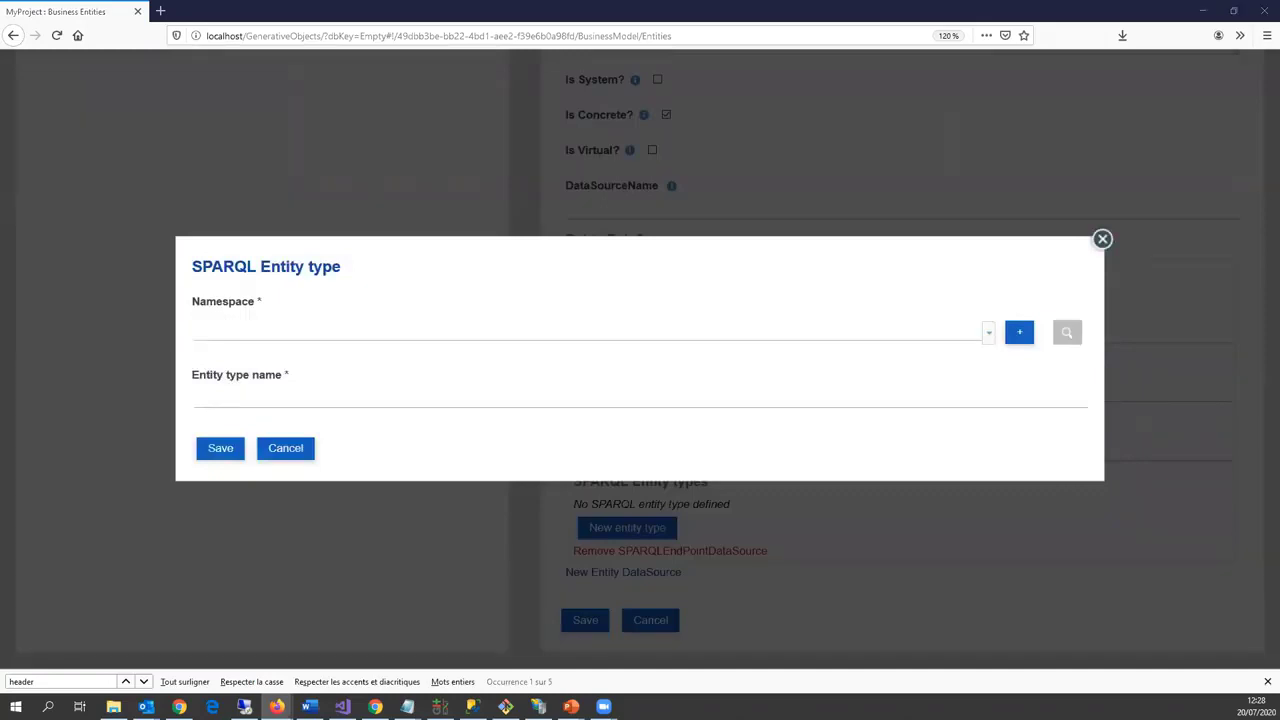
left_click(179, 707)
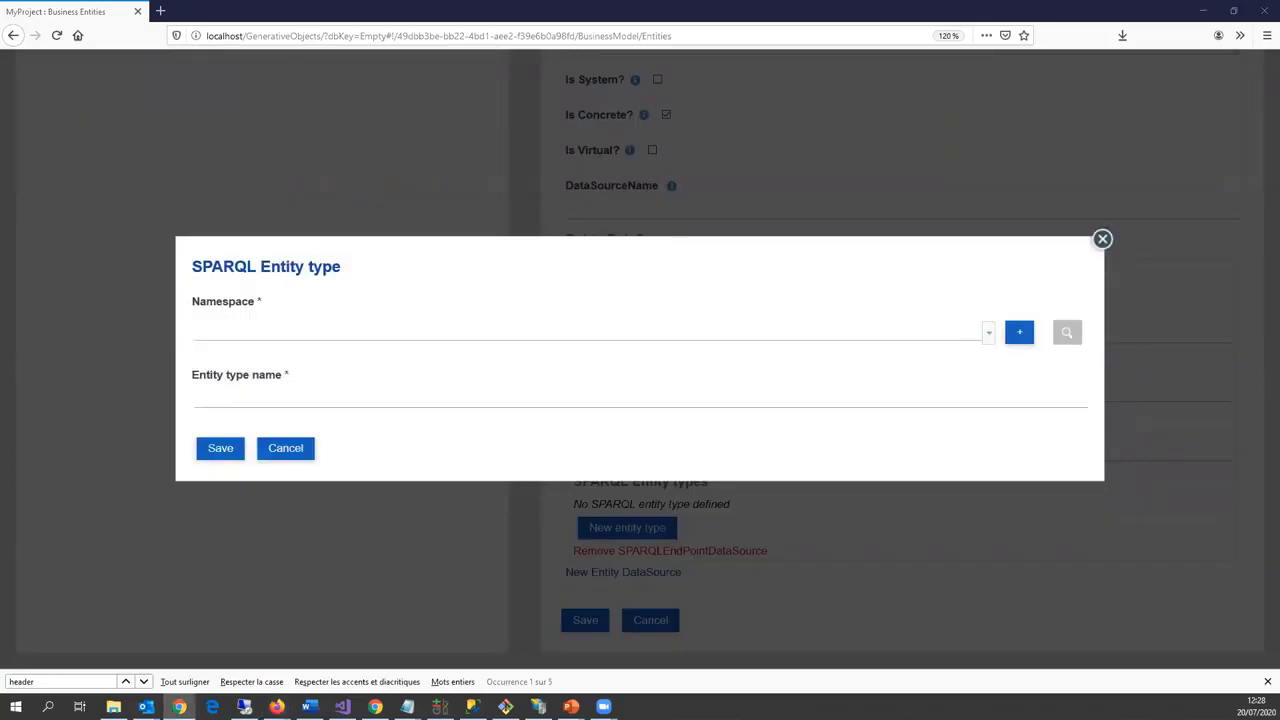
left_click(257, 337)
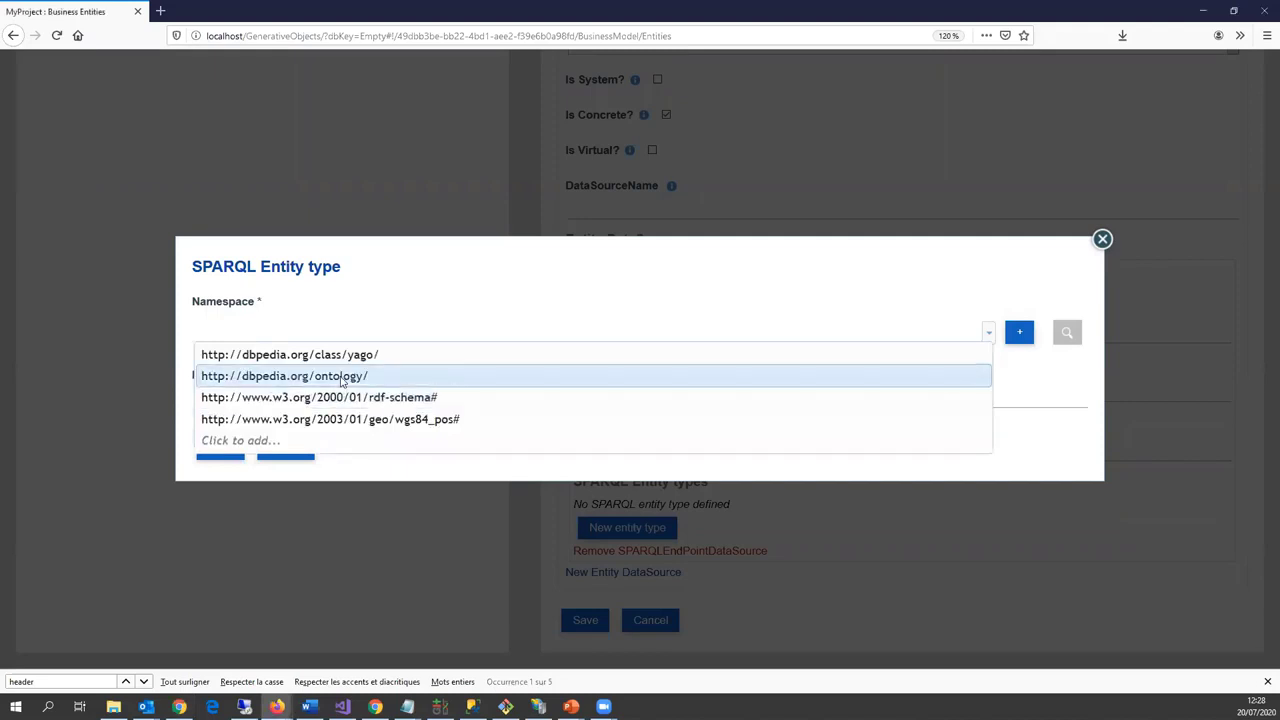
left_click(338, 377)
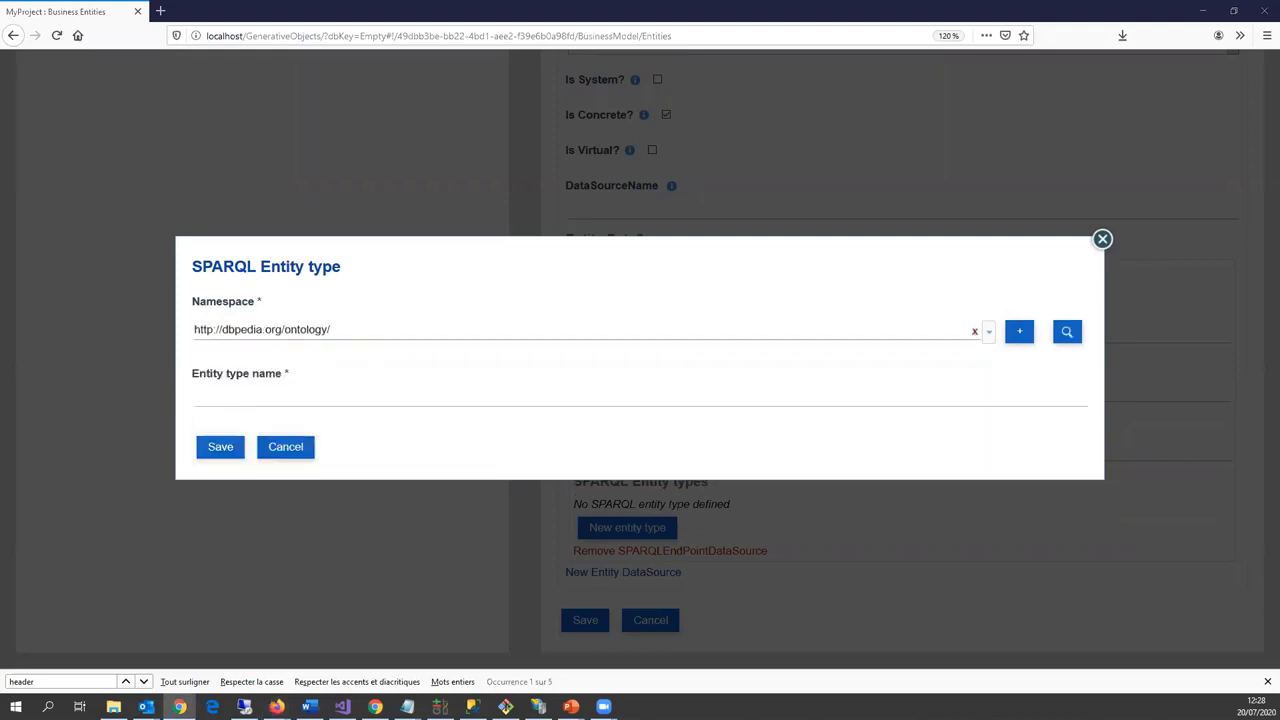
left_click(302, 398)
type("Monument")
left_click(206, 446)
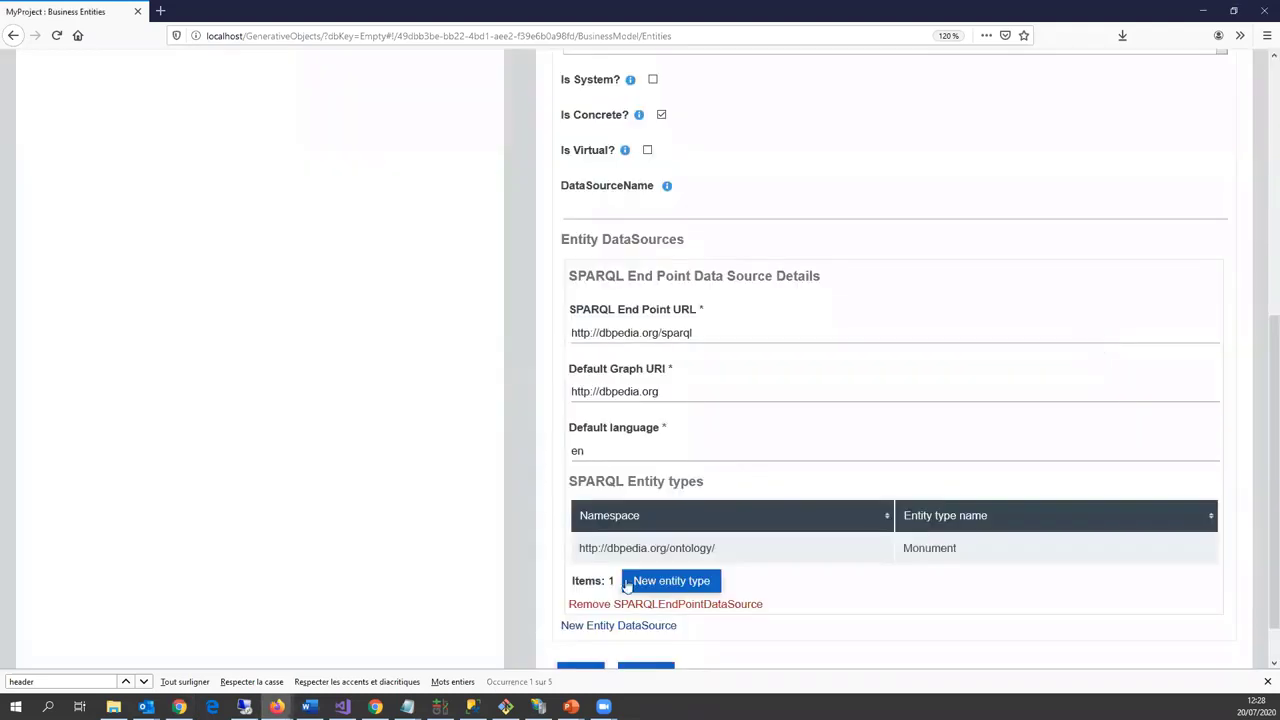
scroll(626, 580, "down", 1)
Step: Add NaturalPlace from the DBpedia ontology namespace as an entity type
left_click(663, 527)
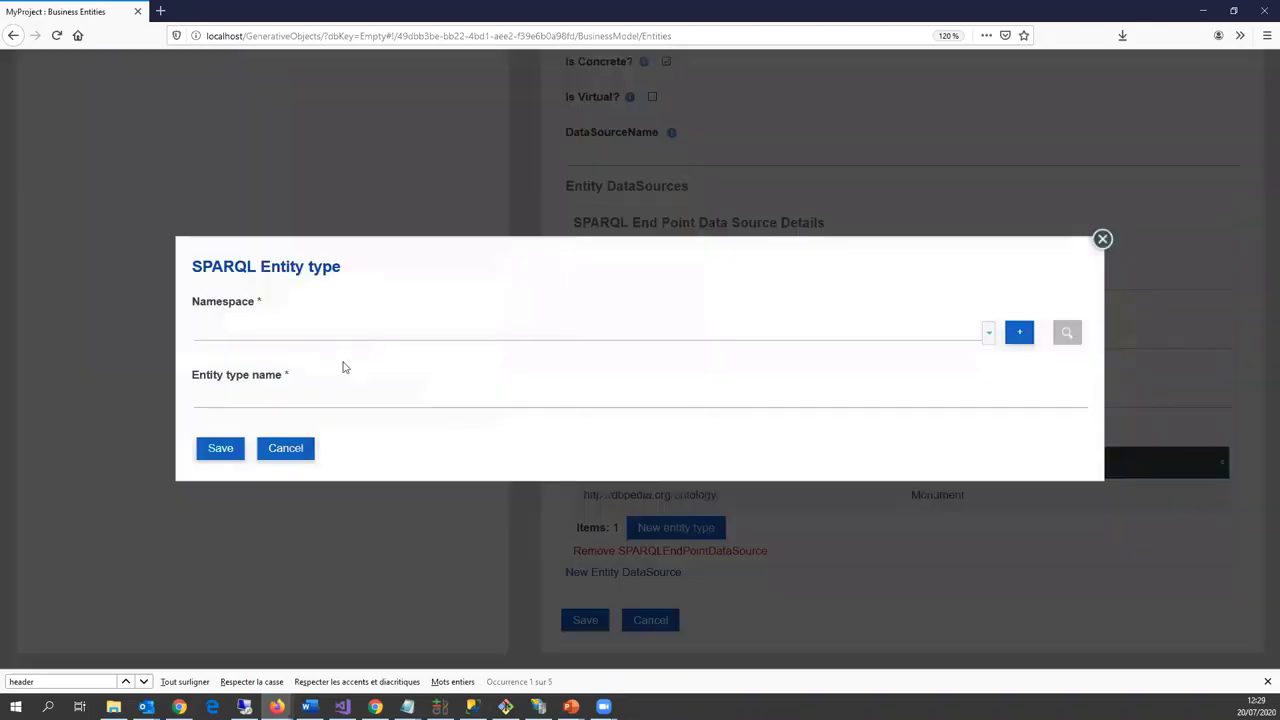
left_click(343, 335)
key("Return")
key("alt+Tab")
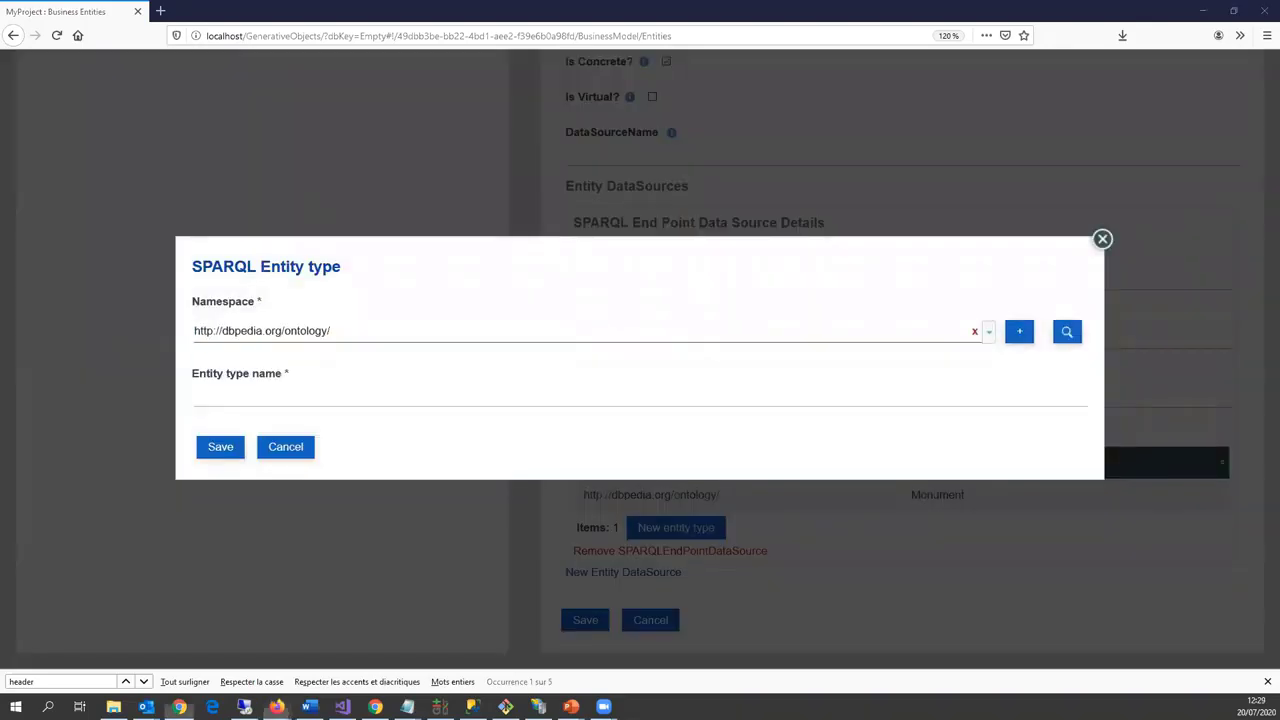
left_click(216, 403)
type("NaturalPlace")
left_click(216, 448)
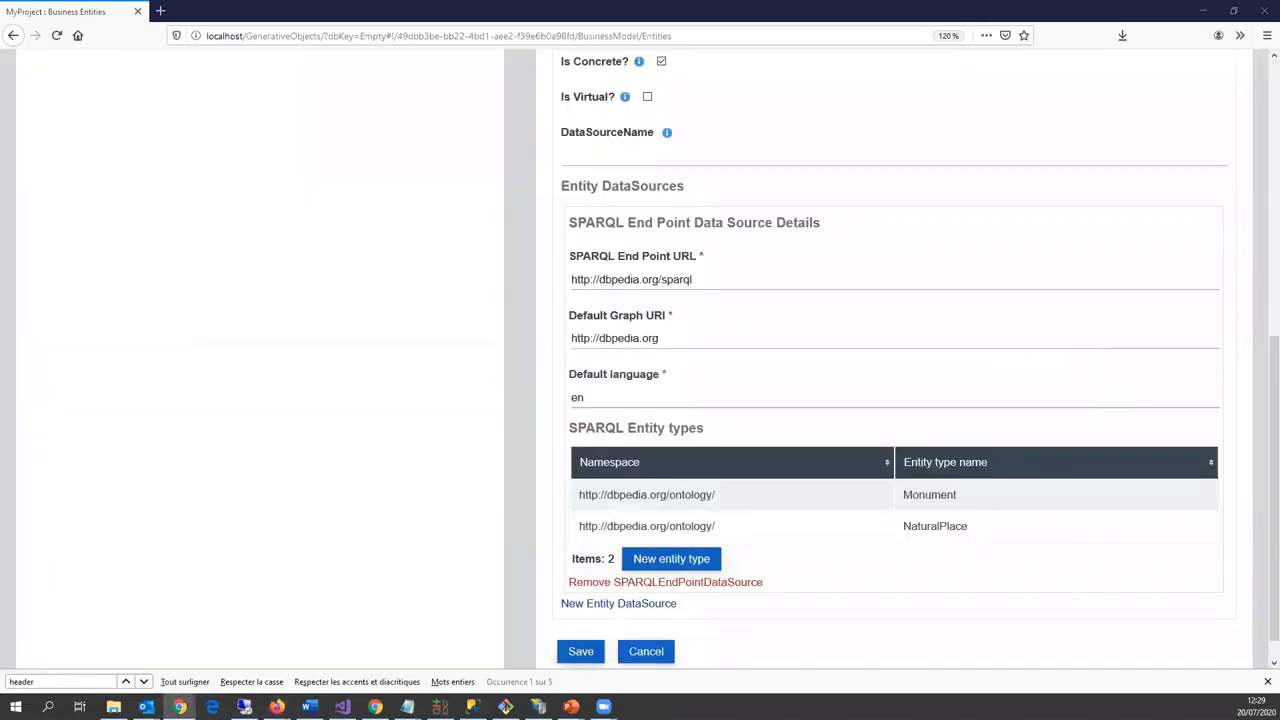
Step: Add HistoricPlace from the DBpedia ontology namespace as an entity type
left_click(648, 565)
left_click(256, 333)
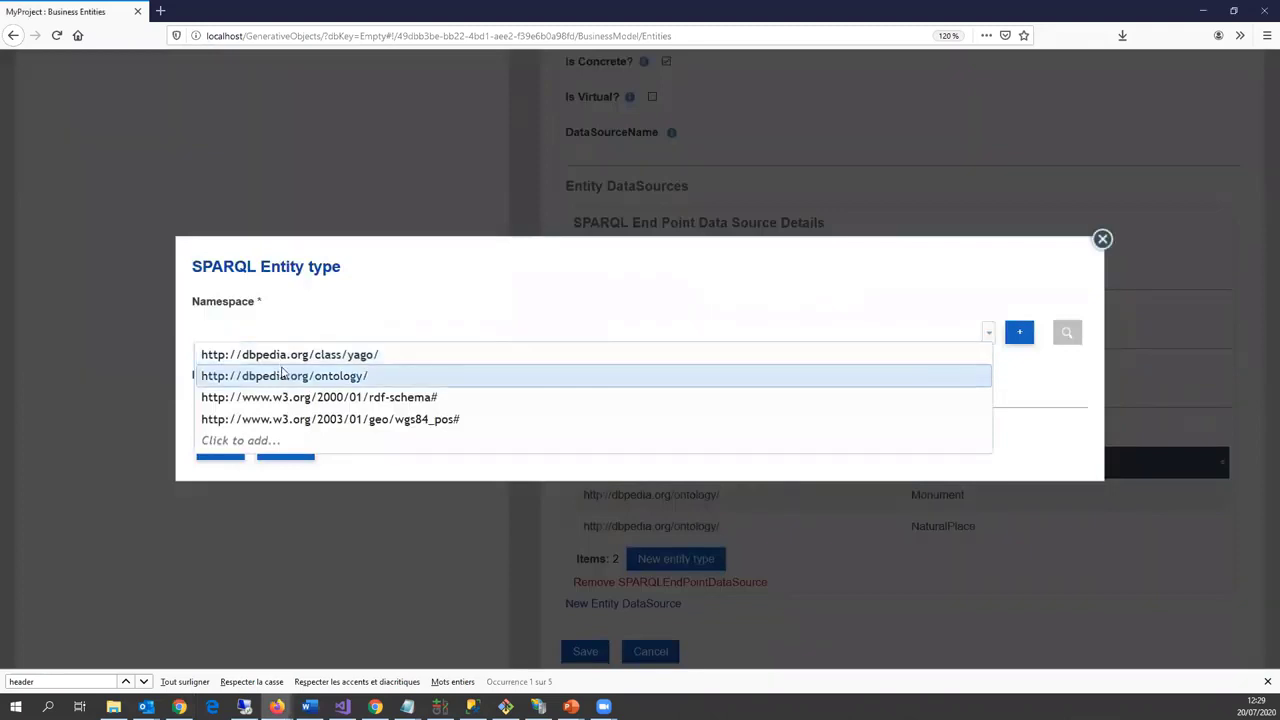
left_click(257, 371)
left_click(258, 399)
type("HistoricPlace")
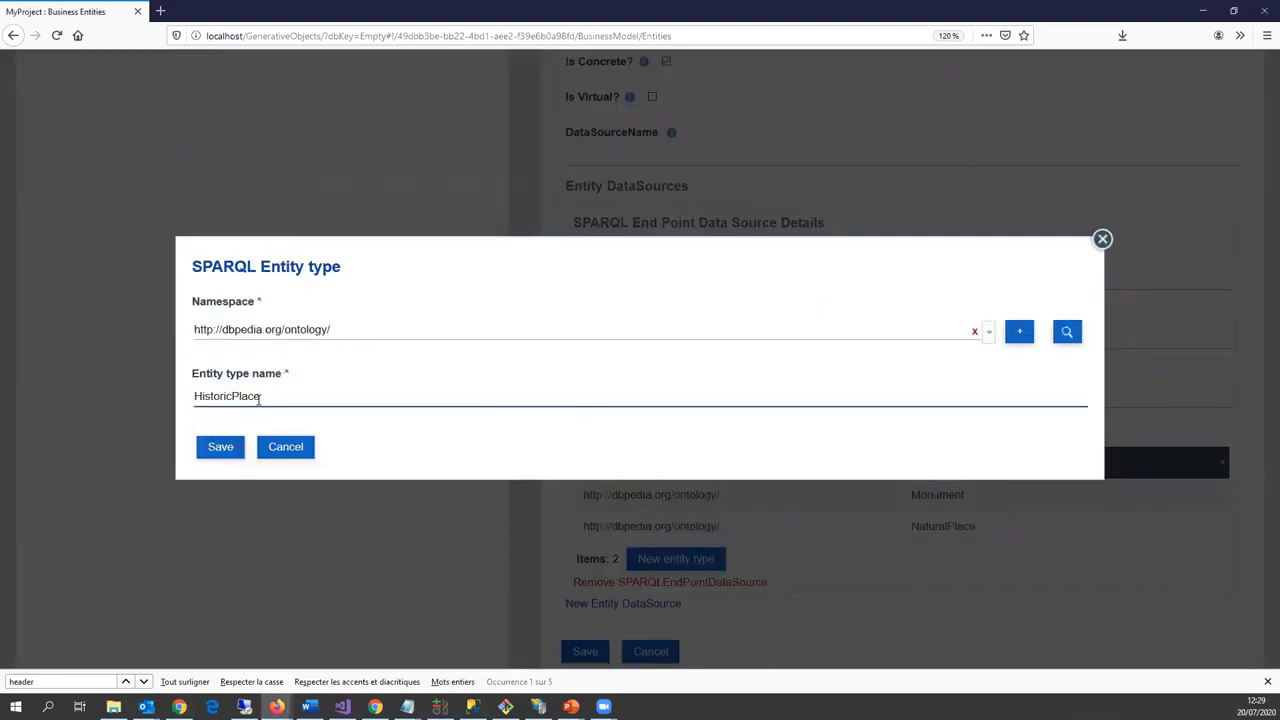
left_click(217, 451)
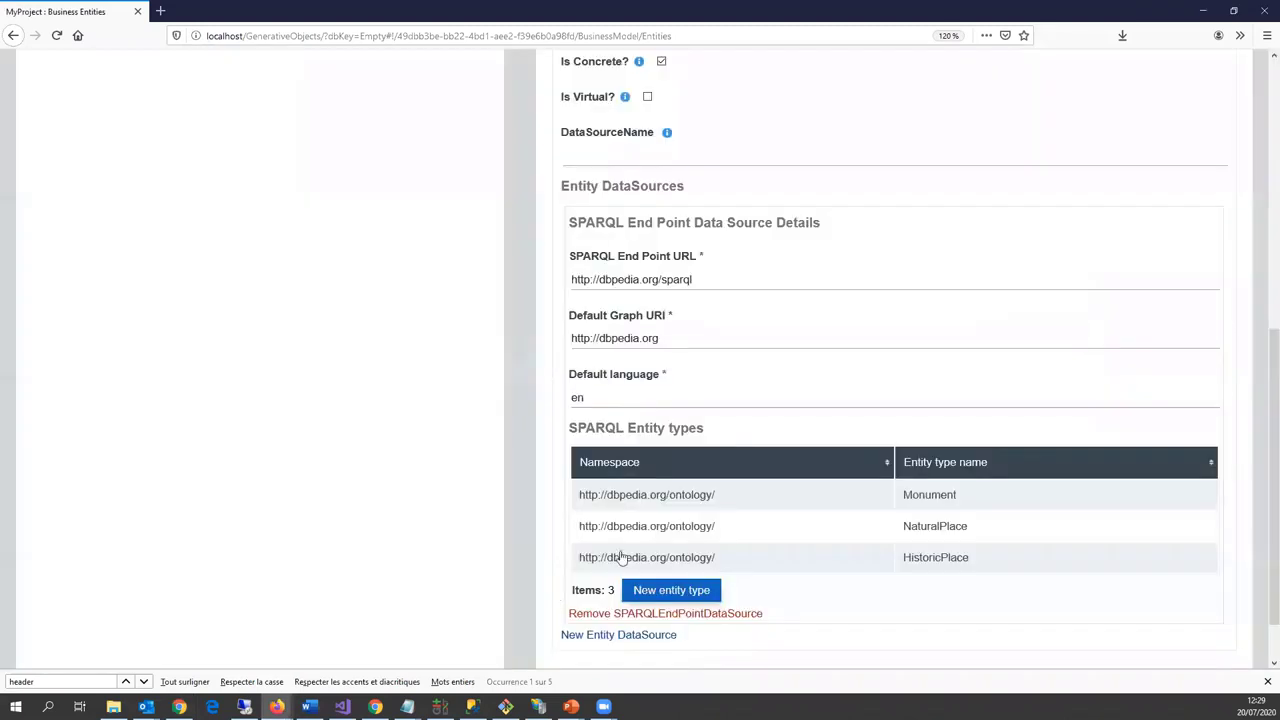
scroll(622, 558, "down", 1)
Step: Add Garden from the DBpedia ontology namespace as a SPARQL entity type
left_click(647, 529)
left_click(297, 333)
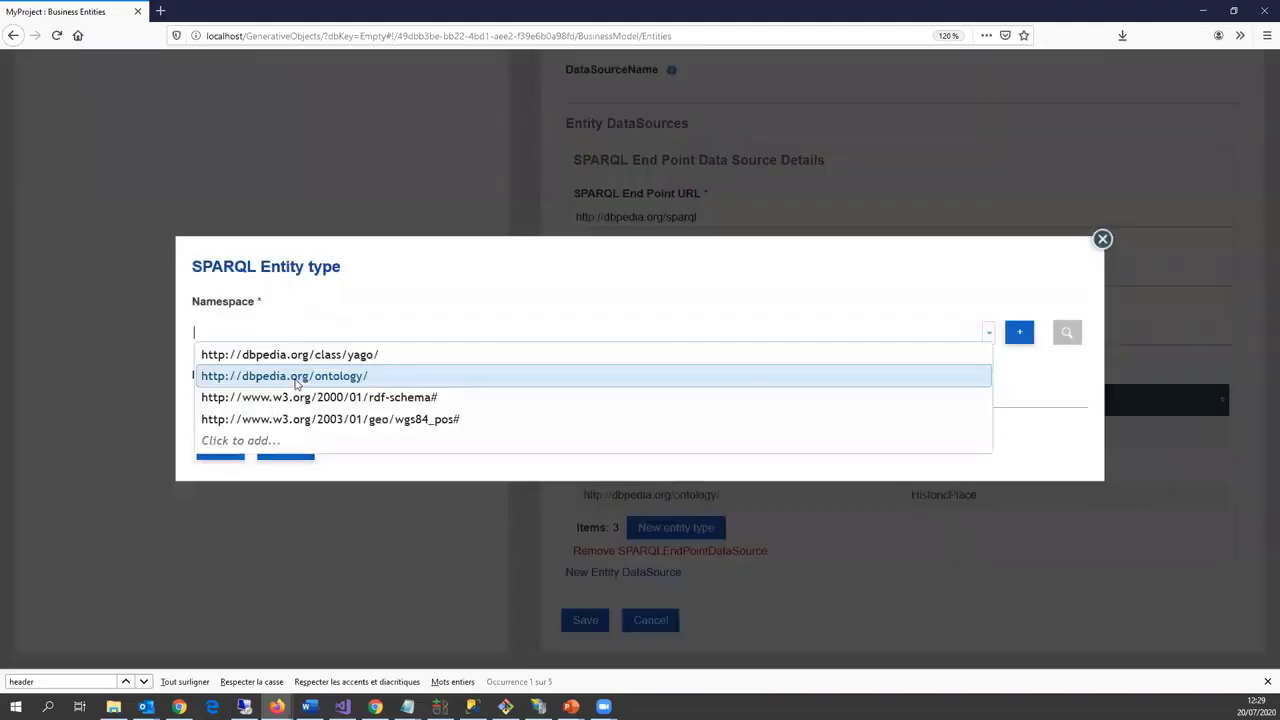
left_click(297, 378)
key("alt+Tab")
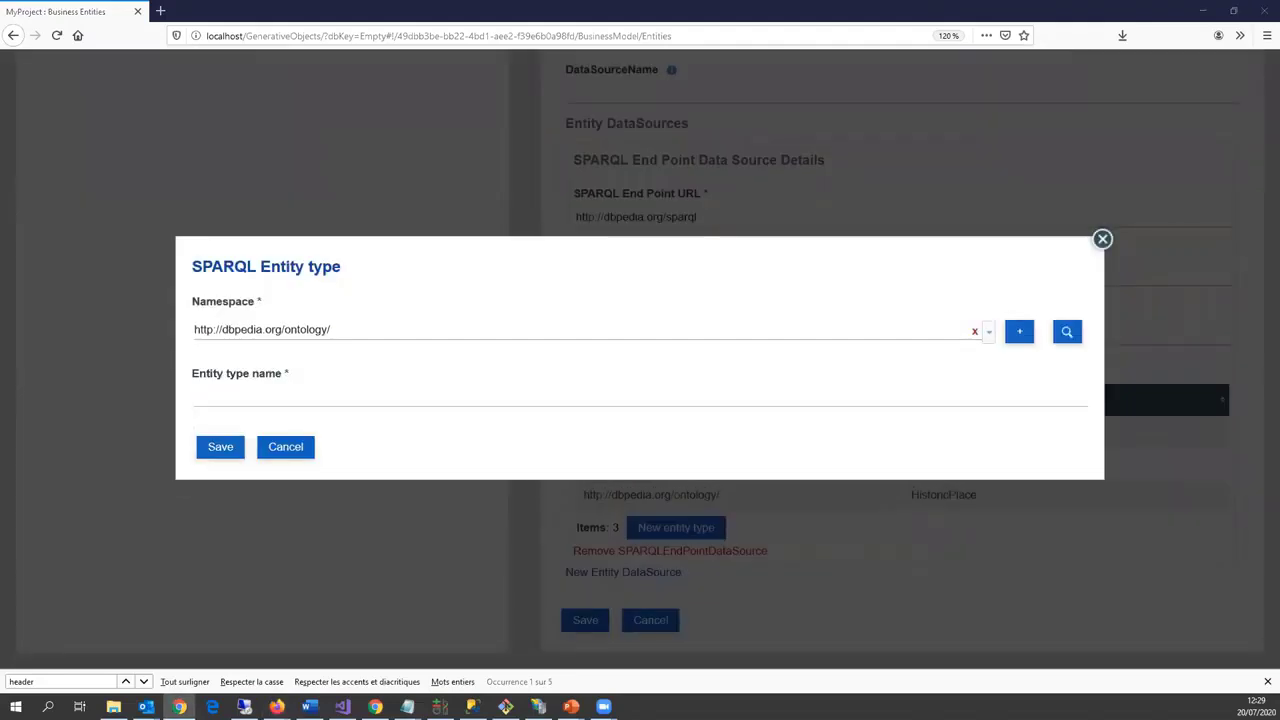
left_click(268, 401)
type("Garden")
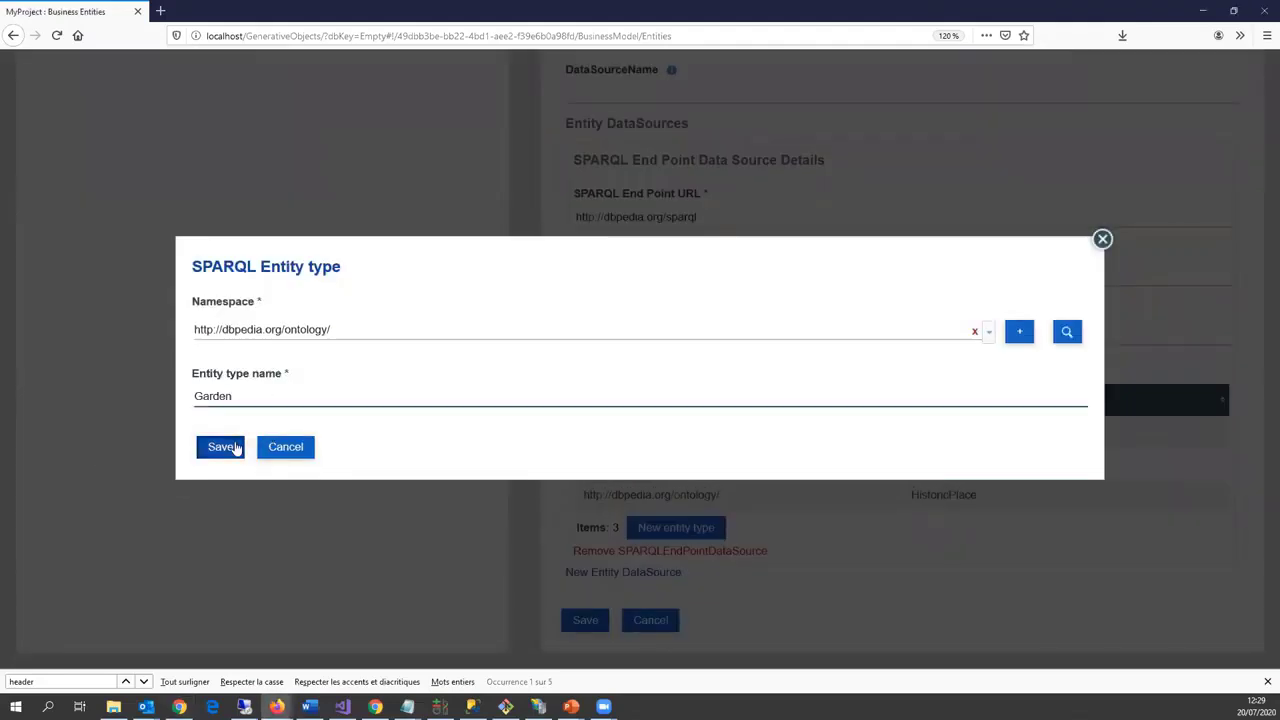
left_click(231, 449)
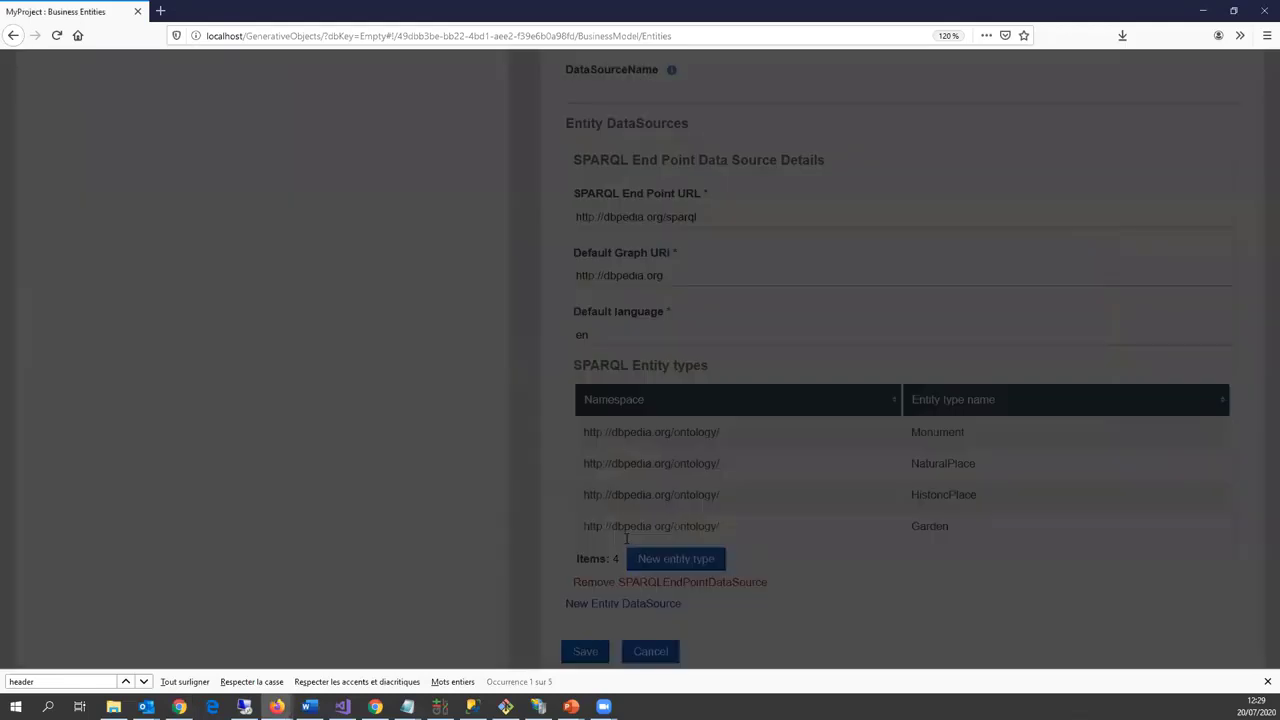
Step: Add Cemetery from the DBpedia ontology namespace as an entity type
left_click(640, 558)
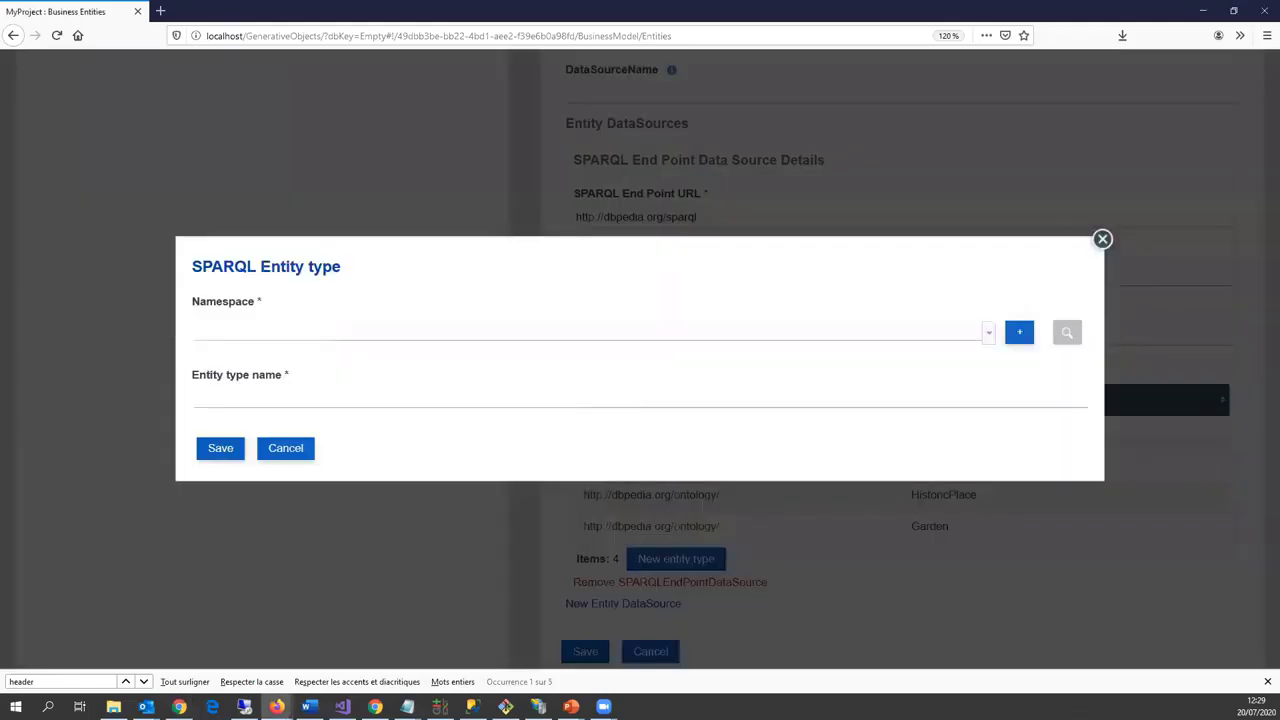
key("alt+Tab")
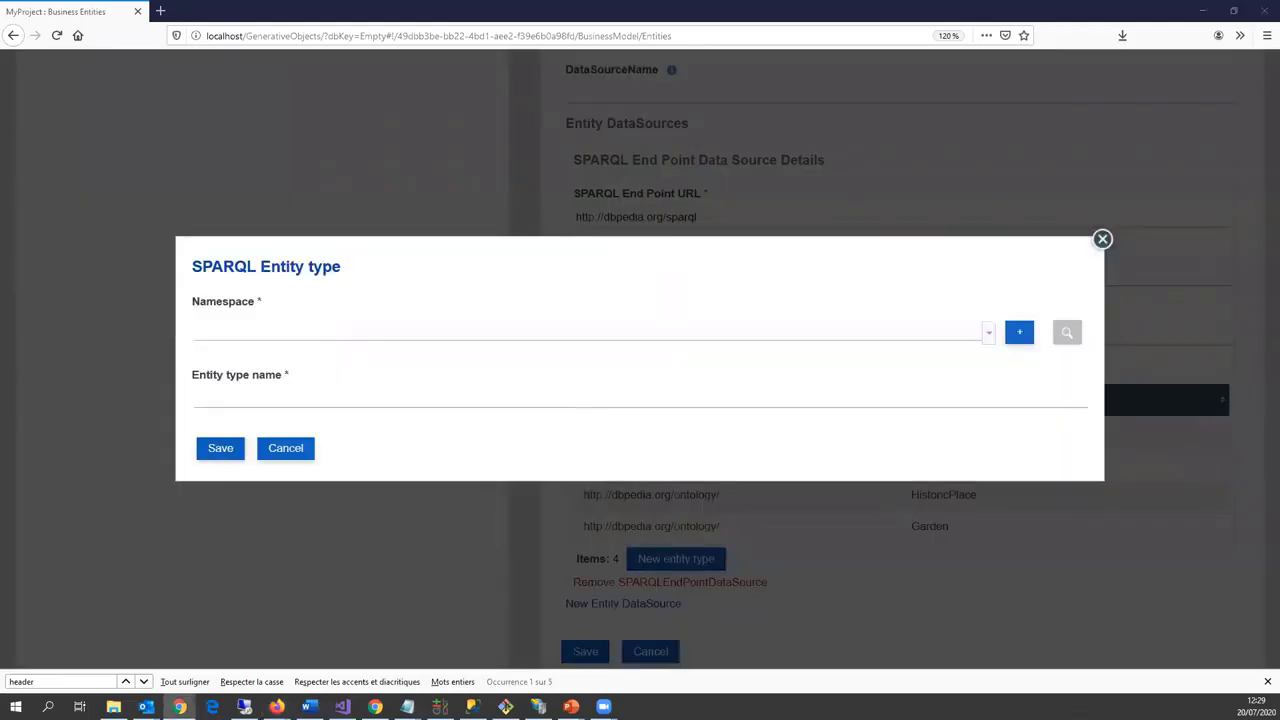
left_click(200, 333)
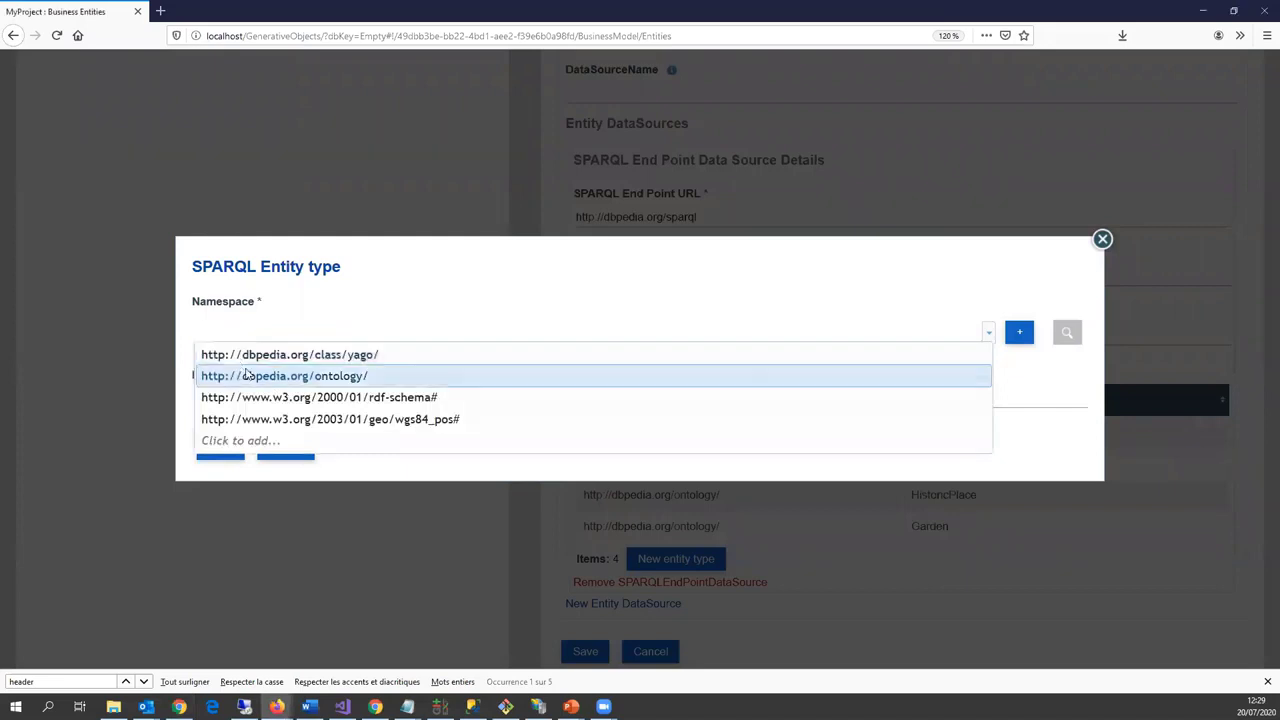
left_click(245, 375)
left_click(253, 400)
type("Cemetery")
left_click(246, 447)
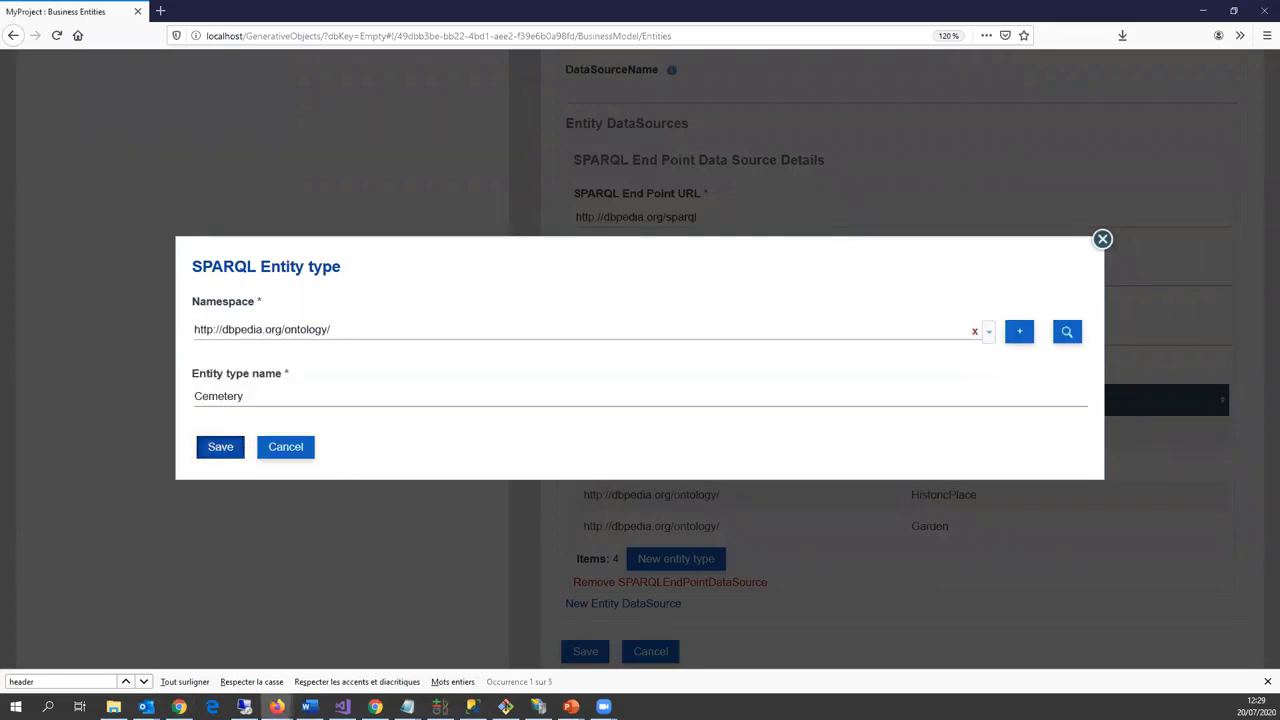
Step: Add Park from the DBpedia ontology namespace as an entity type
key("alt+Tab")
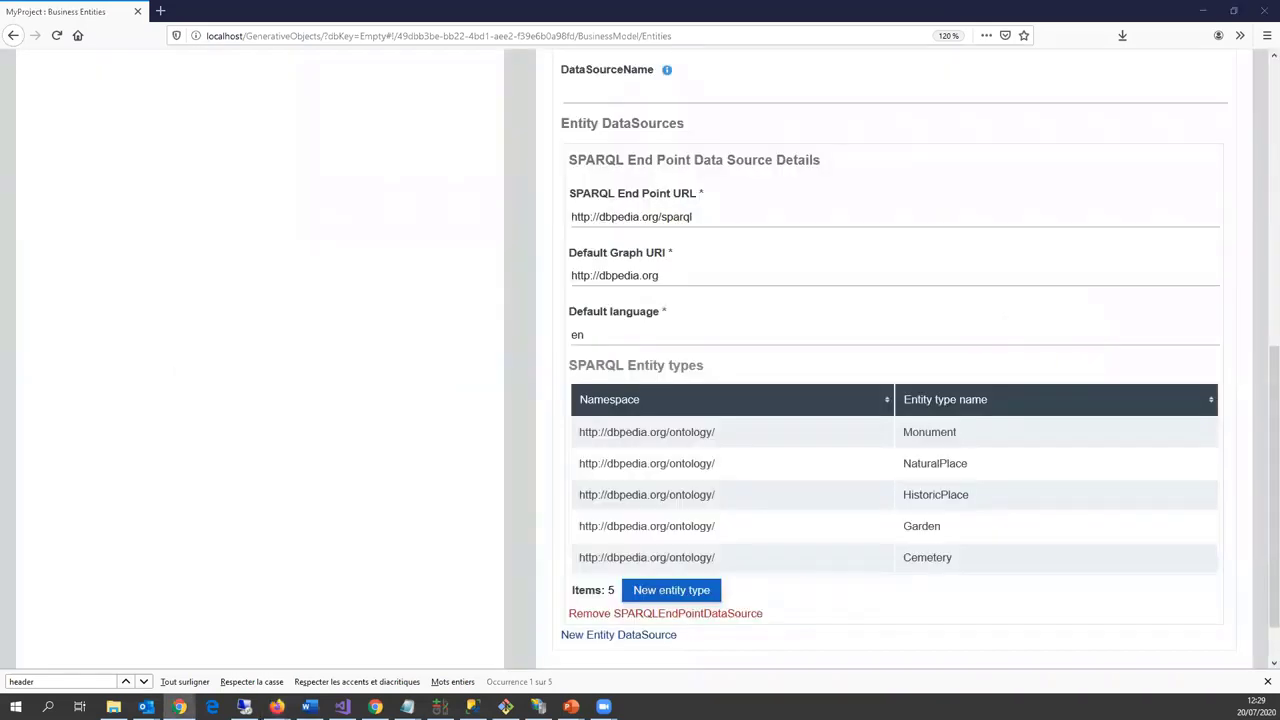
left_click(671, 590)
left_click(294, 331)
left_click(318, 378)
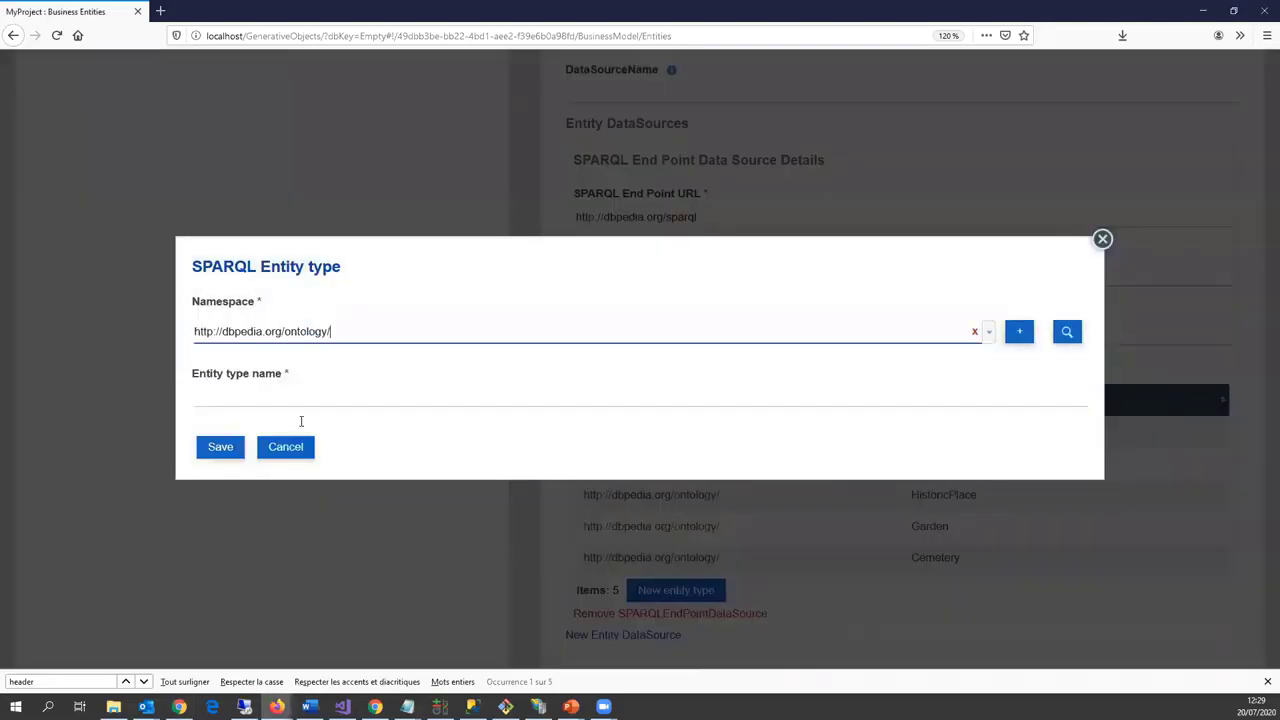
left_click(300, 405)
type("Park")
left_click(240, 451)
Step: Add ArchitecturalStructure from the dbpedia yago class namespace, then save the data source settings
key("alt+Tab")
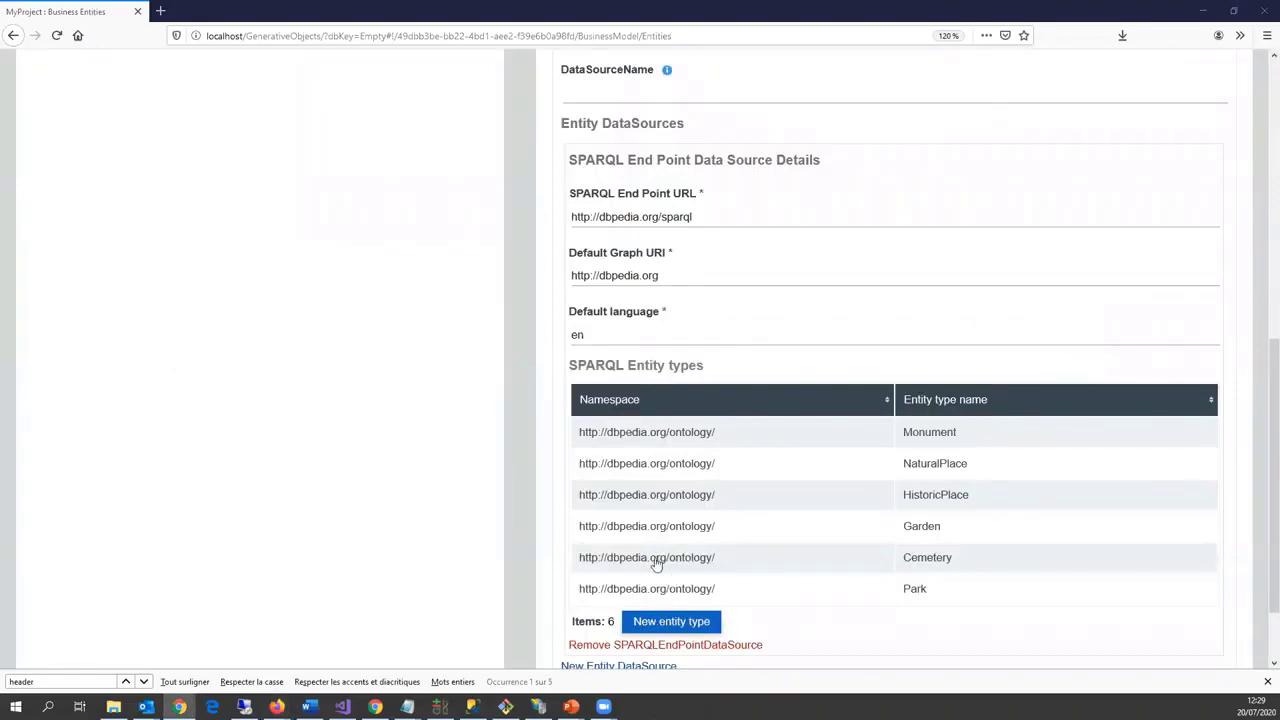
scroll(654, 560, "down", 2)
left_click(634, 526)
left_click(365, 339)
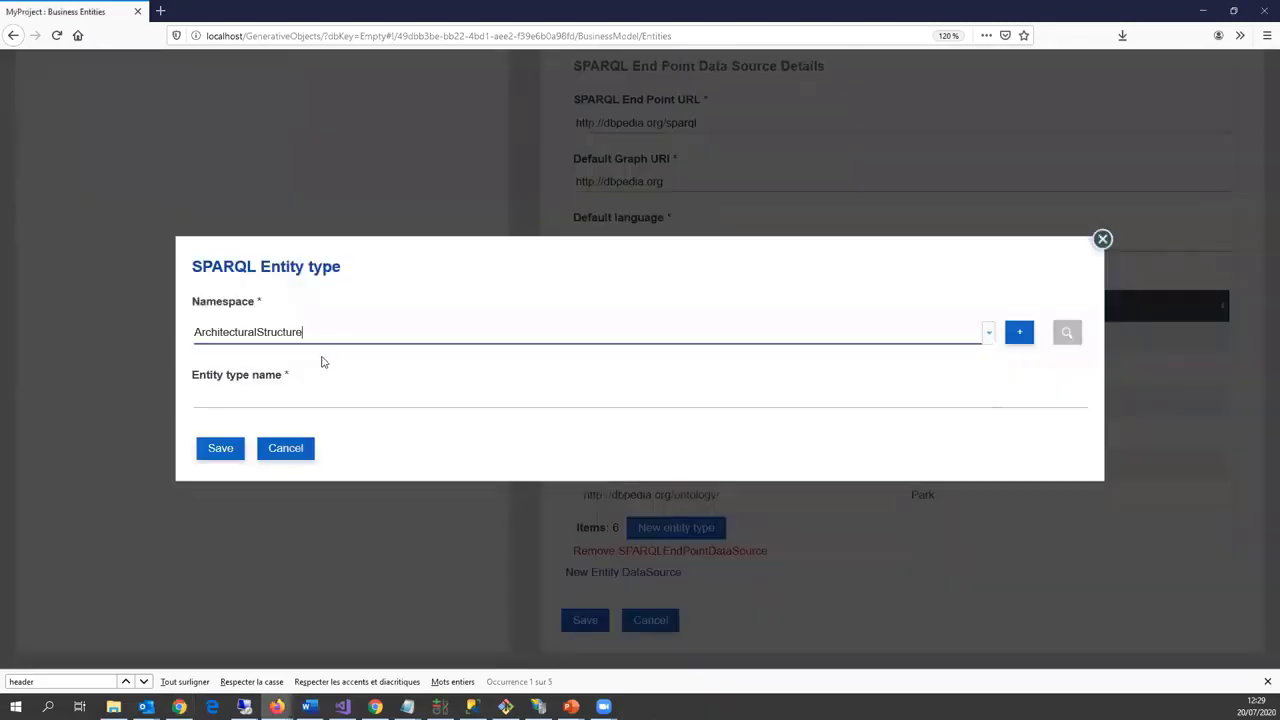
left_click(320, 358)
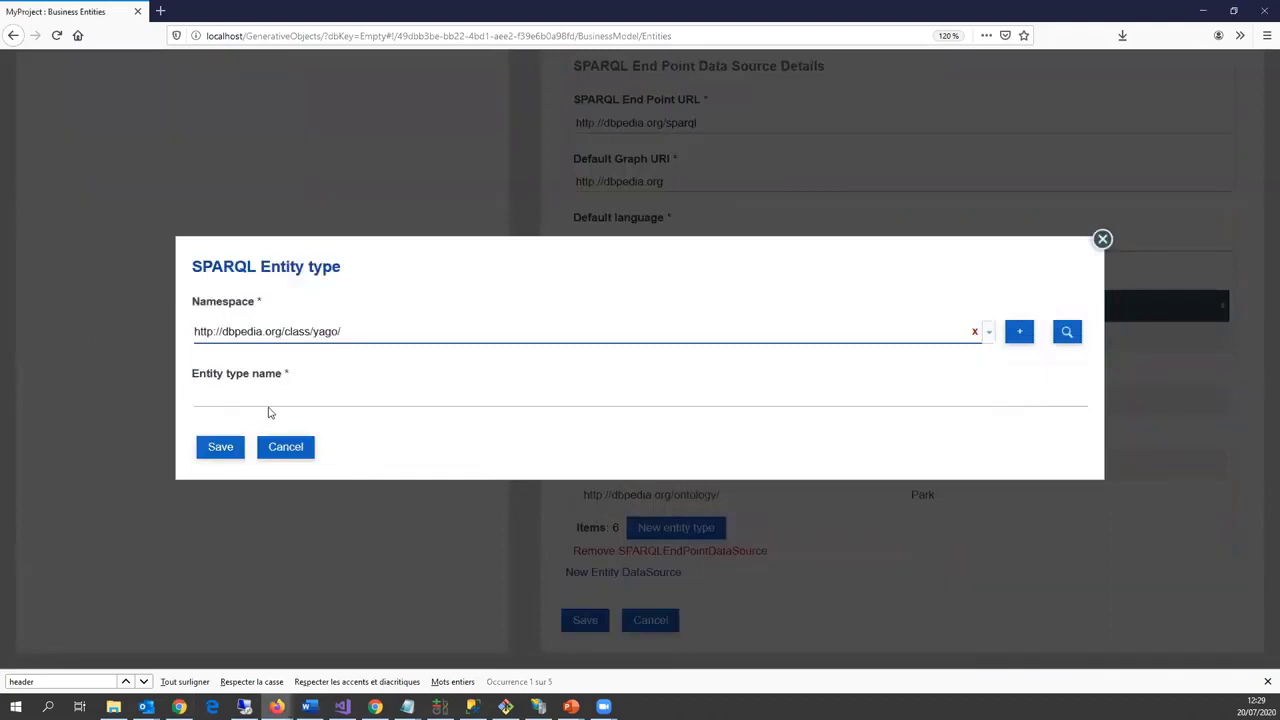
left_click(268, 404)
type("ArchitecturalStructure")
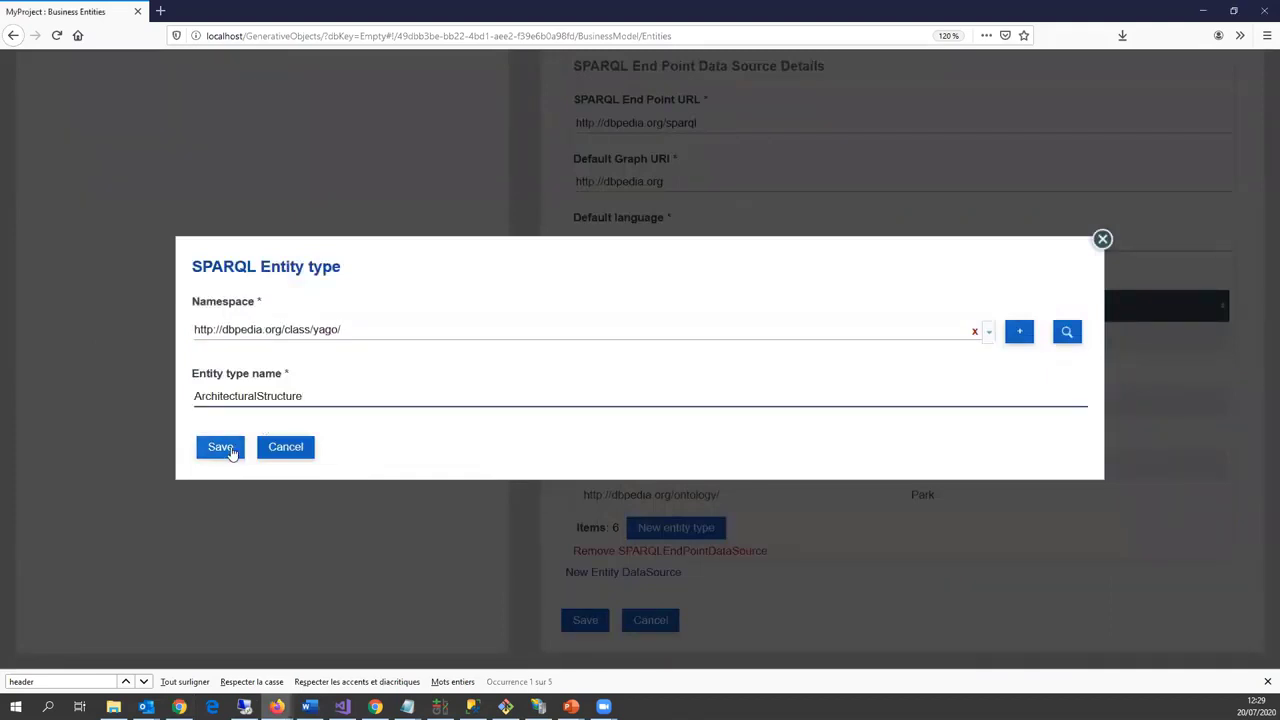
left_click(232, 452)
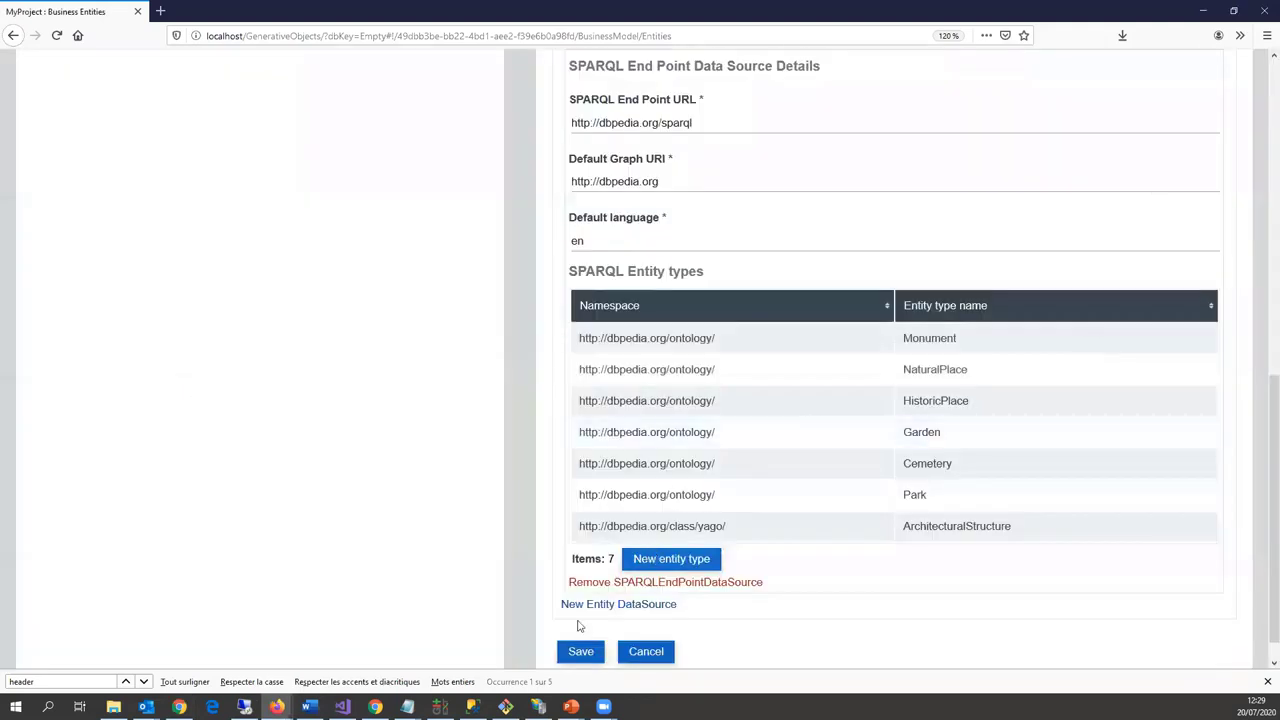
scroll(582, 630, "down", 1)
left_click(581, 621)
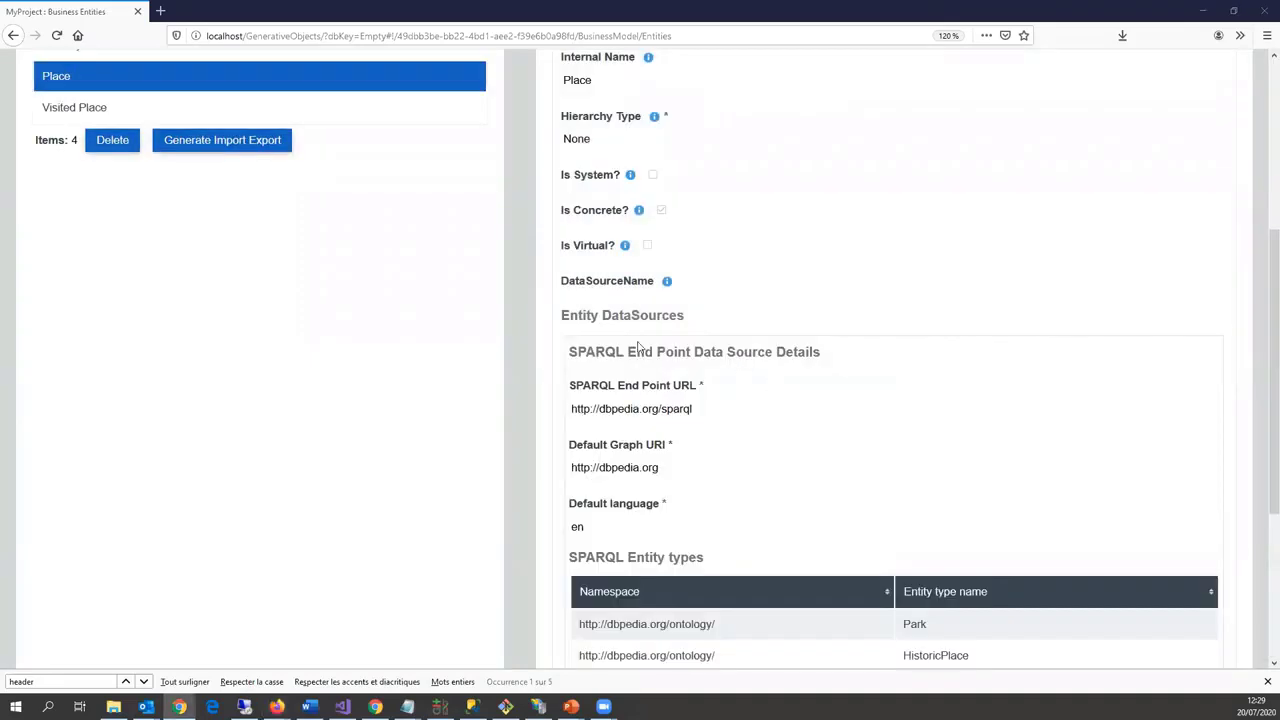
Step: Delete the default Id field from Place's fields
scroll(638, 347, "up", 3)
left_click(582, 362)
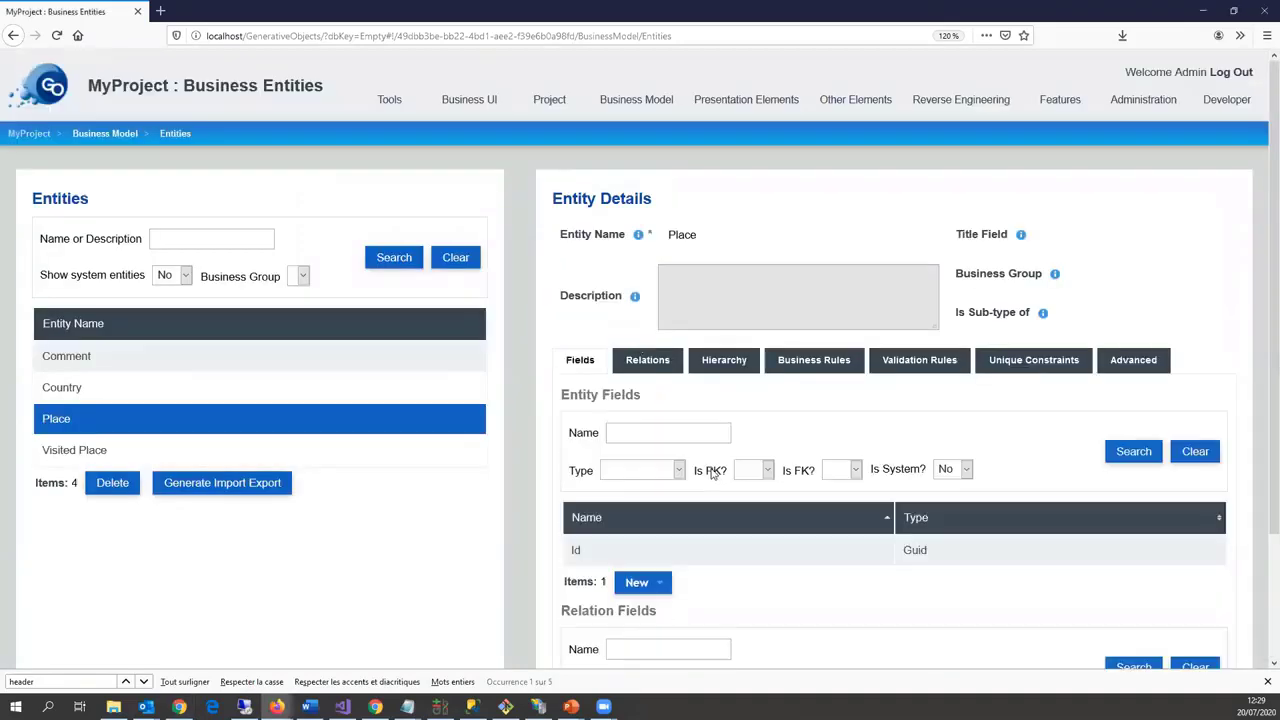
scroll(646, 463, "down", 2)
left_click(656, 405)
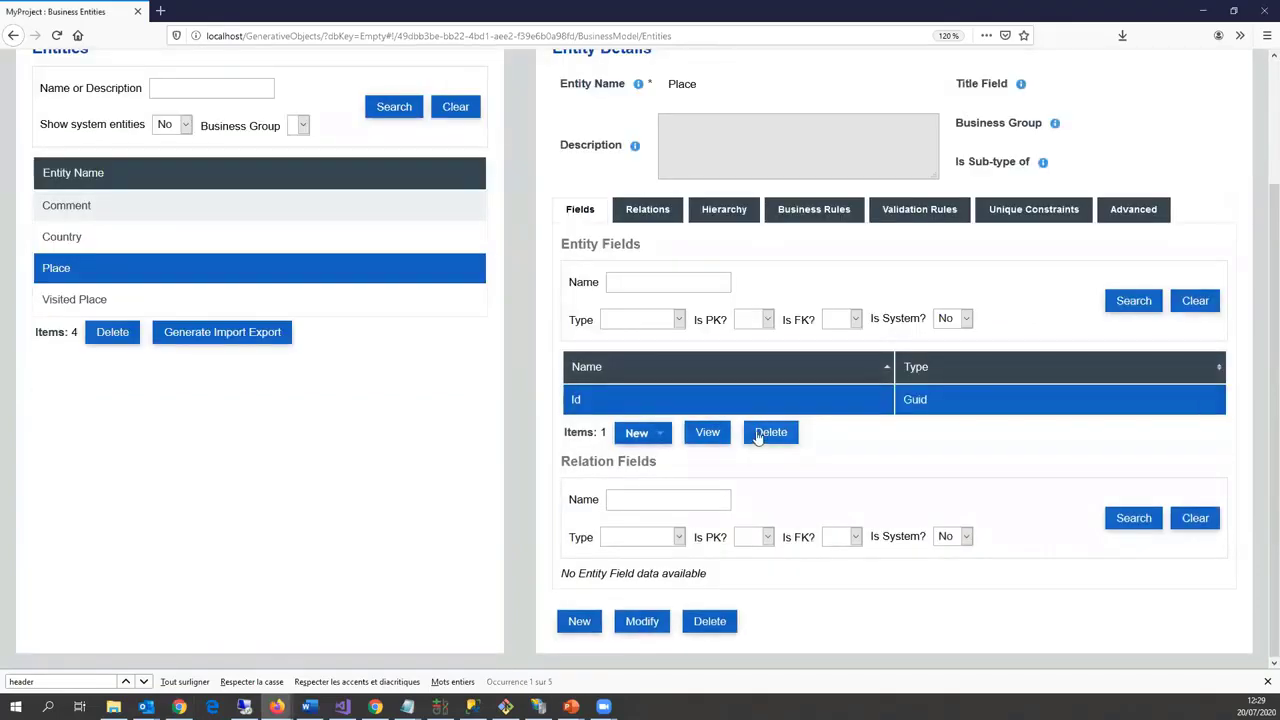
left_click(768, 432)
left_click(556, 398)
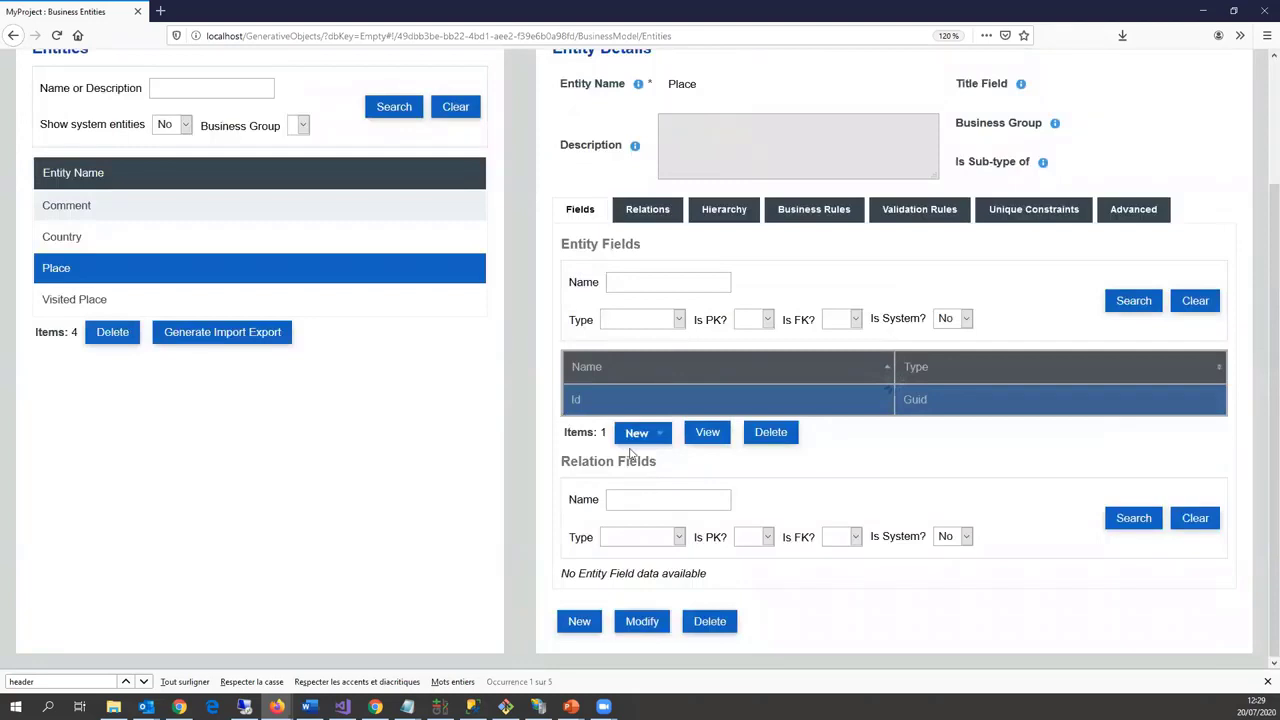
Step: Add a 'URI' text field with max length 300 as the primary key
left_click(604, 440)
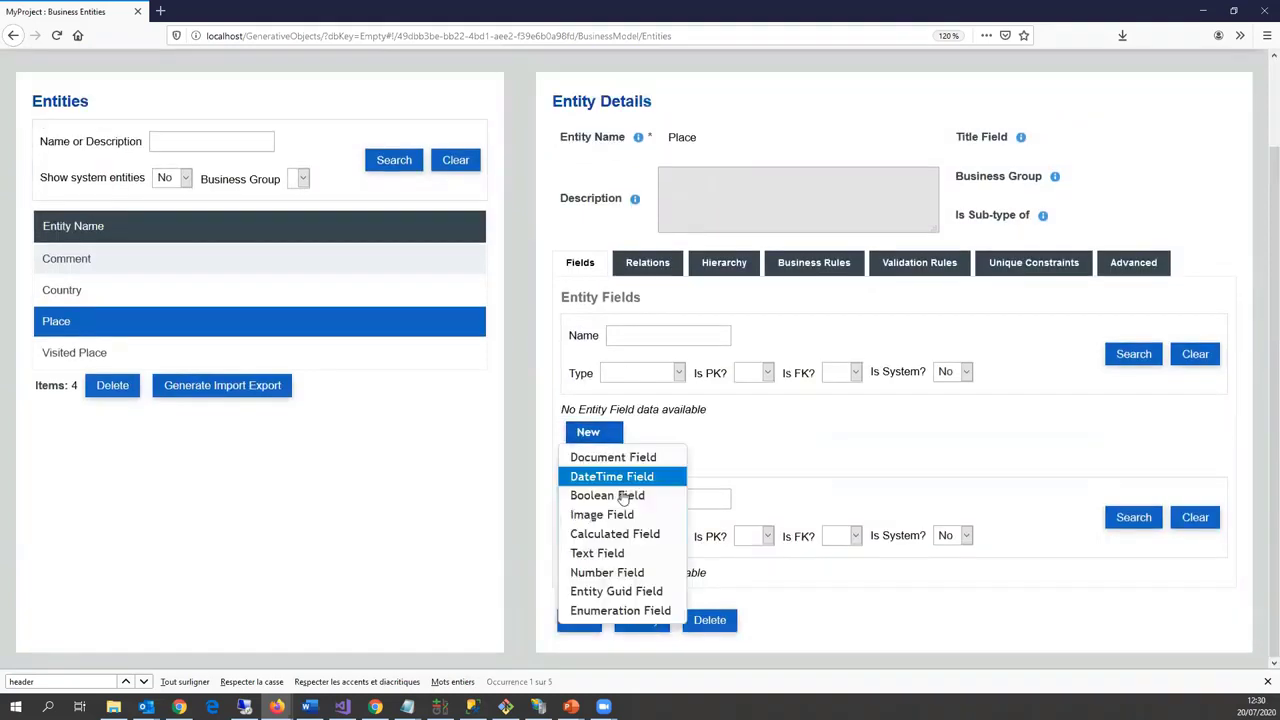
left_click(605, 551)
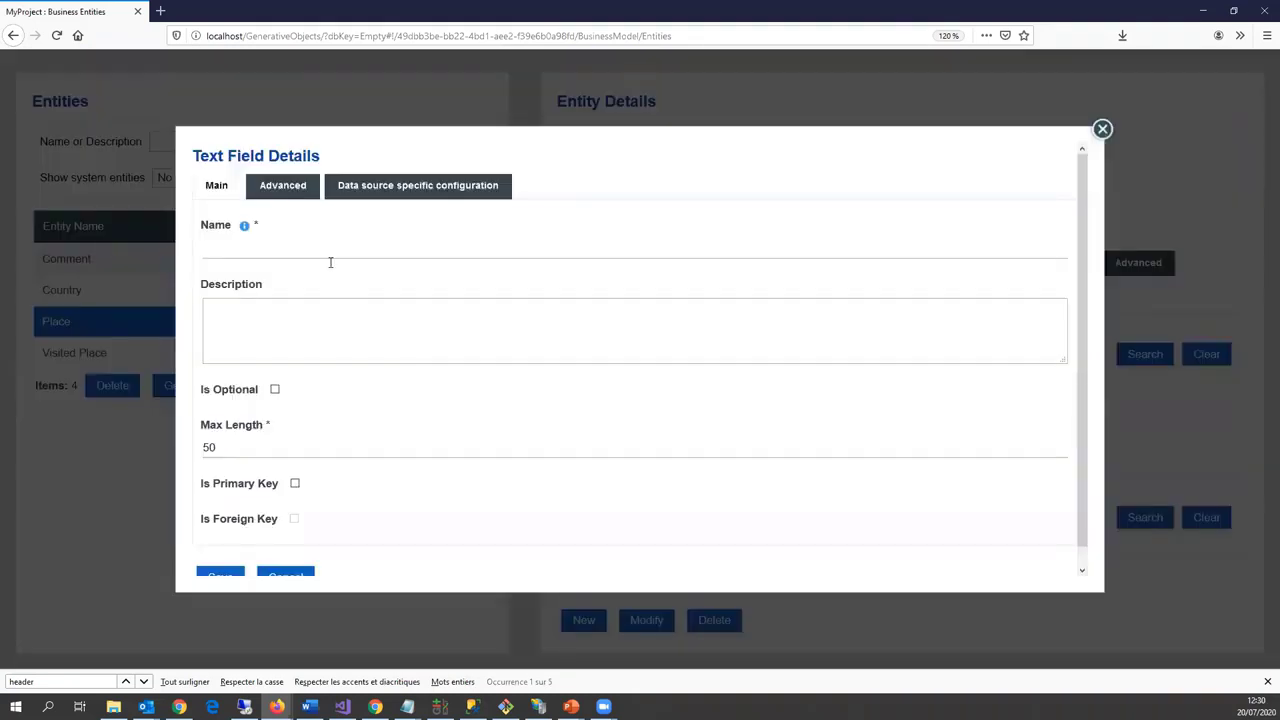
left_click(333, 246)
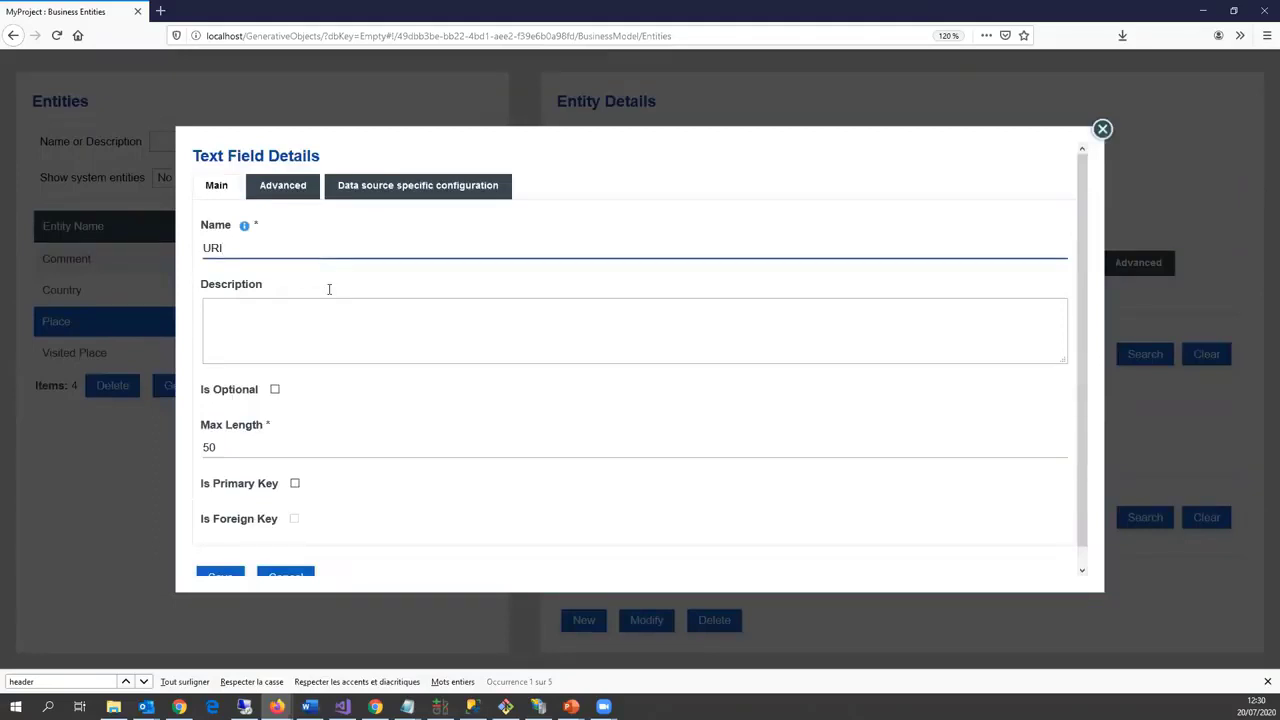
type("URI")
left_click(275, 444)
type("30")
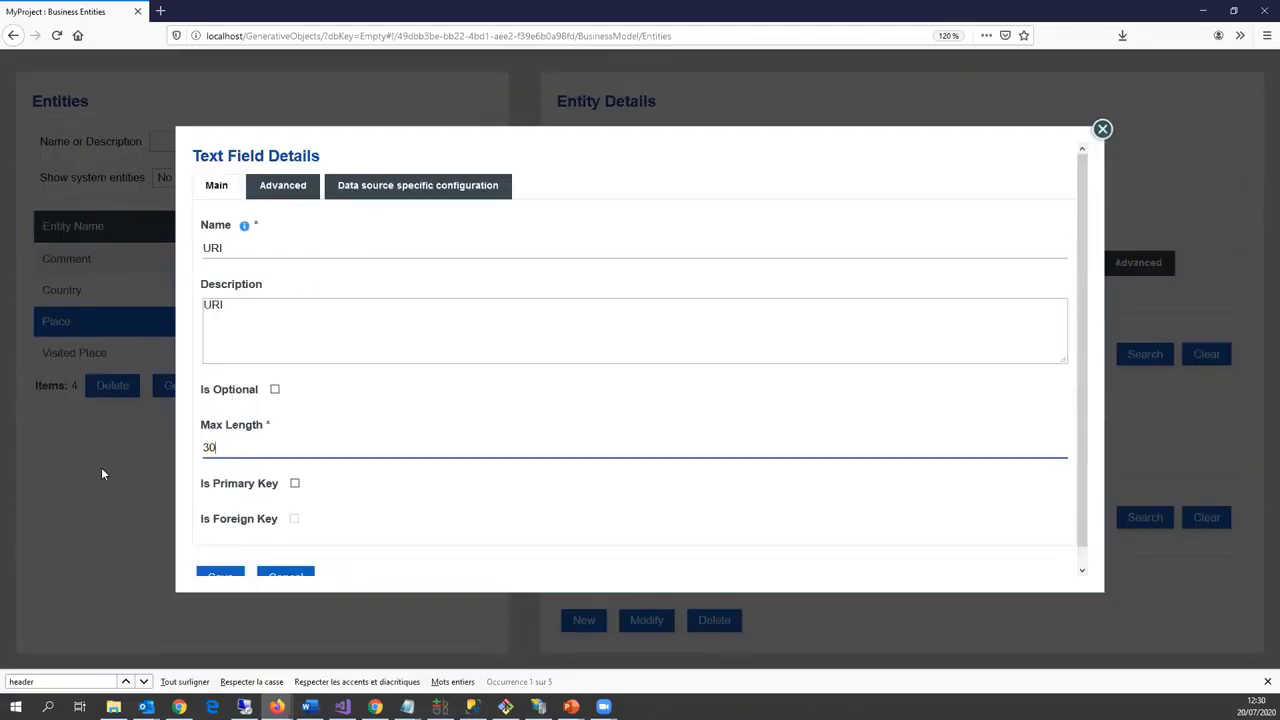
type("0")
left_click(294, 483)
scroll(240, 545, "down", 1)
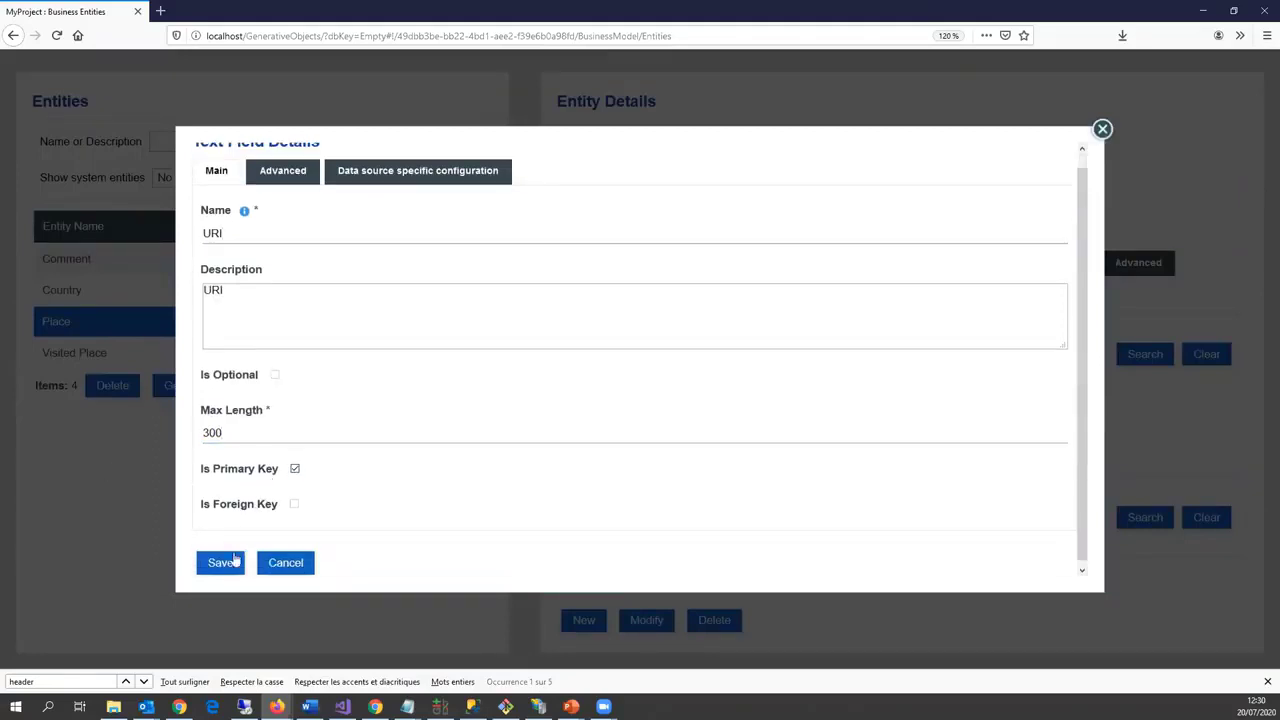
left_click(234, 558)
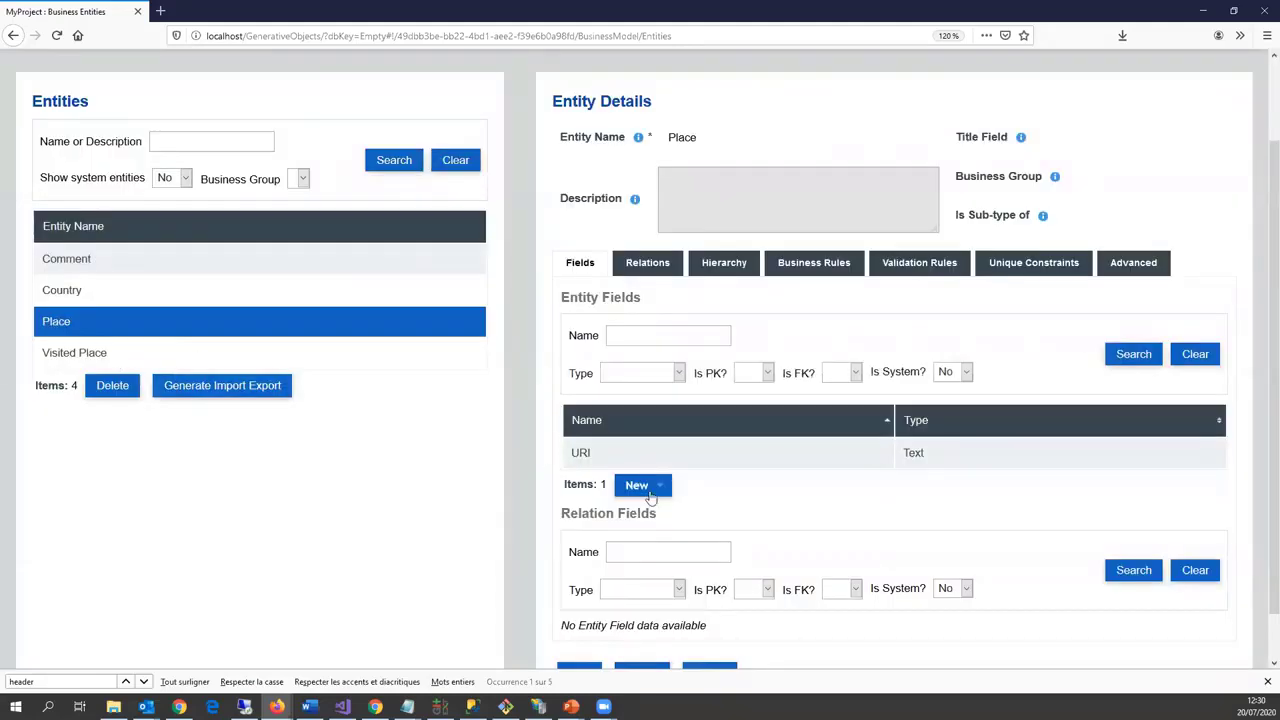
Step: Add a 'Name' text field with max length 30 to Place
left_click(634, 484)
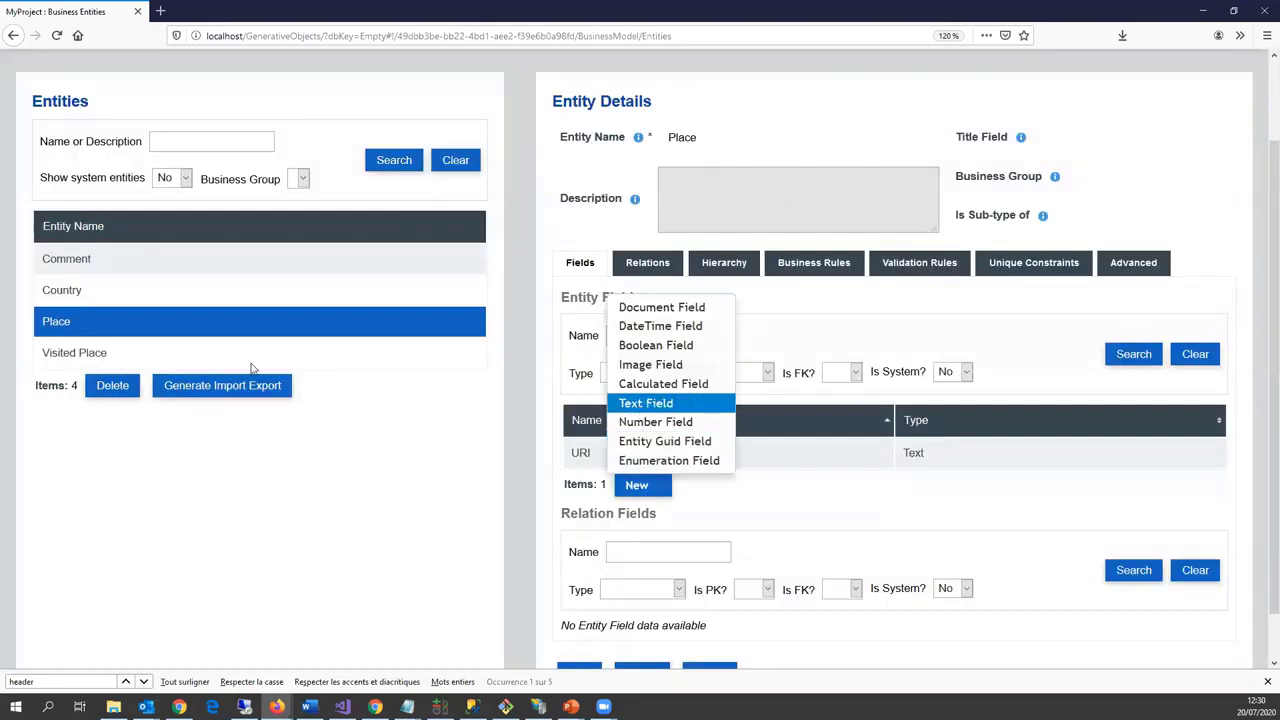
left_click(638, 404)
left_click(230, 248)
type("Name")
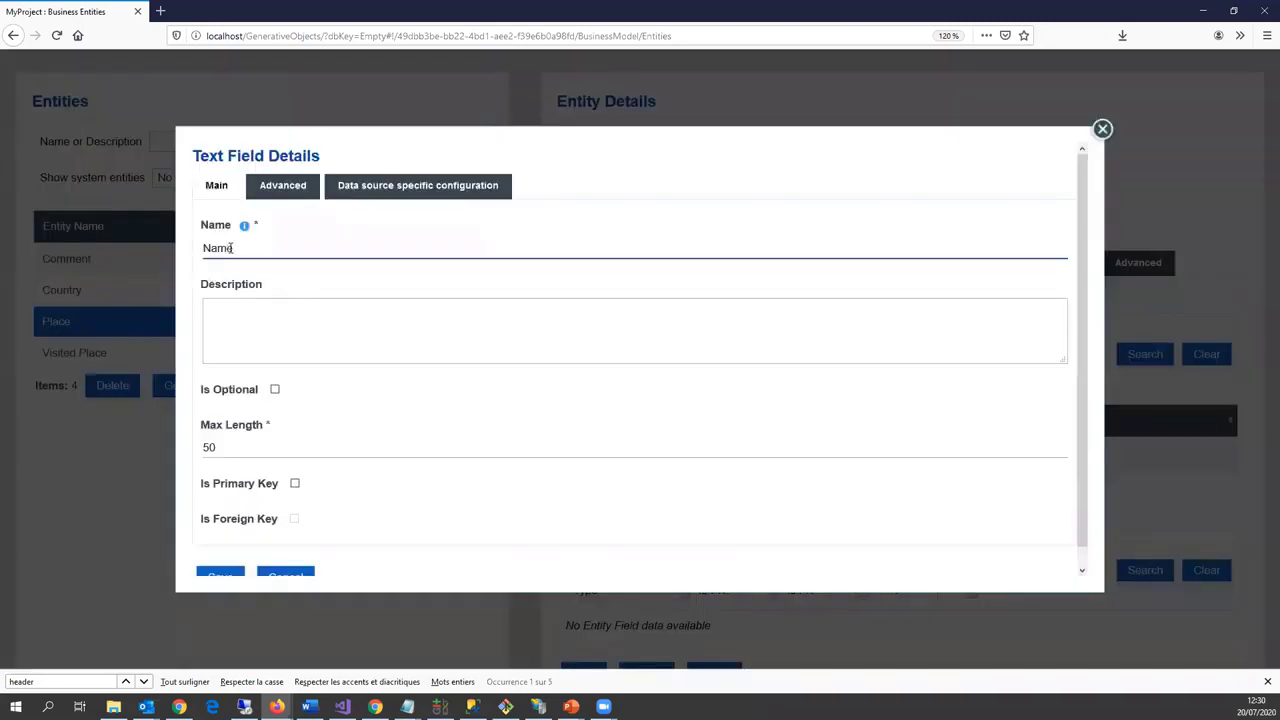
left_click(240, 445)
key("BackSpace")
key("BackSpace")
type("300")
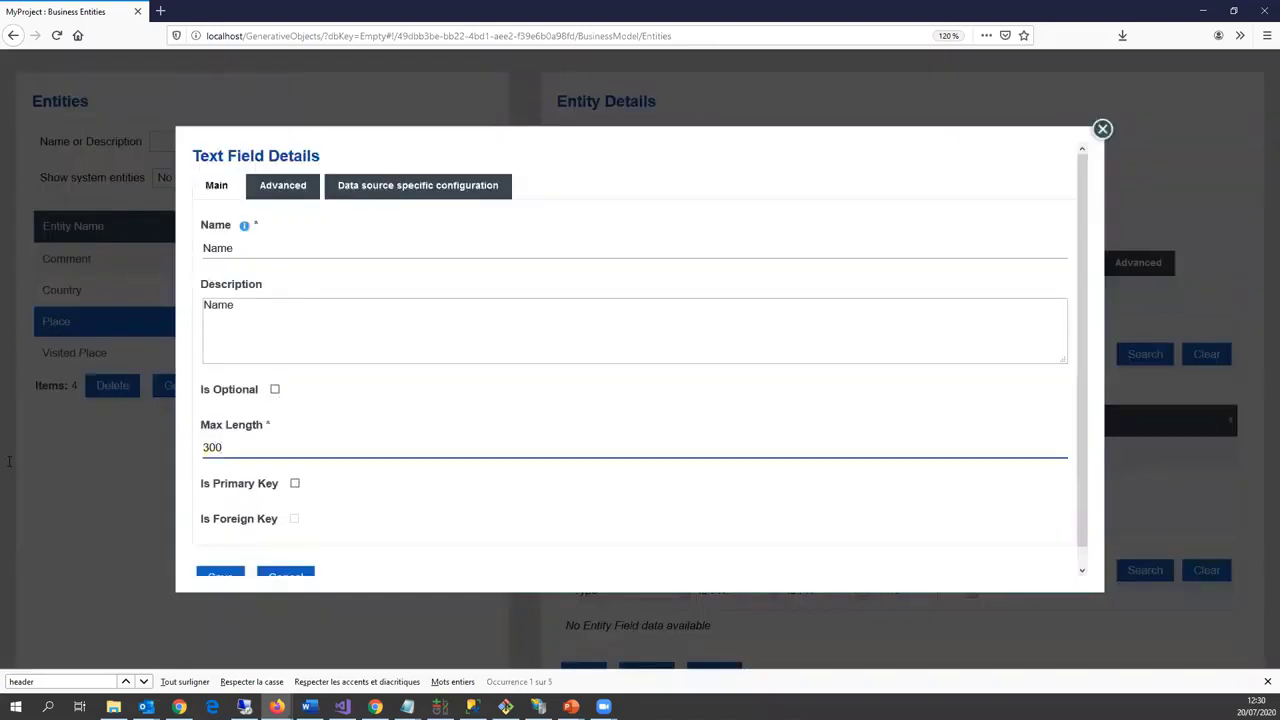
Step: Map Name to rdf-schema label, make it multilingual, and save it
left_click(425, 185)
left_click(380, 343)
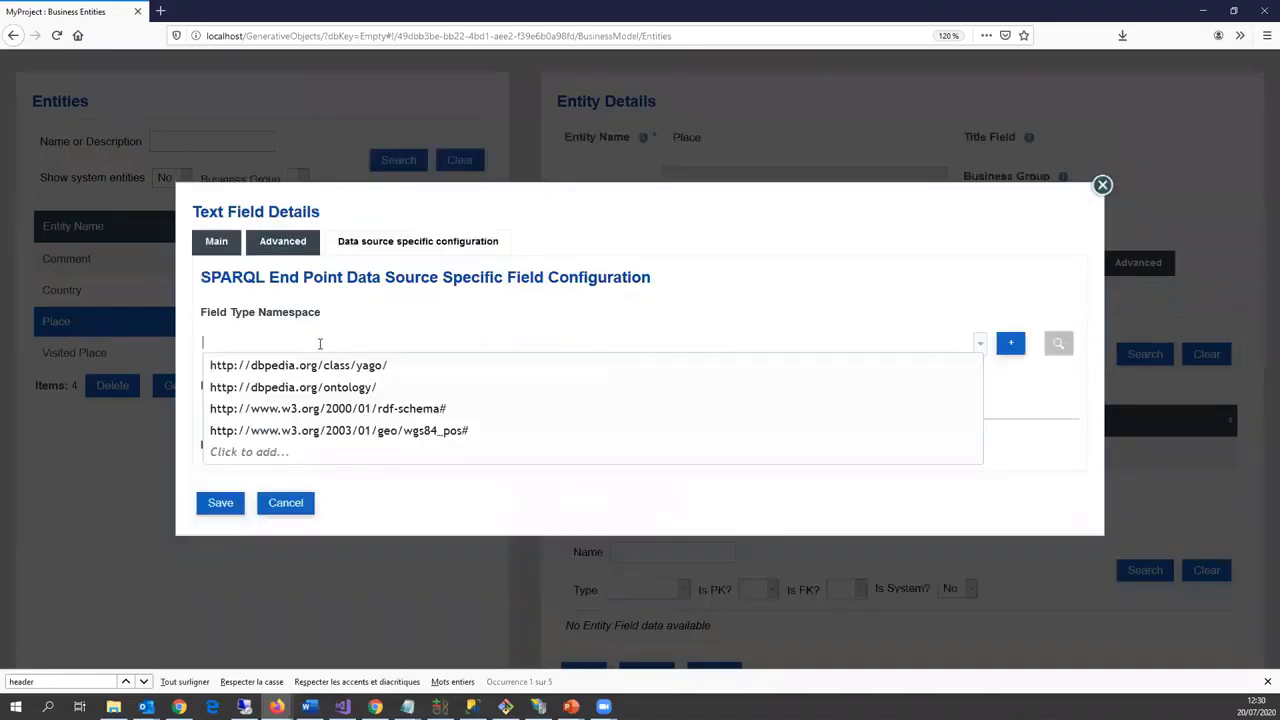
left_click(372, 409)
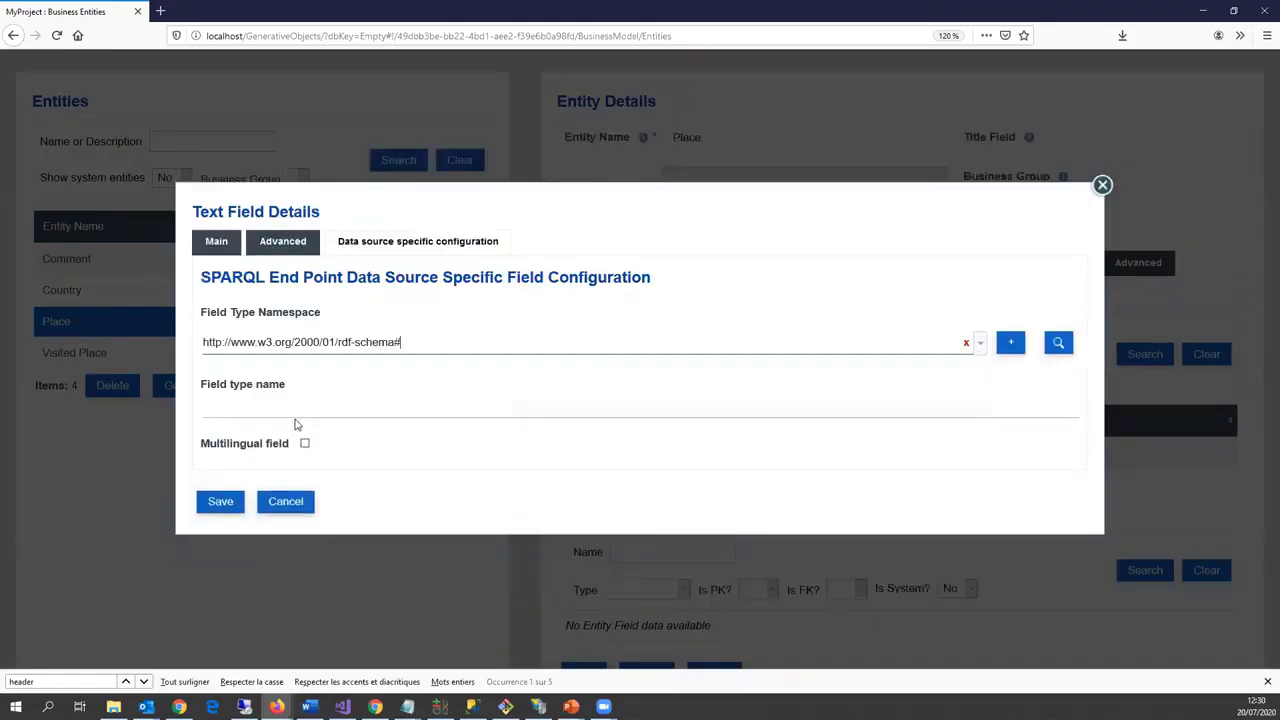
left_click(296, 418)
type("label")
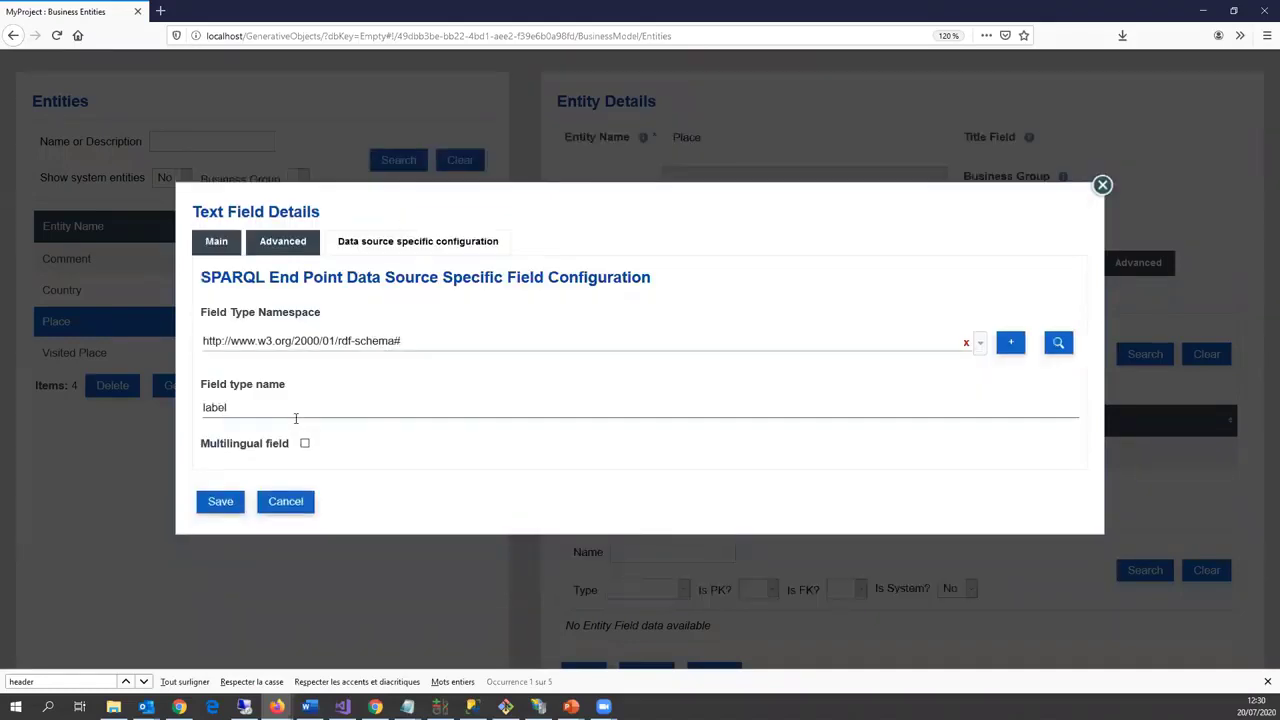
left_click(305, 444)
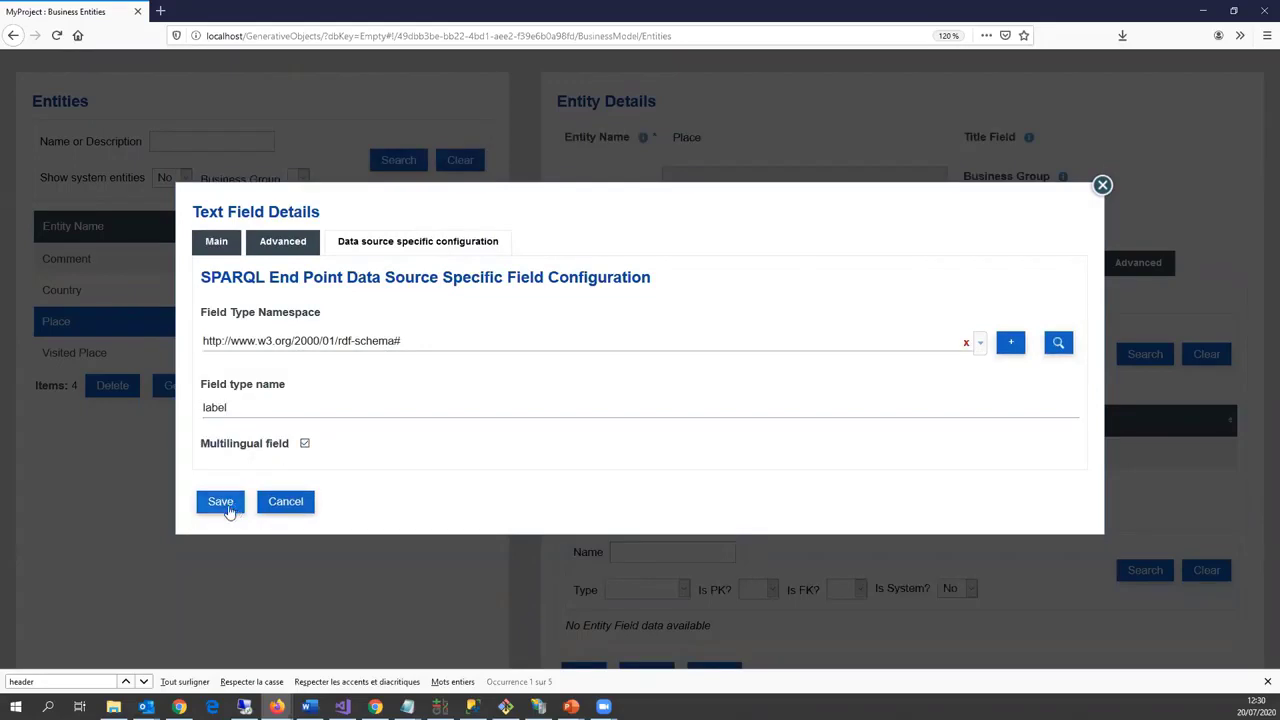
left_click(226, 505)
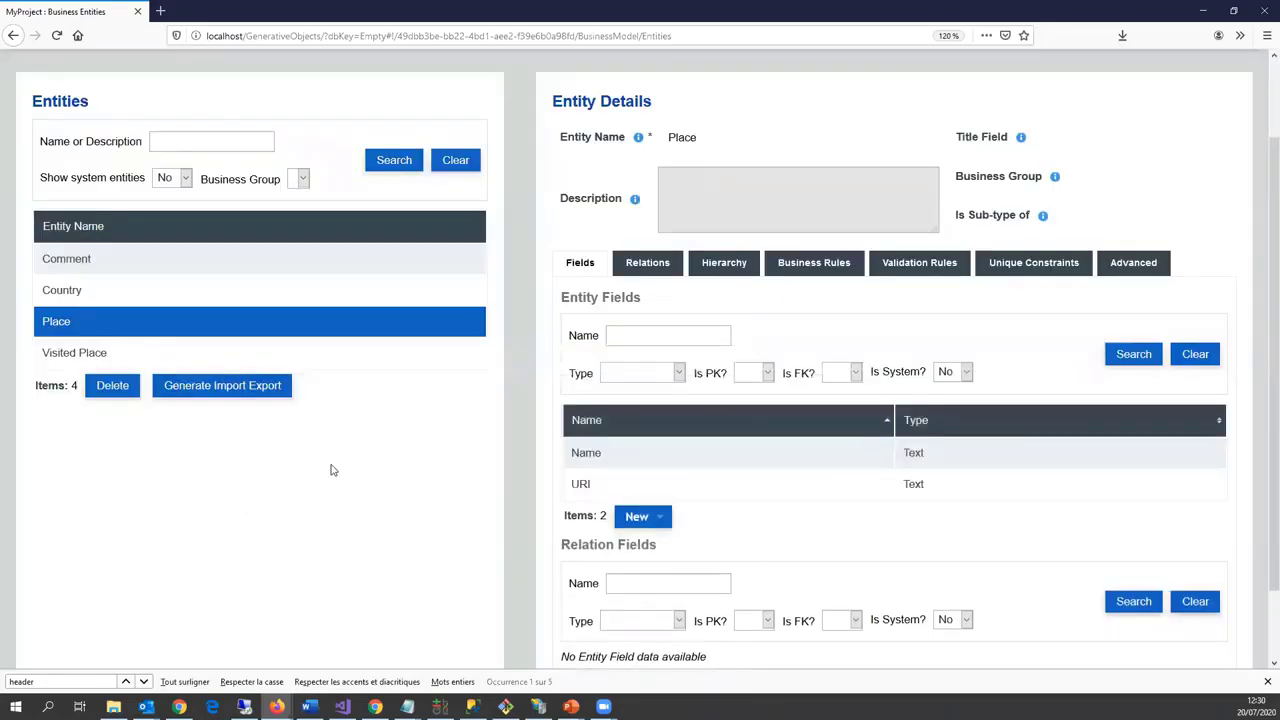
Step: Add an optional 'Abstract' text field with max length 5000
scroll(645, 467, "down", 2)
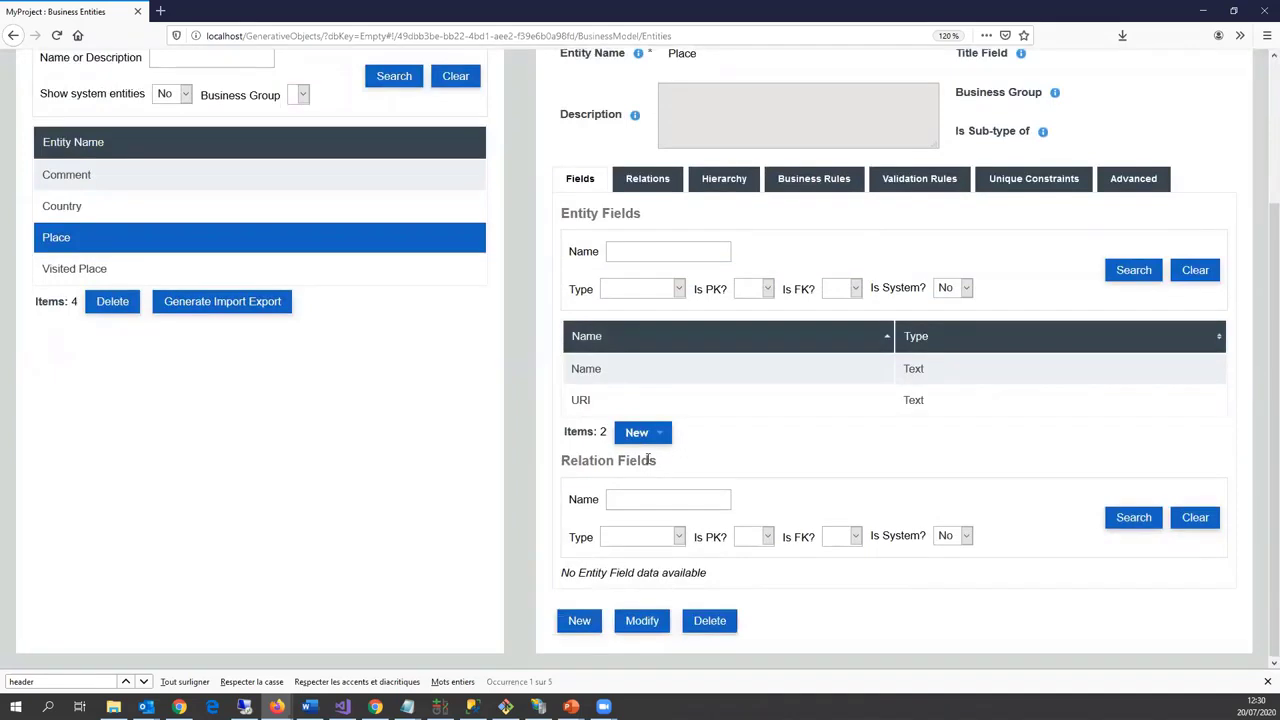
left_click(637, 432)
left_click(646, 559)
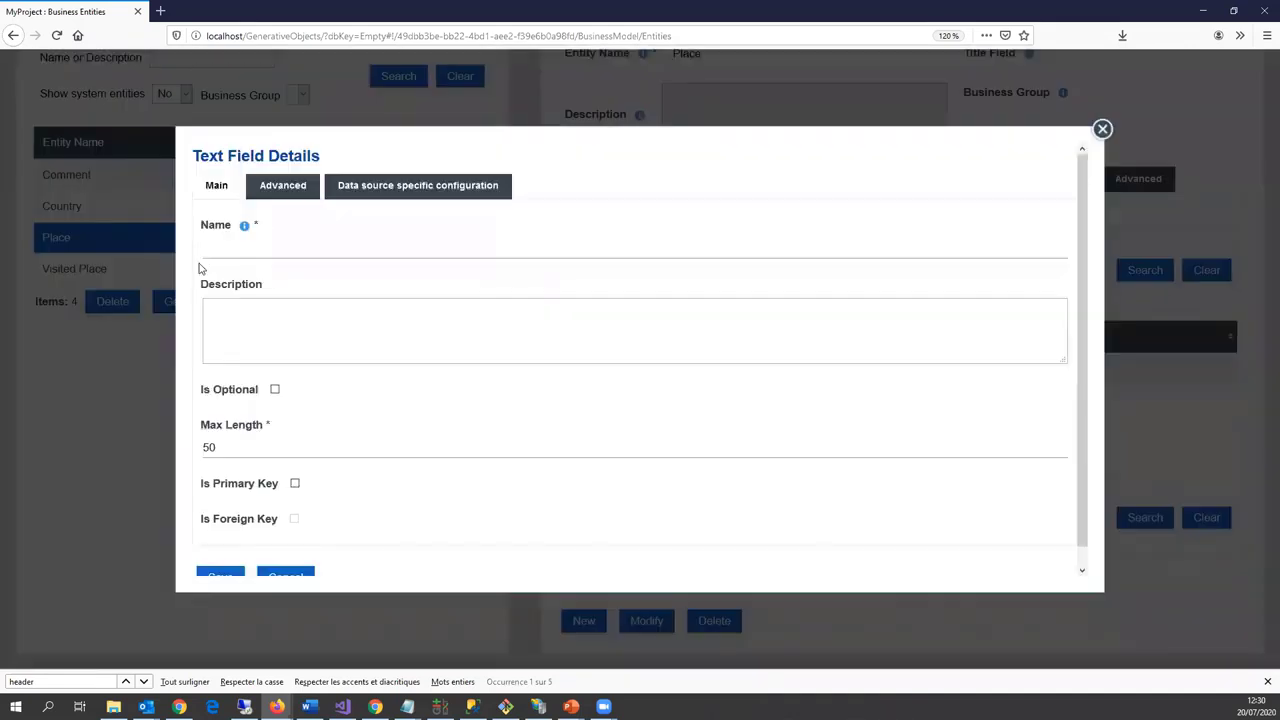
left_click(246, 250)
type("Abstract")
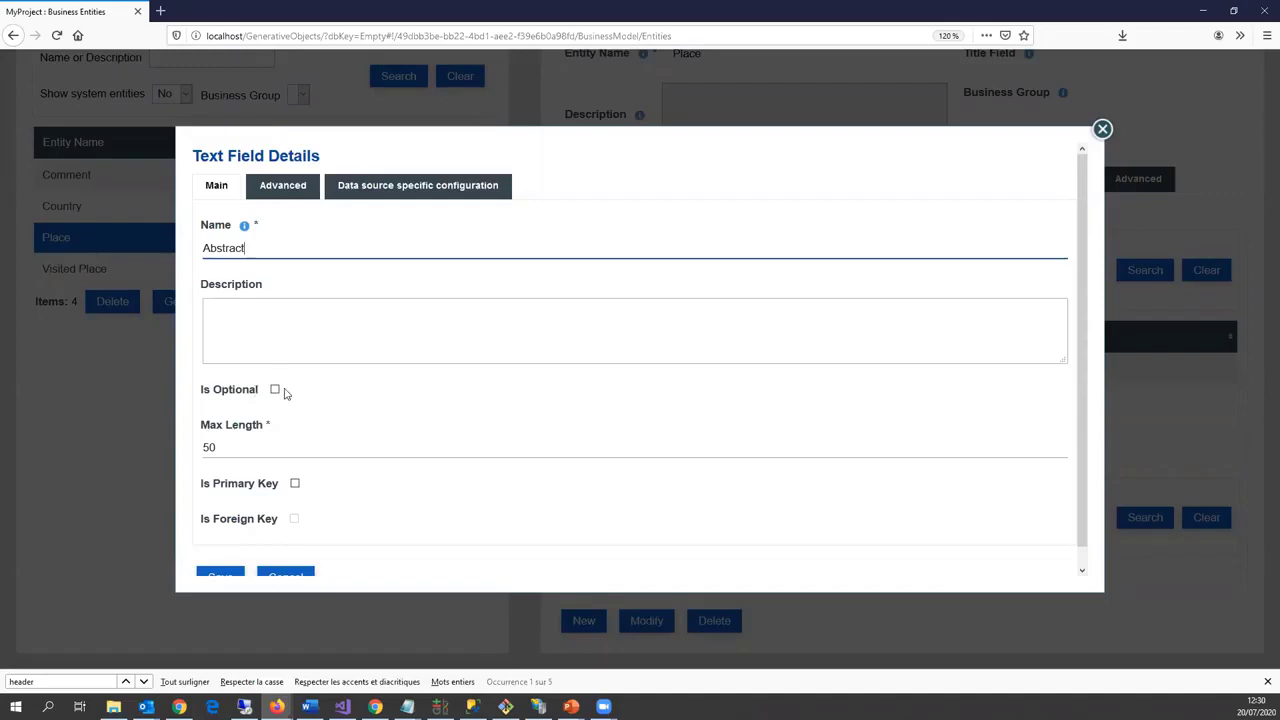
left_click(276, 390)
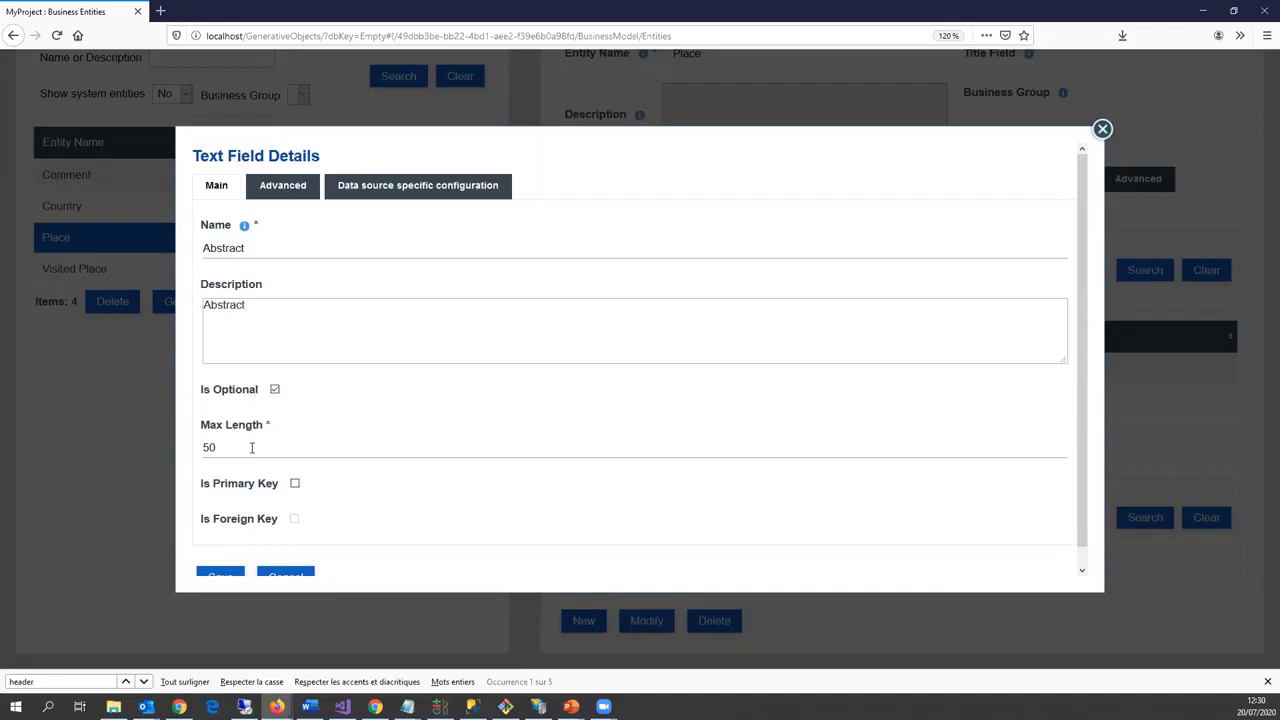
left_click(252, 447)
type("00")
Step: Map Abstract to the DBpedia ontology property abstract and save it
left_click(406, 196)
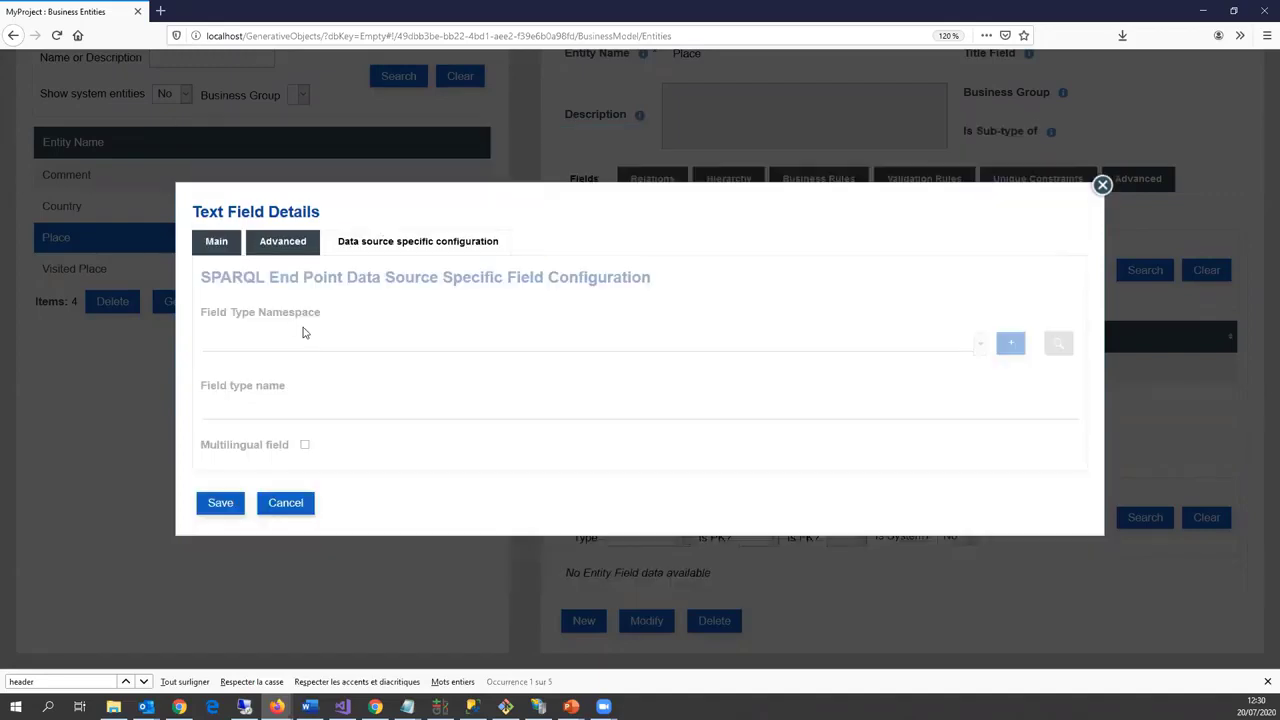
left_click(303, 342)
left_click(310, 384)
left_click(303, 412)
type("a")
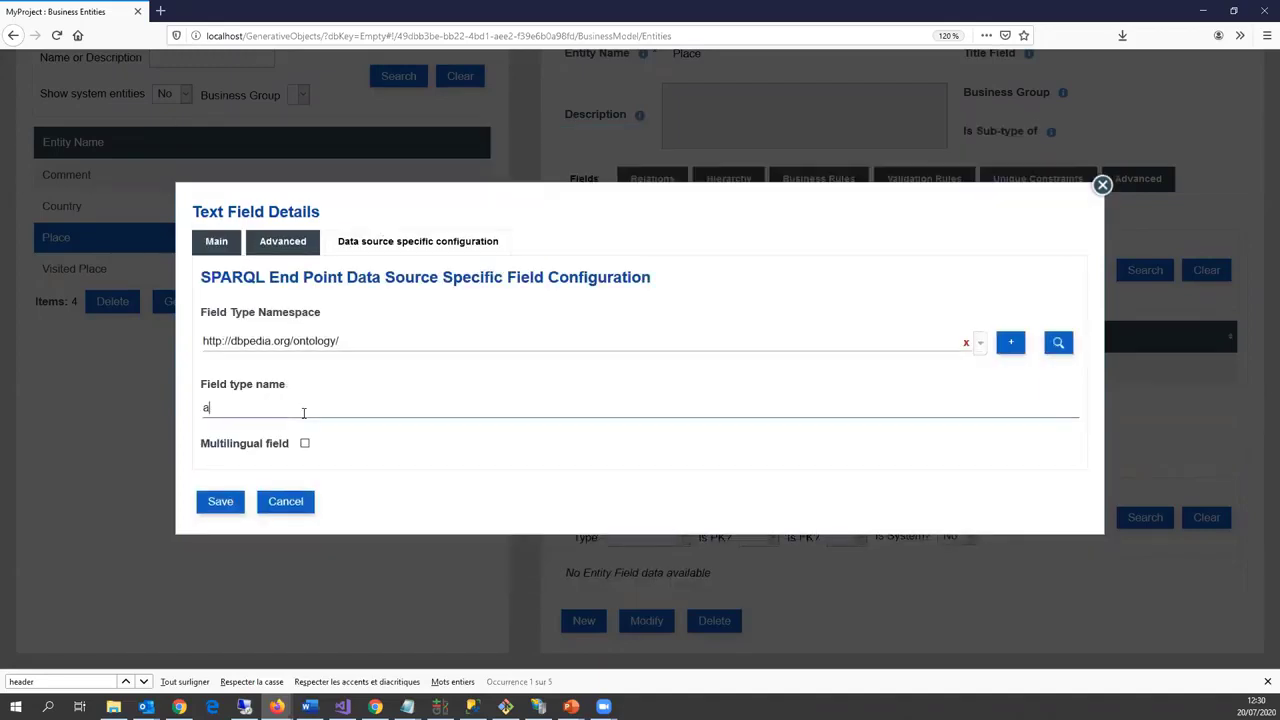
type("bstract")
left_click(234, 504)
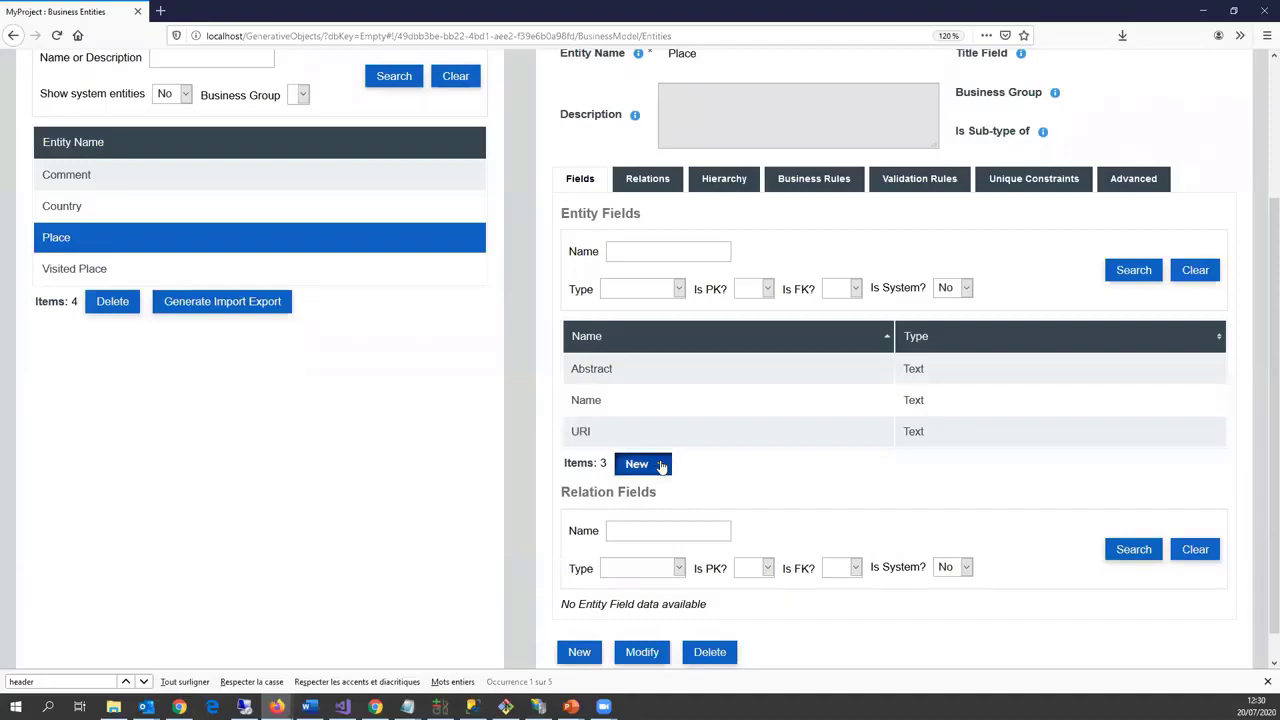
left_click(658, 465)
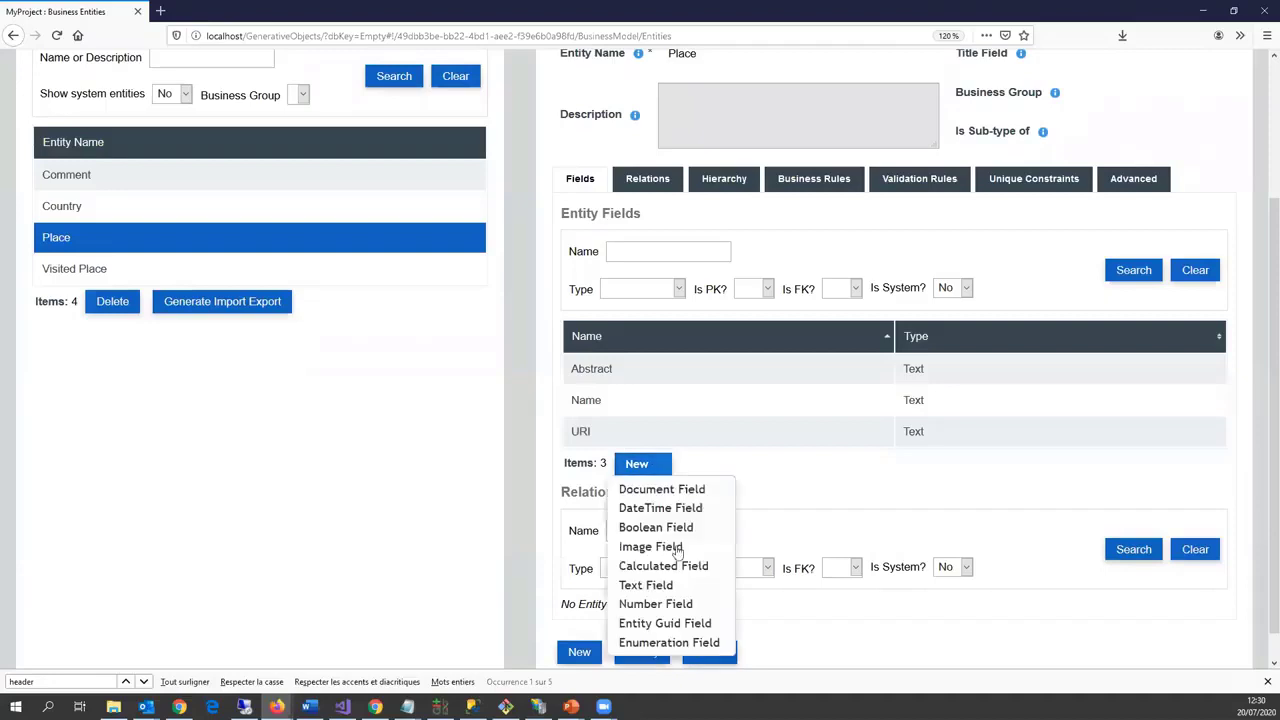
Step: Create an optional Decimal number field 'Lattitude' on Place with precision 6 and scale 4
left_click(665, 604)
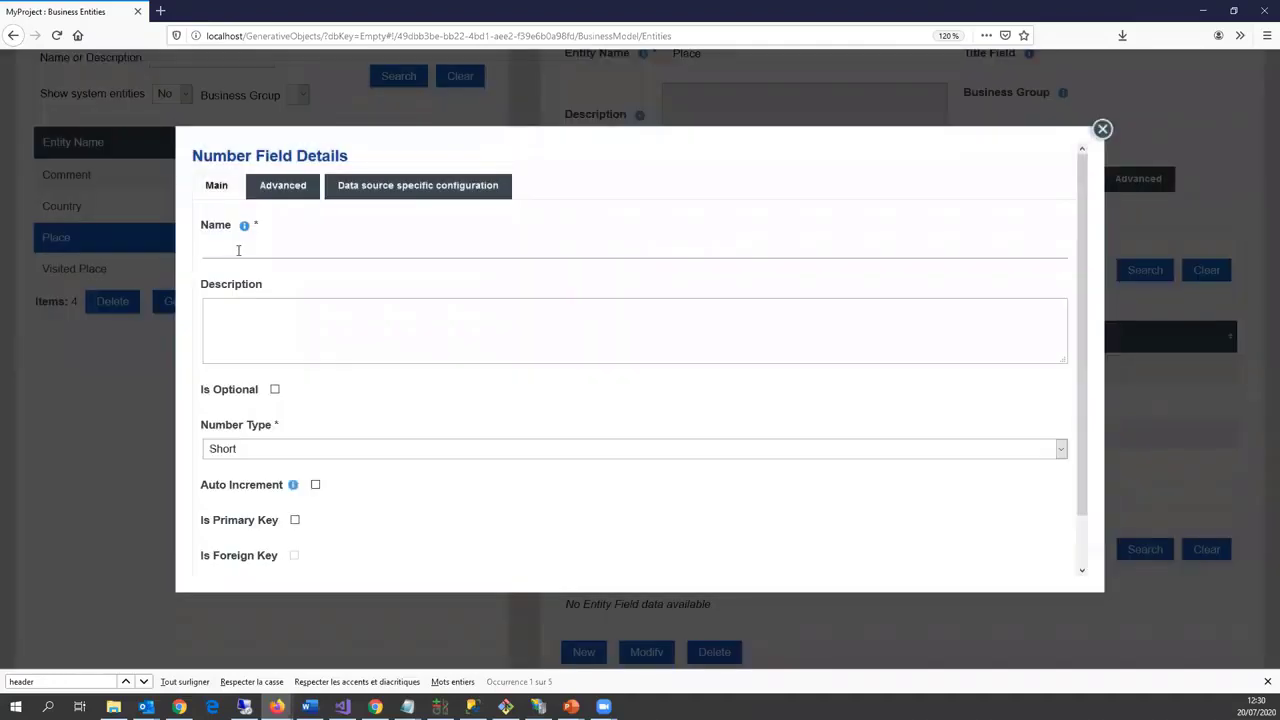
left_click(238, 250)
type("Lattit")
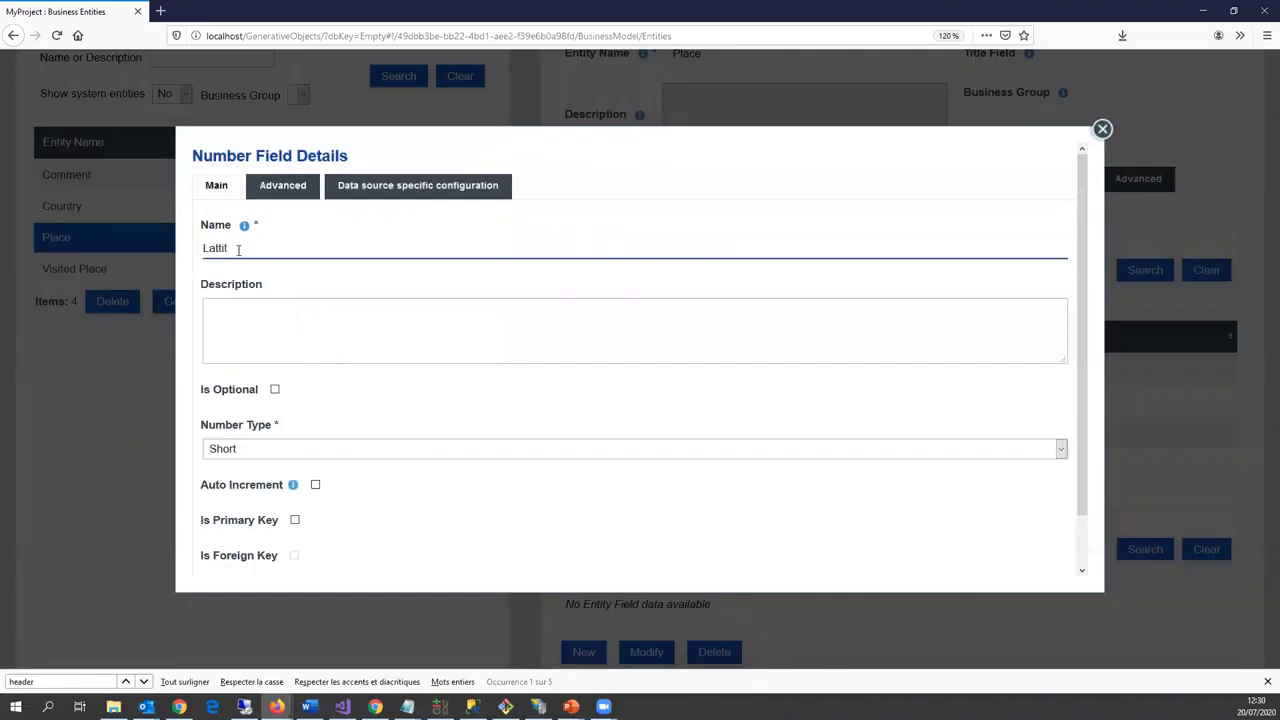
type("ude")
left_click(275, 389)
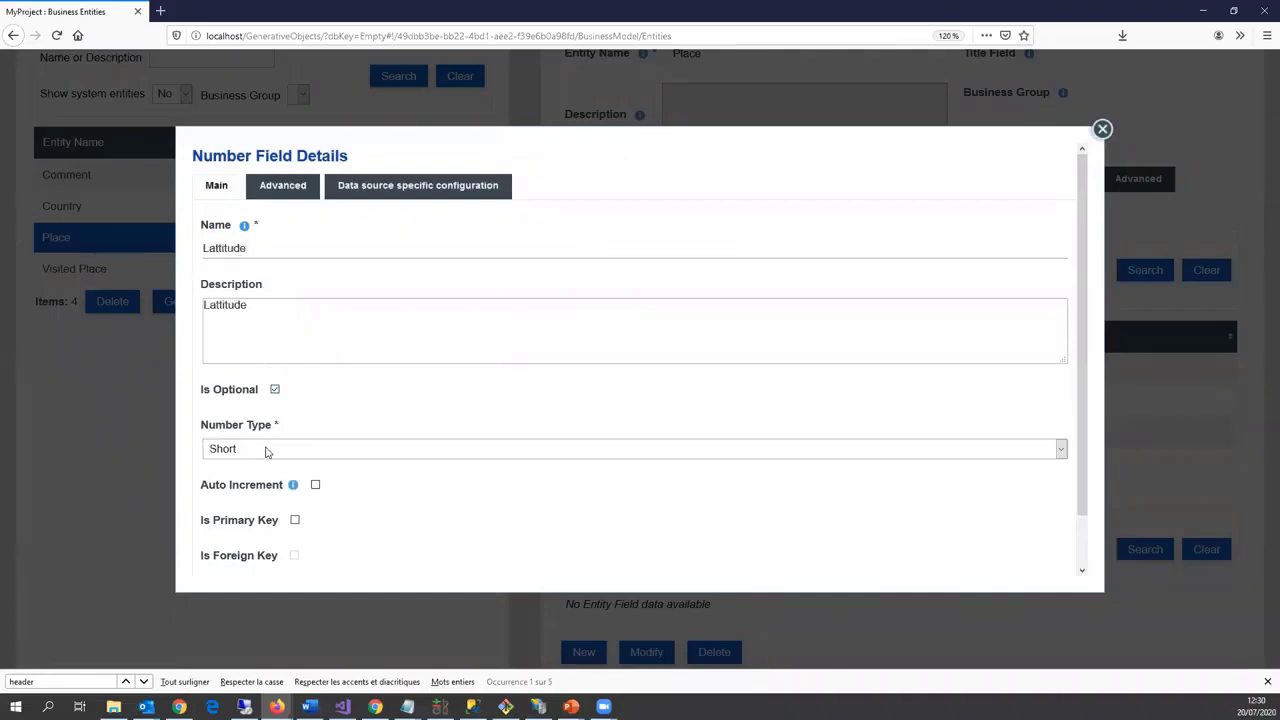
left_click(267, 450)
left_click(251, 549)
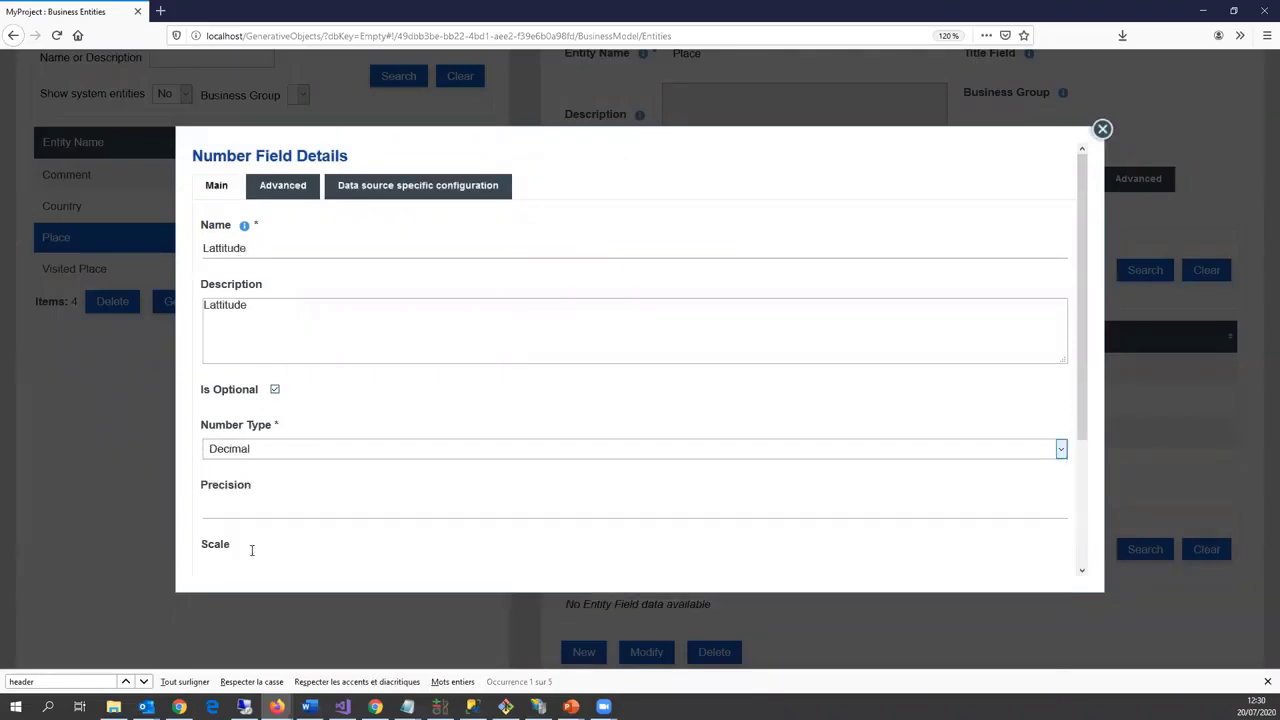
left_click(265, 508)
key("Tab")
type("4")
Step: Map Lattitude to the wgs84_pos 'lat' SPARQL property and save the field
left_click(418, 185)
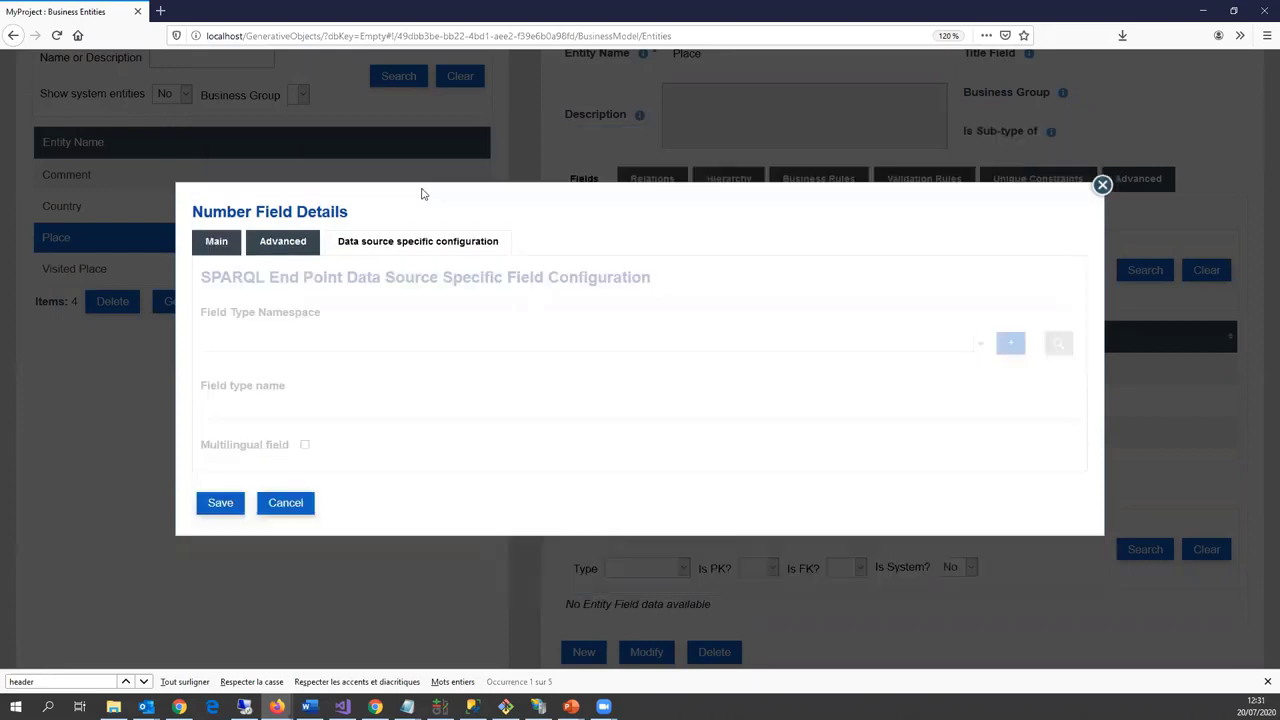
left_click(340, 345)
left_click(397, 434)
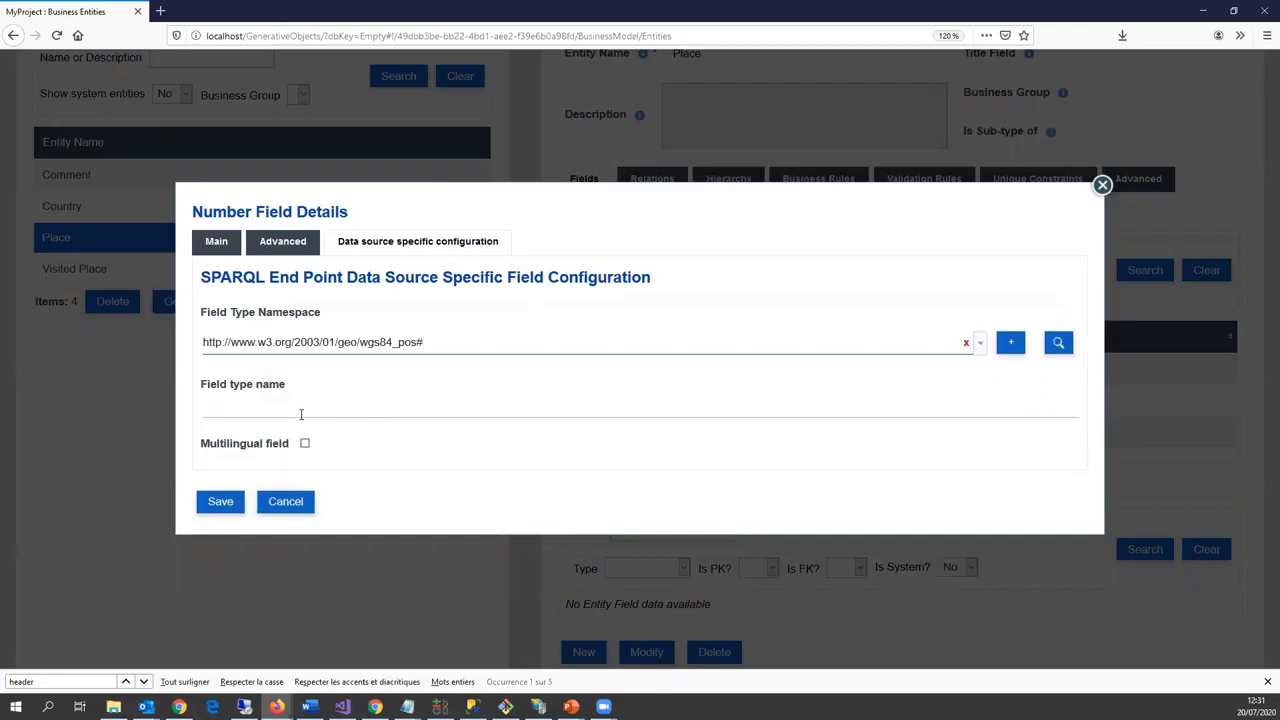
left_click(301, 414)
type("lat")
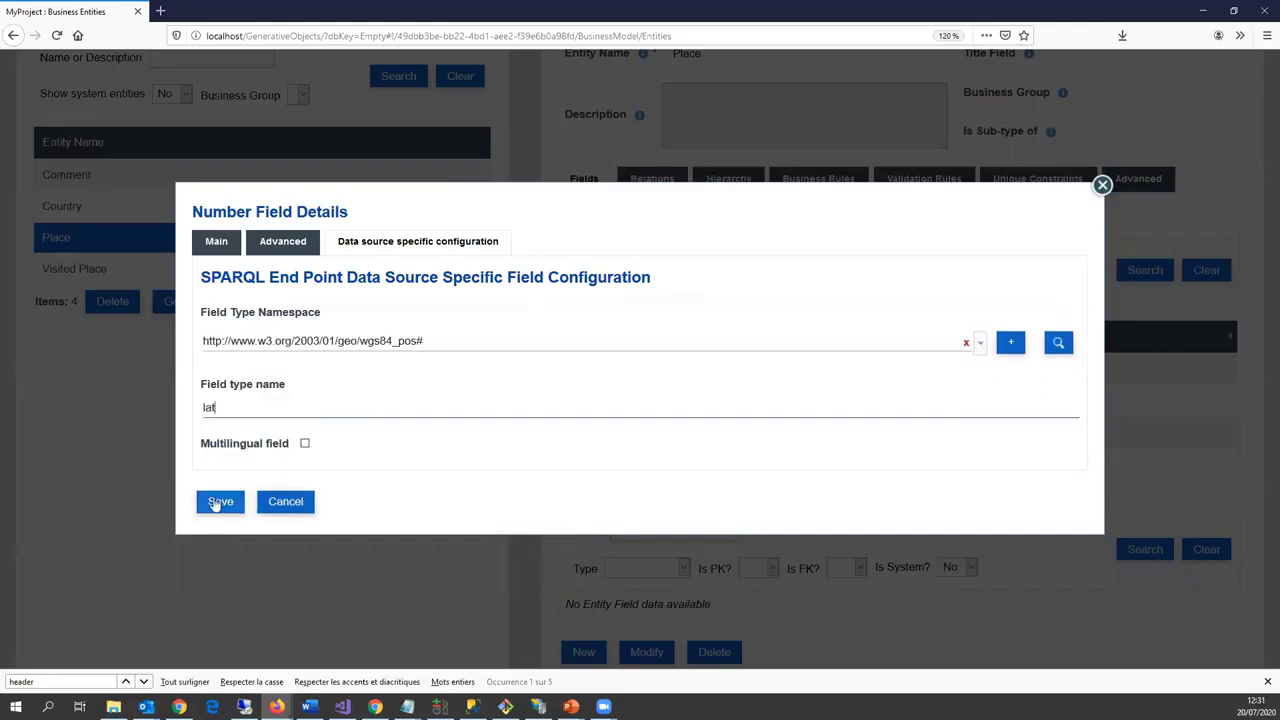
left_click(220, 501)
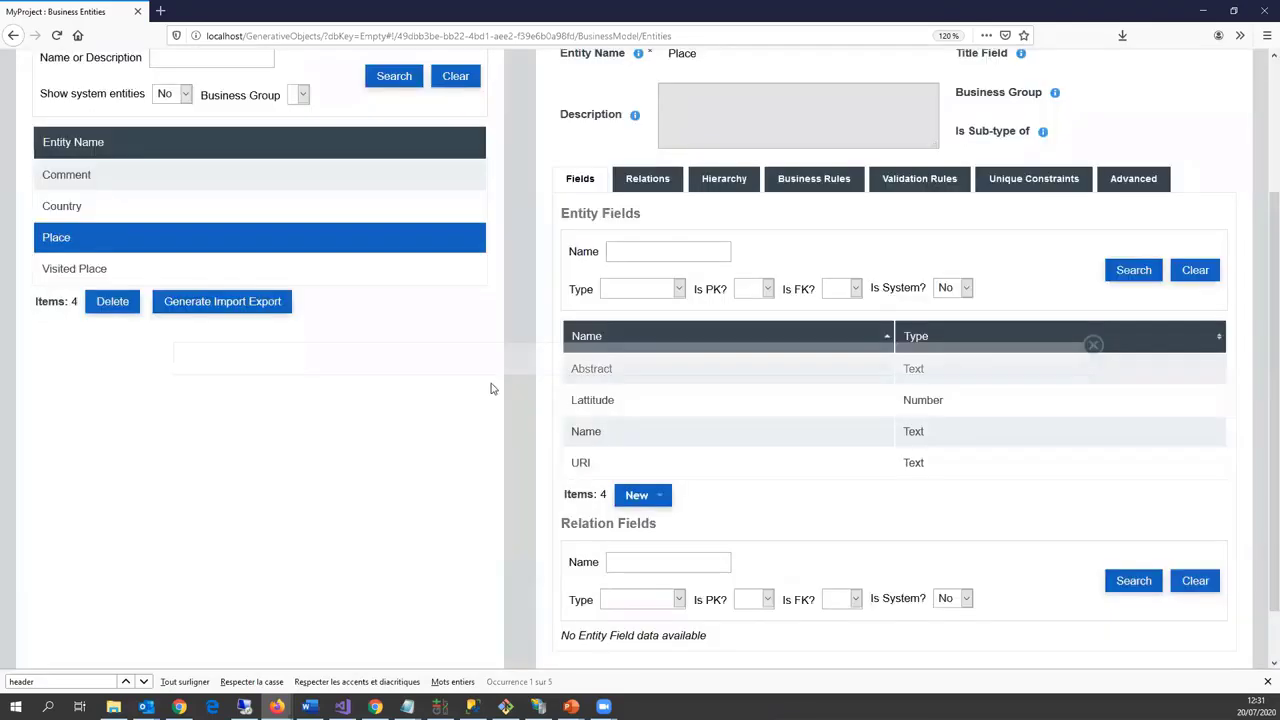
Step: Add an optional Decimal number field 'Longitude' with precision 6 and scale 4
scroll(530, 410, "down", 1)
left_click(645, 431)
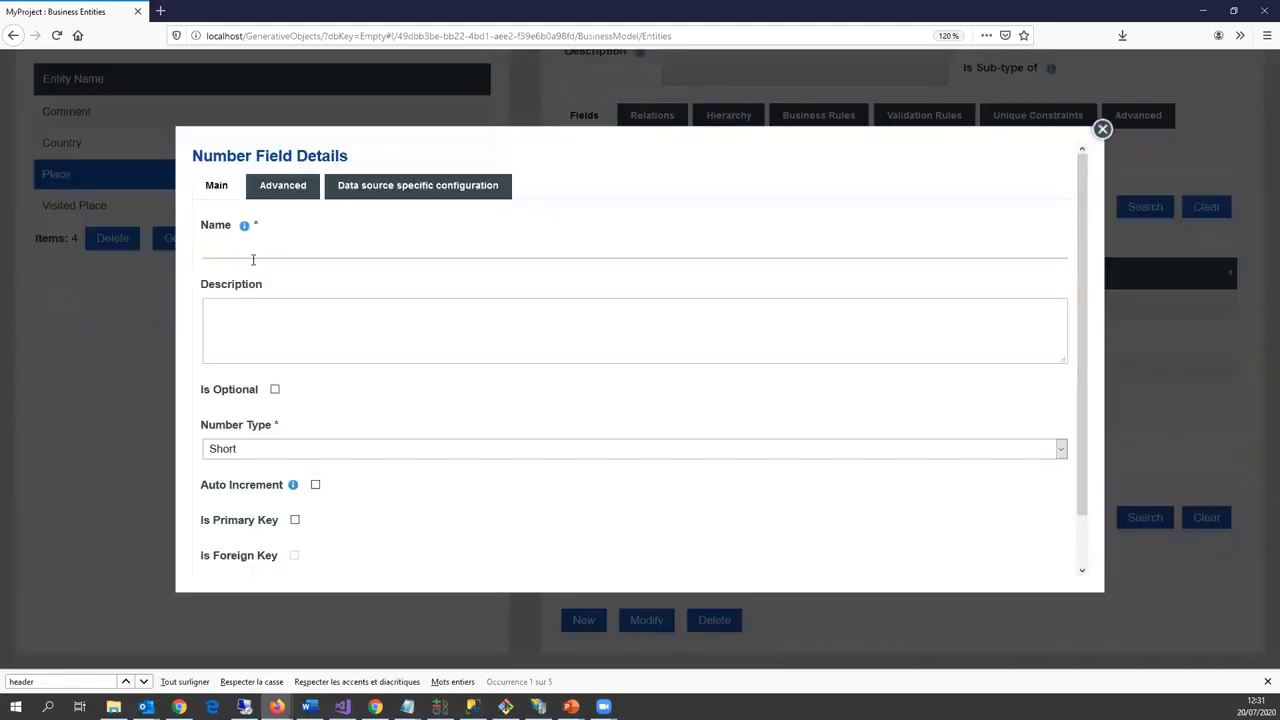
left_click(253, 259)
type("Longitude")
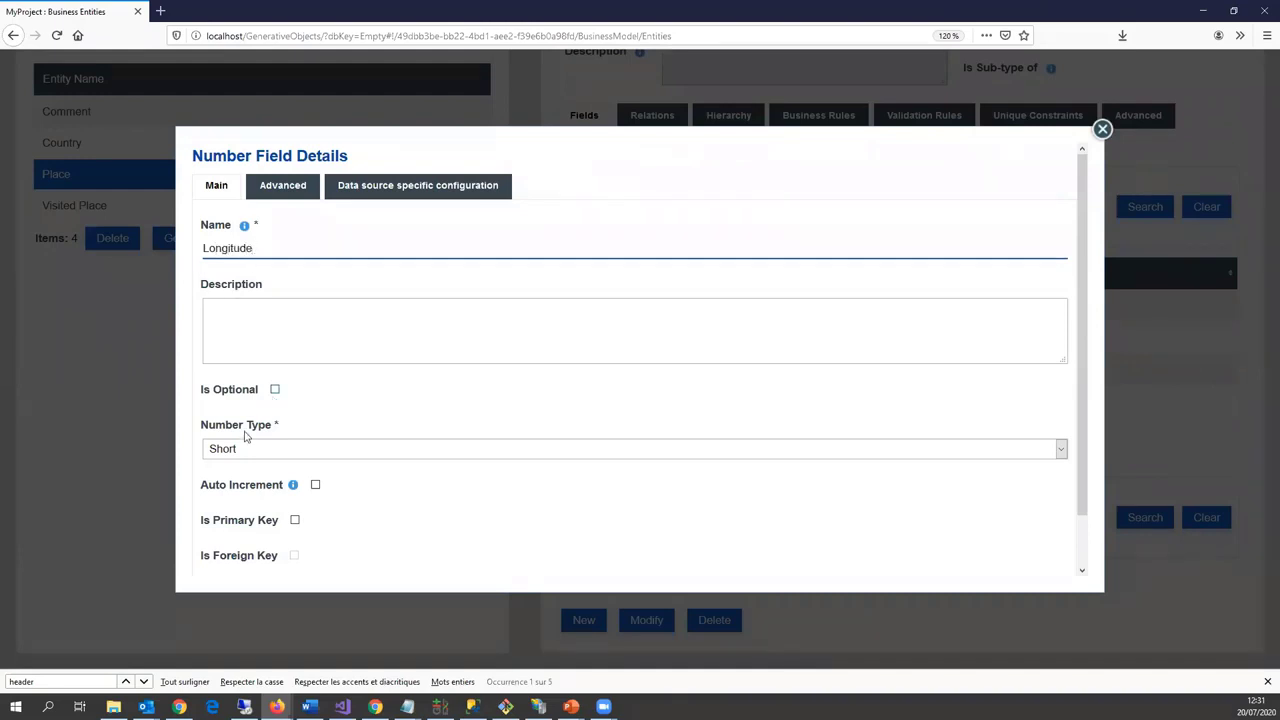
left_click(275, 390)
left_click(263, 450)
left_click(245, 551)
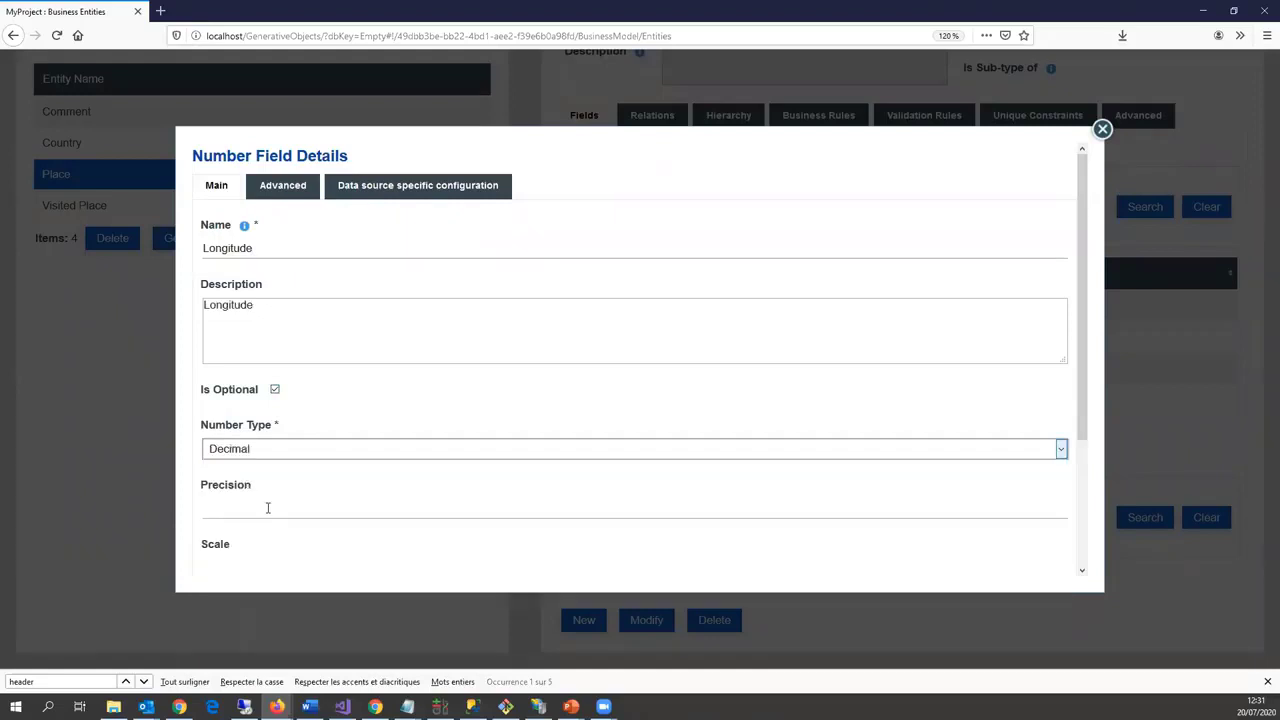
scroll(249, 474, "down", 3)
left_click(249, 355)
type("6")
key("Tab")
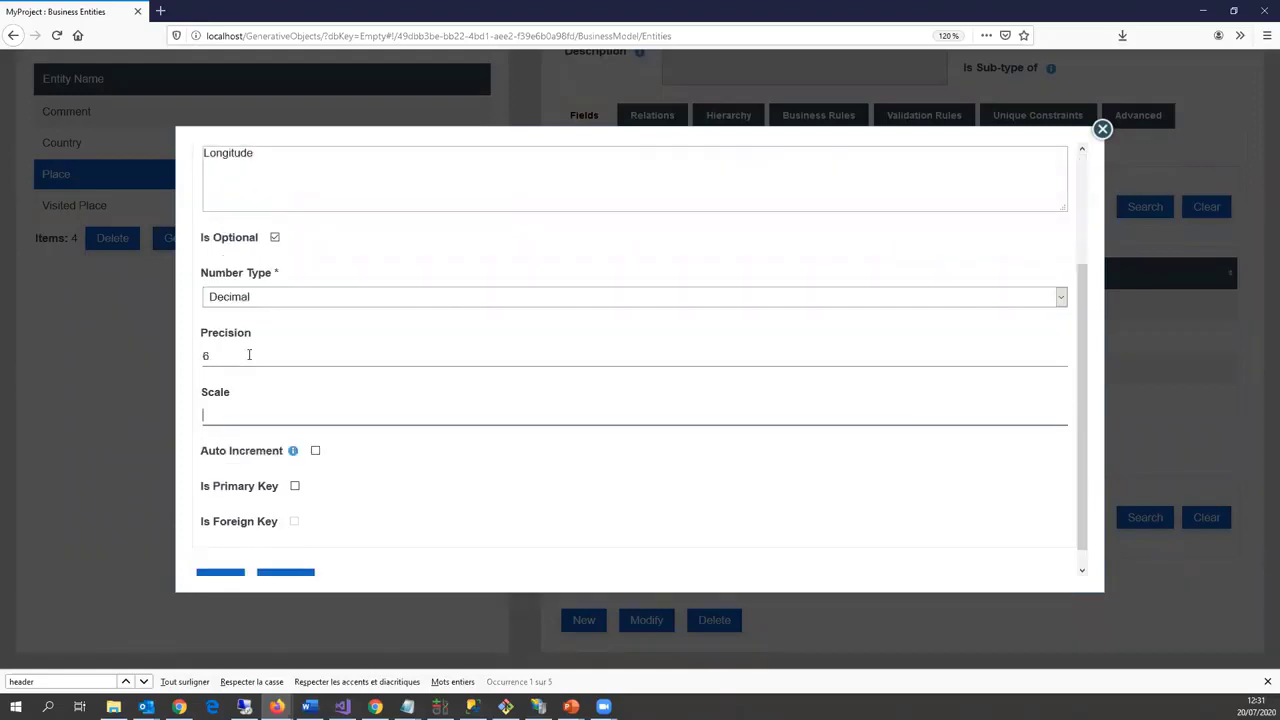
type("4")
Step: Map Longitude to the wgs84_pos 'long' property, save it, and begin a new text field
scroll(438, 248, "up", 3)
left_click(417, 185)
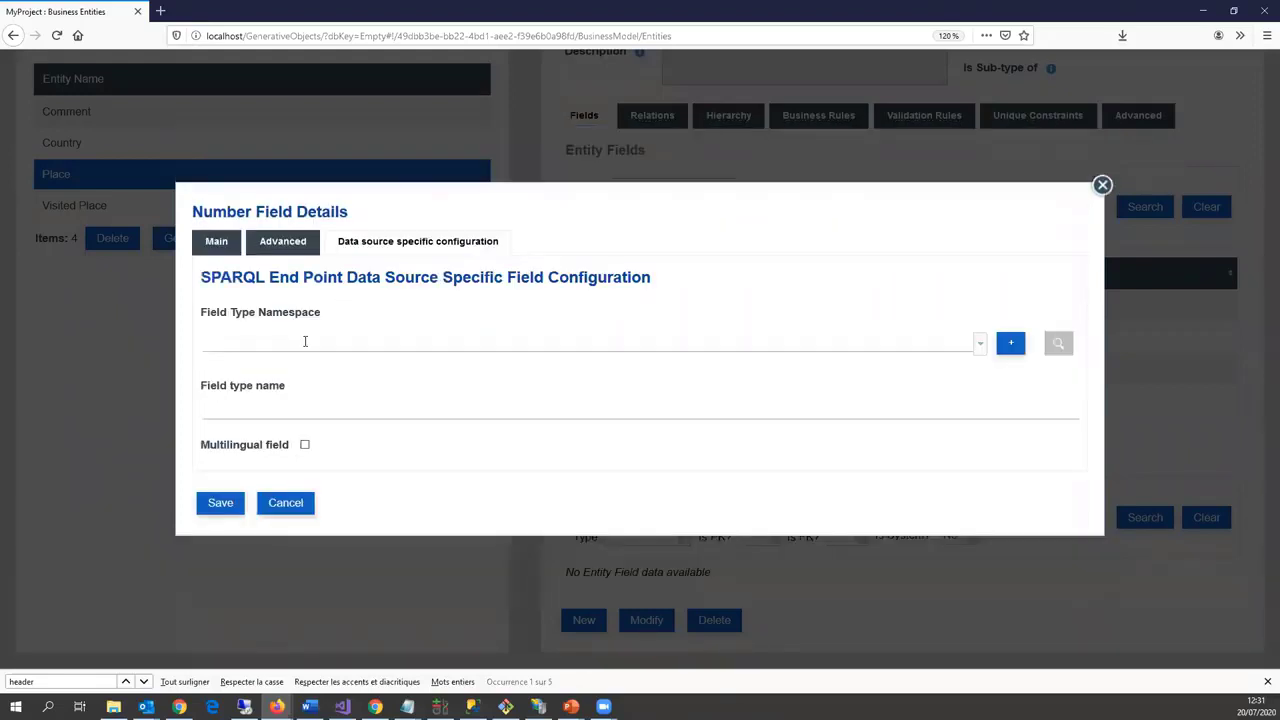
left_click(306, 342)
left_click(332, 428)
left_click(285, 402)
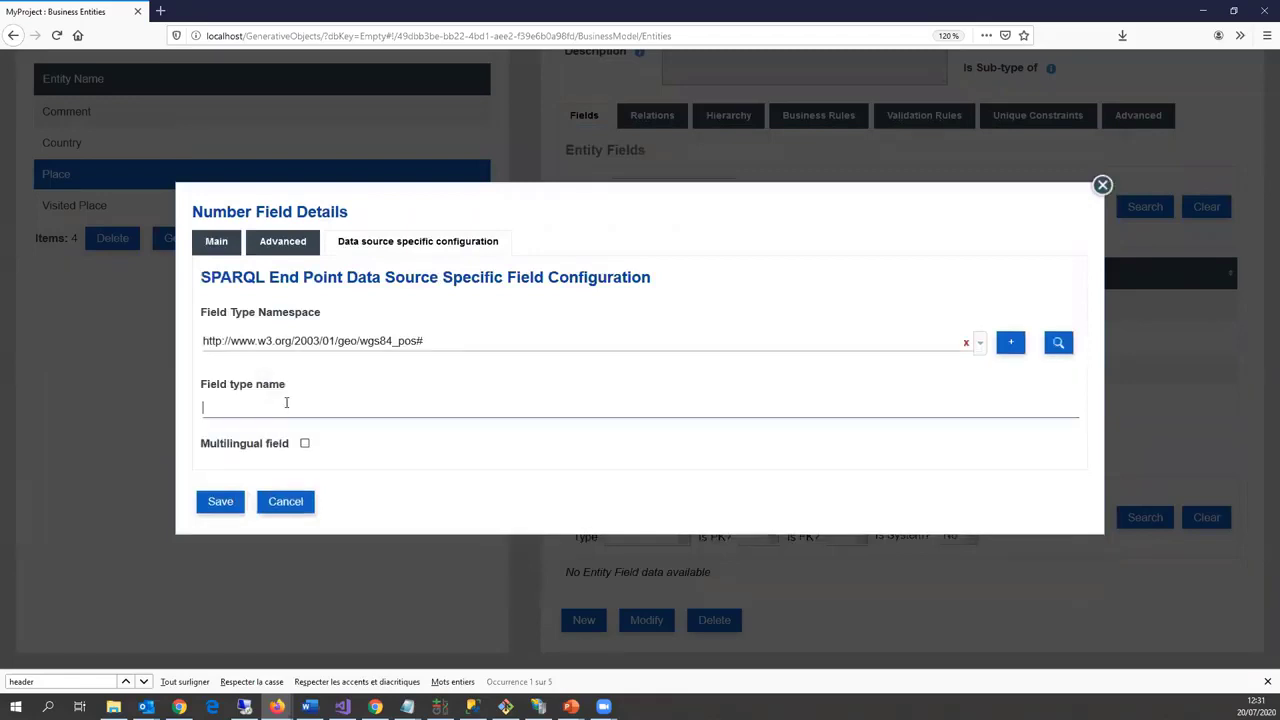
type("long")
left_click(211, 505)
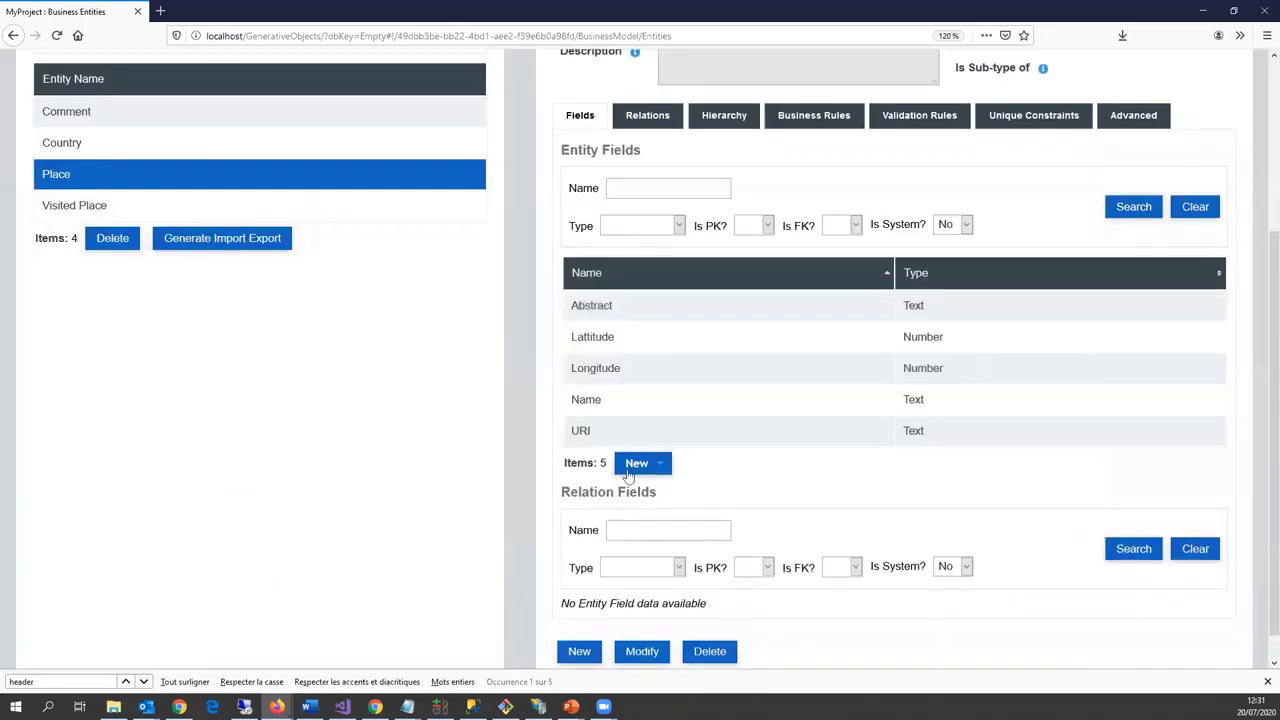
left_click(636, 463)
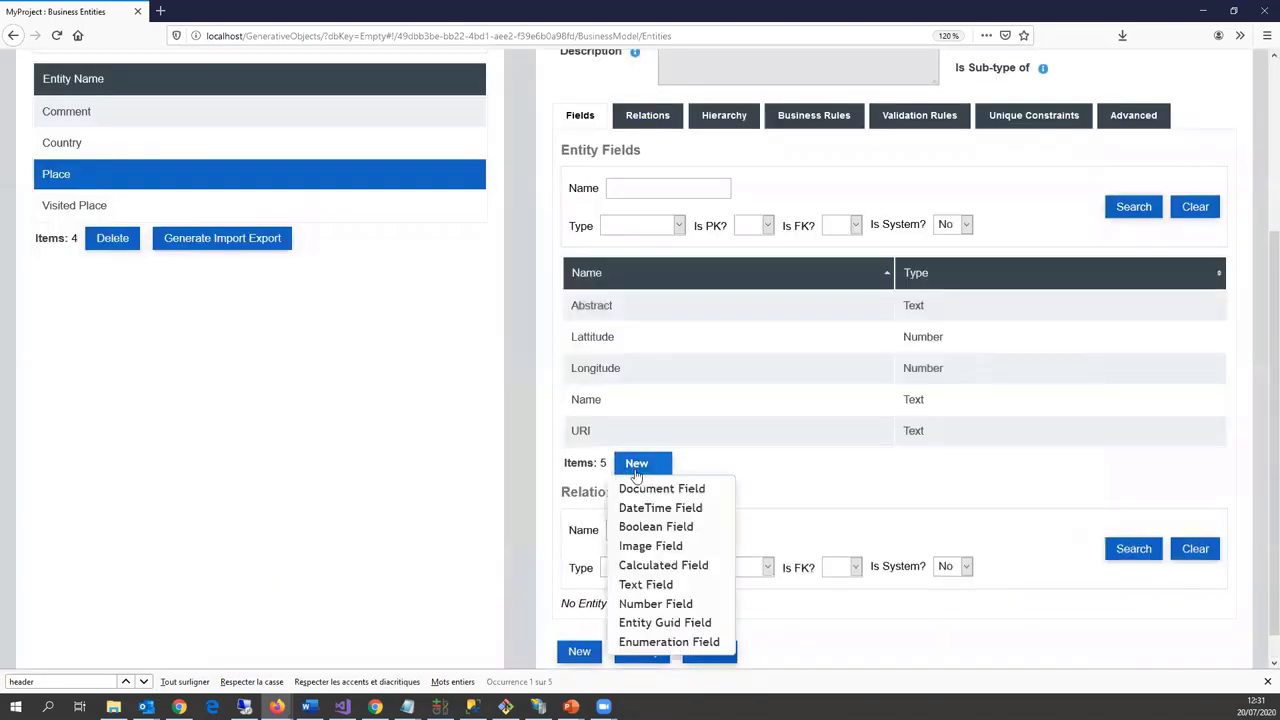
left_click(645, 585)
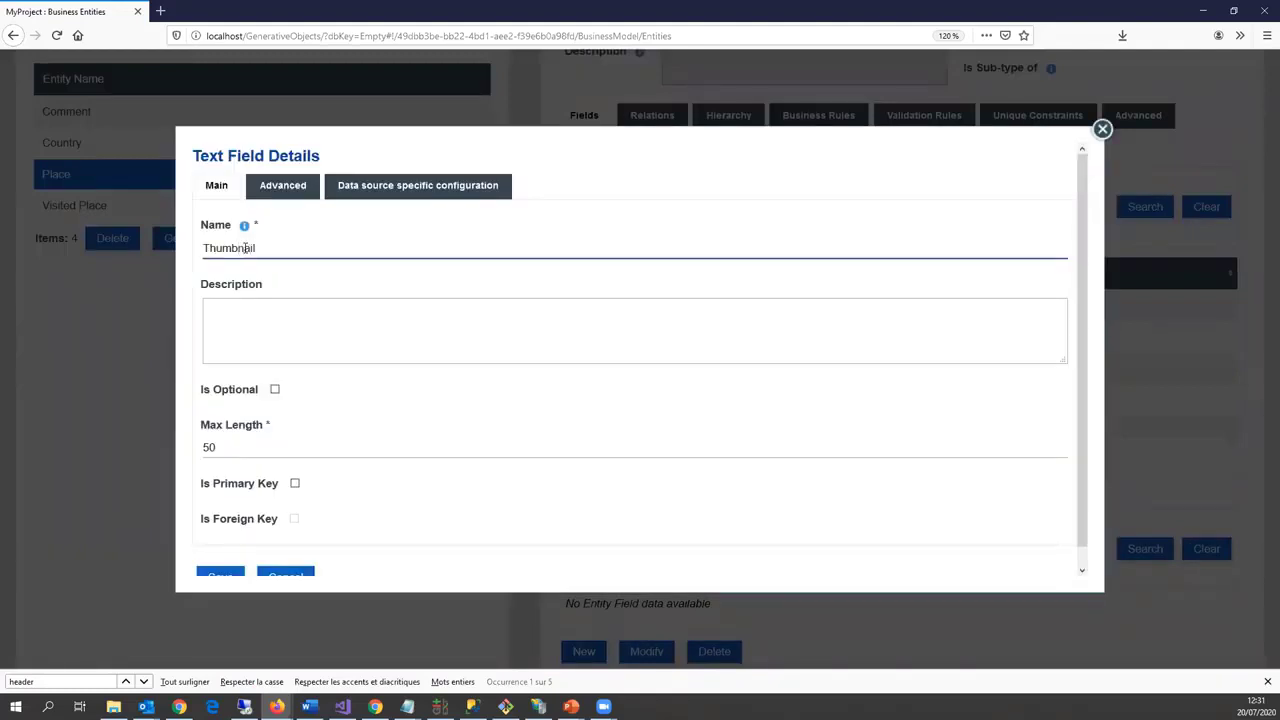
Step: Make Thumbnail optional with max length 200, map it to dbpedia ontology 'thumbnail', and save
left_click(274, 389)
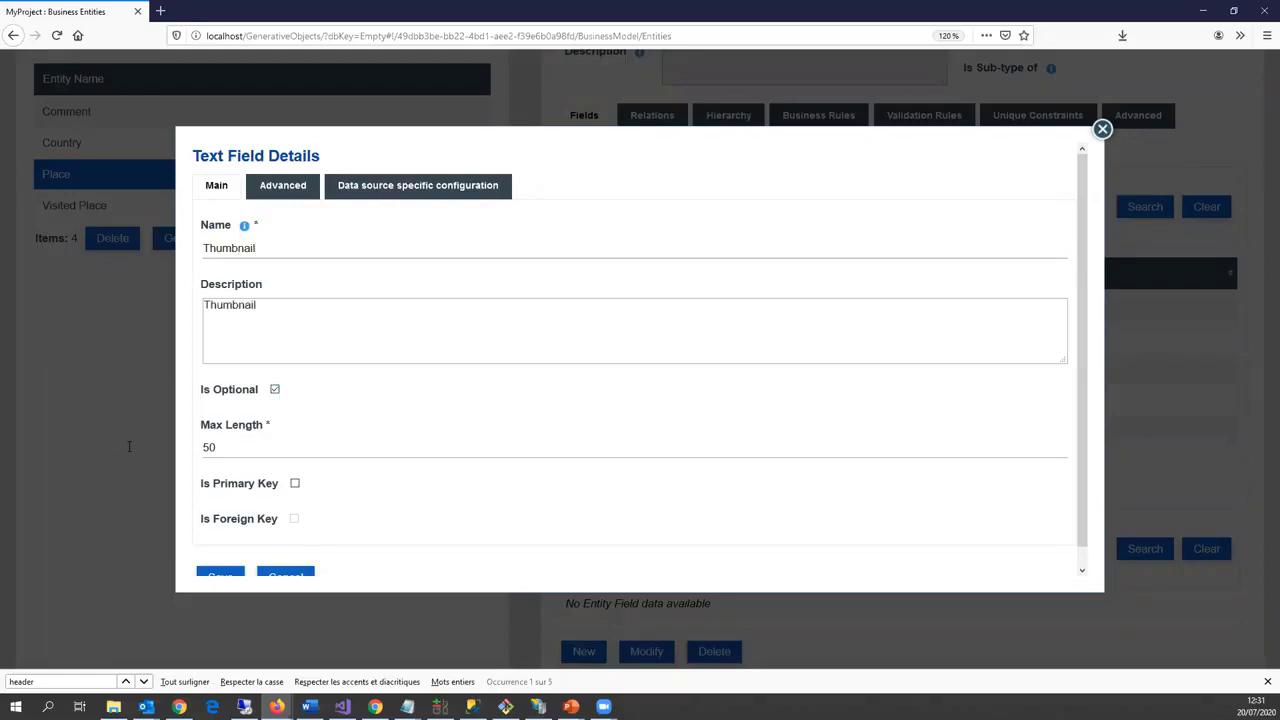
key("Tab")
type("200")
left_click(374, 190)
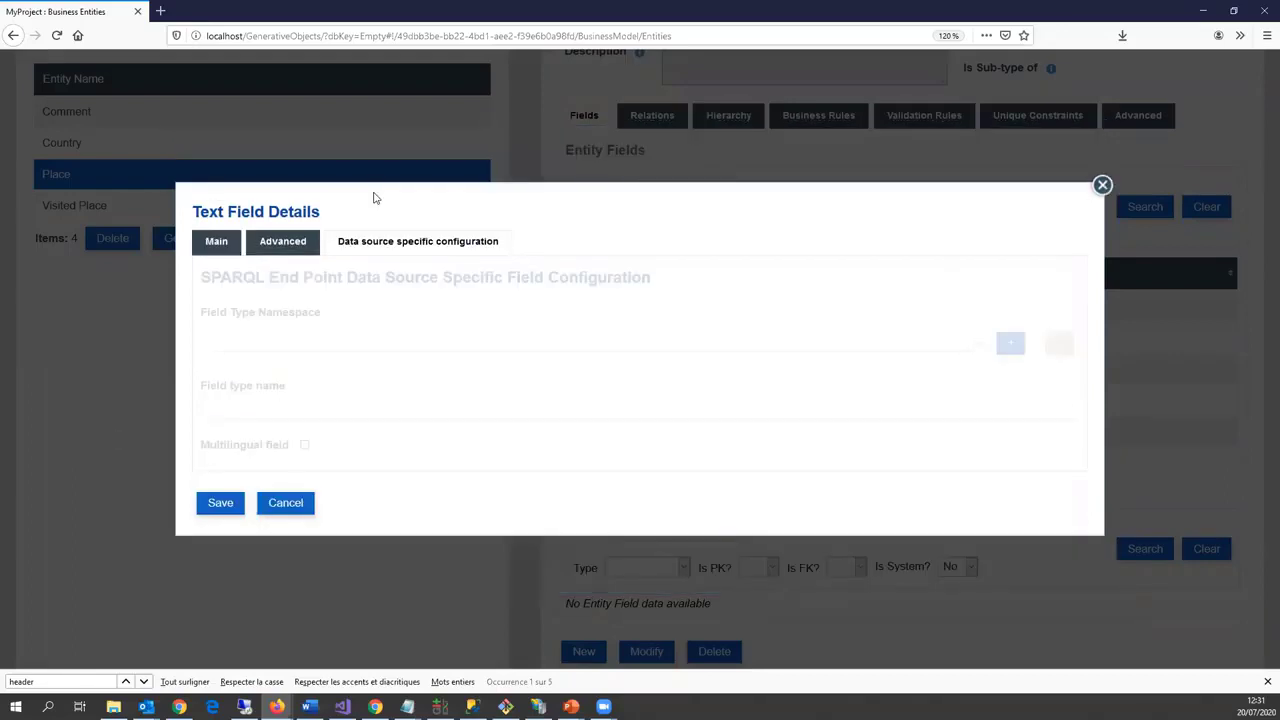
left_click(274, 342)
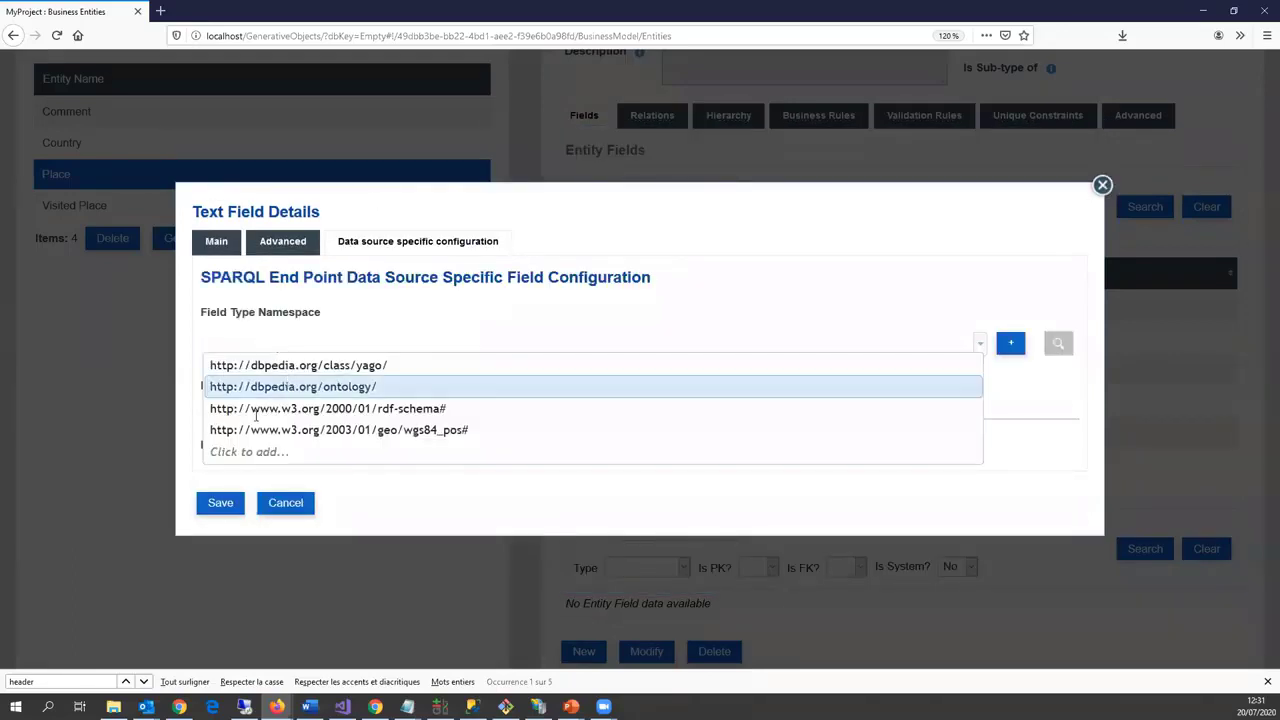
left_click(270, 386)
left_click(255, 413)
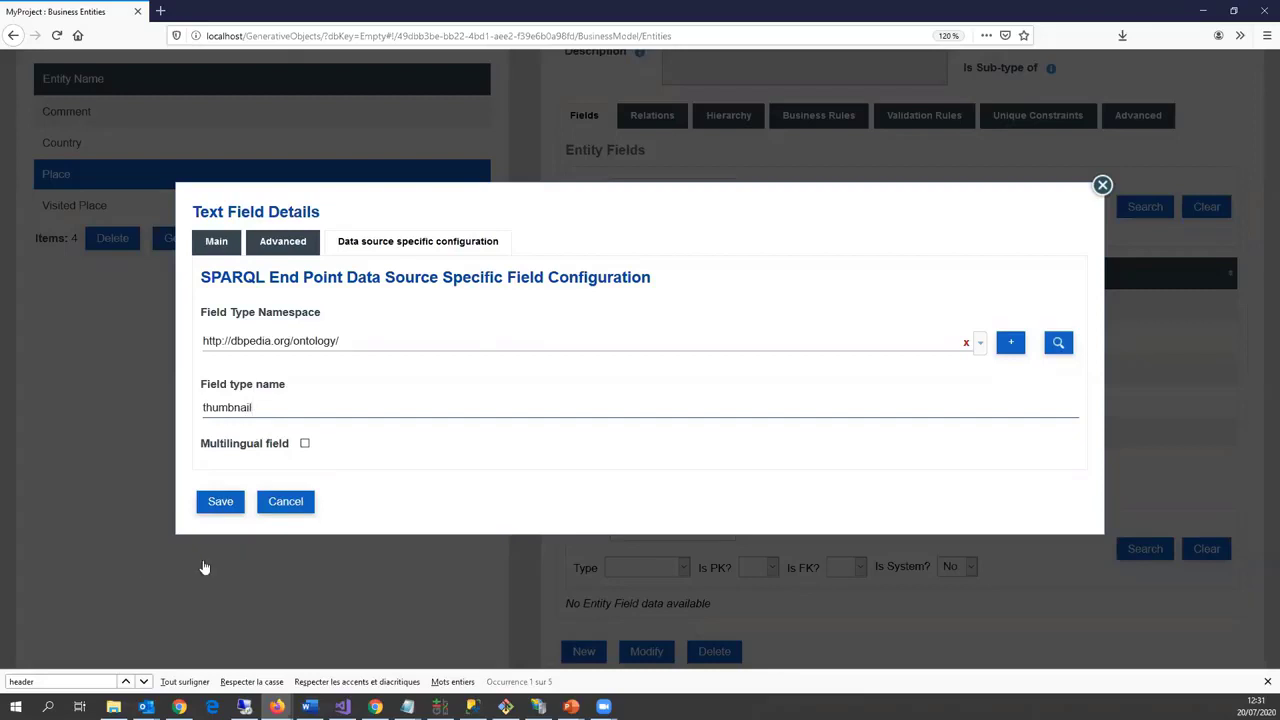
left_click(220, 503)
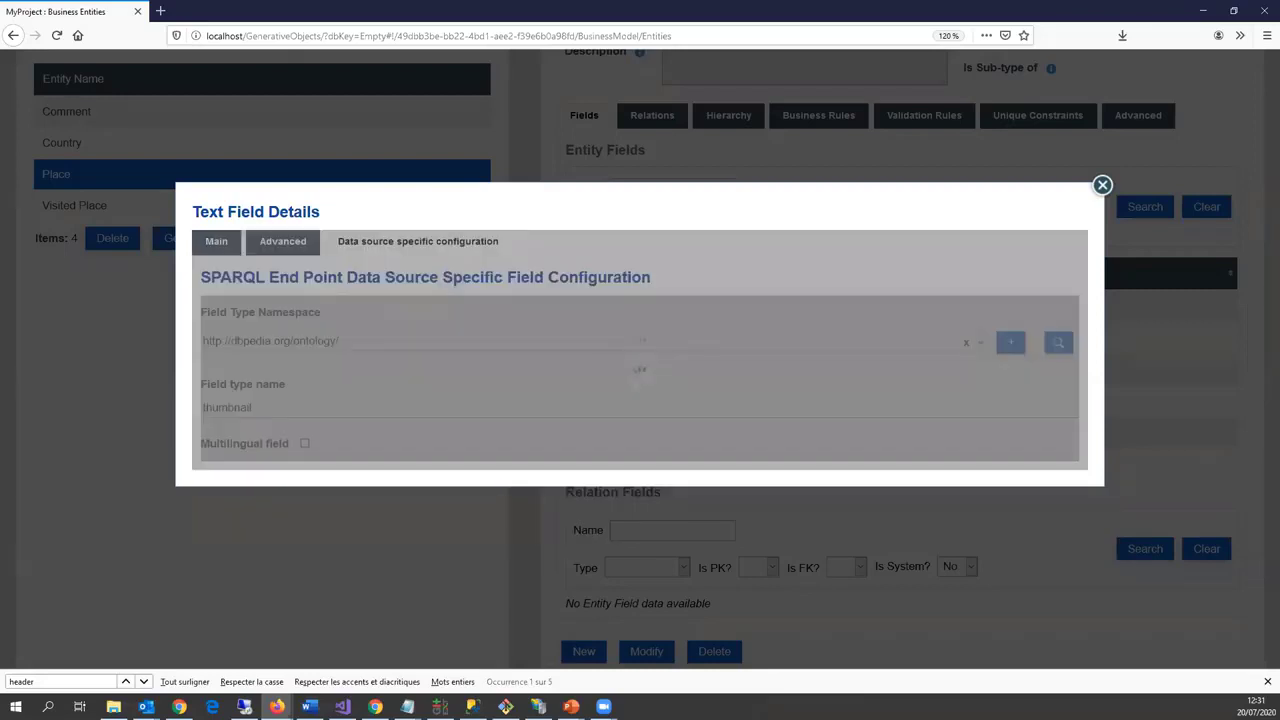
Step: Begin creating a new entity from the entity list
scroll(296, 331, "up", 3)
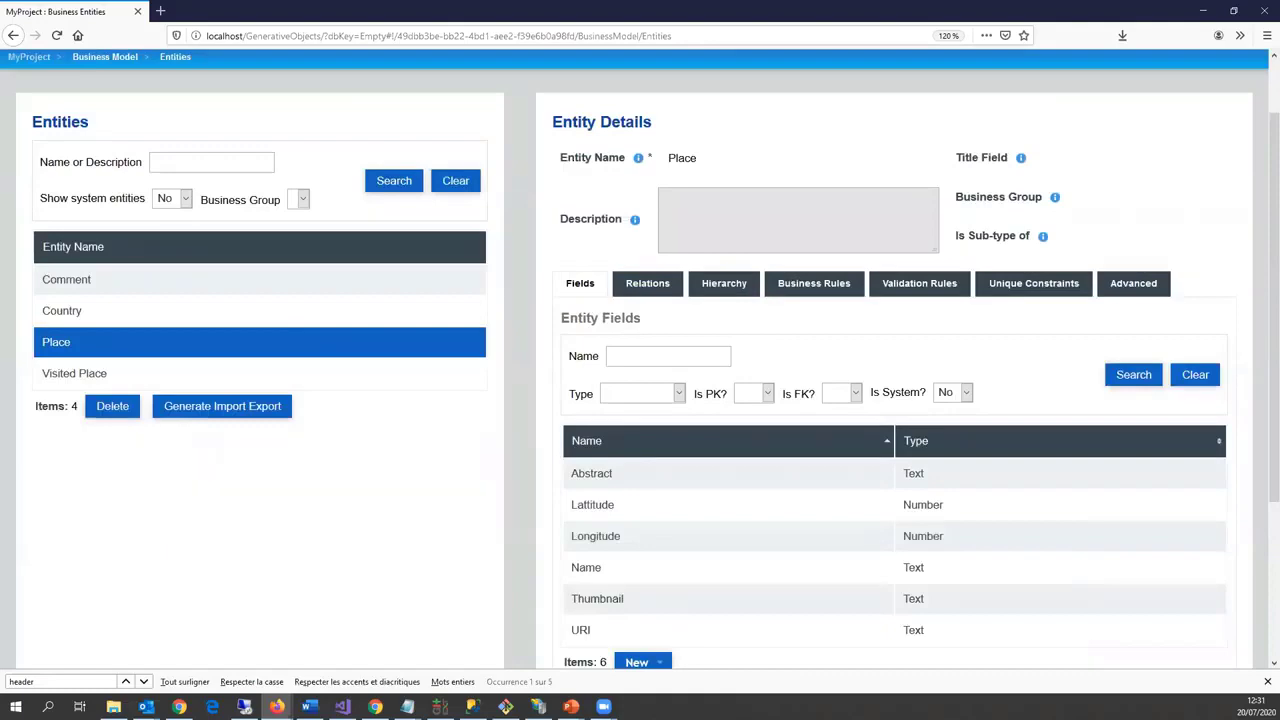
scroll(551, 516, "down", 3)
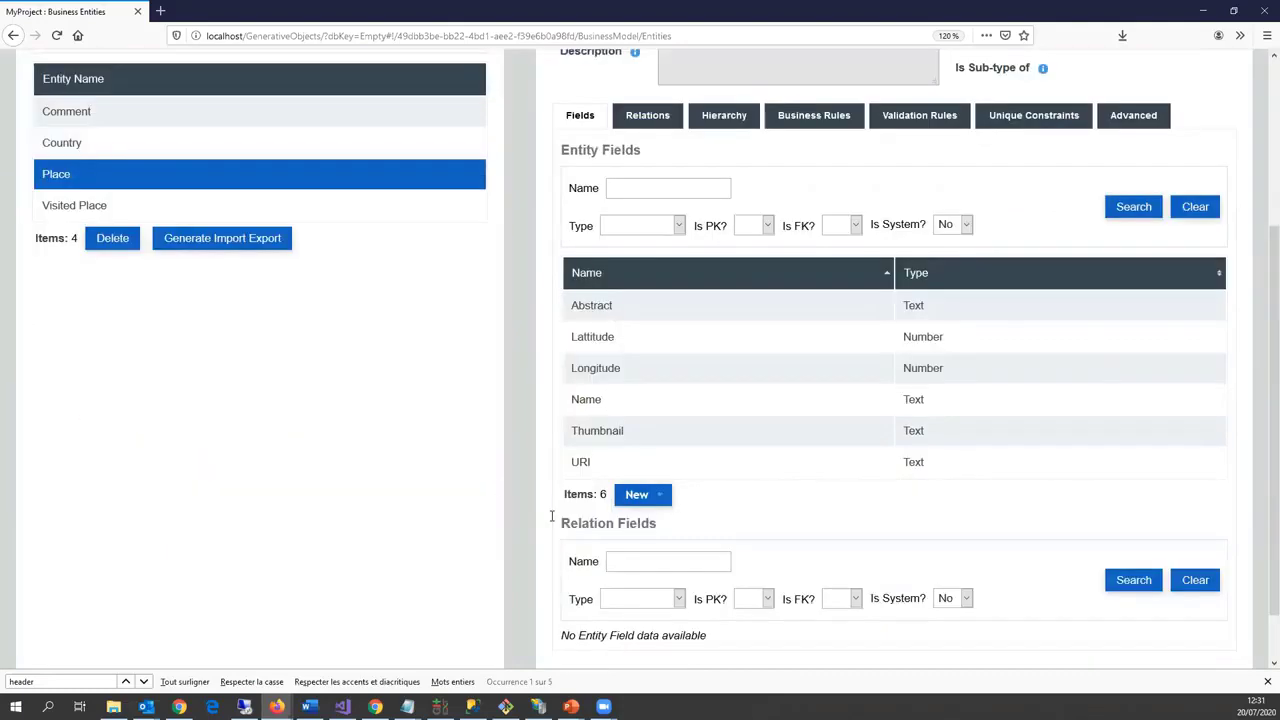
scroll(614, 516, "up", 4)
scroll(580, 600, "down", 5)
left_click(580, 617)
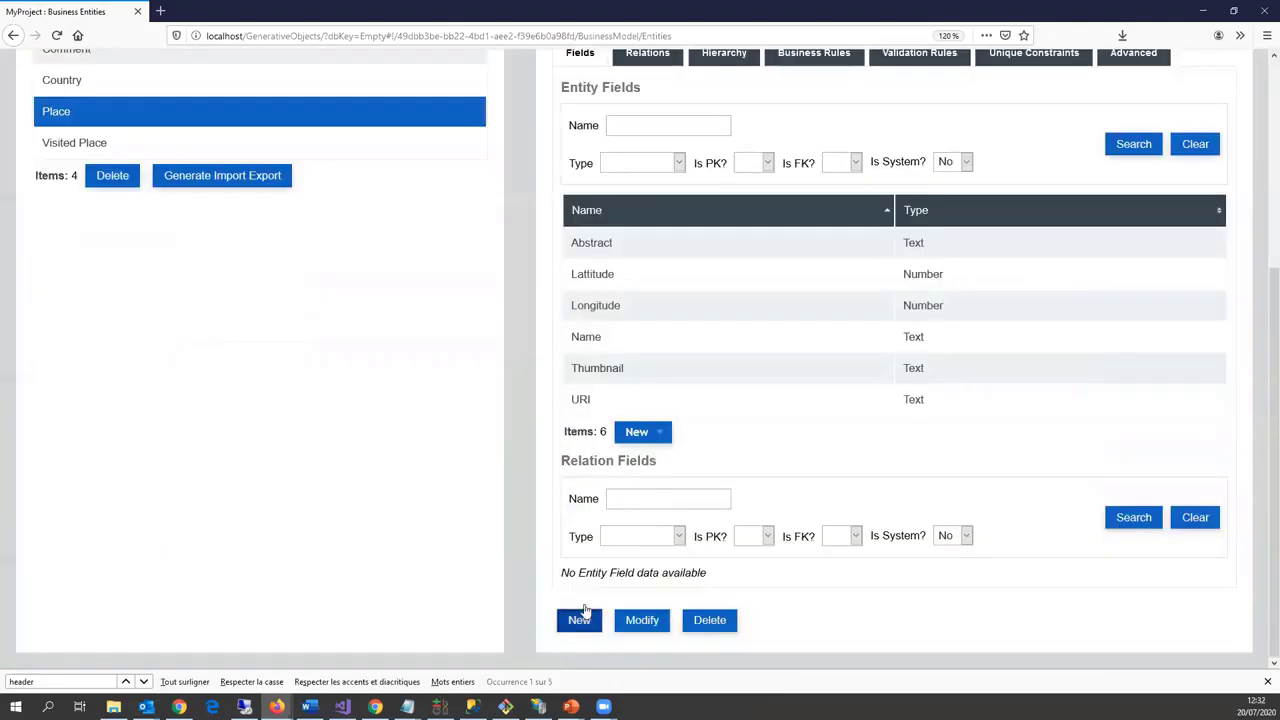
Step: Name the entity Architect and replace its Database data source with a SPARQL End Point
left_click(702, 200)
type("Architect")
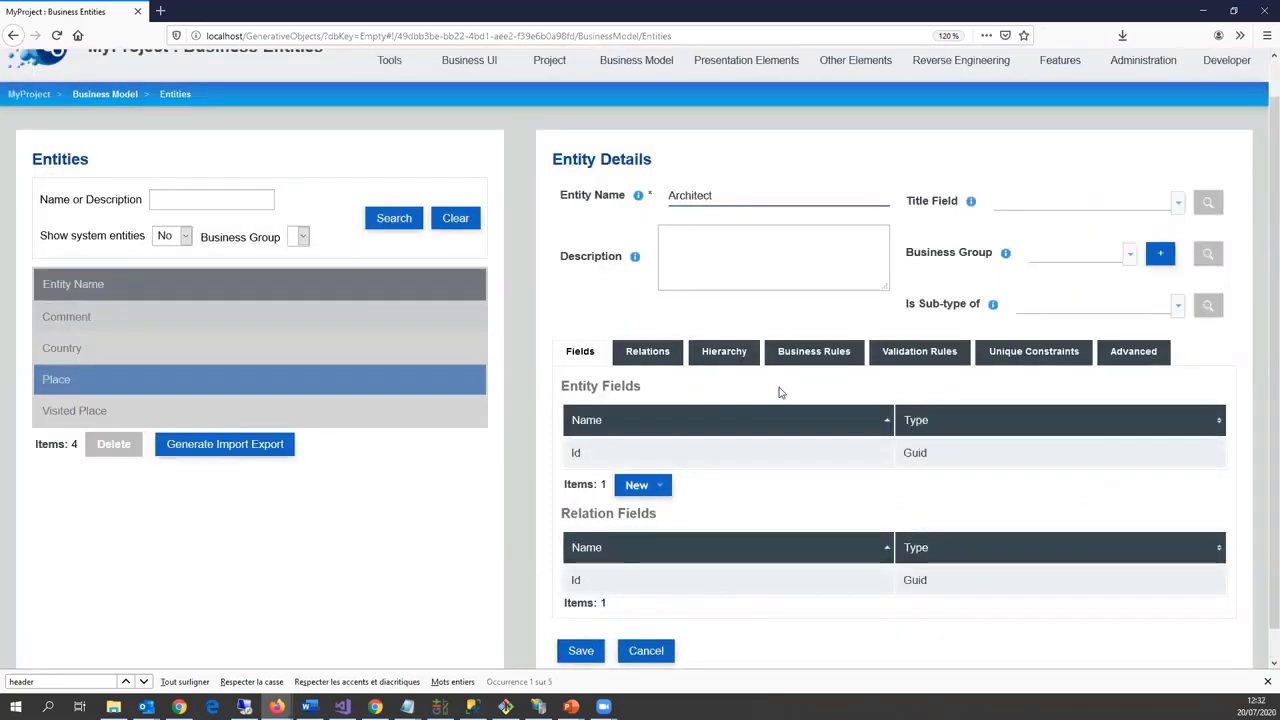
scroll(797, 454, "down", 1)
left_click(1133, 320)
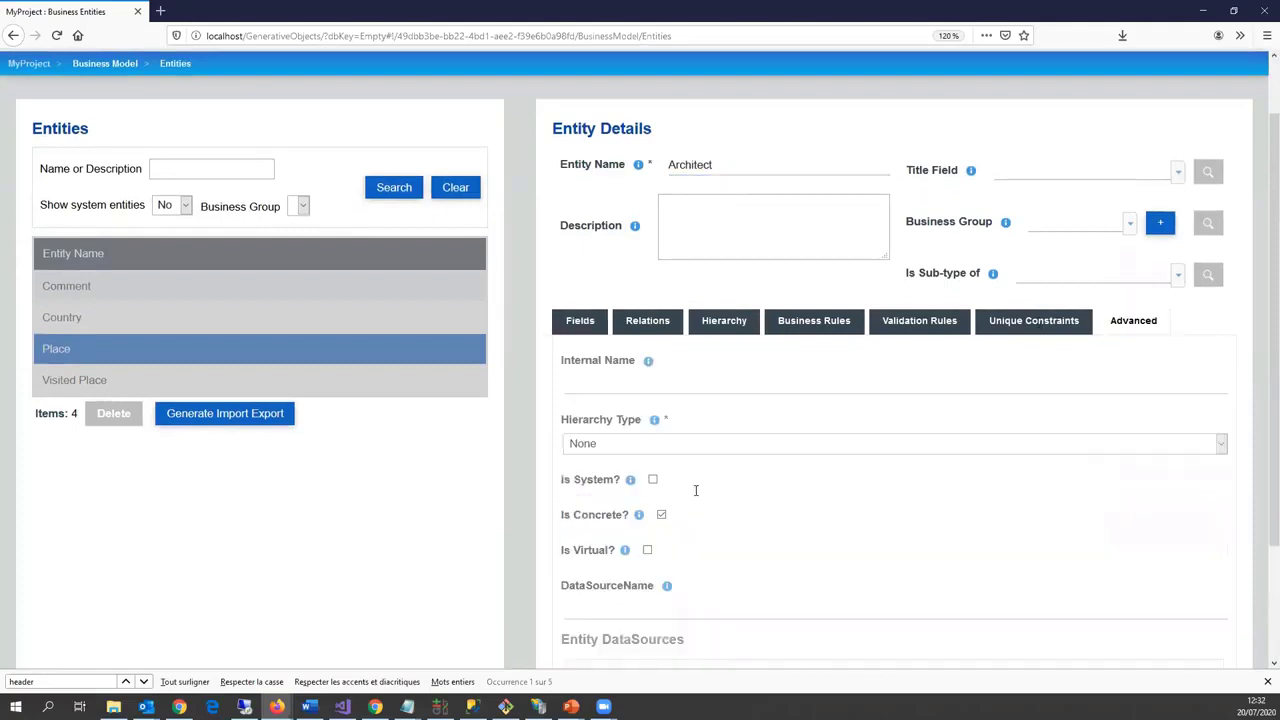
scroll(617, 600, "down", 3)
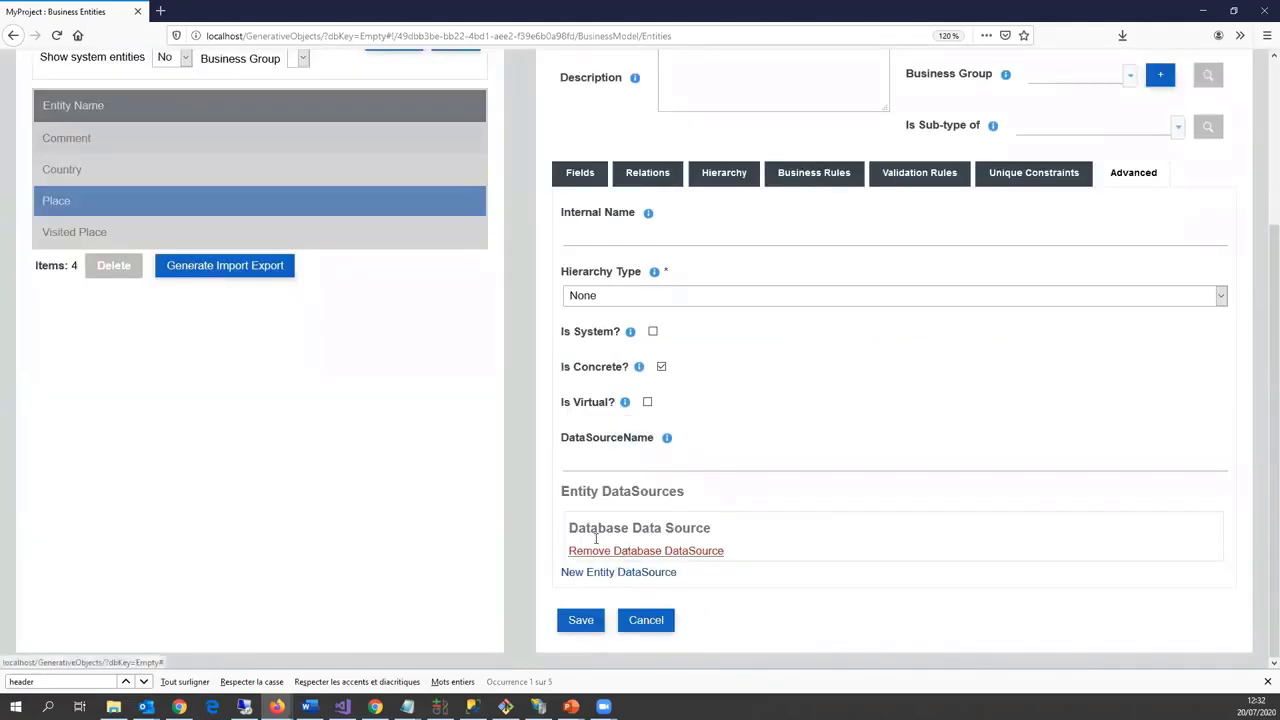
left_click(626, 551)
left_click(594, 573)
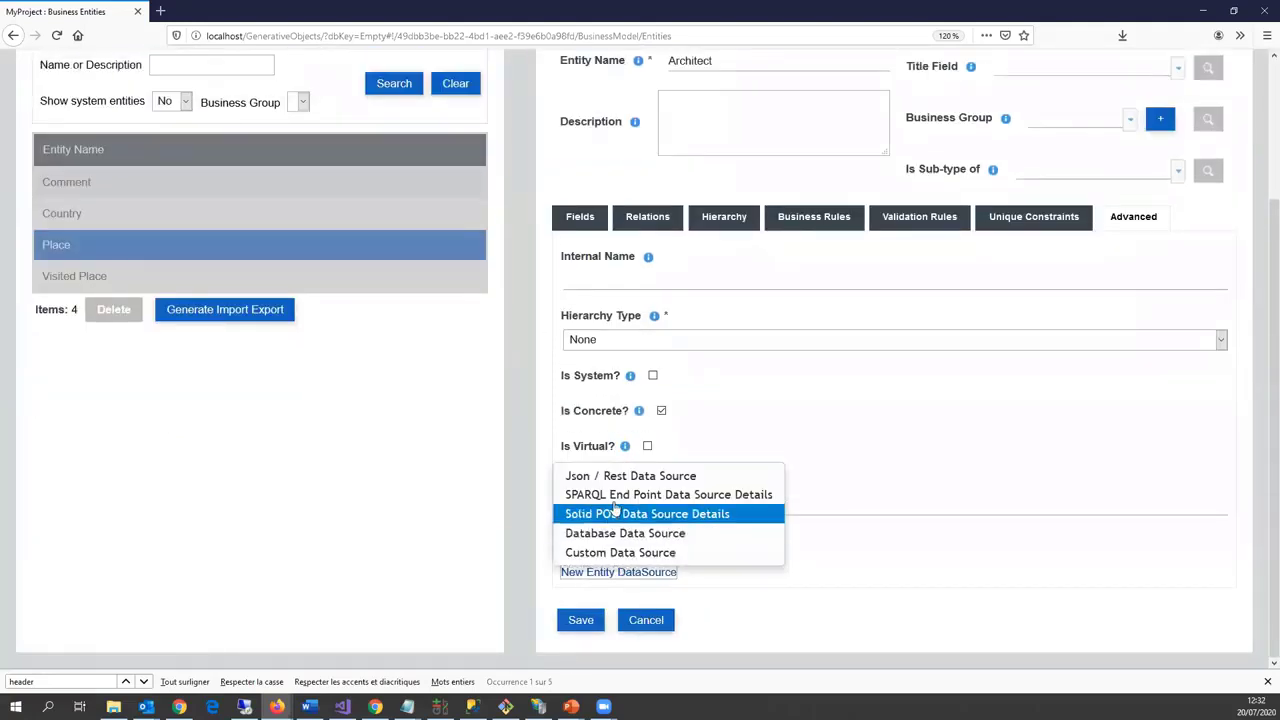
left_click(614, 495)
Step: Fill in the DBpedia SPARQL endpoint URL, the DBpedia default graph, and the default language
scroll(620, 509, "down", 6)
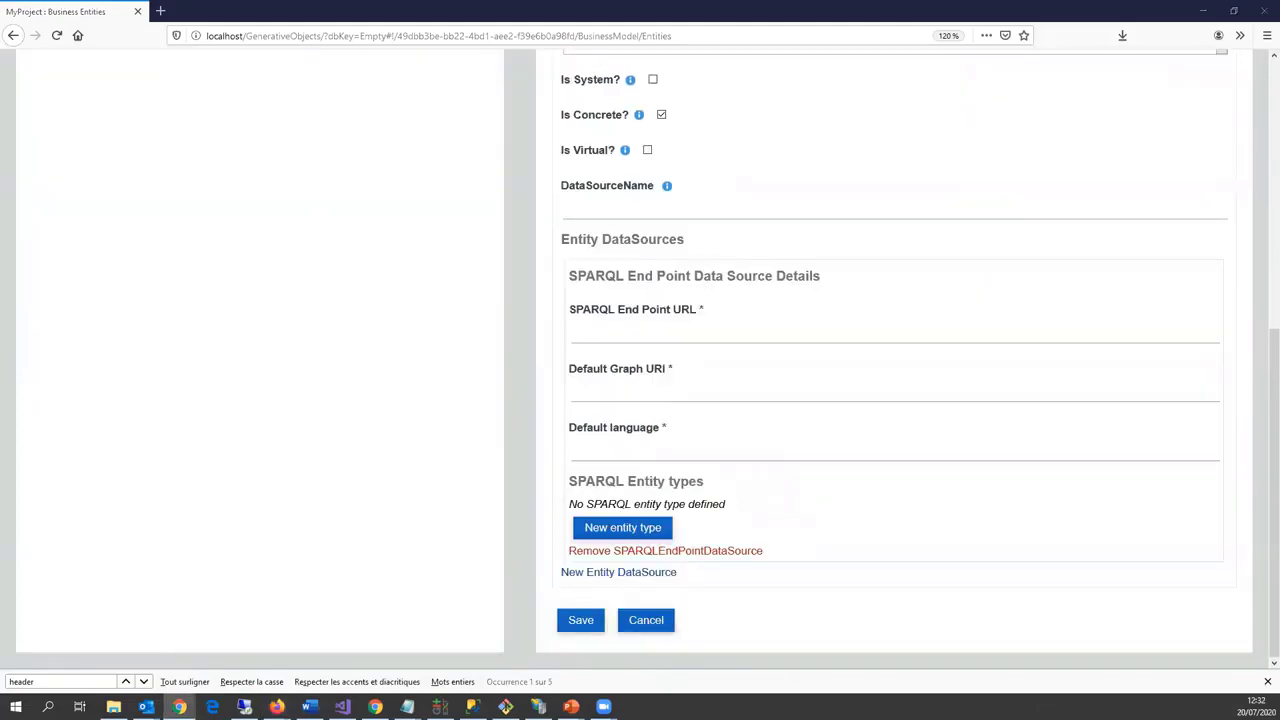
left_click(692, 333)
type("http://dbpedia.org/sparql")
left_click(179, 707)
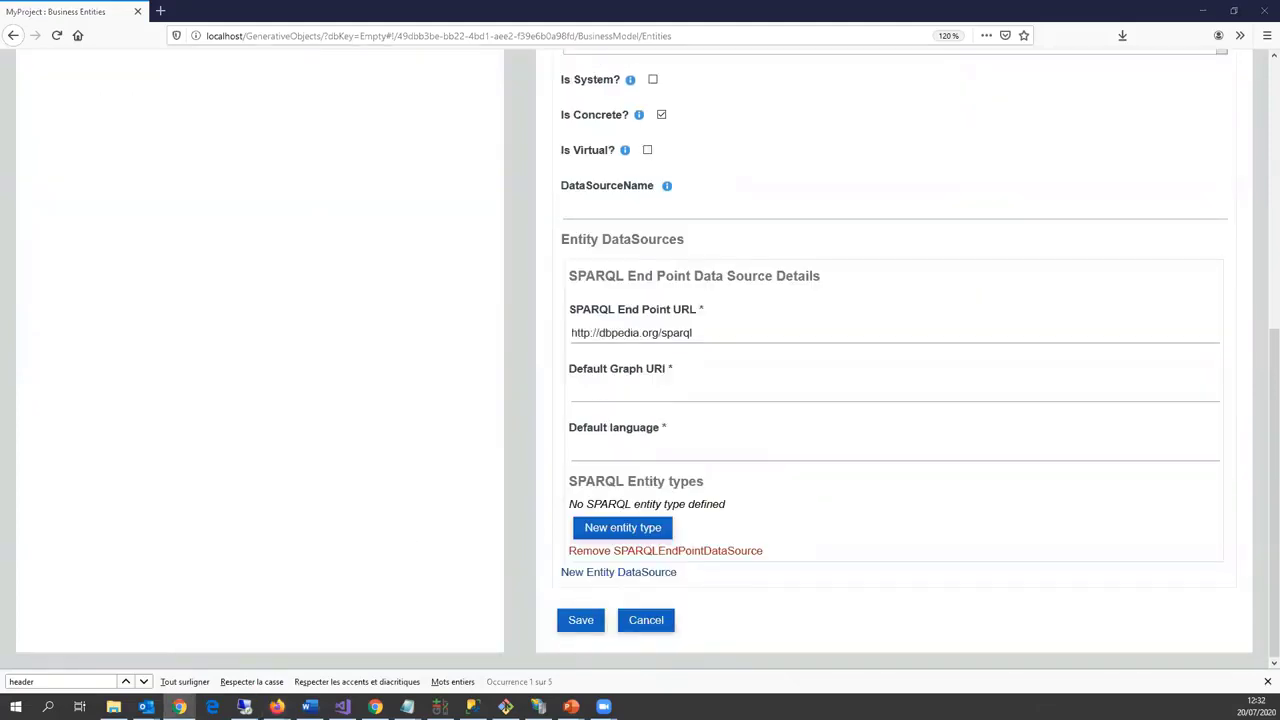
left_click(607, 391)
type("http://dbpedia.org")
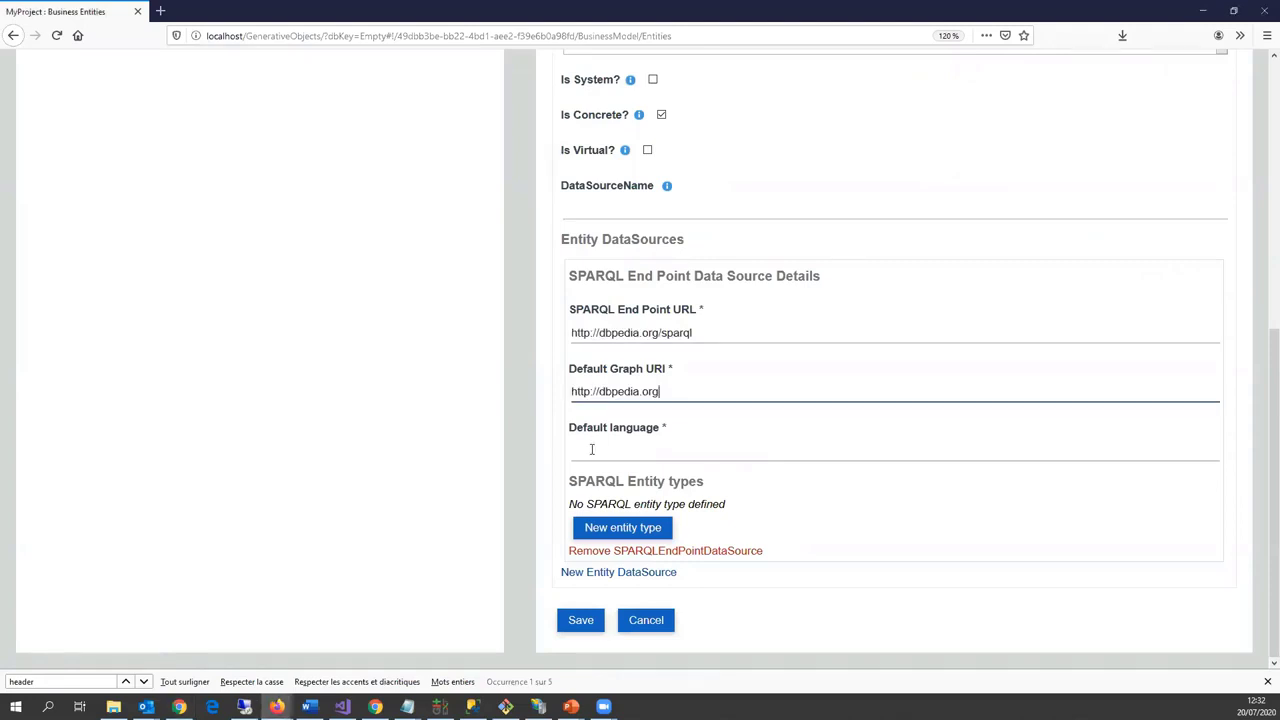
left_click(605, 452)
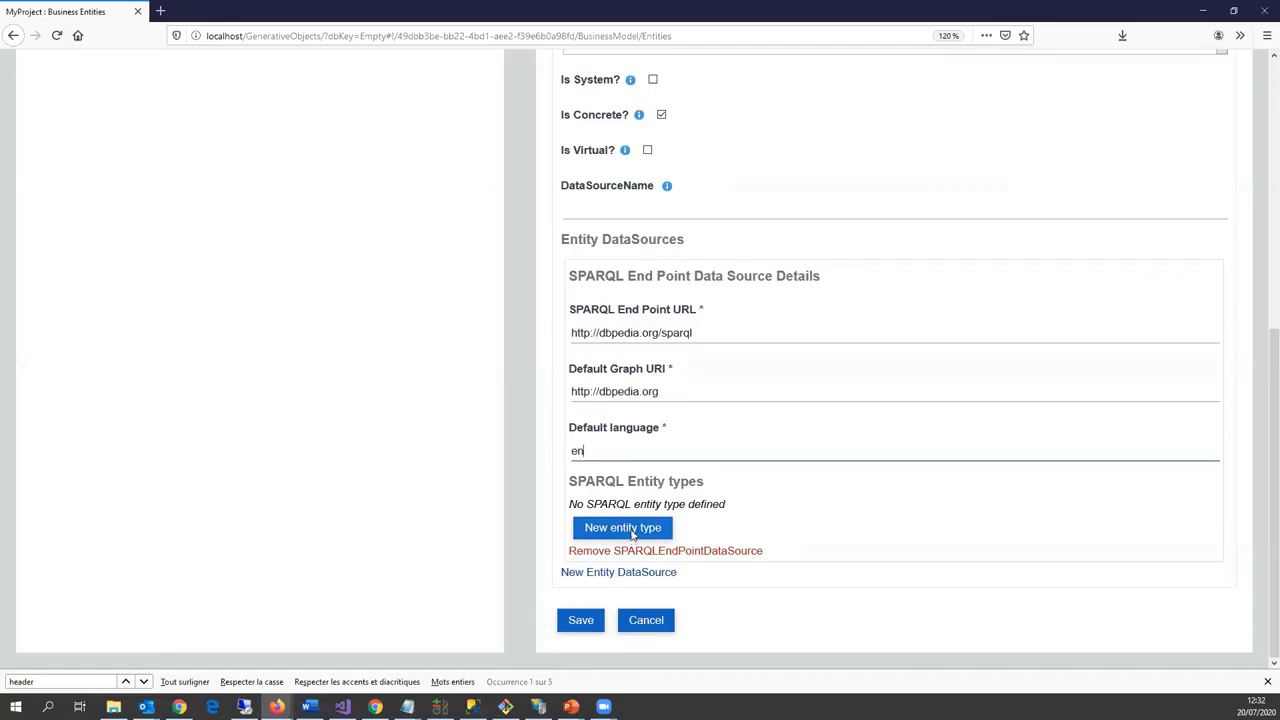
Step: Add the SPARQL entity type 'Architect' from the dbpedia ontology namespace
left_click(630, 528)
left_click(262, 330)
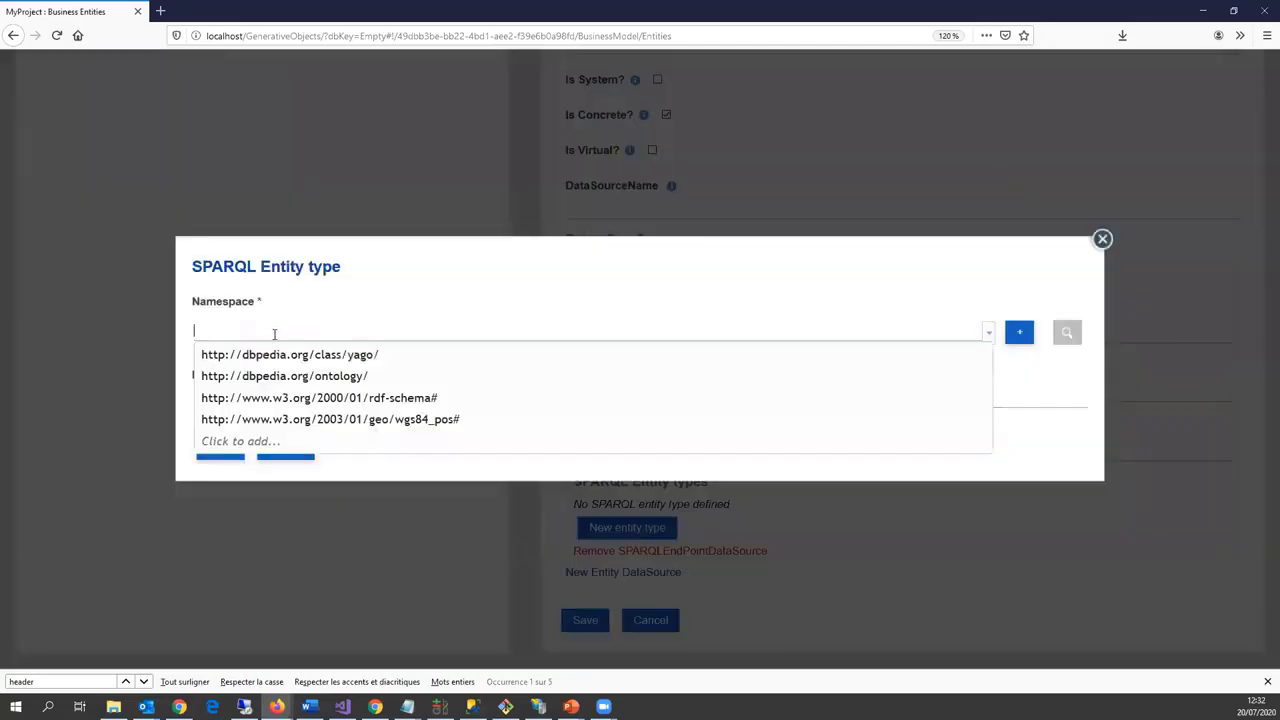
left_click(310, 376)
left_click(274, 376)
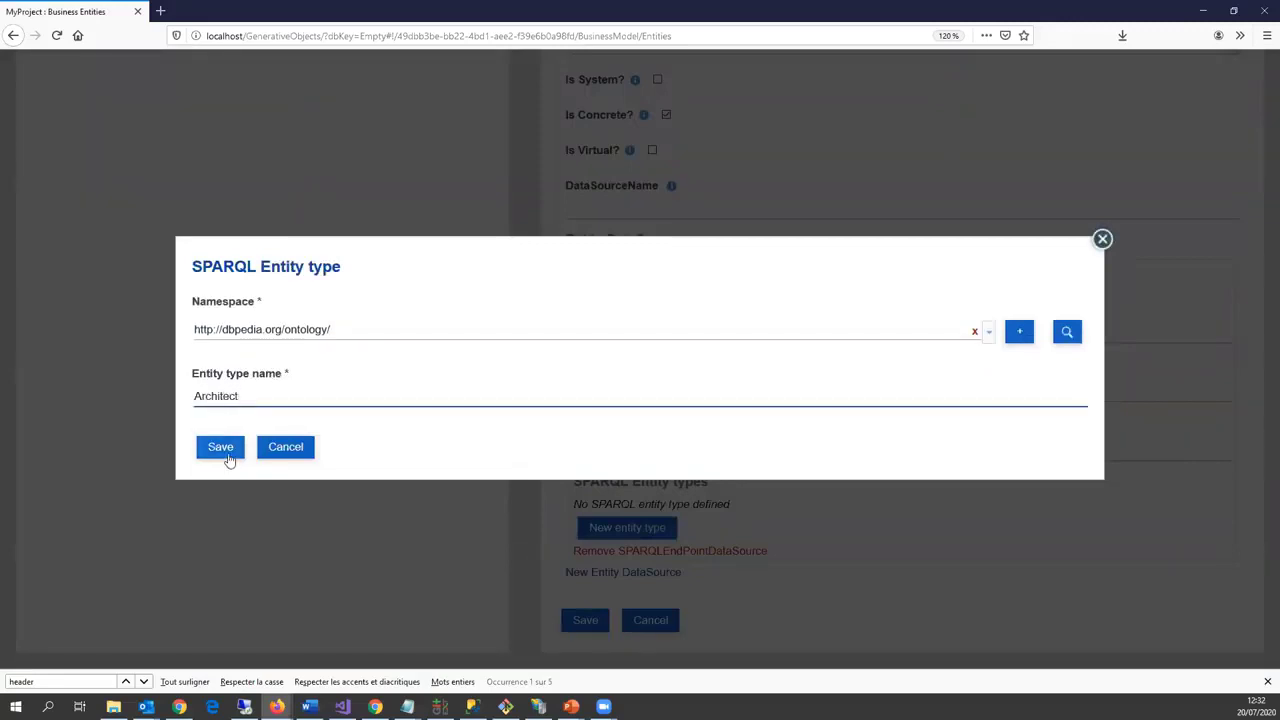
left_click(221, 448)
Step: Save the Architect entity and show its fields
scroll(690, 560, "down", 1)
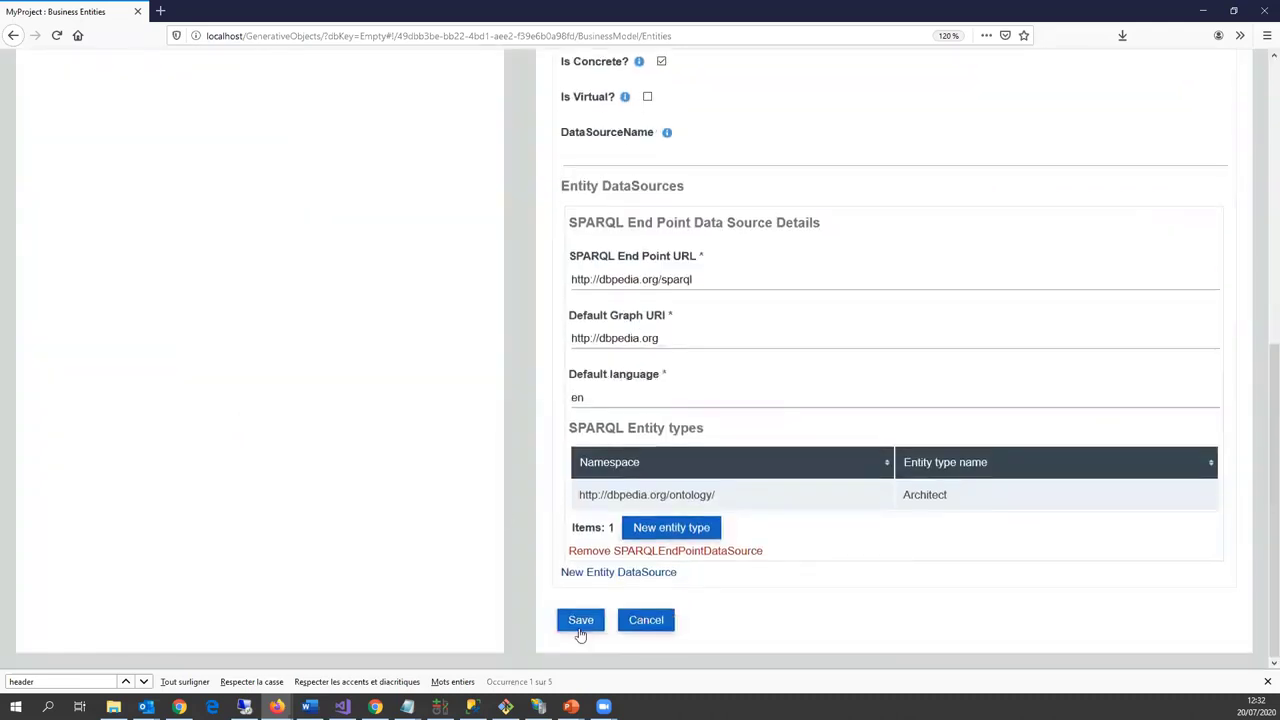
left_click(579, 632)
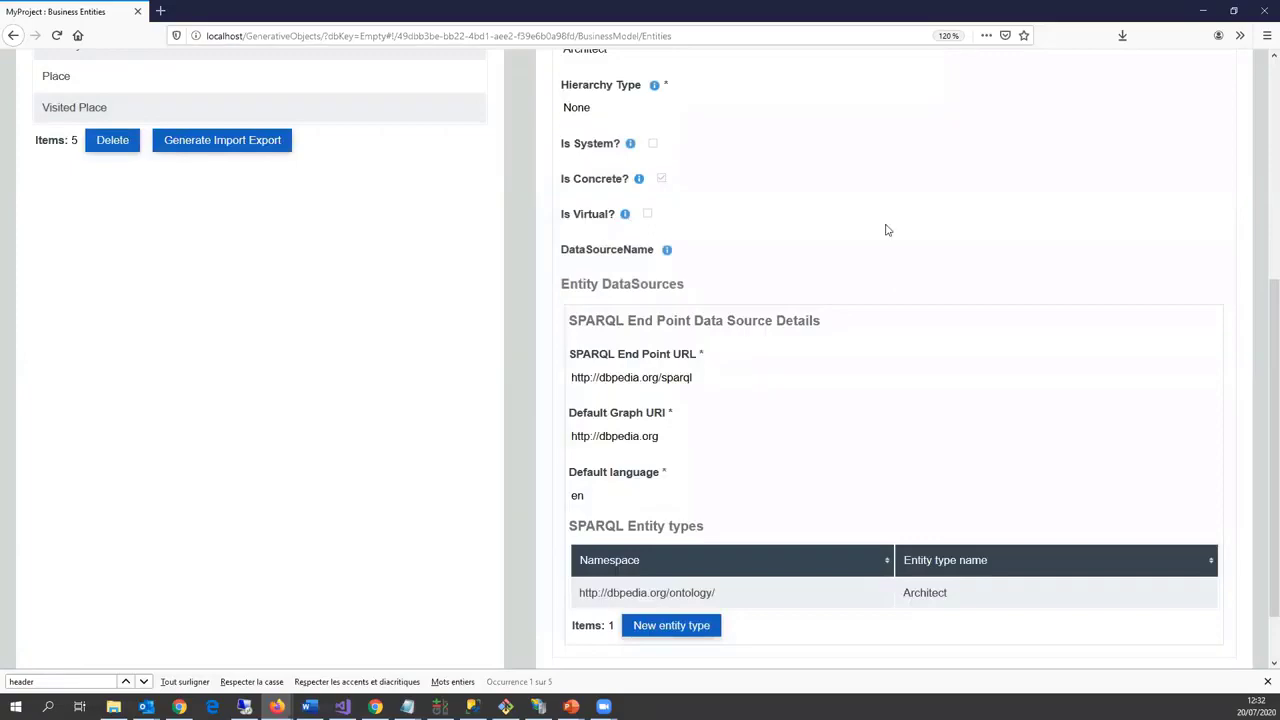
scroll(627, 340, "up", 4)
left_click(580, 360)
scroll(740, 443, "down", 2)
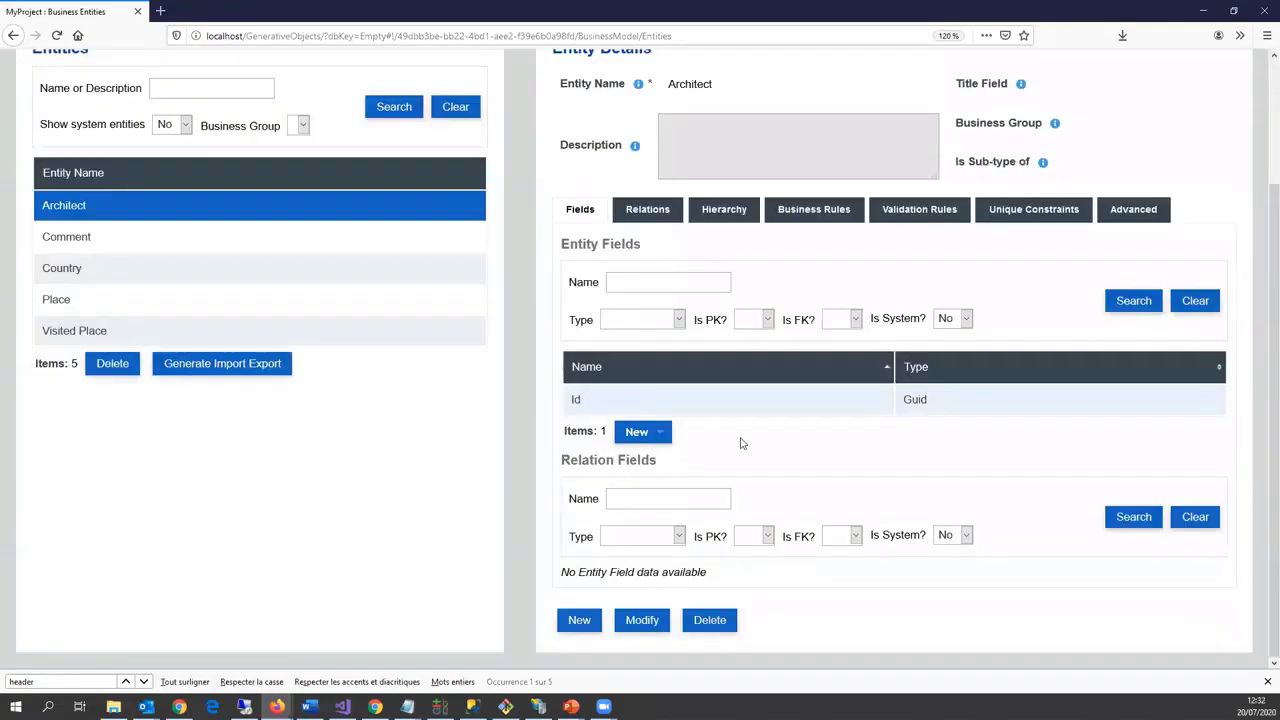
Step: Replace the Id field with a primary-key text field URI of max length 300
left_click(750, 400)
left_click(775, 432)
left_click(552, 403)
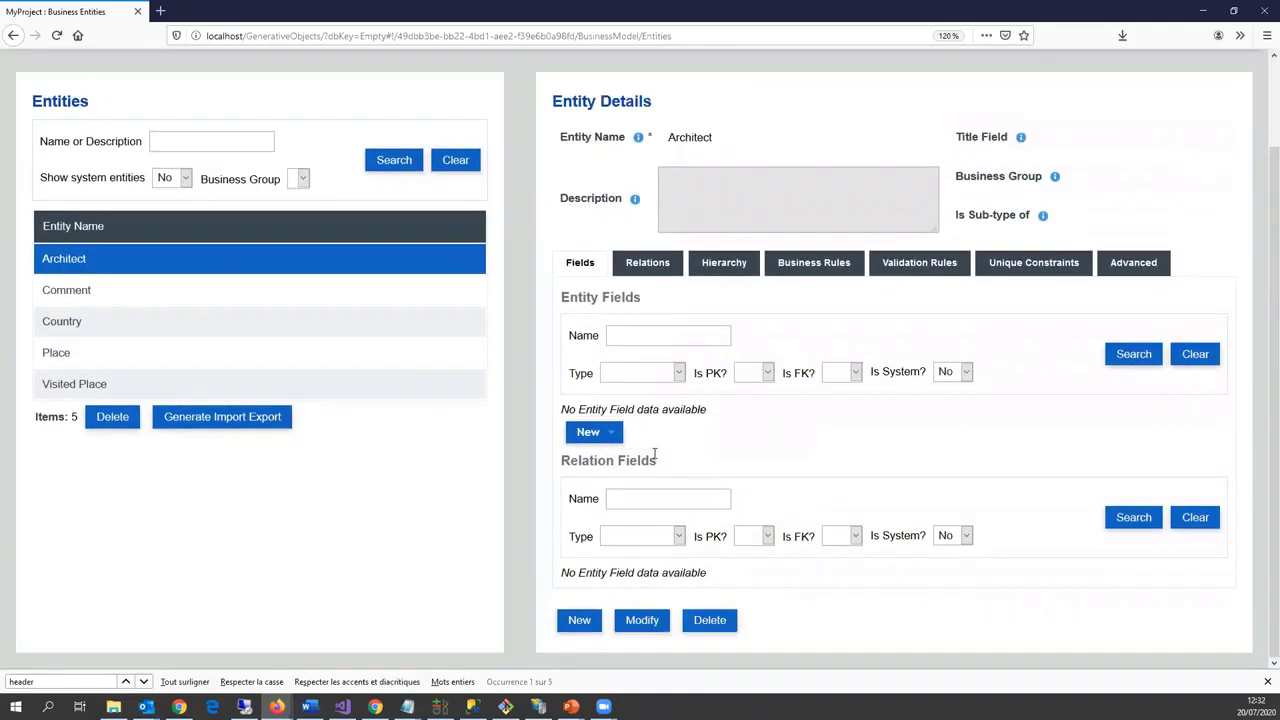
left_click(608, 435)
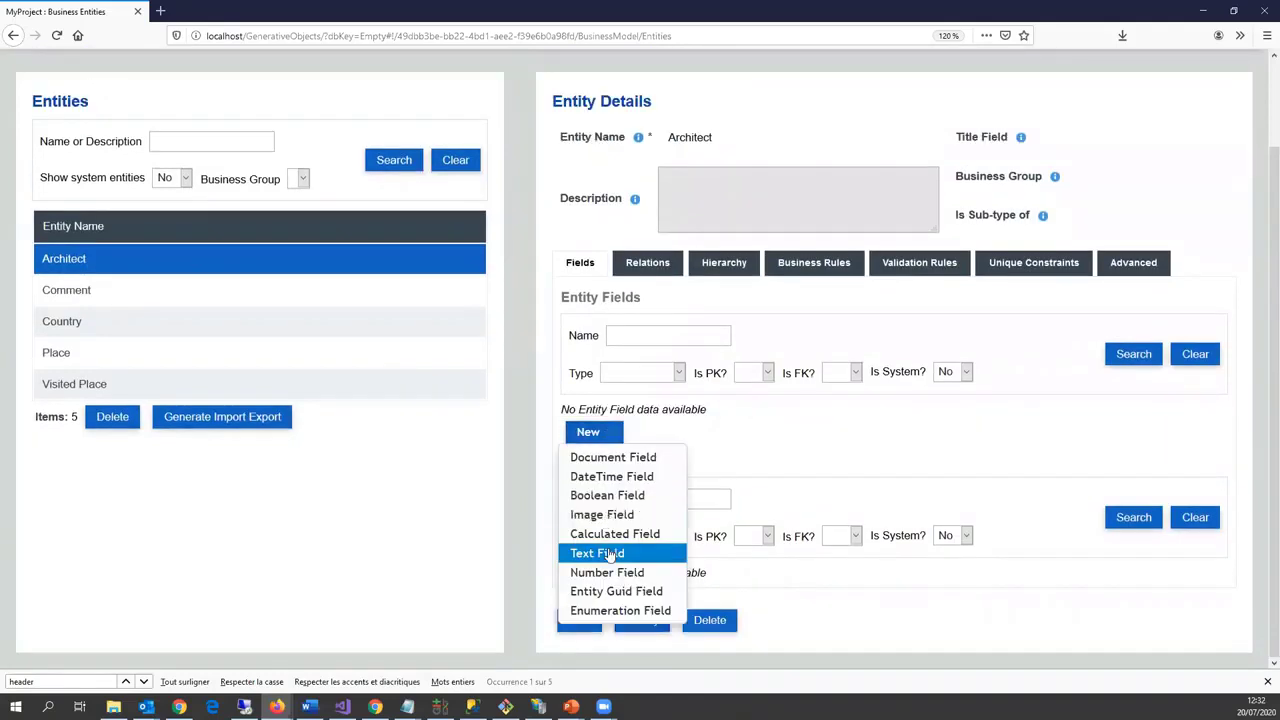
key("Return")
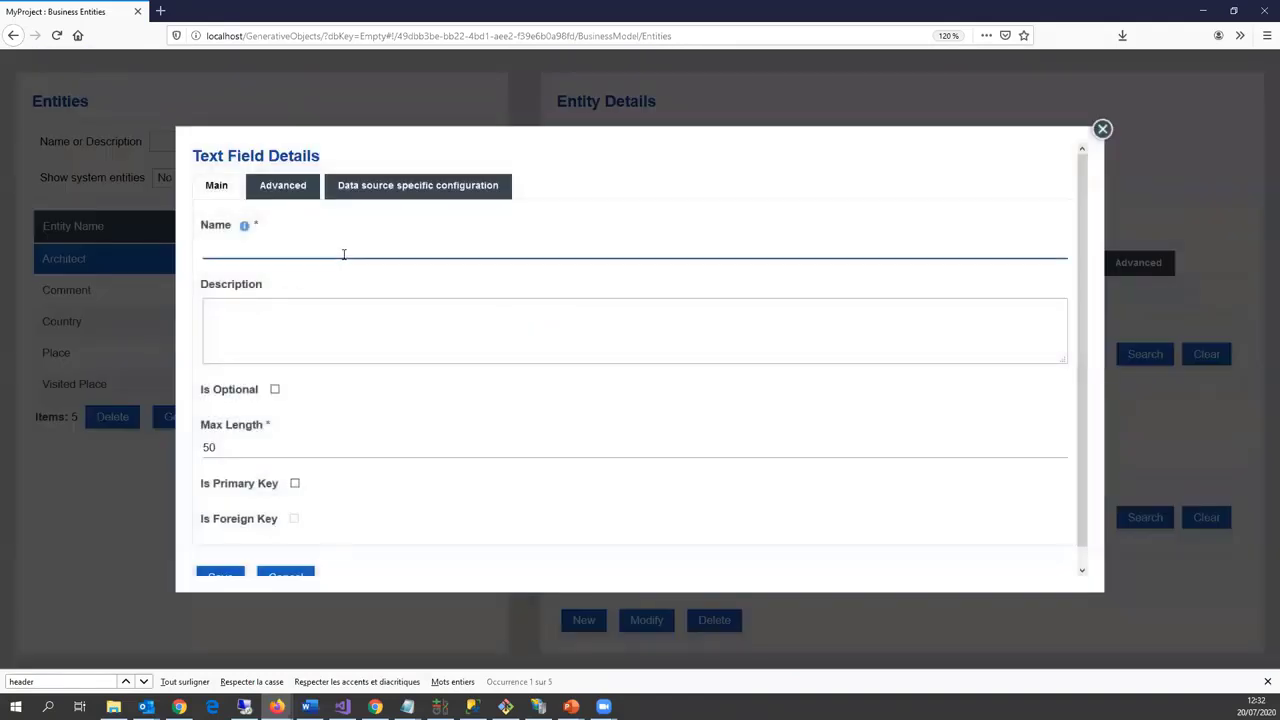
key("Tab")
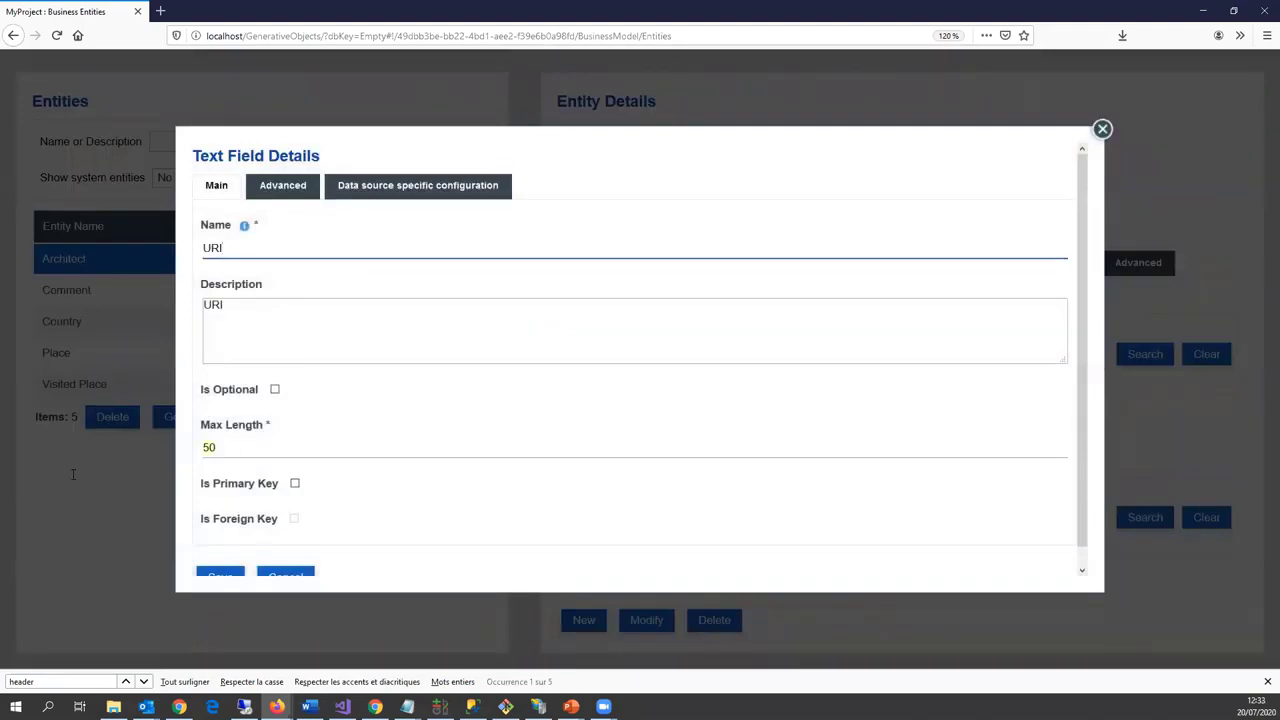
key("Tab")
key("Tab")
type("300")
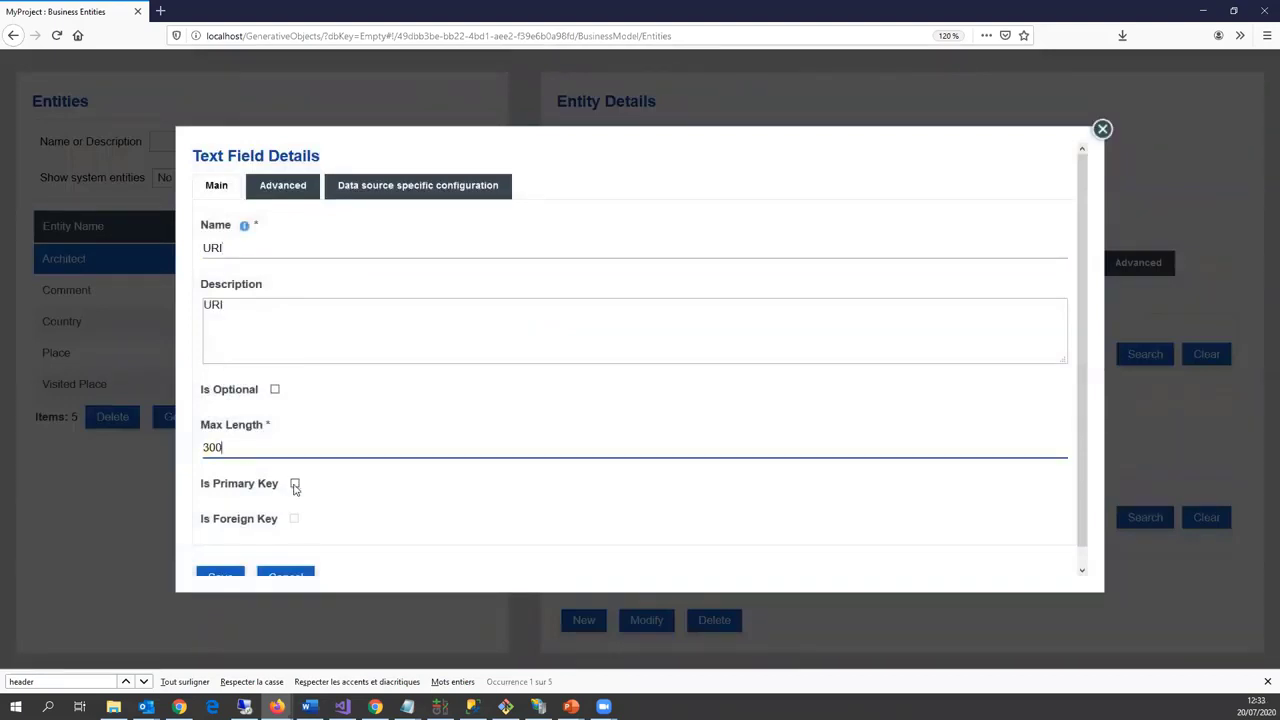
left_click(295, 484)
scroll(214, 537, "down", 1)
left_click(218, 556)
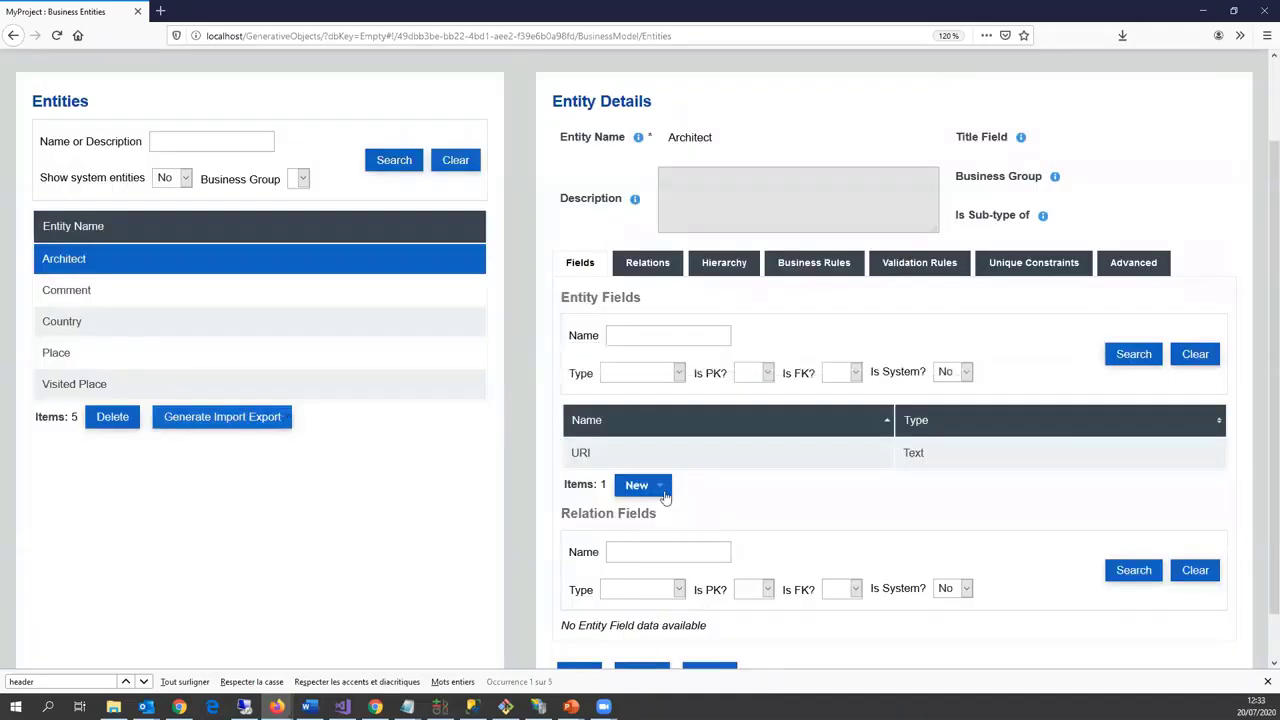
Step: Add a second text field named Name and enter its maximum length
left_click(662, 485)
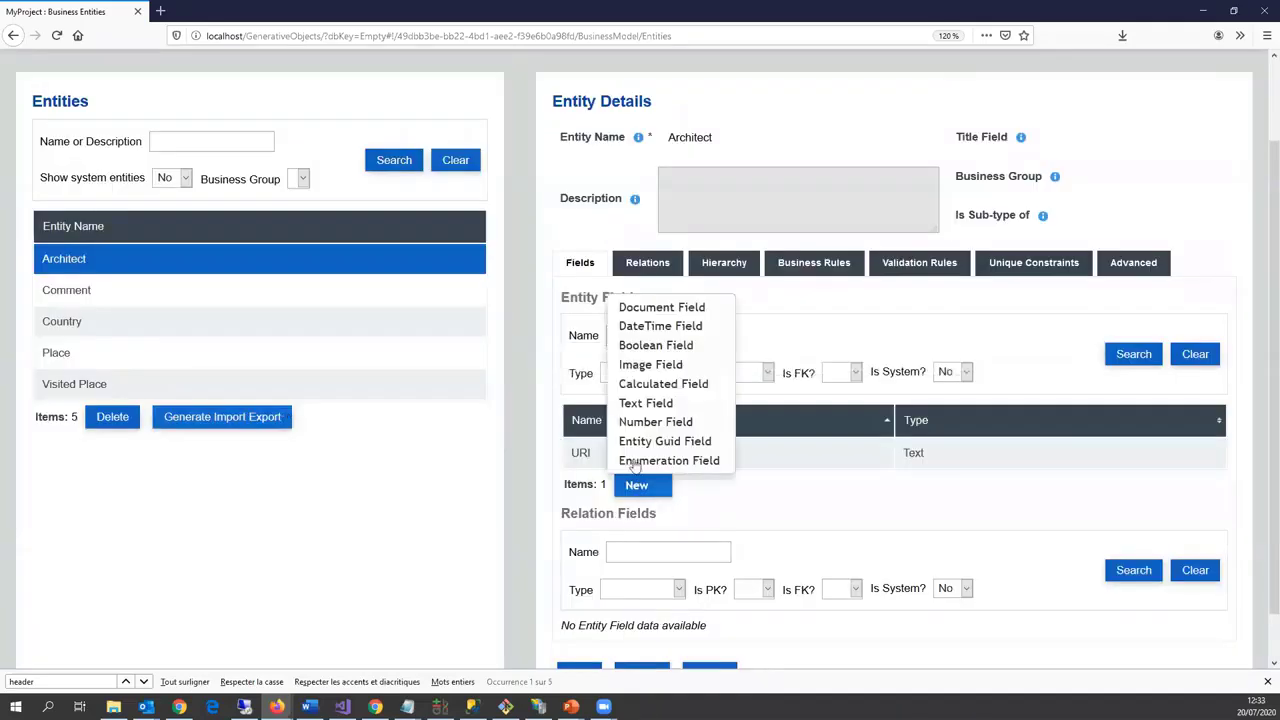
left_click(640, 403)
left_click(245, 257)
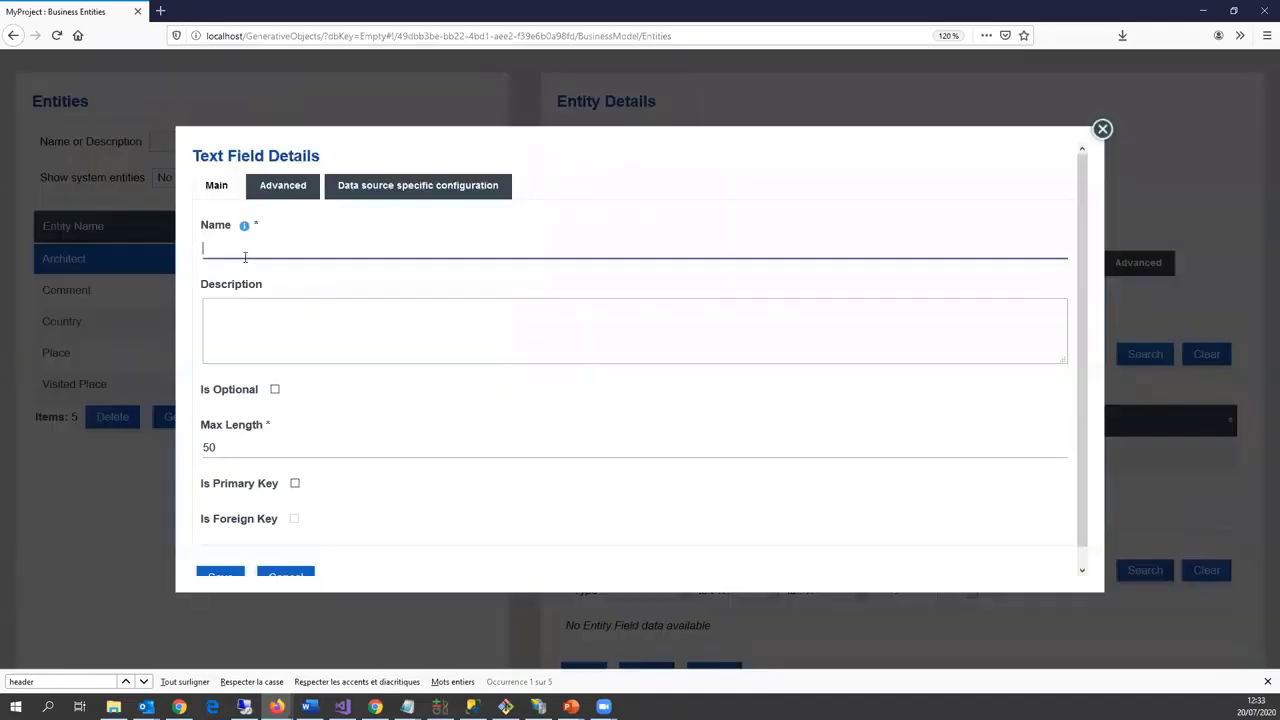
type("Name")
key("Tab")
key("Tab")
key("Tab")
type("3")
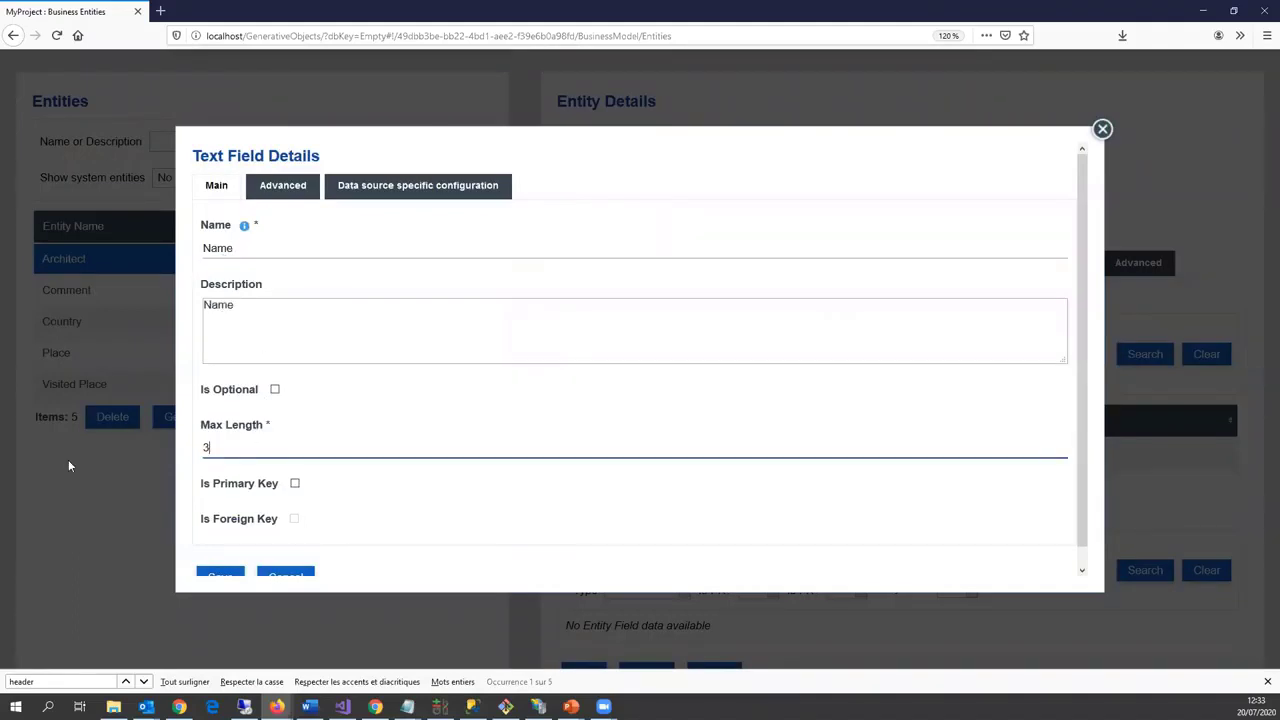
Step: Map Name to the rdf-schema 'label' property as multilingual and save it
left_click(402, 190)
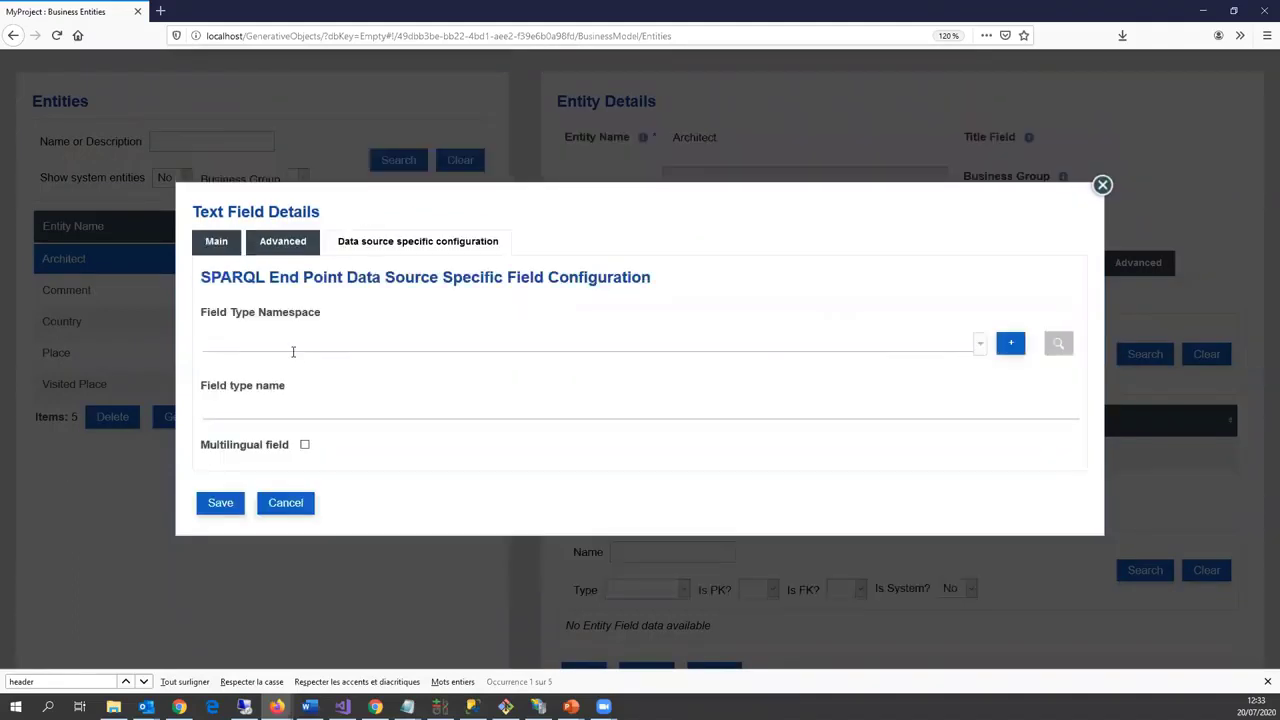
left_click(292, 352)
left_click(328, 409)
left_click(289, 403)
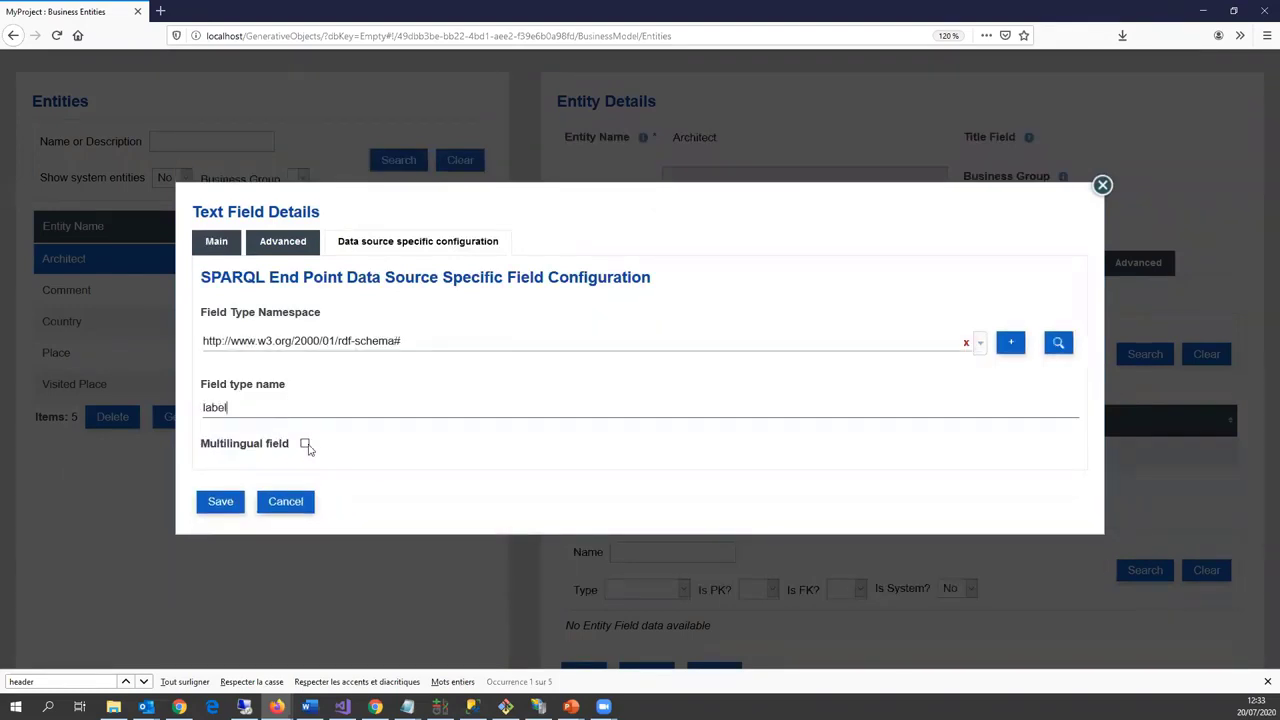
left_click(305, 444)
left_click(225, 505)
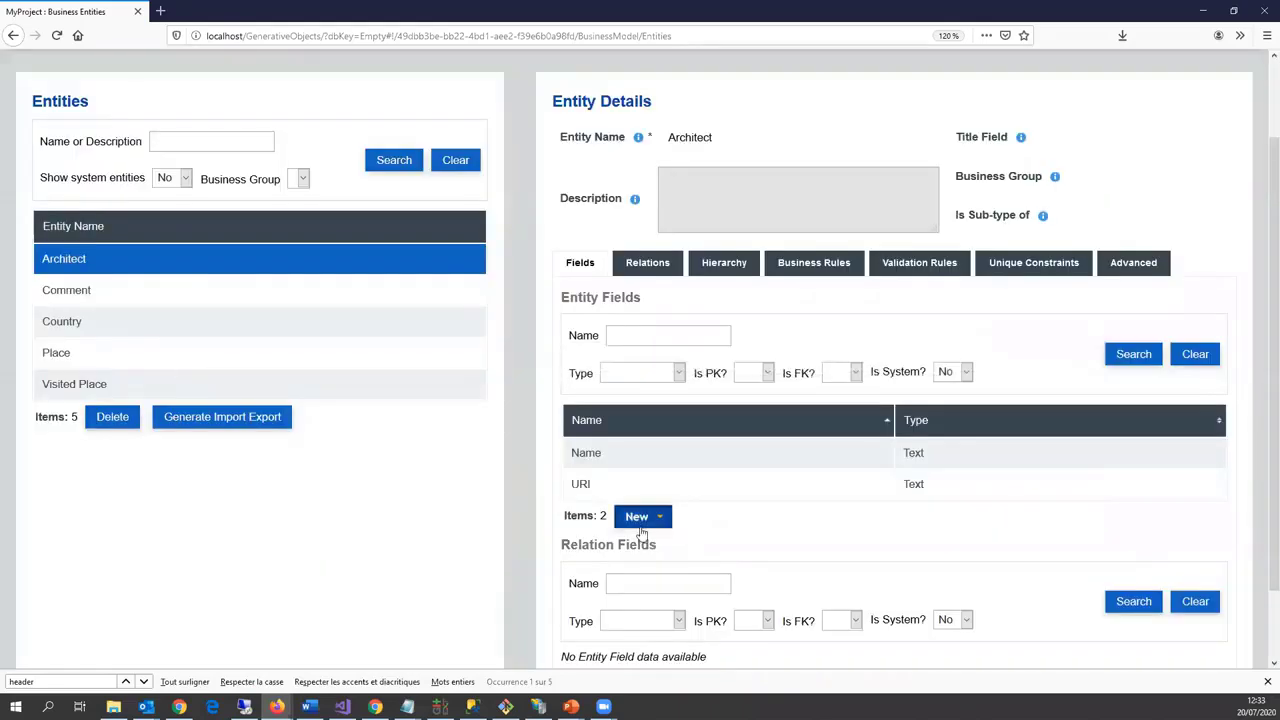
left_click(638, 517)
Step: Add an optional multilingual Abstract text field, max length 5000, mapped to dbpedia ontology 'abstract'
left_click(645, 434)
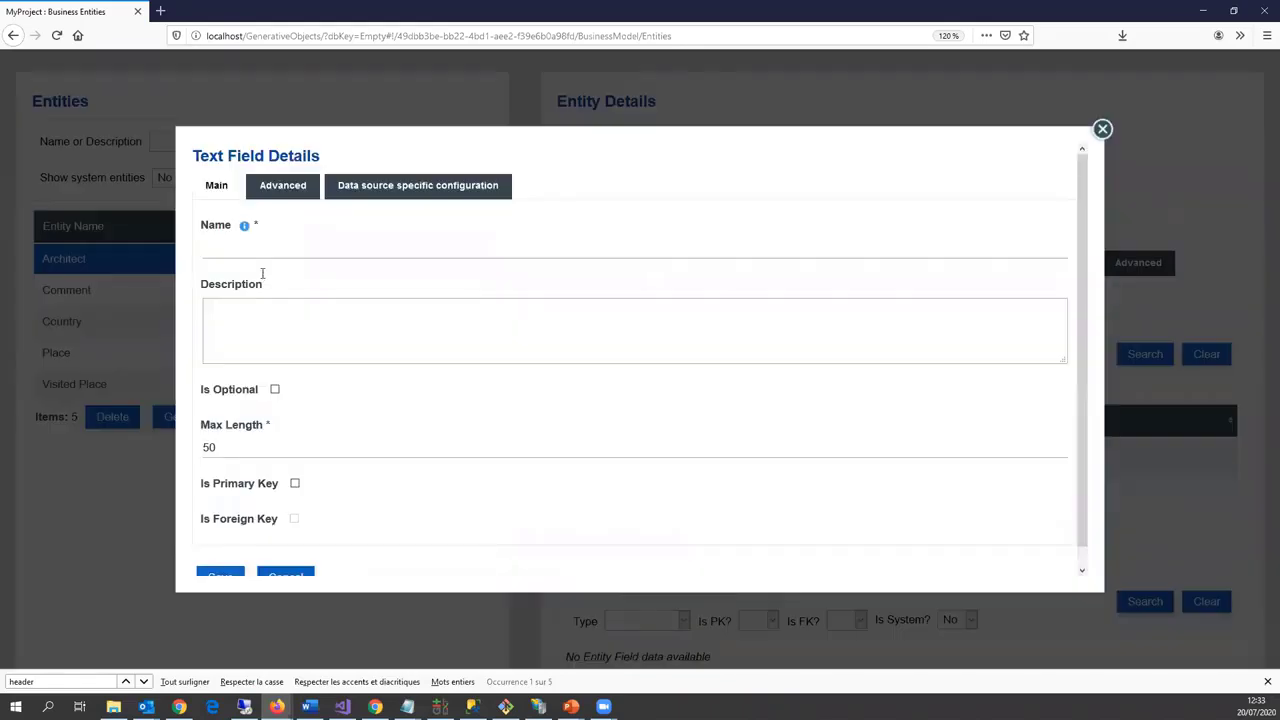
type("Abstract")
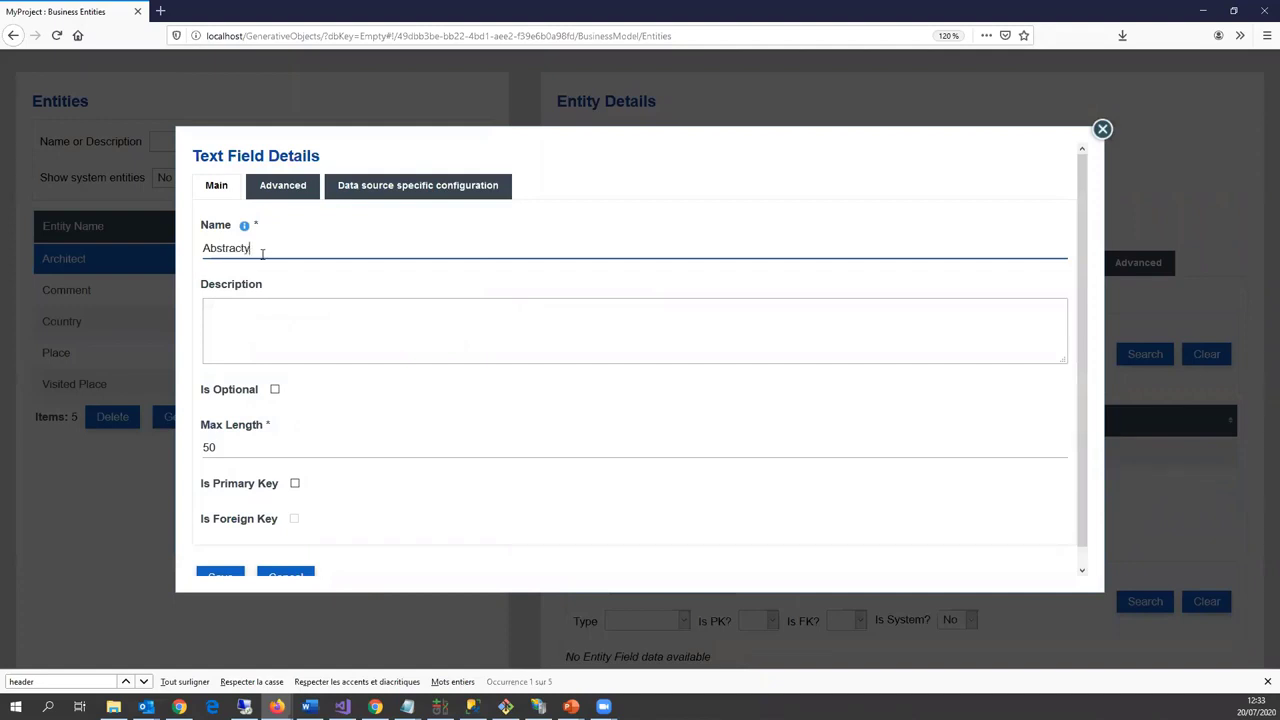
left_click(259, 456)
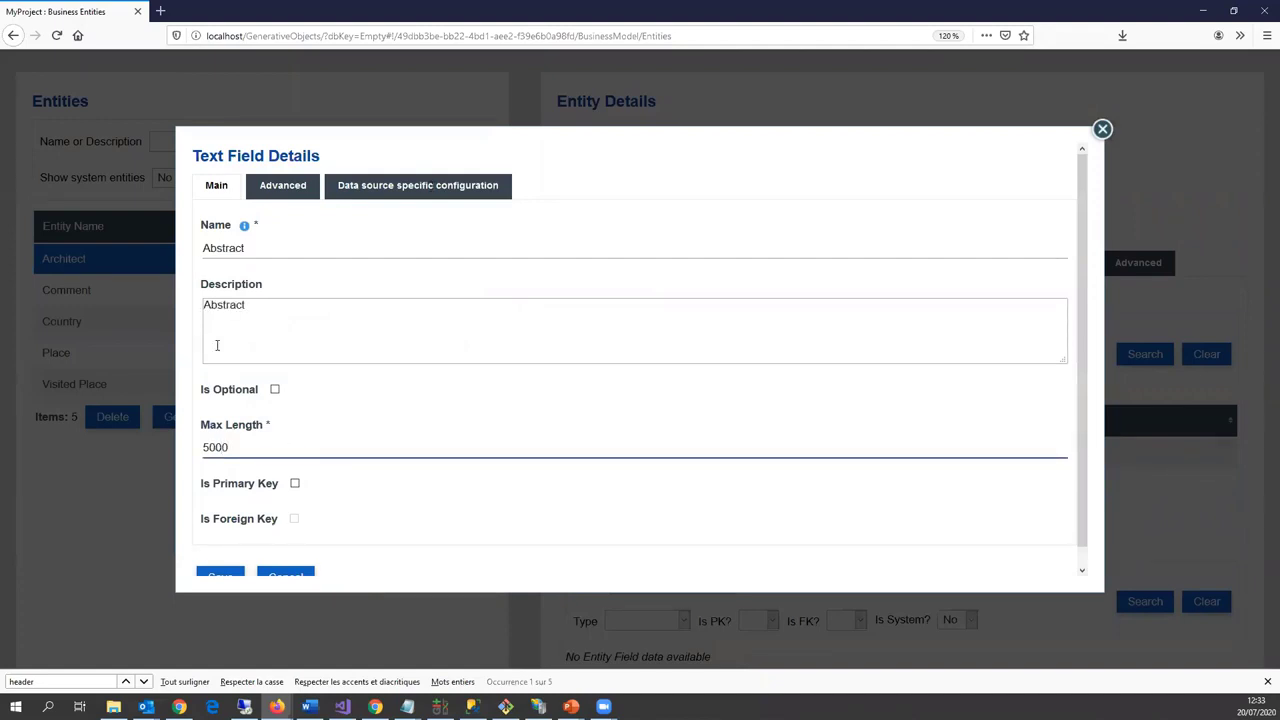
left_click(275, 390)
left_click(418, 188)
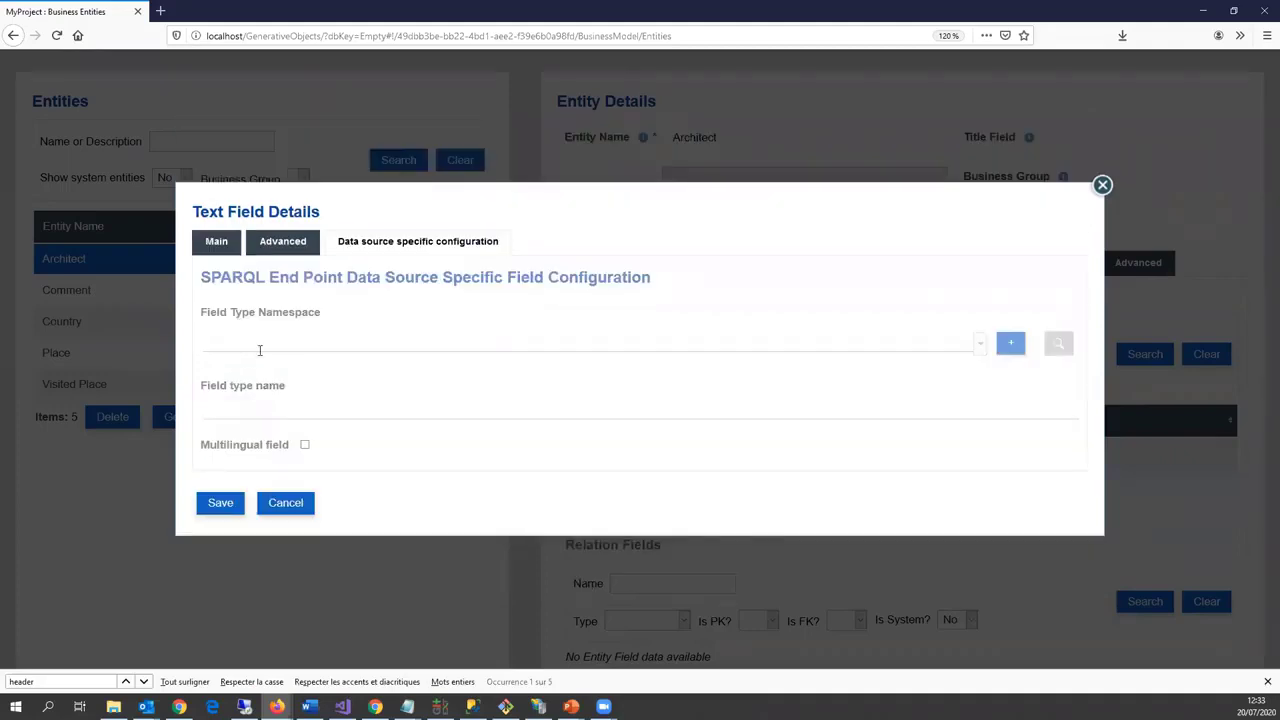
left_click(266, 347)
left_click(279, 381)
left_click(285, 404)
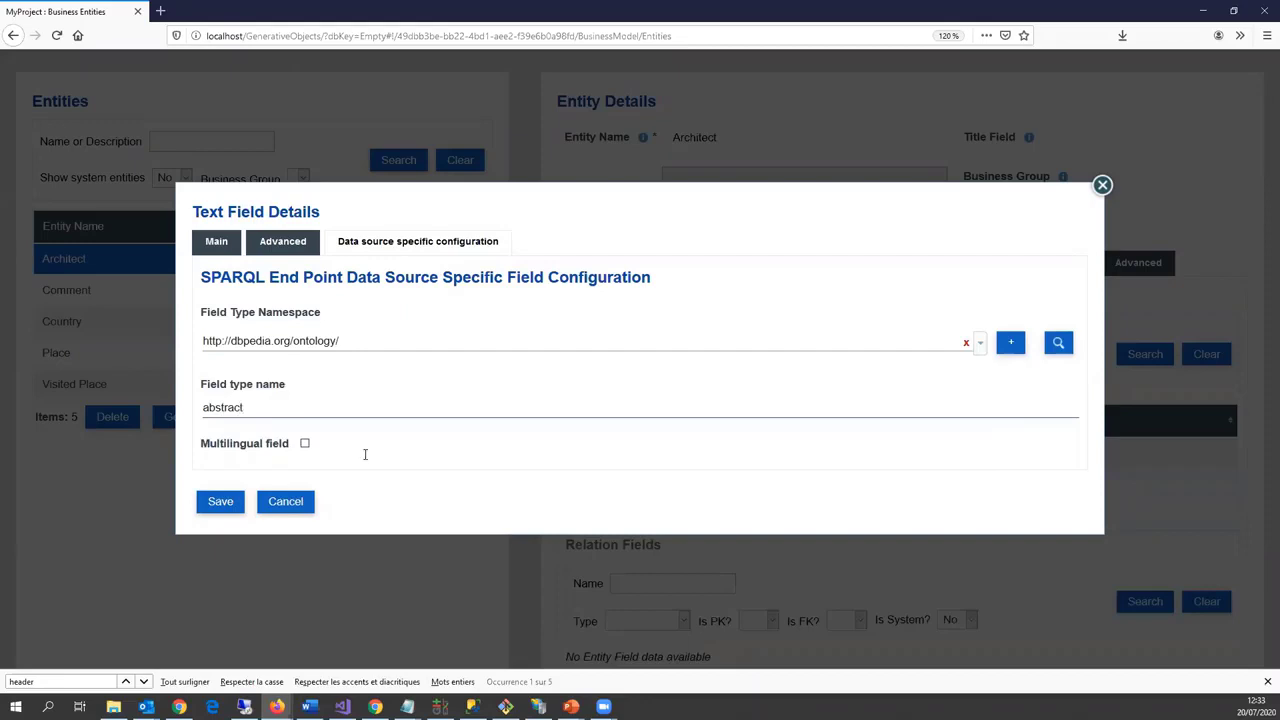
left_click(304, 444)
left_click(216, 502)
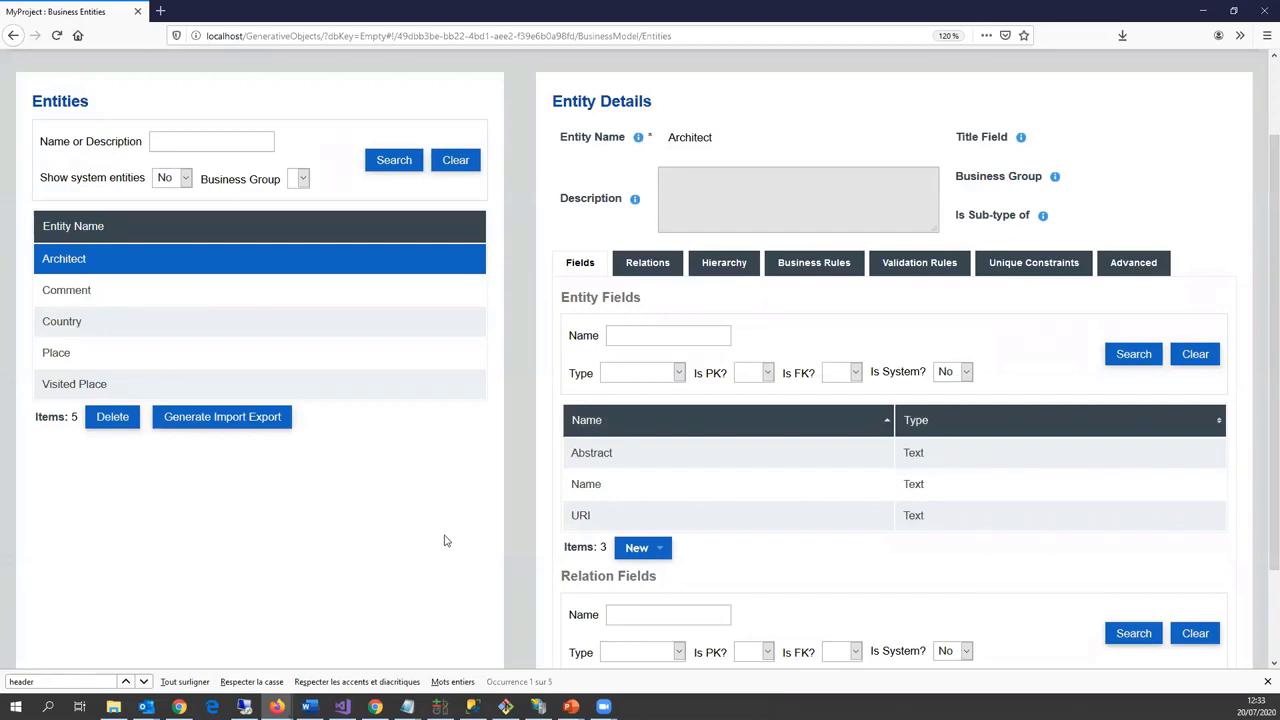
Step: Add a new text field named Thumbnail with max length 200
left_click(636, 548)
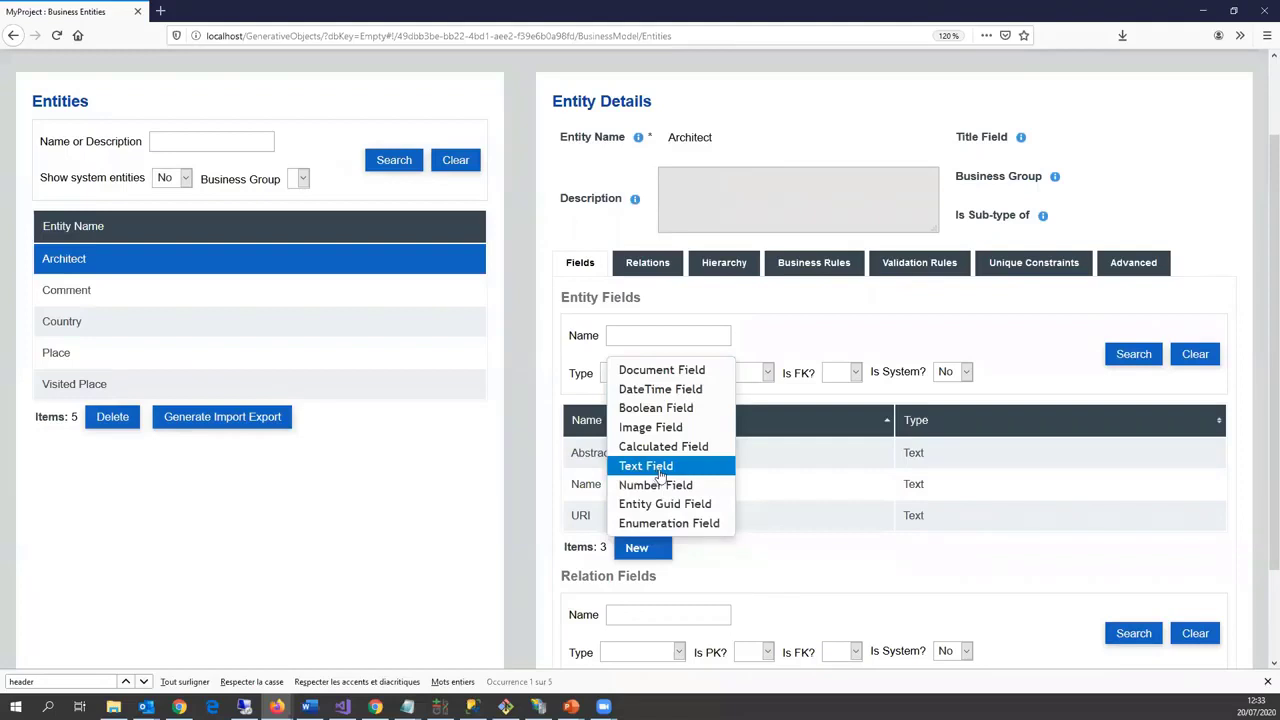
left_click(660, 466)
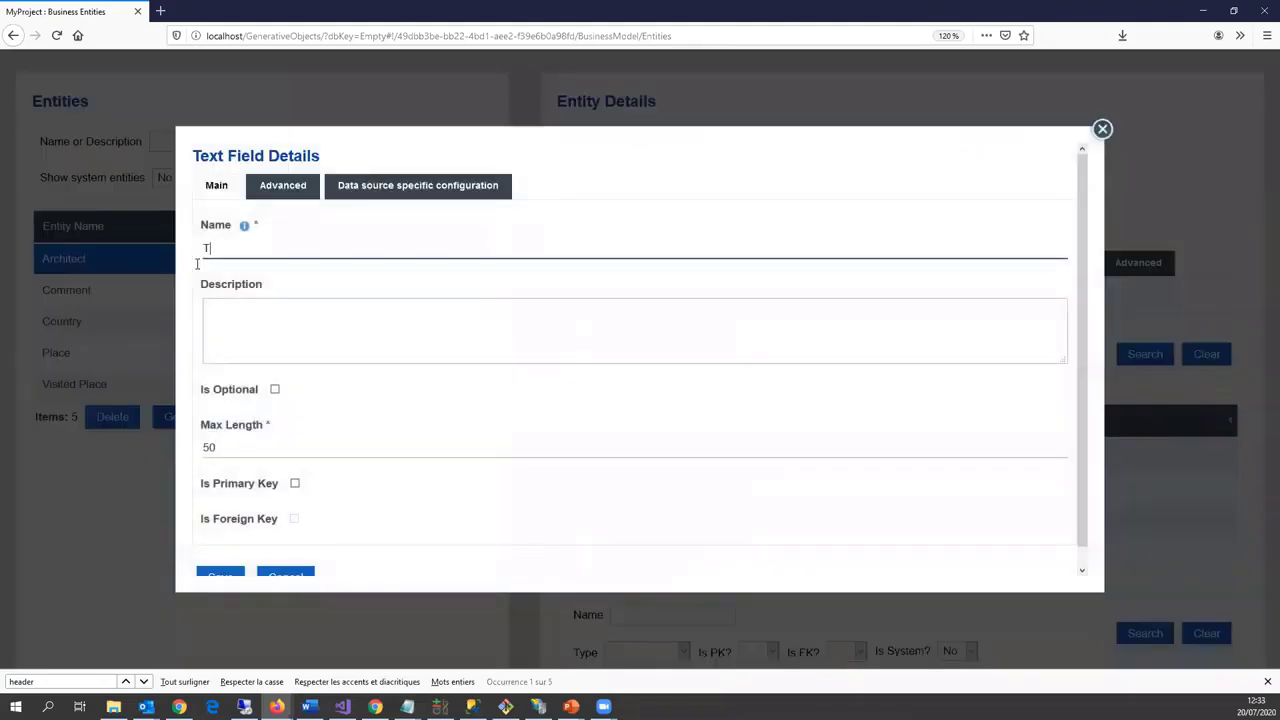
type("Thumbnail")
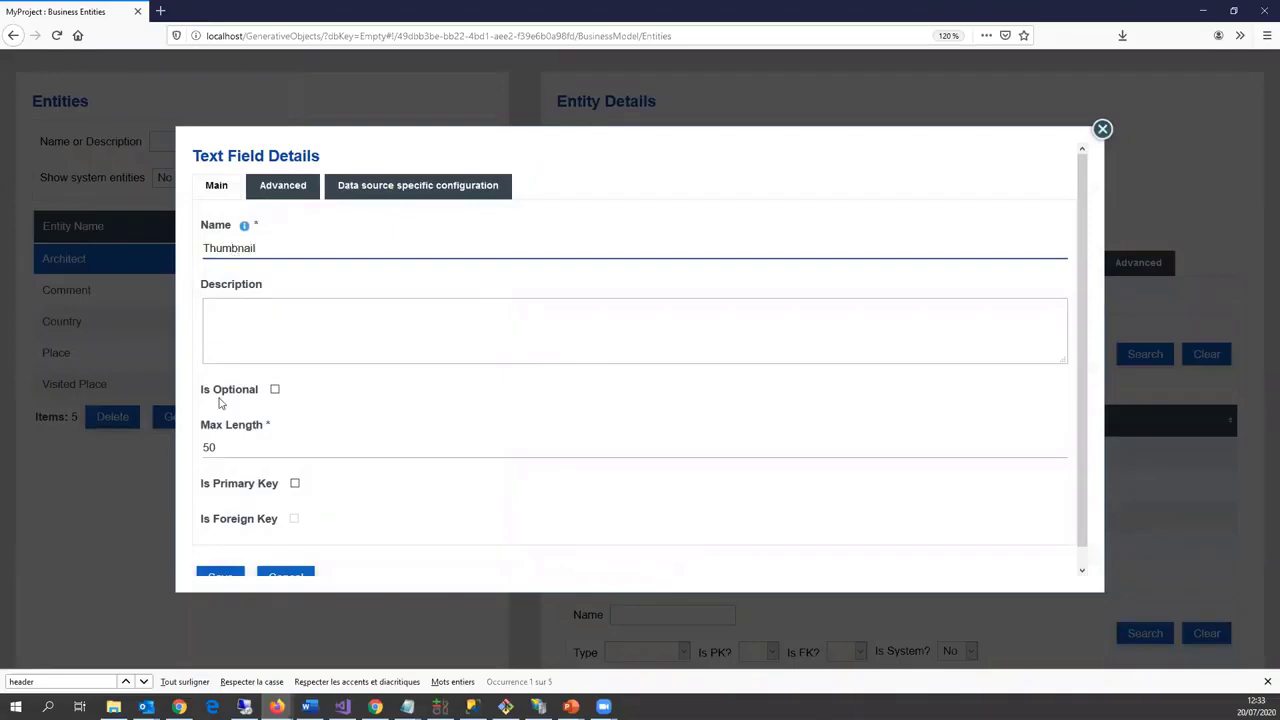
key("Tab")
double_click(252, 445)
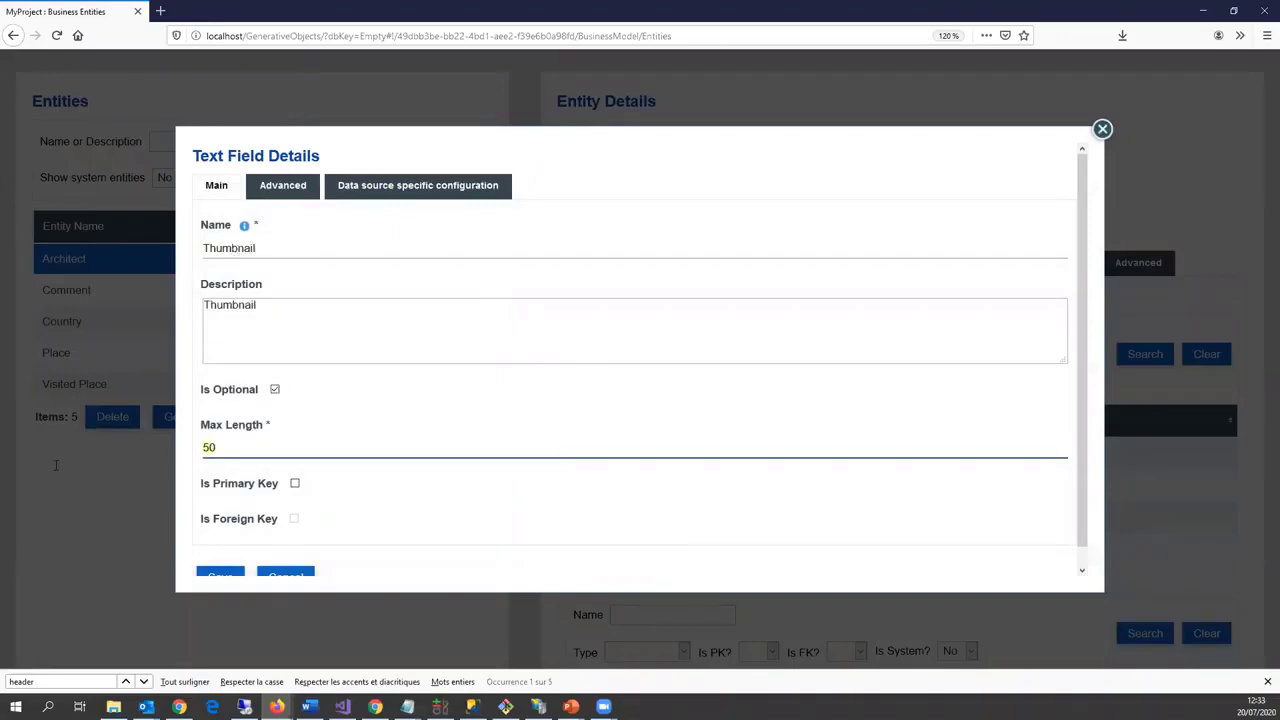
type("200")
Step: Map Thumbnail to the dbpedia ontology 'thumbnail' property and save it
left_click(418, 185)
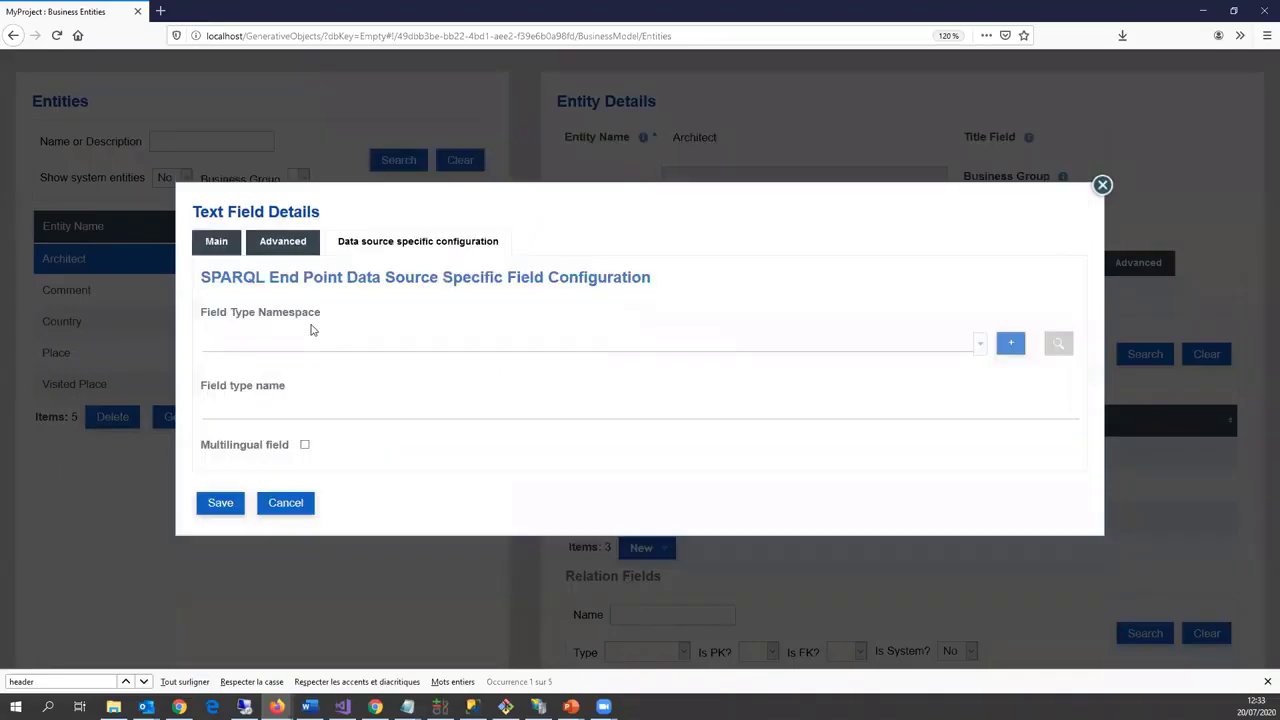
left_click(295, 341)
key("Return")
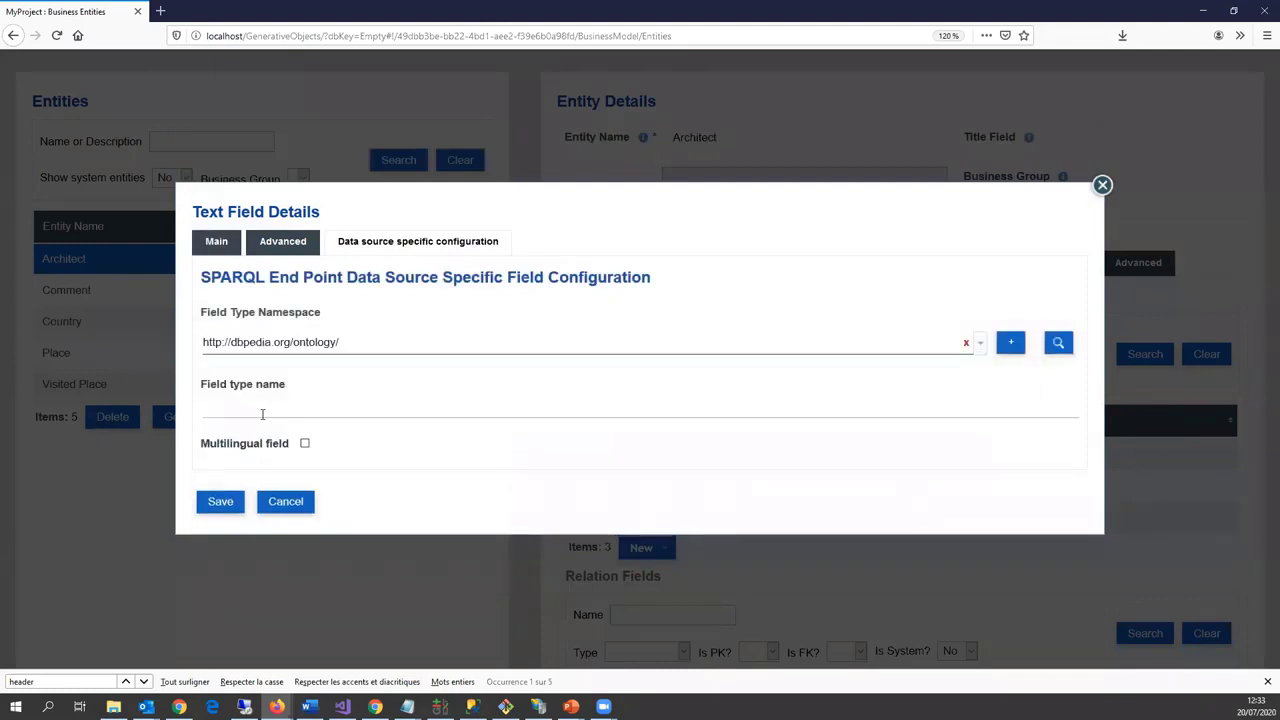
left_click(262, 412)
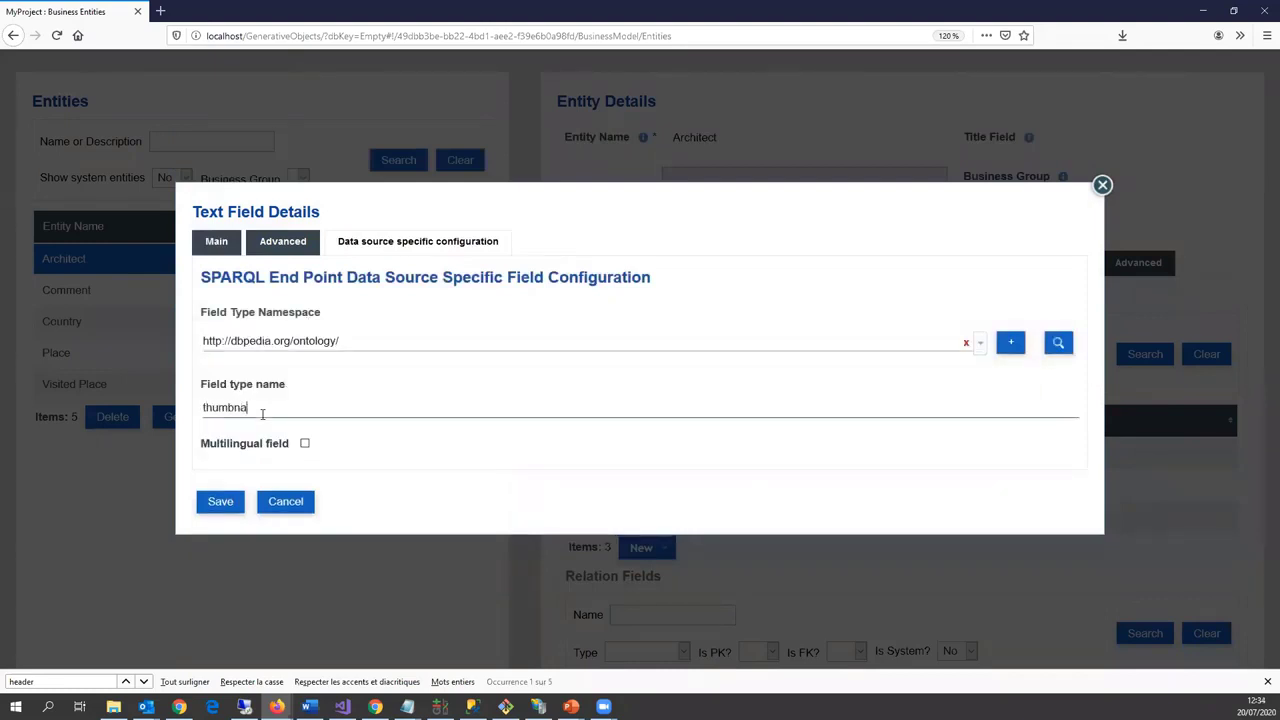
left_click(304, 446)
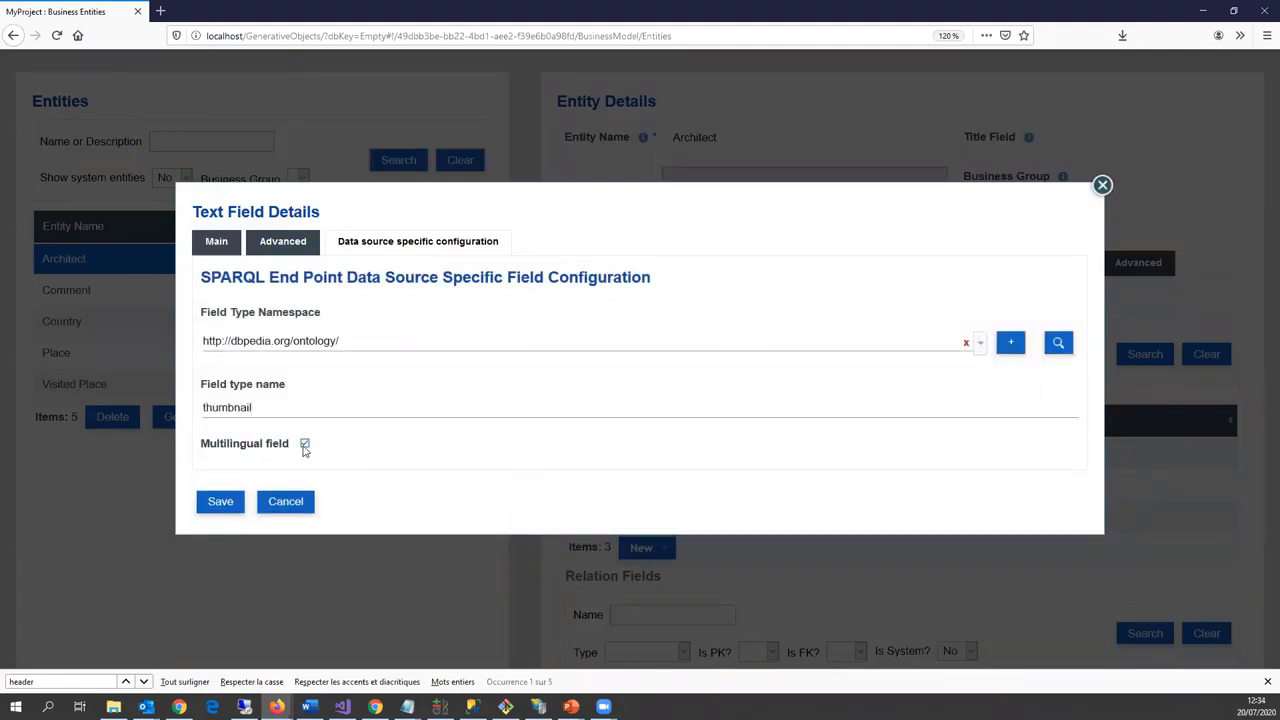
left_click(304, 446)
left_click(229, 509)
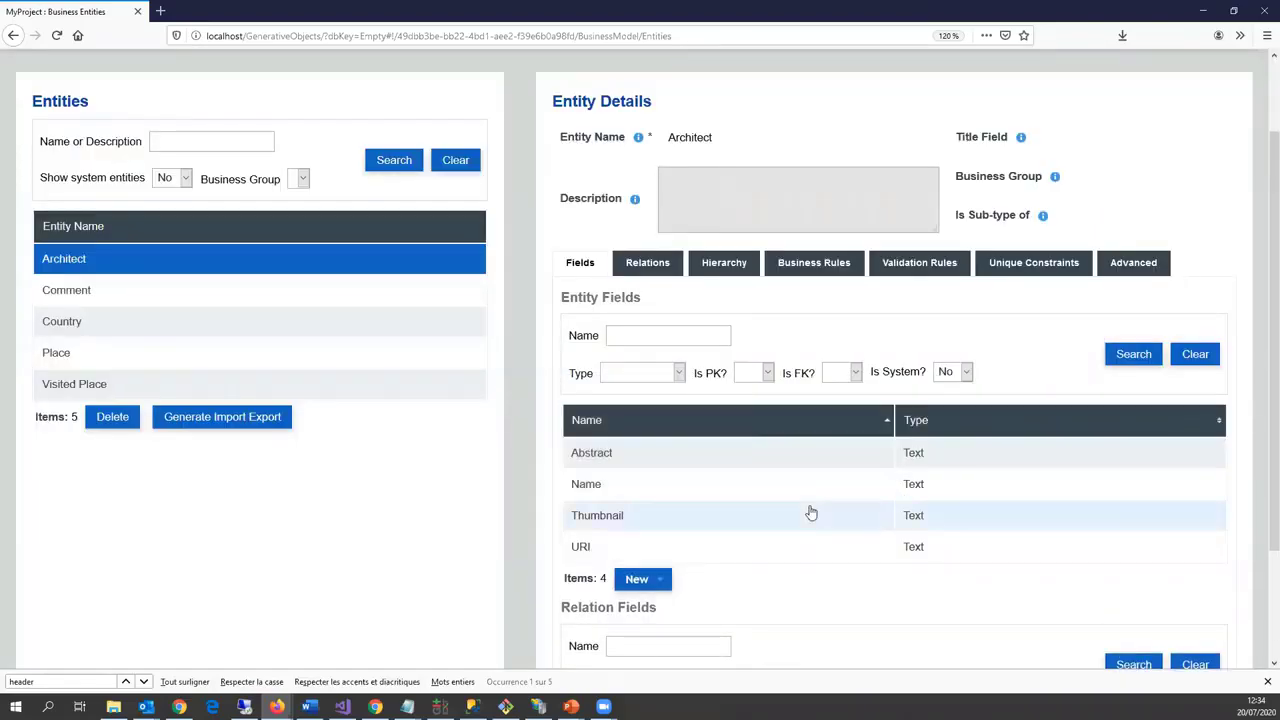
scroll(837, 516, "down", 3)
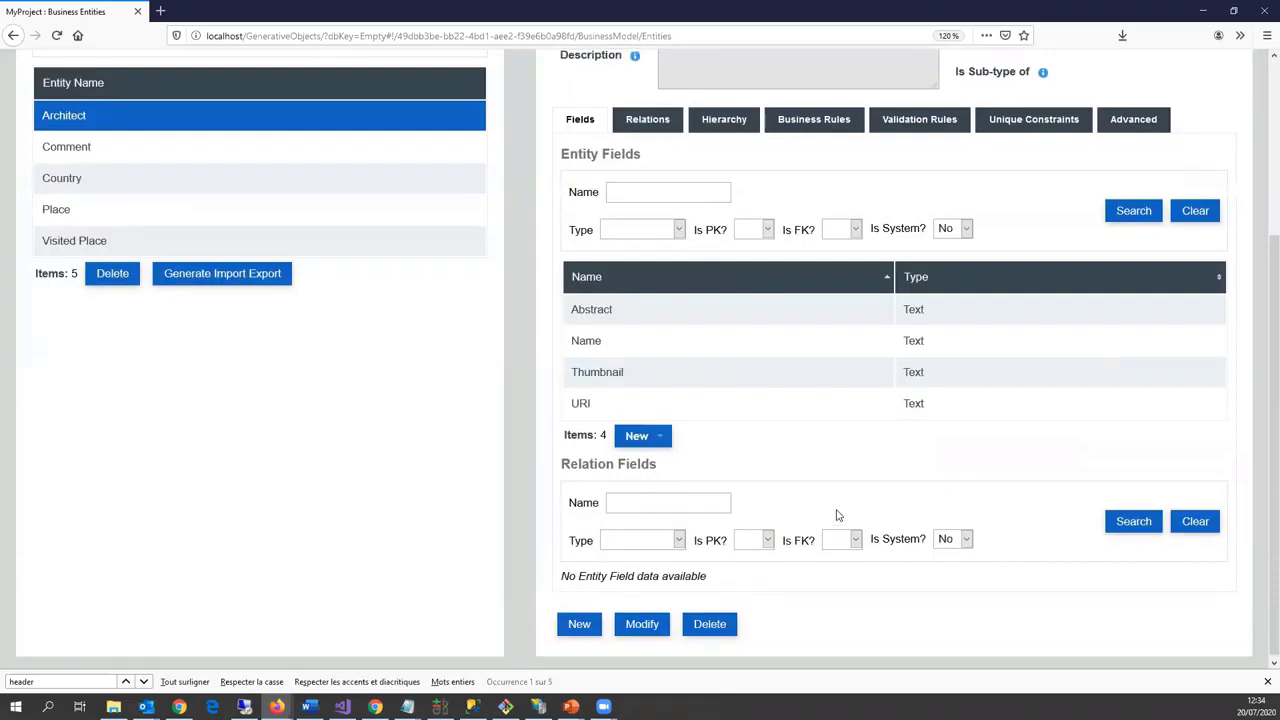
scroll(837, 516, "up", 5)
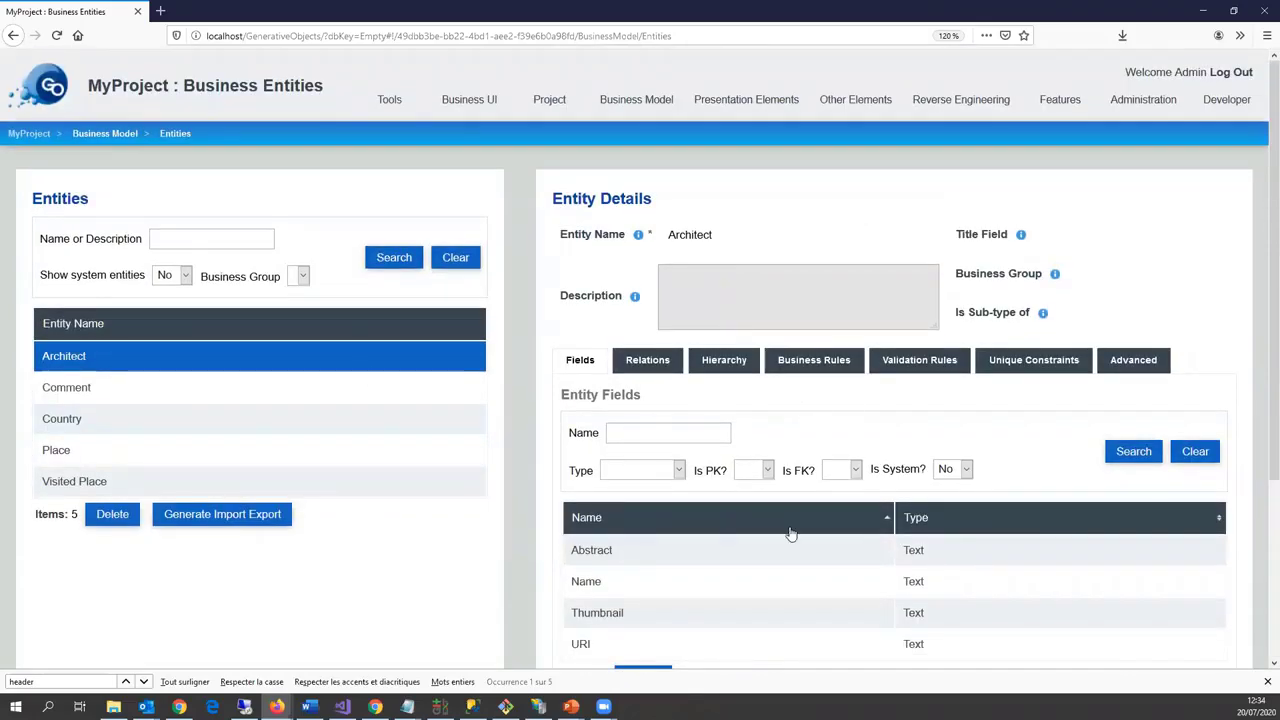
scroll(790, 534, "down", 5)
Step: Set Name as the title field of the Architect entity
left_click(651, 620)
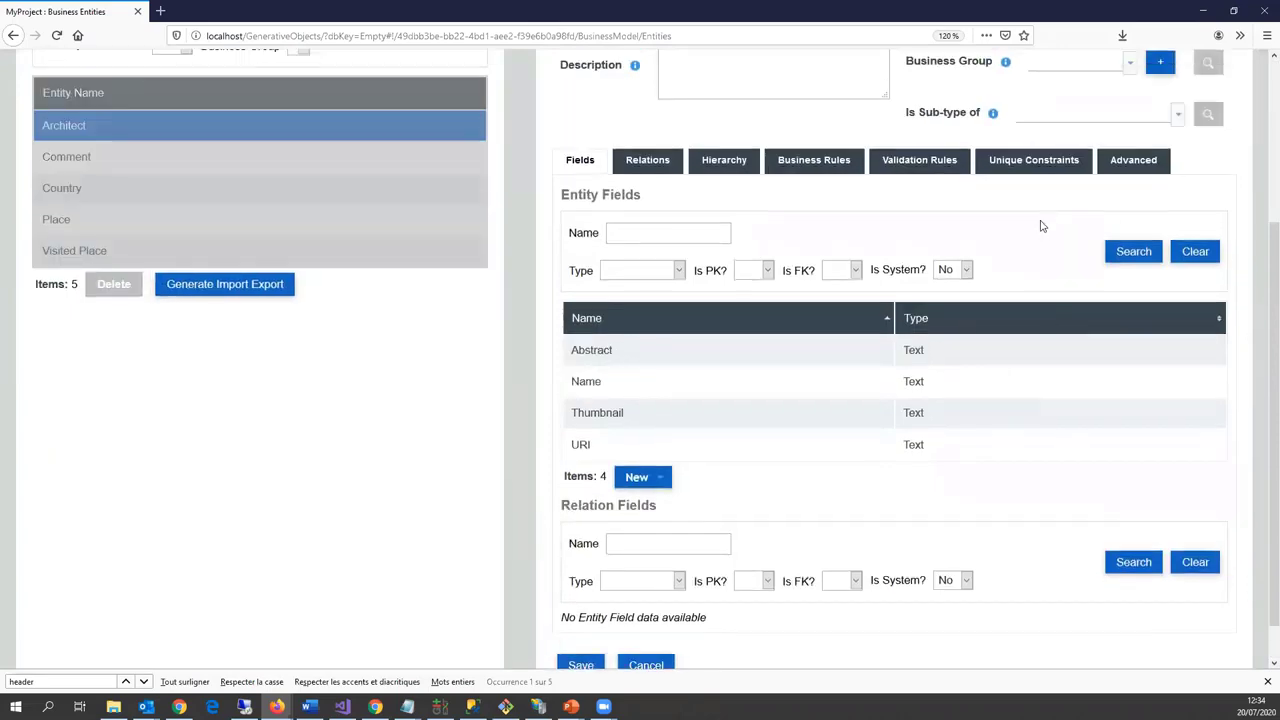
scroll(1040, 226, "up", 5)
left_click(1037, 242)
left_click(1037, 286)
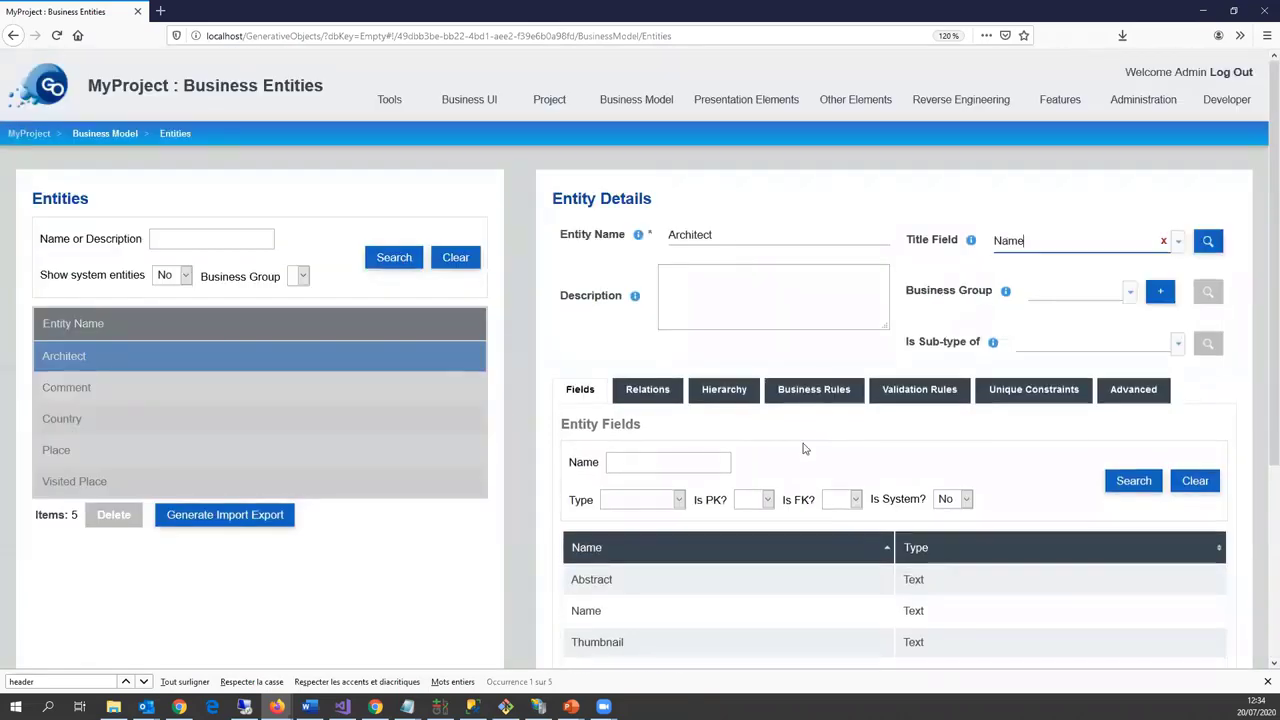
scroll(802, 449, "down", 5)
left_click(580, 645)
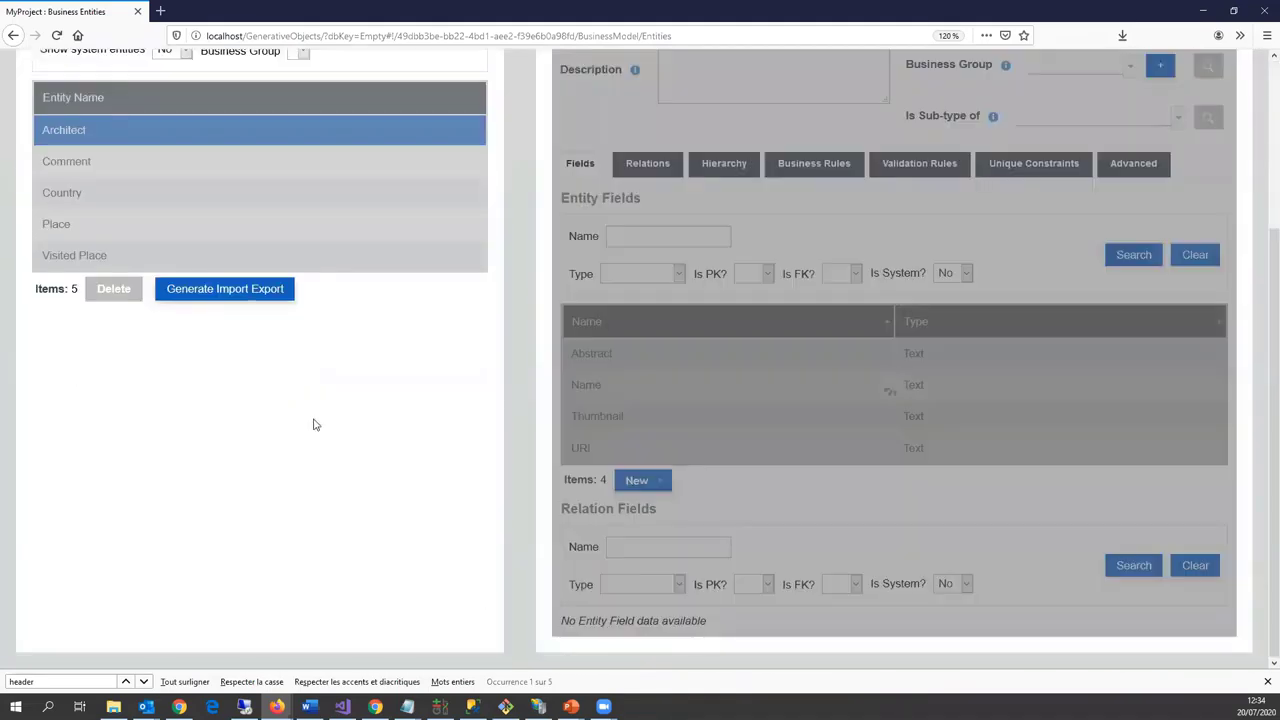
Step: Set Comment as the title field of the Comment entity
scroll(240, 263, "up", 2)
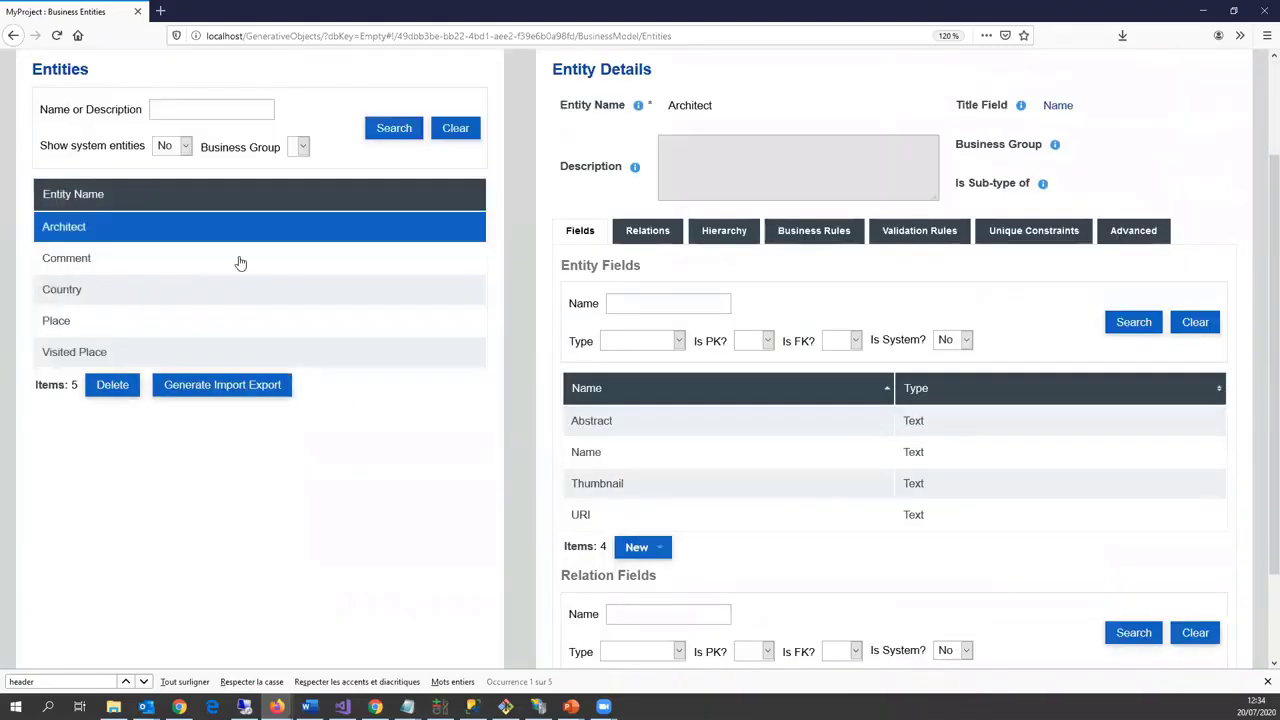
left_click(249, 285)
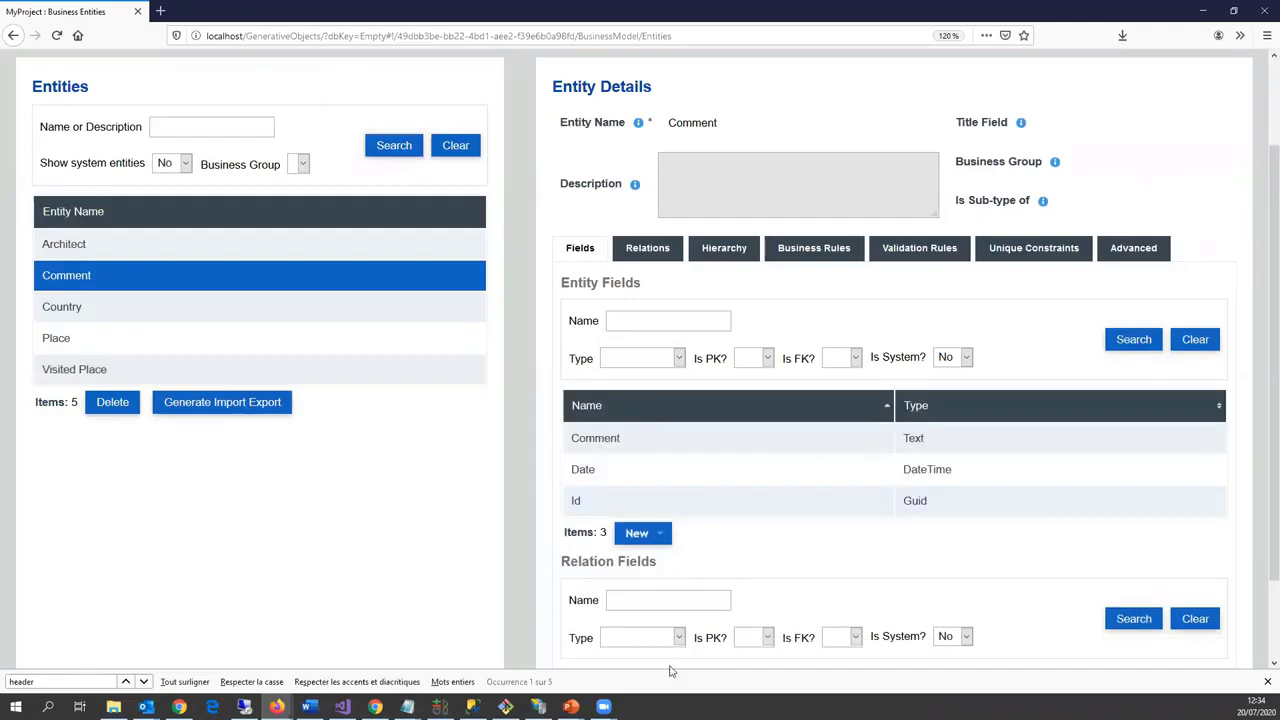
scroll(660, 650, "down", 2)
left_click(645, 621)
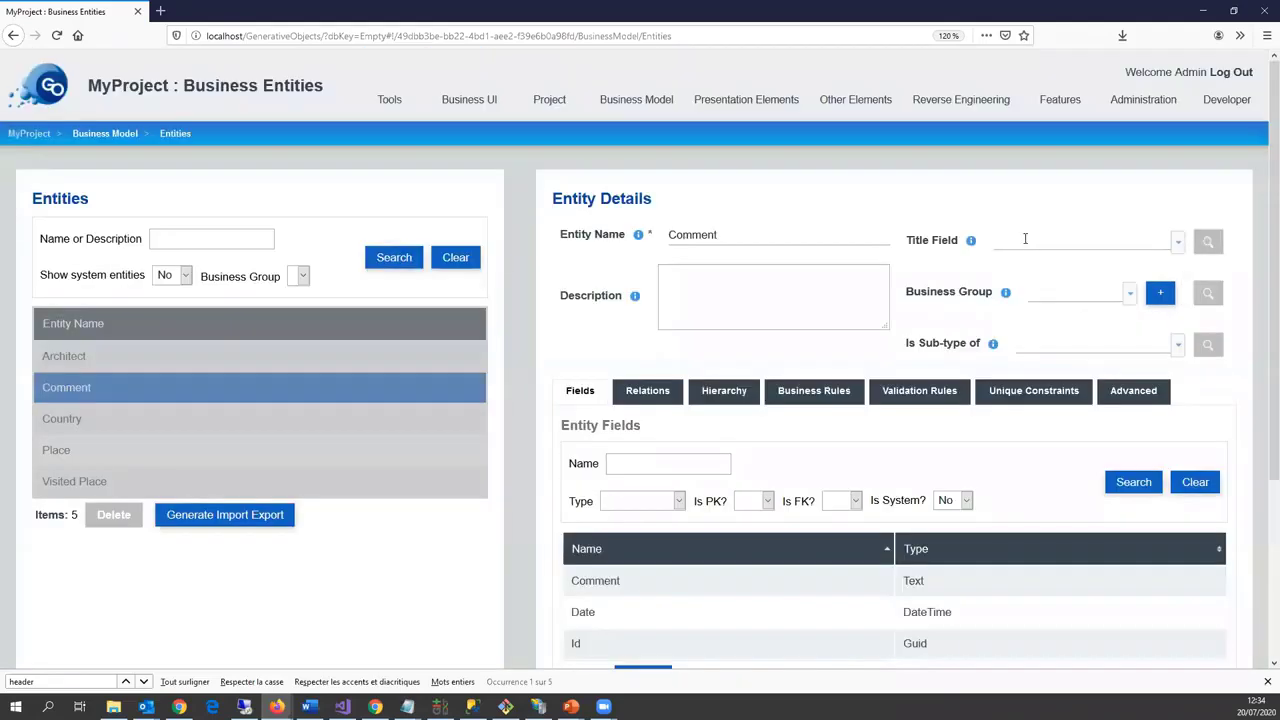
left_click(1025, 238)
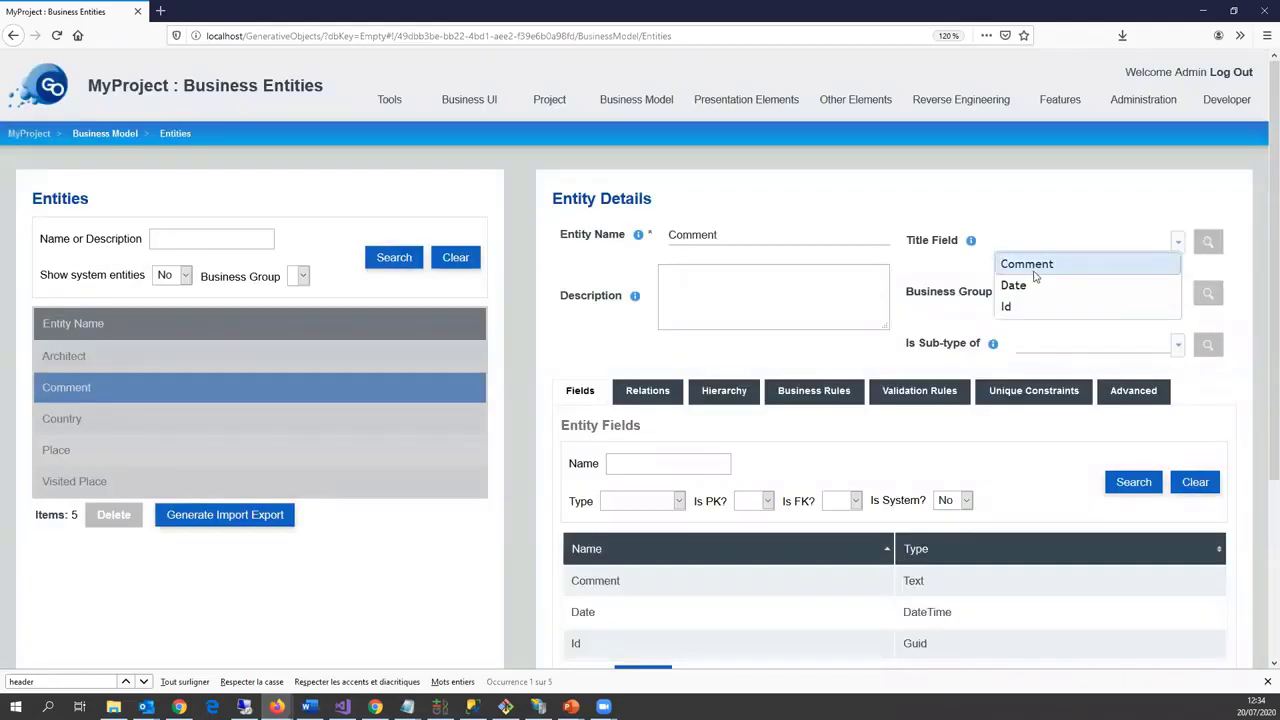
left_click(1035, 268)
scroll(609, 614, "down", 3)
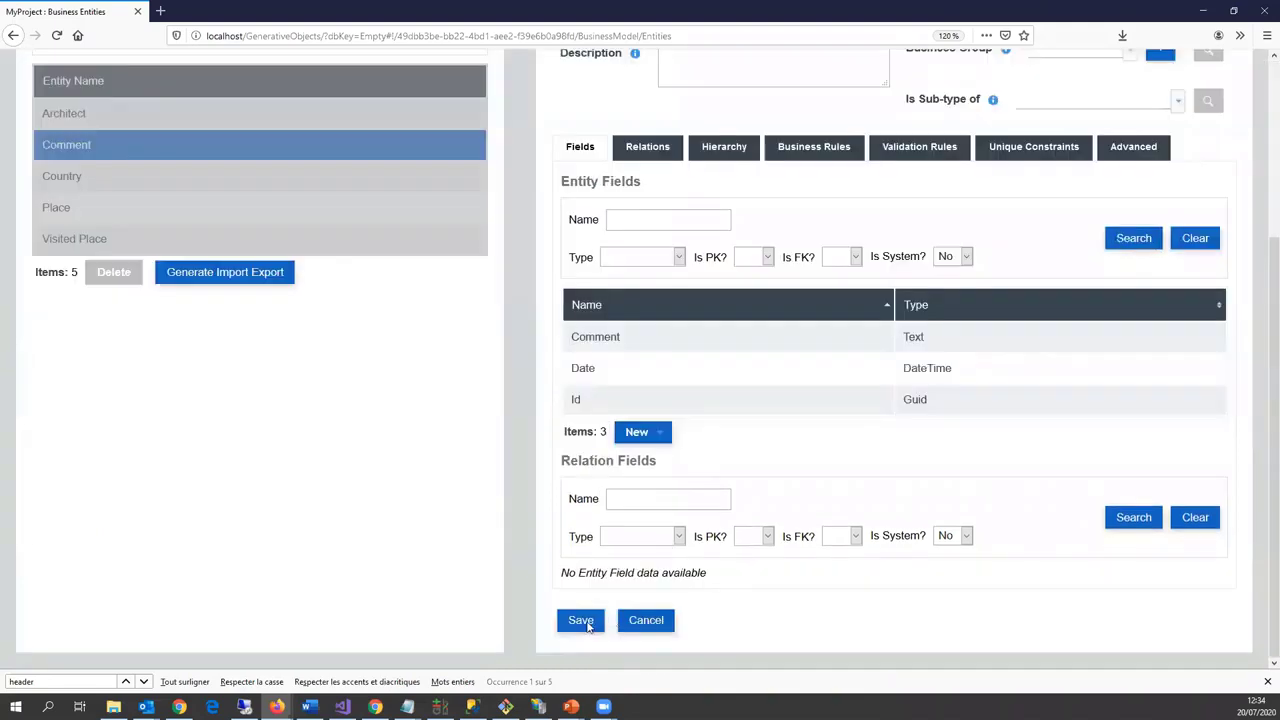
left_click(583, 618)
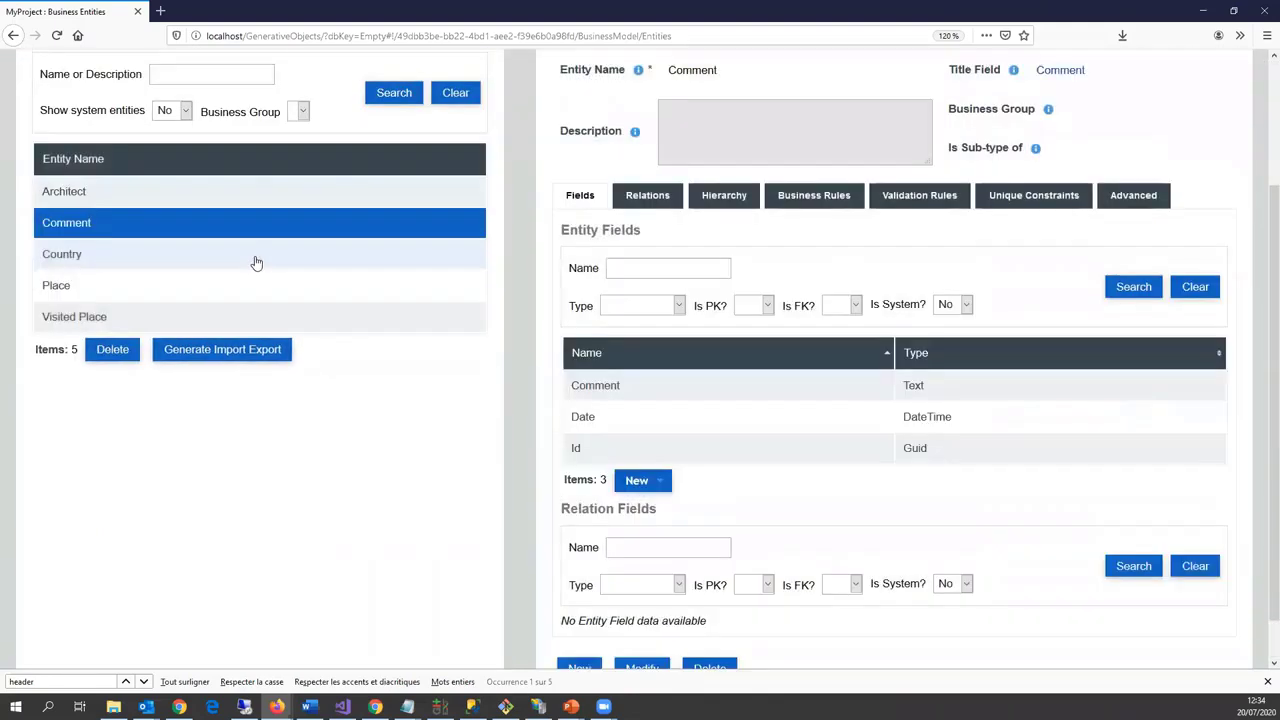
Step: Set Name as the title field of the Country entity
left_click(256, 258)
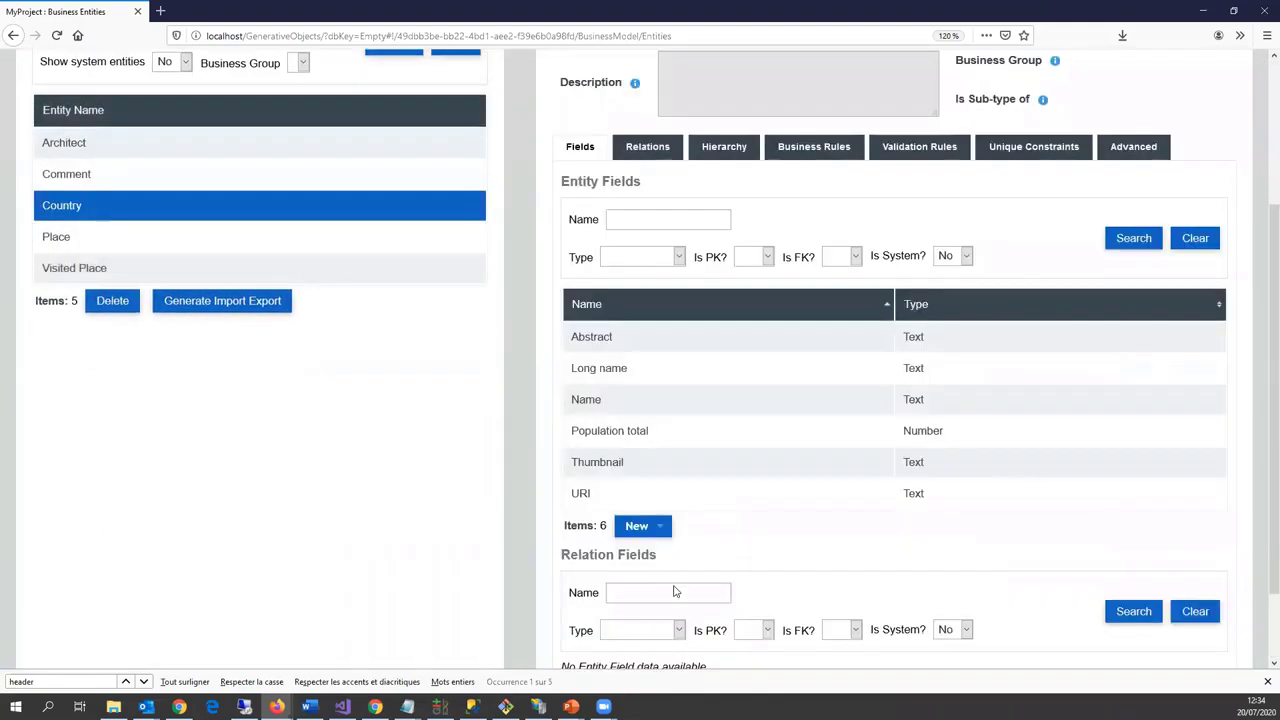
scroll(675, 592, "down", 1)
left_click(640, 618)
left_click(1028, 240)
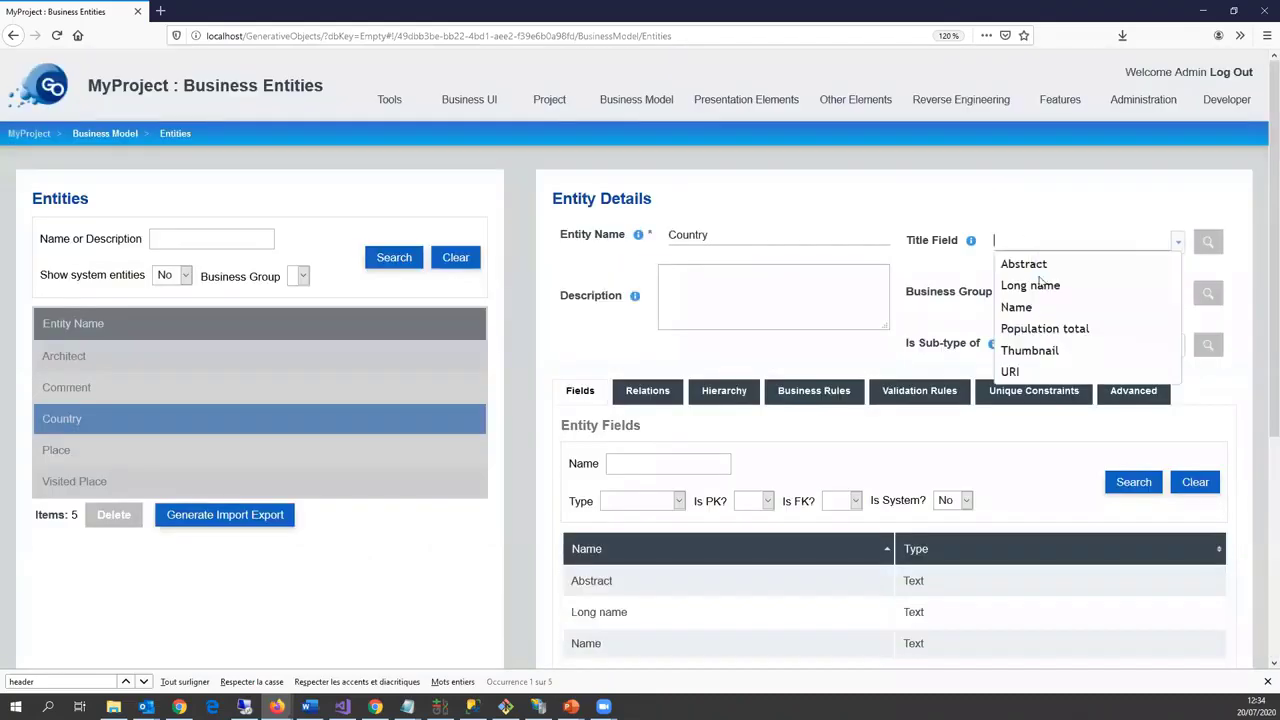
left_click(1040, 307)
scroll(556, 625, "down", 5)
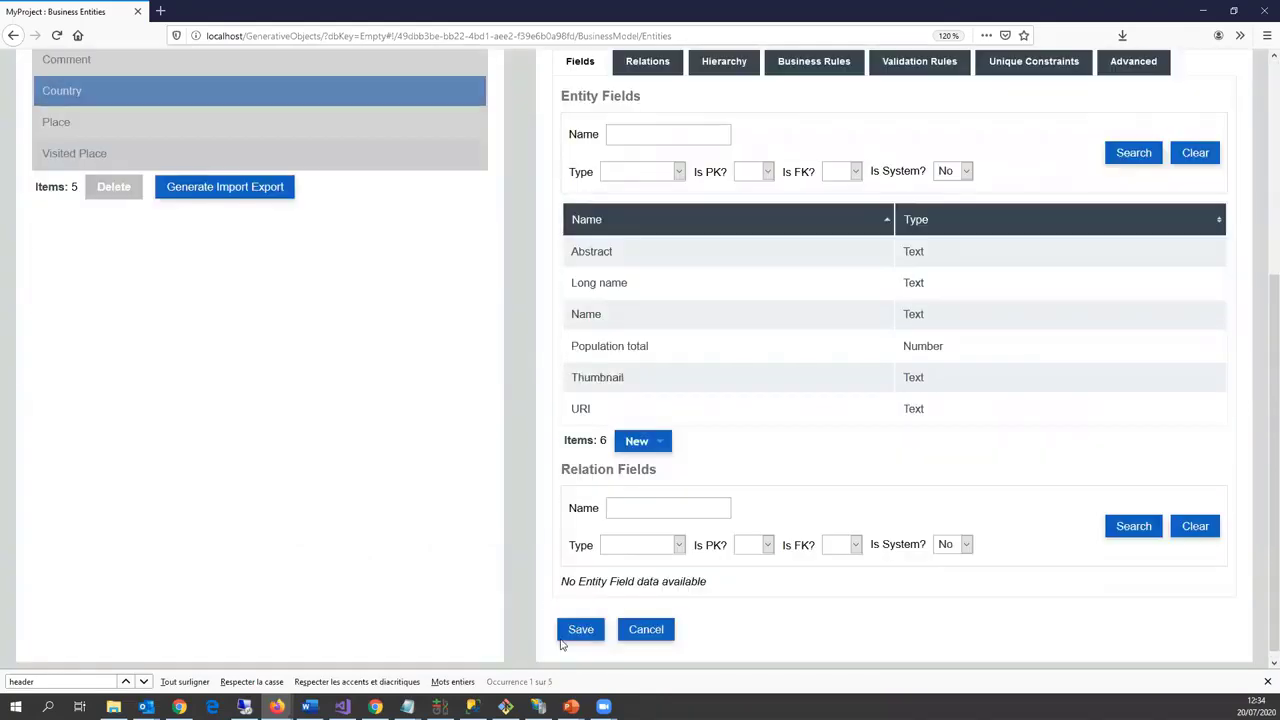
left_click(576, 631)
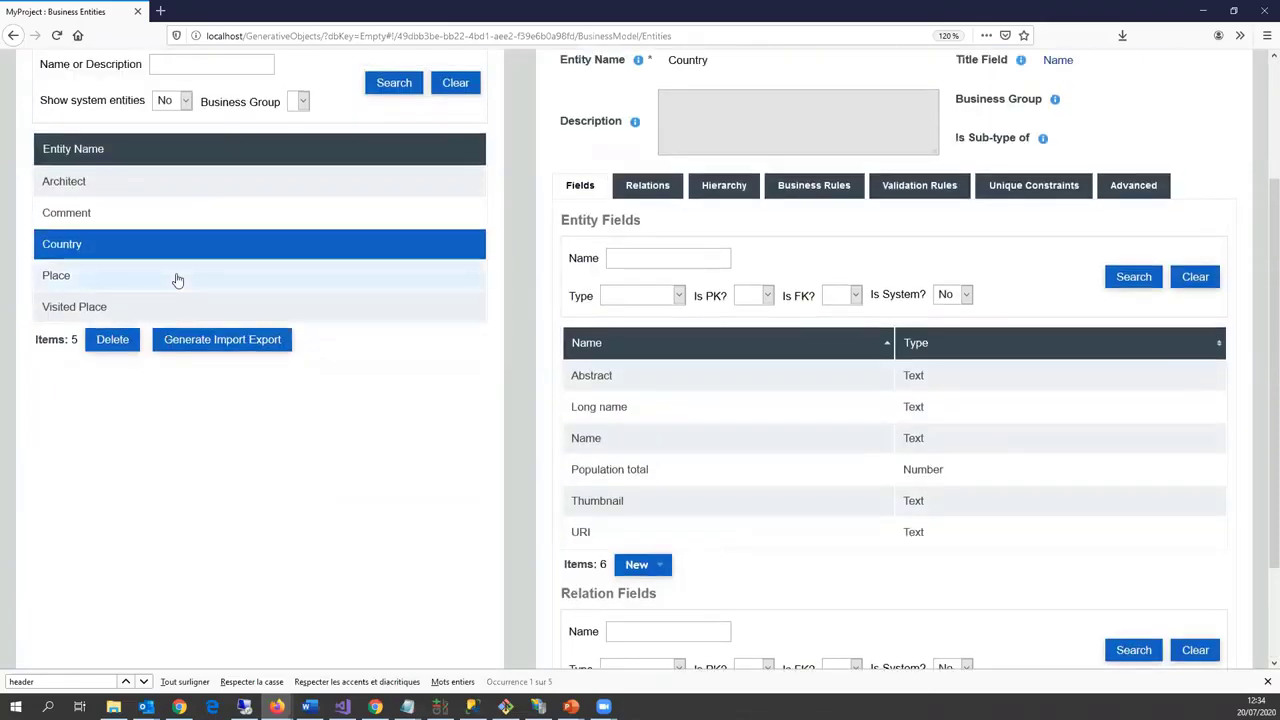
Step: Set Name as the title field of the Place entity
left_click(177, 276)
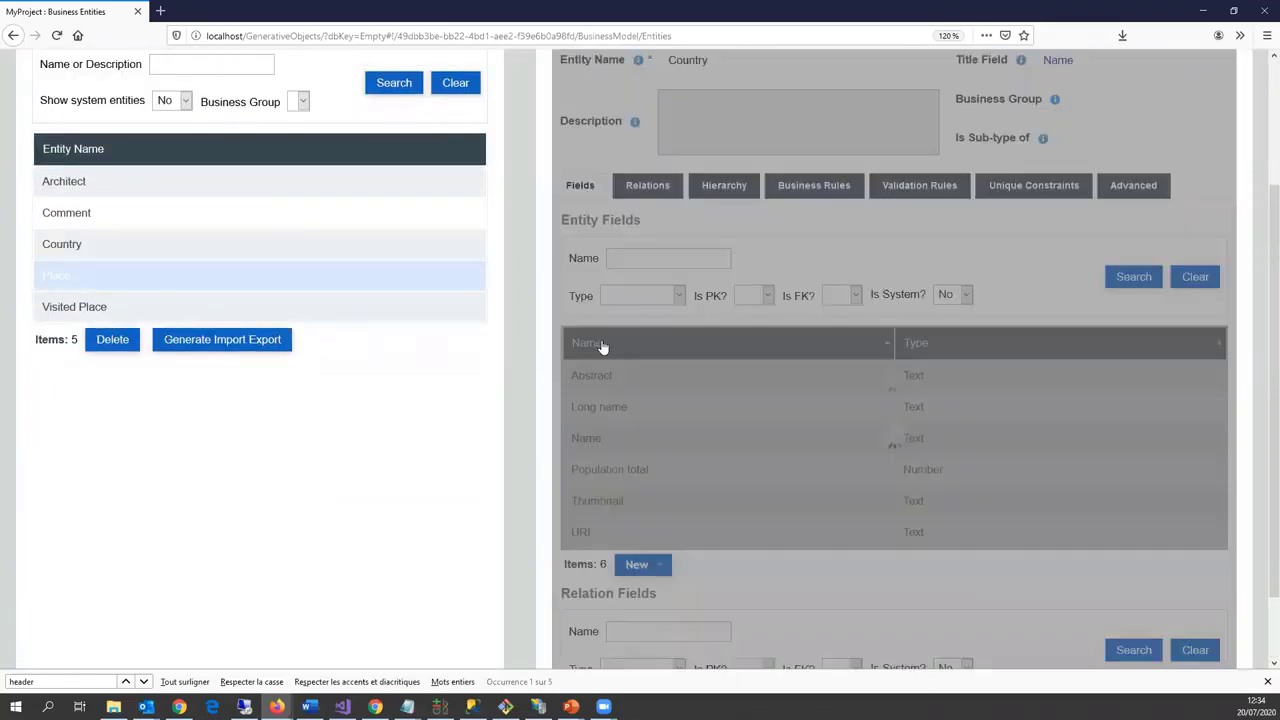
scroll(686, 586, "down", 3)
left_click(640, 619)
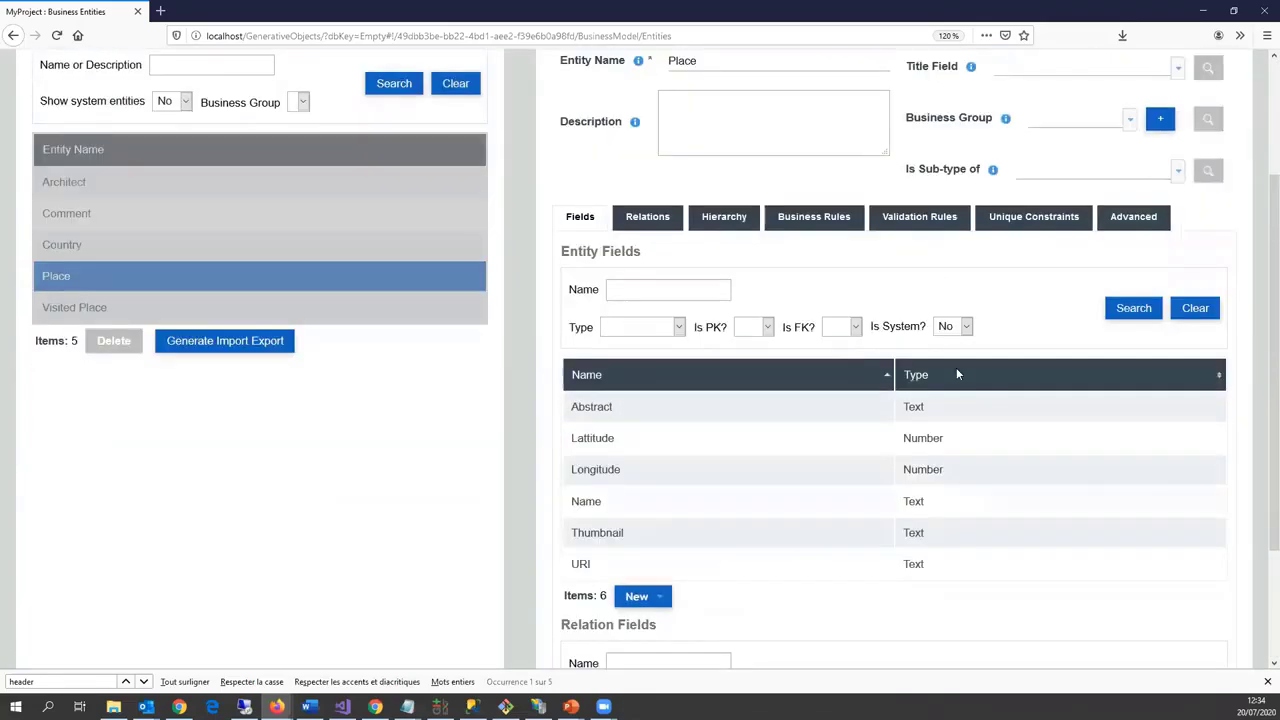
scroll(956, 367, "up", 3)
left_click(1100, 240)
left_click(1020, 329)
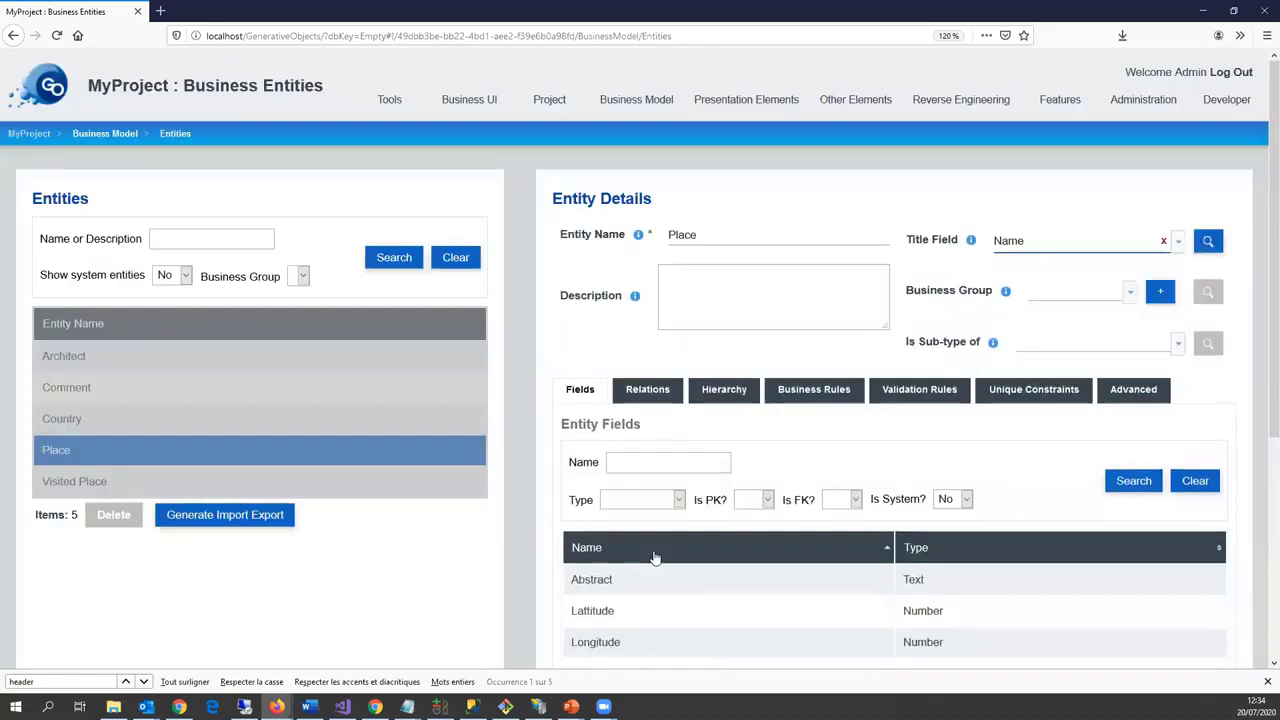
scroll(655, 557, "down", 3)
left_click(590, 620)
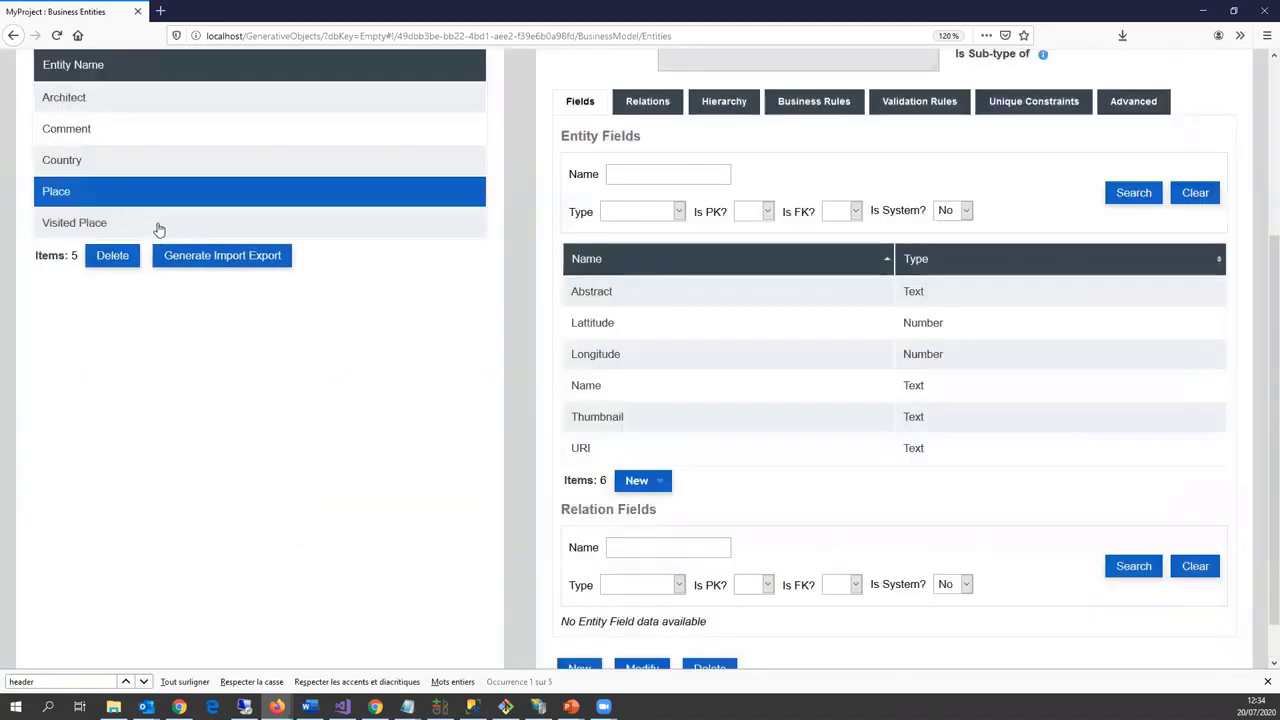
Step: Set Title as the title field of the Visited Place entity
left_click(157, 230)
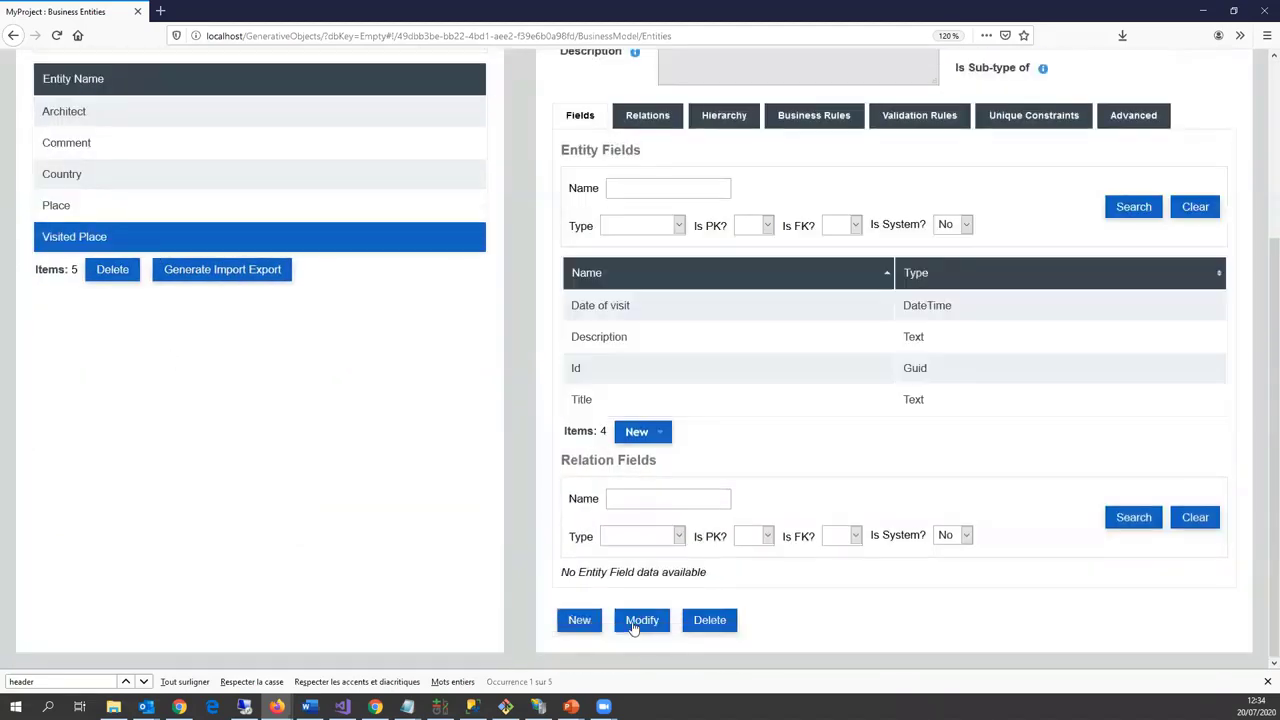
left_click(641, 620)
scroll(1016, 235, "up", 3)
left_click(1080, 241)
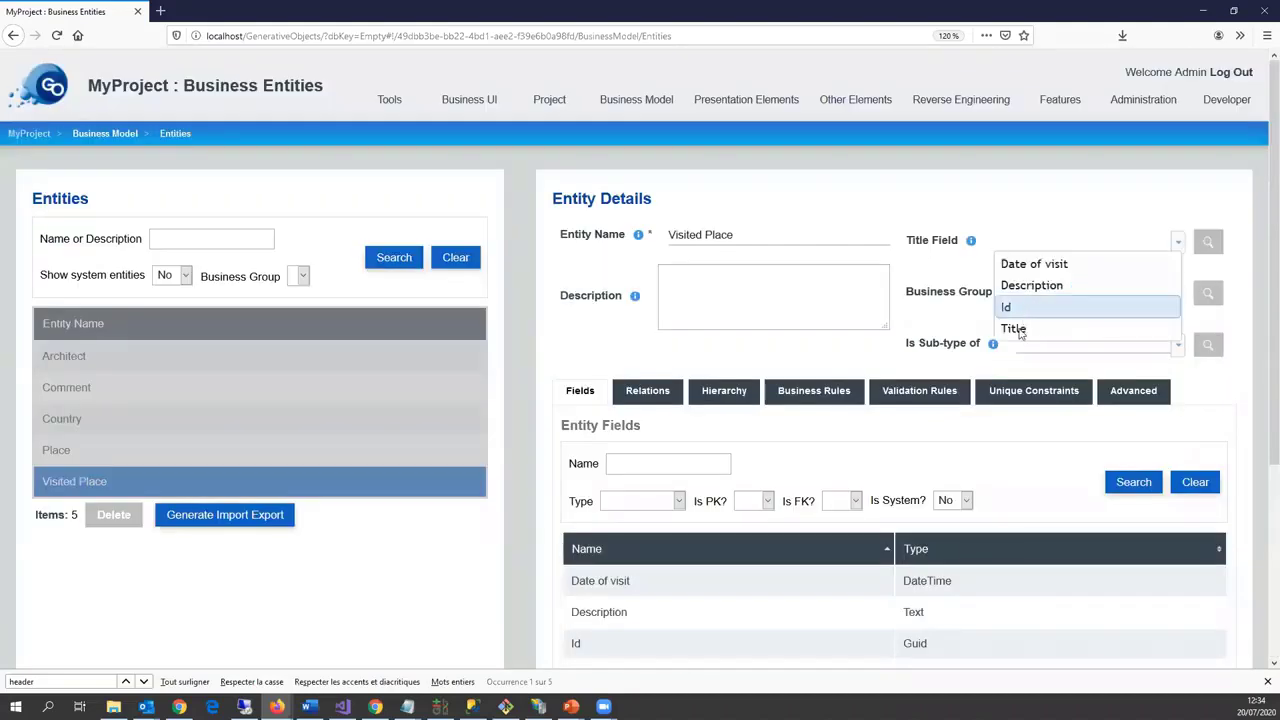
left_click(1020, 327)
scroll(556, 615, "down", 3)
left_click(580, 621)
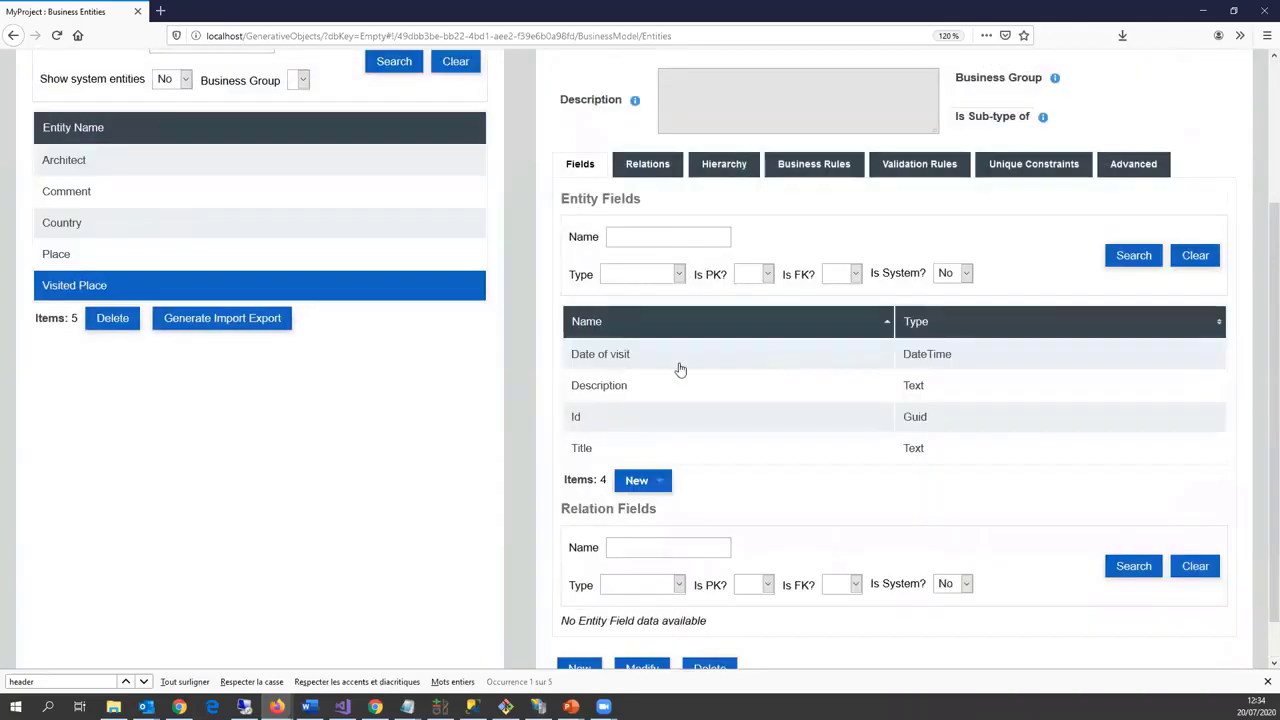
scroll(354, 346, "up", 3)
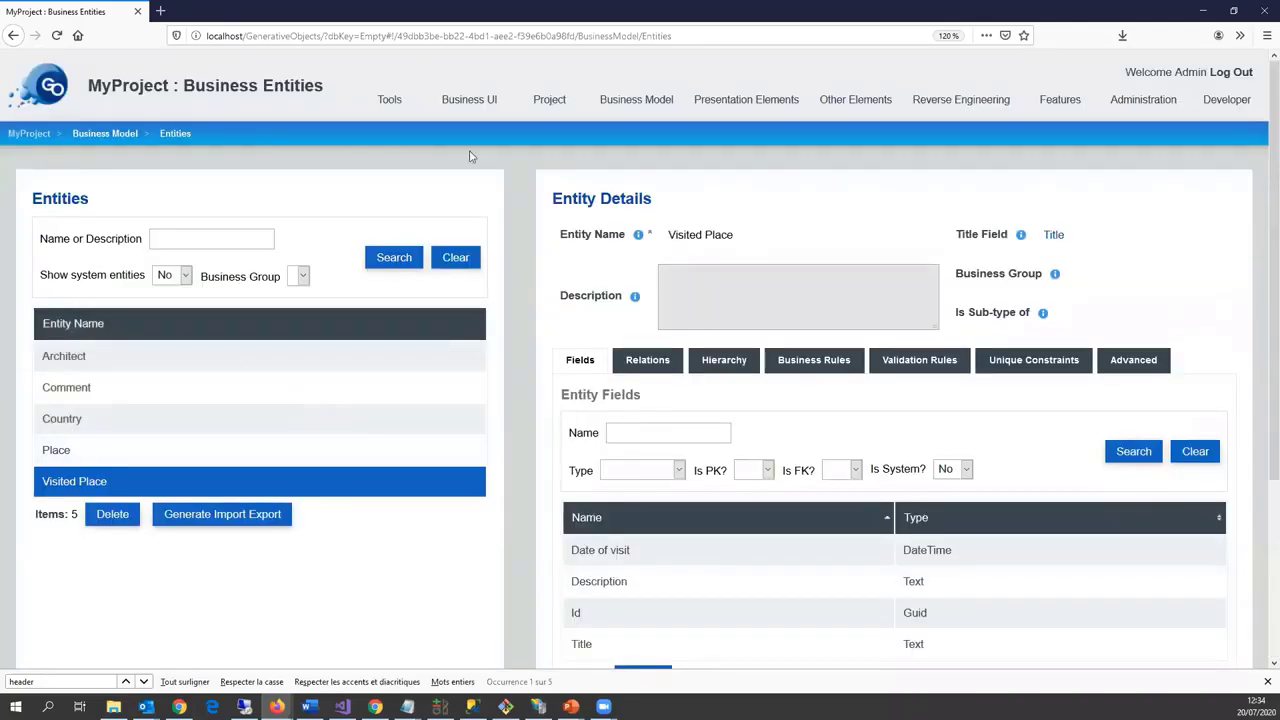
left_click(632, 100)
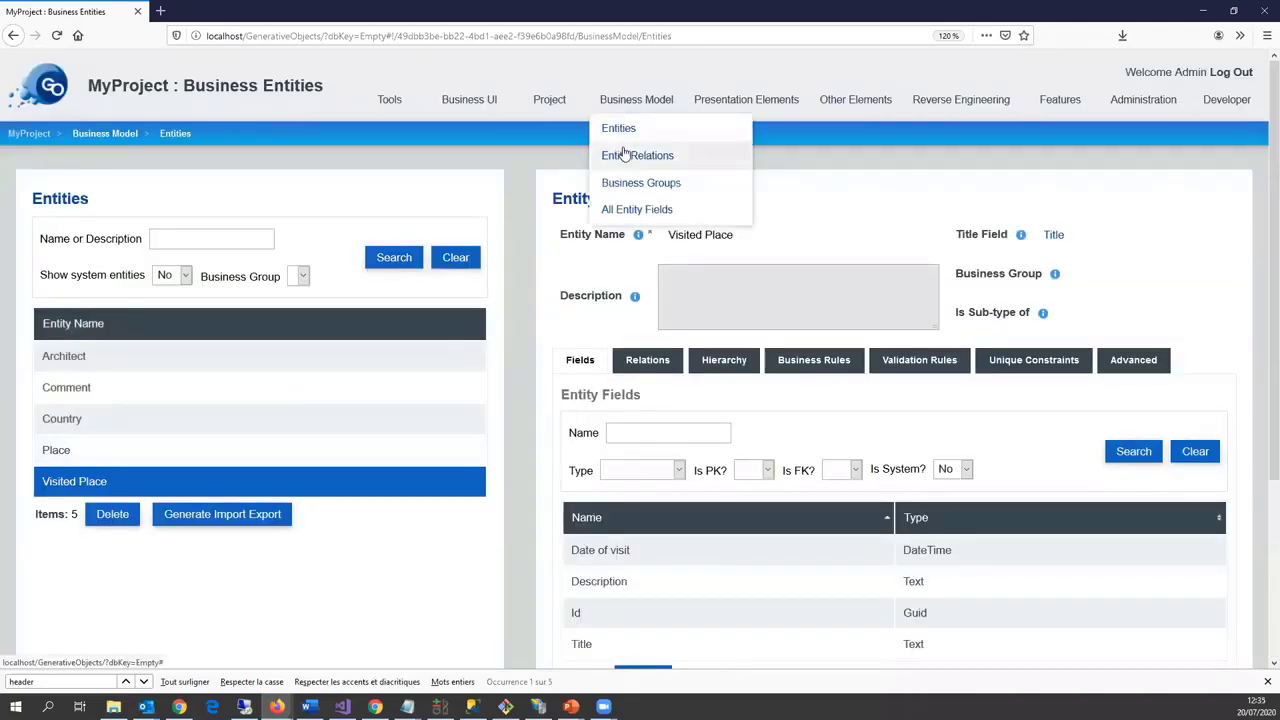
Step: Create a One to Many entity relation from Visited Place to Comment
left_click(623, 155)
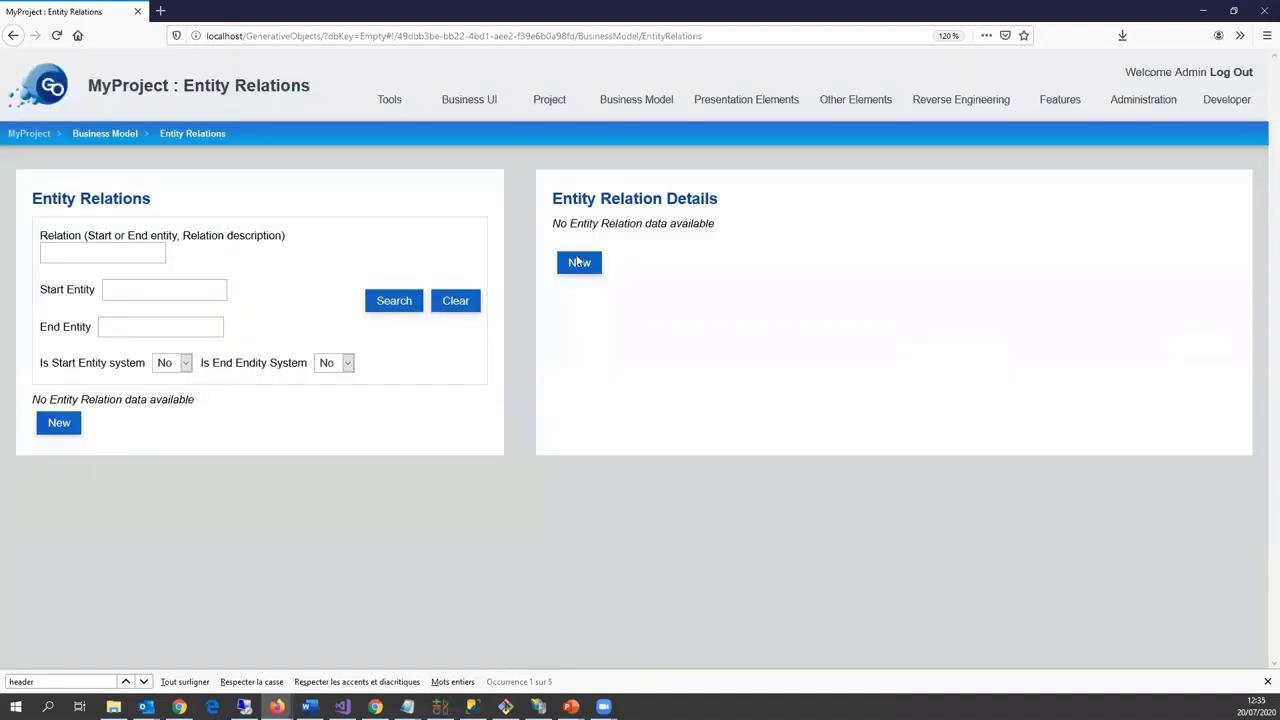
left_click(578, 262)
left_click(626, 350)
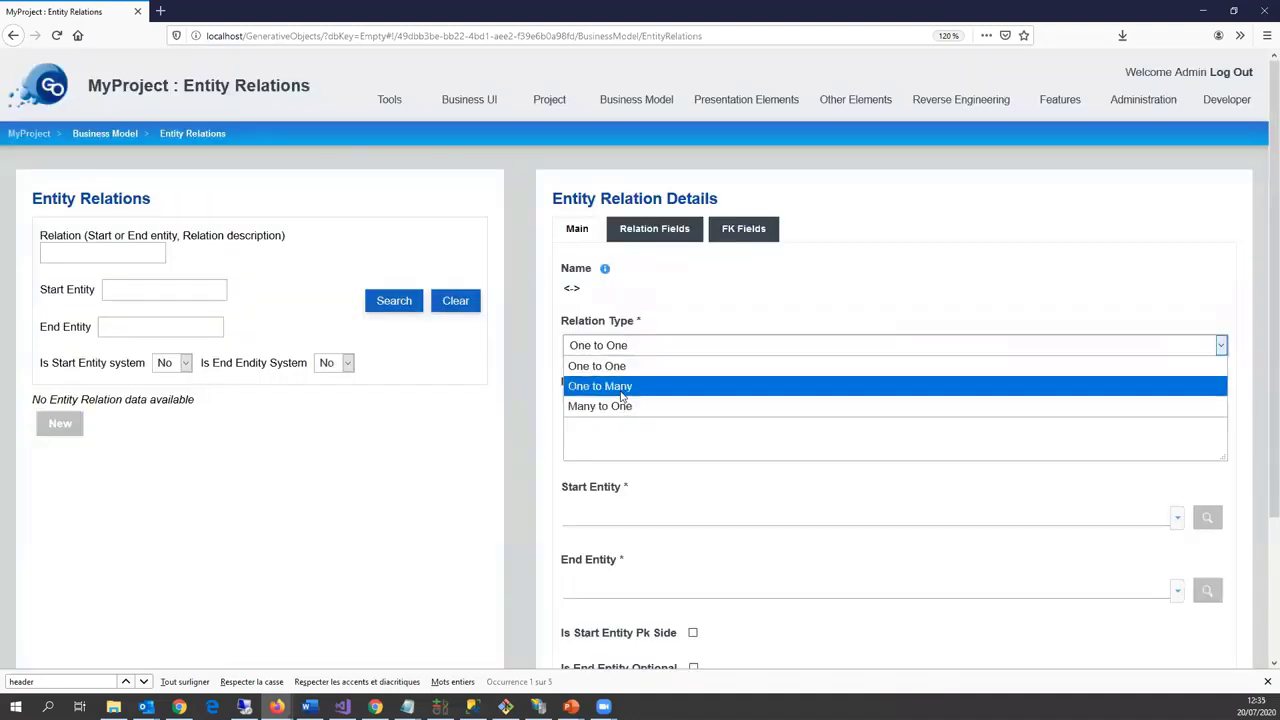
left_click(622, 396)
scroll(609, 430, "down", 2)
left_click(609, 408)
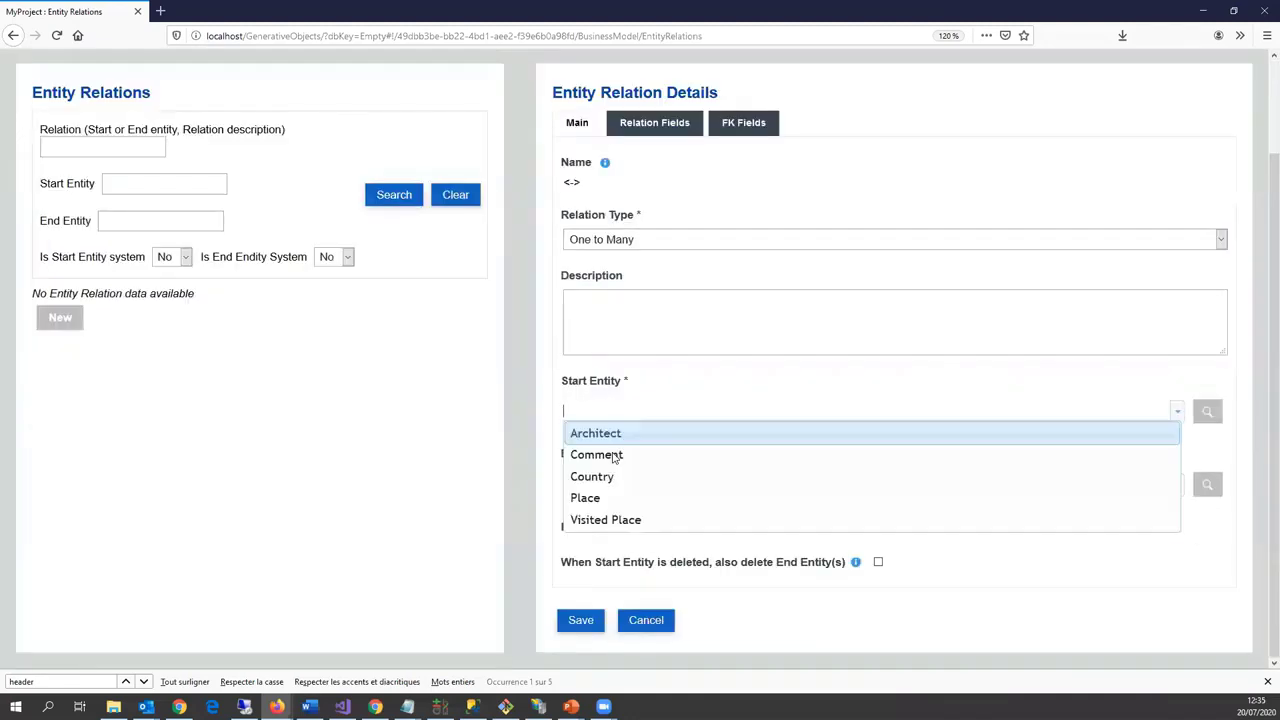
left_click(614, 520)
left_click(601, 485)
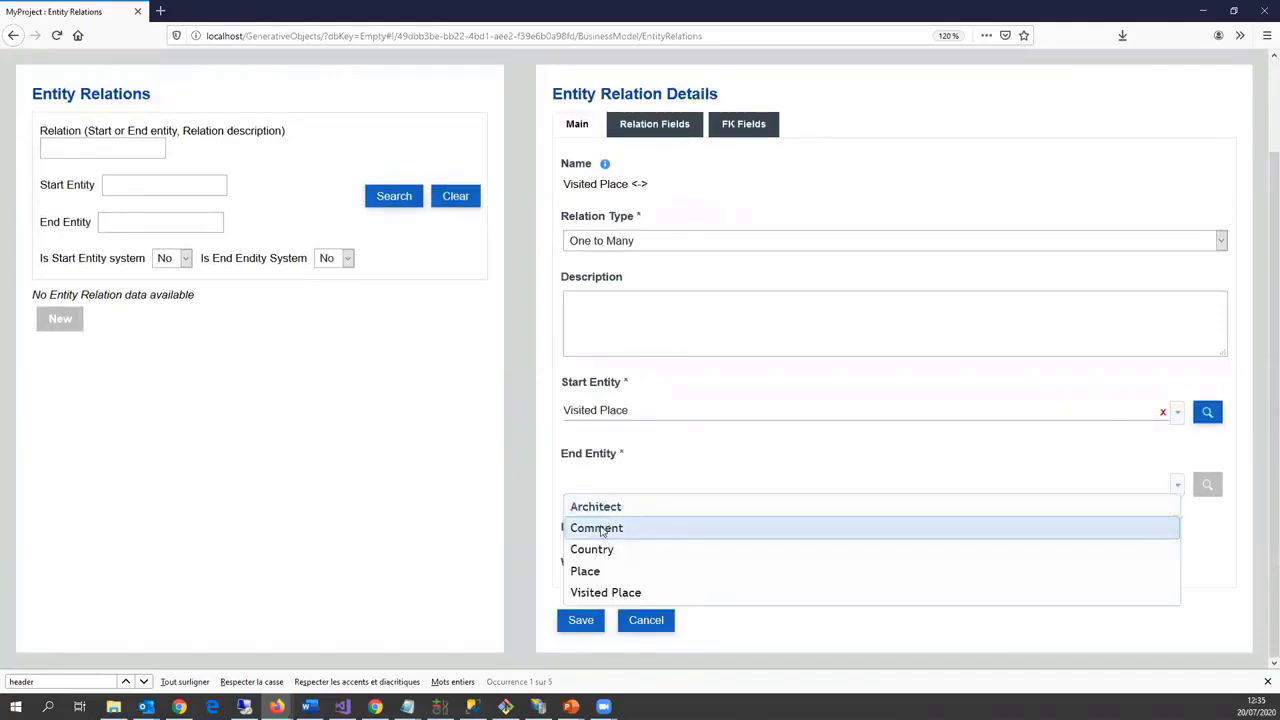
left_click(670, 530)
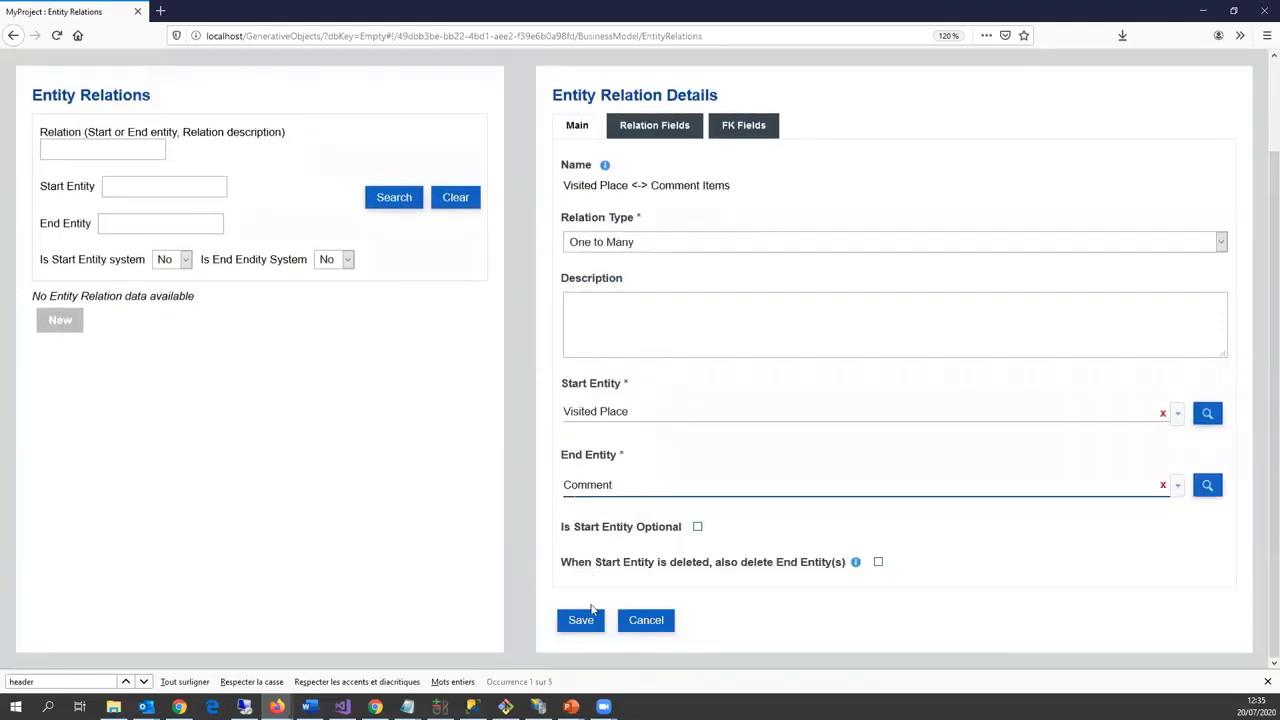
left_click(578, 628)
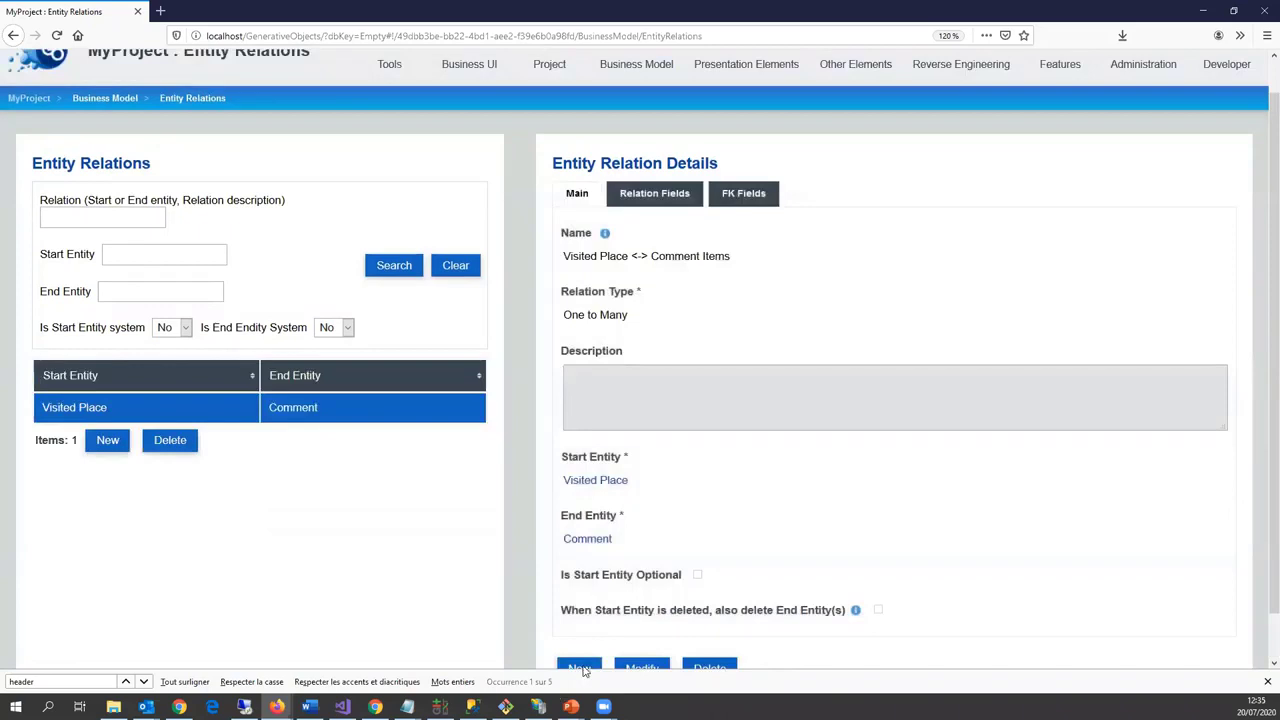
Step: Add a Many to One relation from Visited Place to Place
scroll(581, 640, "down", 1)
left_click(580, 637)
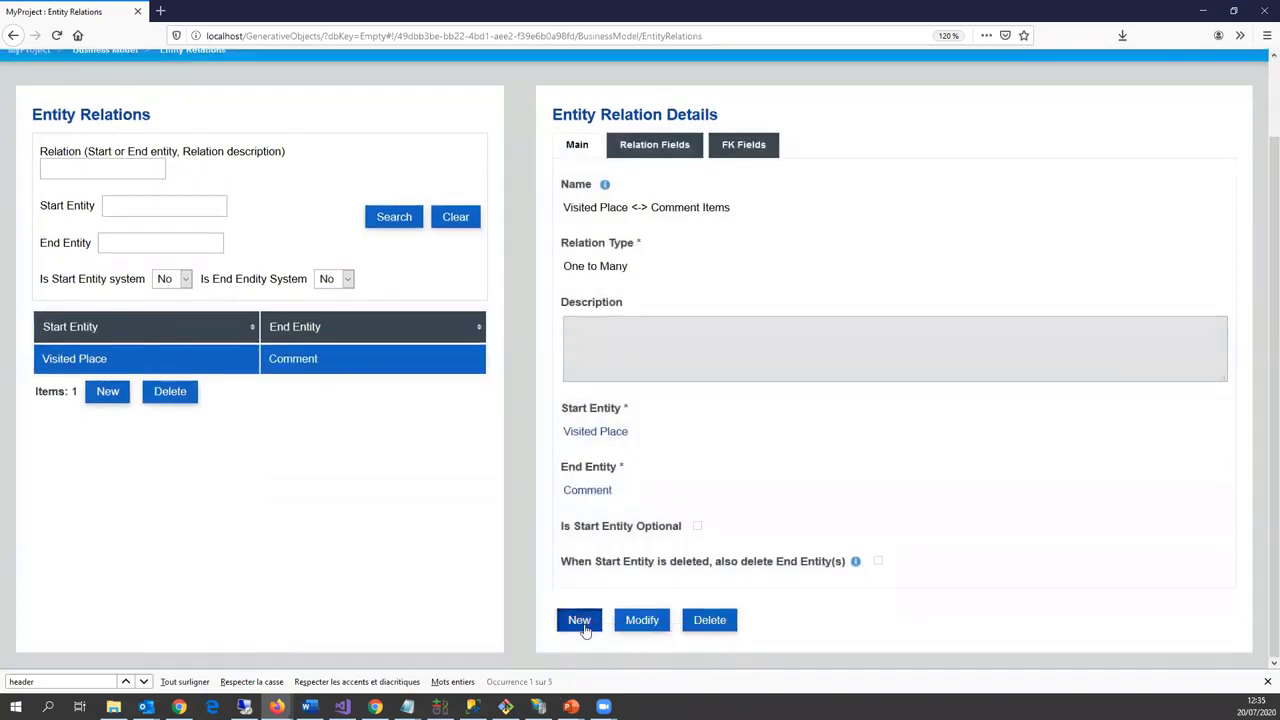
left_click(645, 345)
left_click(640, 405)
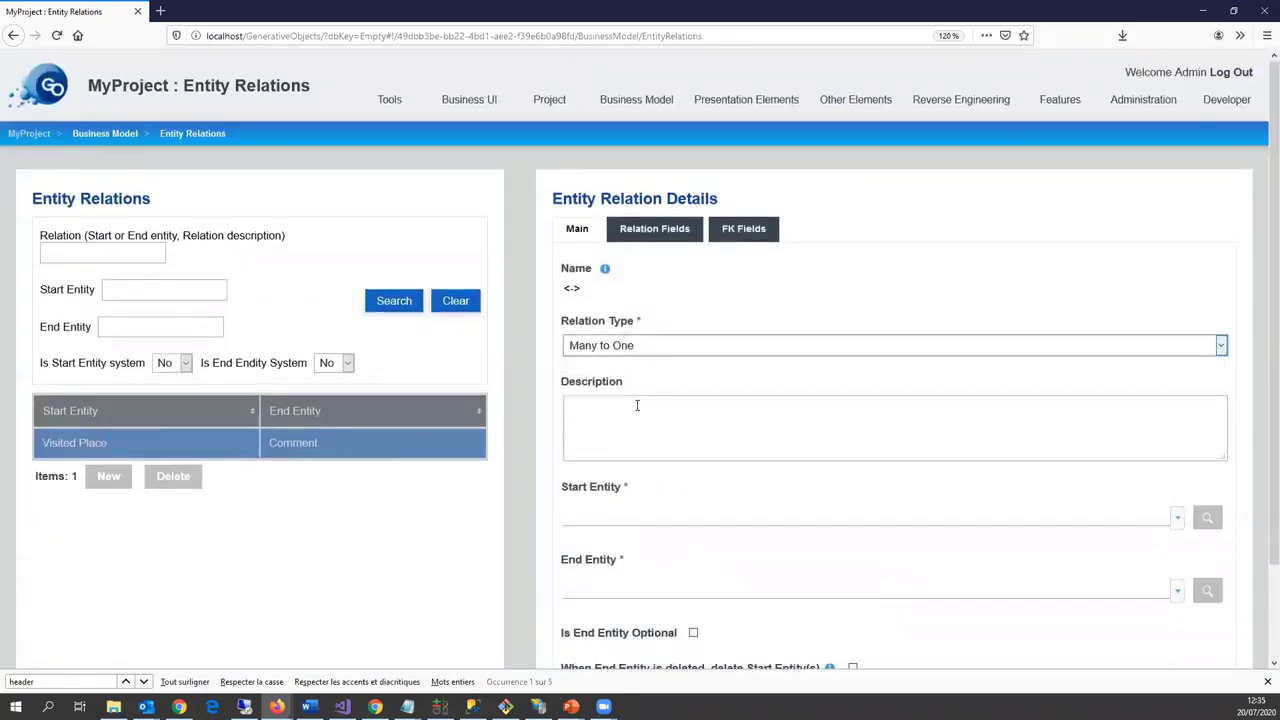
scroll(604, 517, "down", 2)
left_click(600, 410)
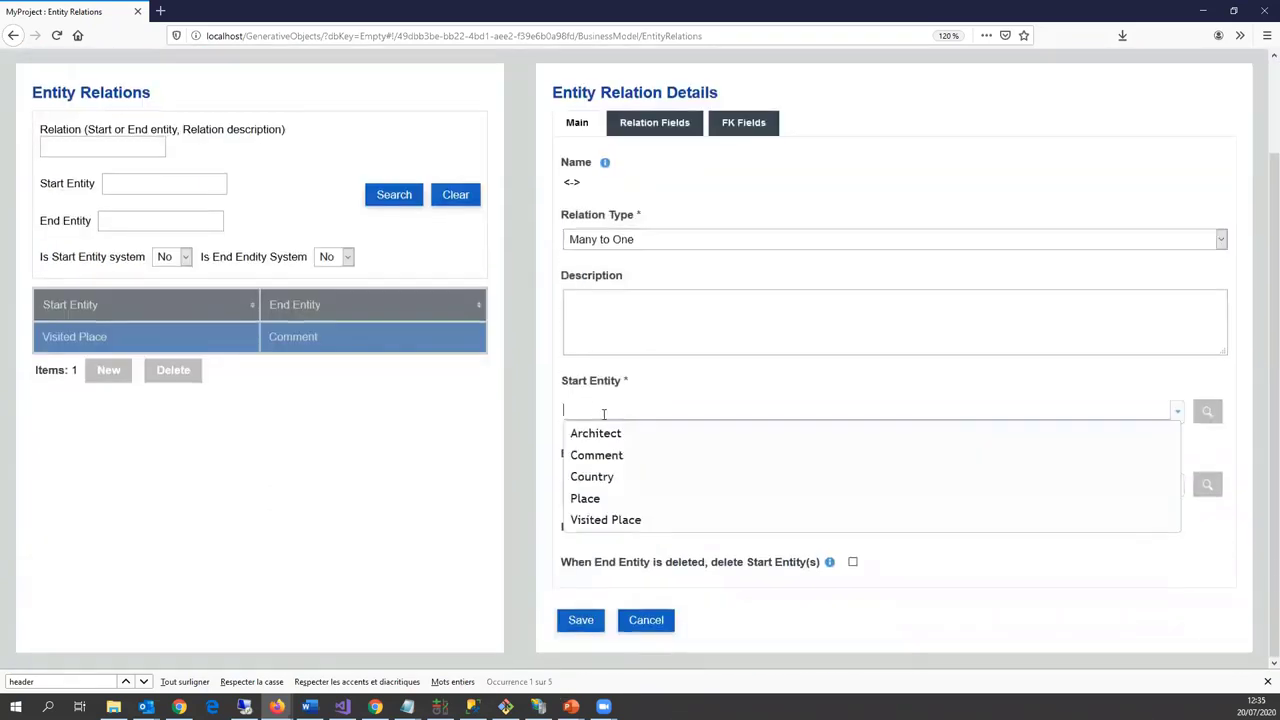
left_click(600, 519)
left_click(597, 485)
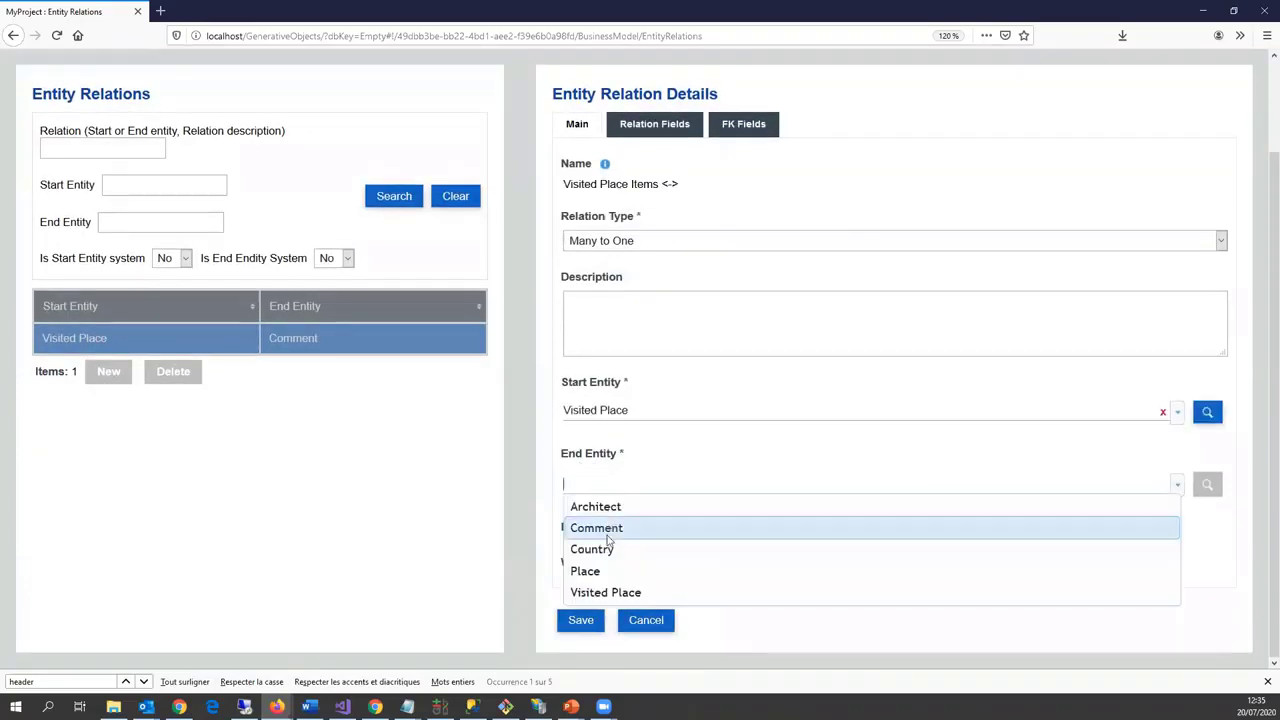
left_click(604, 571)
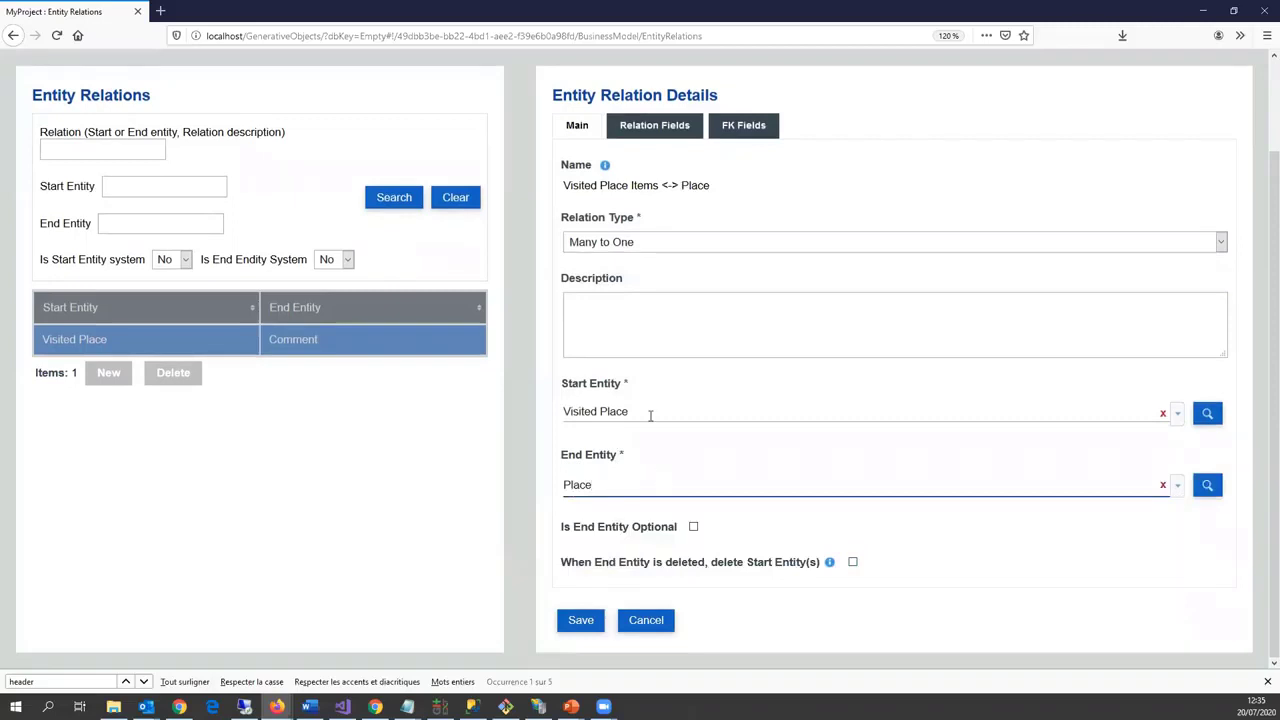
left_click(580, 620)
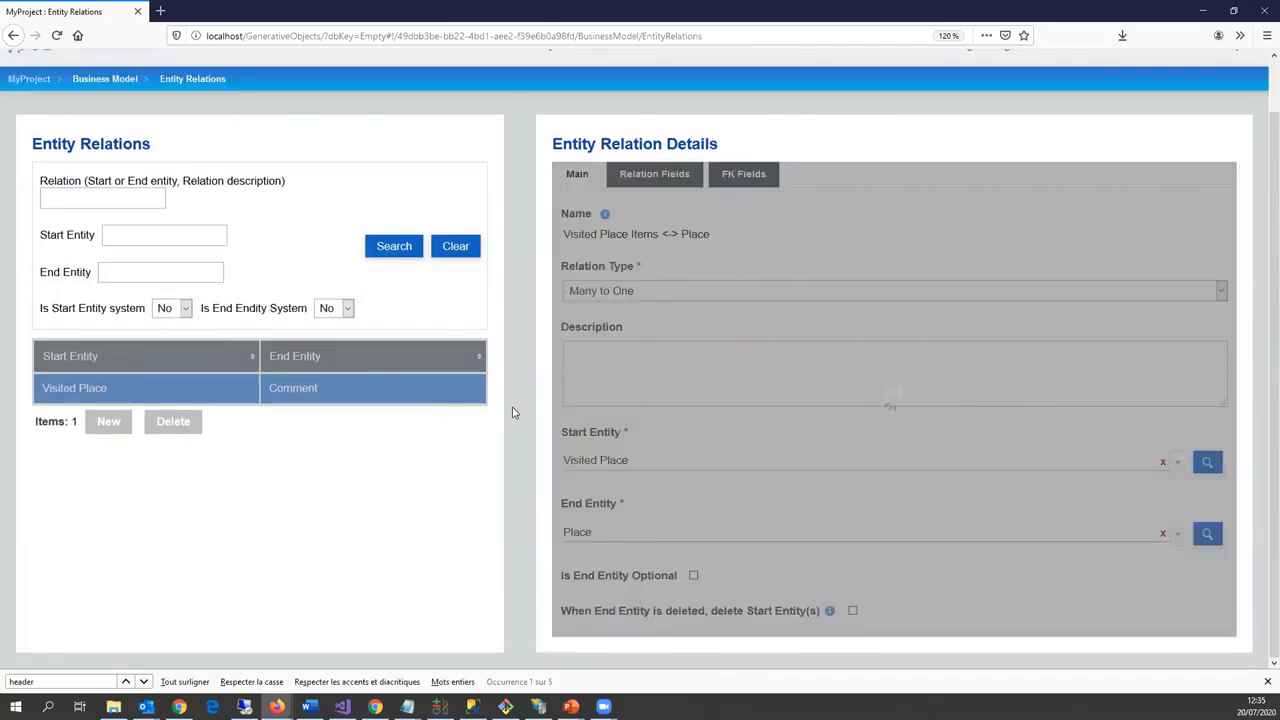
scroll(560, 560, "down", 1)
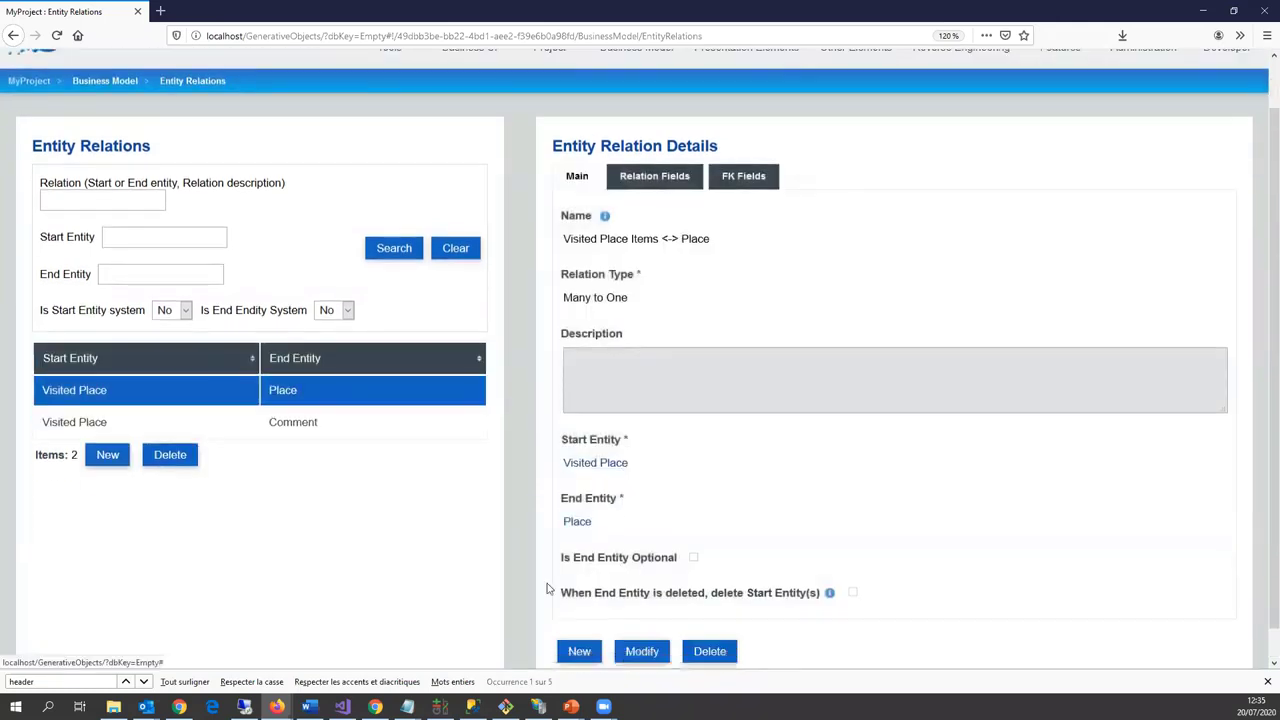
left_click(580, 538)
Step: Save a Many to One relation from Place to Country, with Country optional
left_click(622, 266)
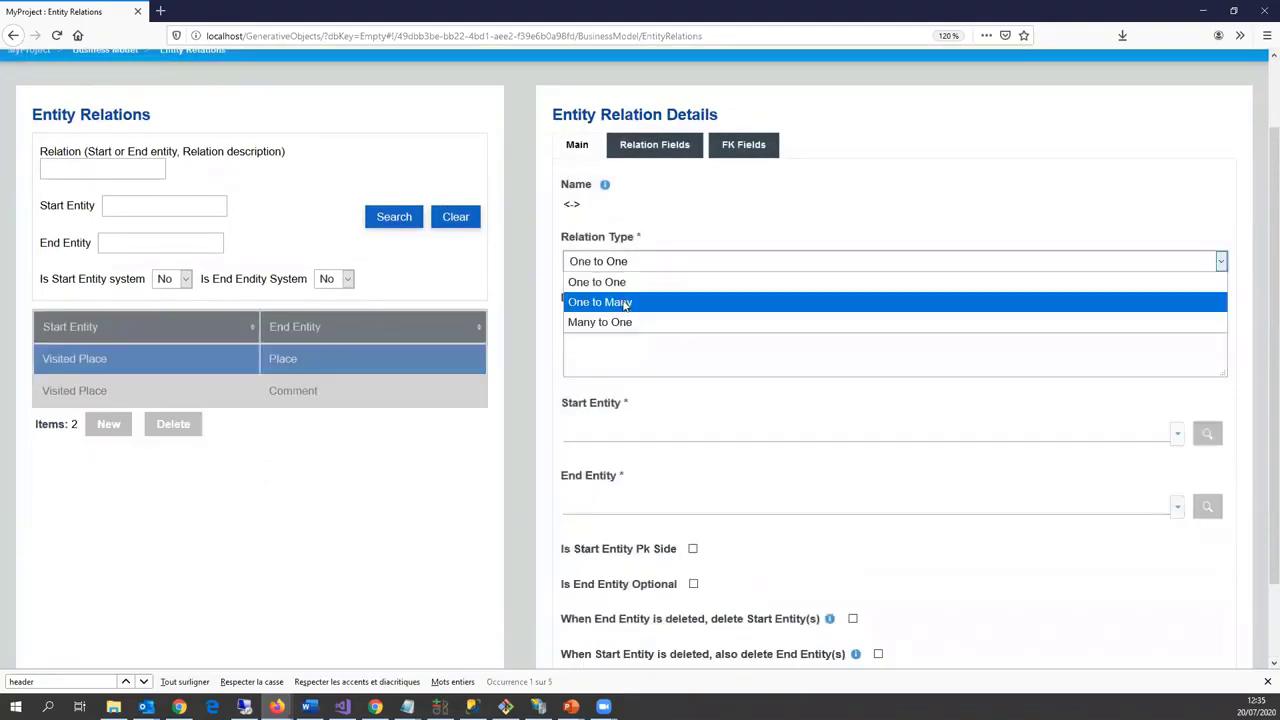
left_click(622, 318)
left_click(608, 425)
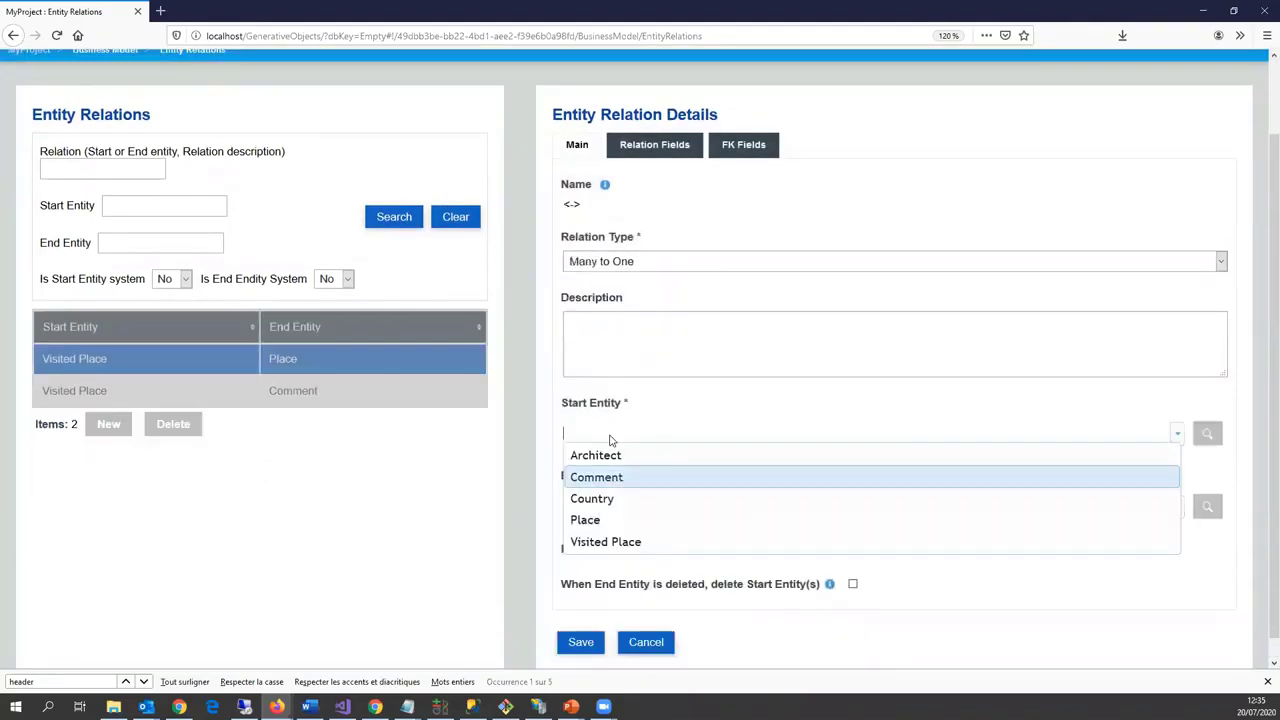
left_click(587, 518)
left_click(609, 508)
left_click(615, 570)
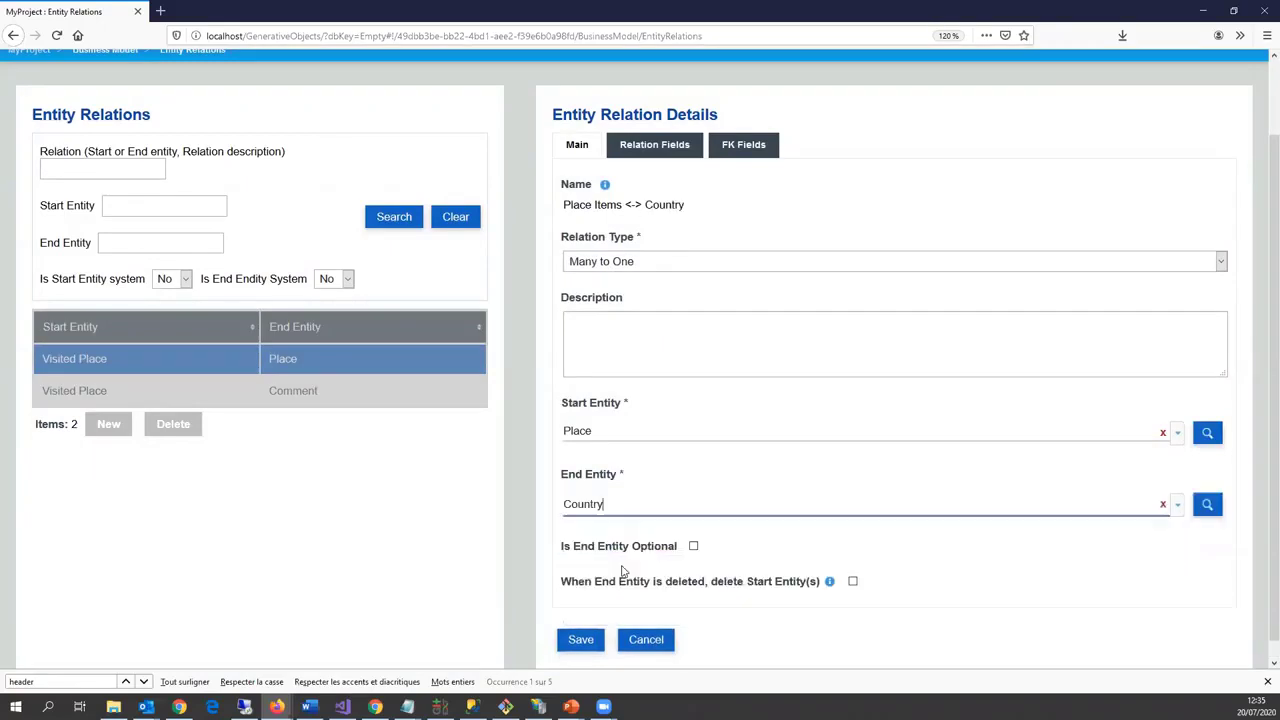
left_click(692, 547)
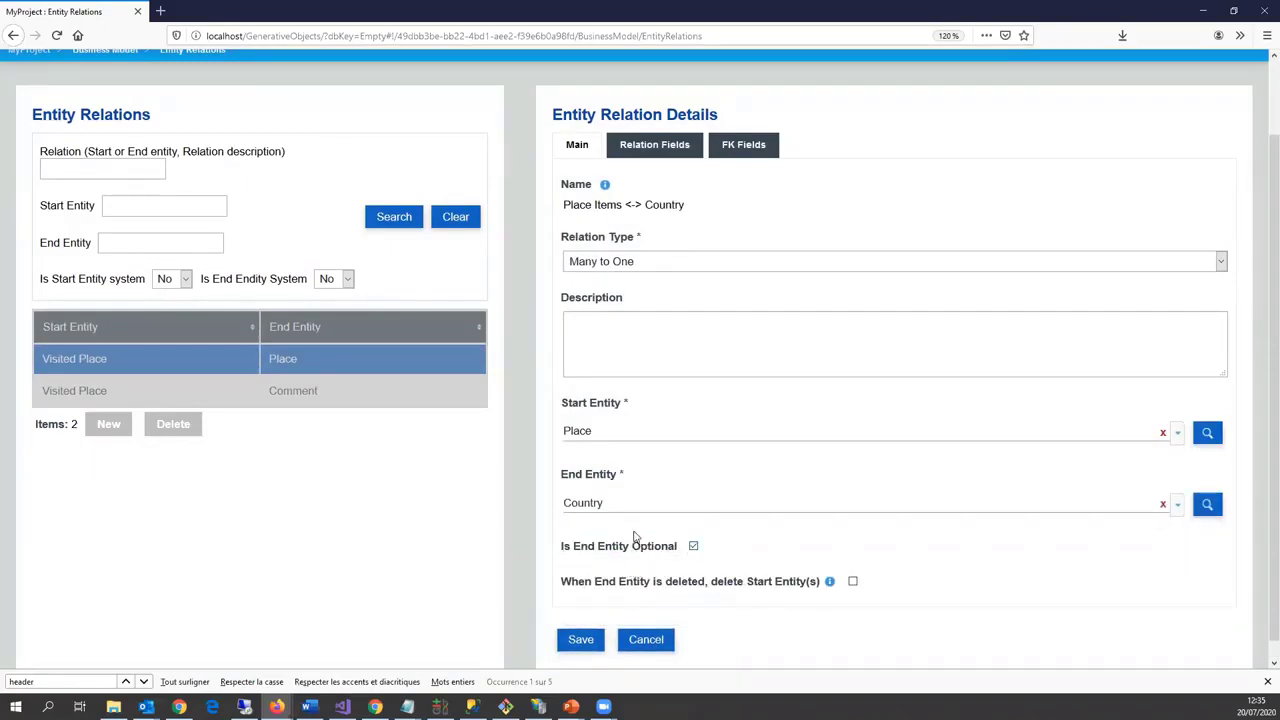
left_click(579, 647)
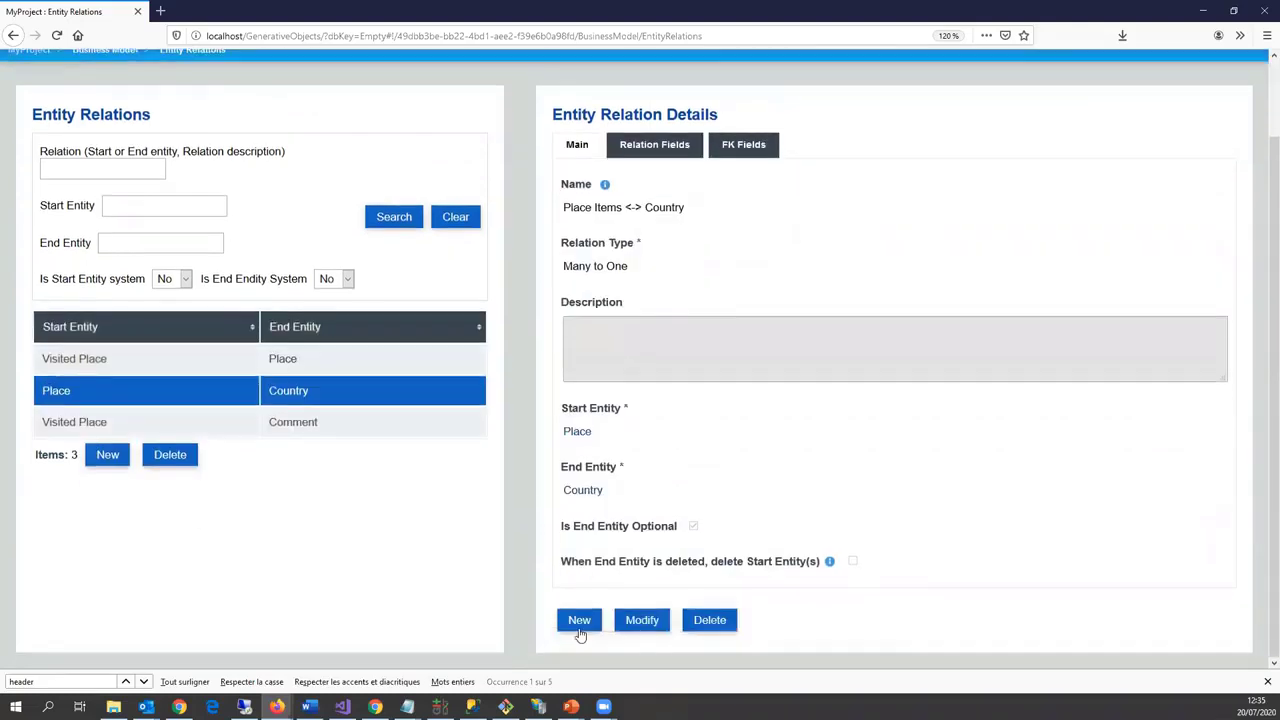
Step: Save a Many to One relation from Place to Architect, with Architect optional
left_click(582, 624)
scroll(617, 343, "up", 2)
left_click(631, 347)
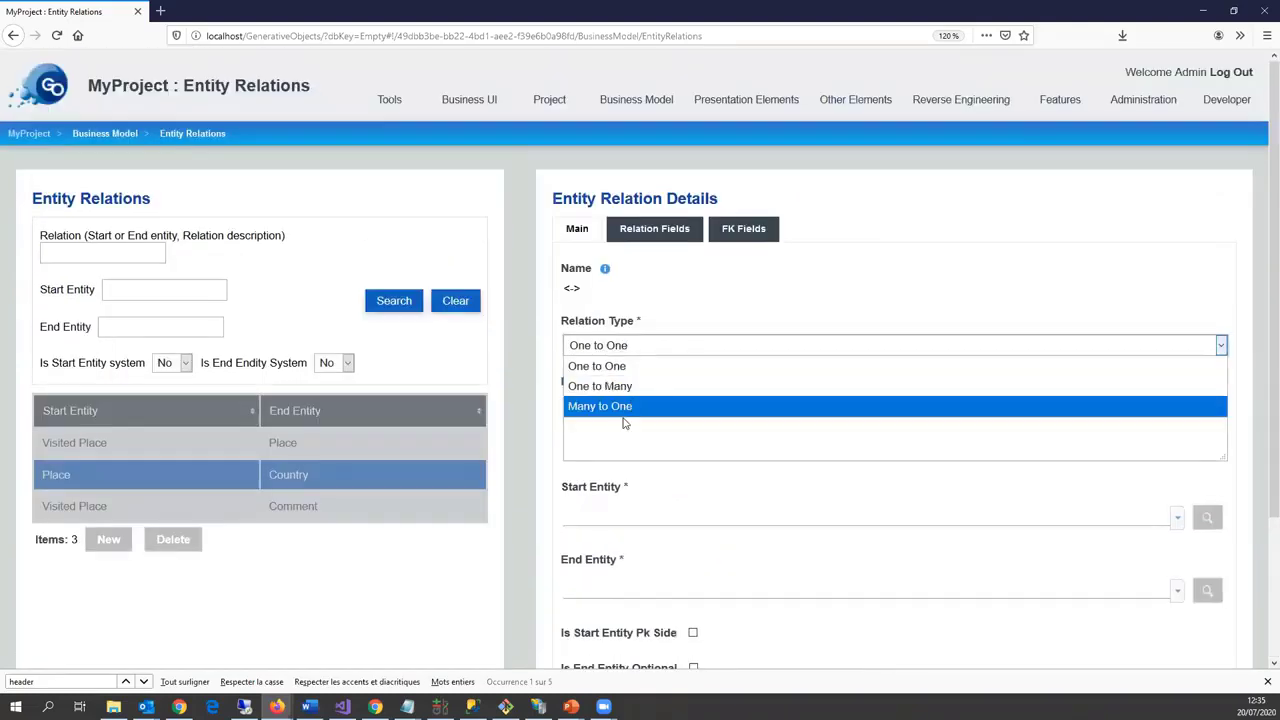
left_click(627, 405)
left_click(616, 525)
left_click(600, 604)
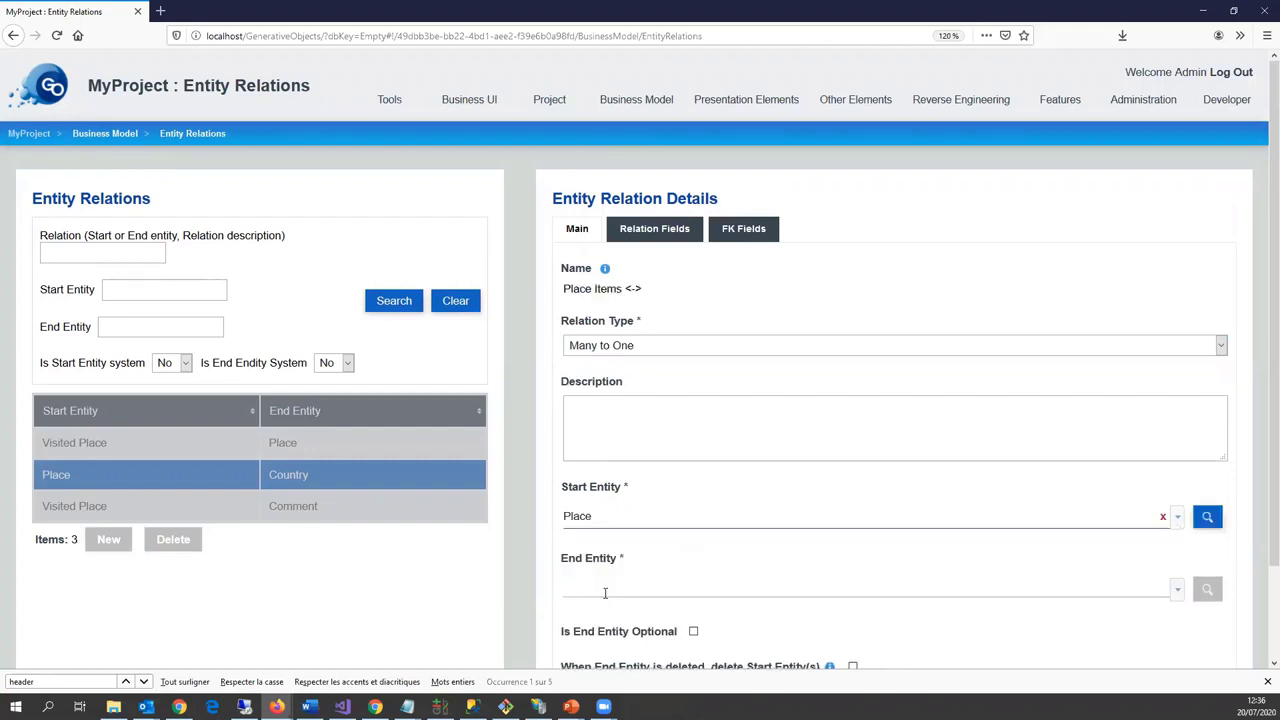
left_click(603, 590)
left_click(607, 612)
scroll(665, 590, "down", 2)
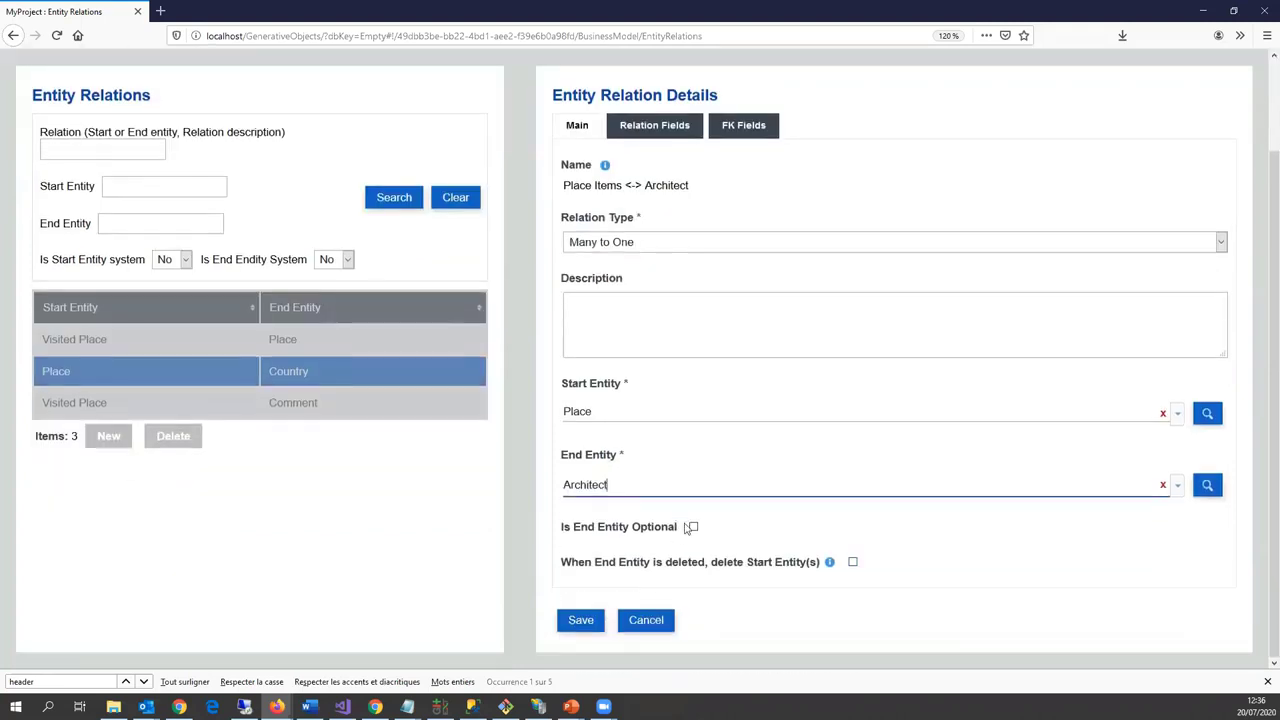
left_click(693, 630)
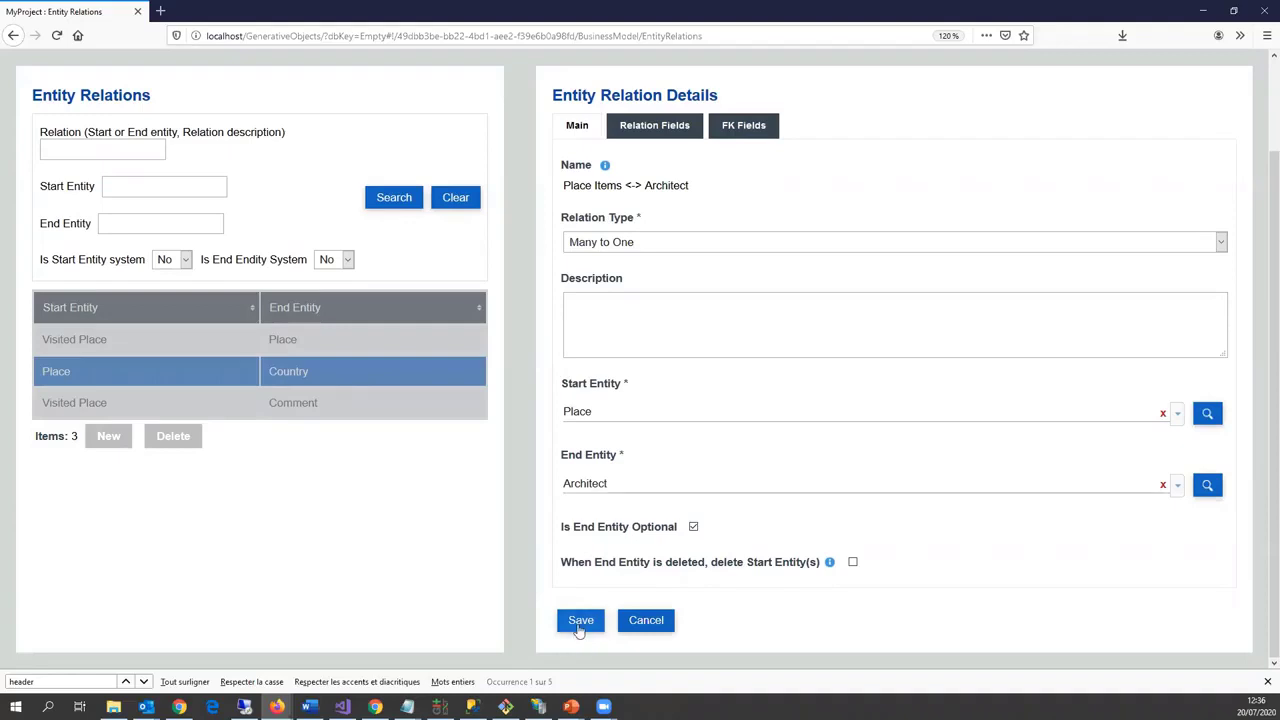
left_click(580, 622)
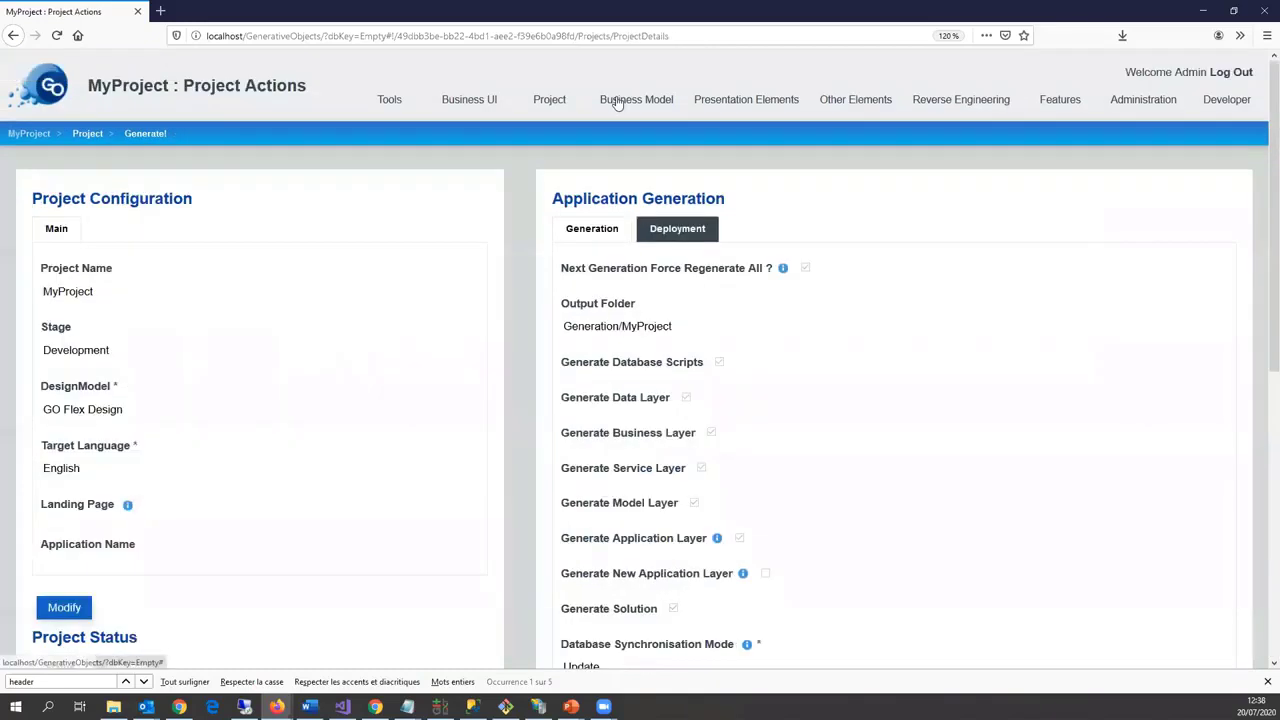
Step: Map Architect's Place Items relation to the dbpedia ontology namespace with type name 'place'
mouse_move(630, 100)
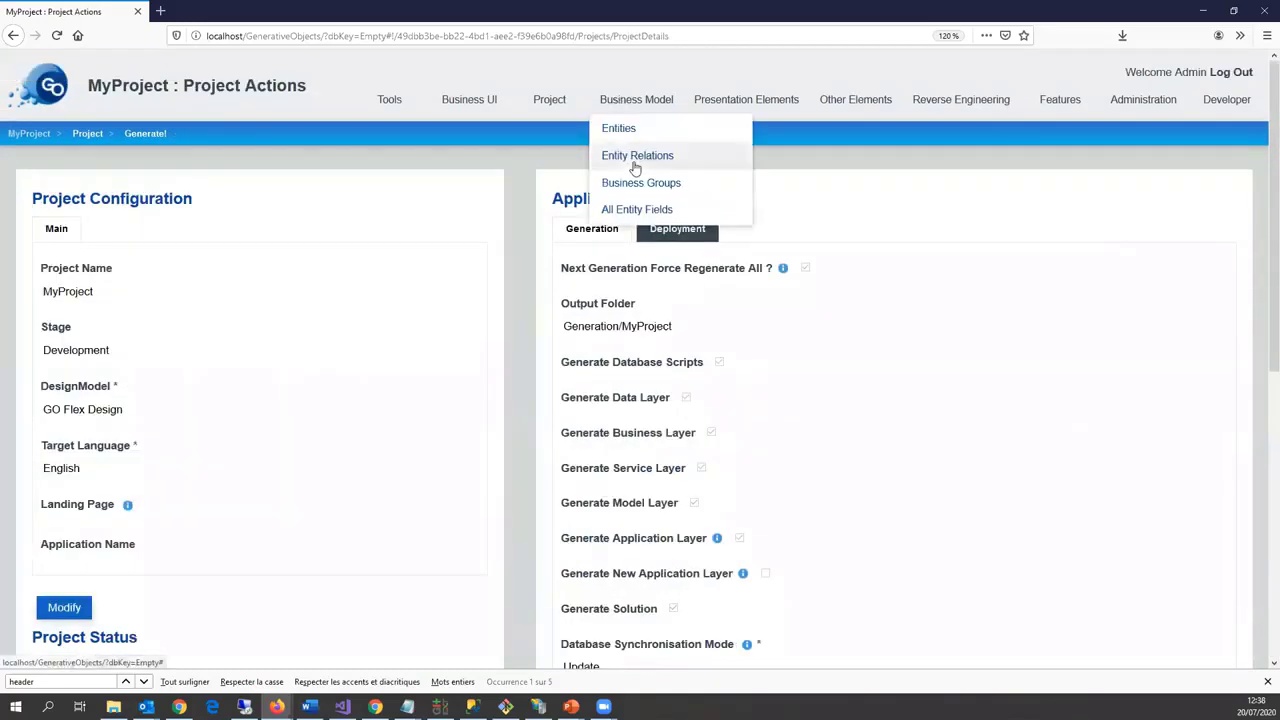
left_click(618, 129)
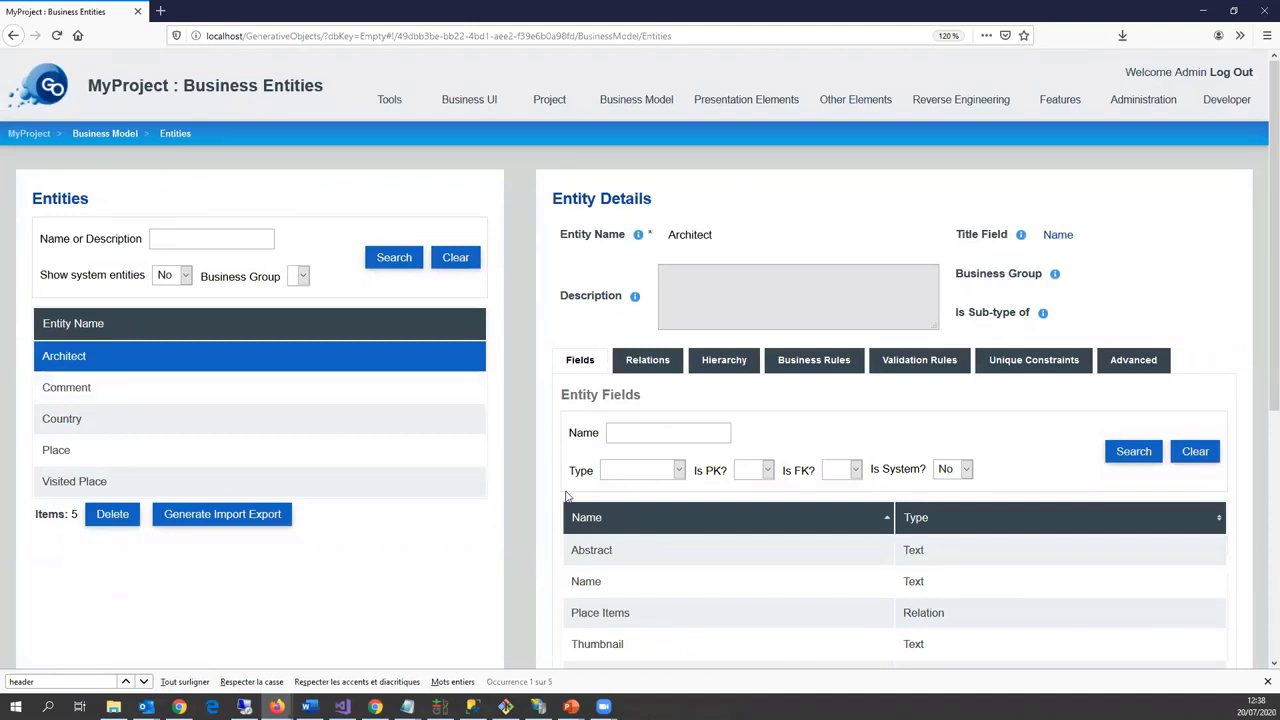
scroll(310, 382, "down", 2)
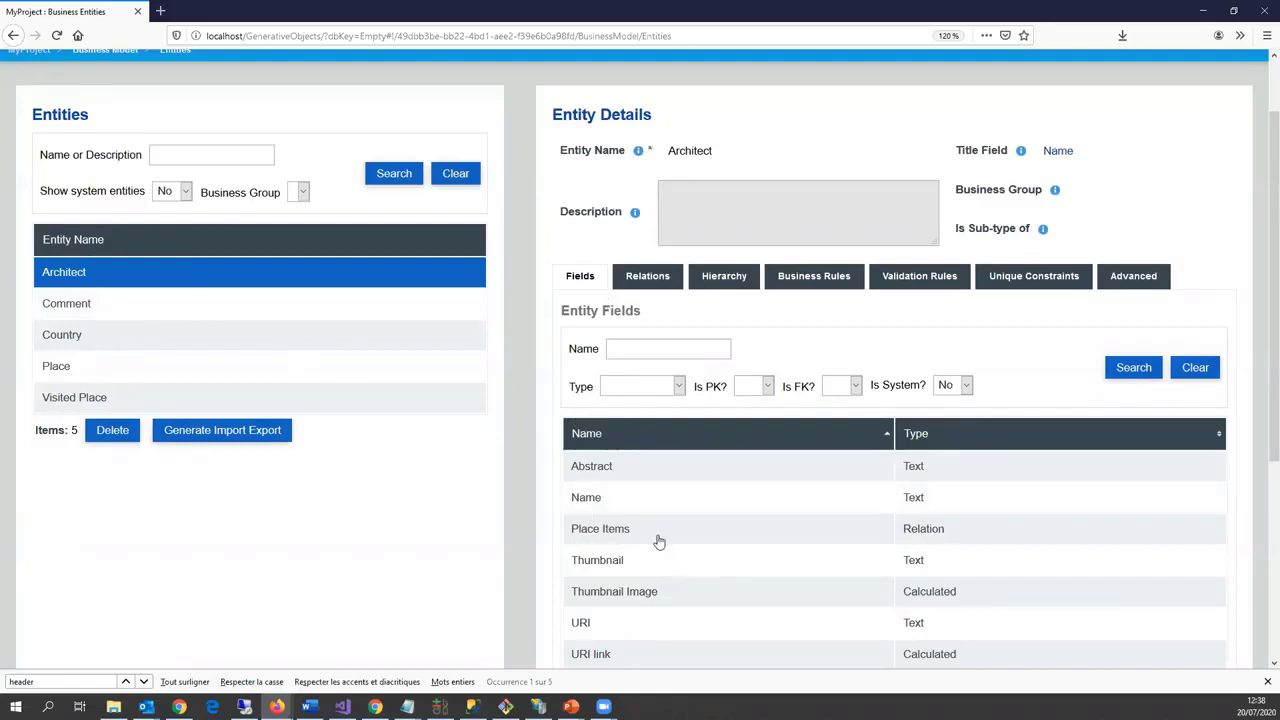
scroll(630, 460, "down", 3)
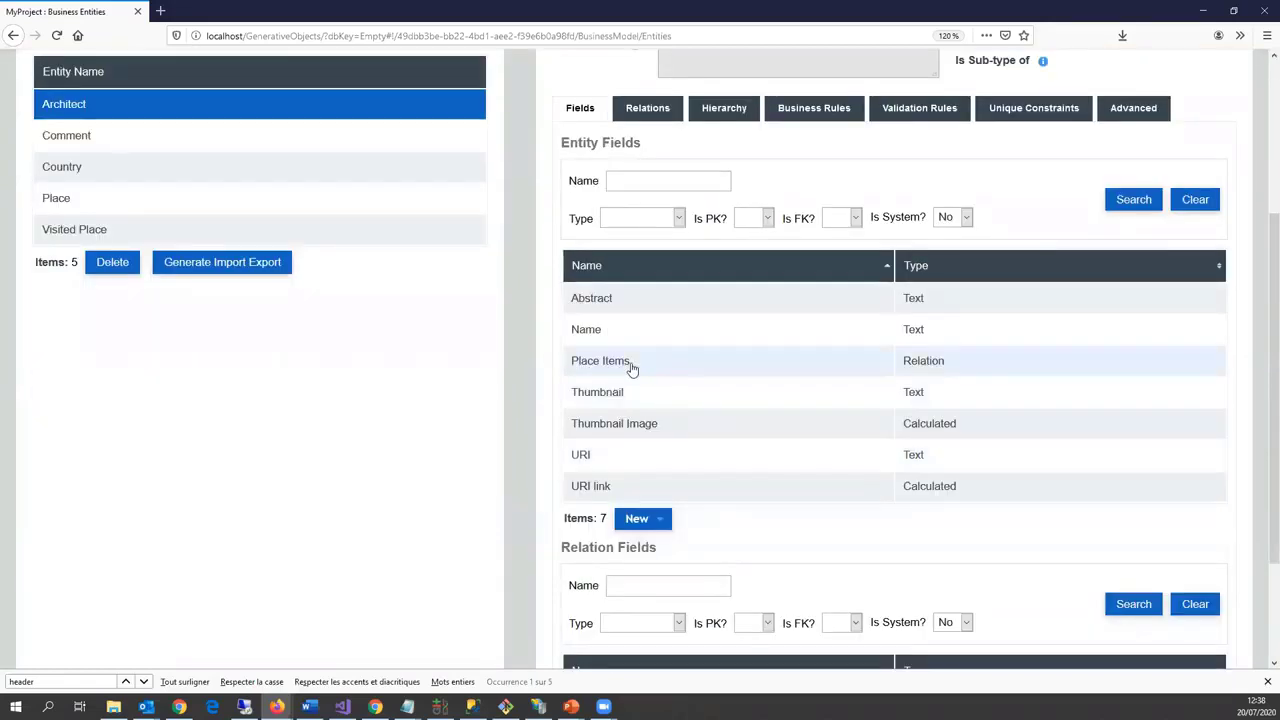
left_click(618, 370)
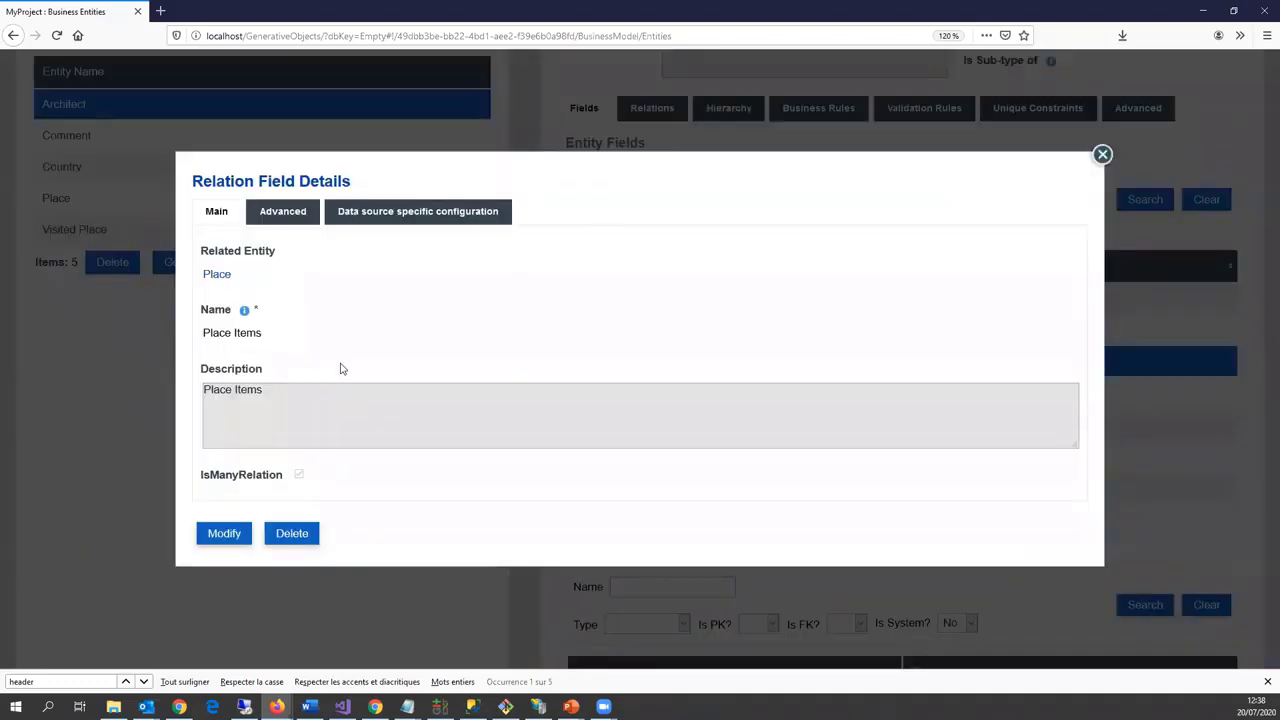
left_click(418, 211)
left_click(225, 478)
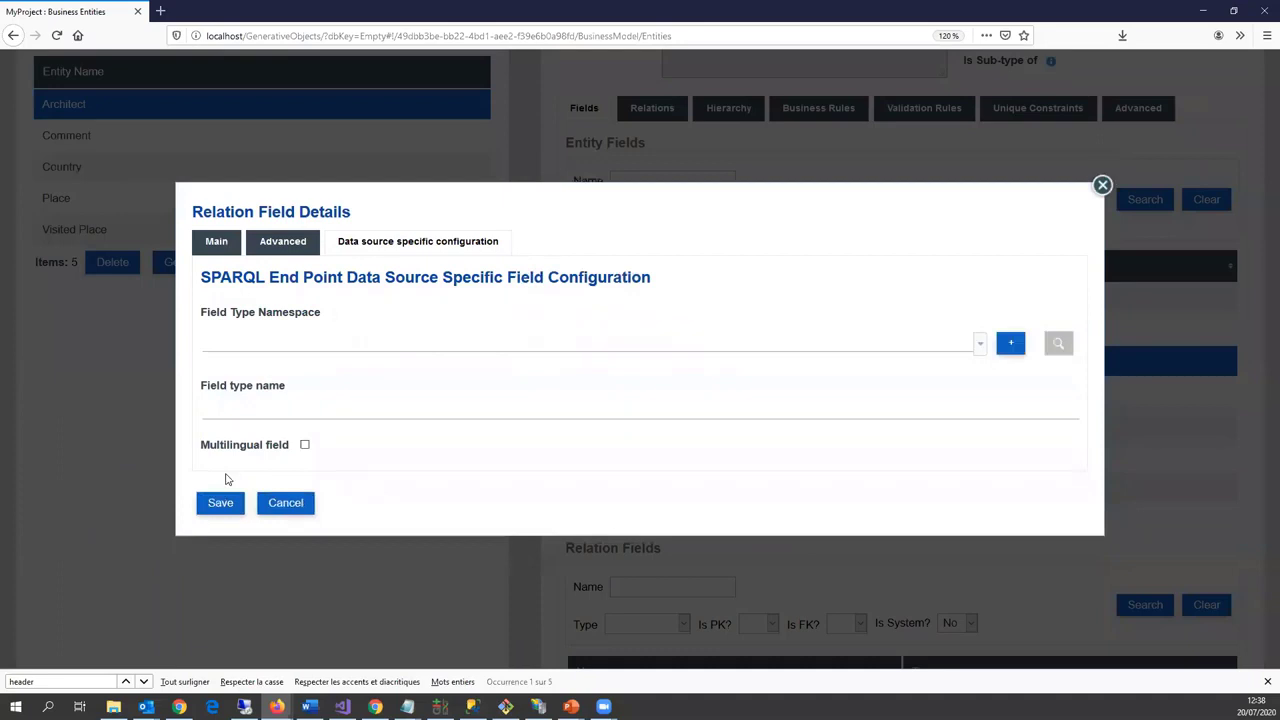
left_click(286, 350)
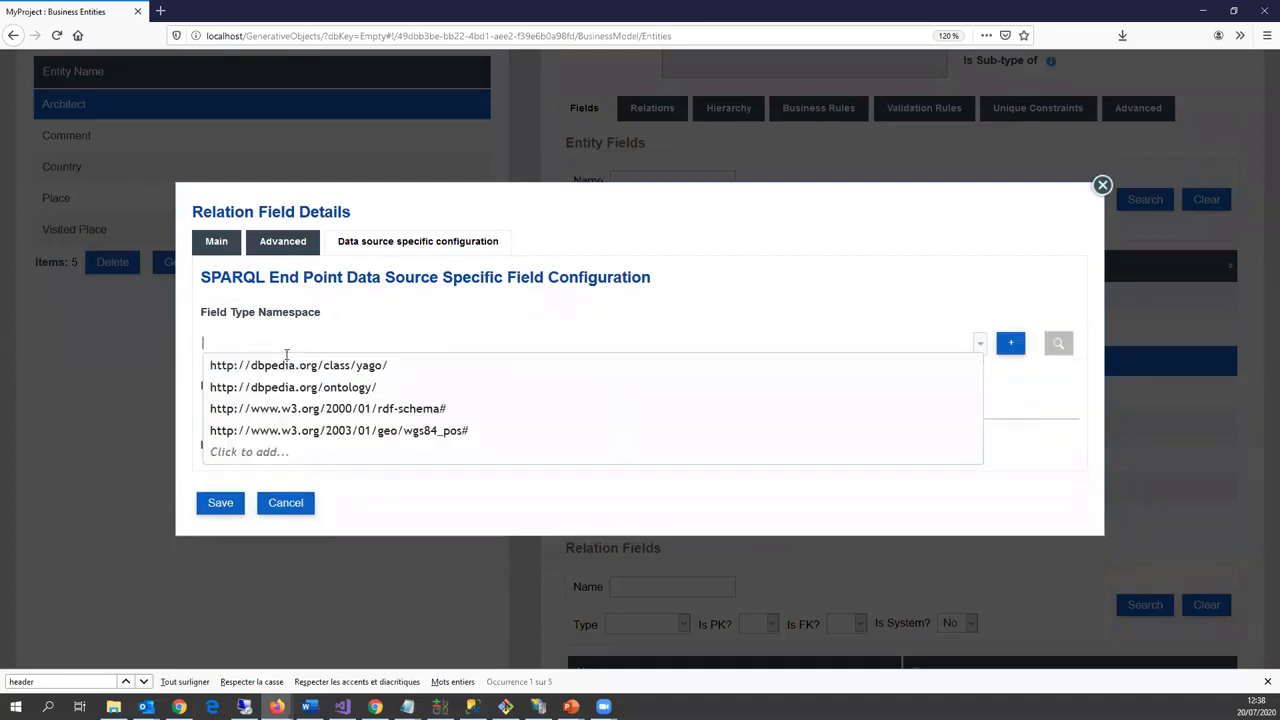
left_click(359, 388)
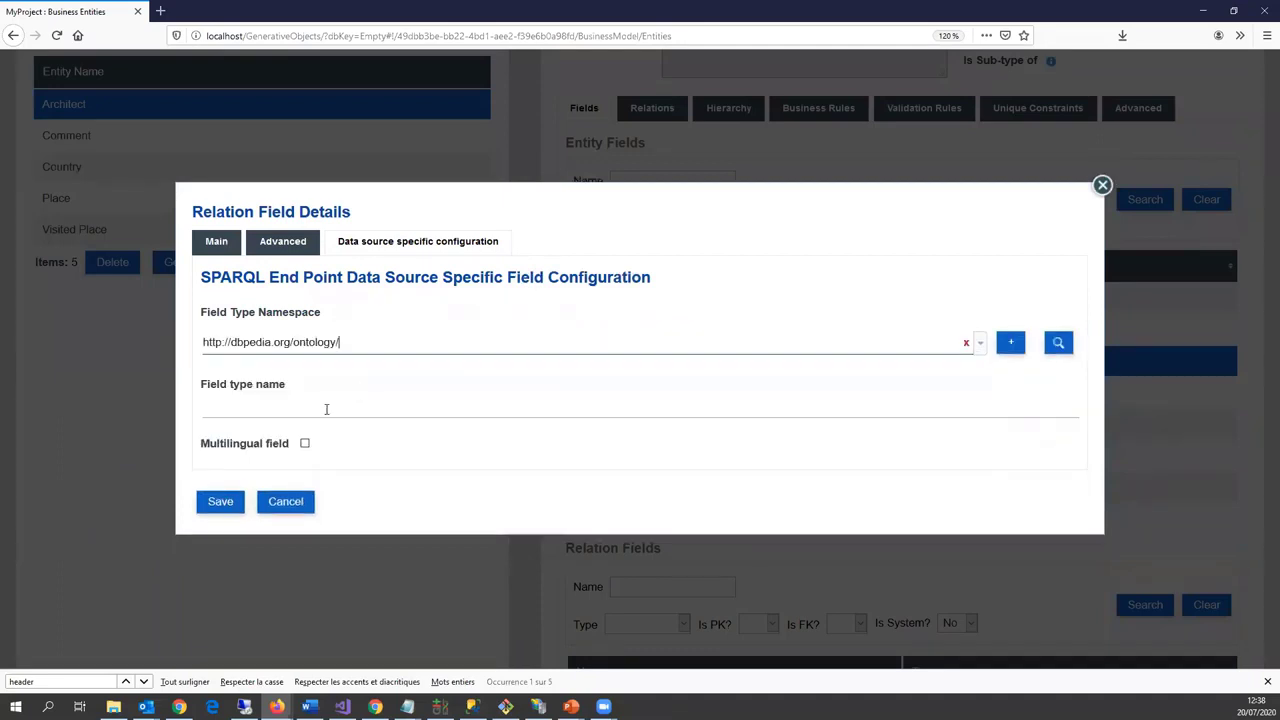
left_click(326, 409)
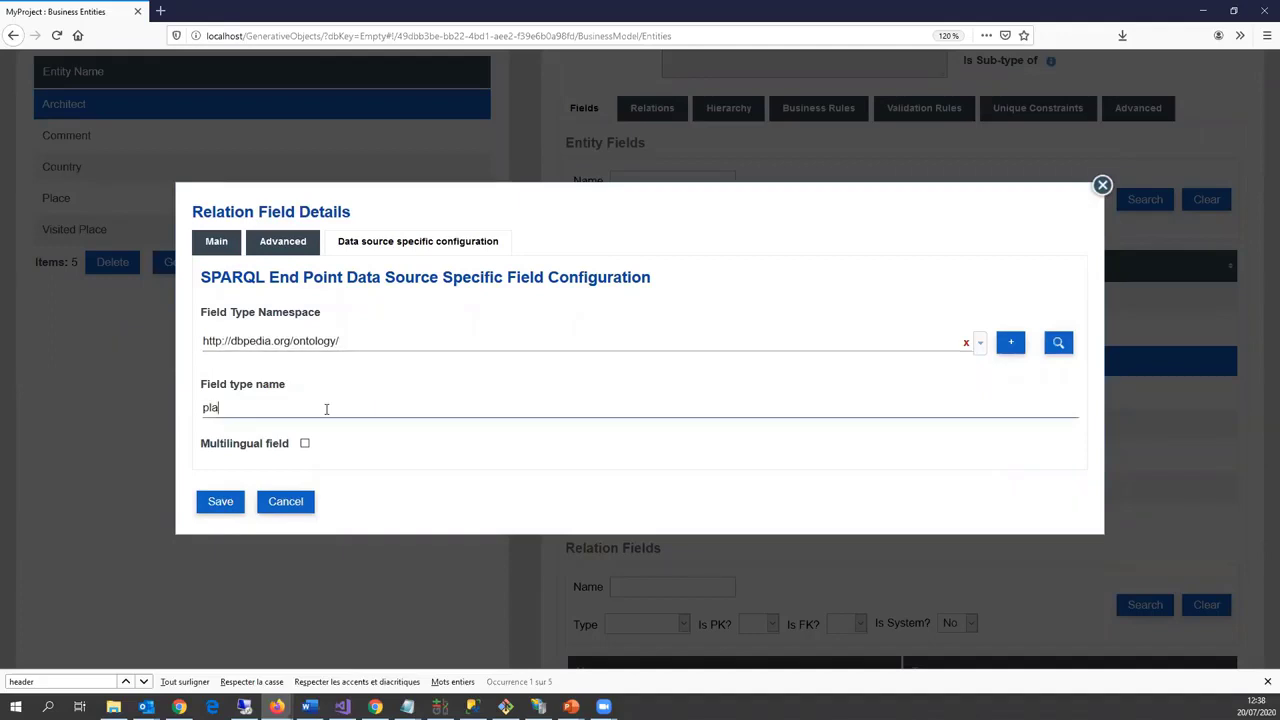
left_click(220, 503)
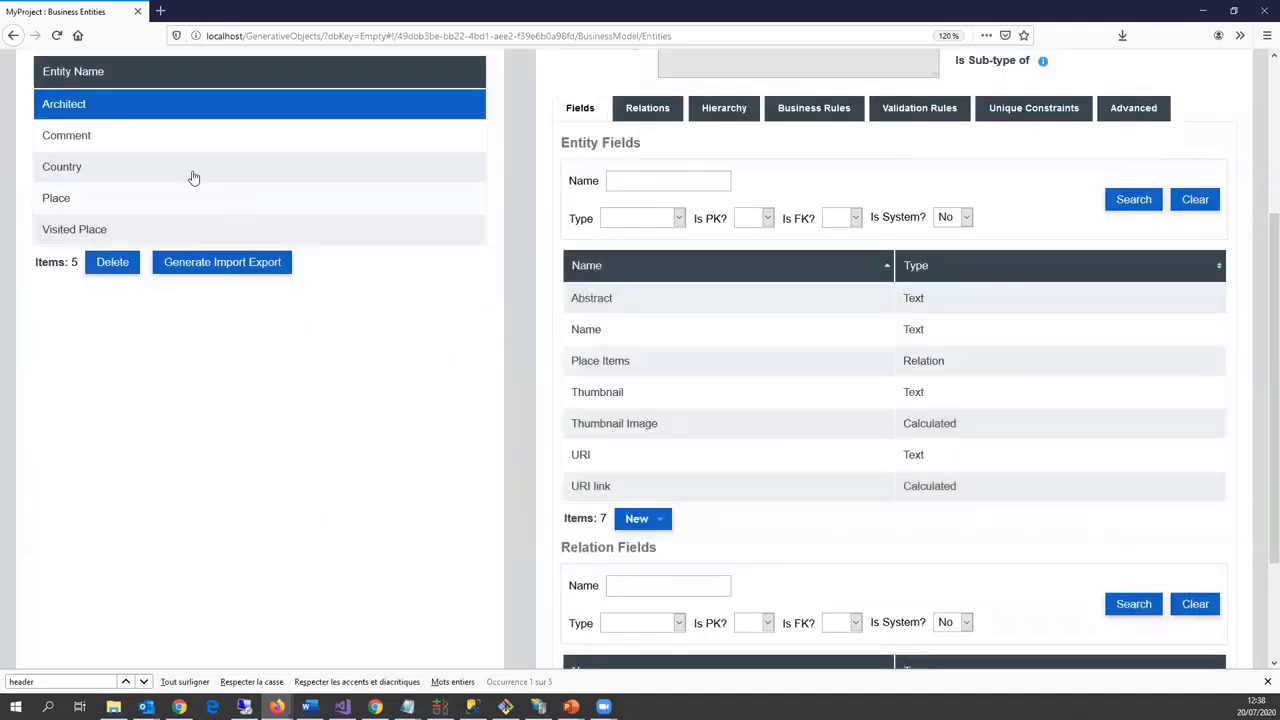
left_click(188, 172)
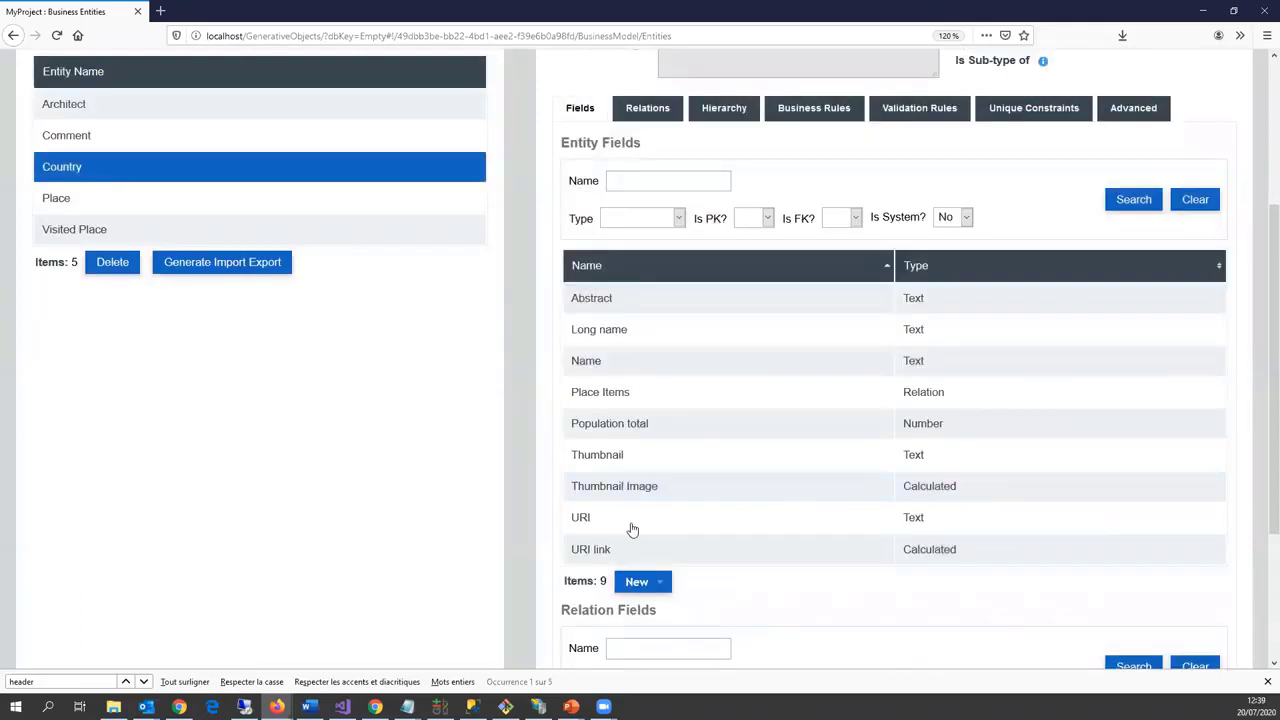
double_click(651, 394)
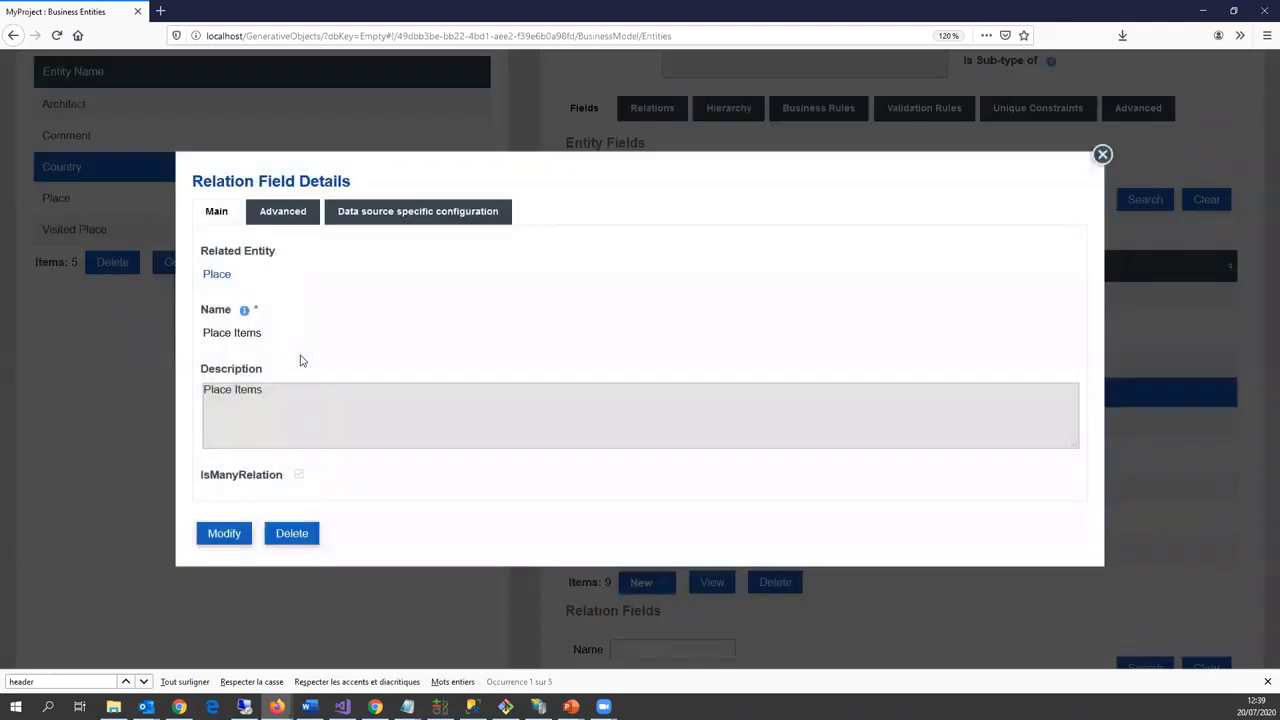
left_click(427, 218)
left_click(245, 484)
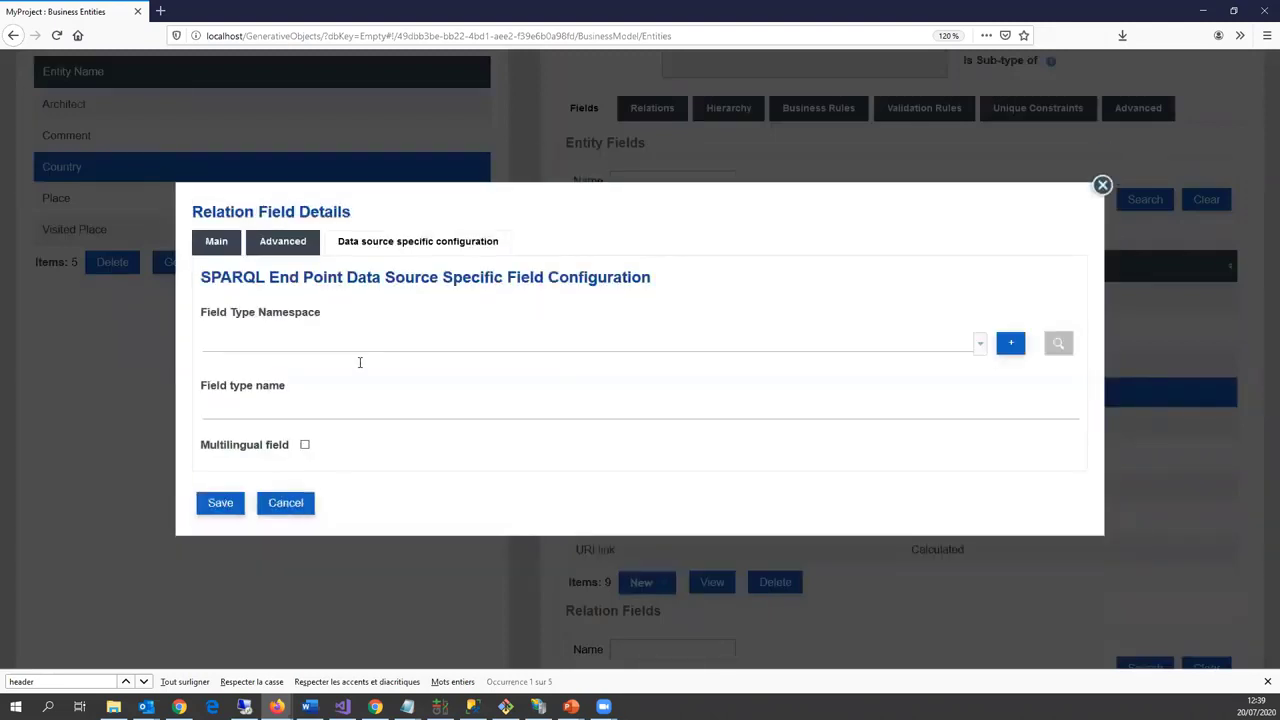
left_click(358, 360)
left_click(348, 387)
left_click(293, 407)
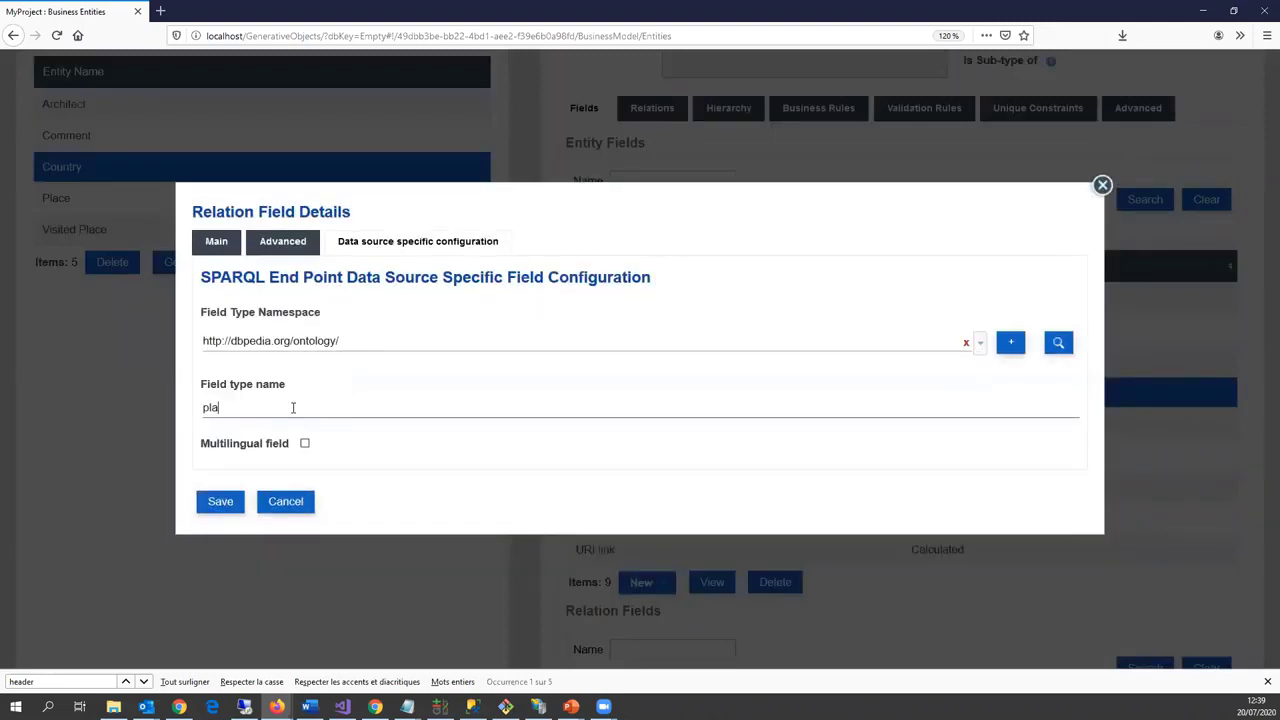
left_click(219, 502)
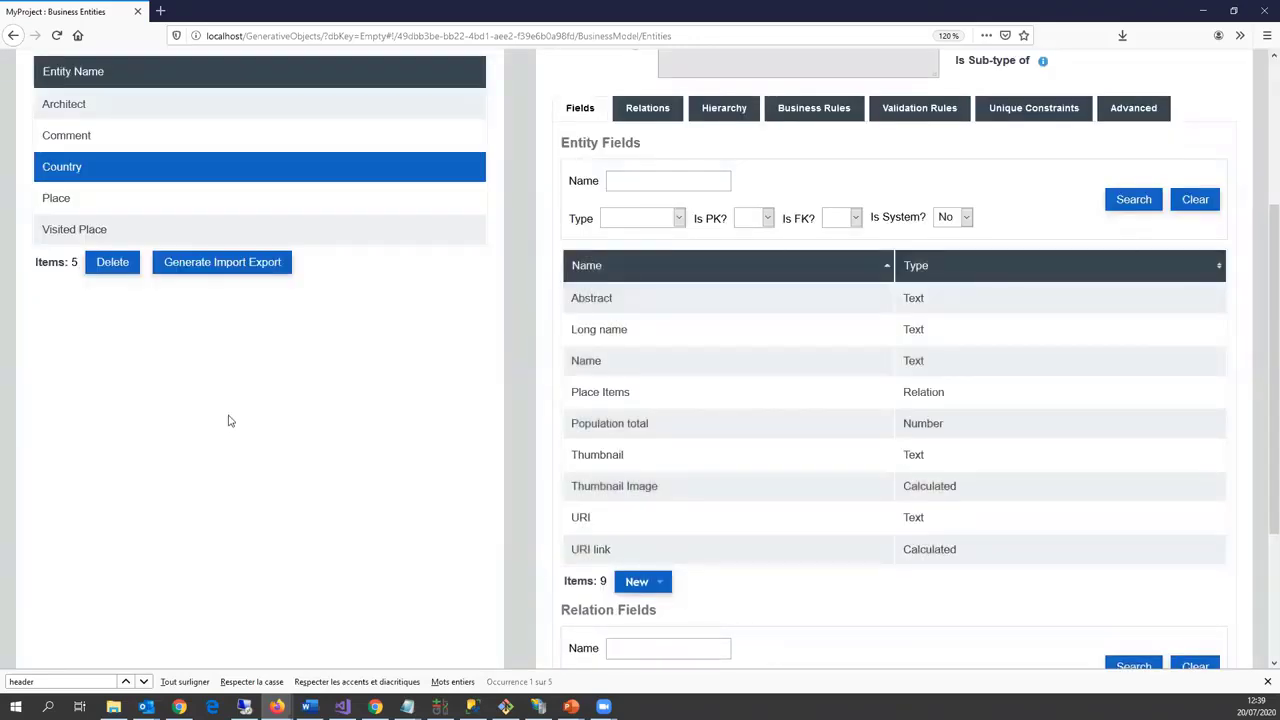
Step: Map Place's Country relation to the dbpedia ontology namespace with type name 'country'
left_click(147, 201)
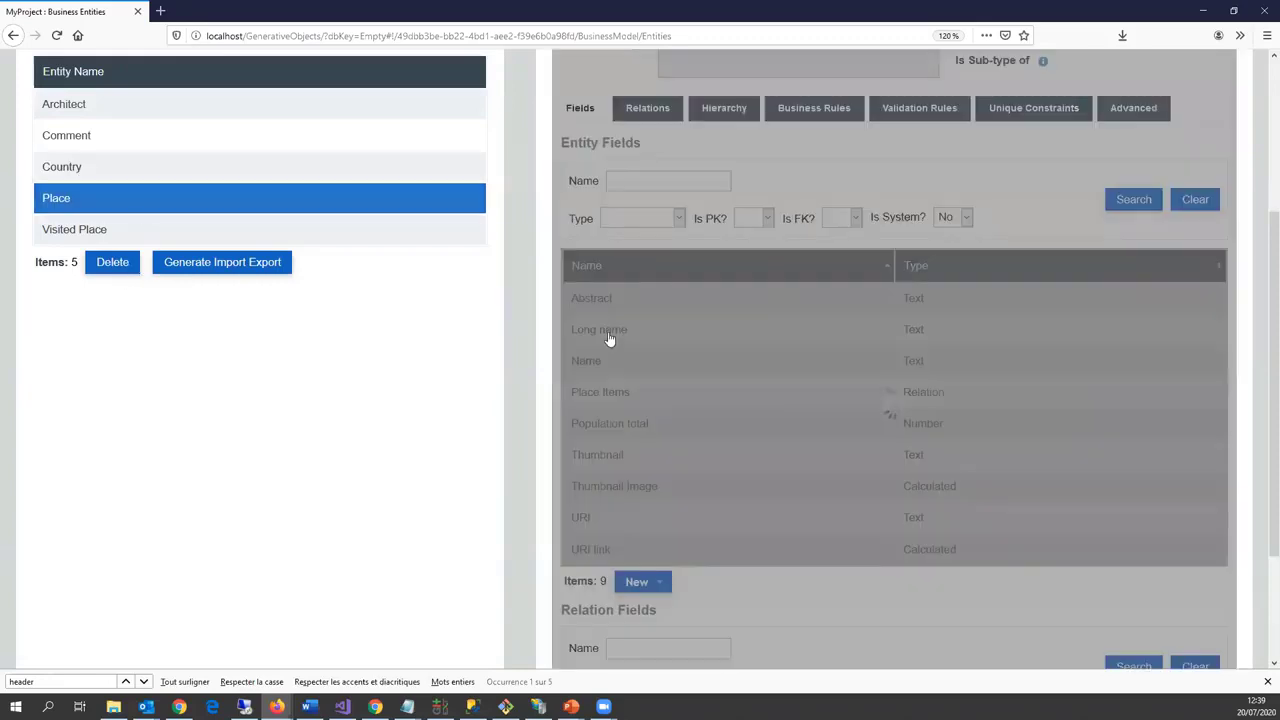
double_click(618, 360)
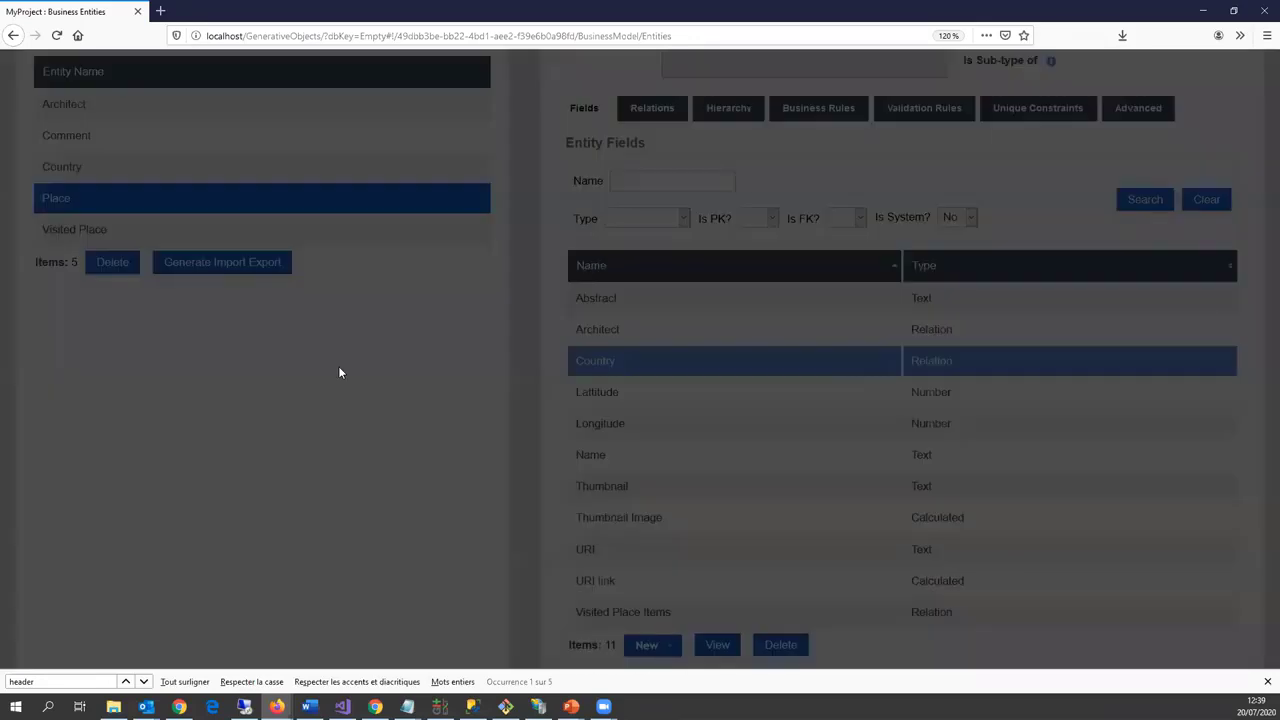
left_click(395, 193)
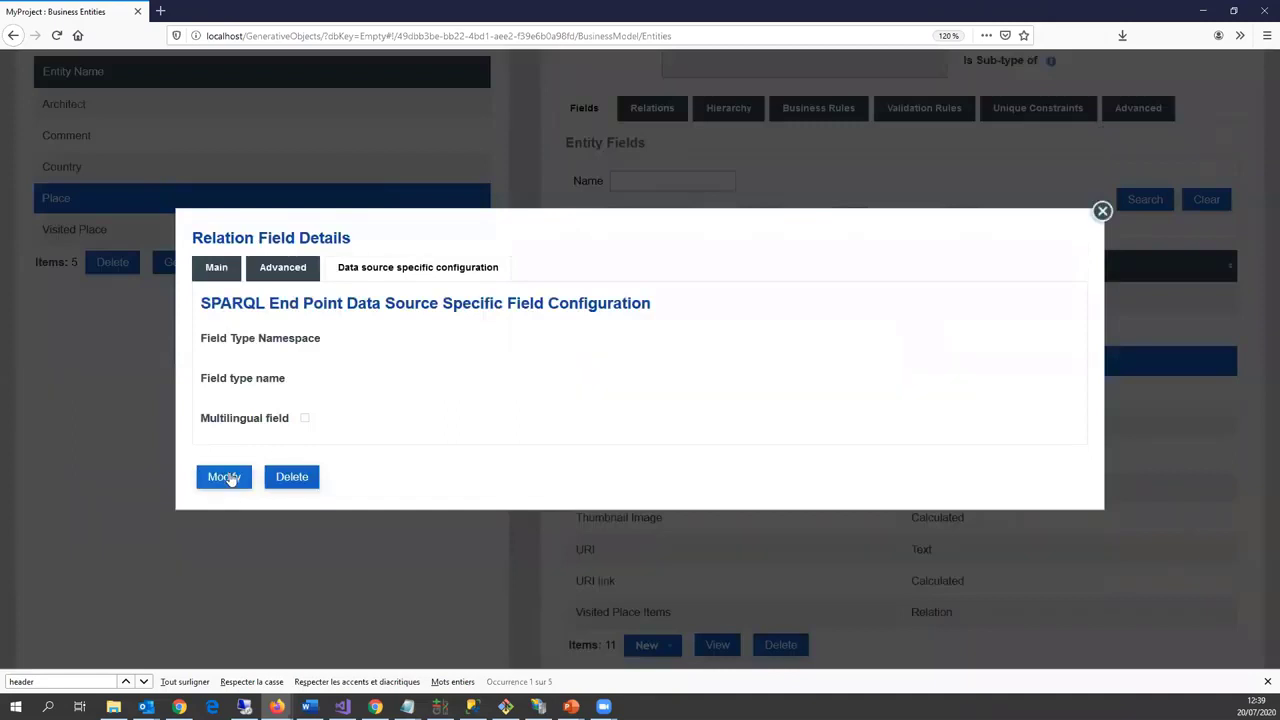
left_click(223, 477)
left_click(306, 345)
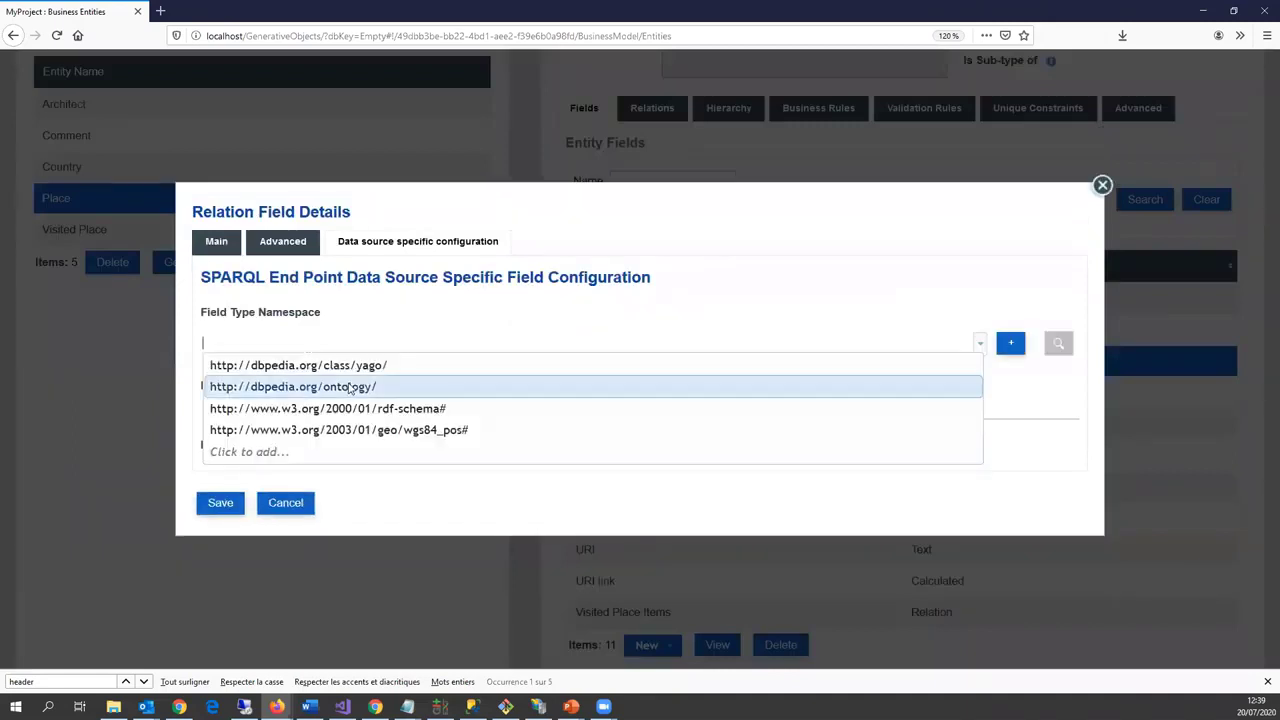
left_click(350, 388)
left_click(289, 411)
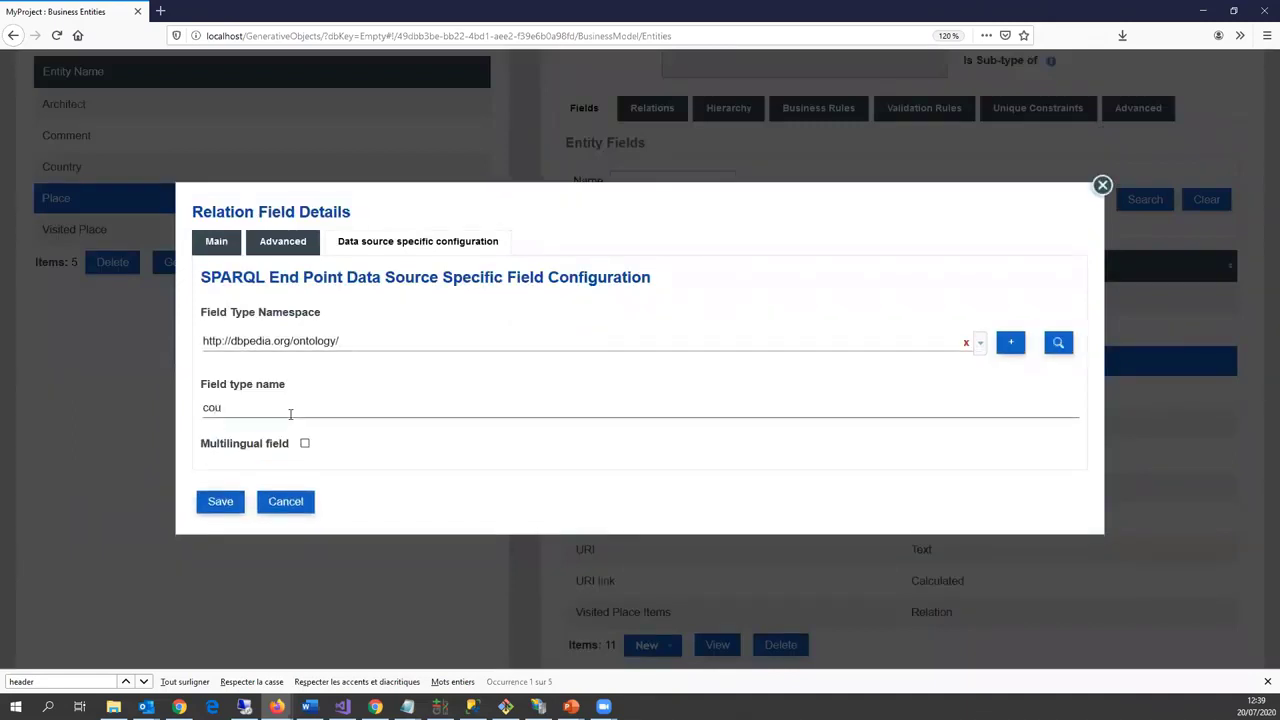
type("country")
left_click(228, 508)
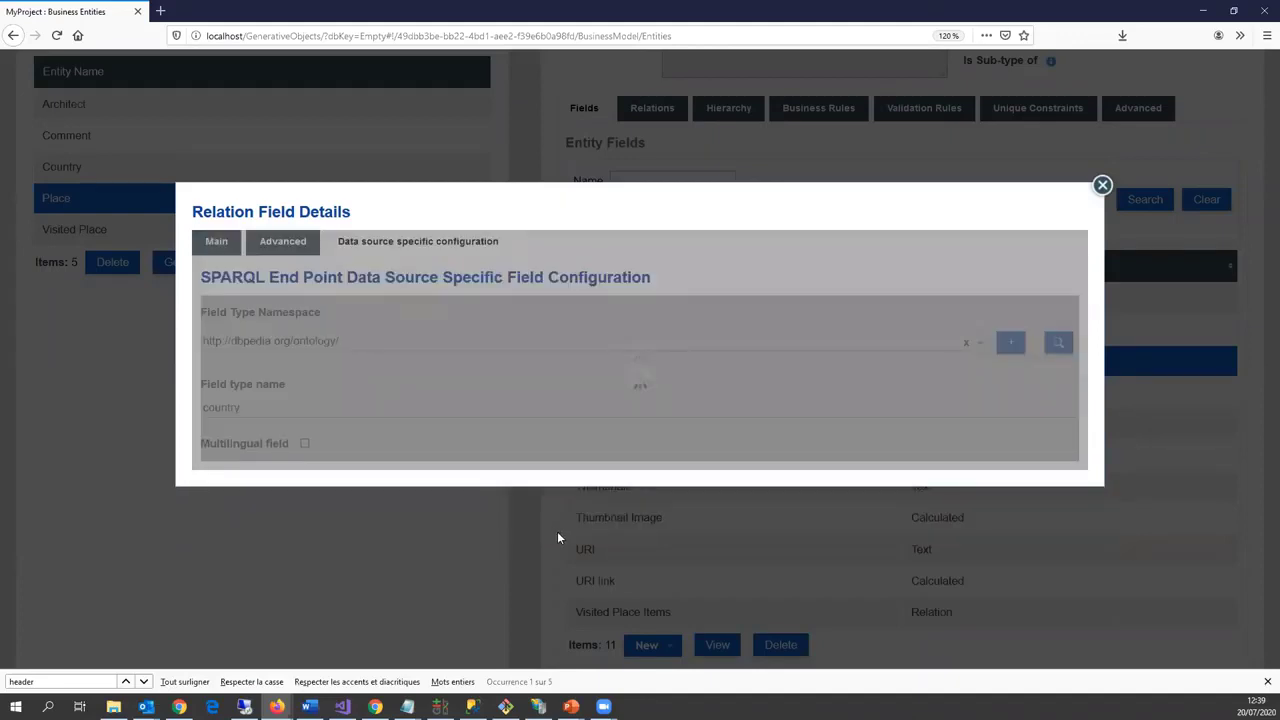
Step: Map Place's Architect relation to the dbpedia ontology namespace as well
scroll(637, 554, "down", 2)
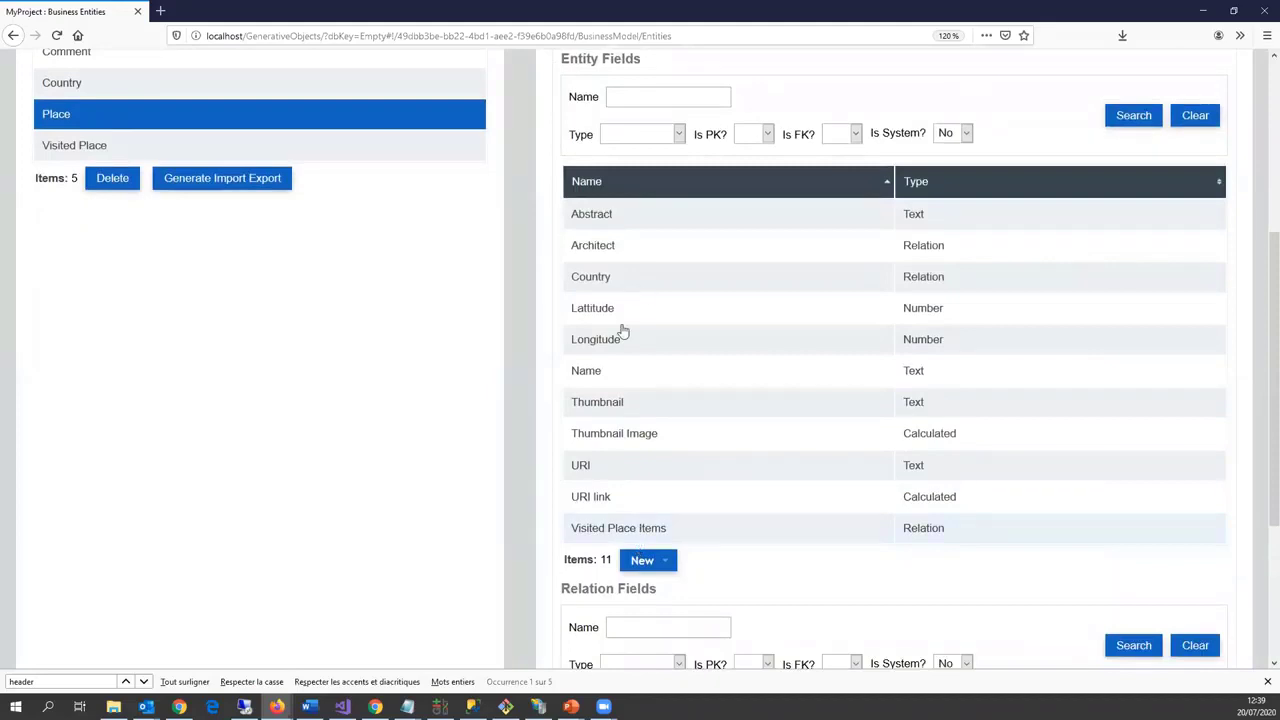
left_click(640, 261)
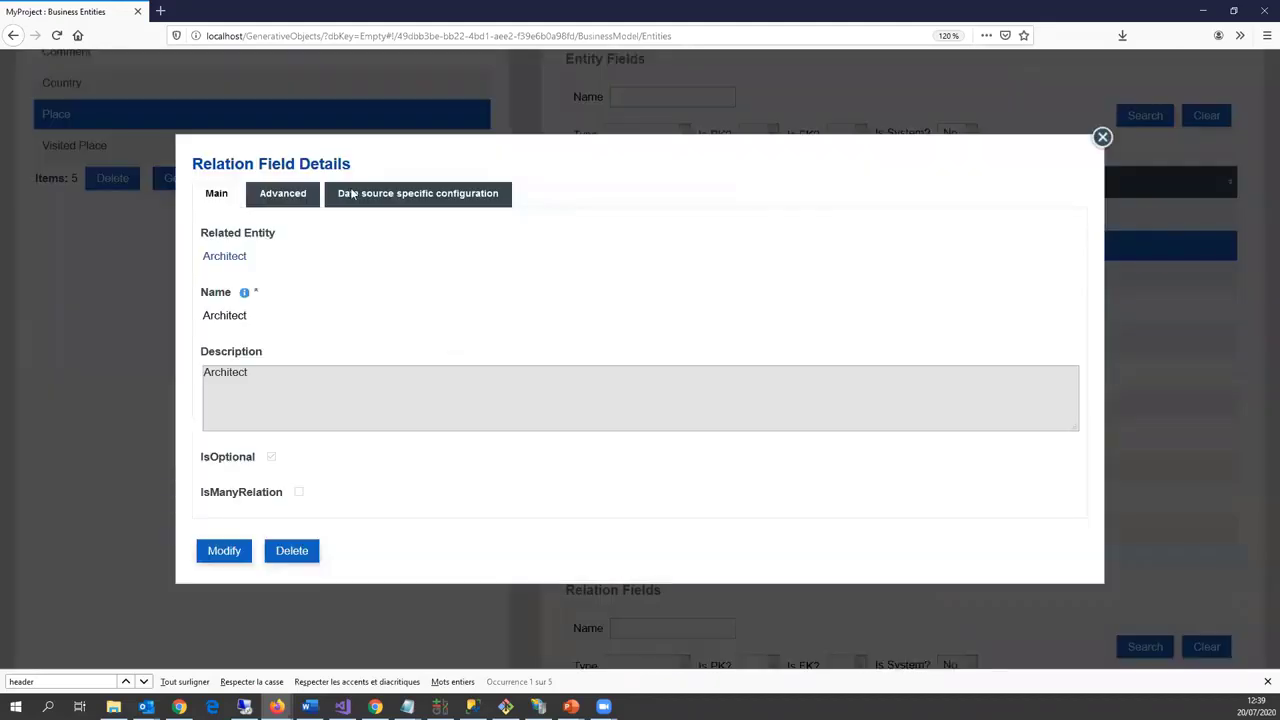
left_click(352, 194)
left_click(230, 479)
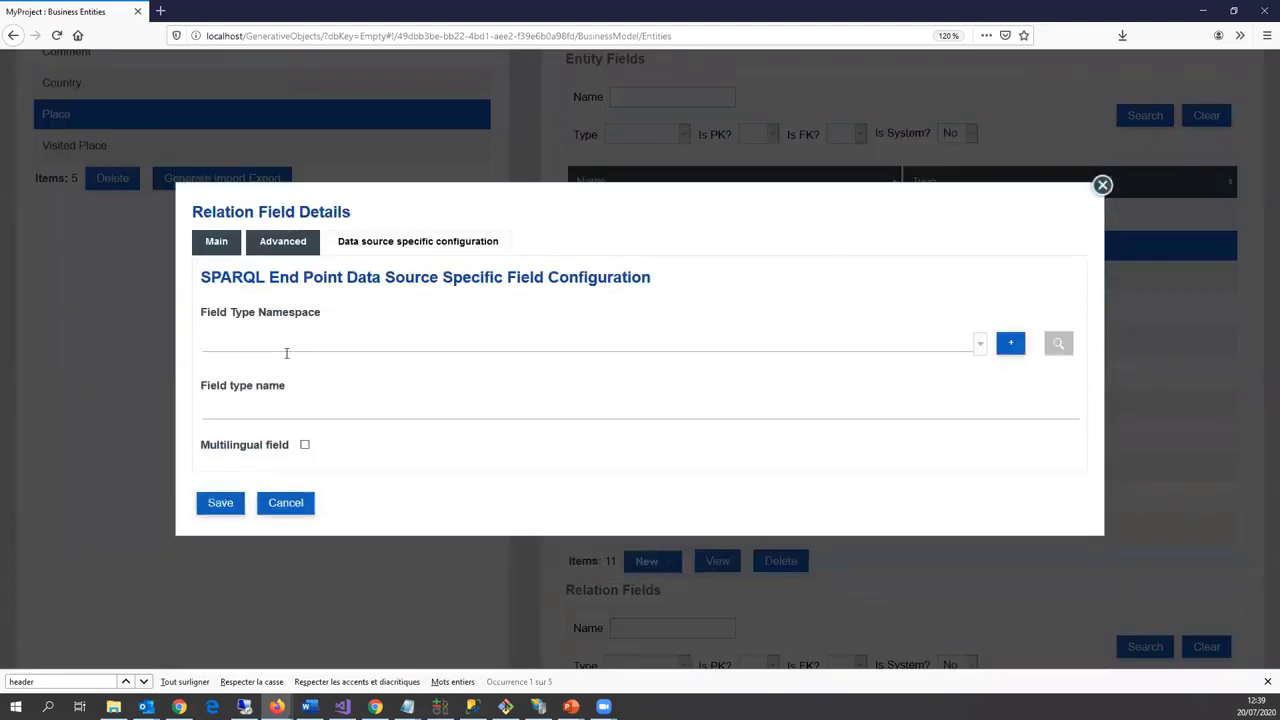
left_click(286, 353)
left_click(314, 388)
left_click(264, 411)
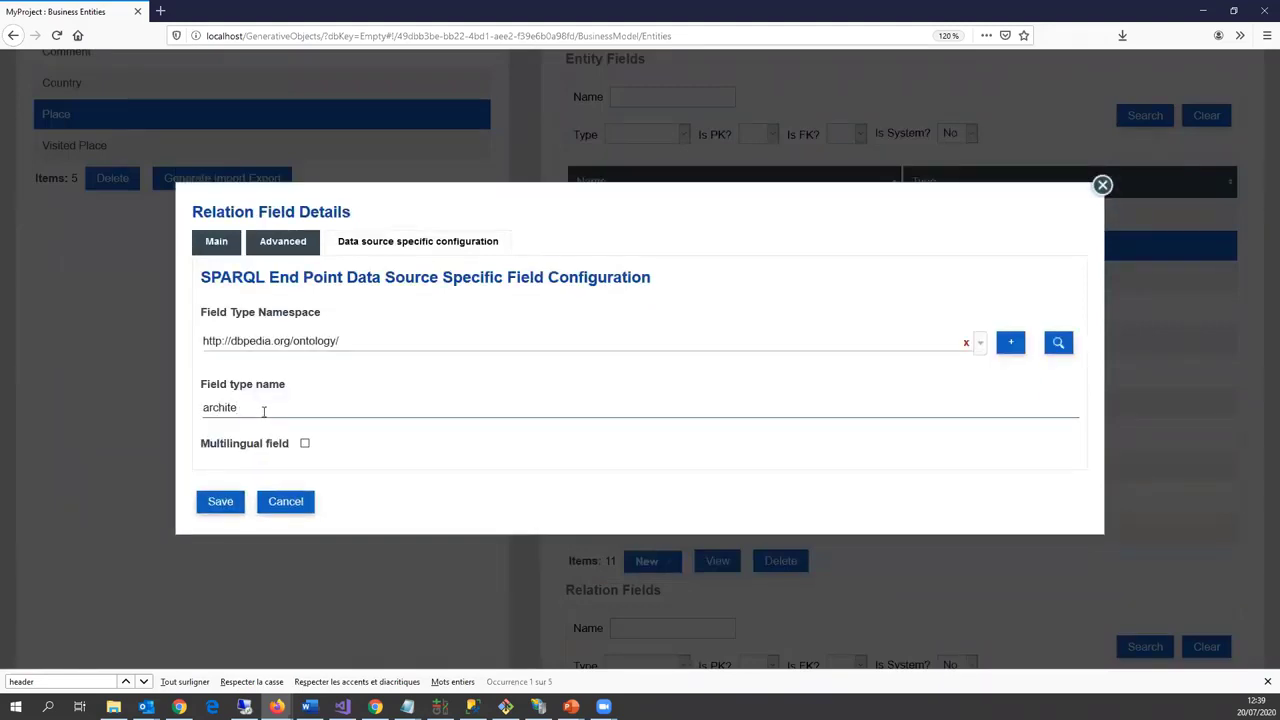
left_click(228, 496)
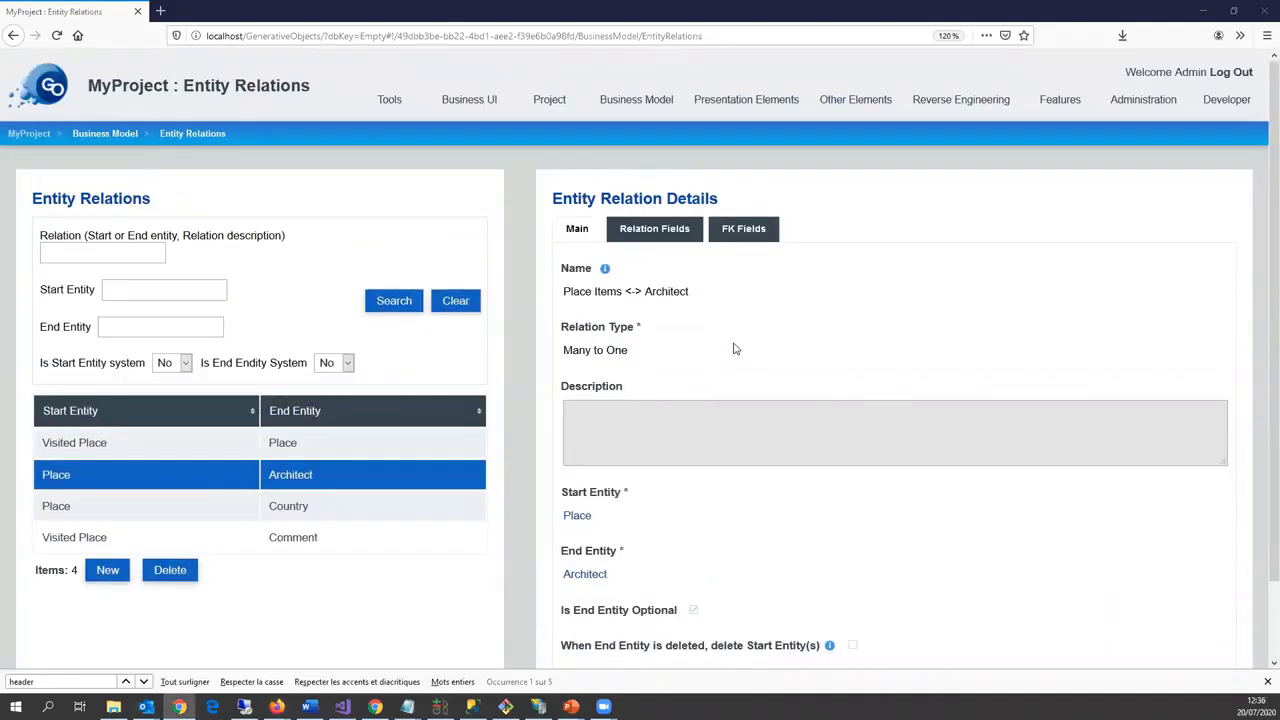
Step: Run Auto Create UI (GO-XL Style) from the project's Generate page
mouse_move(726, 118)
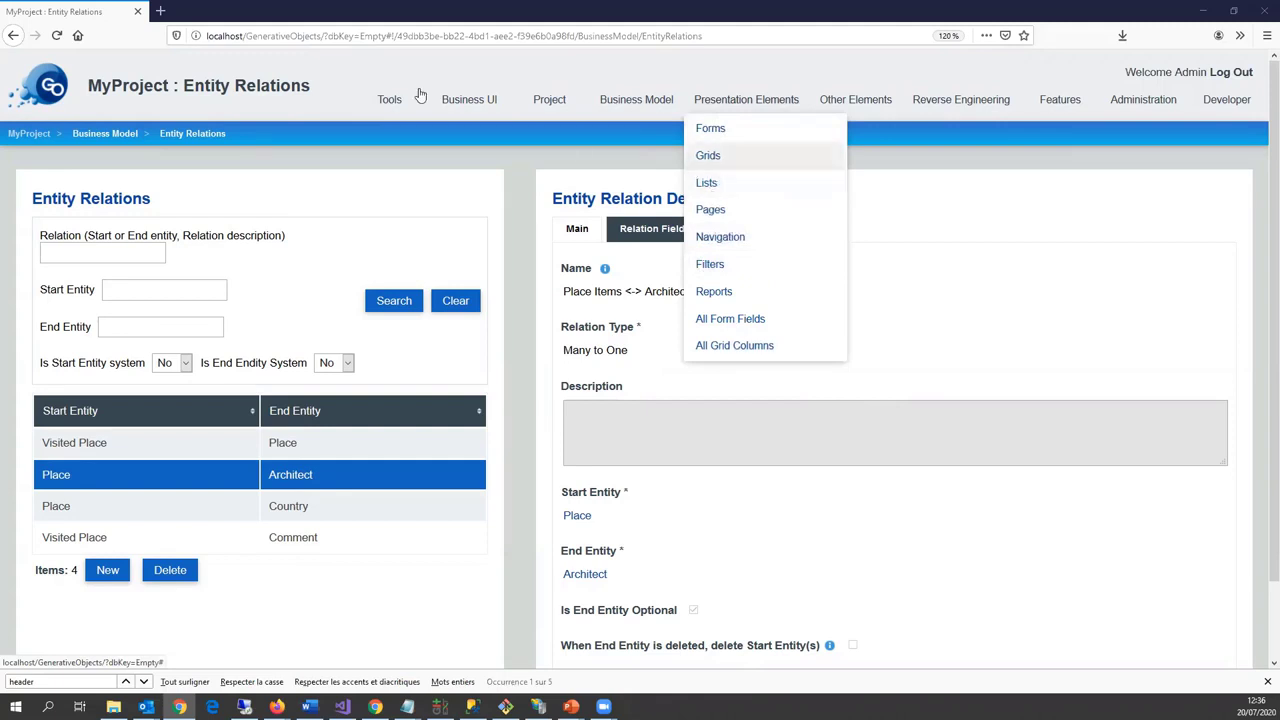
mouse_move(563, 113)
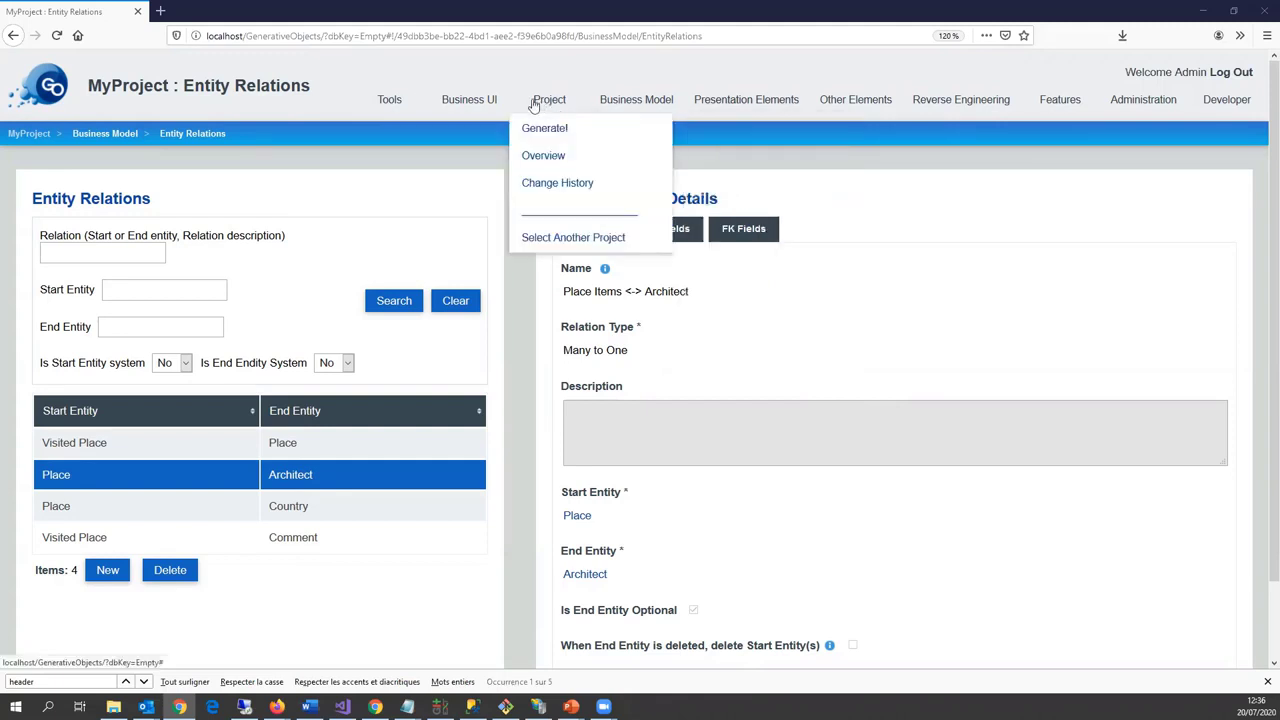
left_click(541, 128)
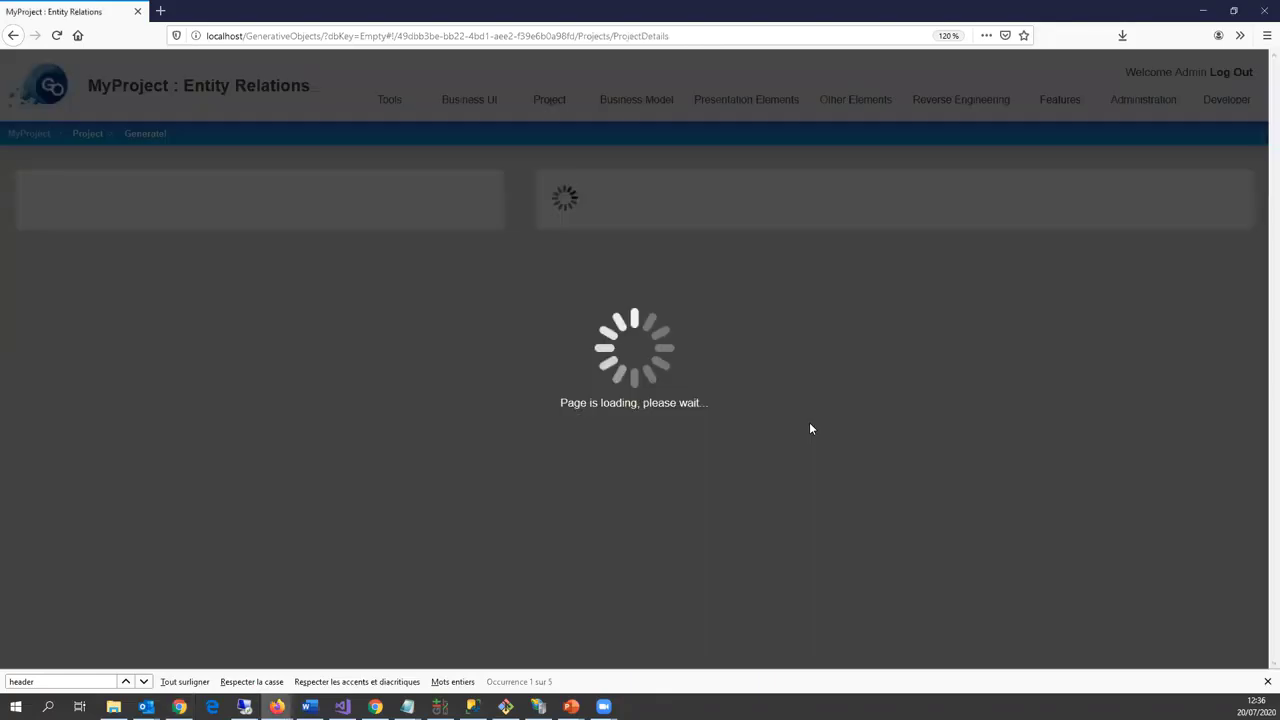
scroll(782, 461, "down", 3)
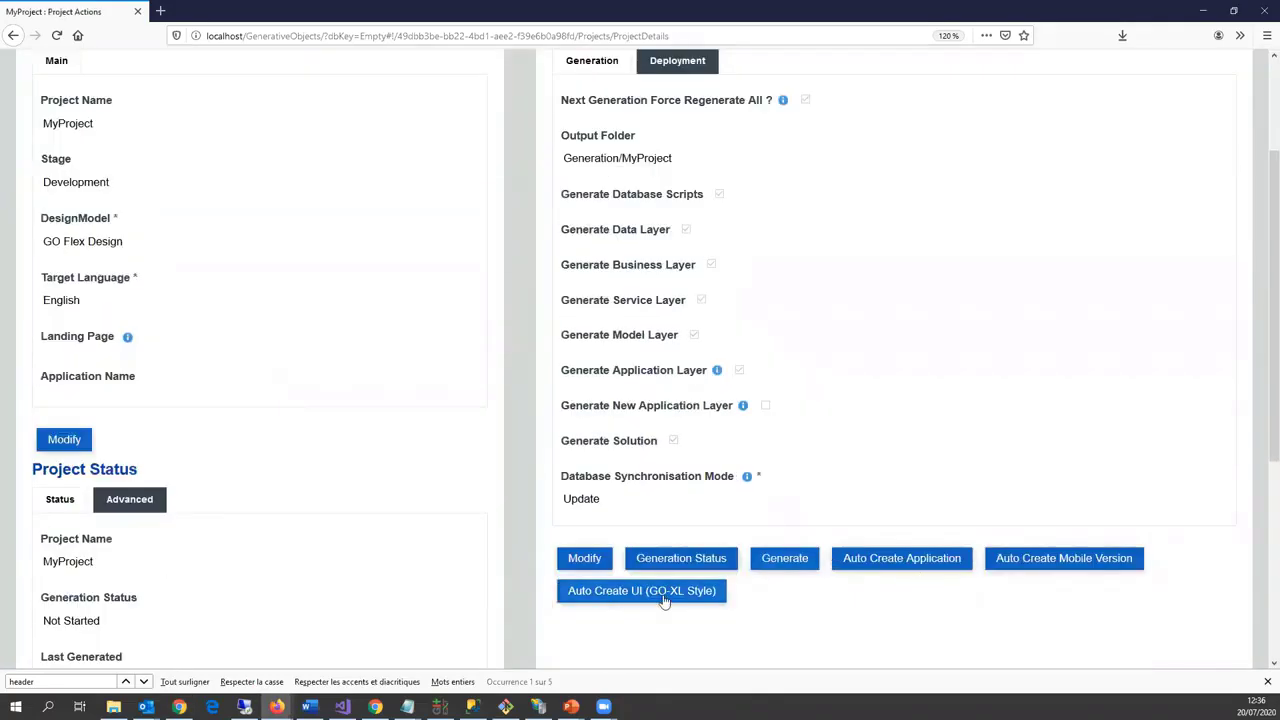
left_click(664, 598)
scroll(703, 231, "up", 3)
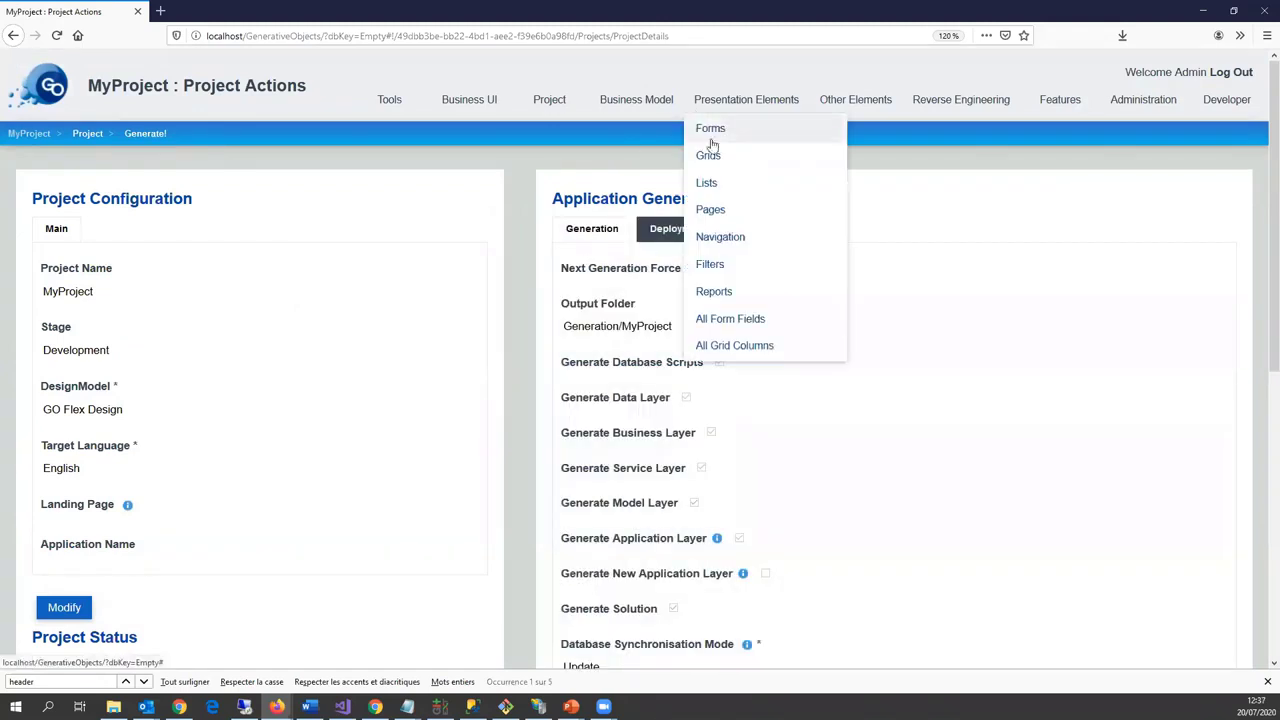
Step: Browse the five generated forms, then the ten pages and the navigation nodes list
left_click(709, 130)
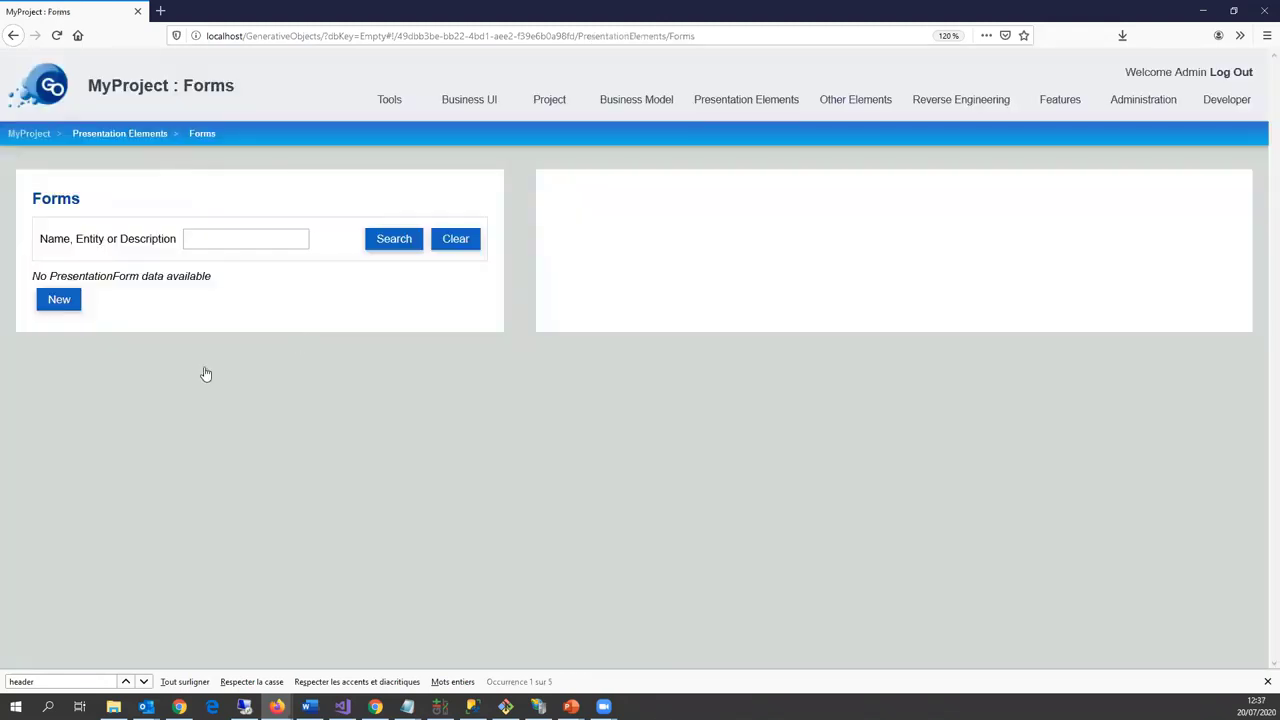
left_click(153, 382)
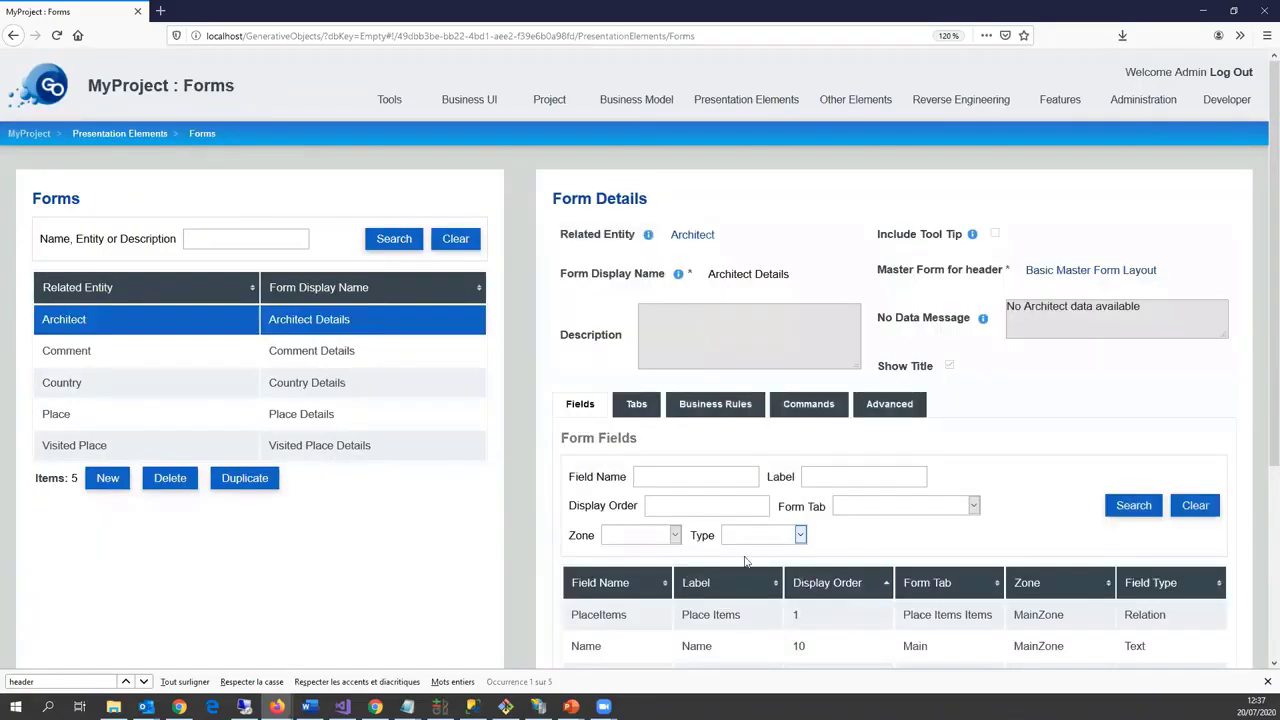
scroll(679, 547, "down", 3)
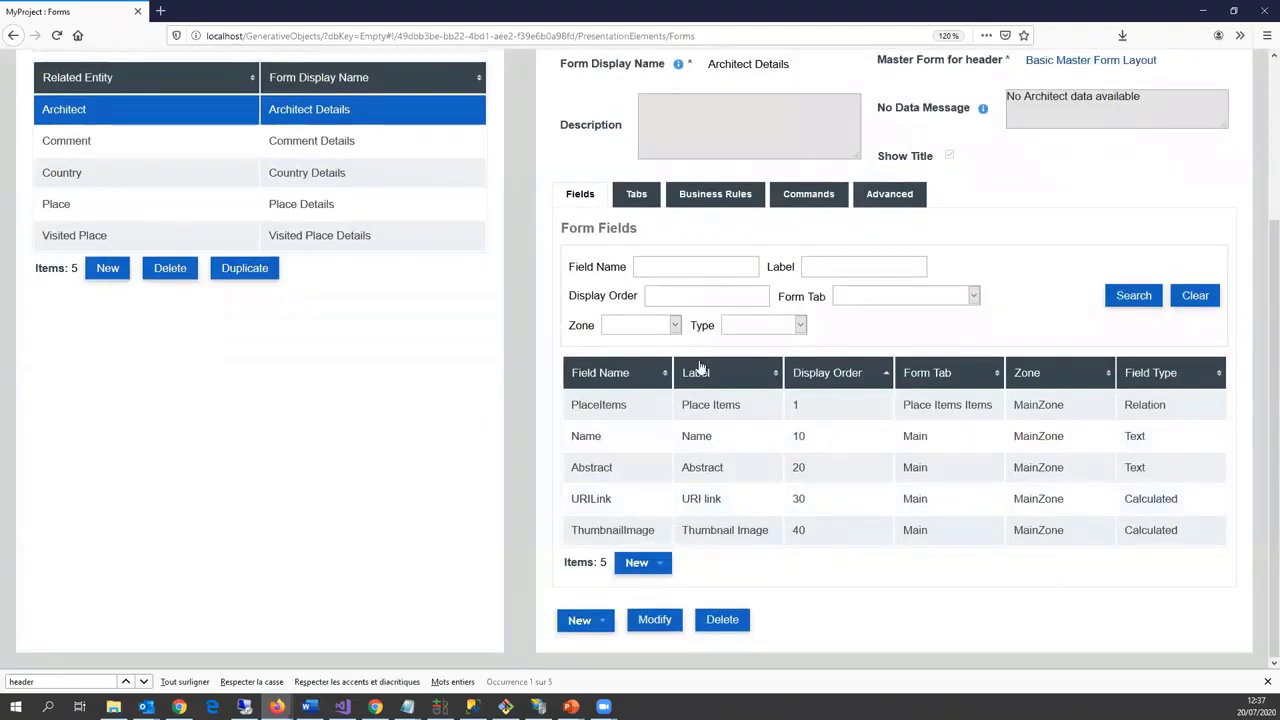
scroll(760, 537, "up", 3)
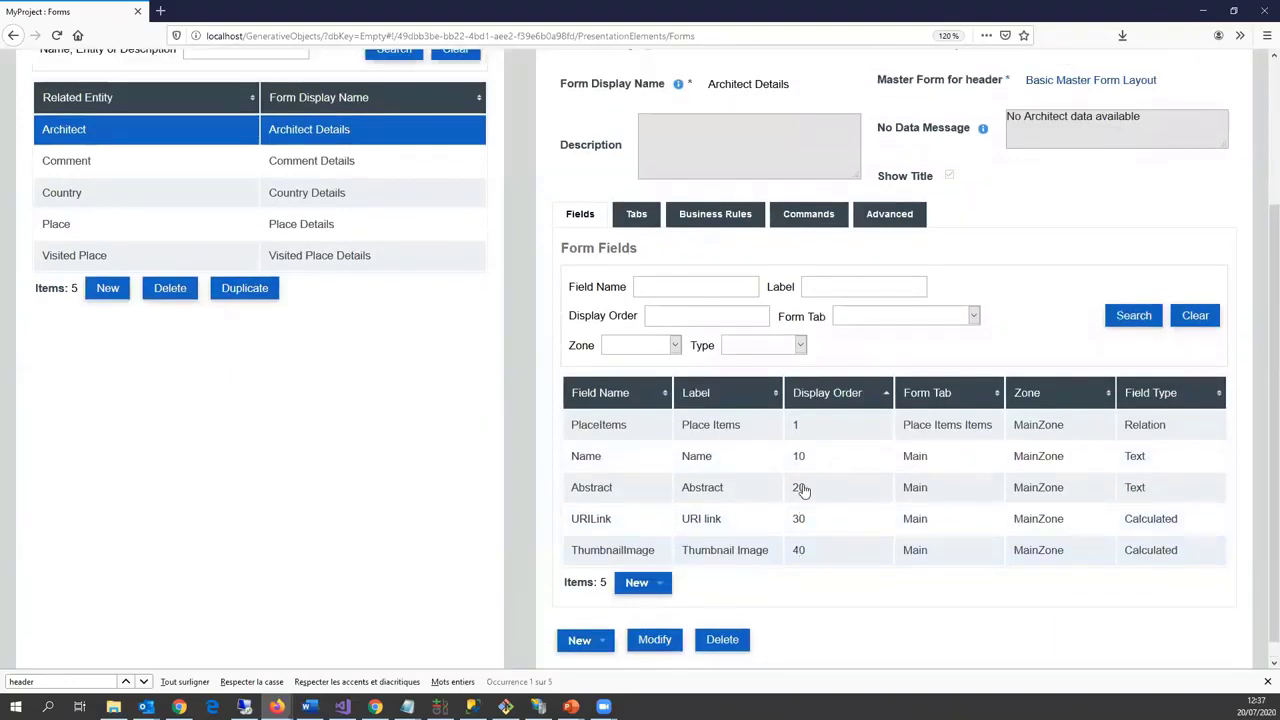
mouse_move(850, 100)
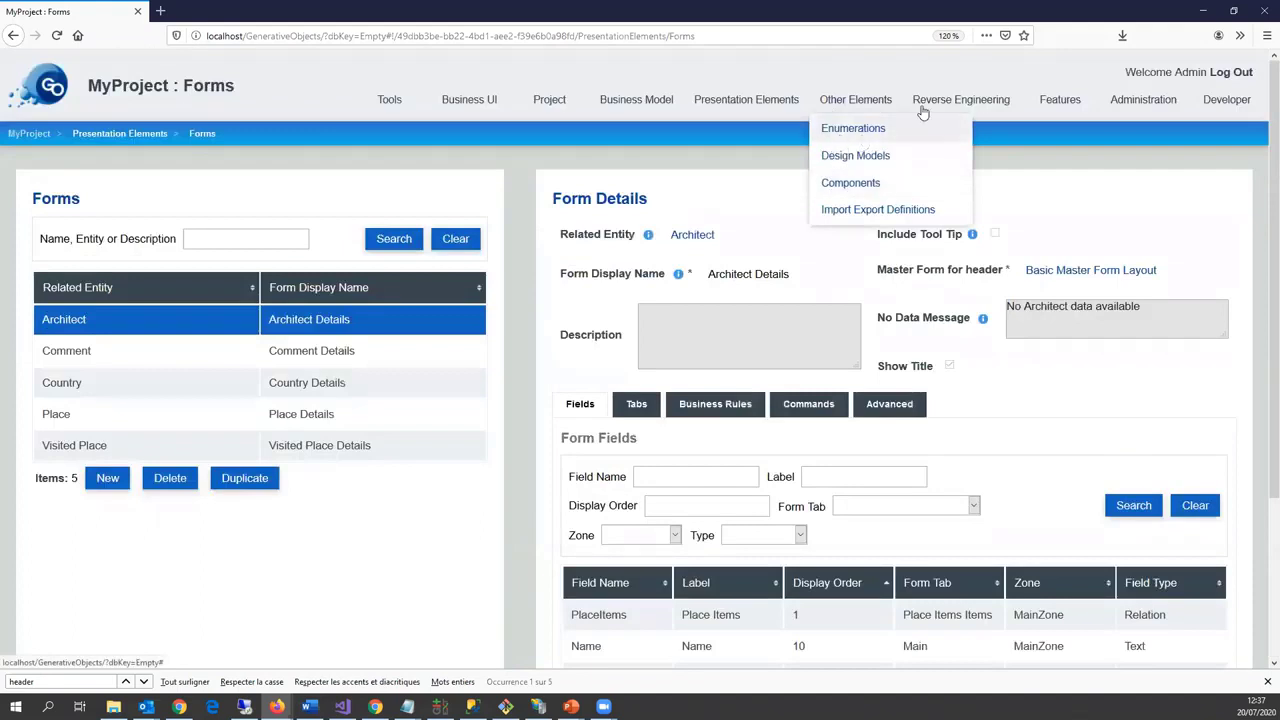
mouse_move(746, 100)
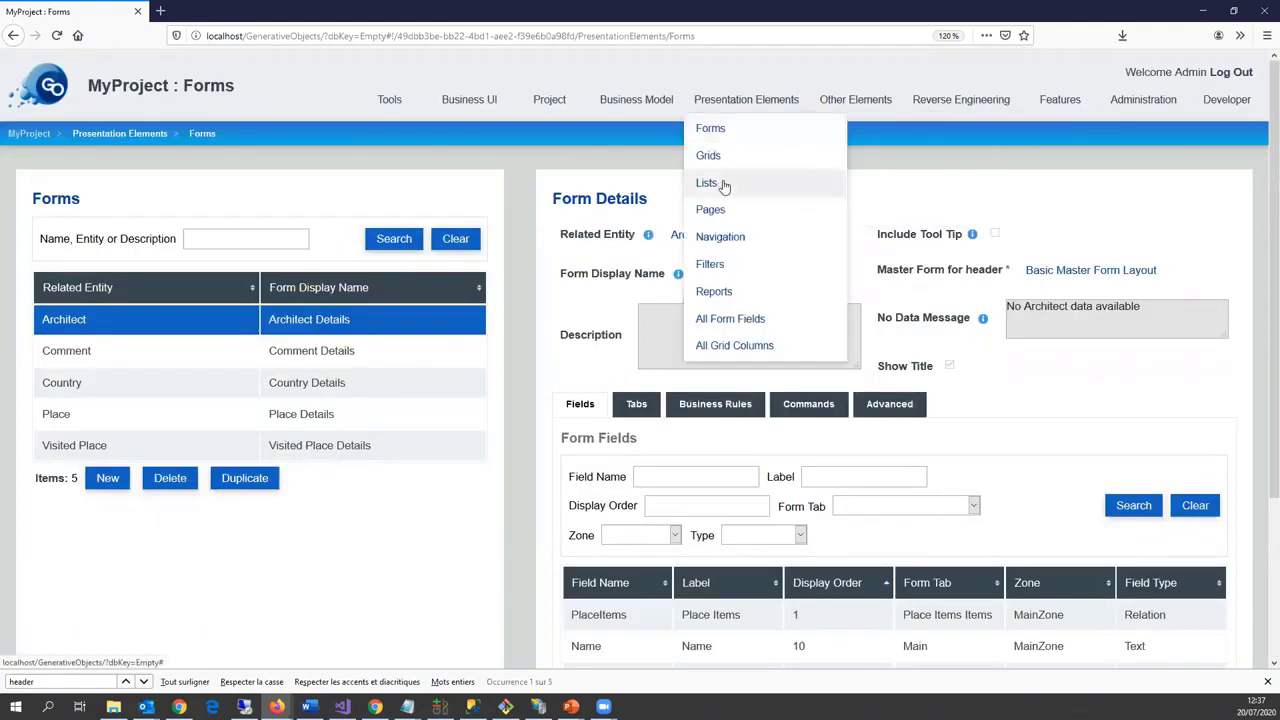
left_click(710, 210)
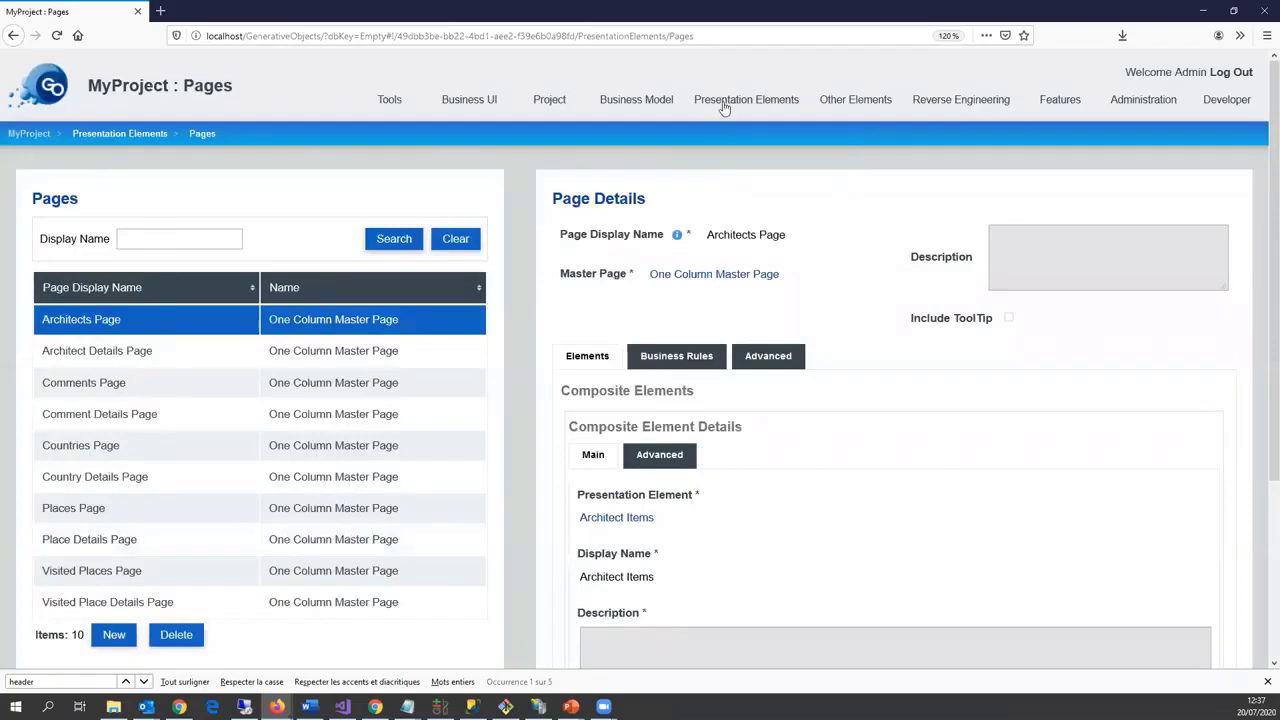
mouse_move(725, 106)
left_click(718, 235)
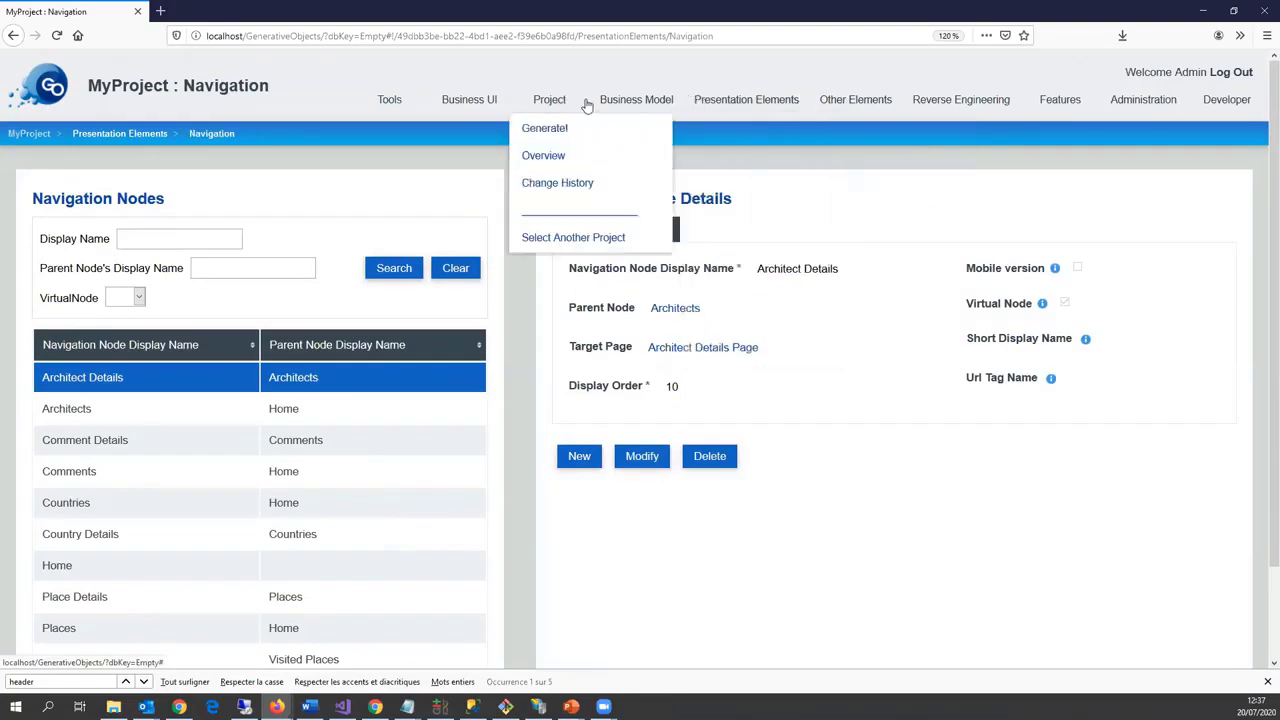
Step: Set the project's Landing Page to Visited Places Page and save the generation settings
mouse_move(555, 102)
left_click(545, 129)
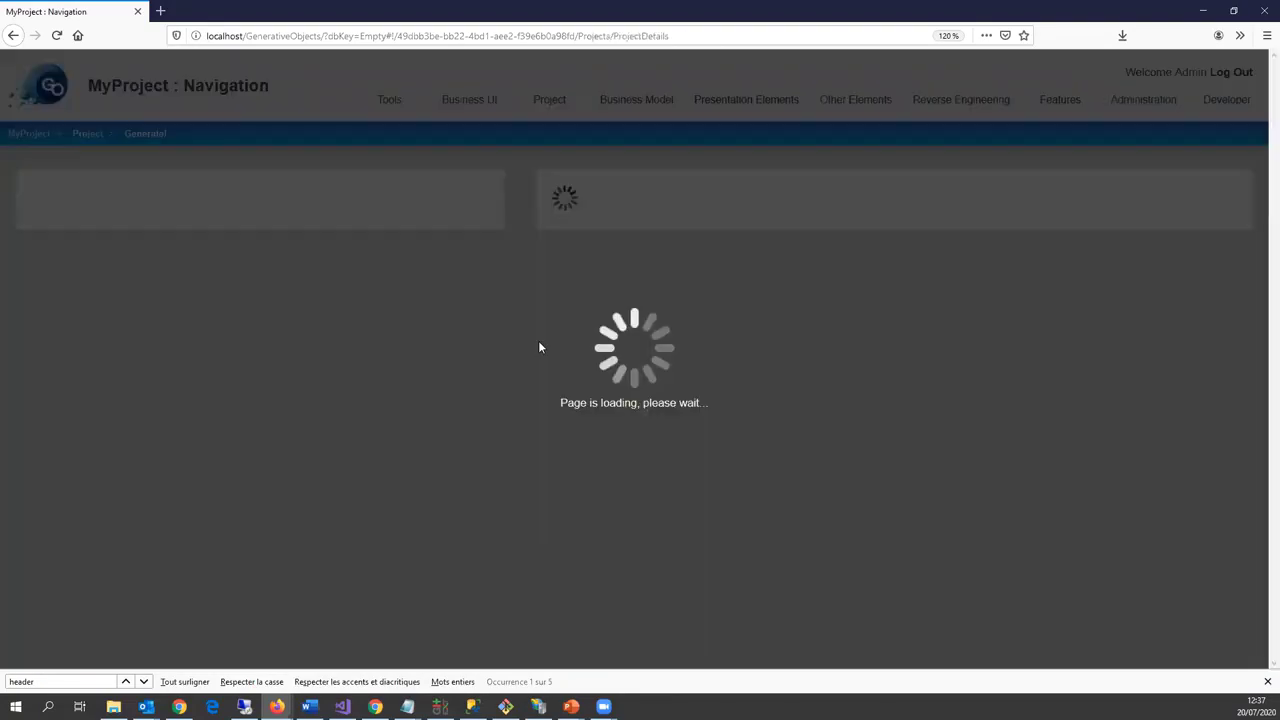
scroll(417, 335, "down", 3)
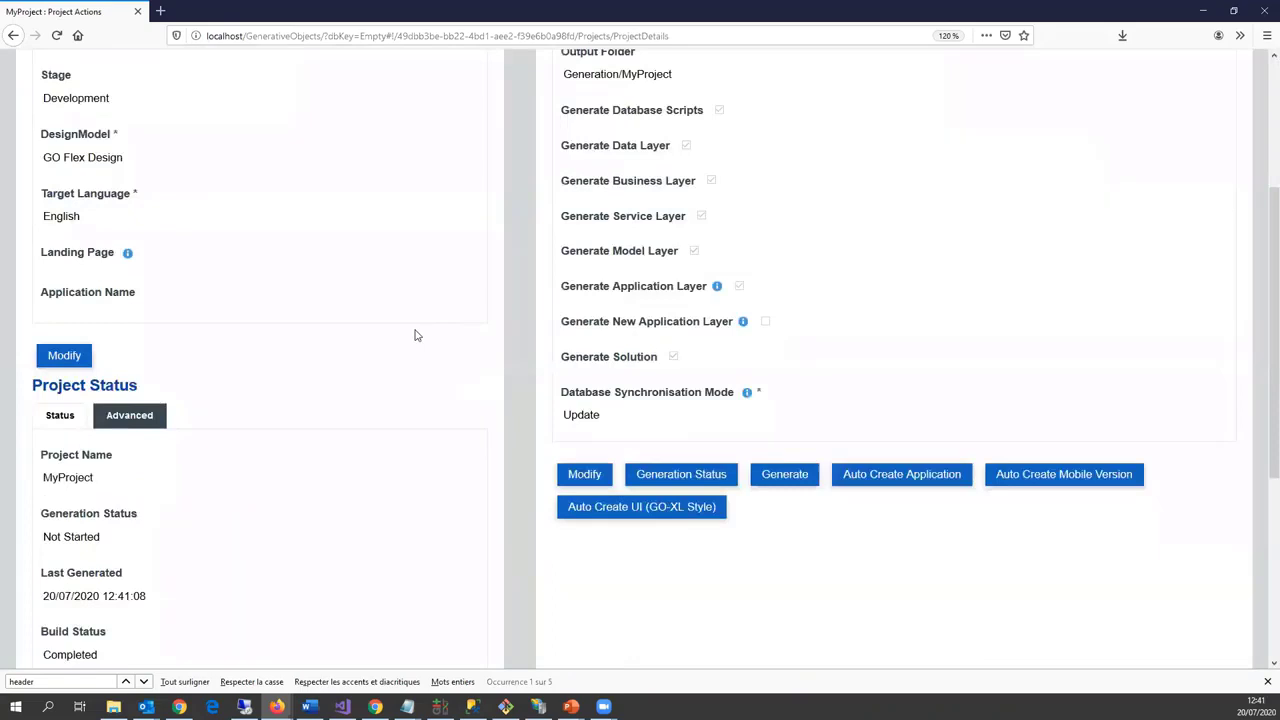
left_click(86, 362)
left_click(118, 282)
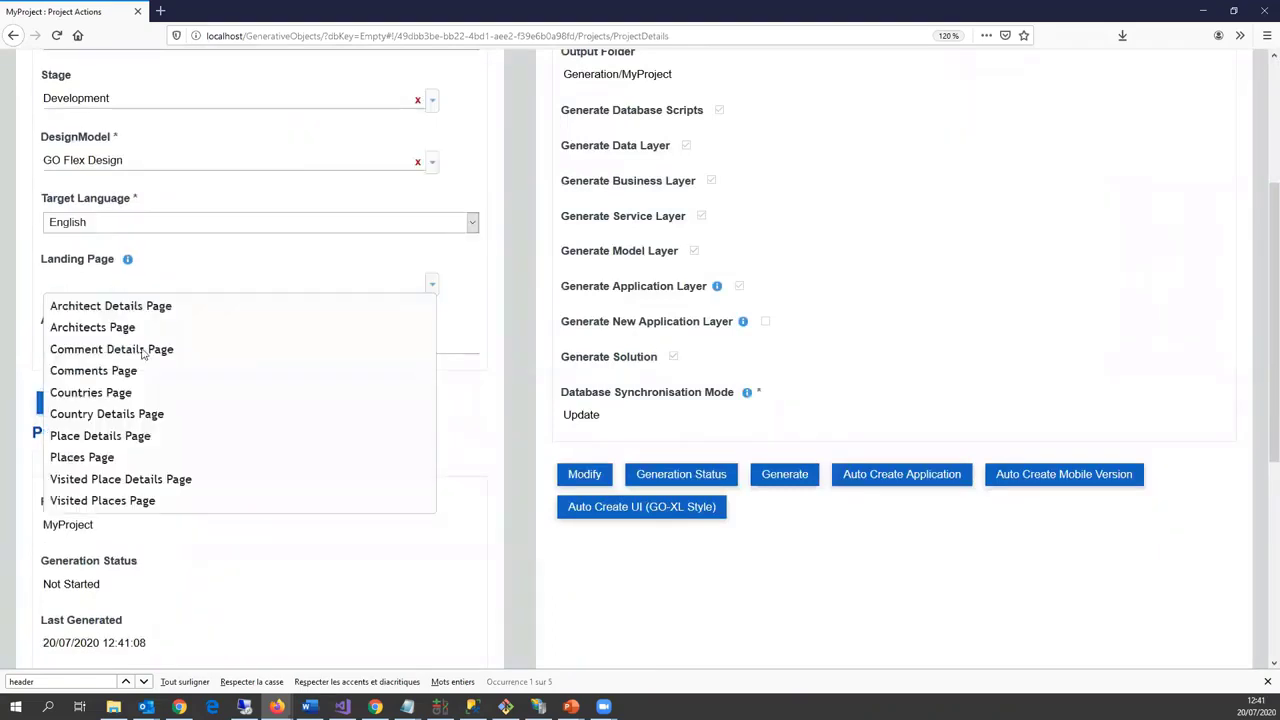
left_click(131, 506)
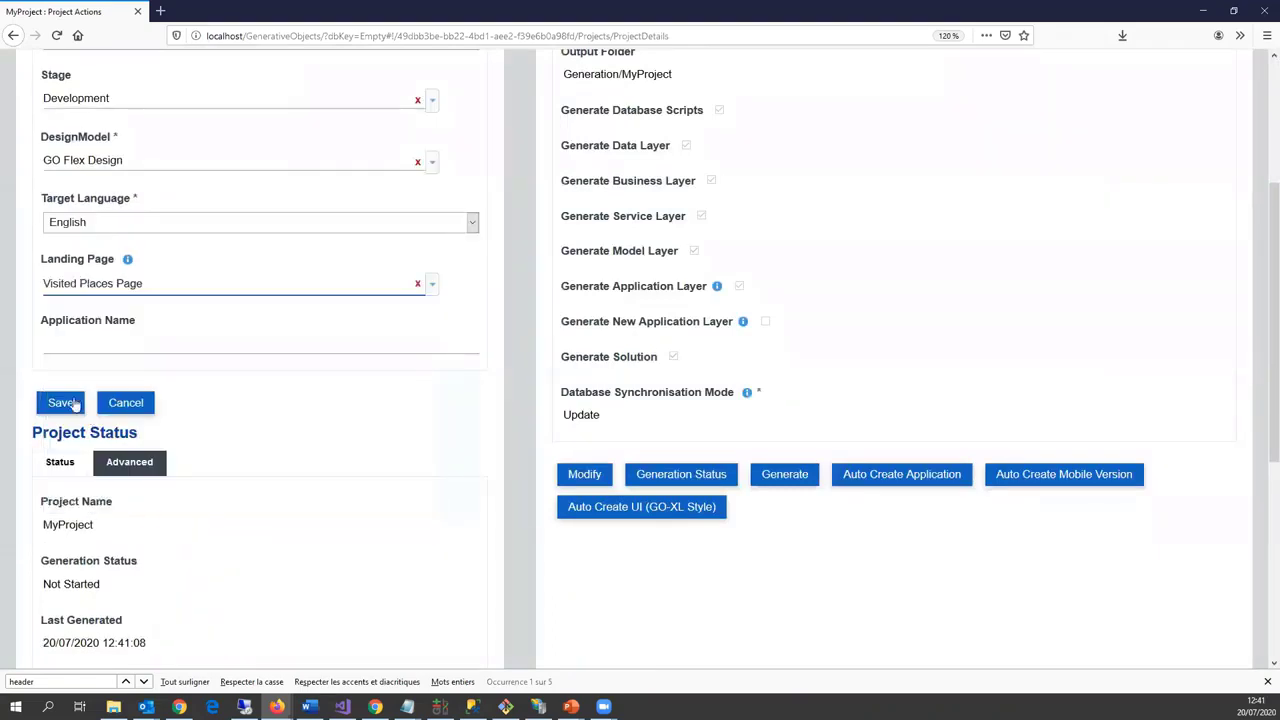
left_click(64, 404)
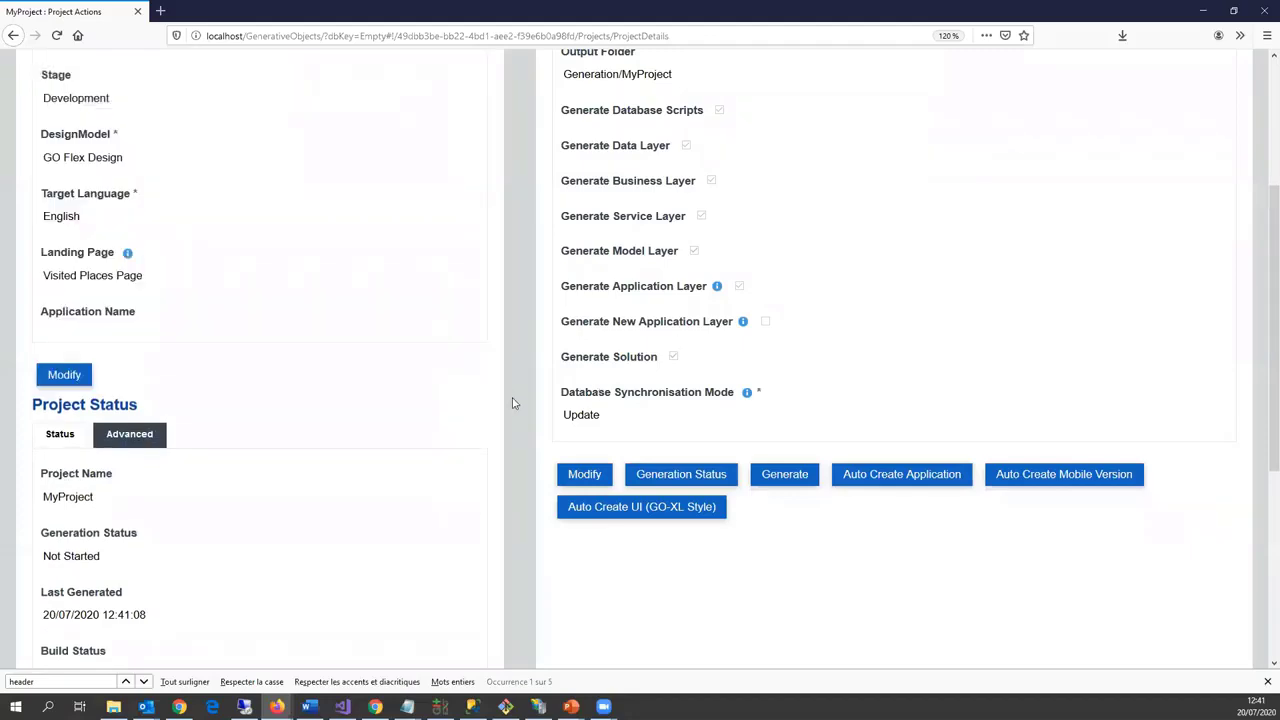
scroll(794, 509, "up", 3)
scroll(794, 509, "down", 2)
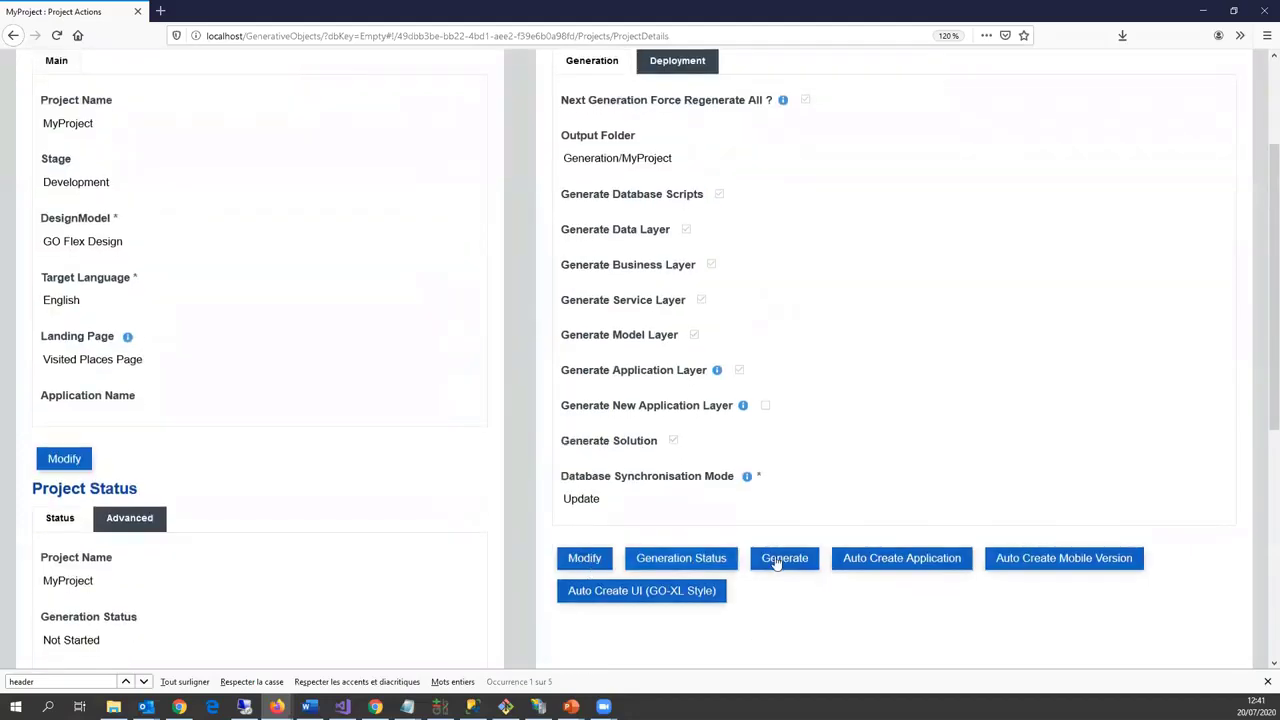
Step: Generate MyProject and open the built application from its Development URL
left_click(776, 563)
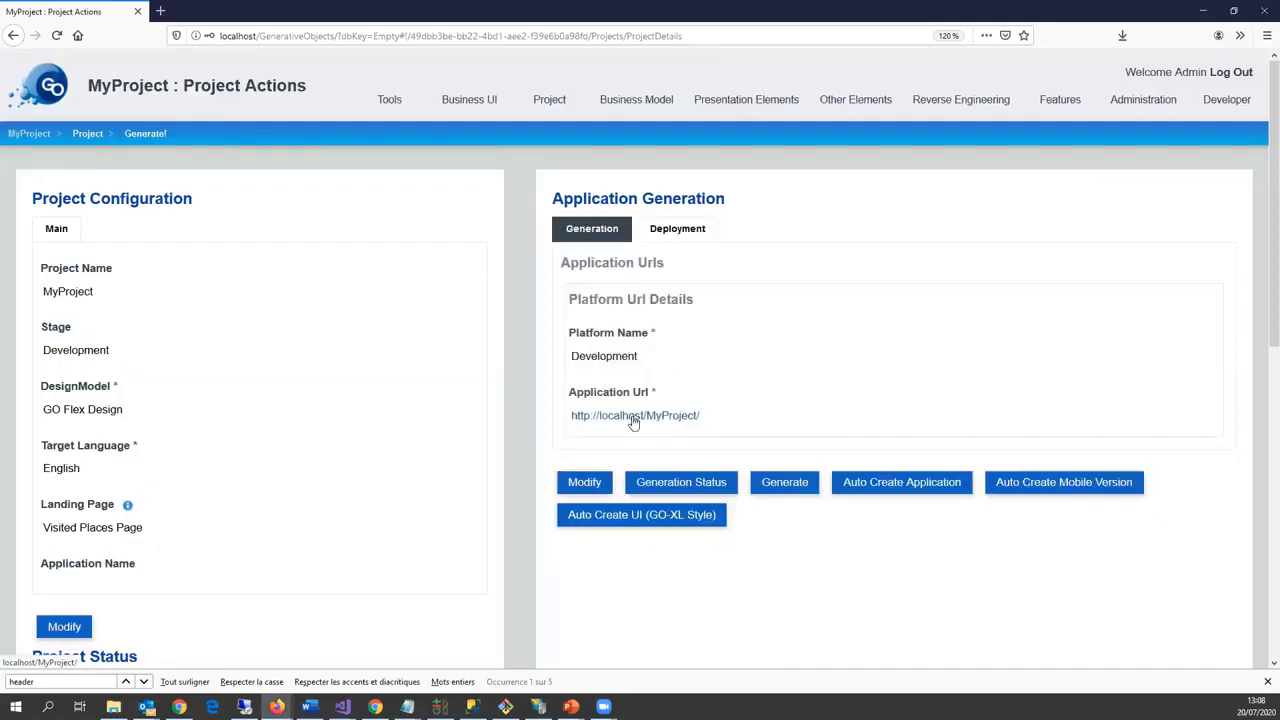
left_click(633, 419)
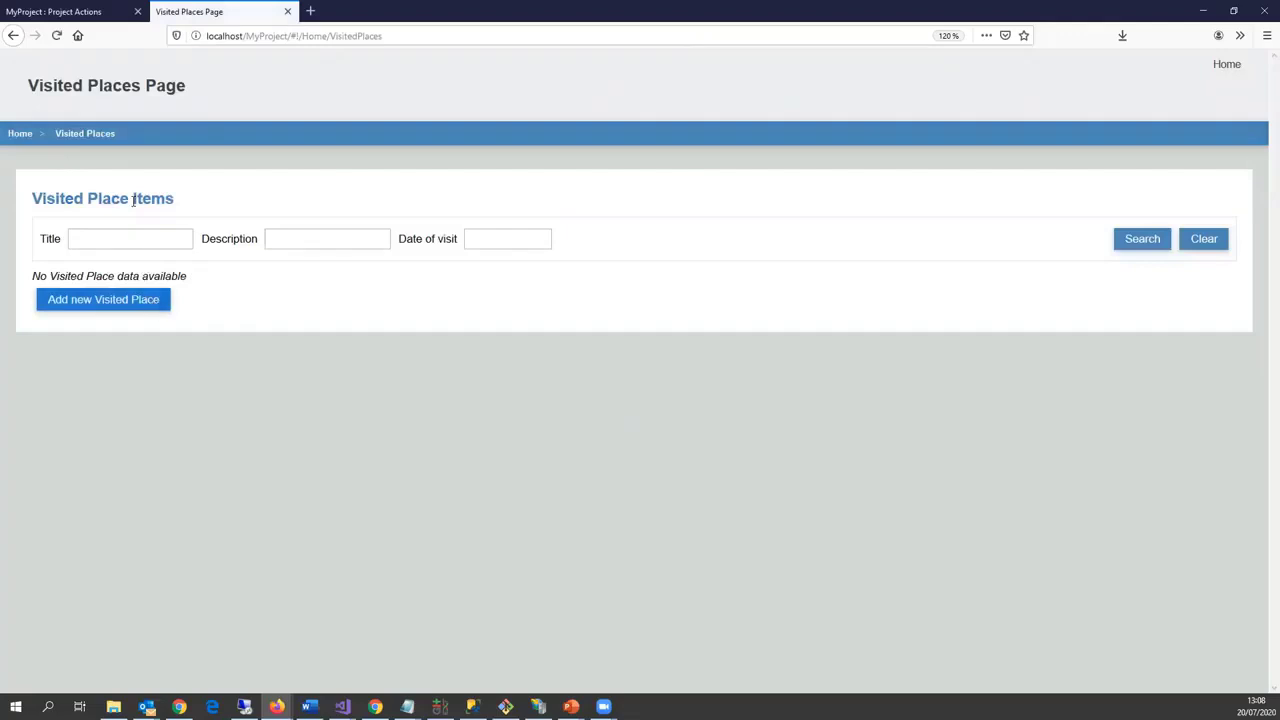
Step: Start a new visited place and choose Maria Pia Bridge as its place
left_click(148, 307)
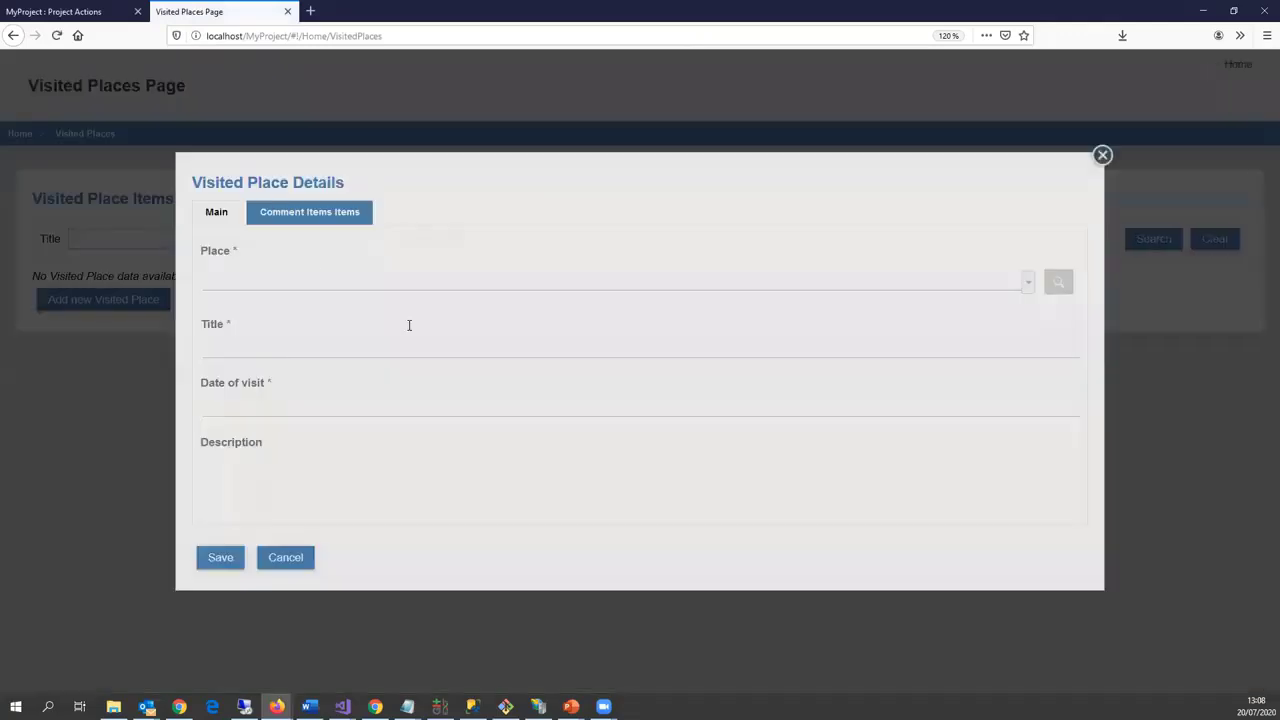
left_click(309, 284)
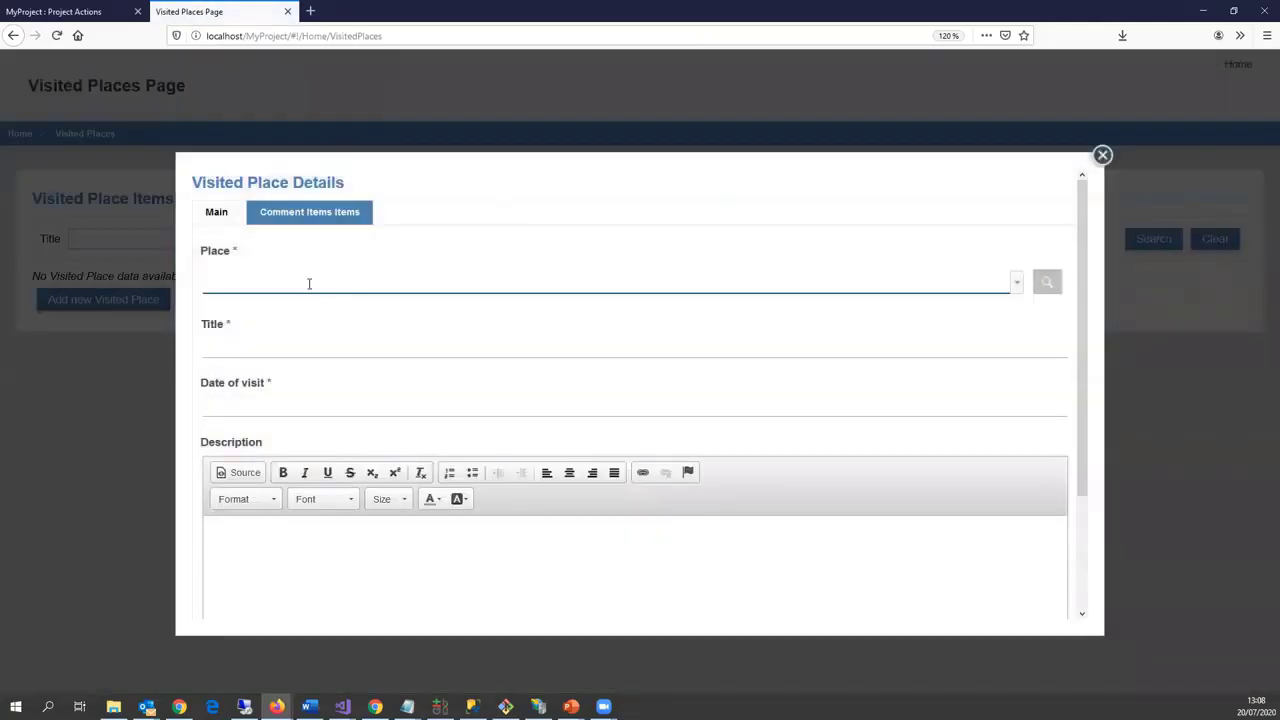
type("Mar")
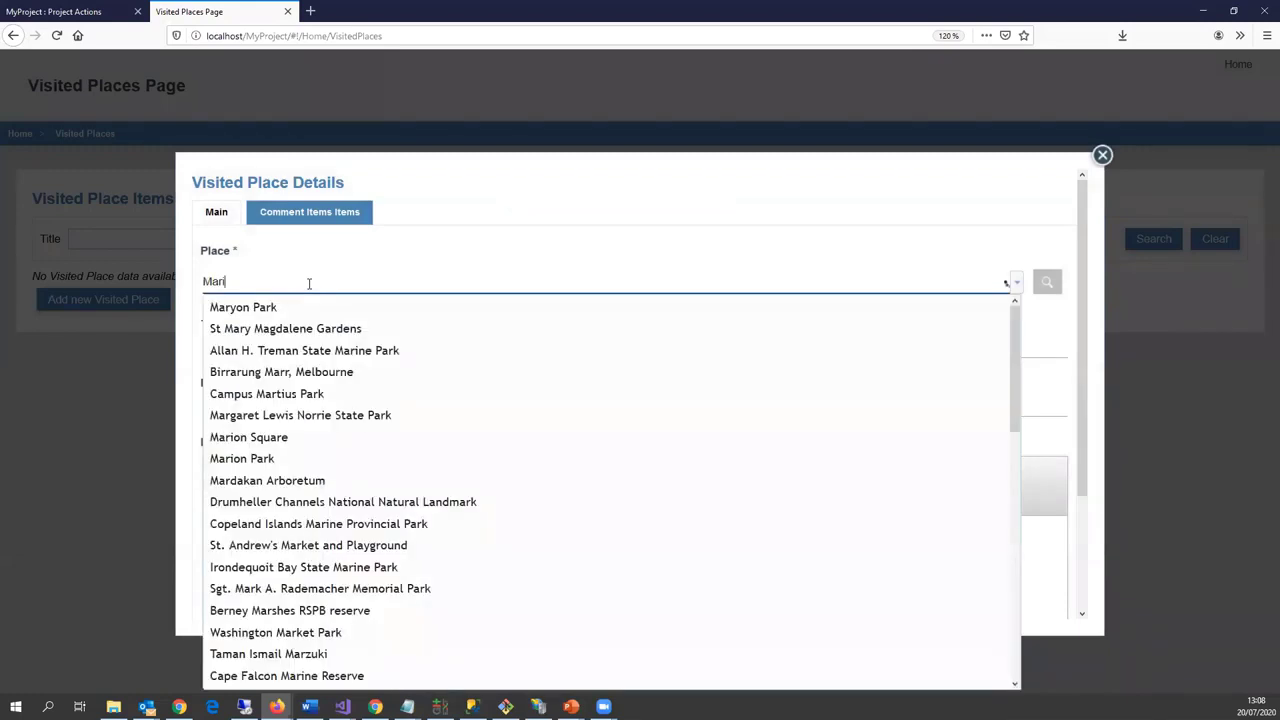
type("ia pi")
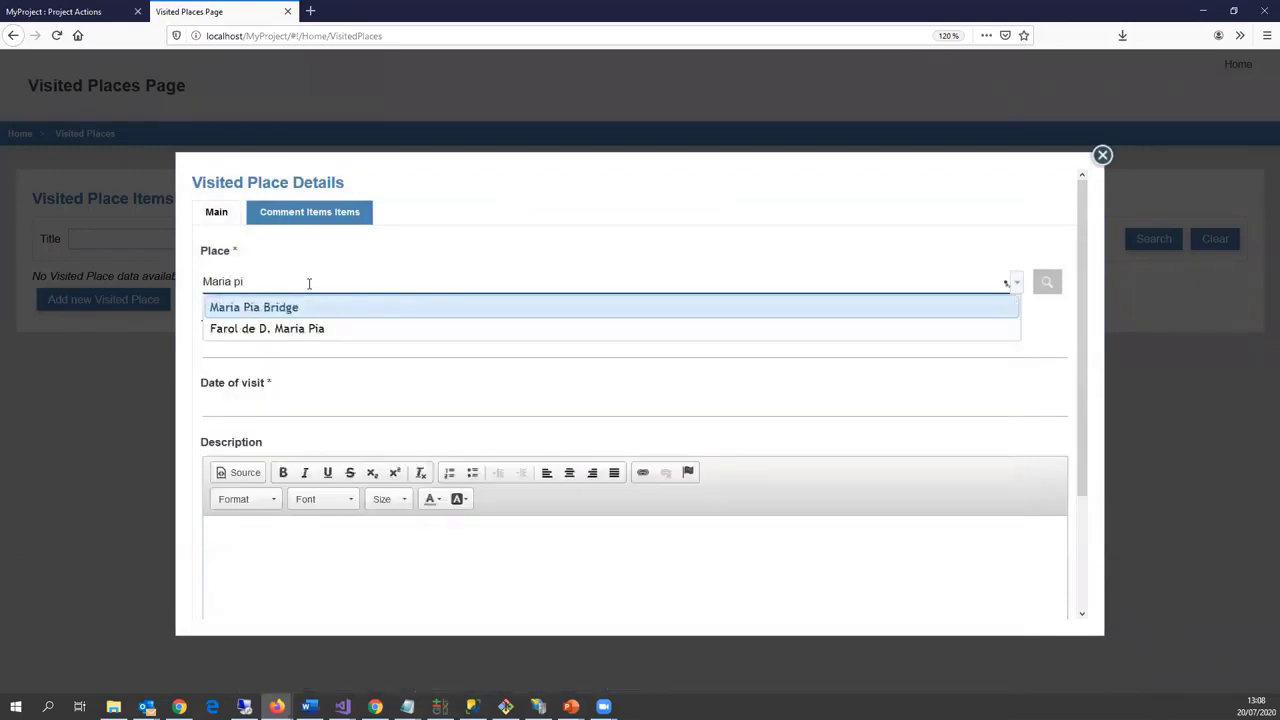
left_click(266, 312)
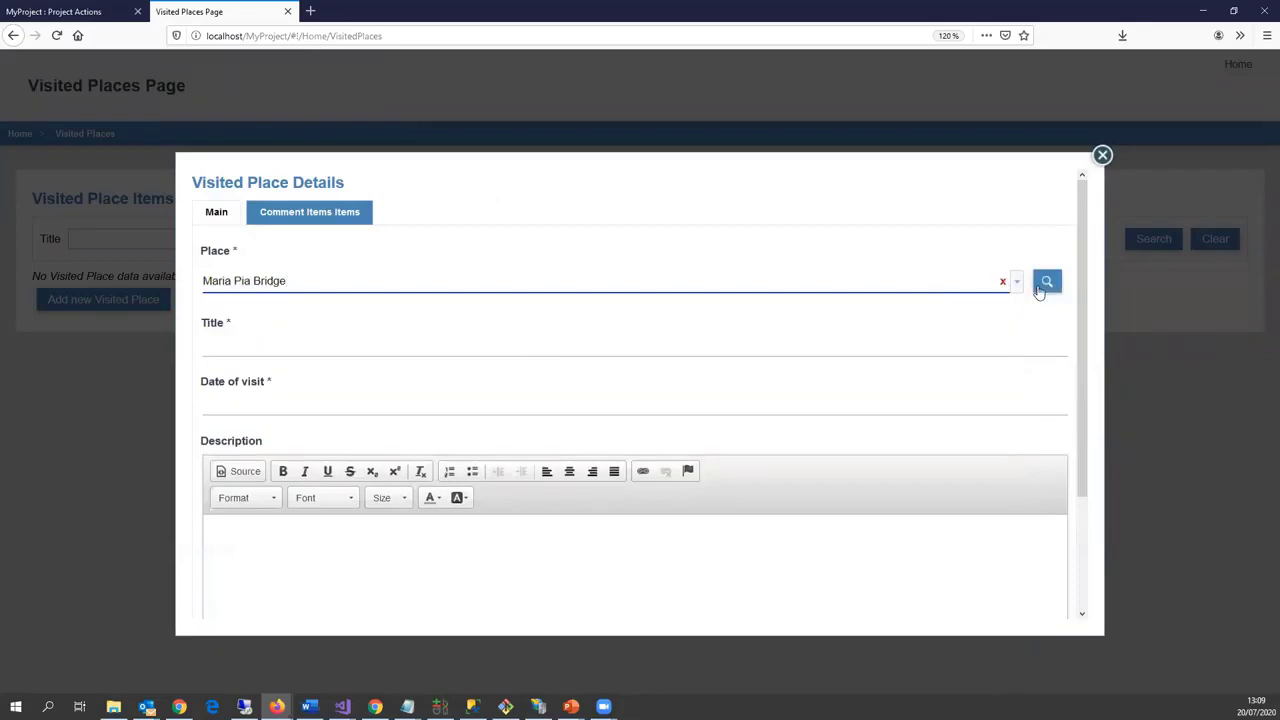
left_click(1045, 286)
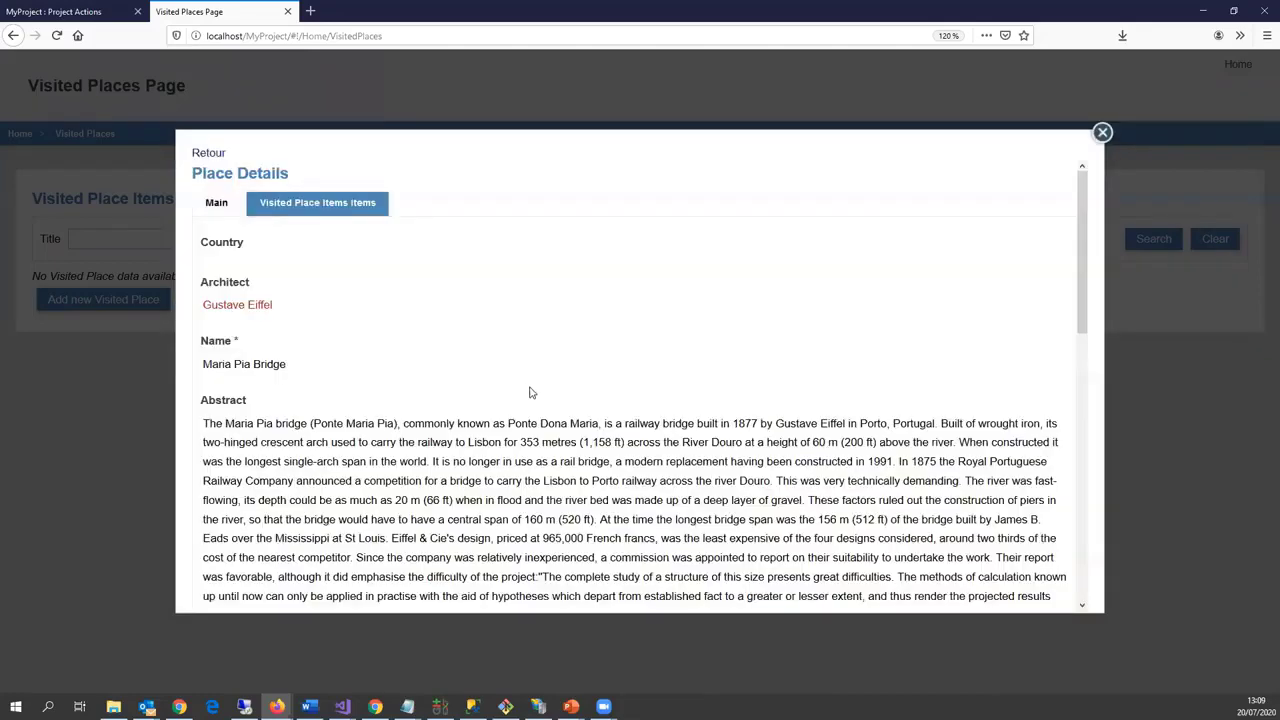
scroll(534, 400, "down", 5)
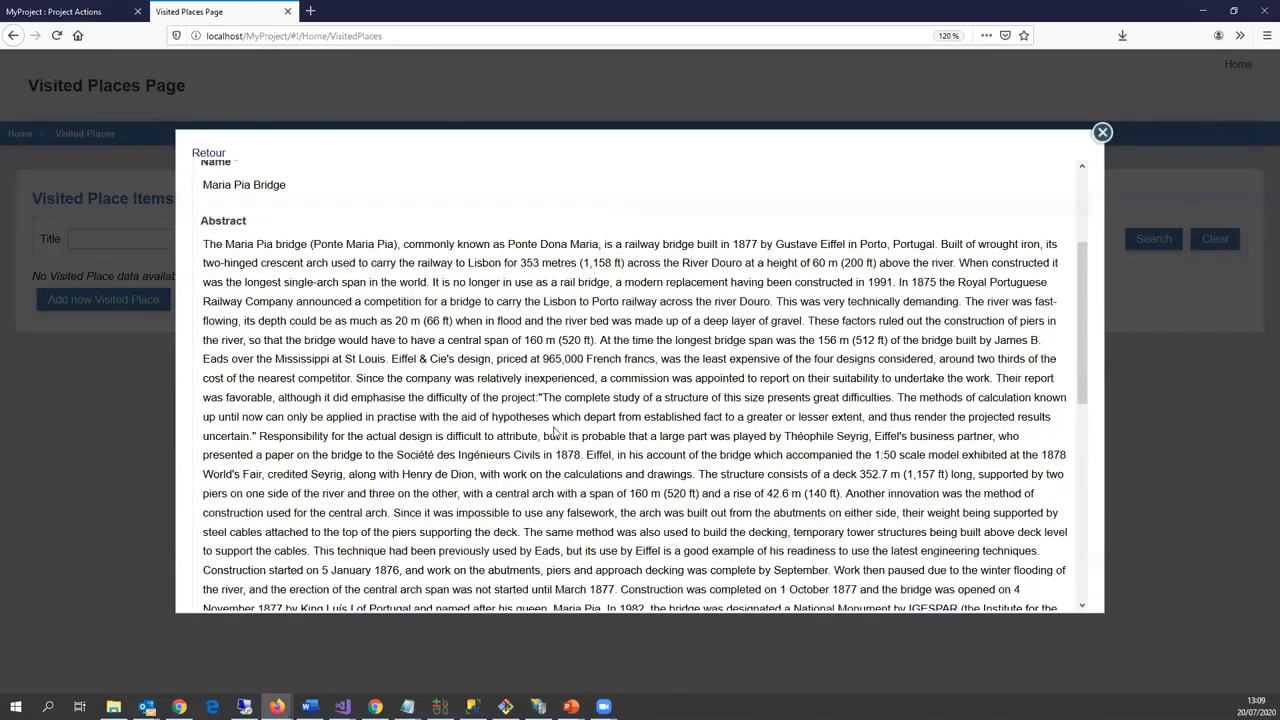
scroll(555, 432, "down", 10)
left_click(209, 152)
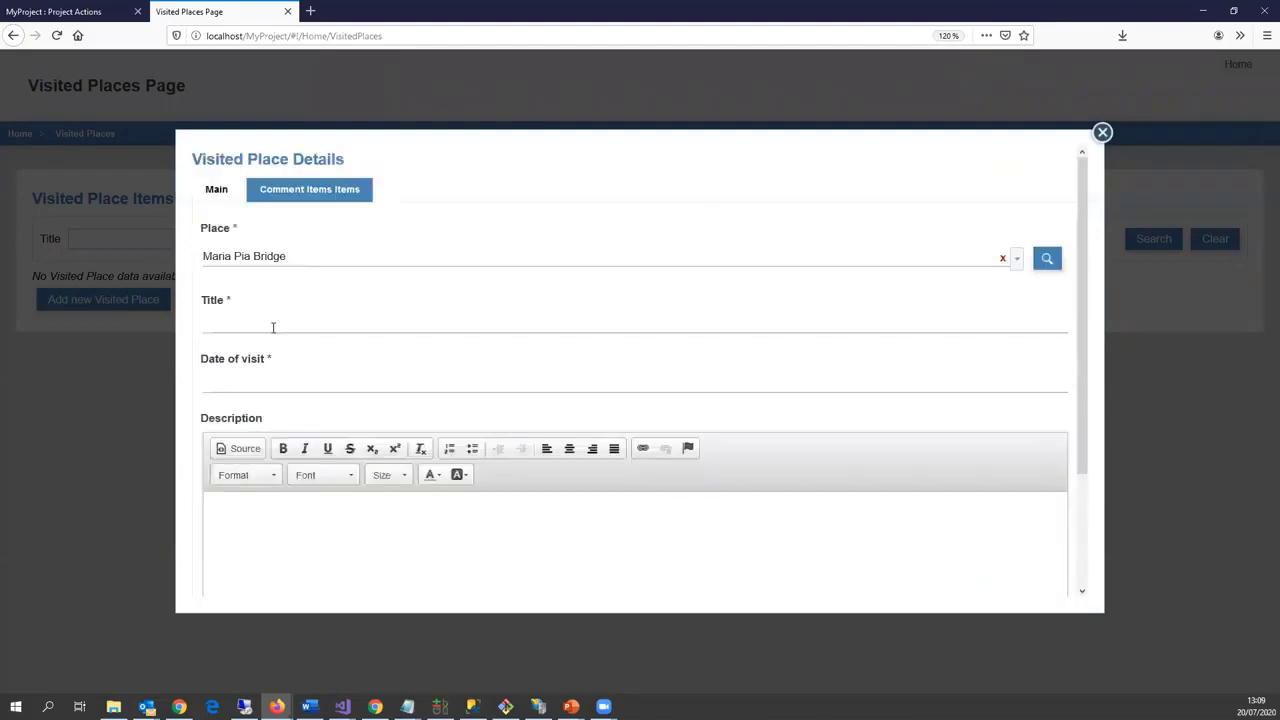
Step: Title the visited place 'My first visit to Portugal'
left_click(273, 326)
type("My fis")
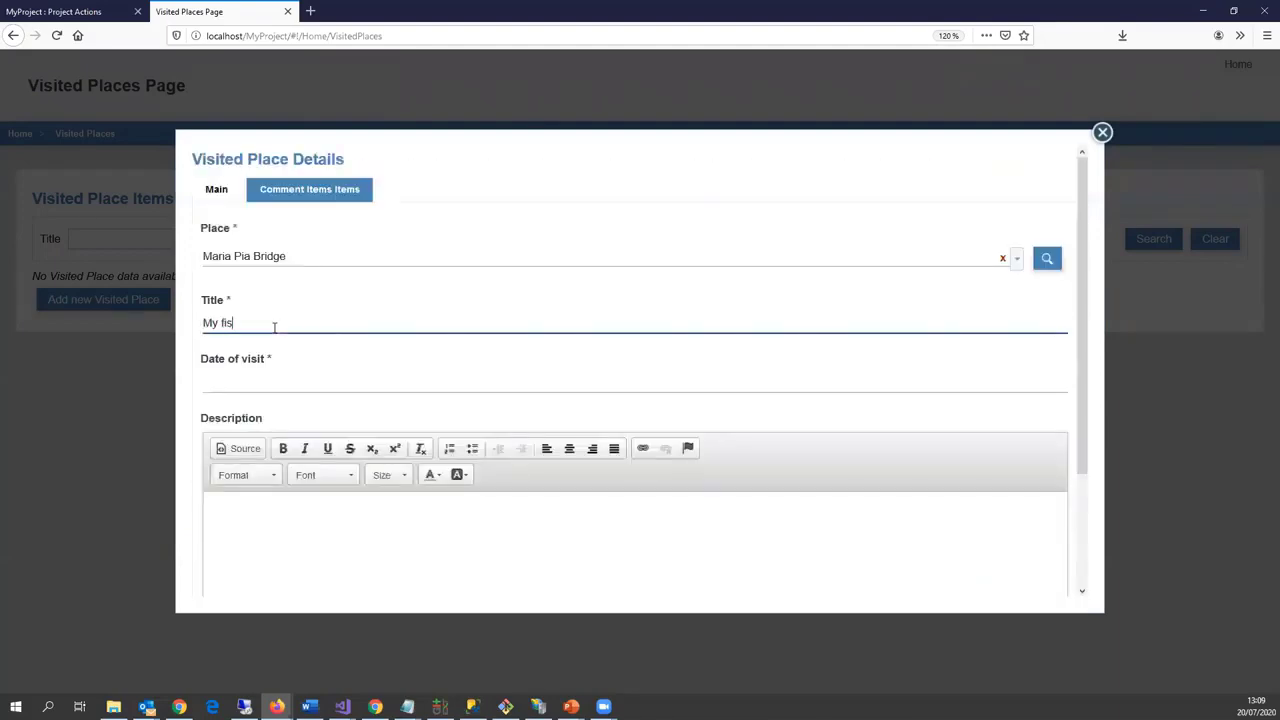
key("BackSpace")
type("erst")
type(" visit to Portugal")
Step: Set the visit date to 20/07/2010, describe it 'This was amazing !', and save
left_click(298, 389)
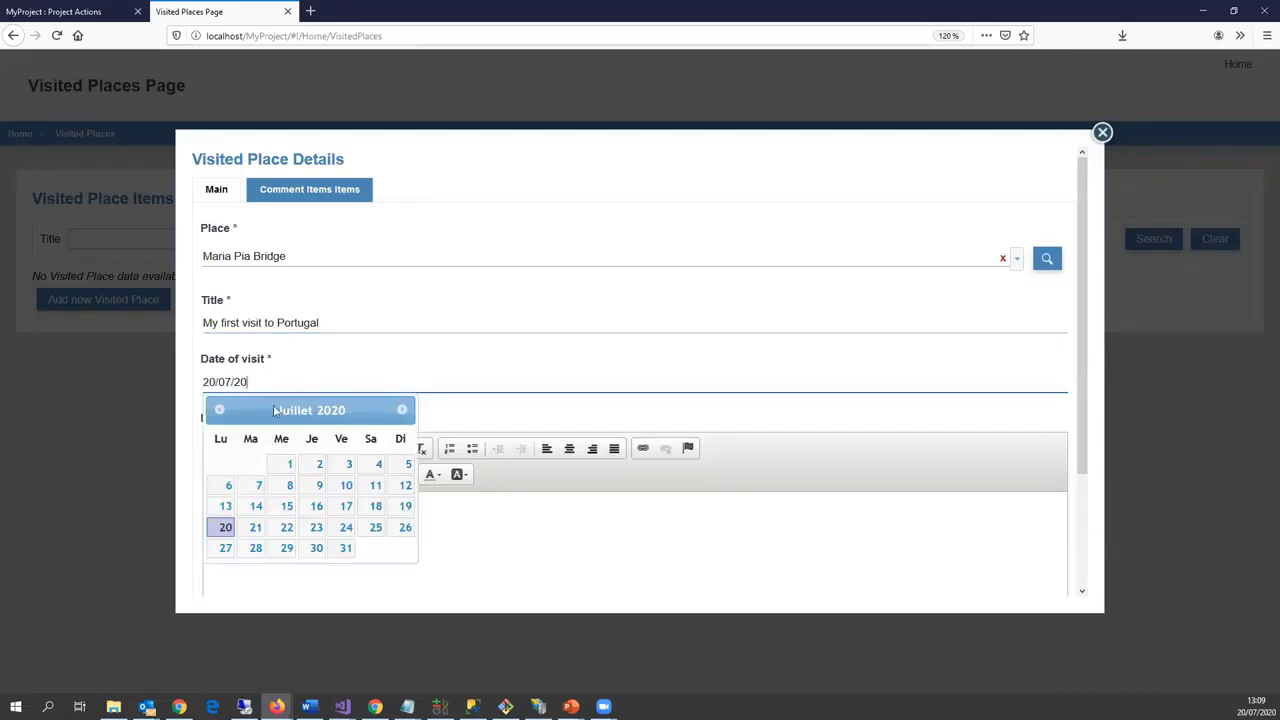
type("10")
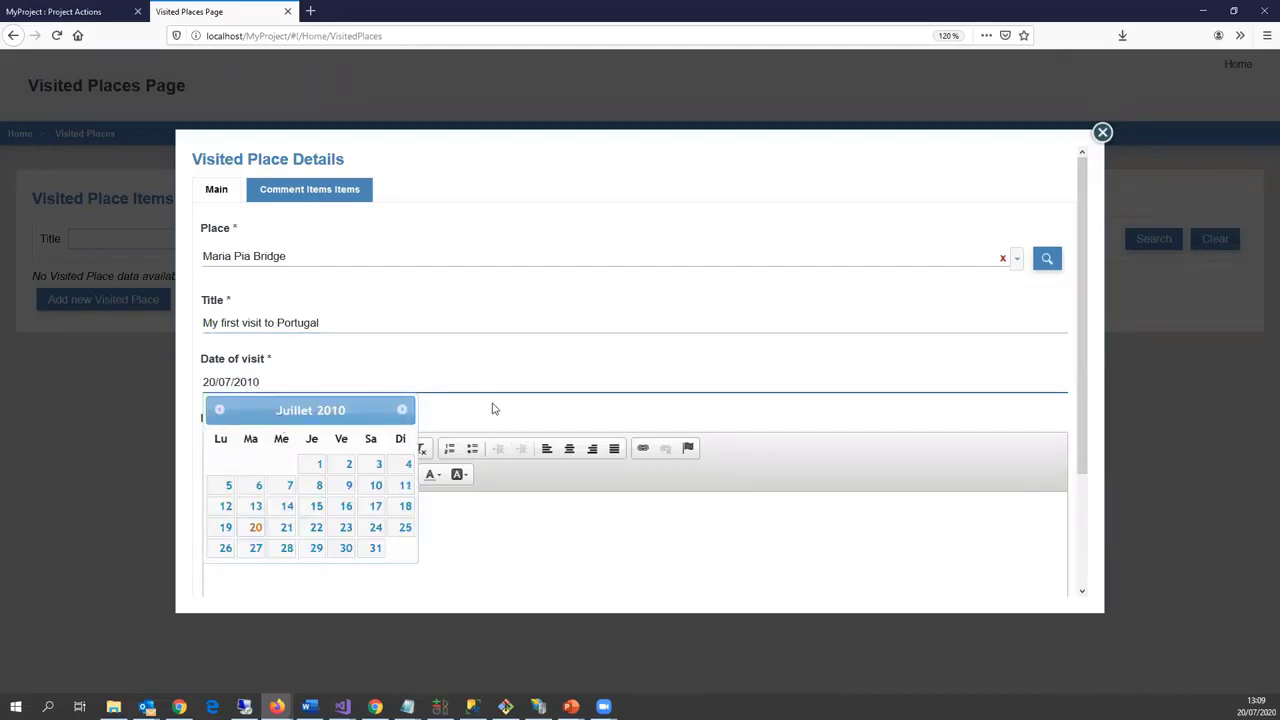
left_click(488, 513)
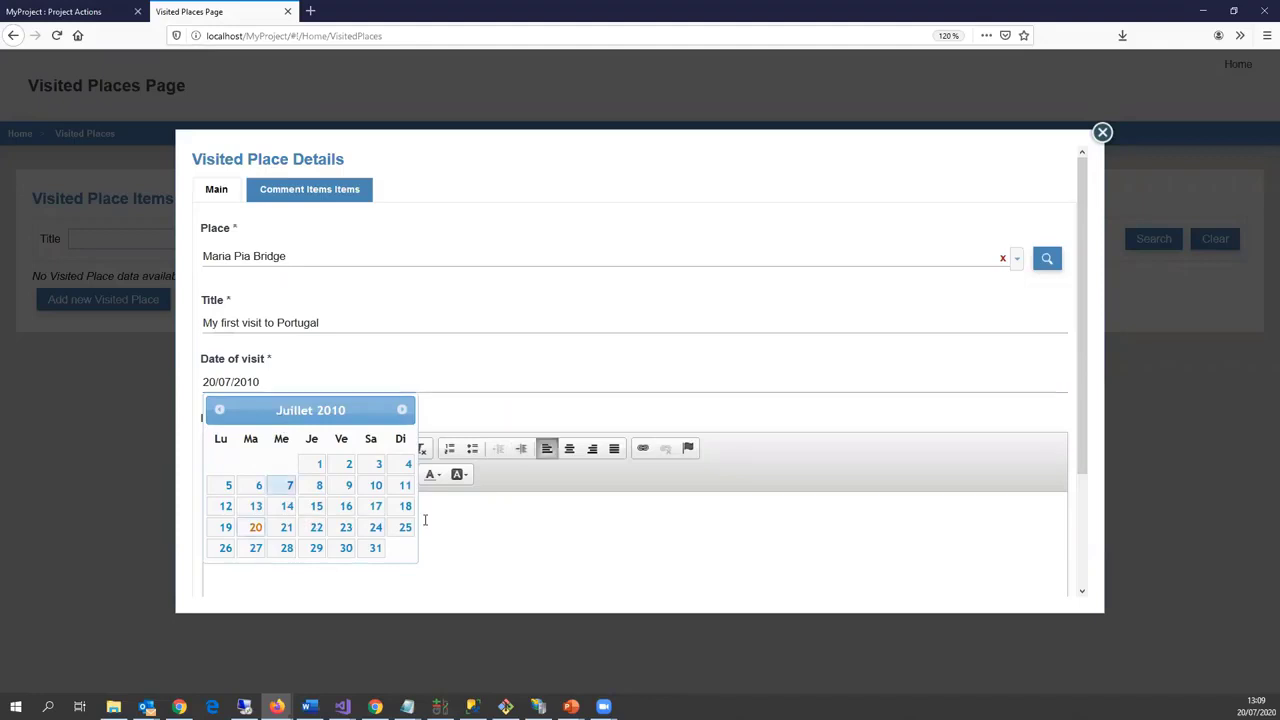
left_click(269, 381)
key("Escape")
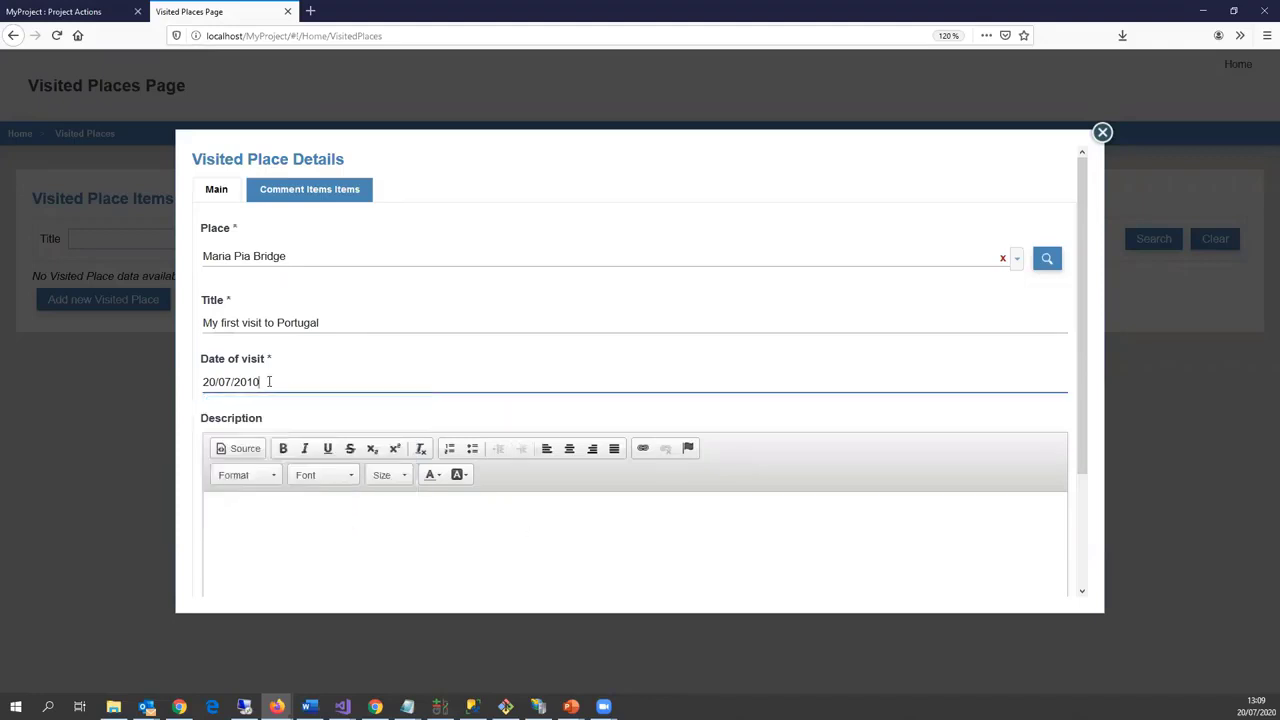
scroll(280, 485, "down", 2)
left_click(265, 487)
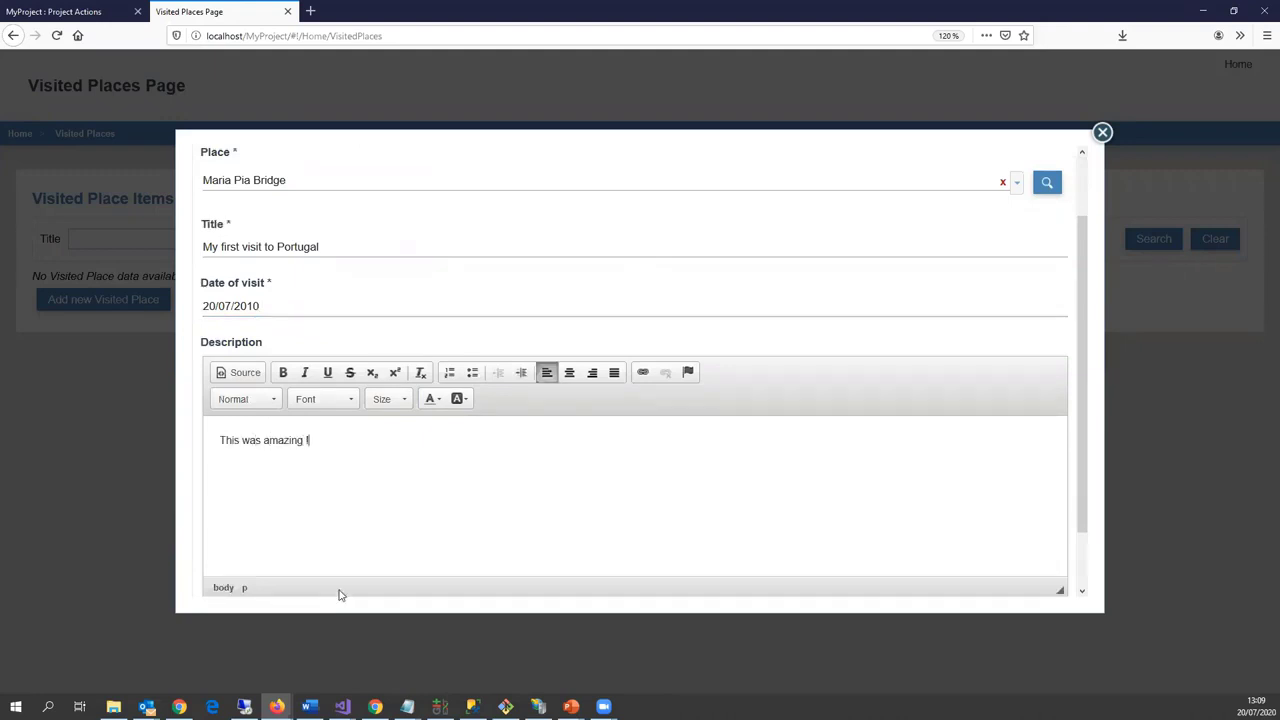
scroll(339, 595, "down", 2)
left_click(227, 594)
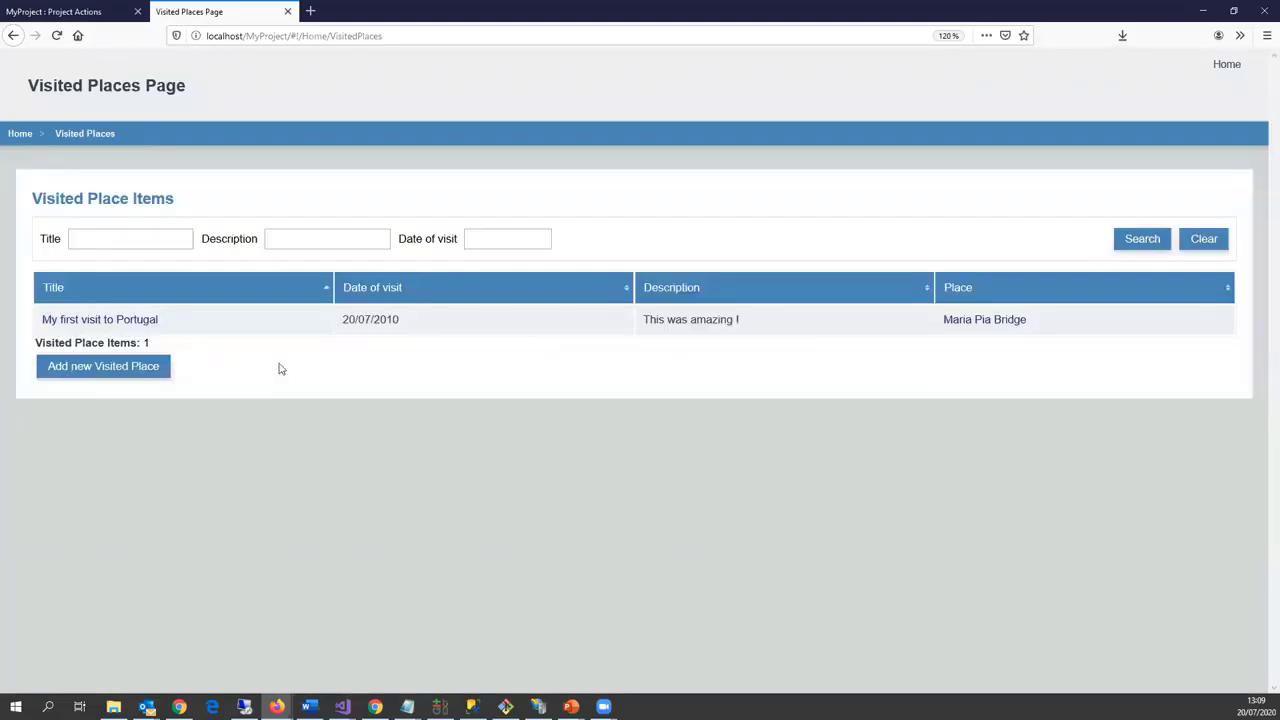
Step: Add and save a 'Good memory !' comment on the My first visit to Portugal visit
left_click(105, 322)
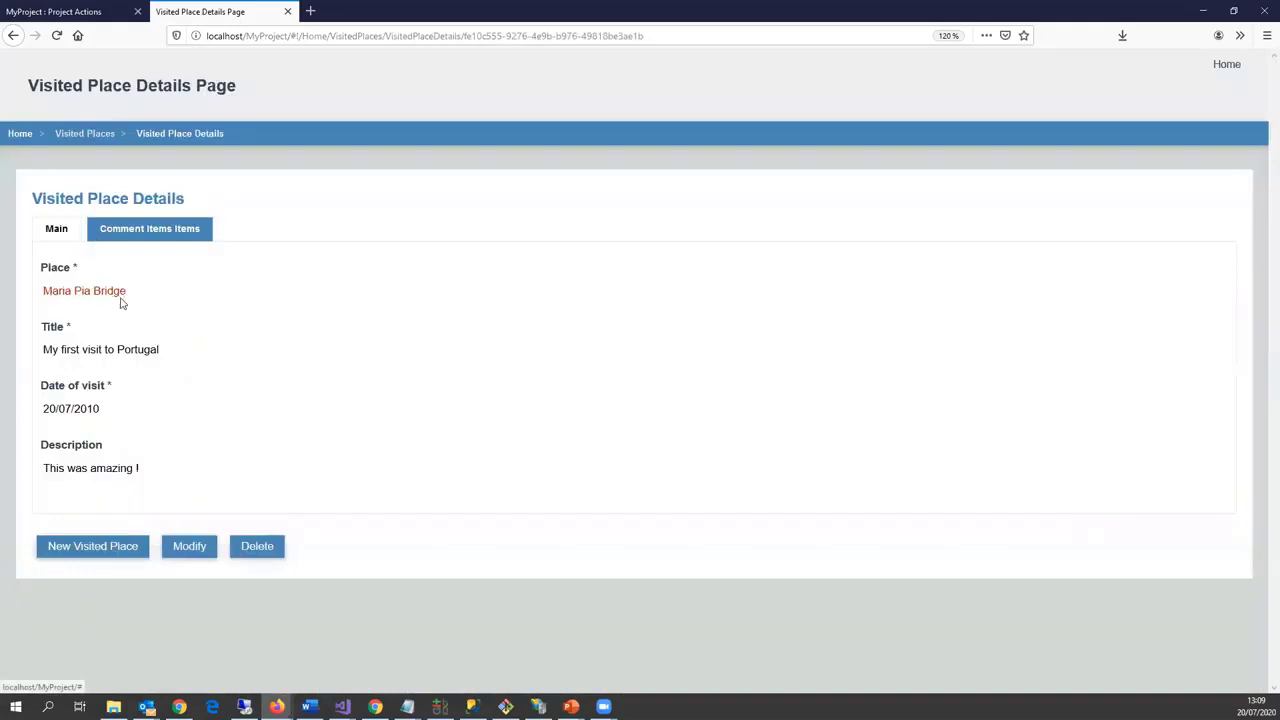
left_click(145, 230)
left_click(103, 362)
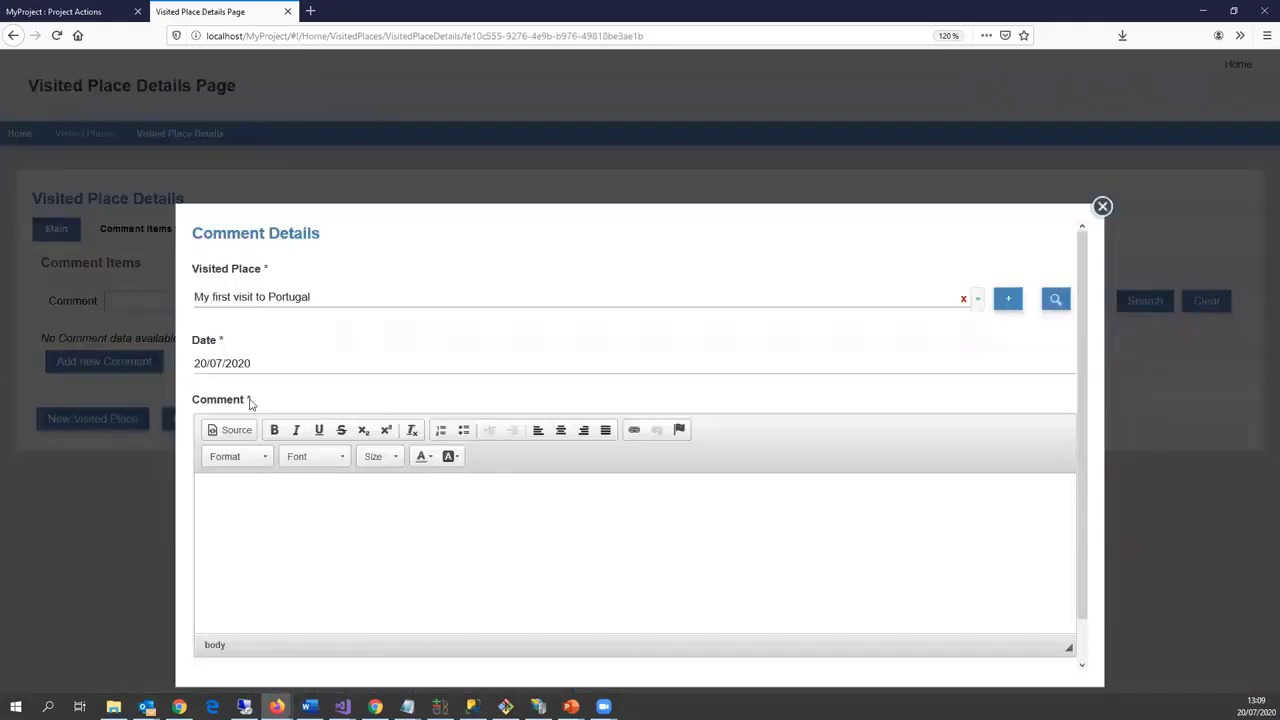
left_click(258, 499)
type("Good memory")
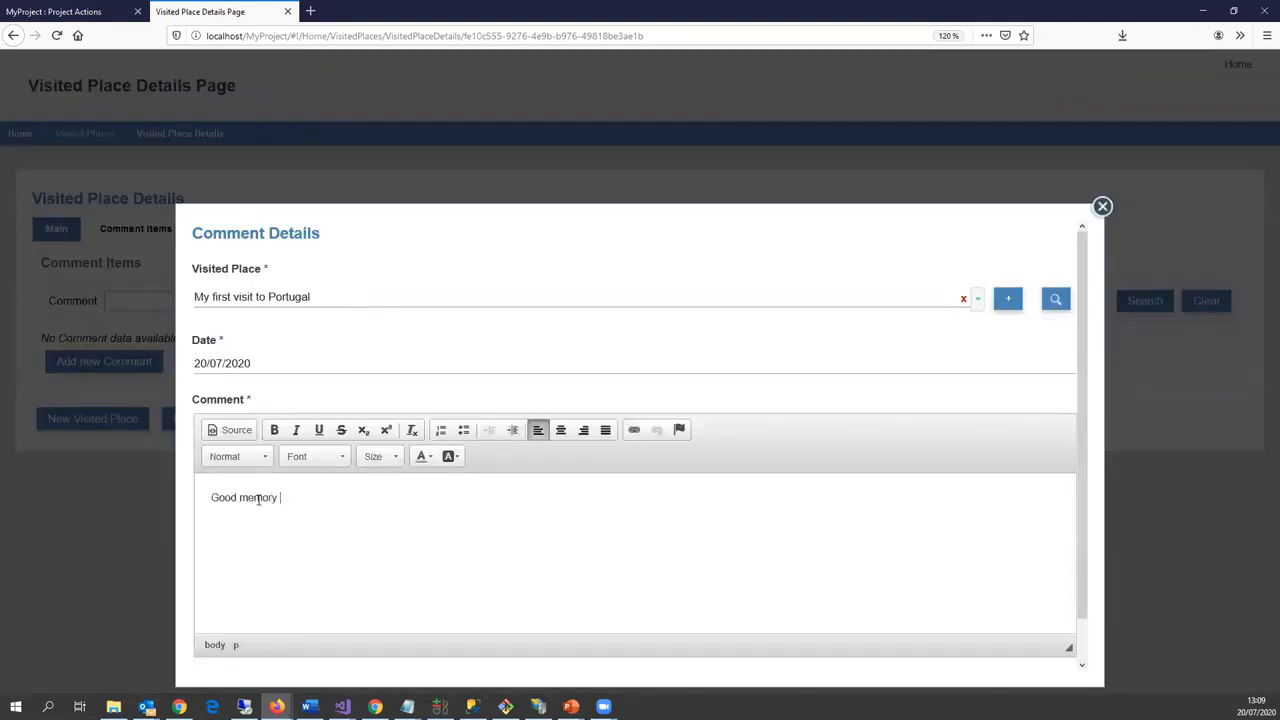
scroll(329, 614, "down", 1)
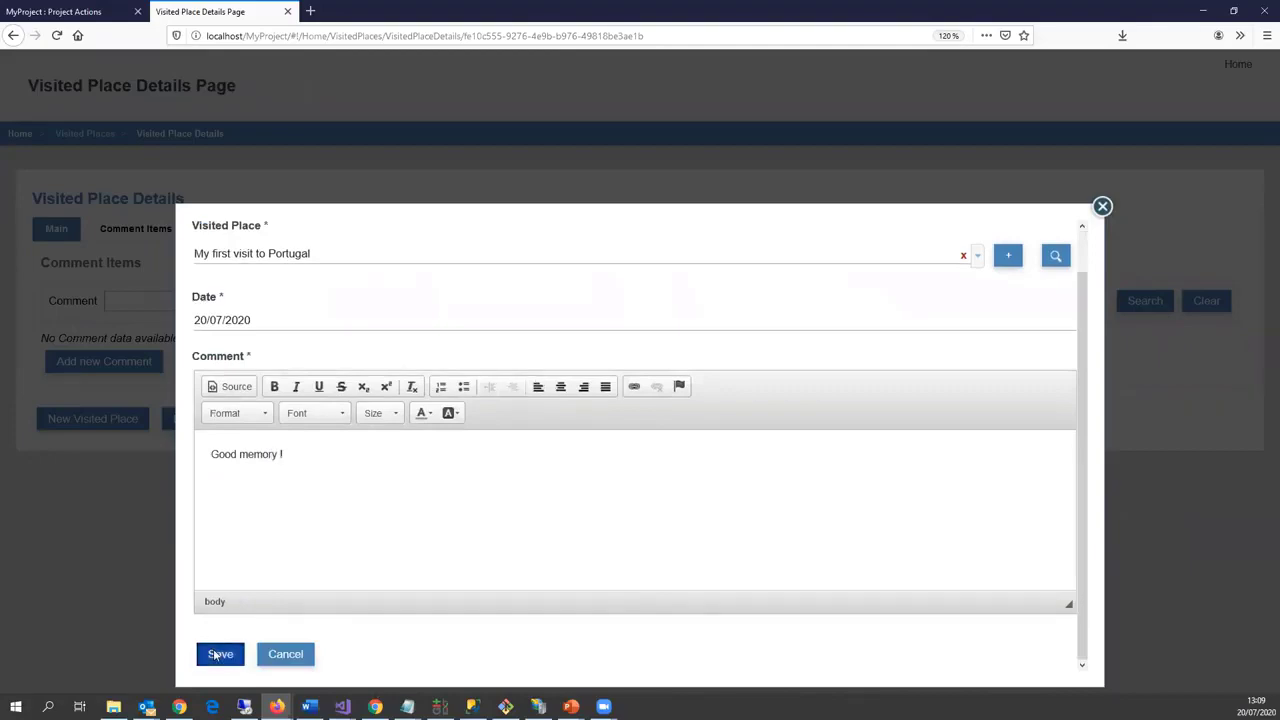
left_click(220, 654)
Step: Review the Maria Pia Bridge place details from the visit's Main tab, then close them
left_click(48, 228)
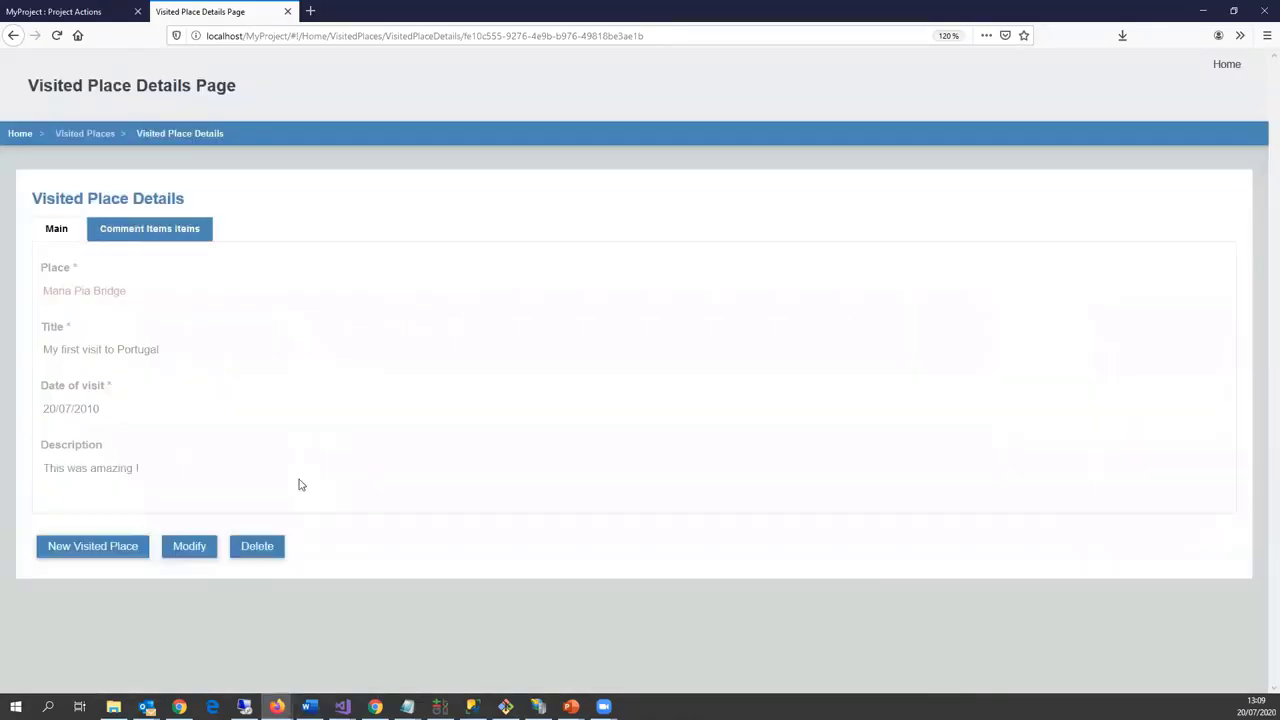
left_click(70, 291)
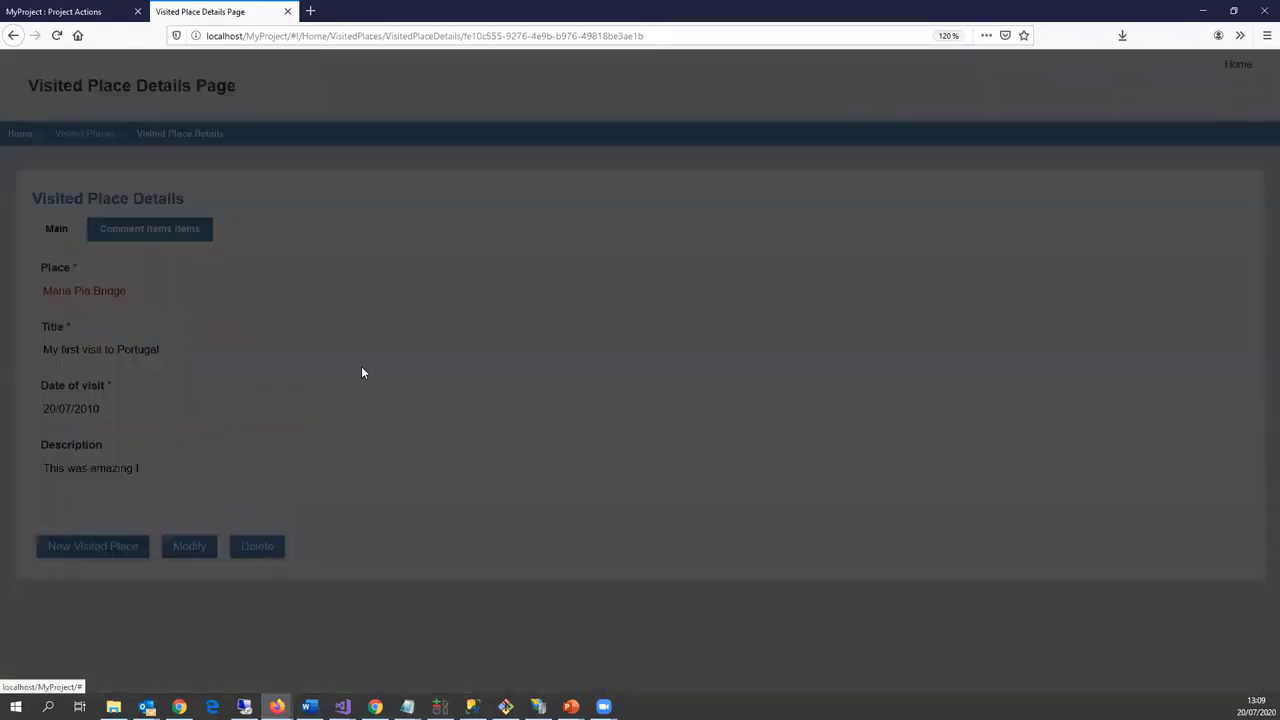
scroll(540, 363, "down", 10)
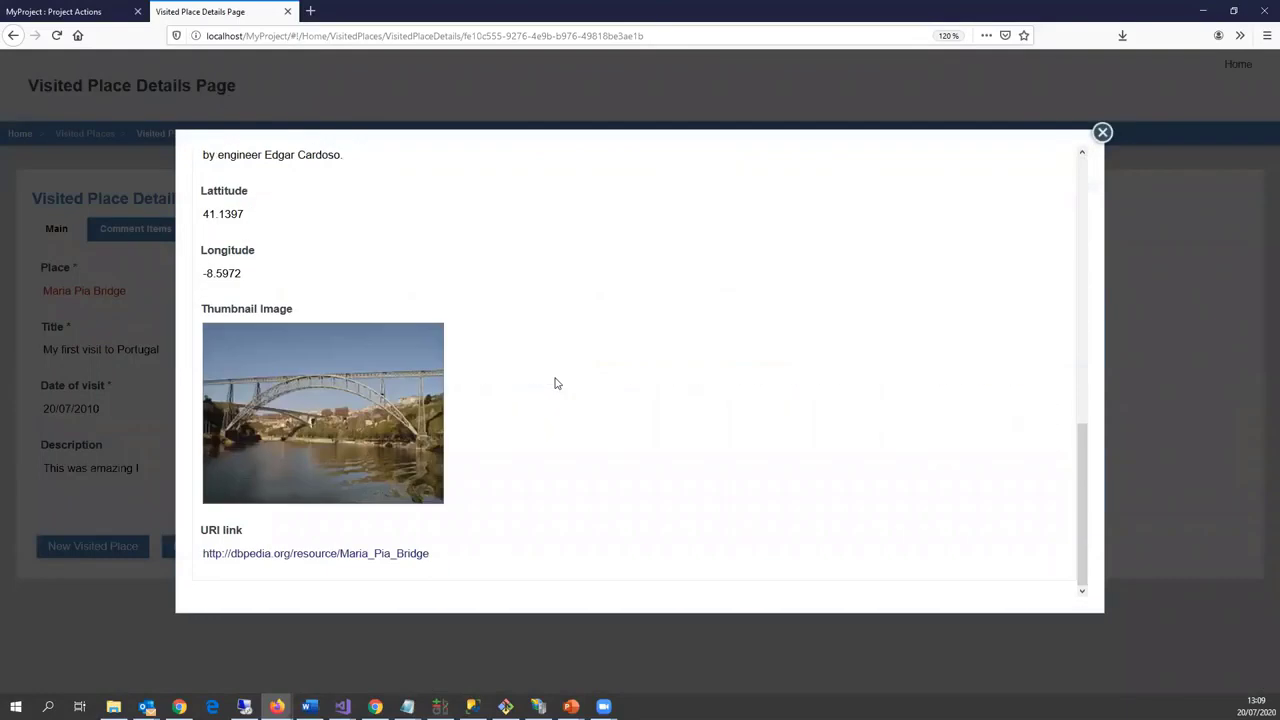
scroll(554, 381, "up", 9)
scroll(554, 378, "up", 2)
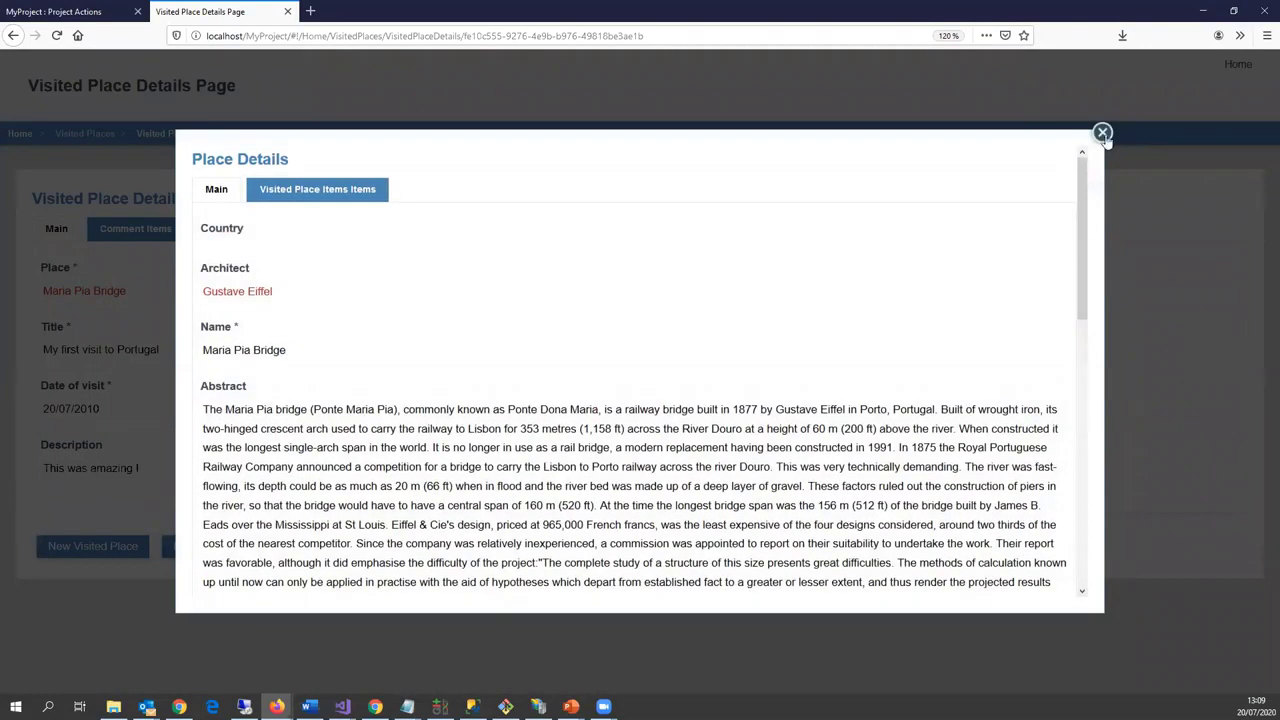
left_click(1104, 133)
left_click(1228, 70)
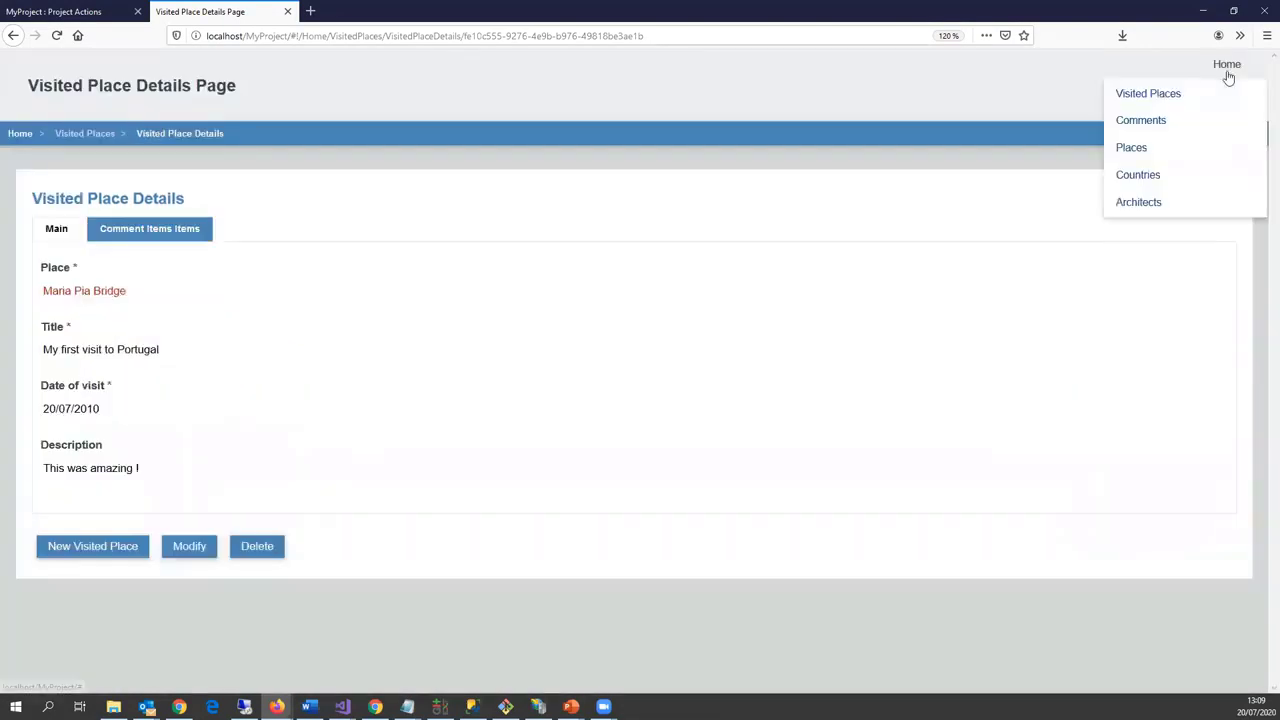
Step: Filter the Places list by the name 'Maria pi' and select the Maria Pia Bridge row
left_click(1136, 149)
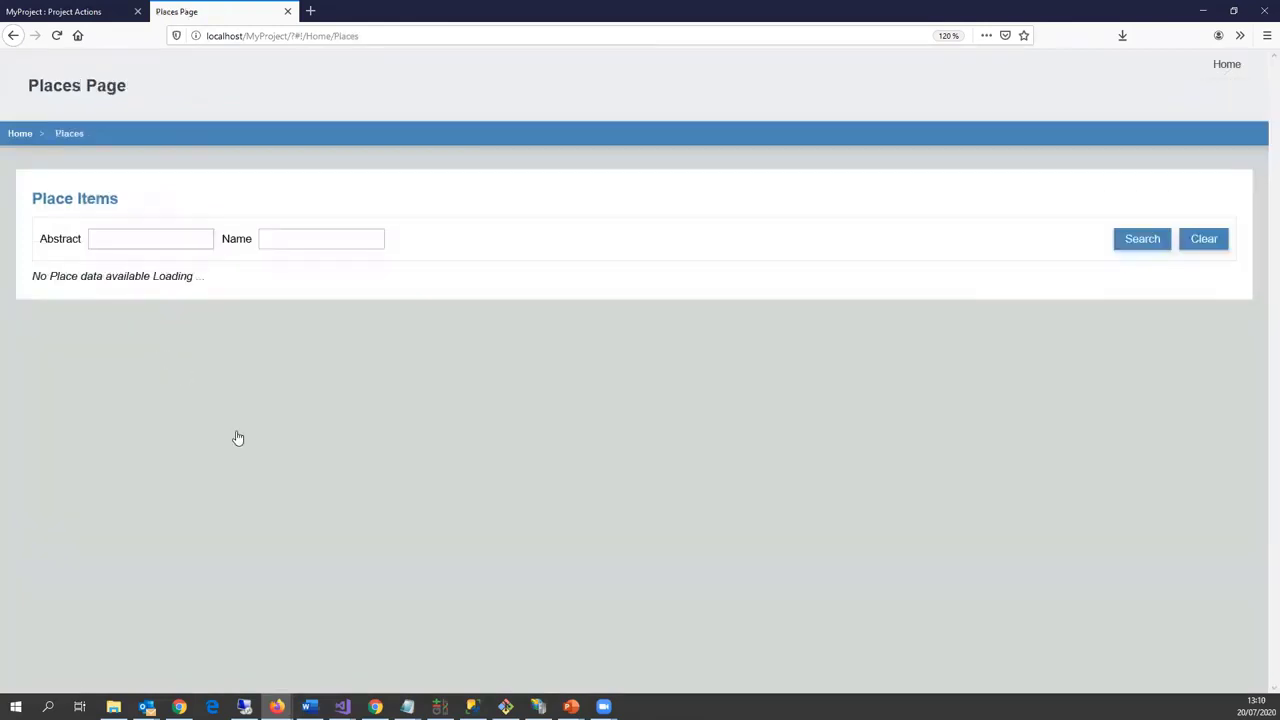
scroll(200, 546, "down", 15)
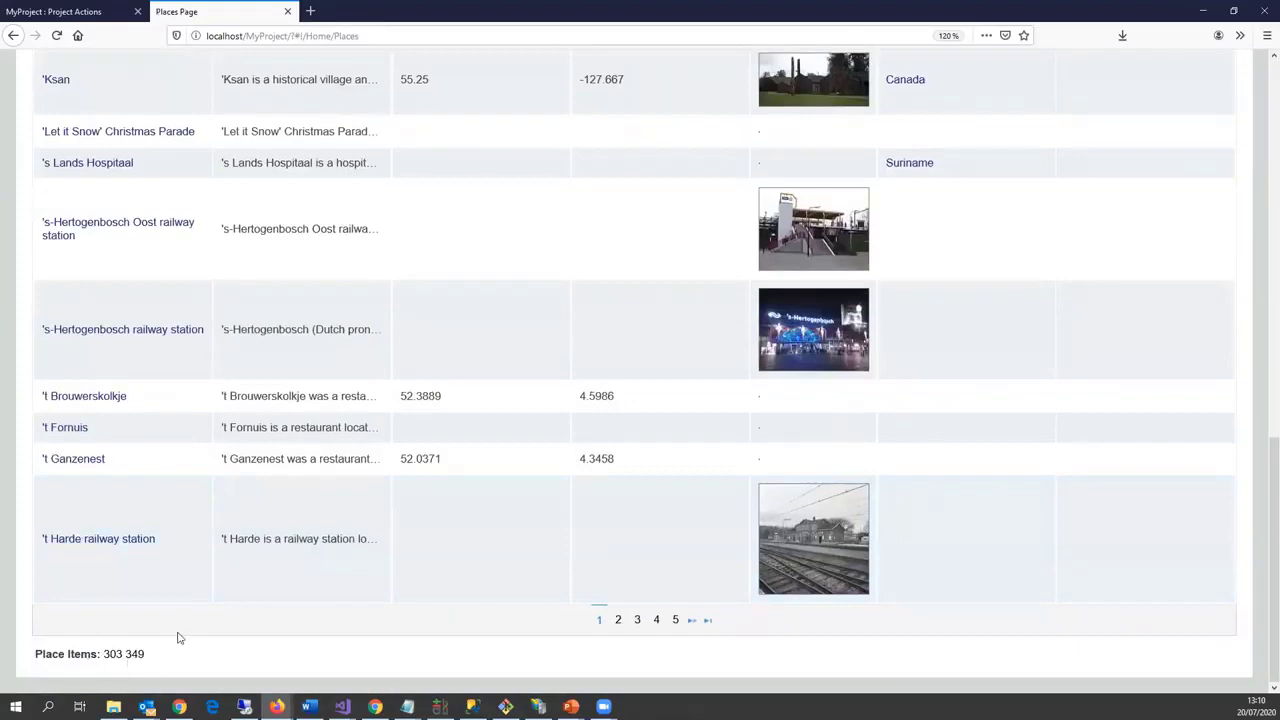
scroll(234, 537, "up", 15)
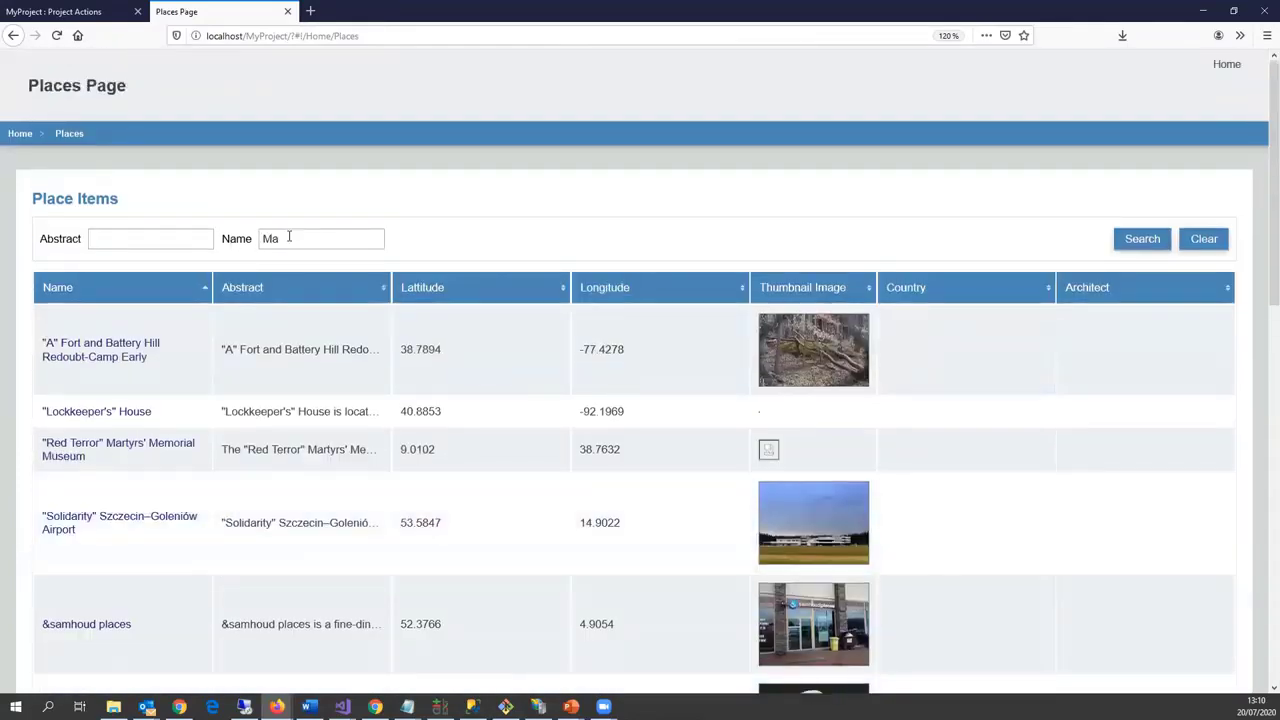
type("pi")
left_click(1123, 247)
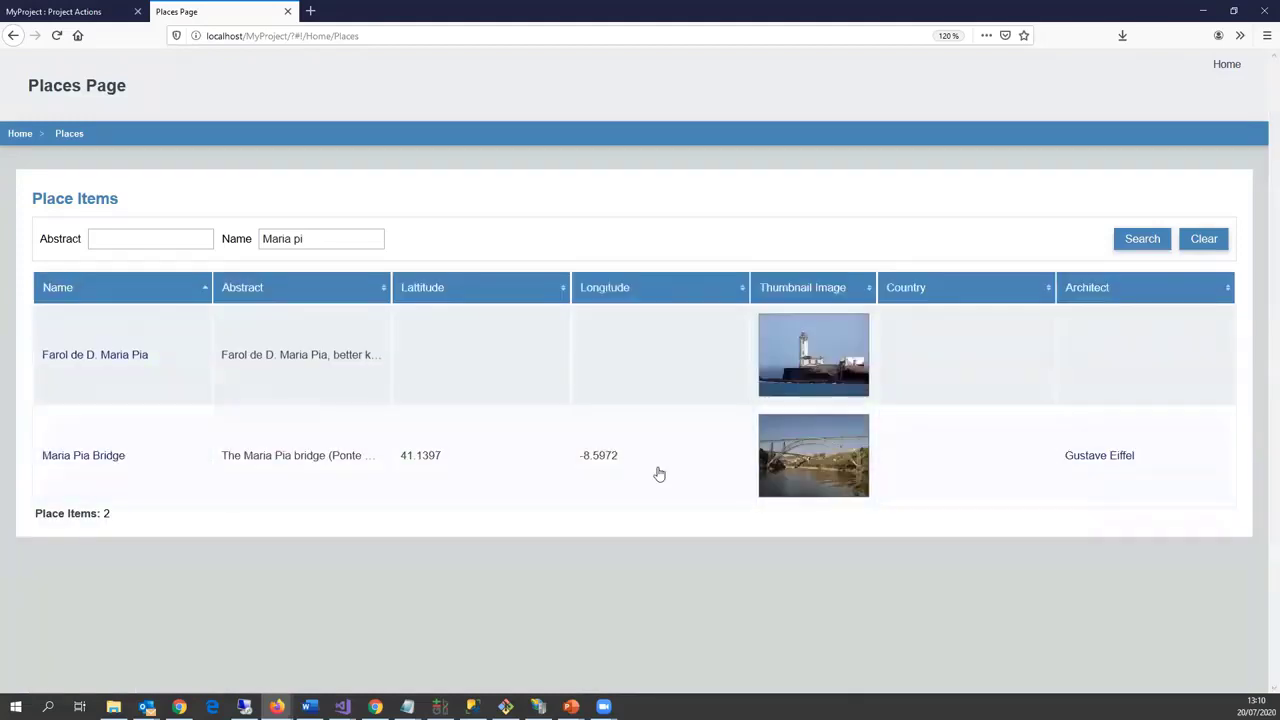
left_click(283, 458)
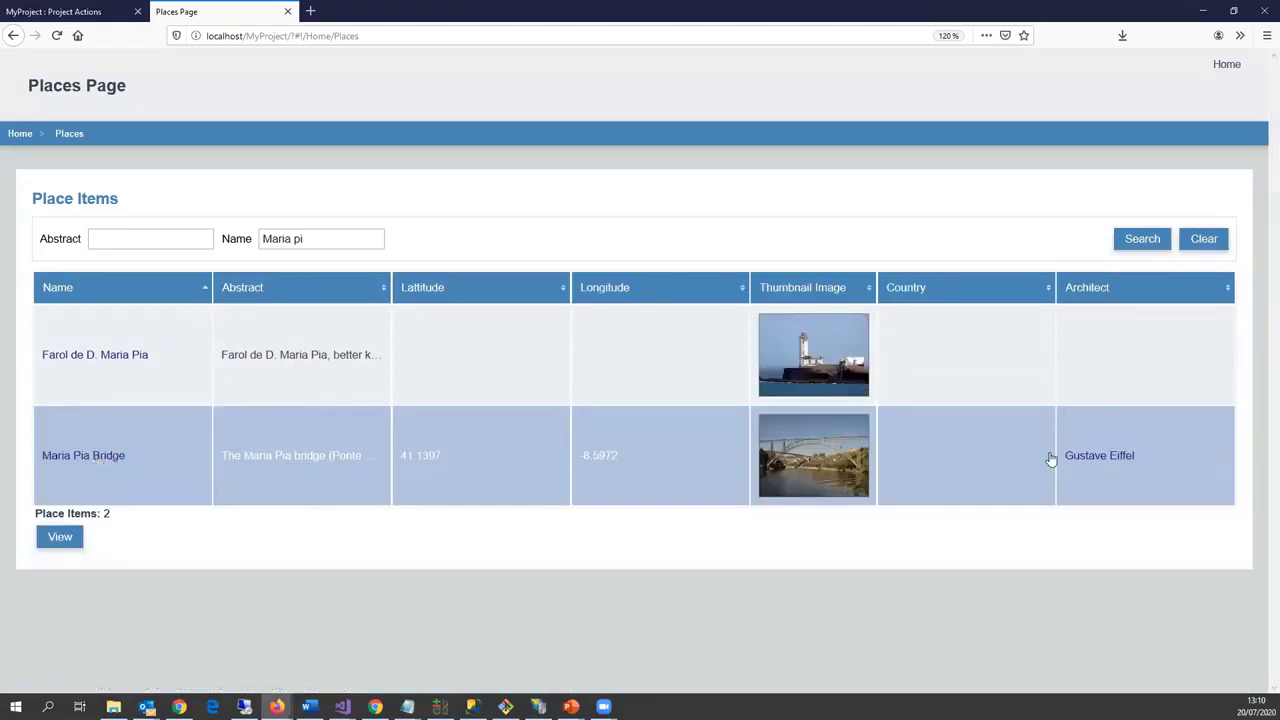
Step: Open Maria Pia Bridge's details and check its recorded visit
left_click(101, 462)
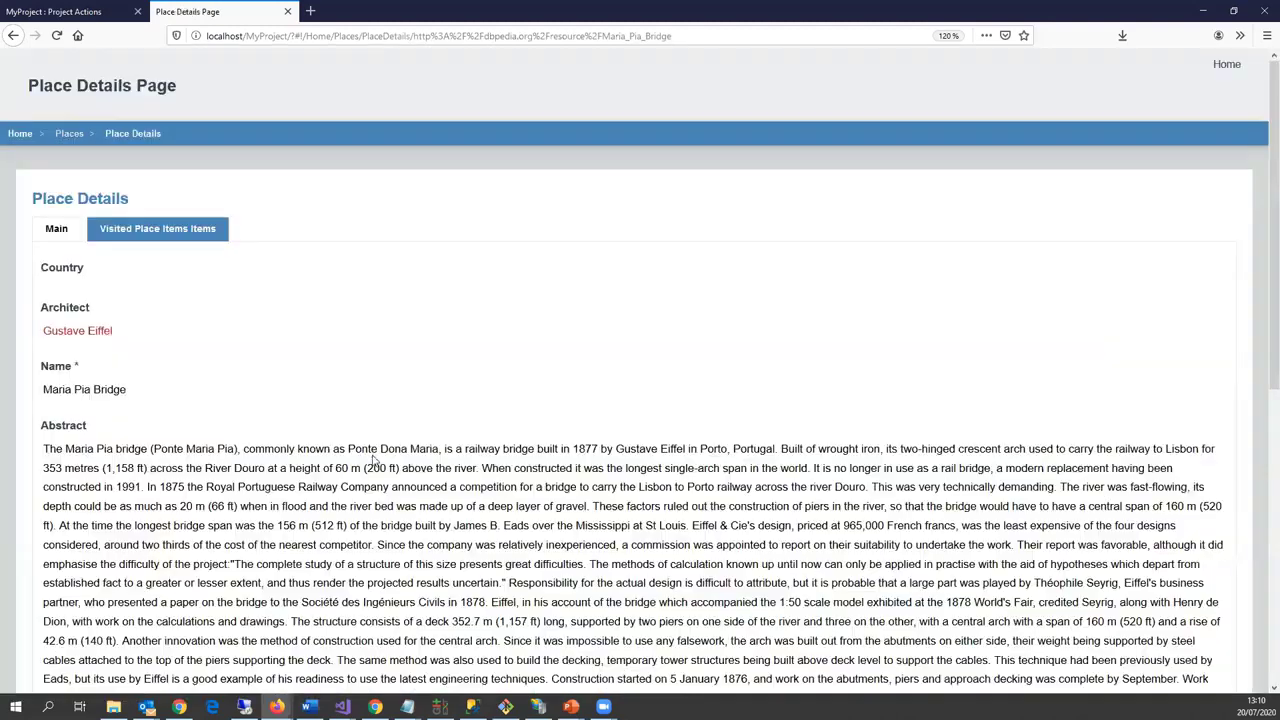
scroll(372, 465, "down", 5)
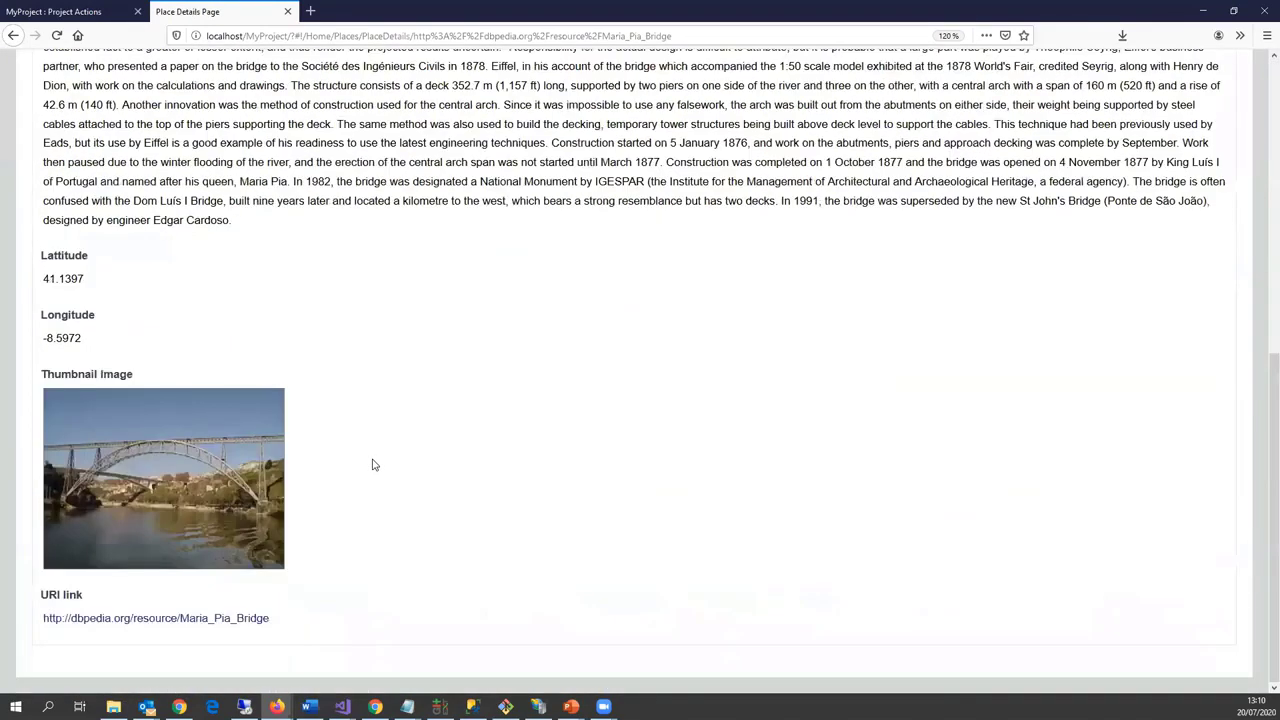
scroll(372, 465, "up", 1)
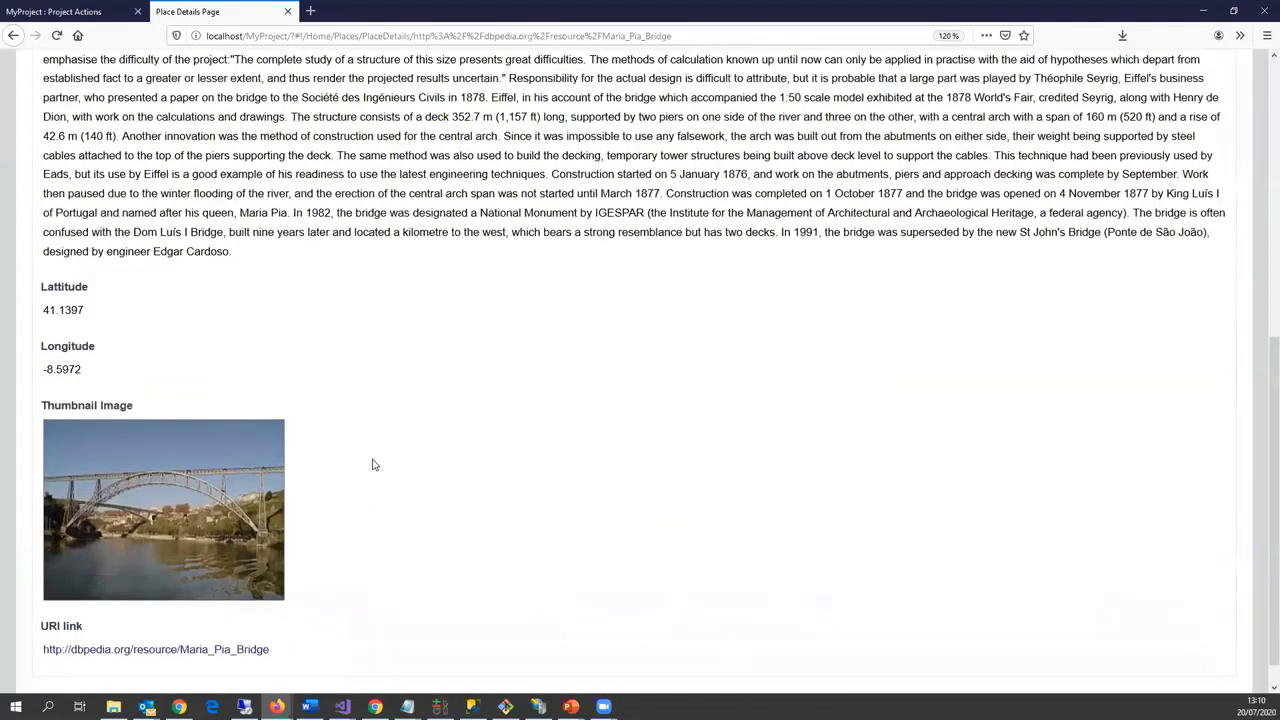
scroll(371, 458, "up", 10)
left_click(157, 228)
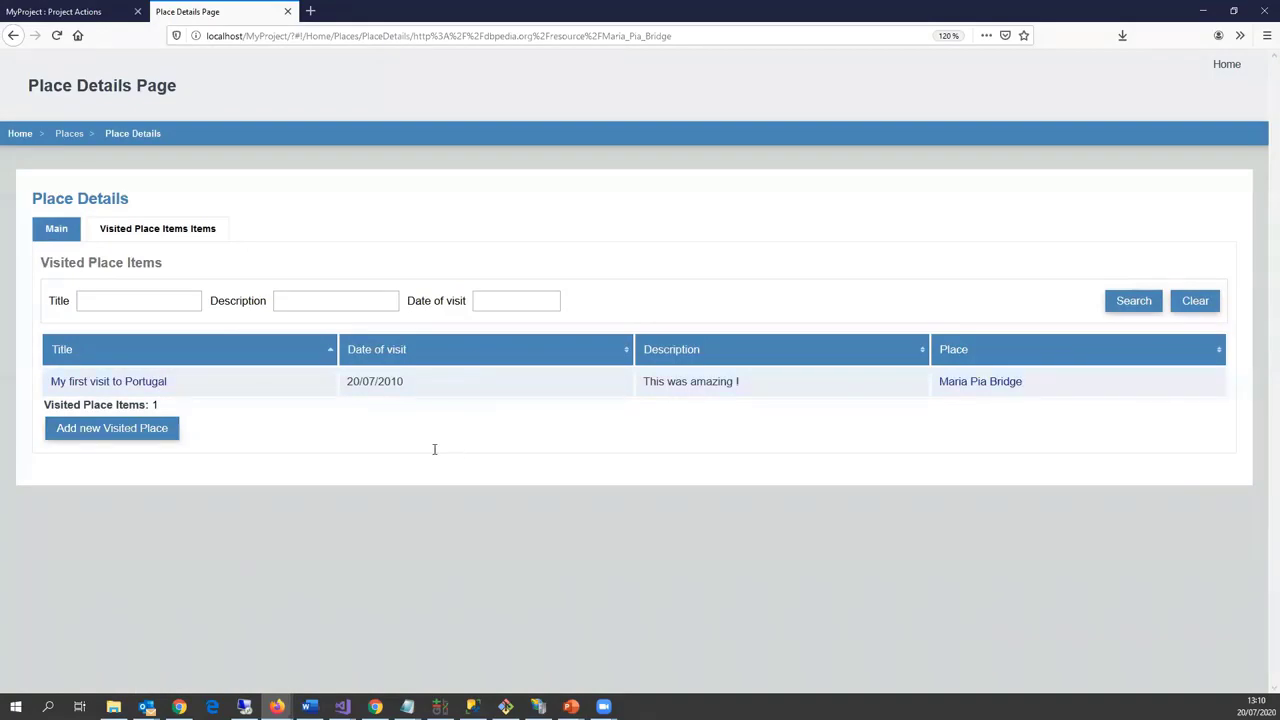
left_click(57, 230)
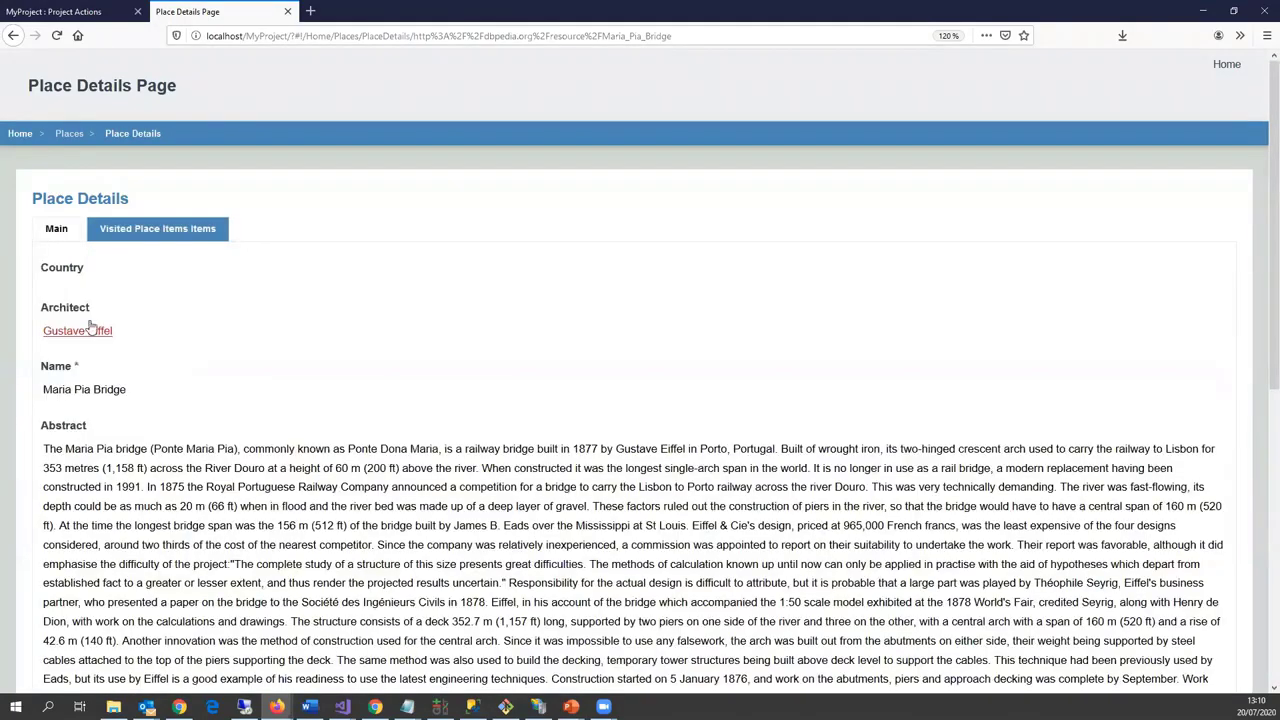
Step: Check the five places designed by architect Gustave Eiffel, then close the popup
left_click(75, 333)
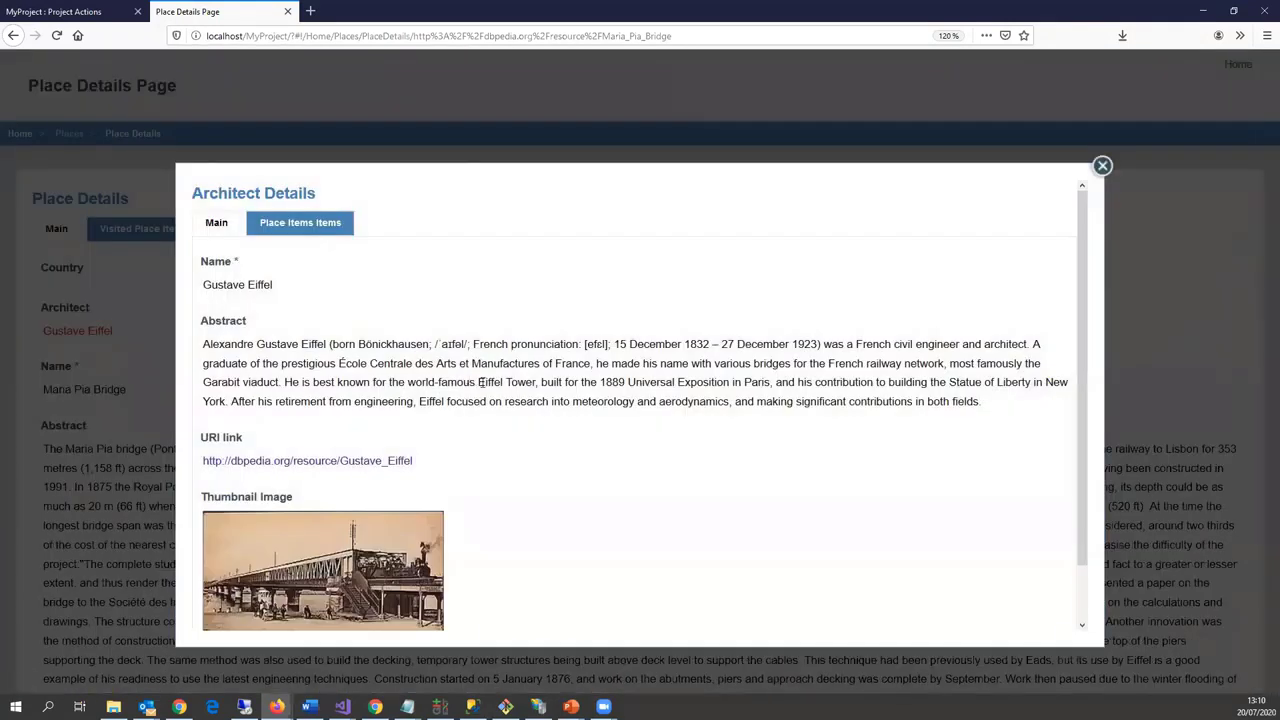
scroll(501, 415, "down", 2)
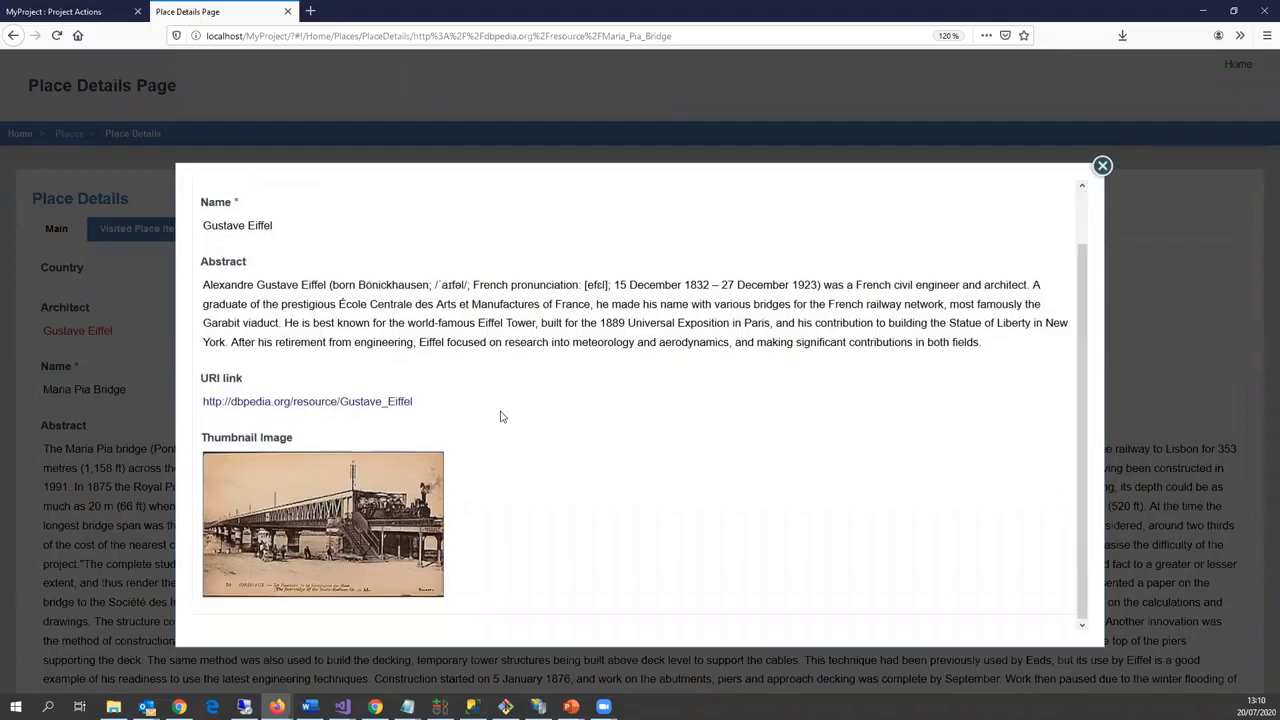
scroll(505, 425, "up", 2)
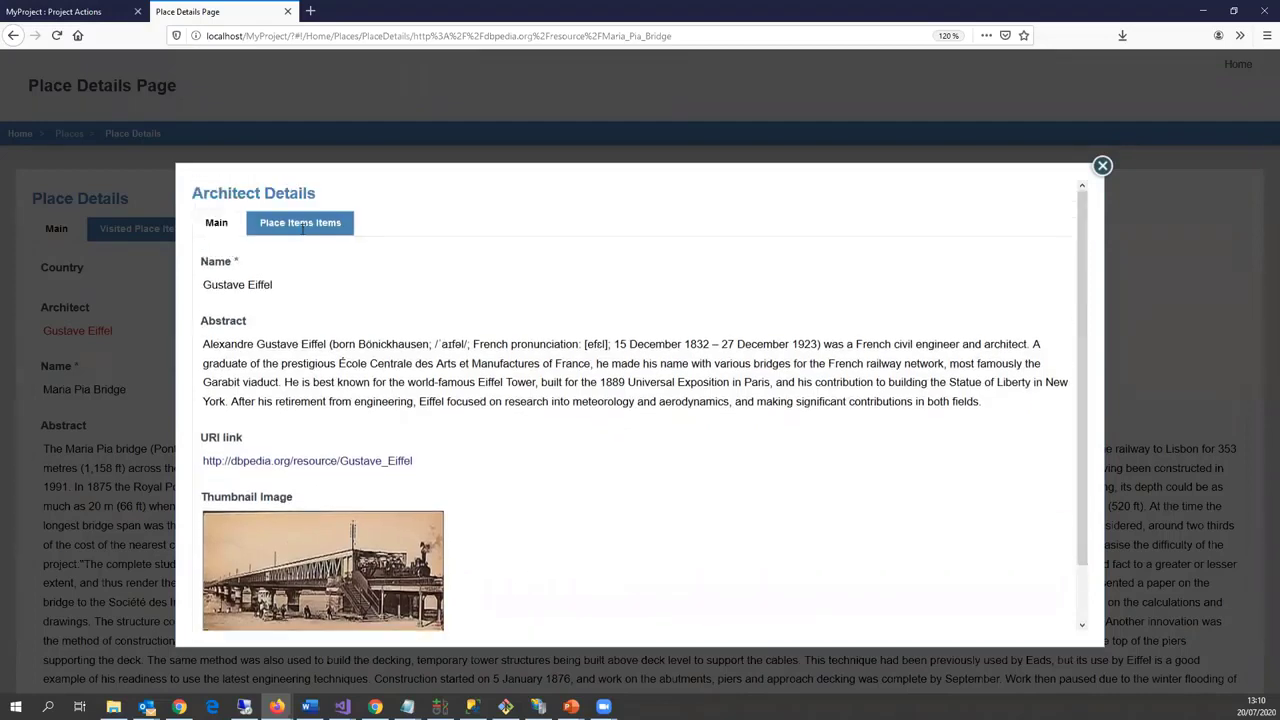
left_click(302, 228)
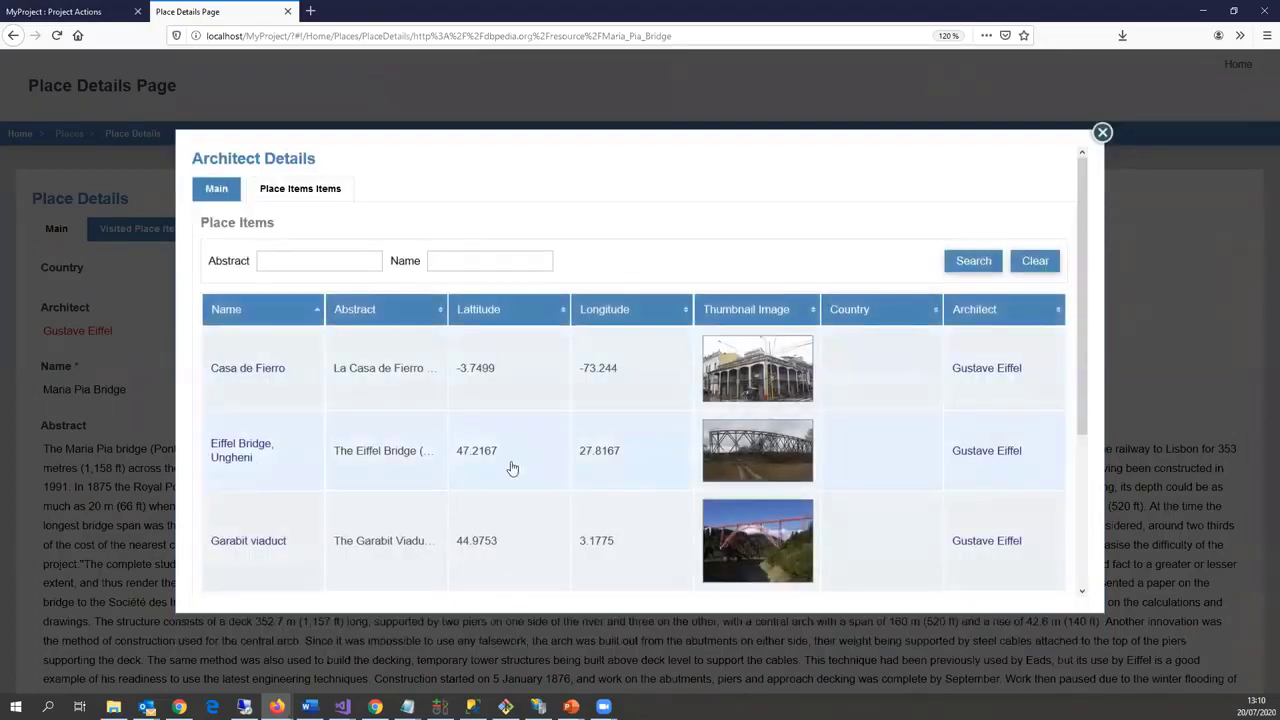
scroll(512, 468, "down", 5)
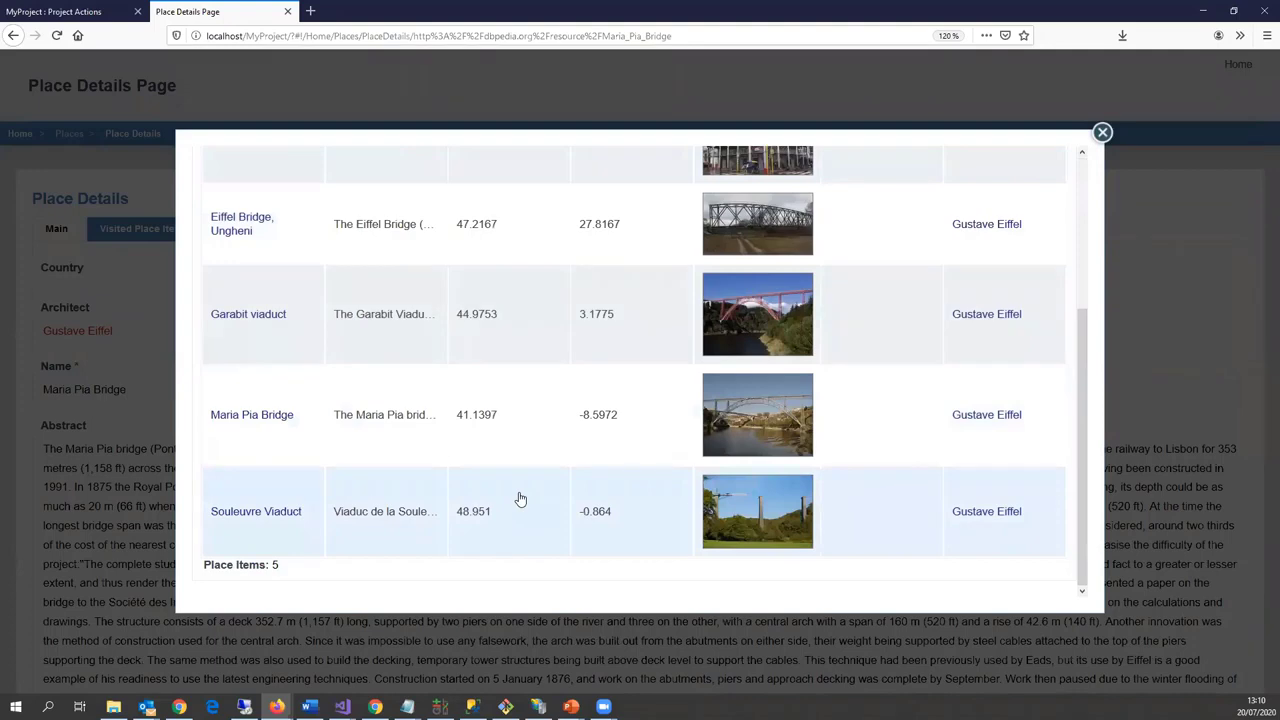
scroll(520, 498, "up", 3)
scroll(216, 362, "up", 2)
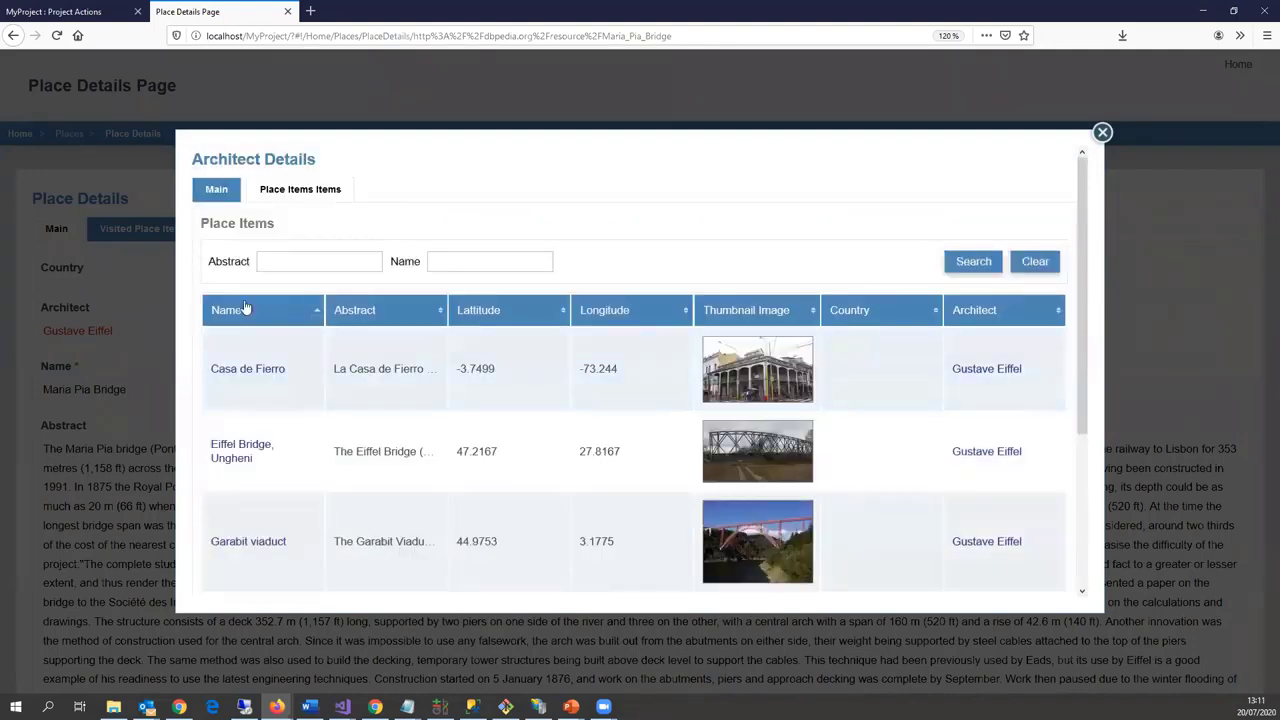
left_click(1101, 133)
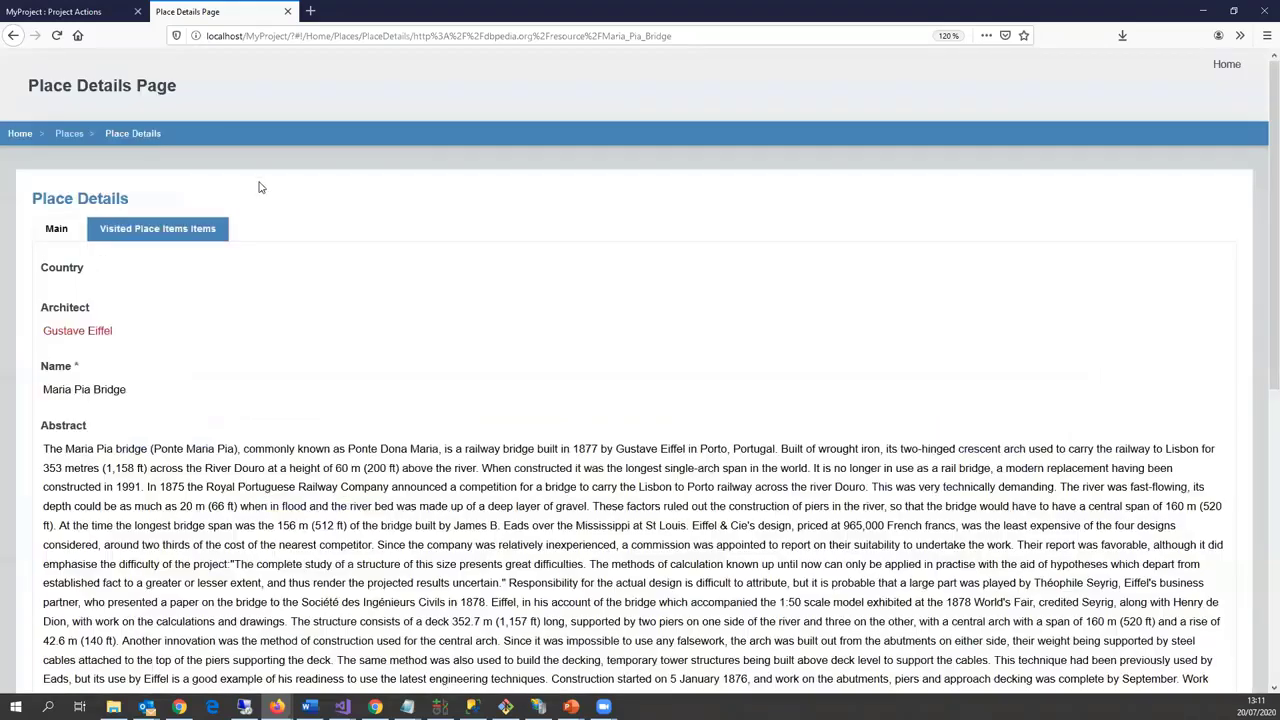
Step: Search the Architects list for 'sauvestre' and open Stephen Sauvestre's details
left_click(1240, 74)
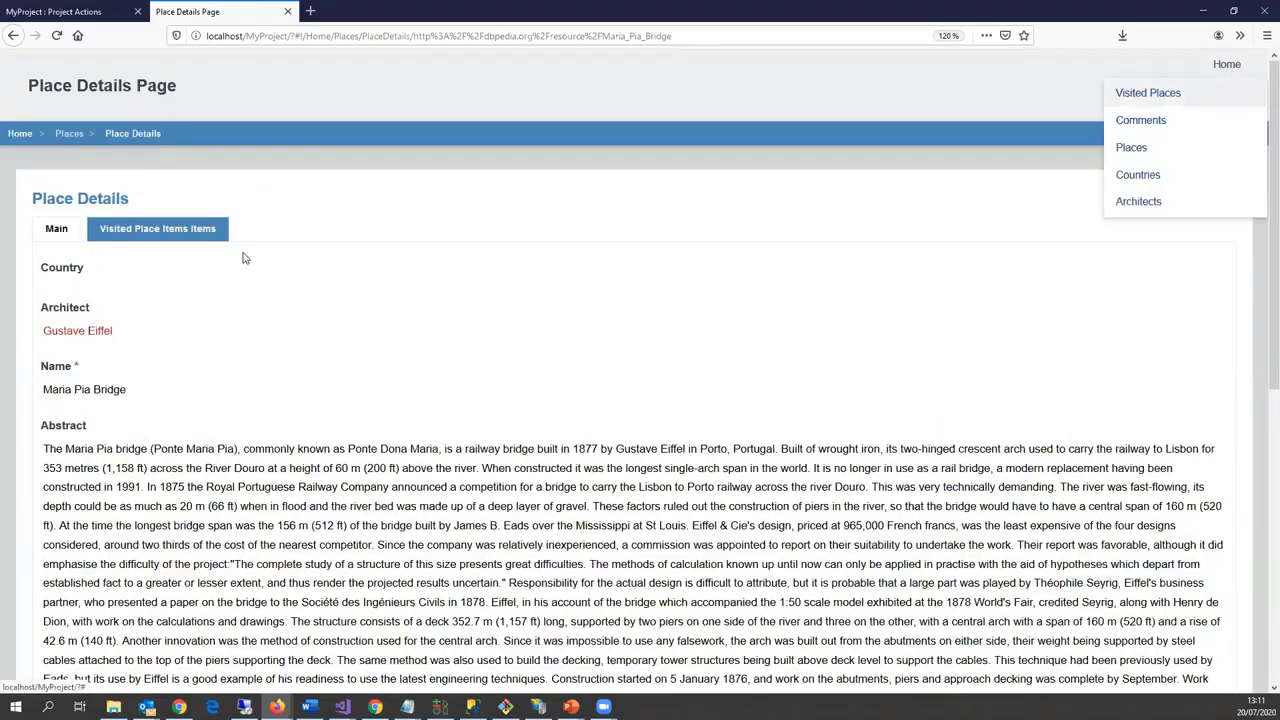
left_click(1140, 202)
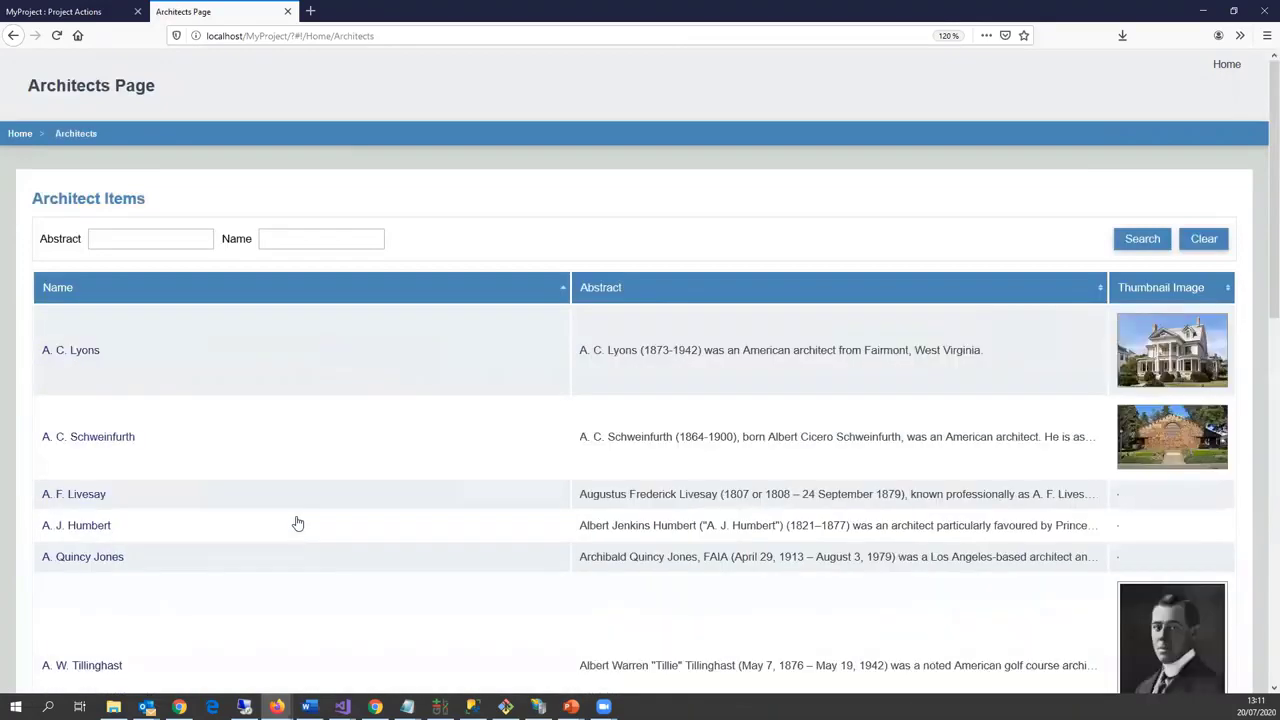
scroll(480, 528, "down", 5)
scroll(194, 329, "up", 5)
left_click(343, 242)
type("sauvestre")
left_click(1140, 240)
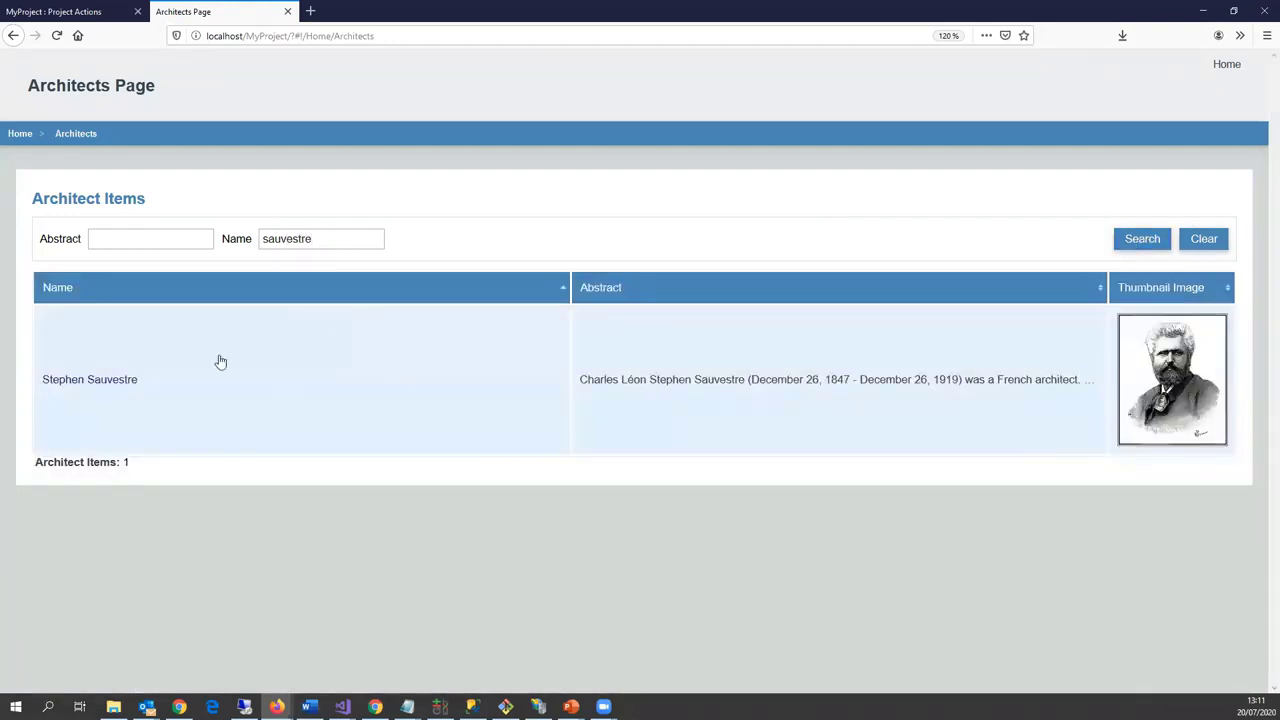
left_click(92, 384)
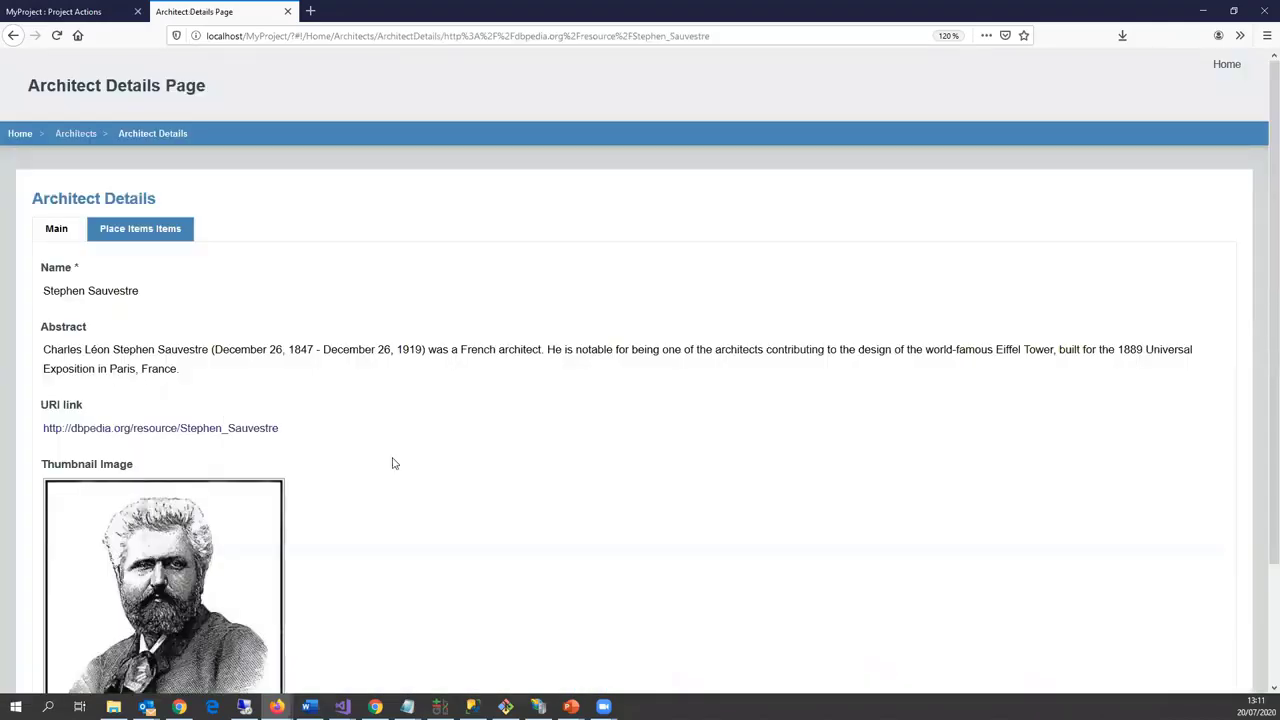
scroll(393, 460, "down", 2)
scroll(397, 466, "up", 2)
left_click(177, 230)
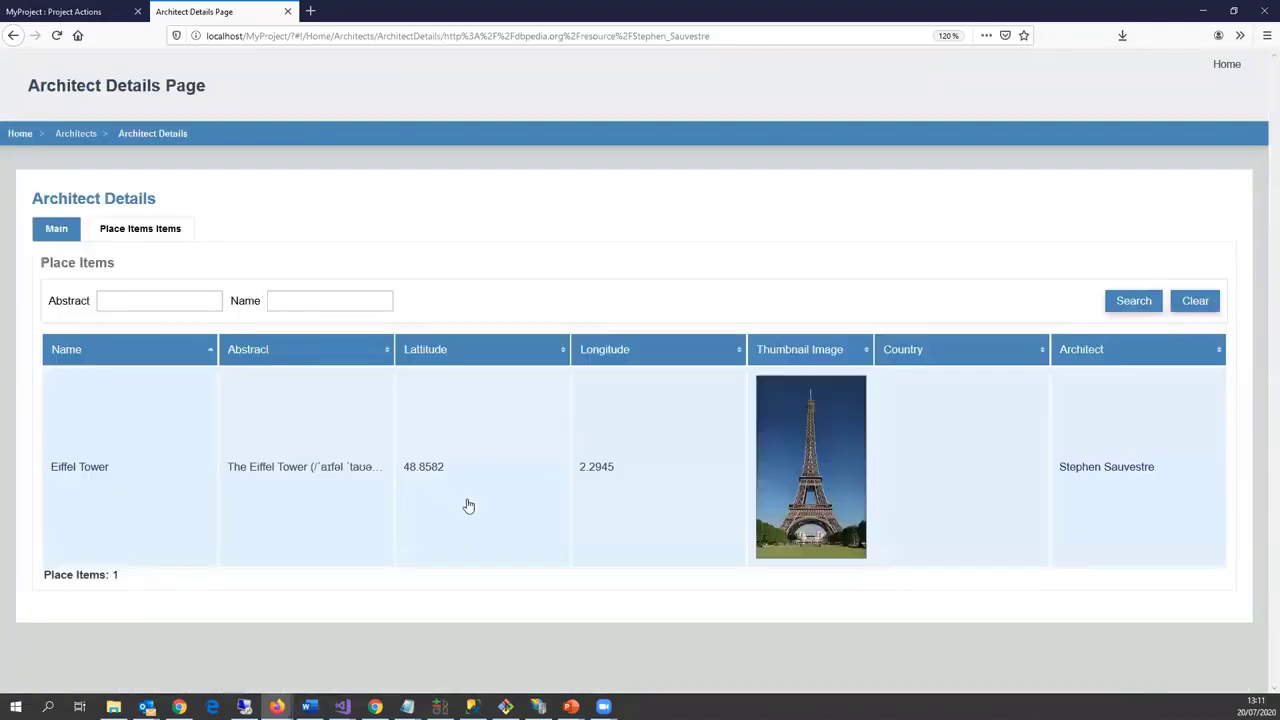
left_click(417, 534)
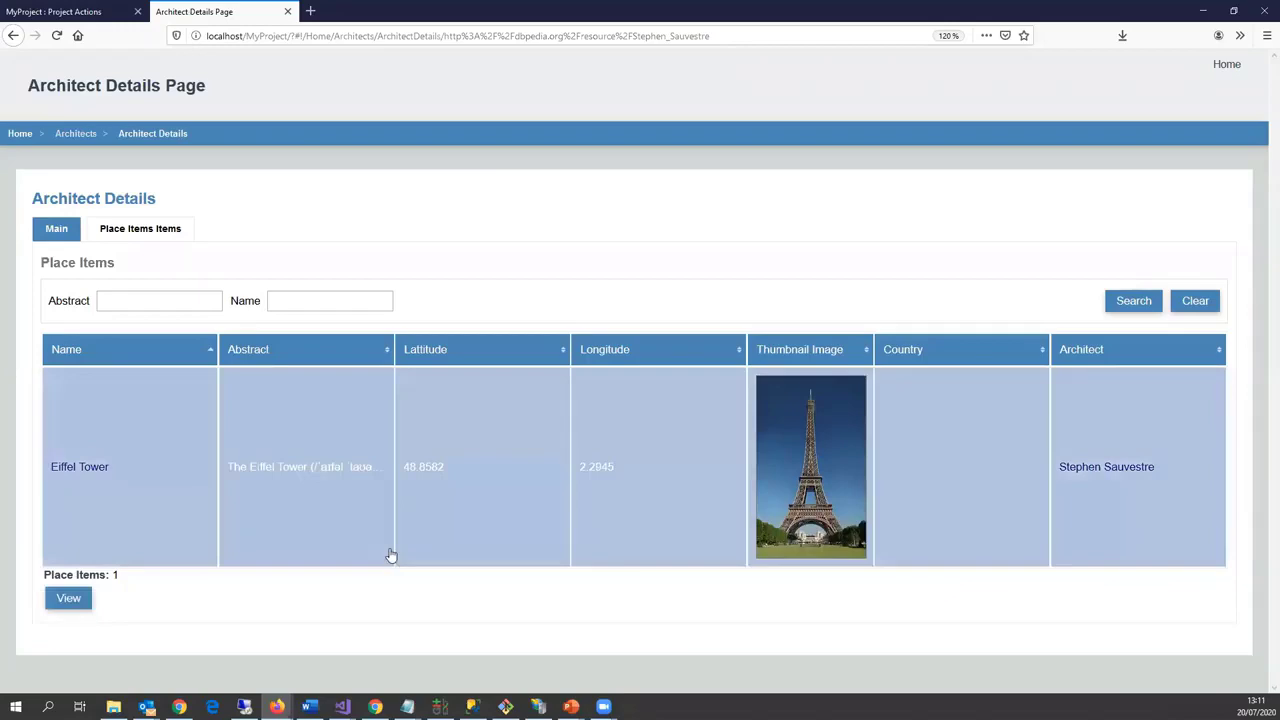
left_click(100, 472)
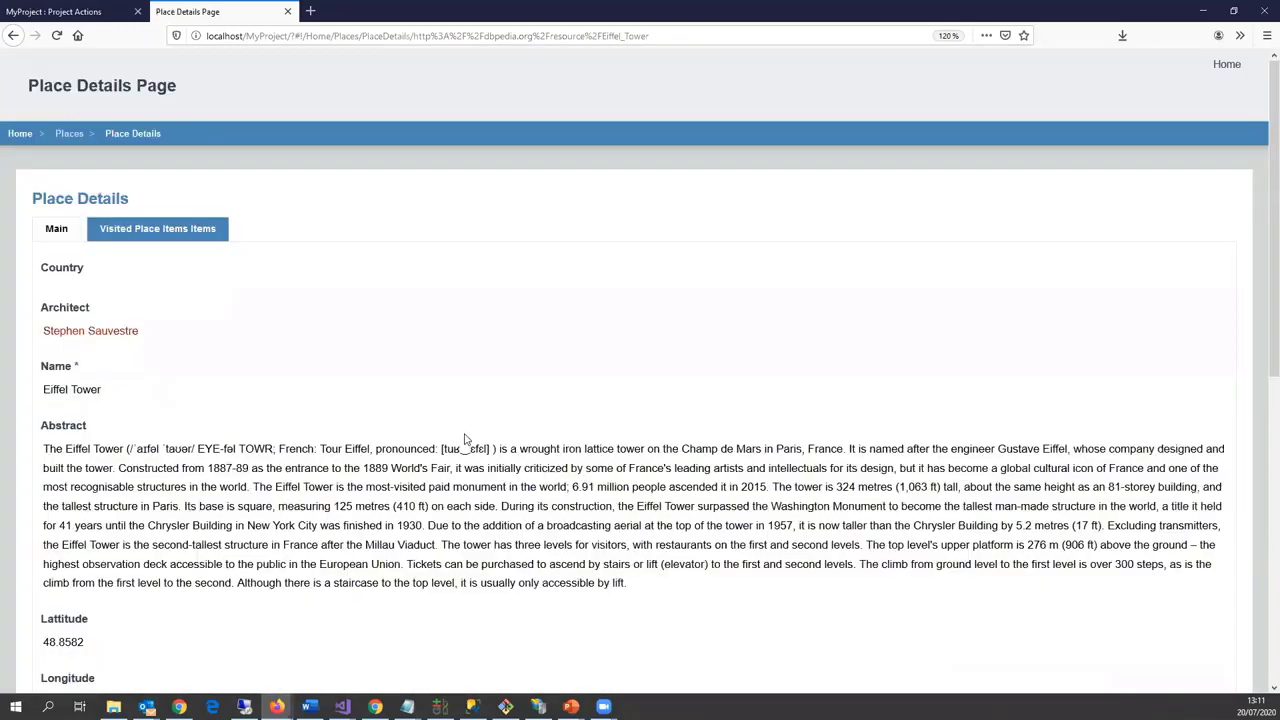
scroll(542, 430, "down", 3)
scroll(545, 440, "down", 2)
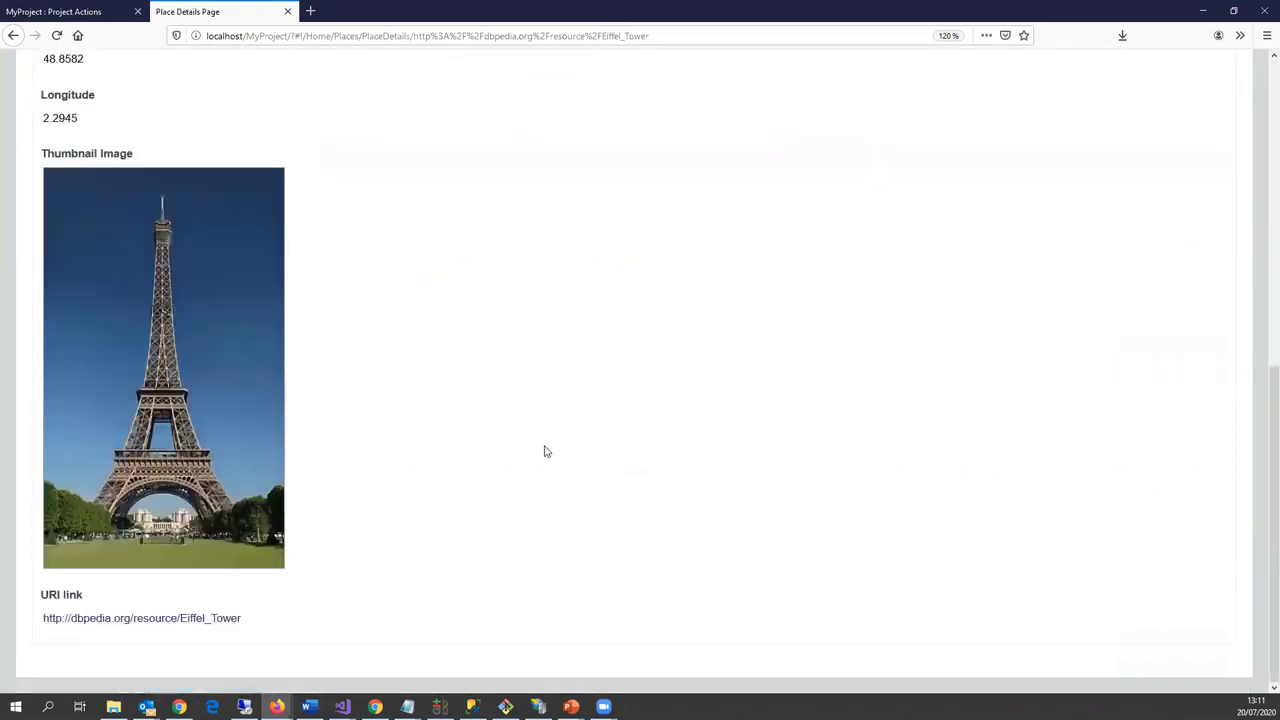
scroll(179, 207, "up", 1)
scroll(179, 207, "up", 5)
left_click(195, 232)
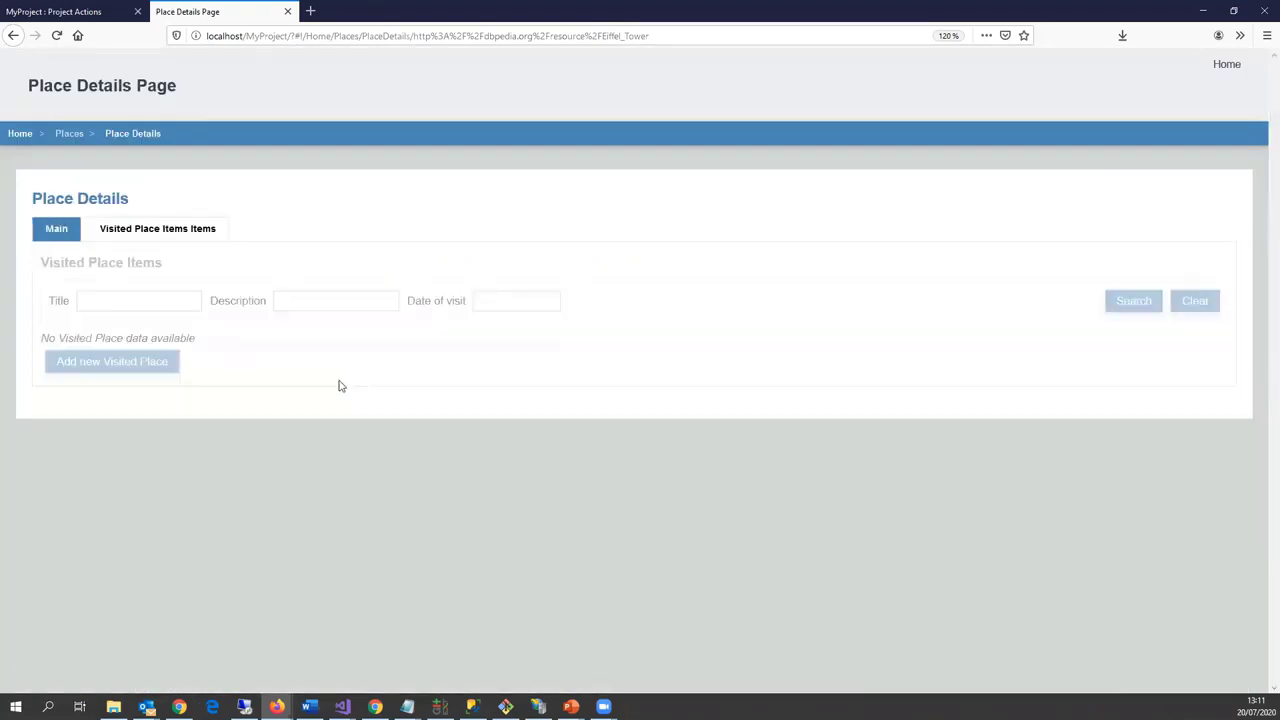
left_click(54, 236)
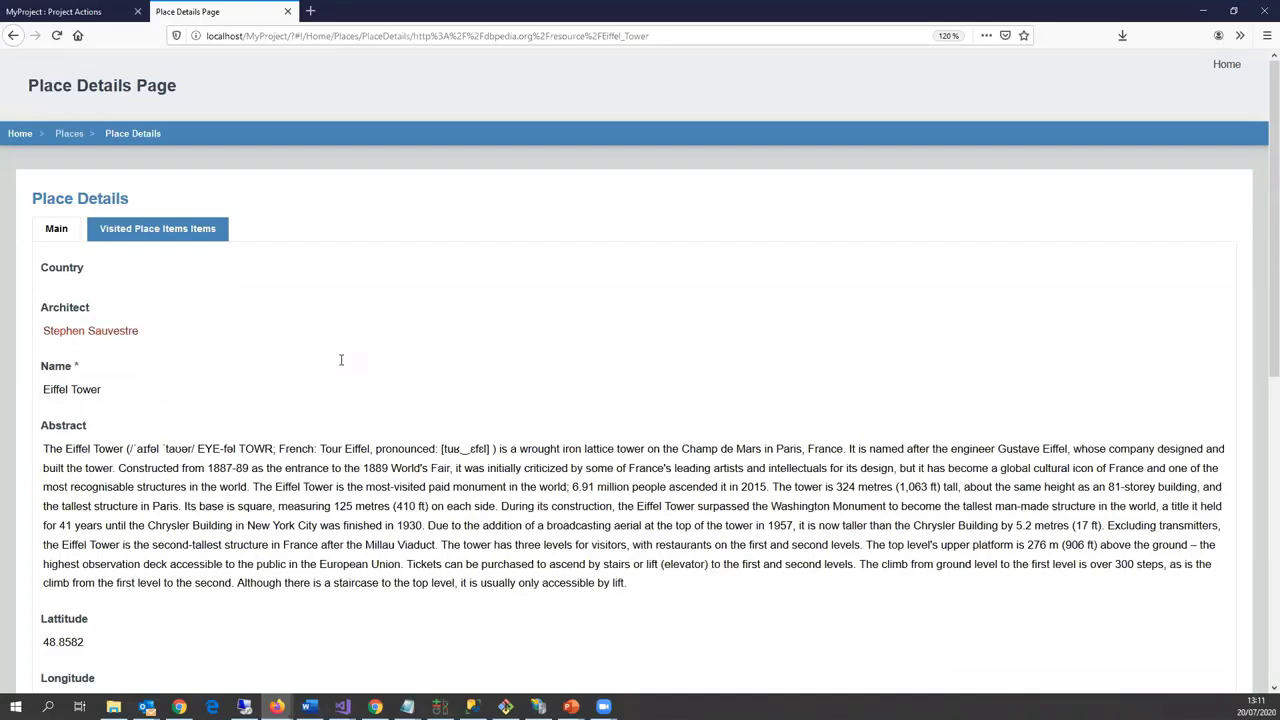
Step: Go to the Countries list and open Argentina's details
left_click(1240, 67)
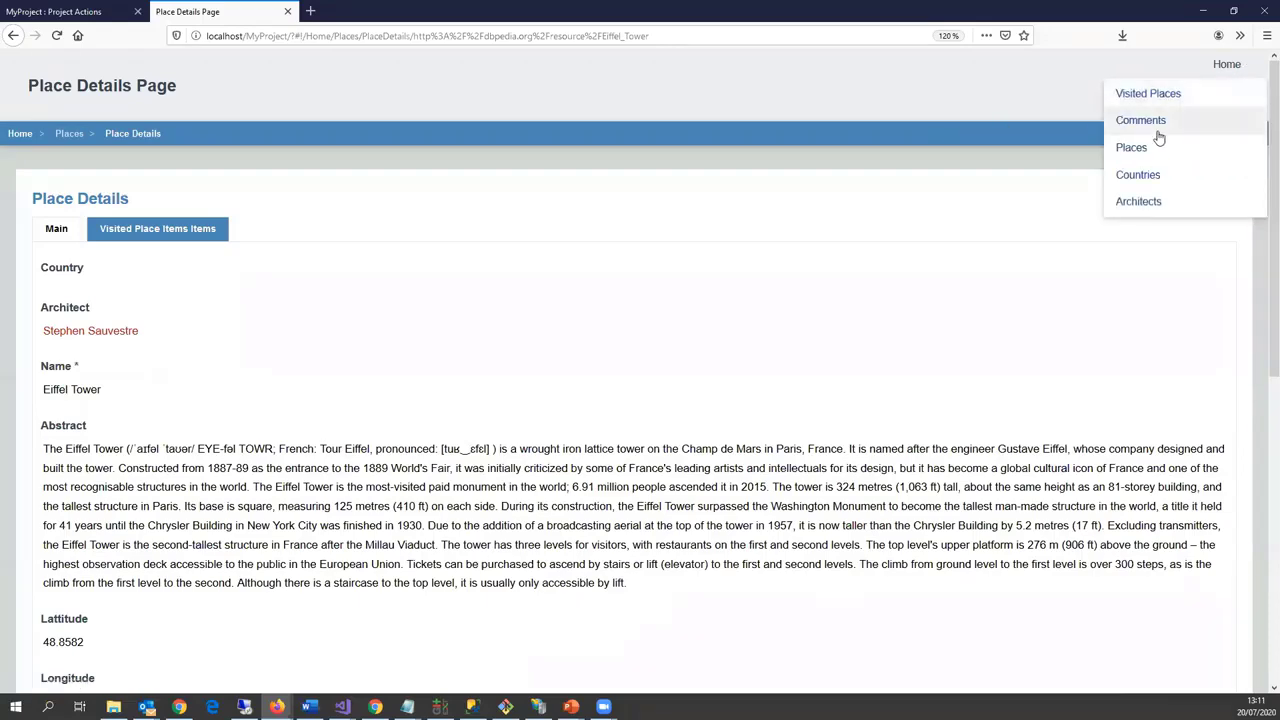
left_click(1140, 176)
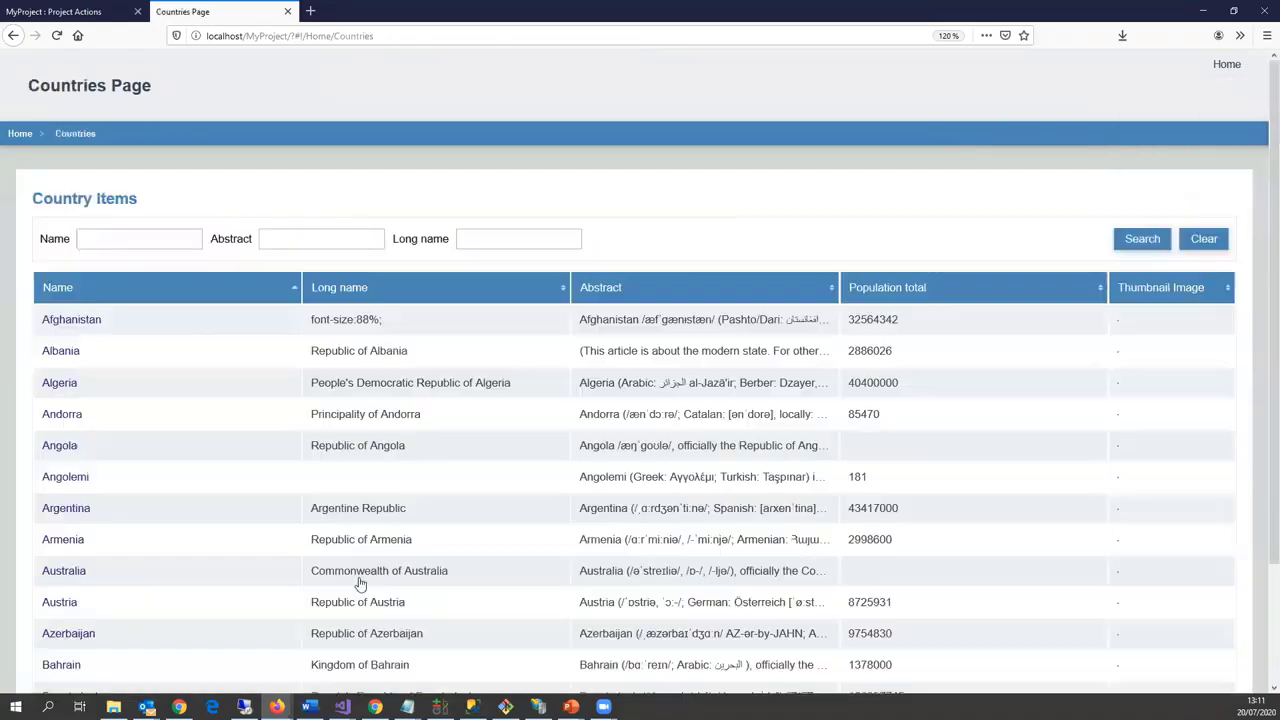
scroll(154, 540, "down", 3)
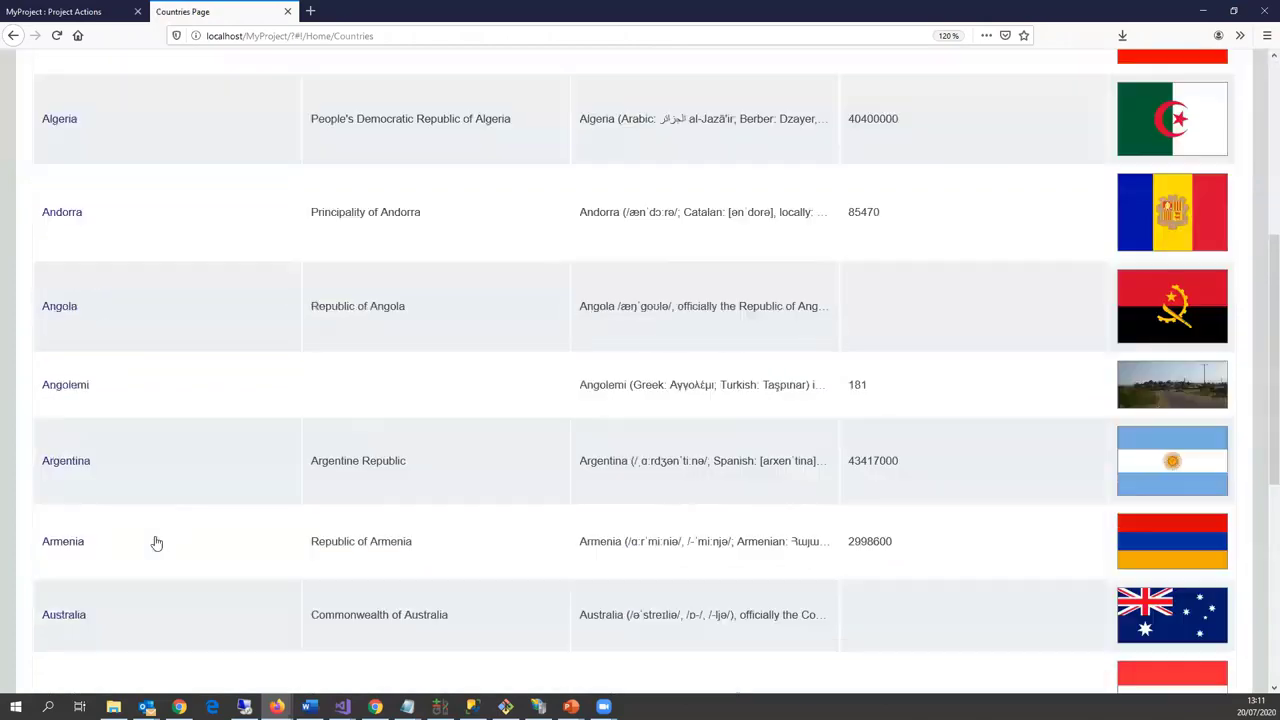
scroll(200, 523, "down", 3)
scroll(80, 302, "up", 3)
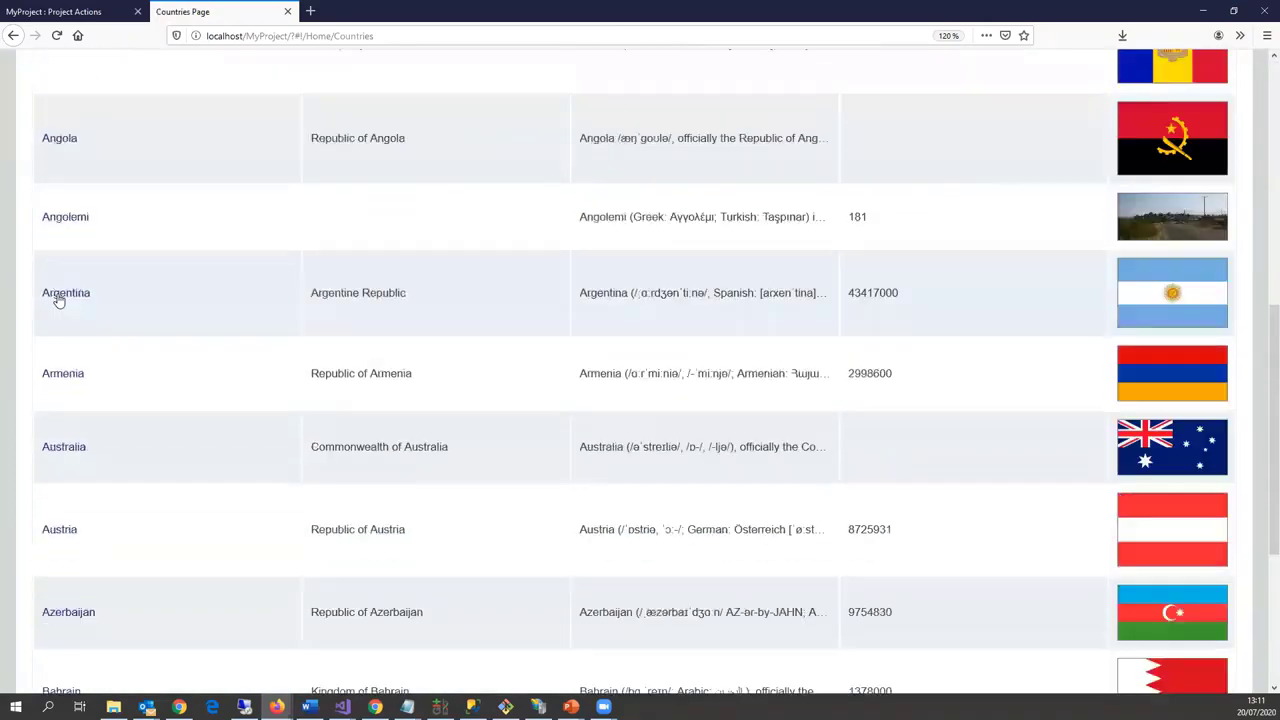
left_click(55, 295)
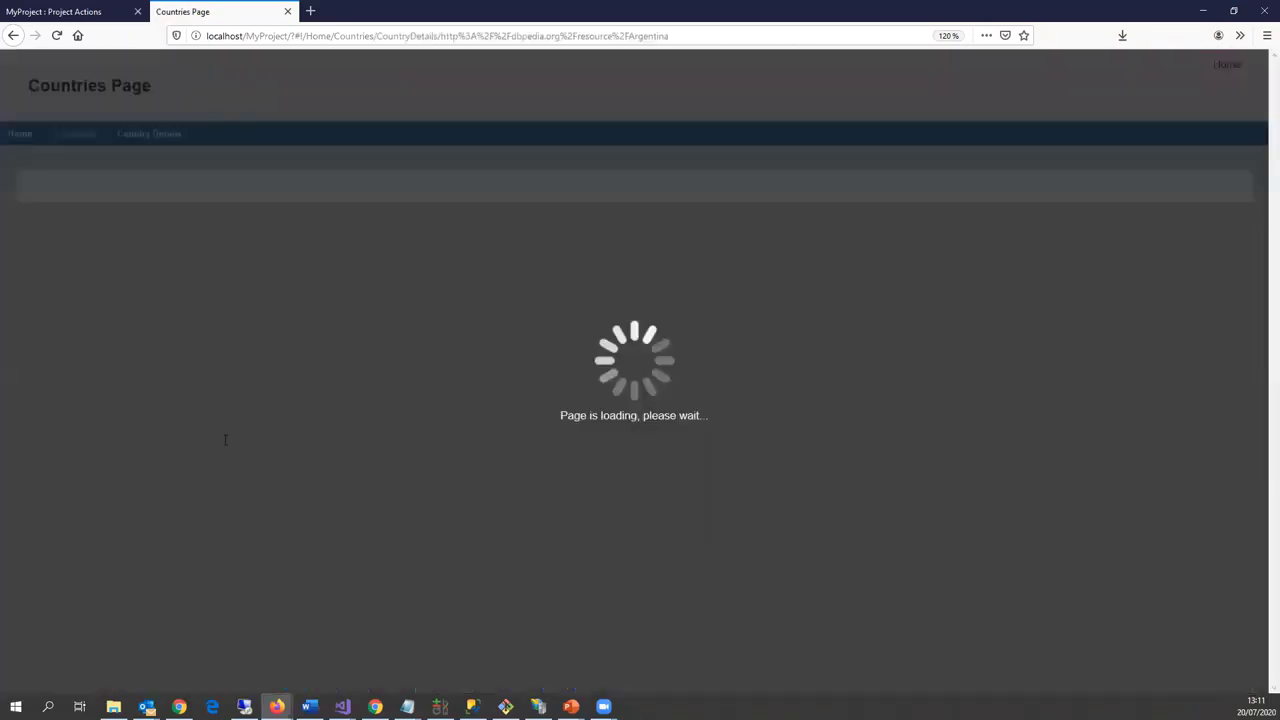
Step: Browse Argentina's places and open the Agua del Toro Dam details
scroll(364, 348, "down", 3)
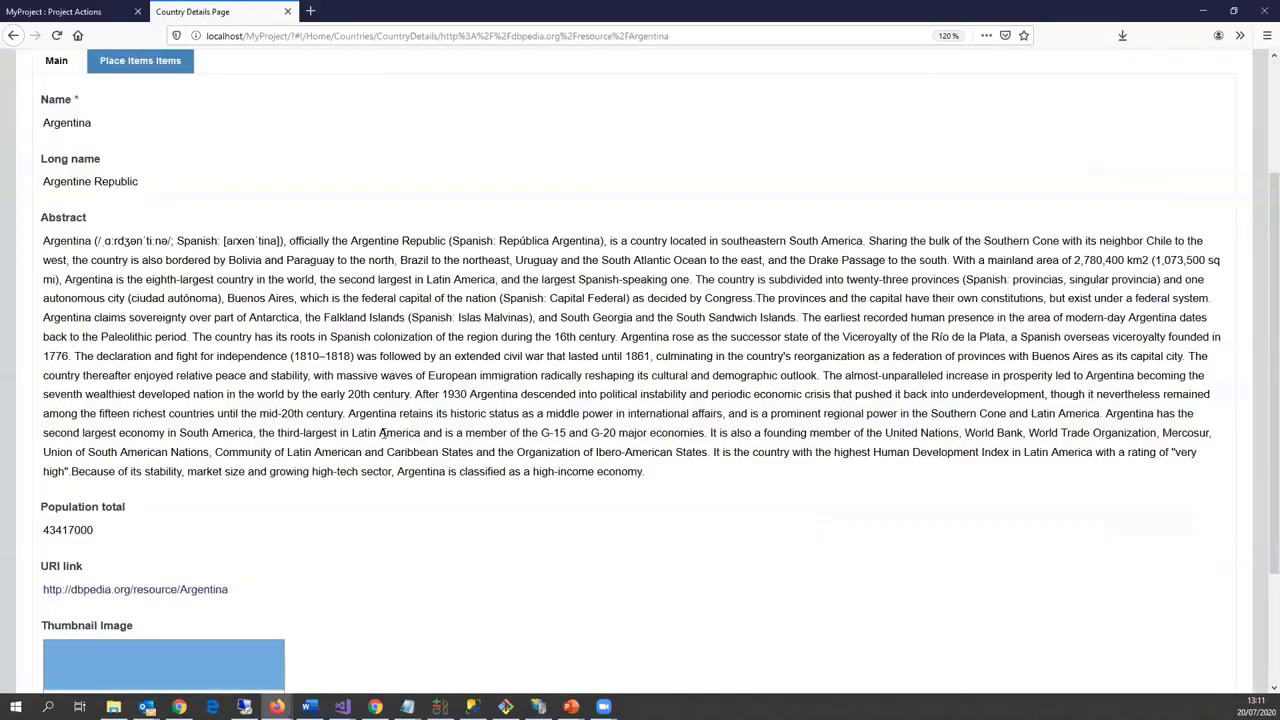
scroll(382, 451, "down", 3)
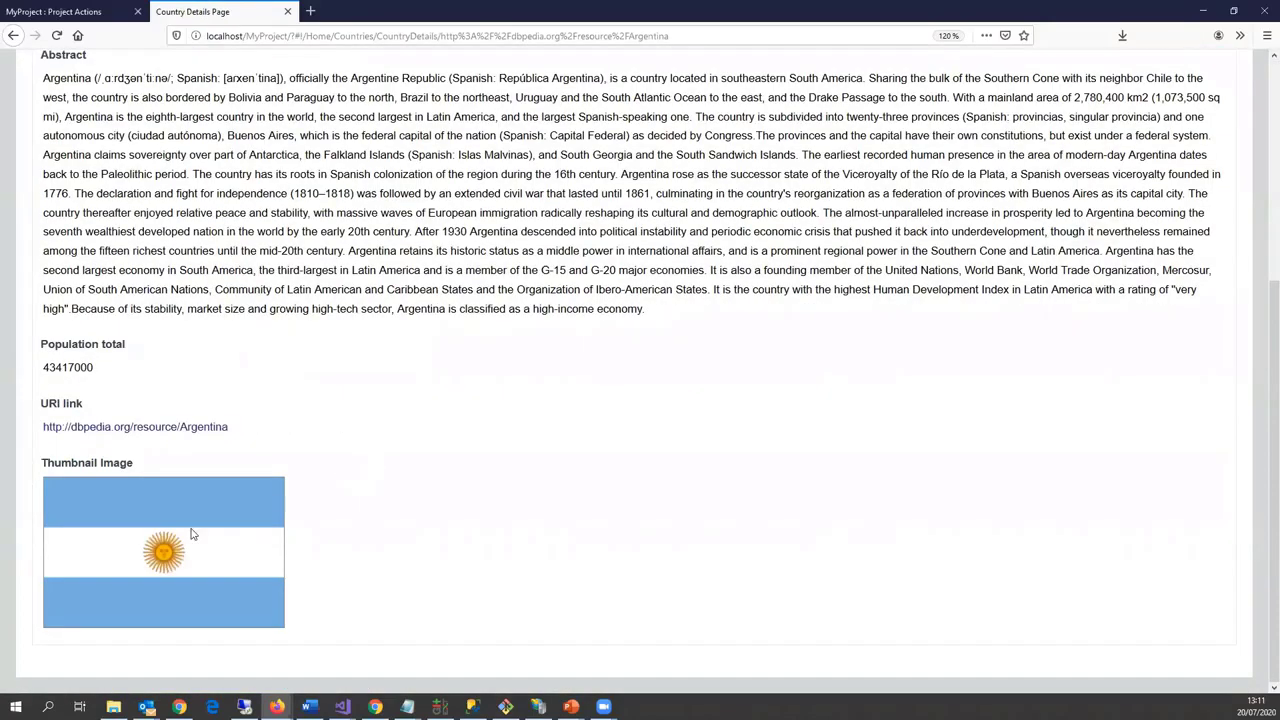
scroll(400, 402, "up", 6)
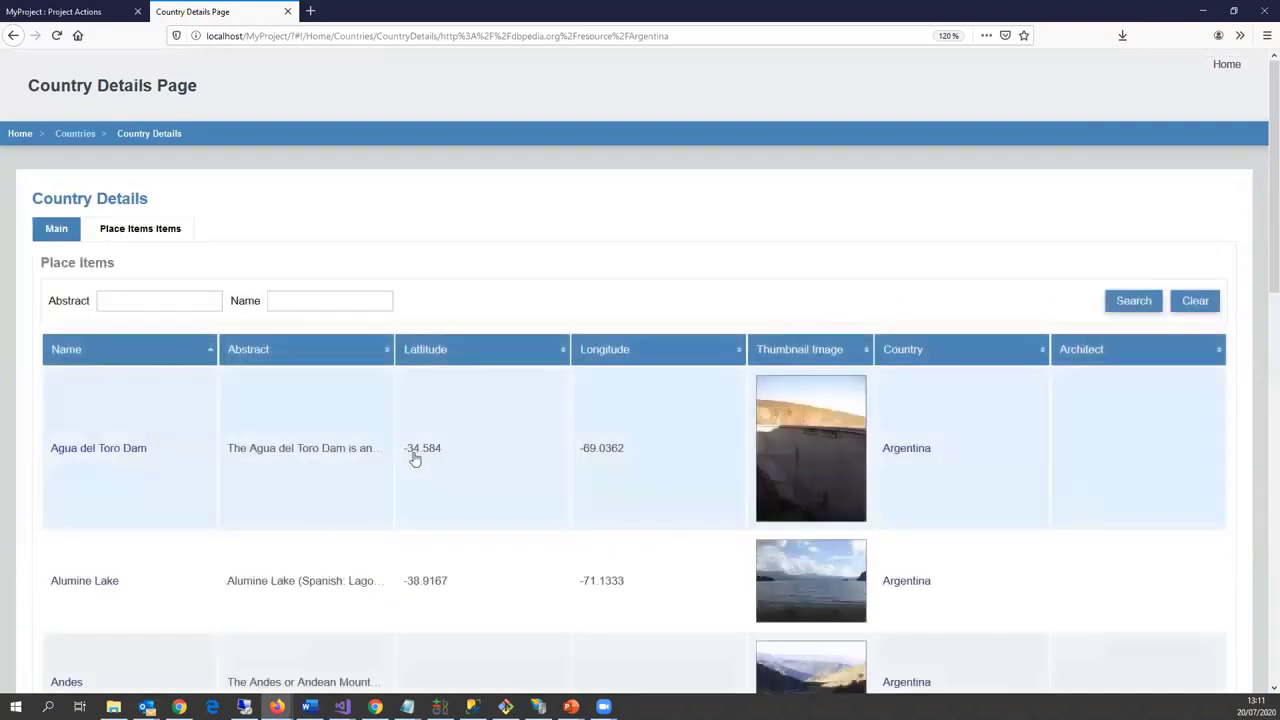
scroll(415, 455, "down", 3)
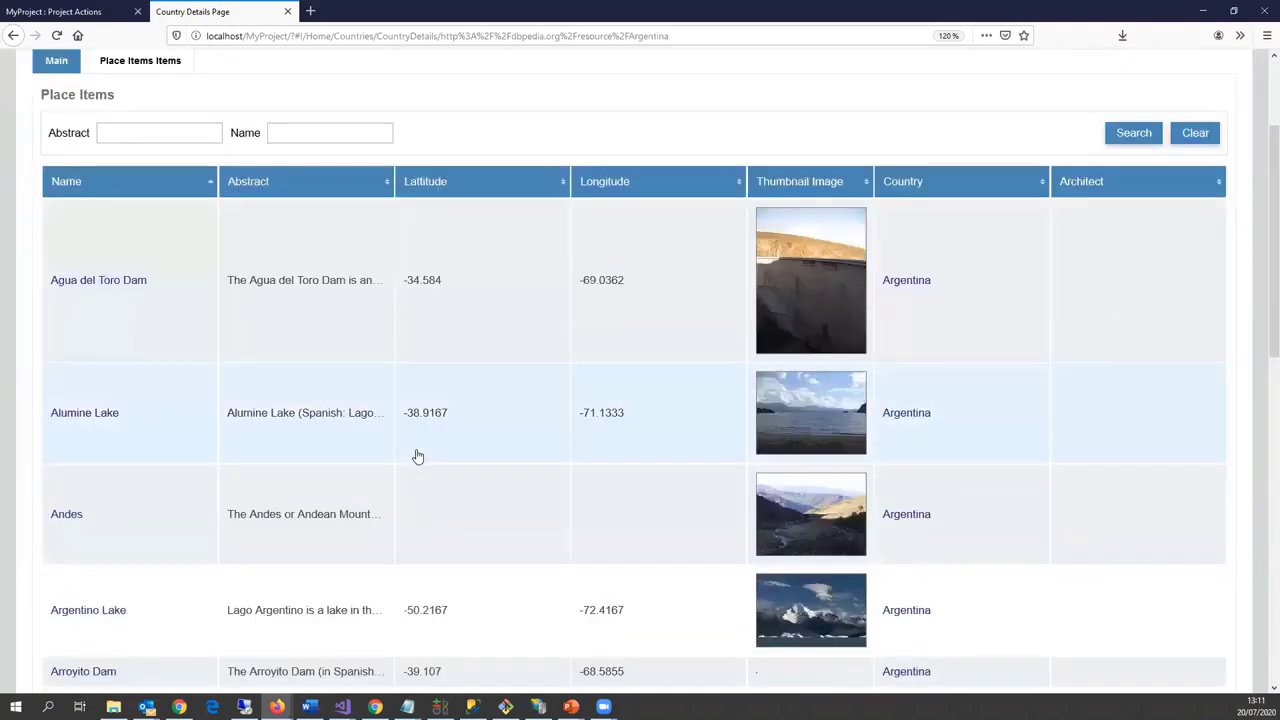
scroll(450, 511, "down", 2)
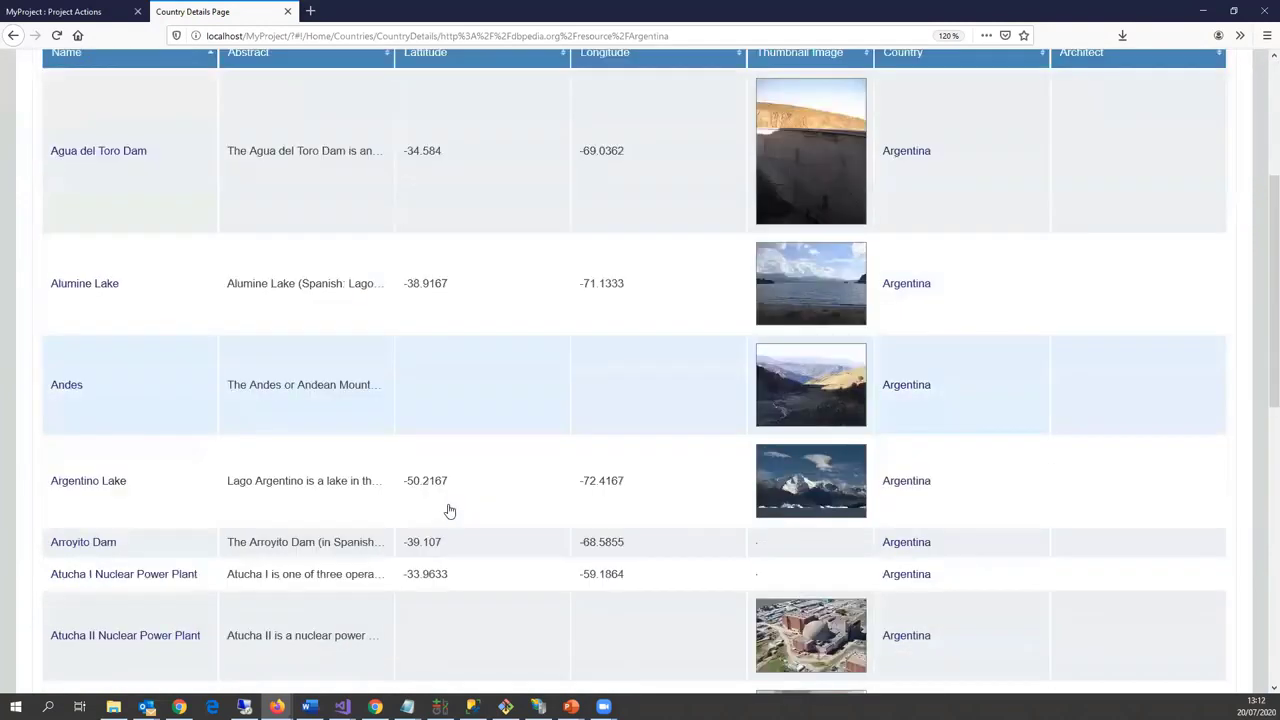
scroll(450, 511, "down", 7)
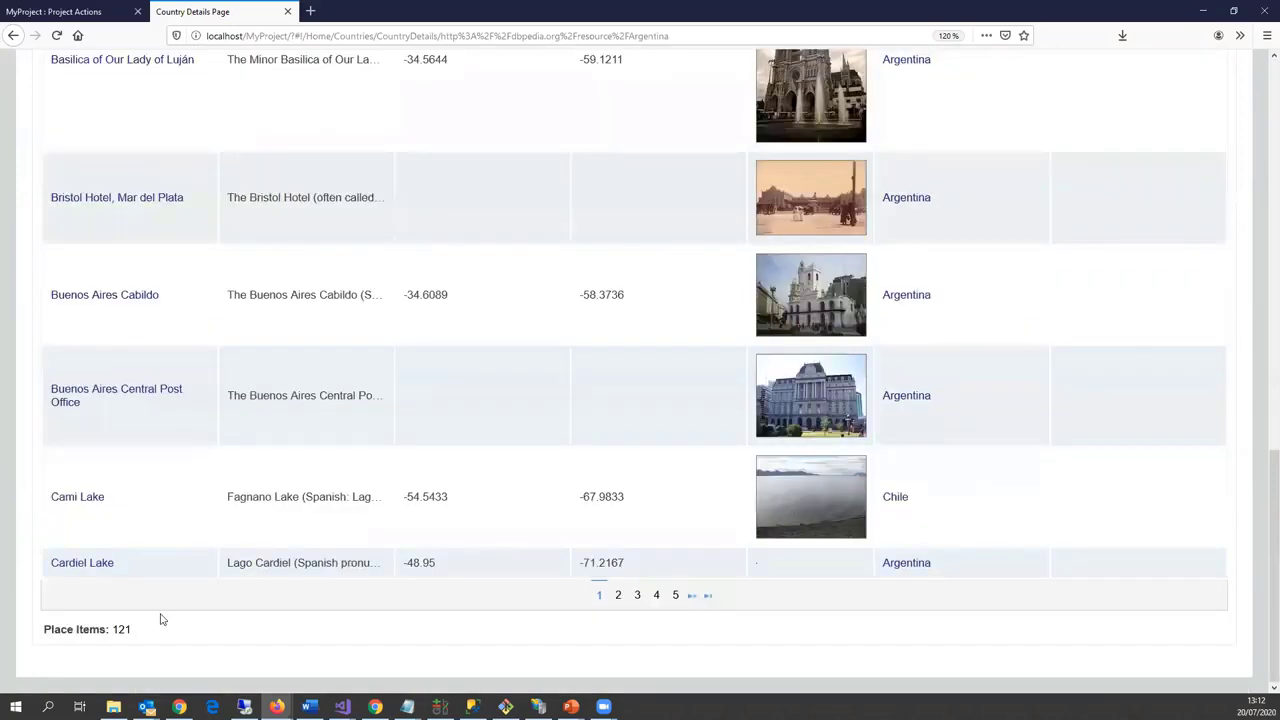
scroll(423, 449, "up", 12)
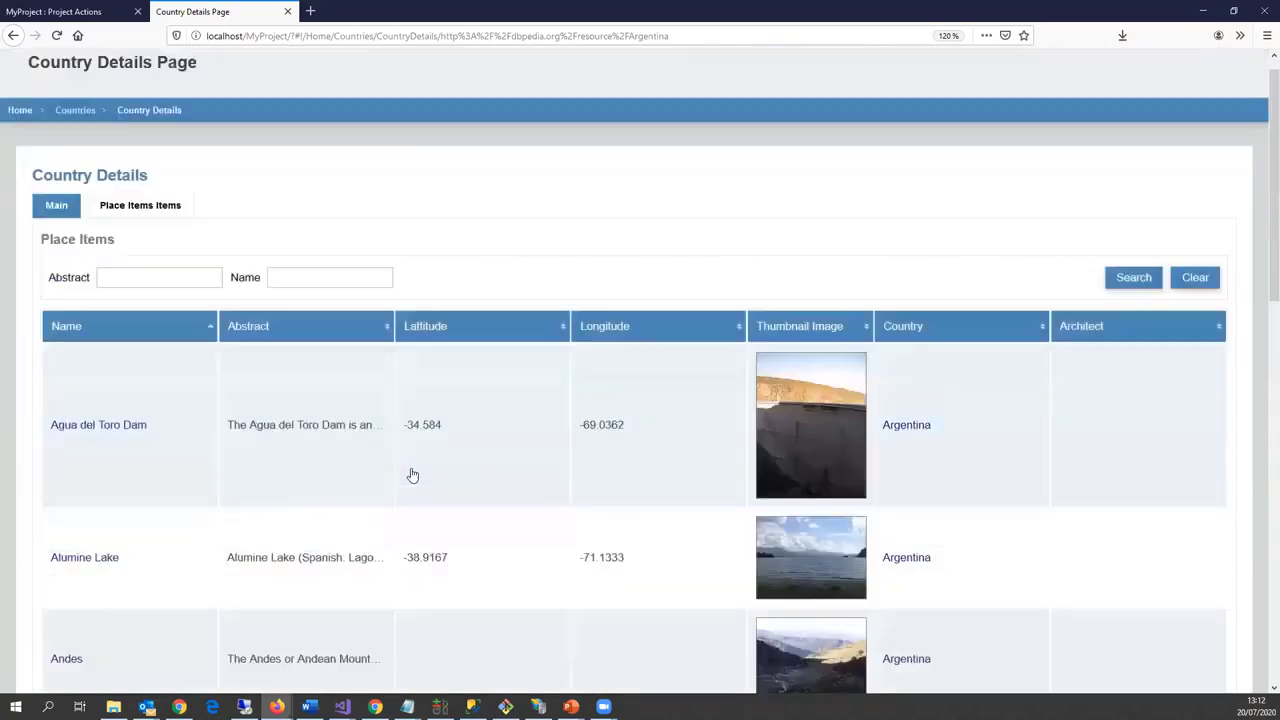
scroll(412, 475, "up", 1)
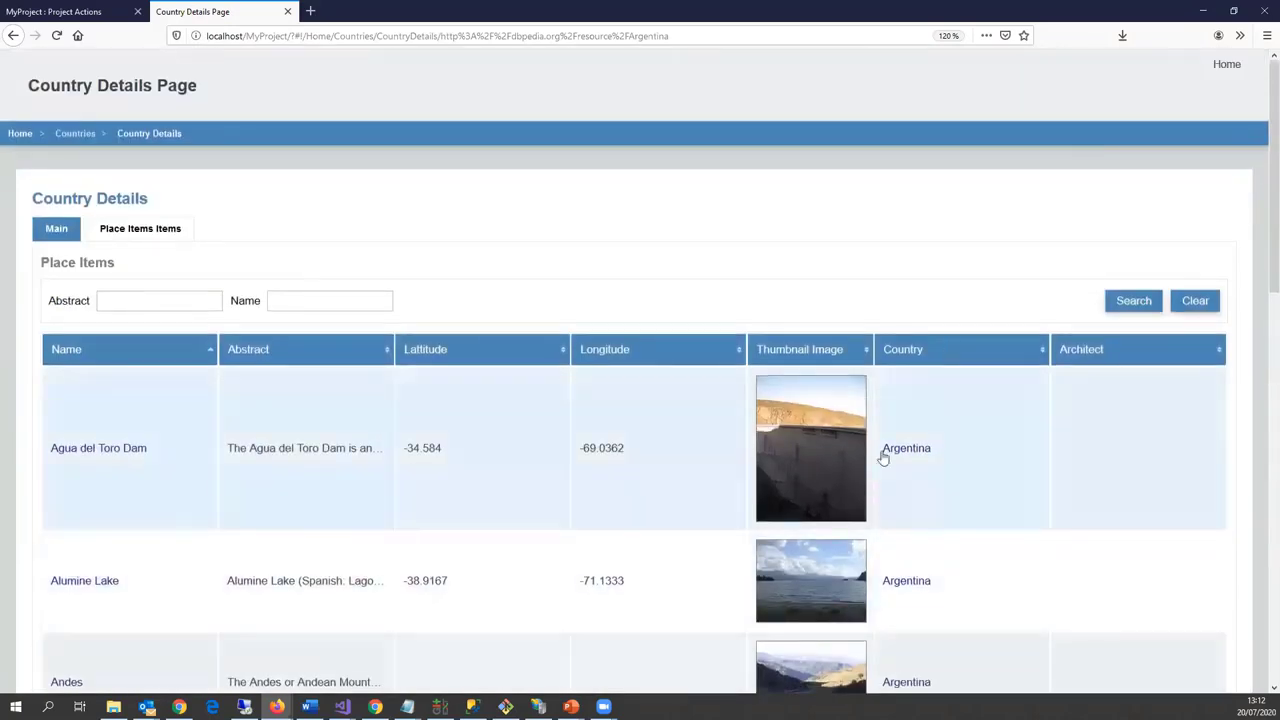
scroll(790, 490, "down", 3)
scroll(737, 480, "up", 3)
left_click(125, 455)
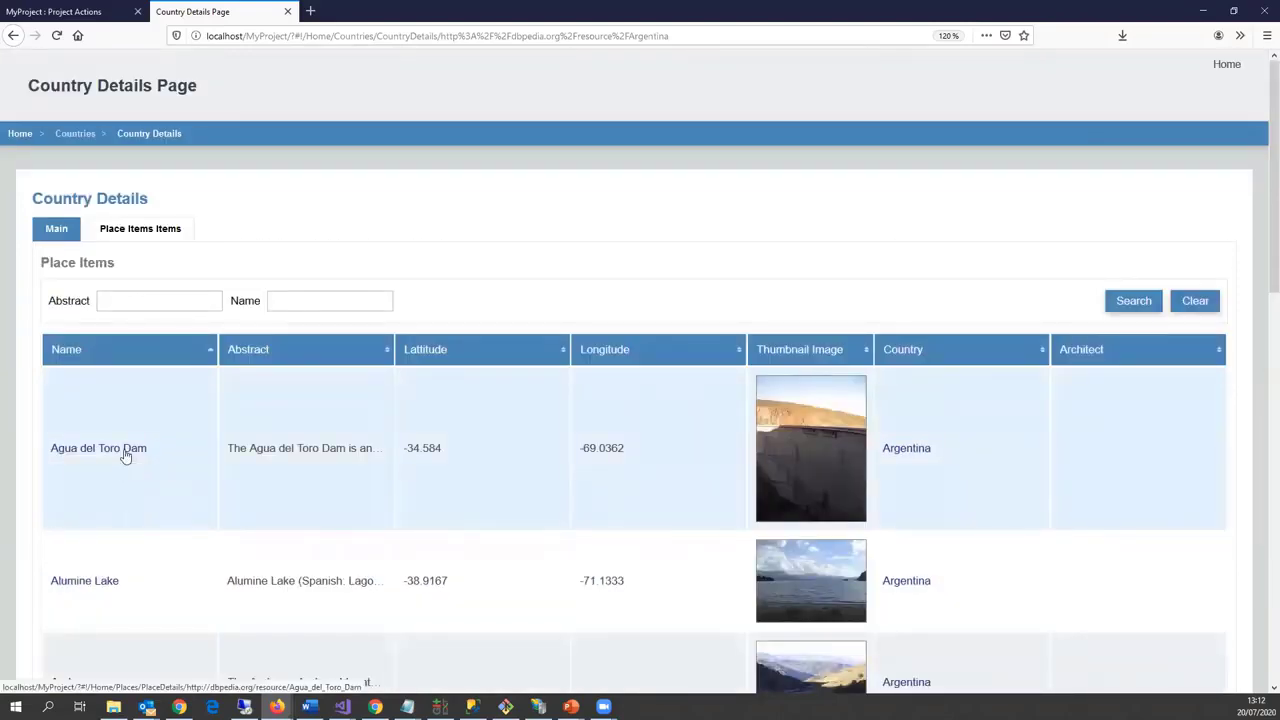
scroll(405, 512, "down", 4)
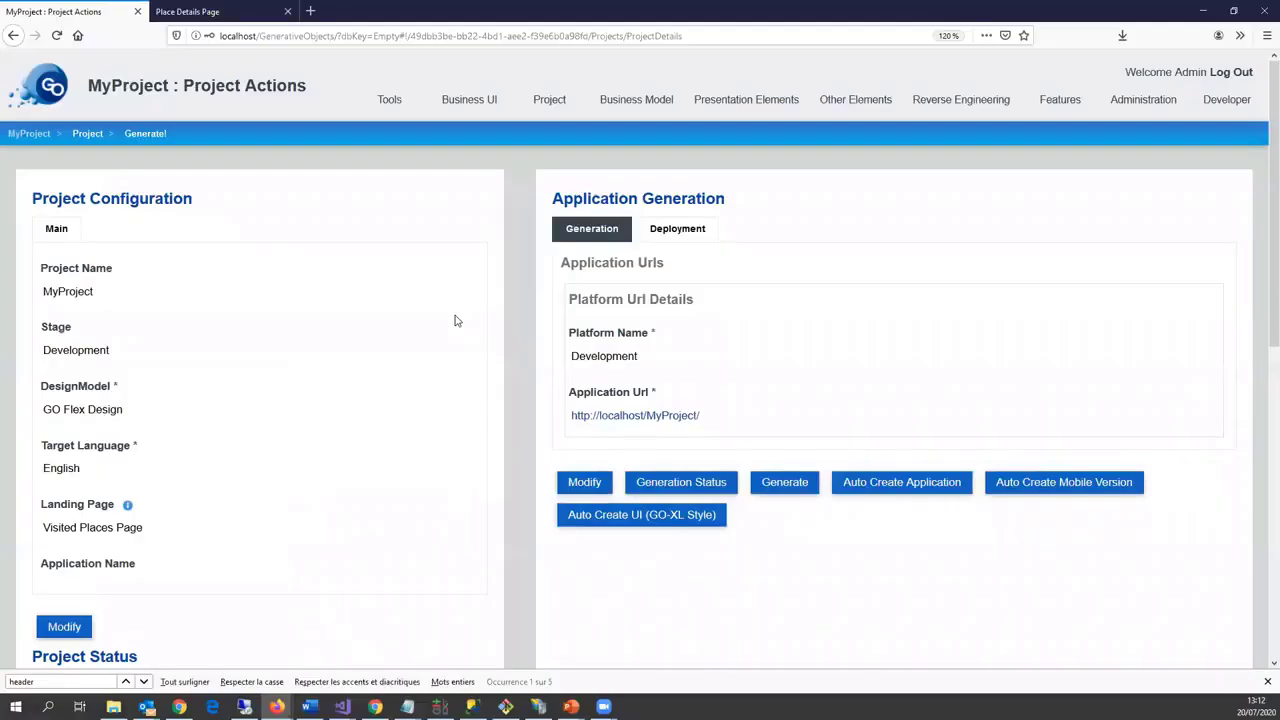
Step: Delete the Place grid's Lattitude and Longitude columns, keeping Name, Abstract, Thumbnail Image, Country, Architect
left_click(600, 230)
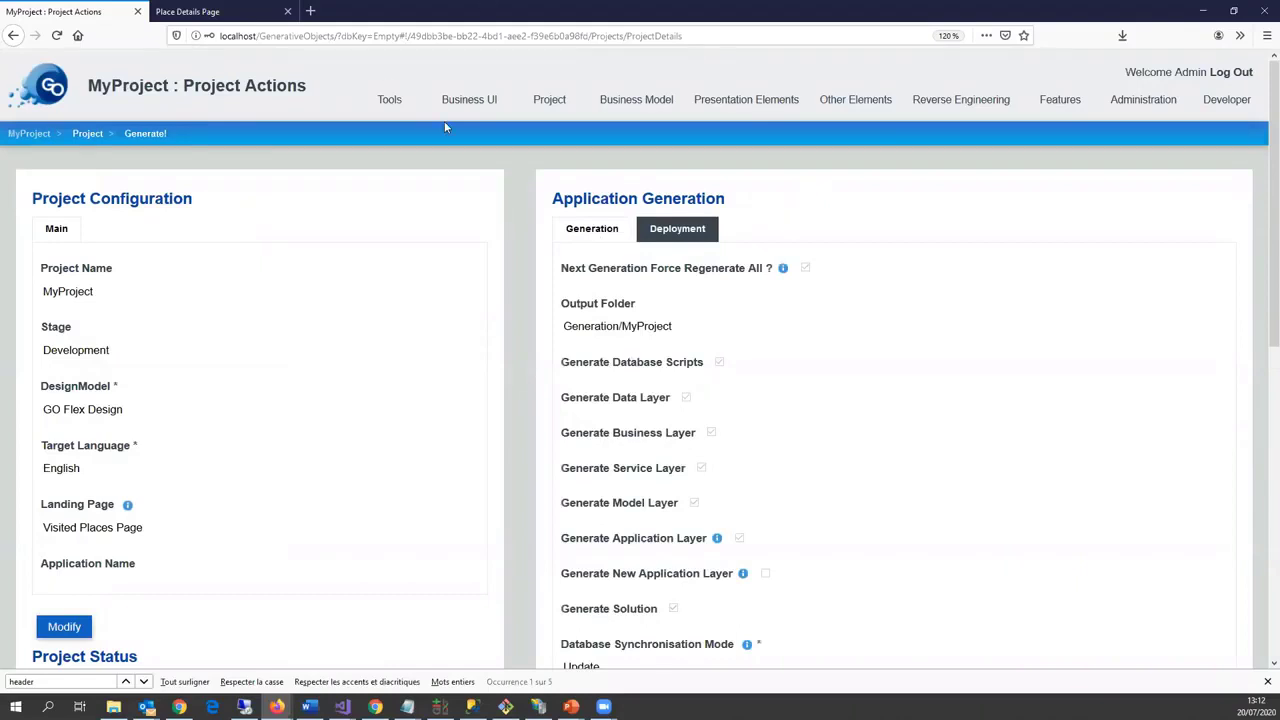
mouse_move(716, 104)
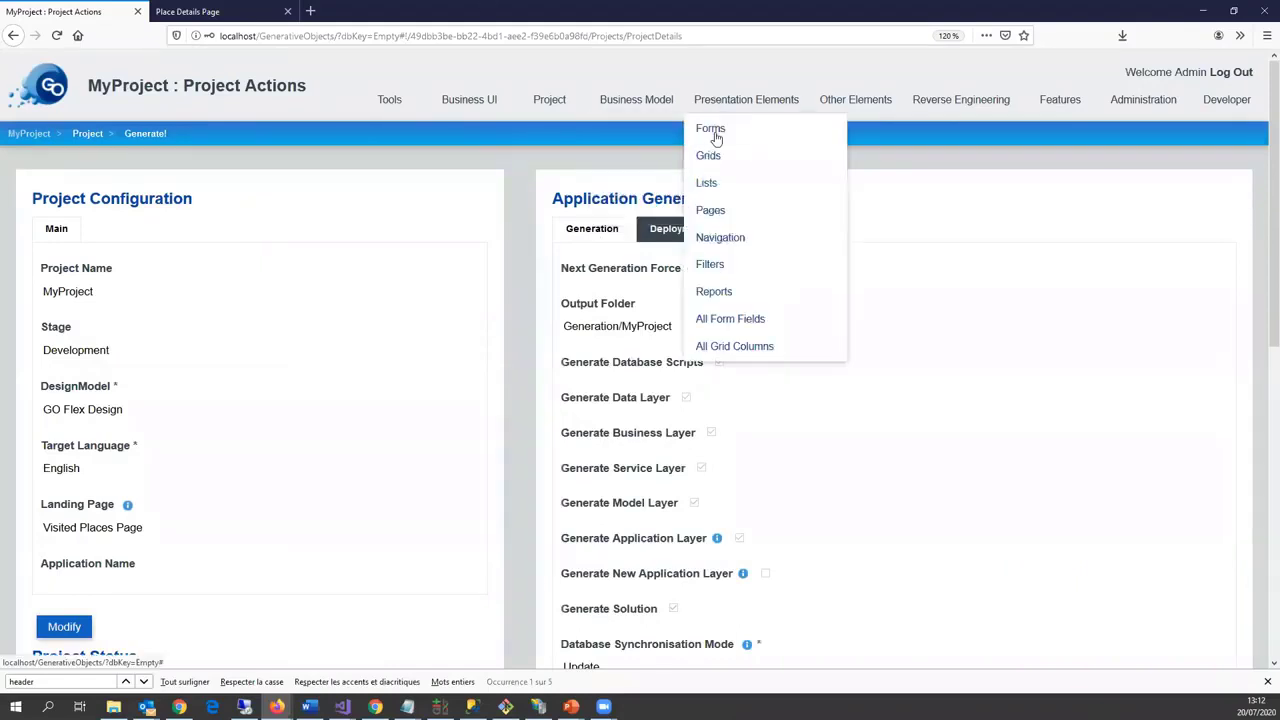
left_click(710, 156)
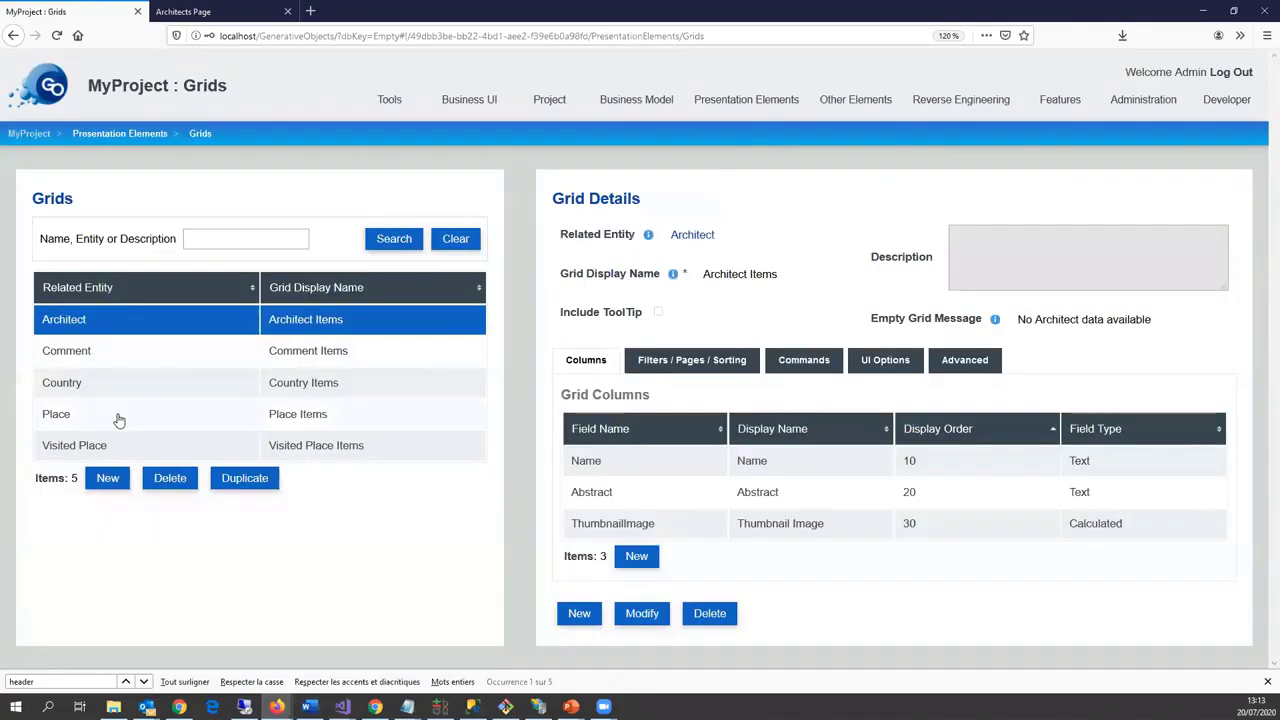
left_click(119, 413)
scroll(767, 433, "down", 2)
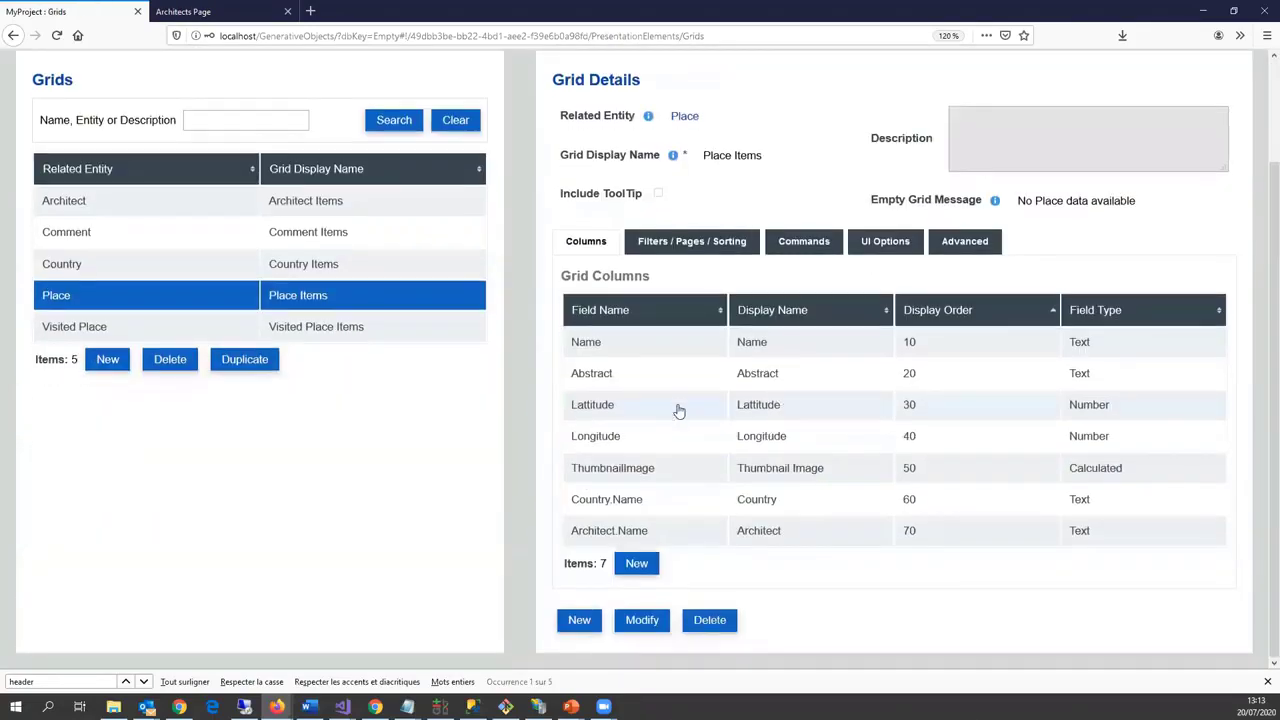
left_click(680, 437)
left_click(684, 408)
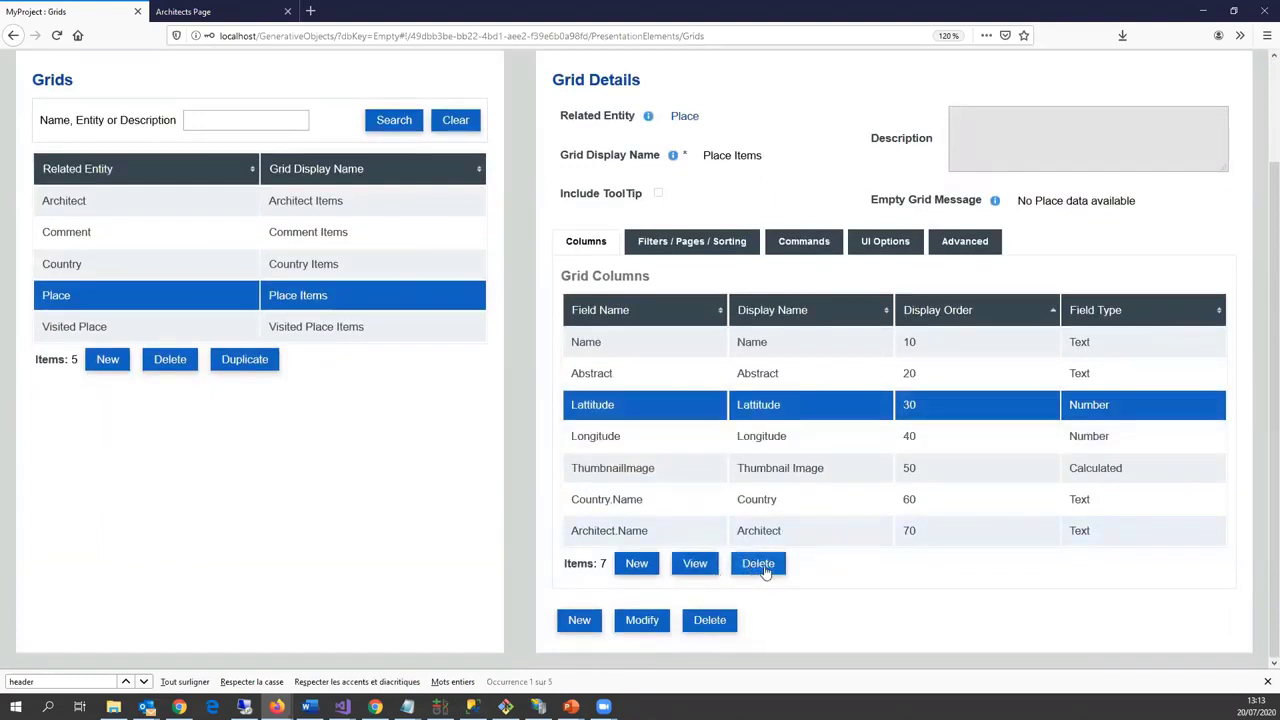
left_click(756, 566)
left_click(509, 394)
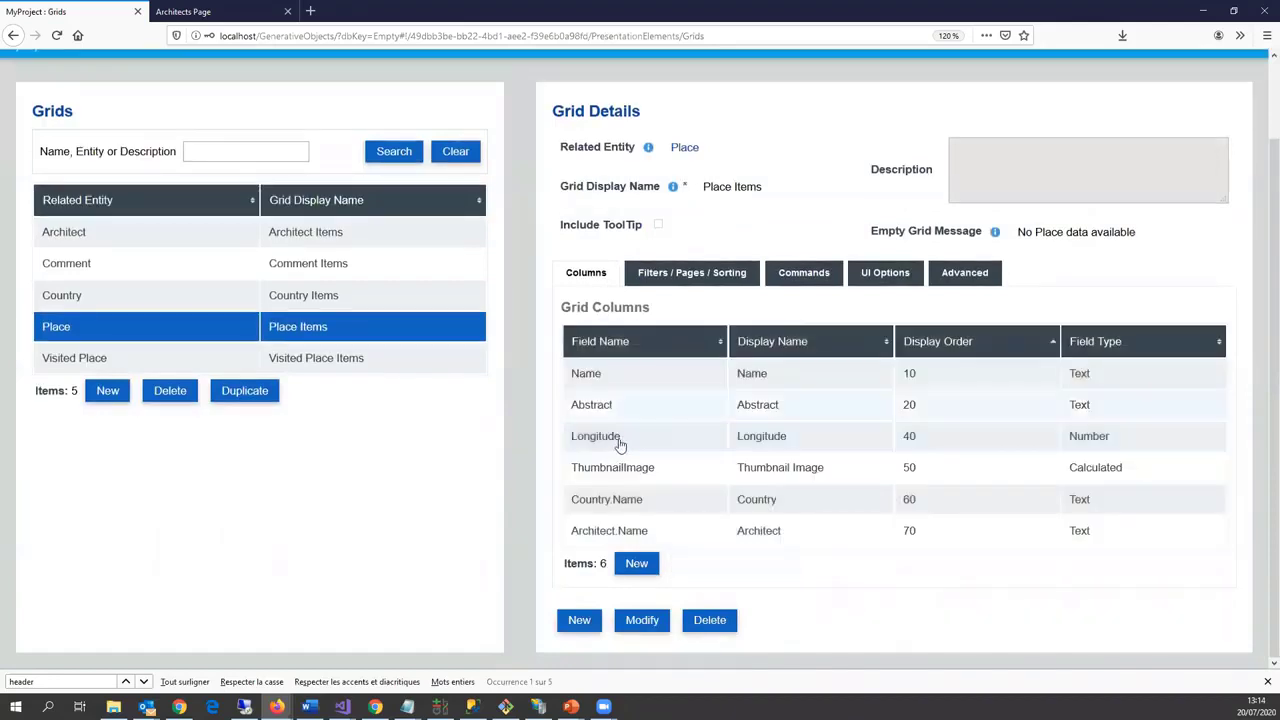
left_click(620, 444)
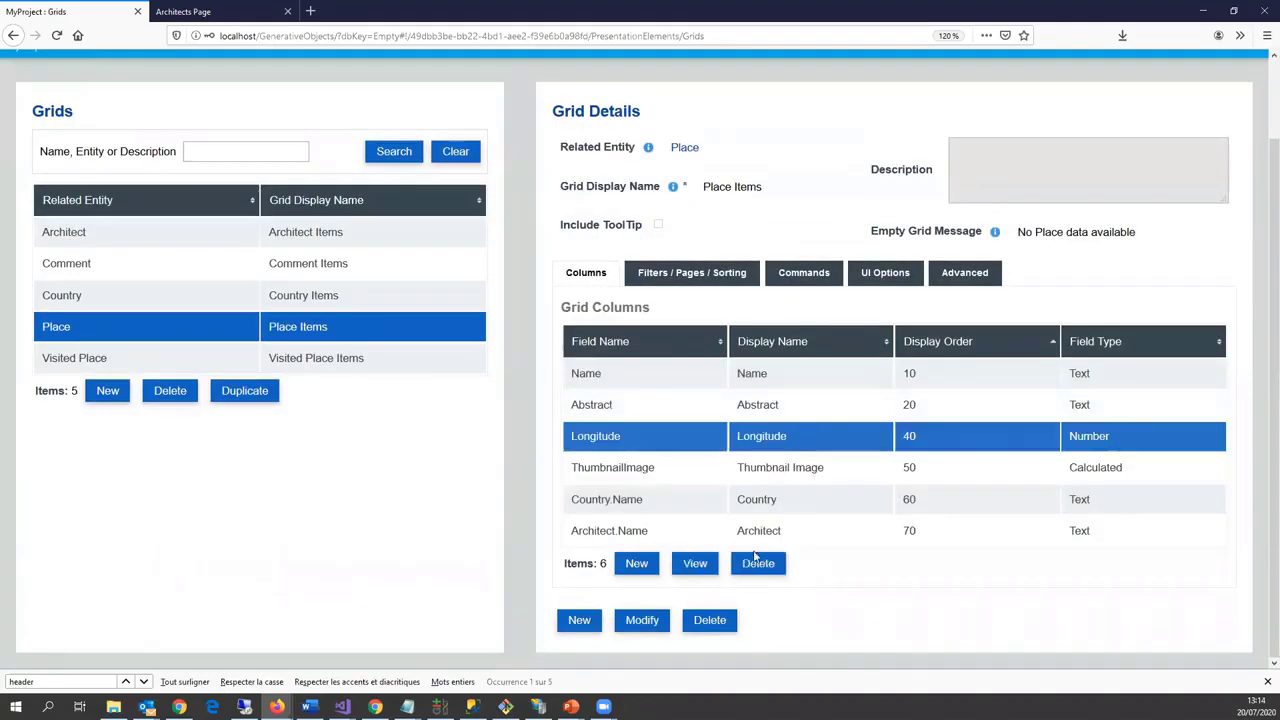
left_click(758, 565)
left_click(511, 398)
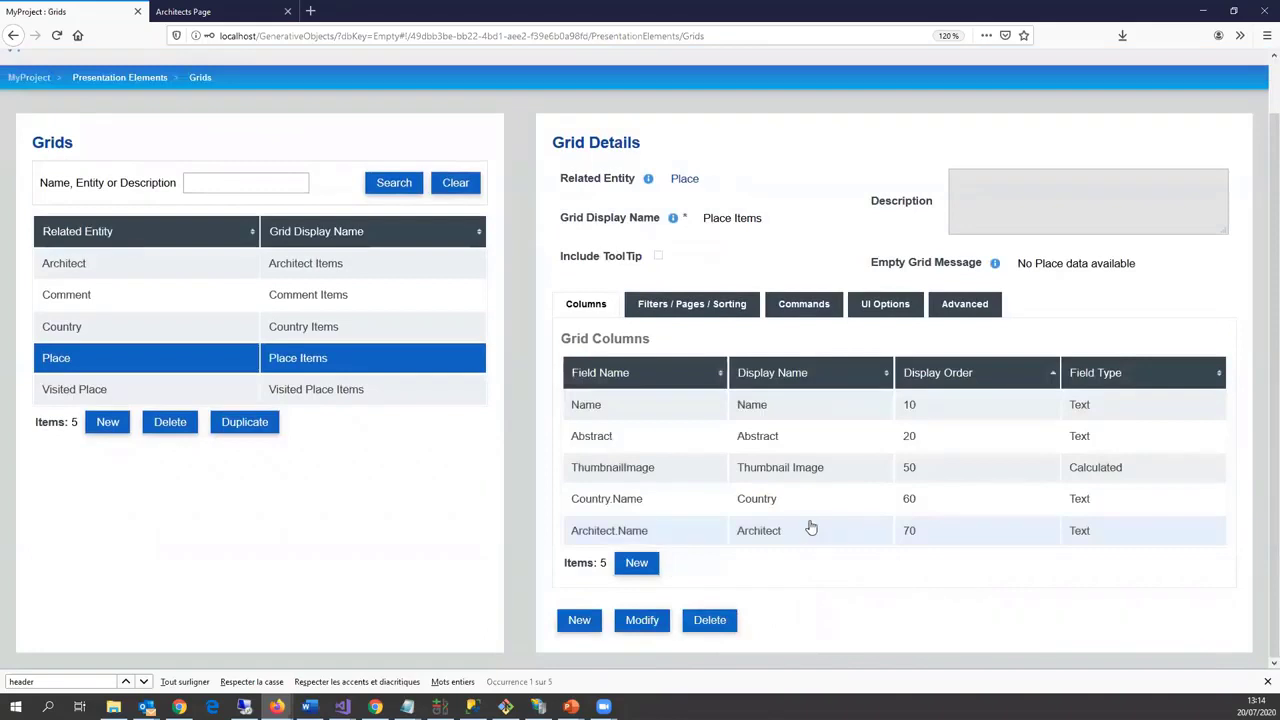
scroll(703, 195, "up", 1)
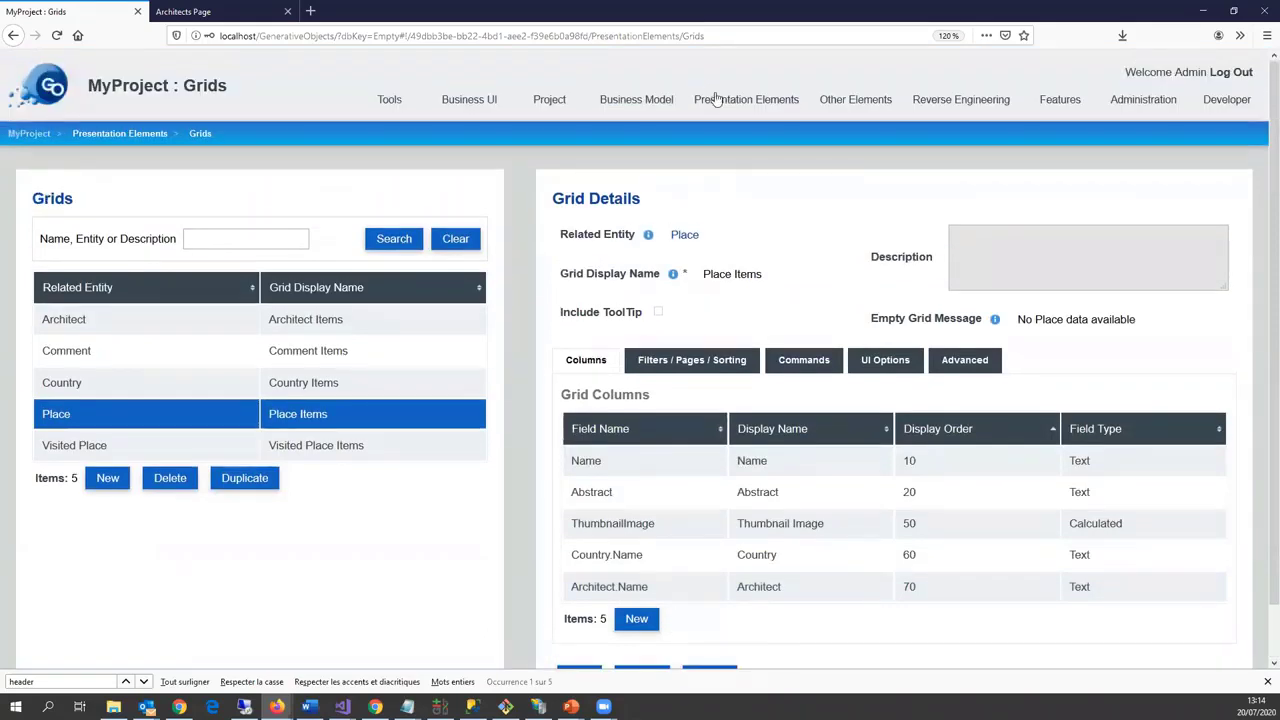
Step: In Forms, delete the Latitude and Longitude fields from the Place form
mouse_move(718, 100)
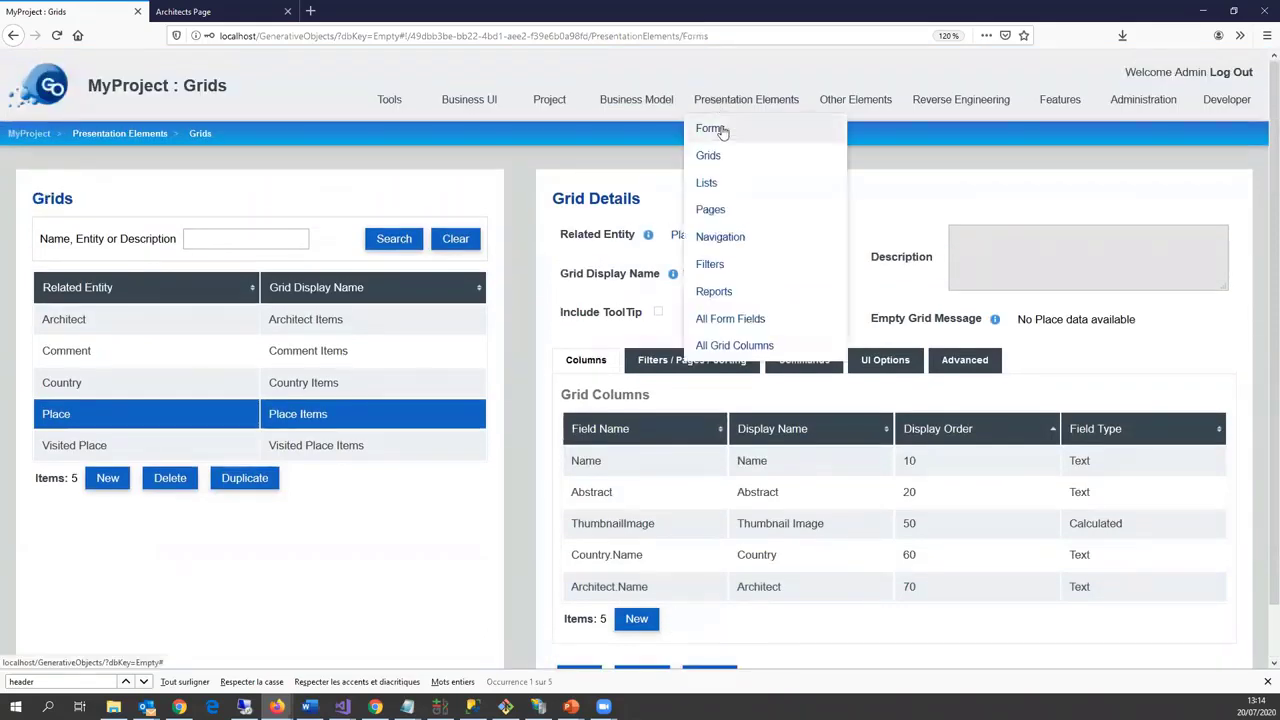
left_click(720, 130)
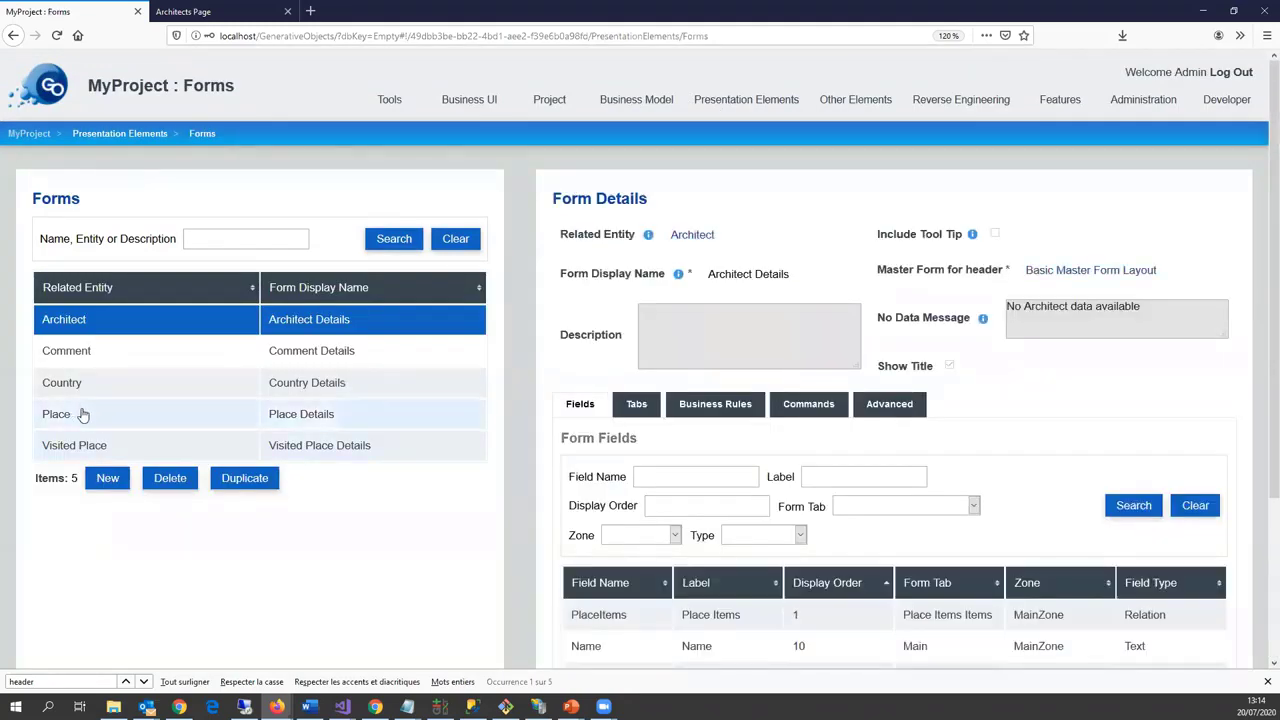
left_click(83, 415)
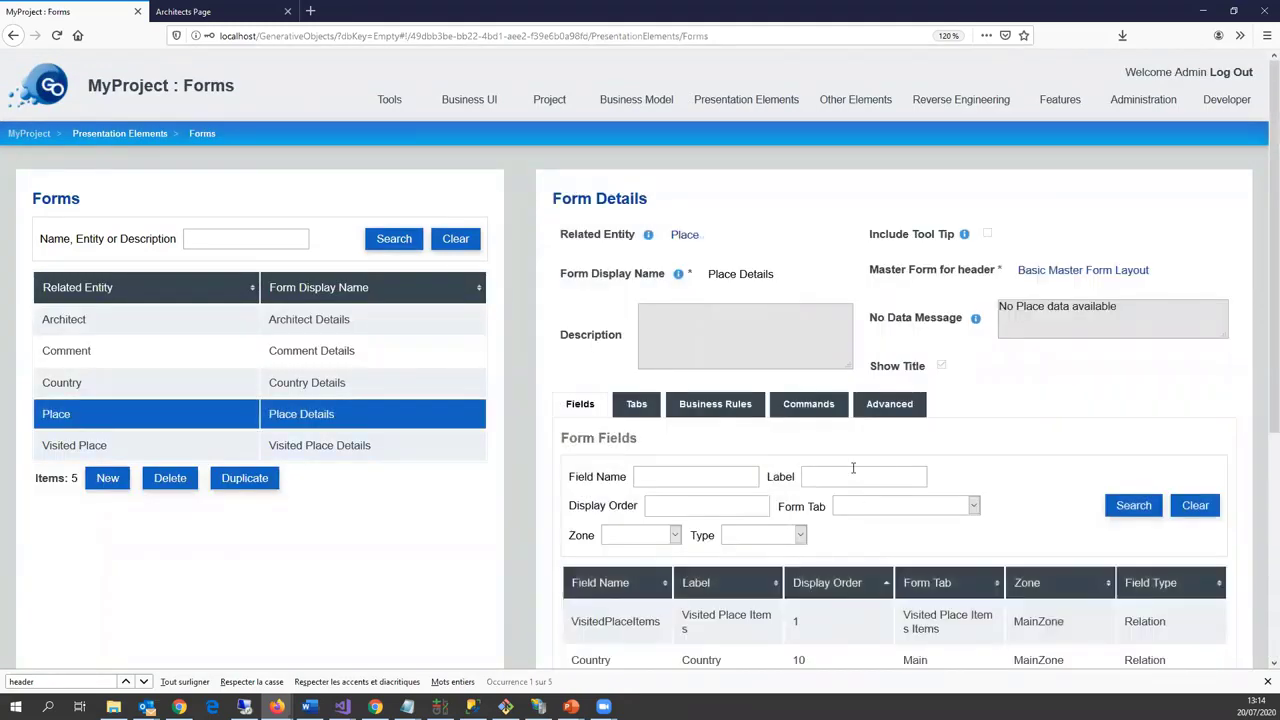
scroll(862, 461, "down", 3)
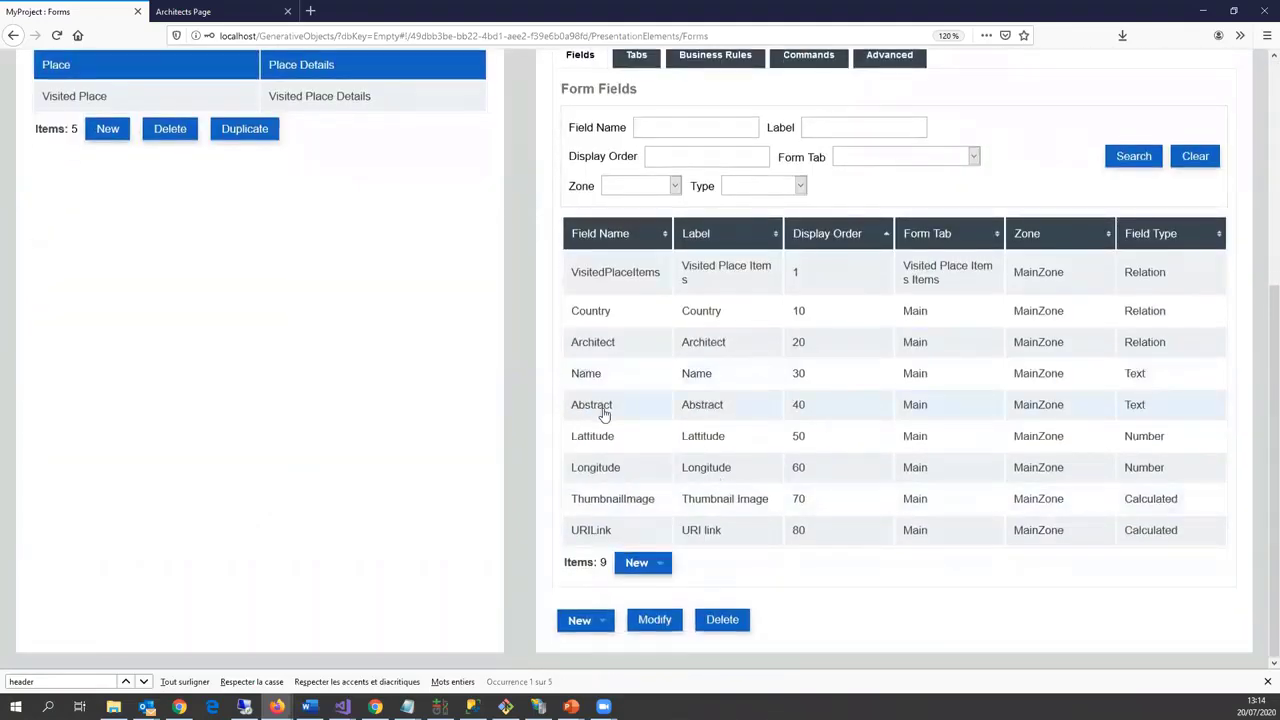
left_click(600, 447)
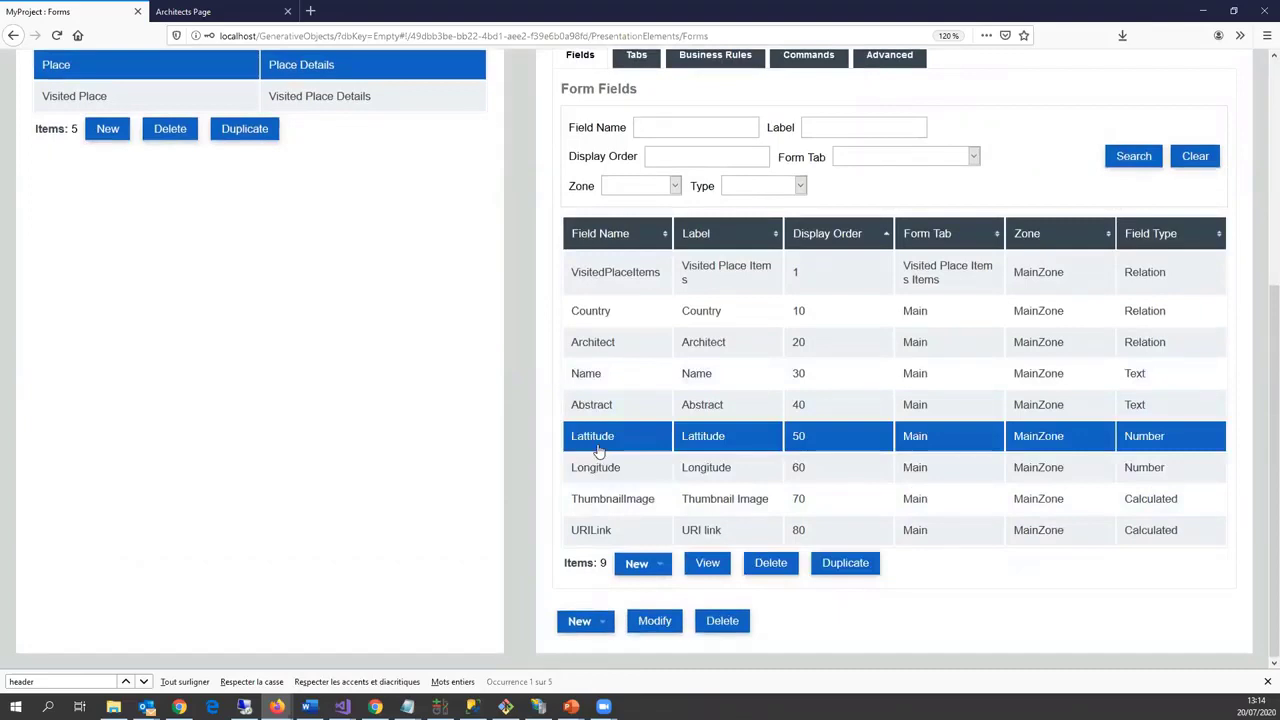
left_click(770, 563)
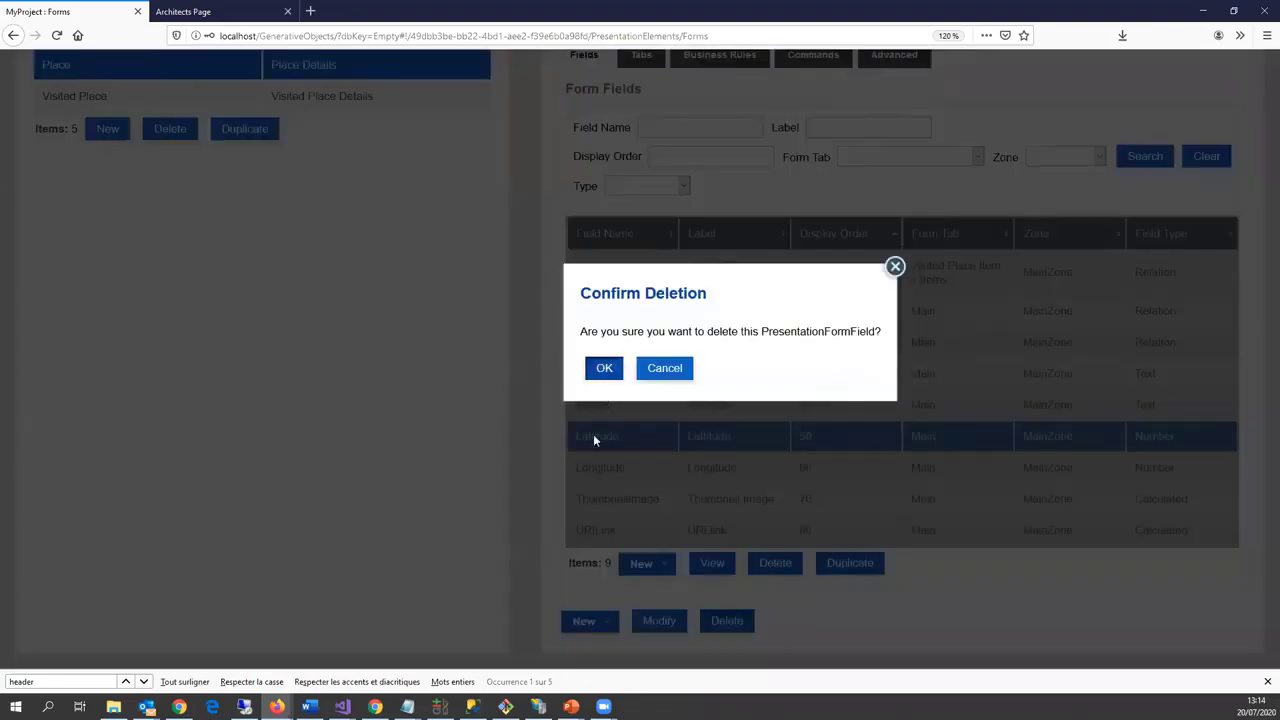
left_click(604, 368)
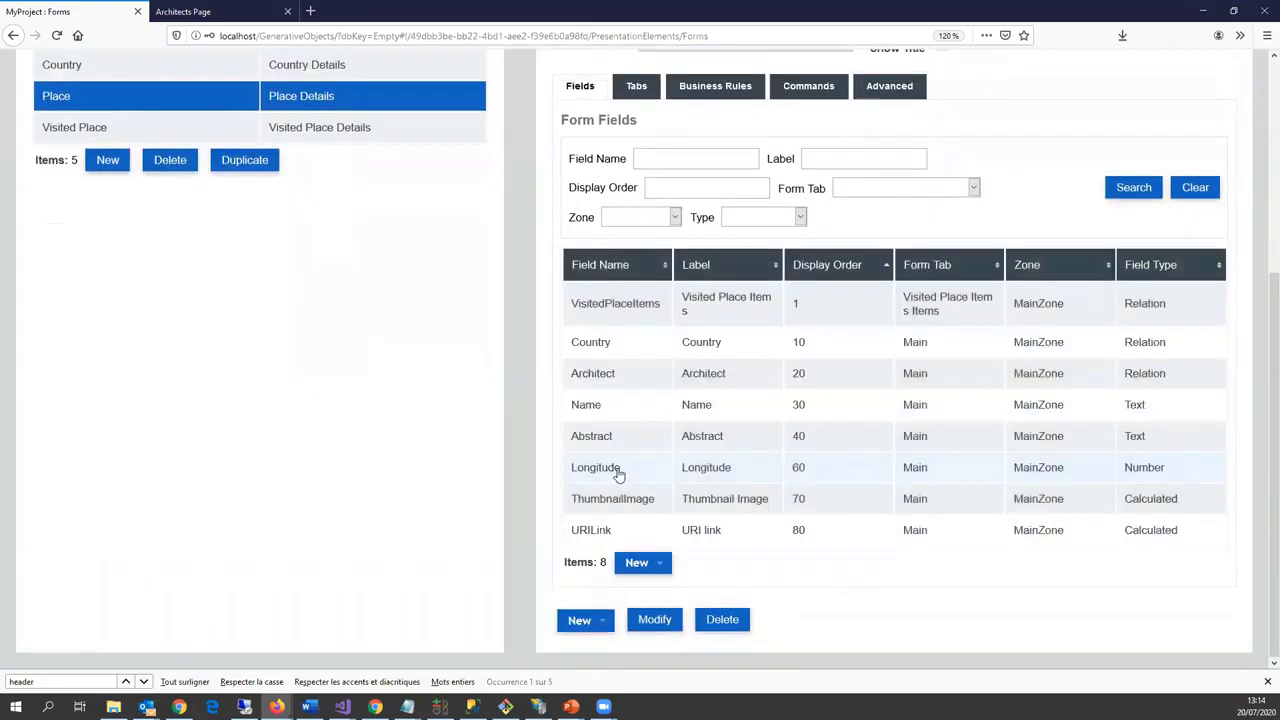
left_click(612, 470)
left_click(784, 567)
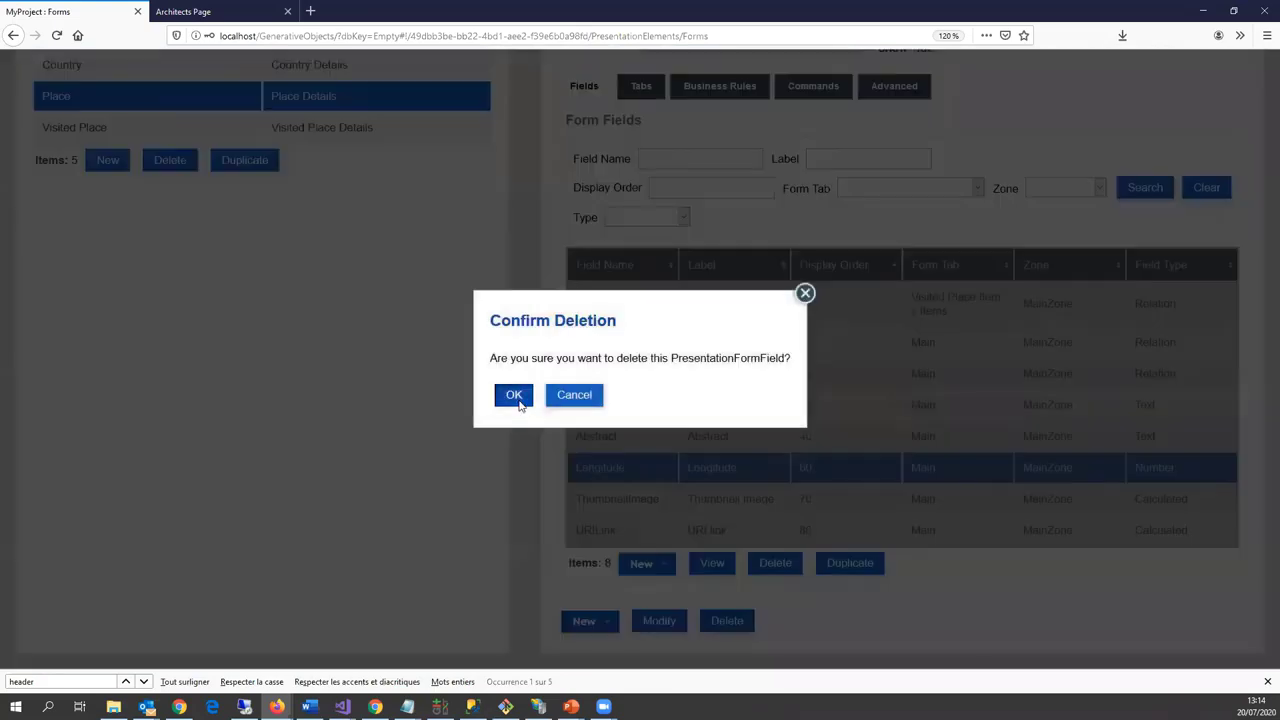
left_click(517, 397)
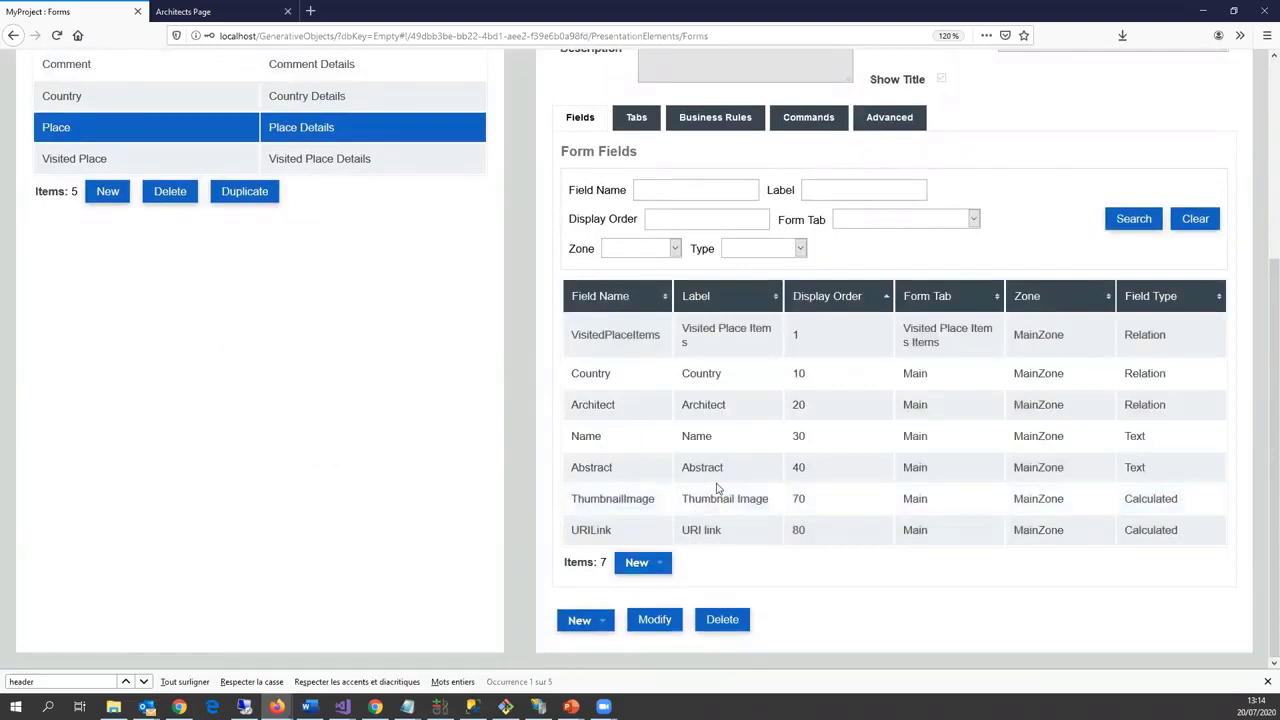
scroll(693, 510, "up", 1)
scroll(693, 510, "up", 5)
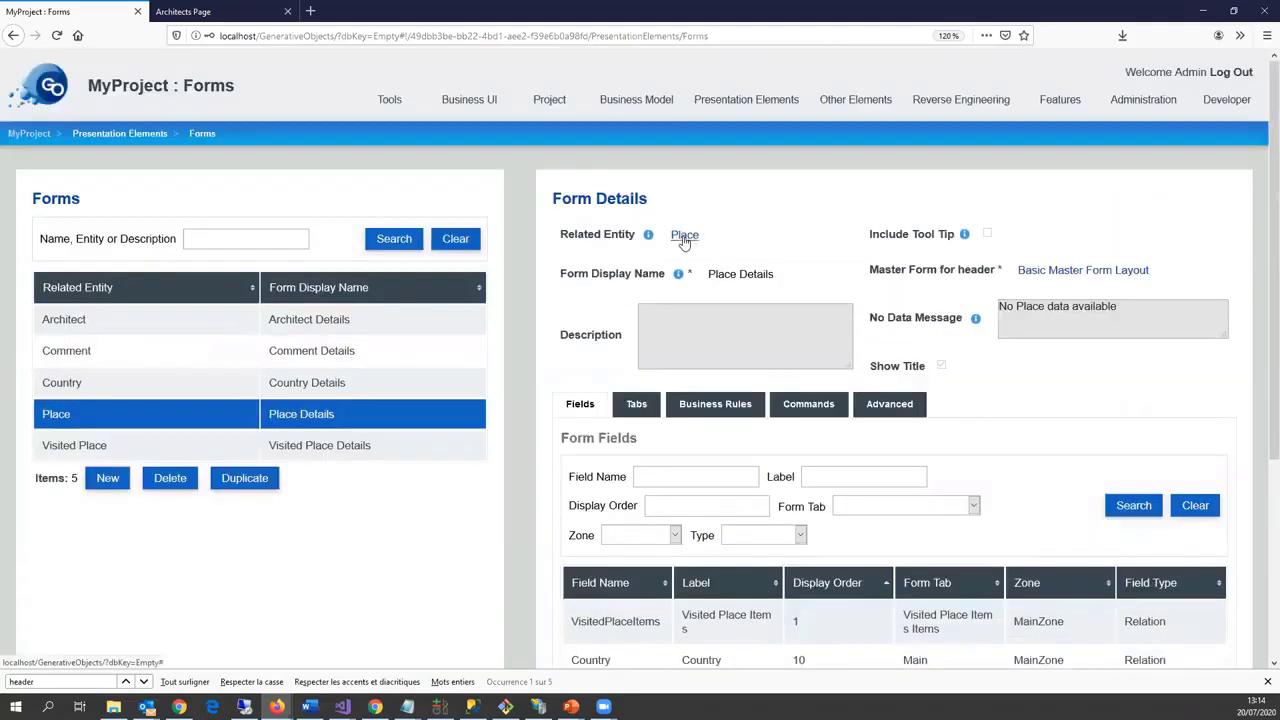
Step: Create a string calculated field Position on Place with a {Lattitude} {Longitude} value reference
left_click(685, 236)
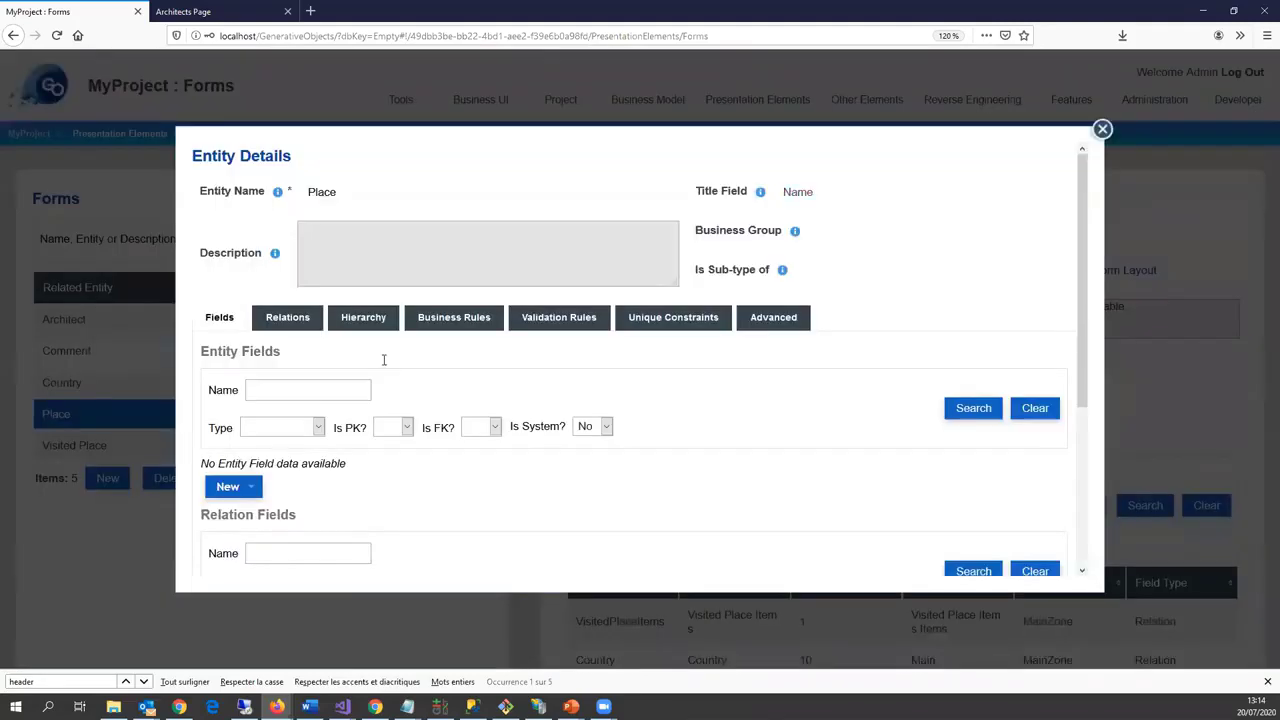
scroll(470, 460, "down", 5)
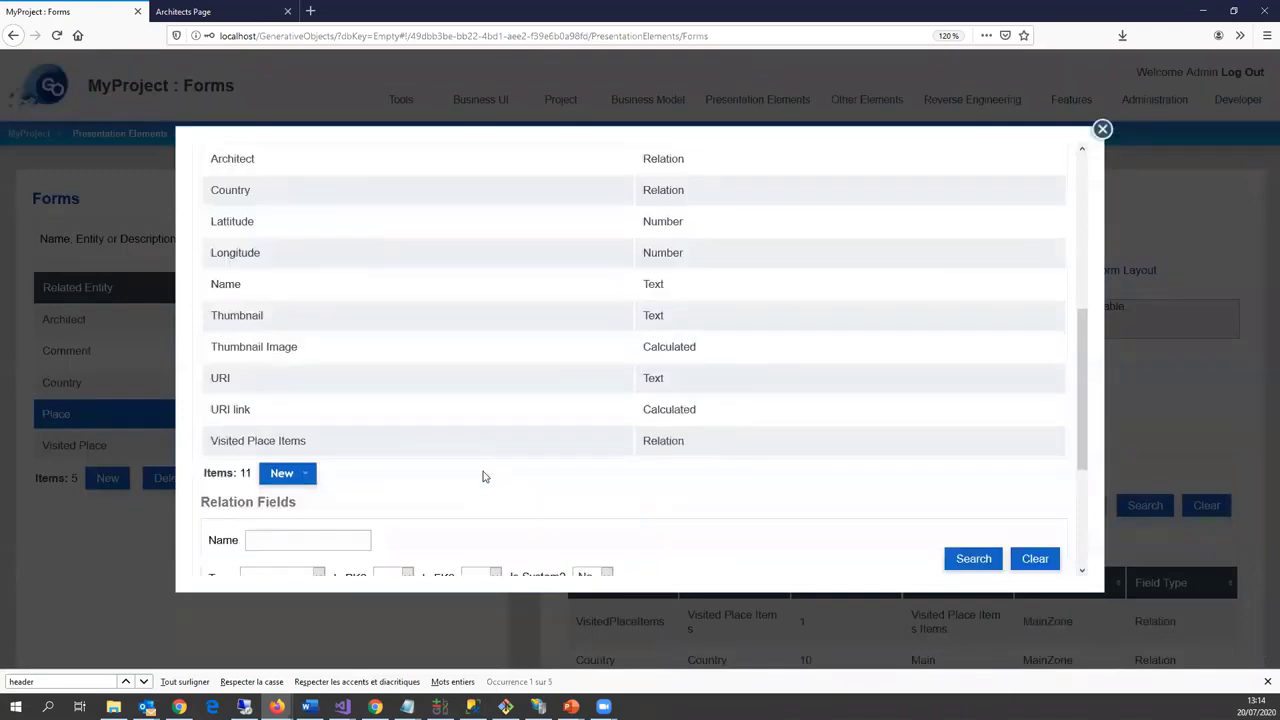
left_click(301, 480)
scroll(333, 500, "down", 1)
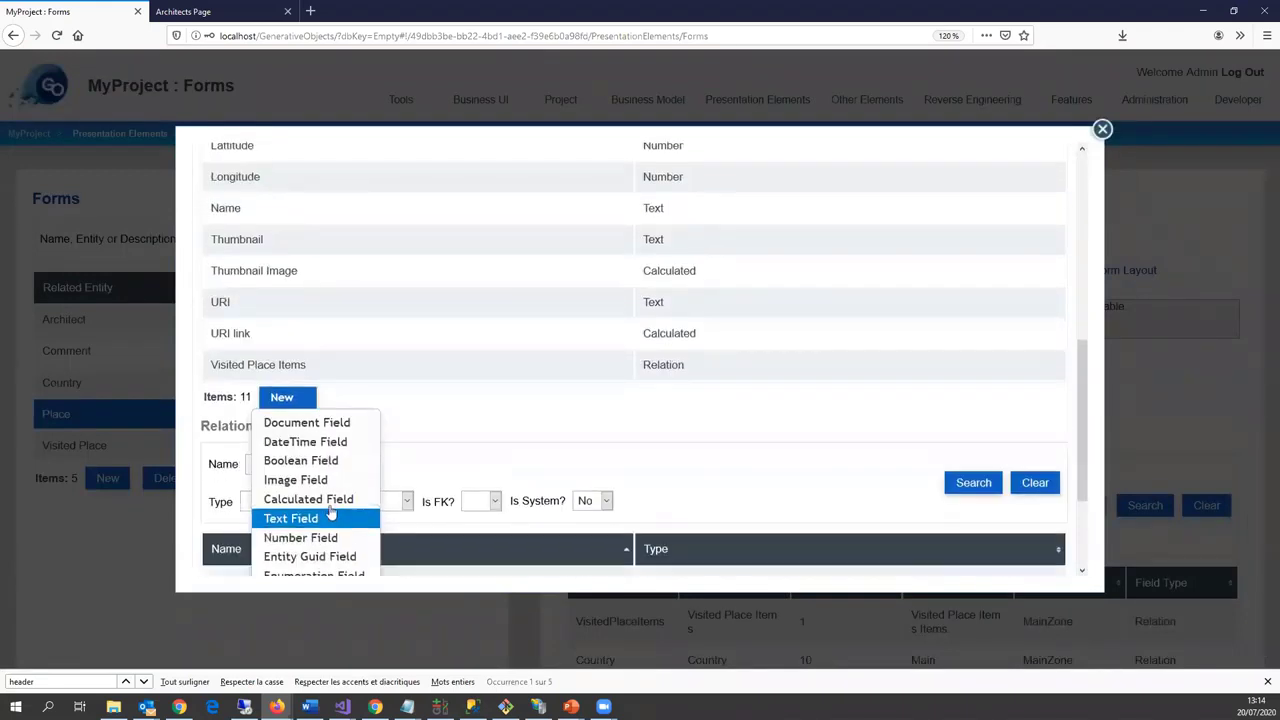
left_click(330, 500)
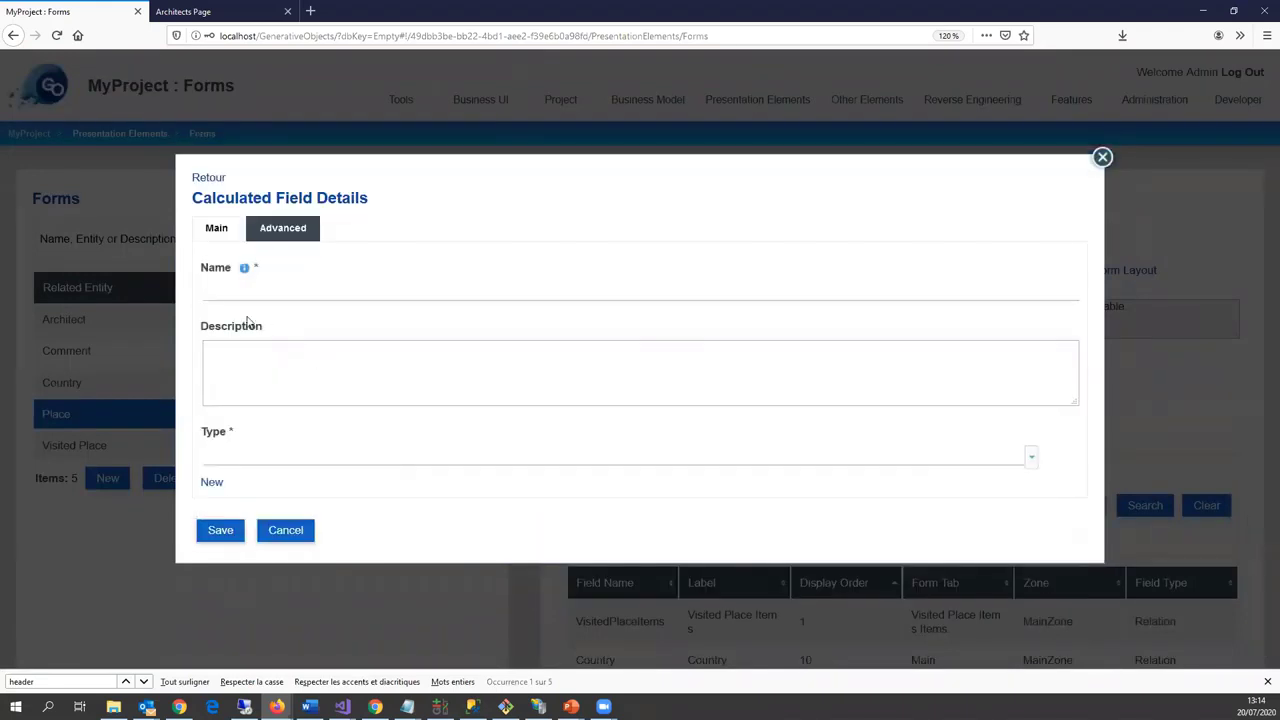
left_click(253, 294)
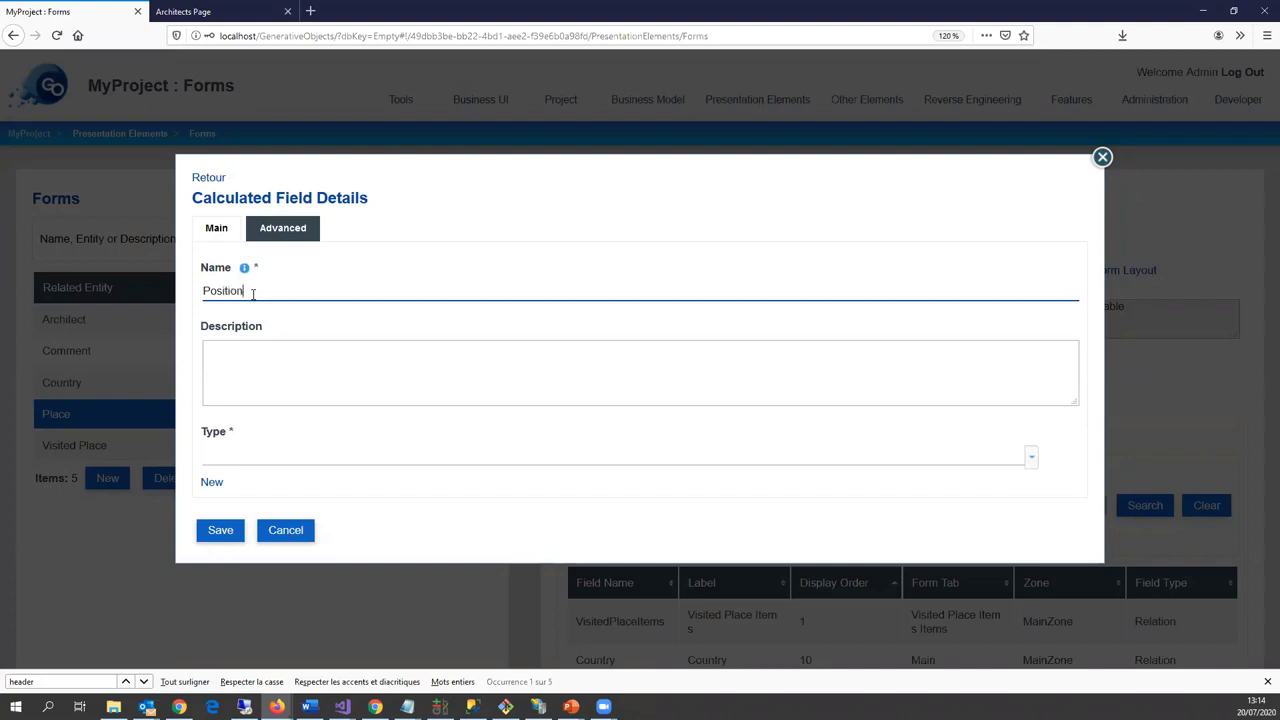
left_click(223, 463)
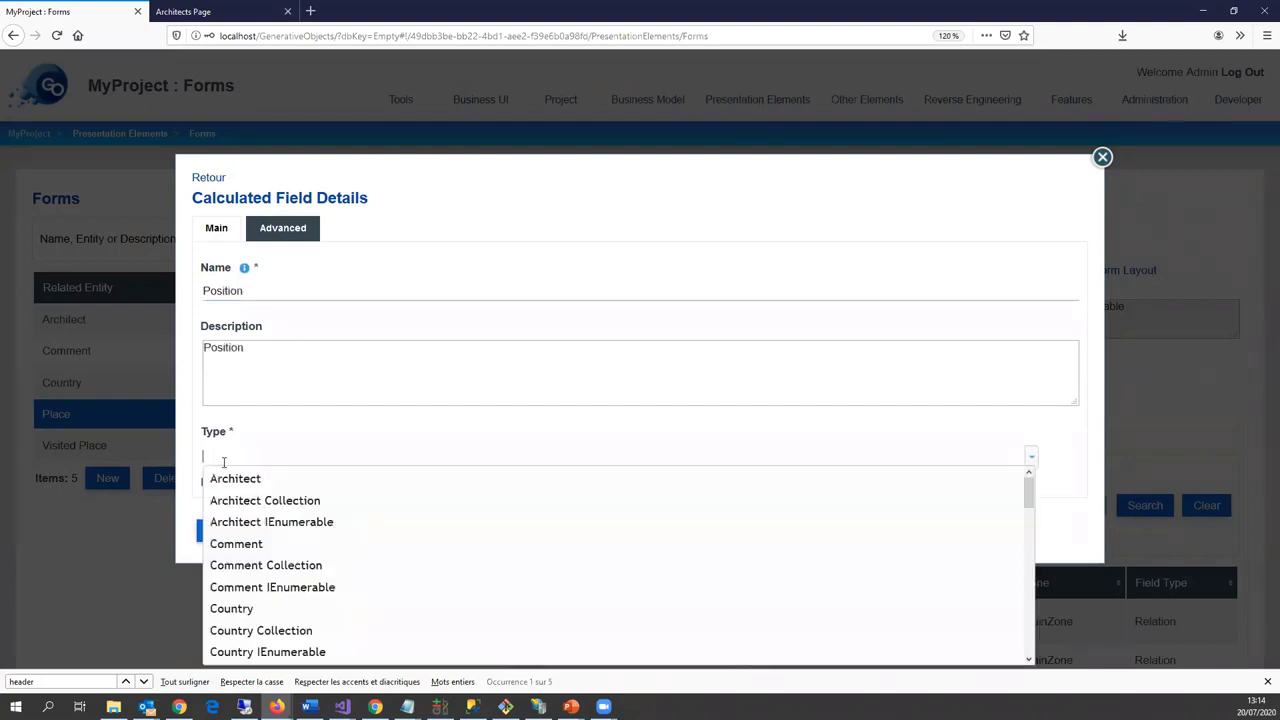
type("str")
left_click(225, 483)
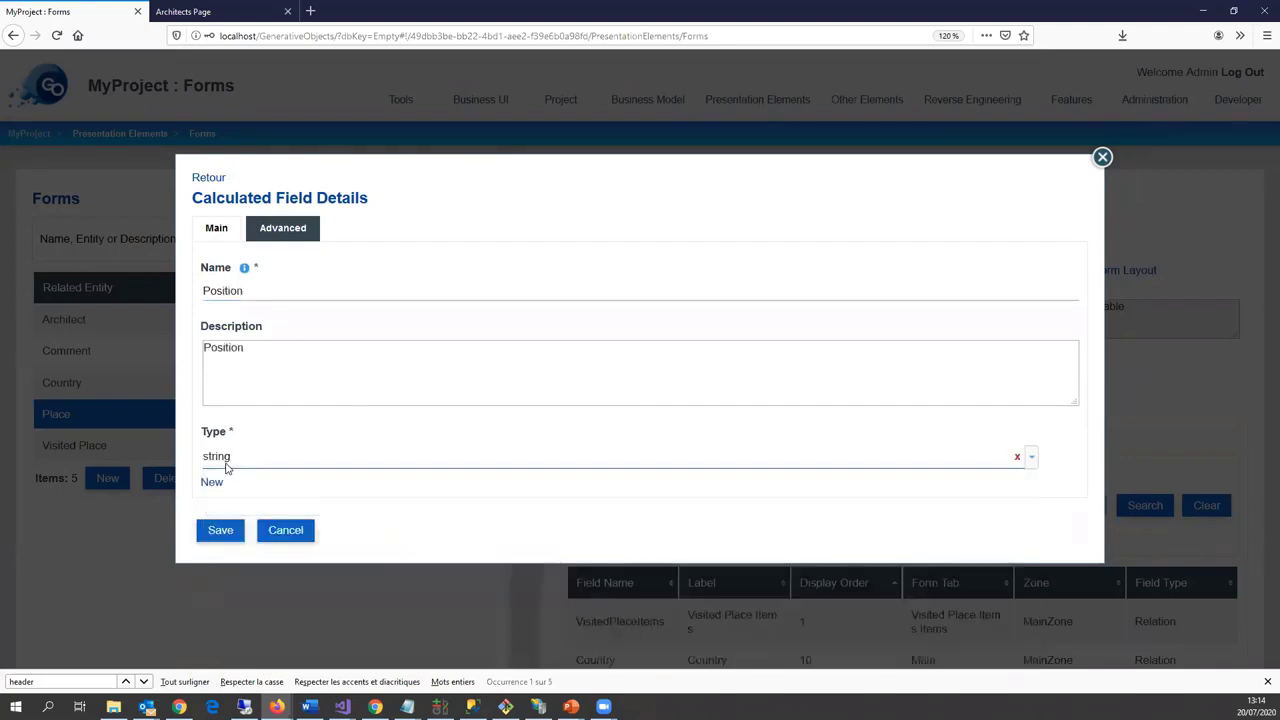
left_click(211, 482)
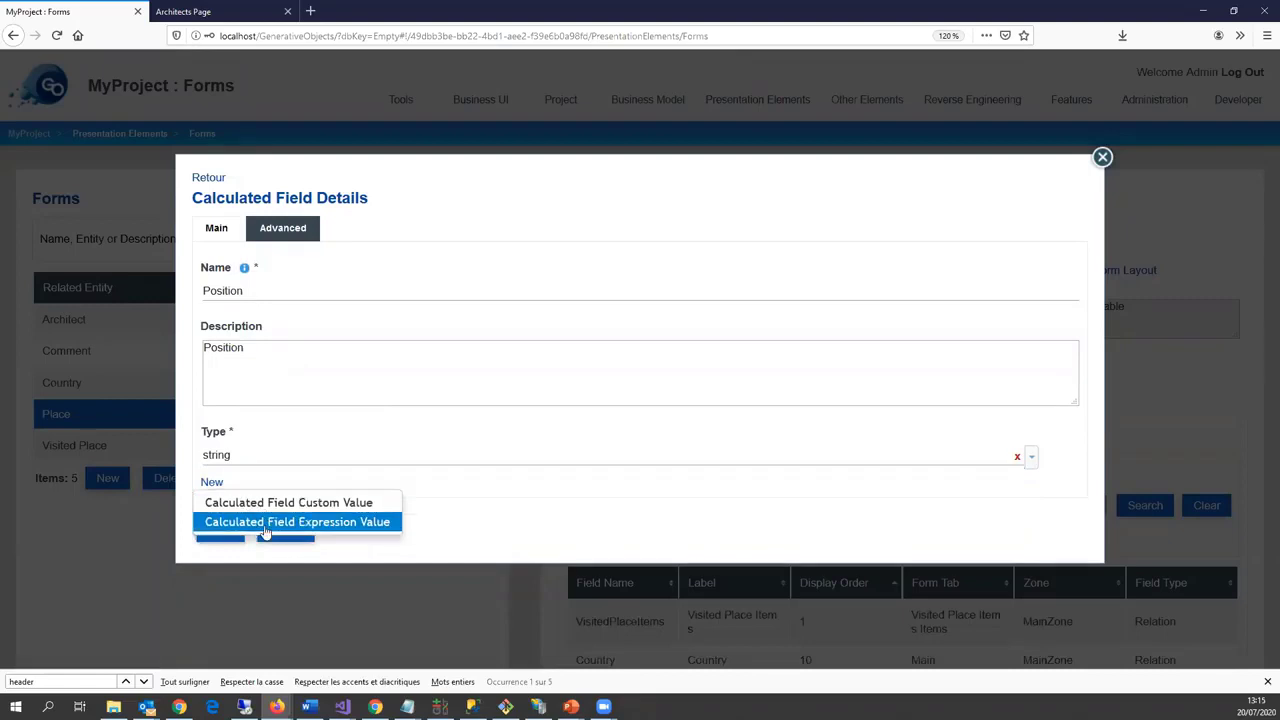
left_click(262, 524)
left_click(214, 490)
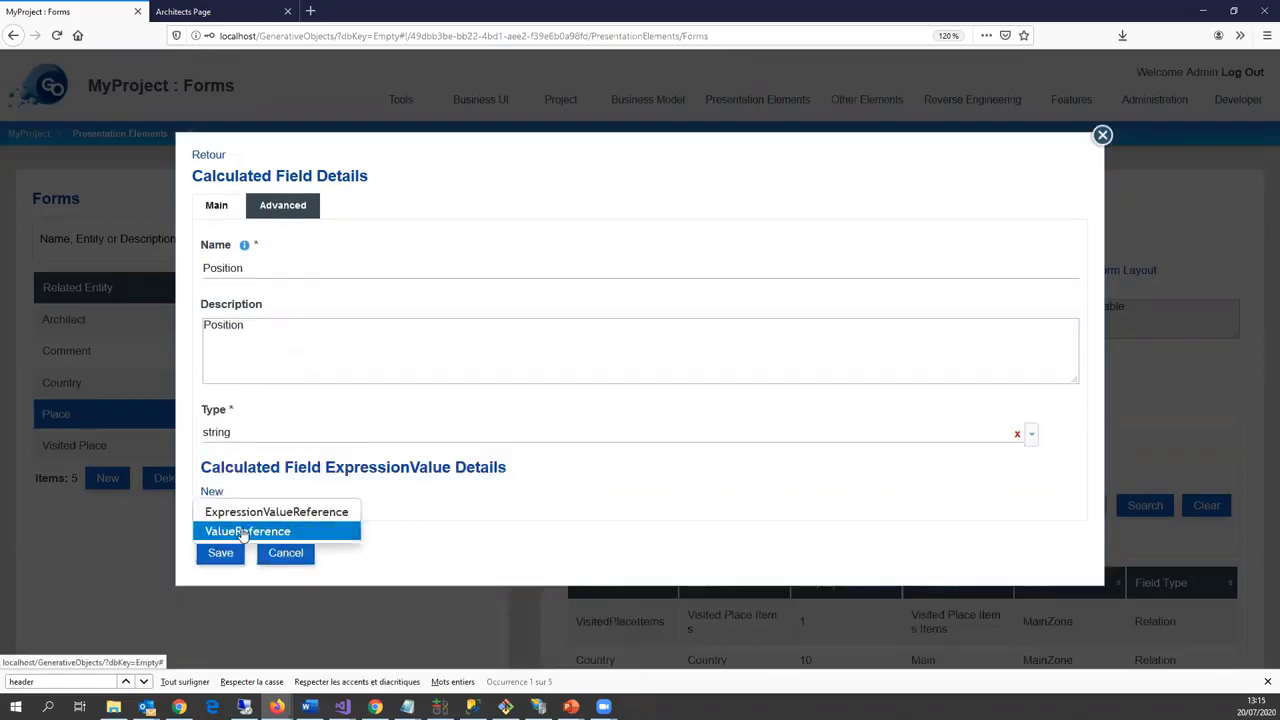
left_click(240, 528)
left_click(298, 487)
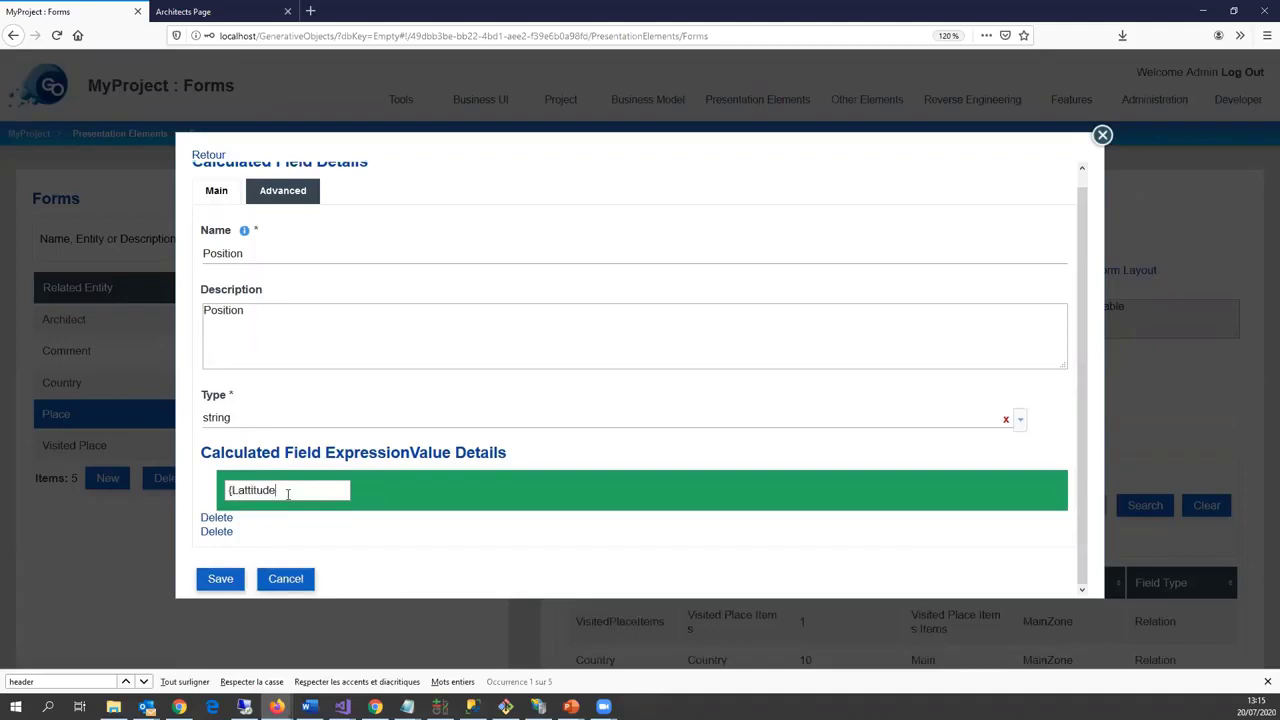
Step: Save the Position field, handling the Longitude-not-found error, and close the Place entity
left_click(219, 579)
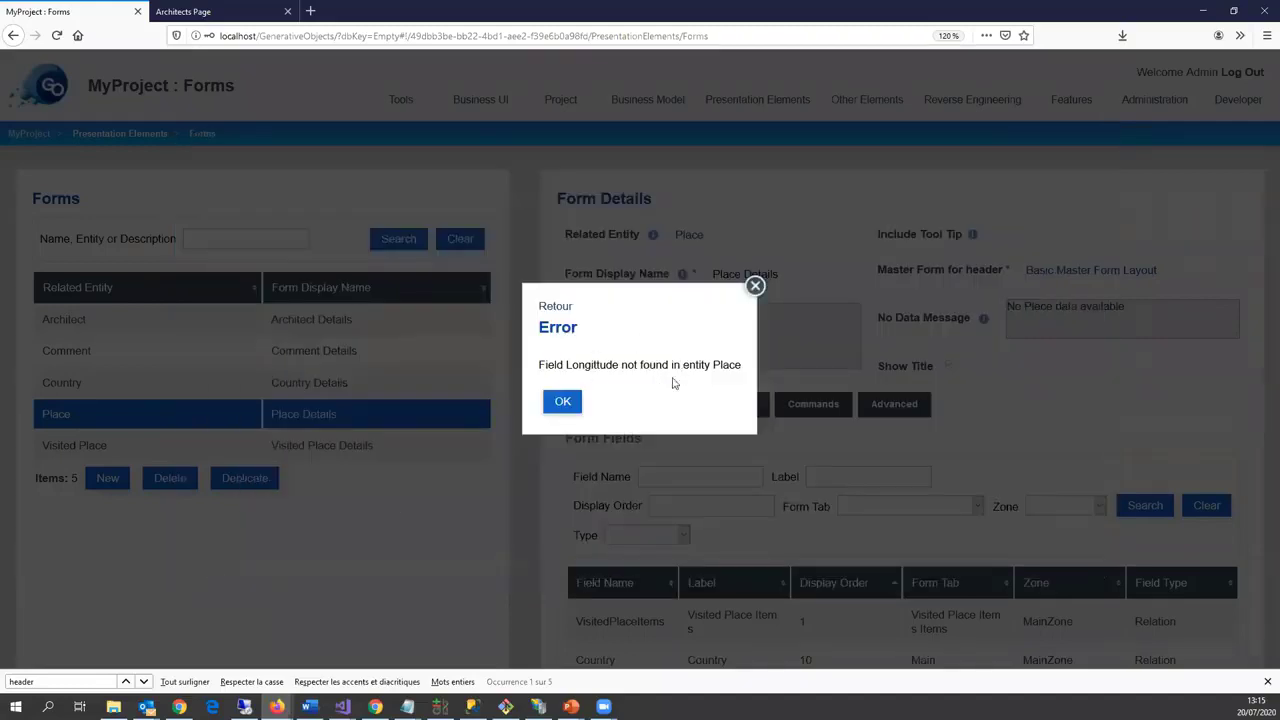
left_click(574, 404)
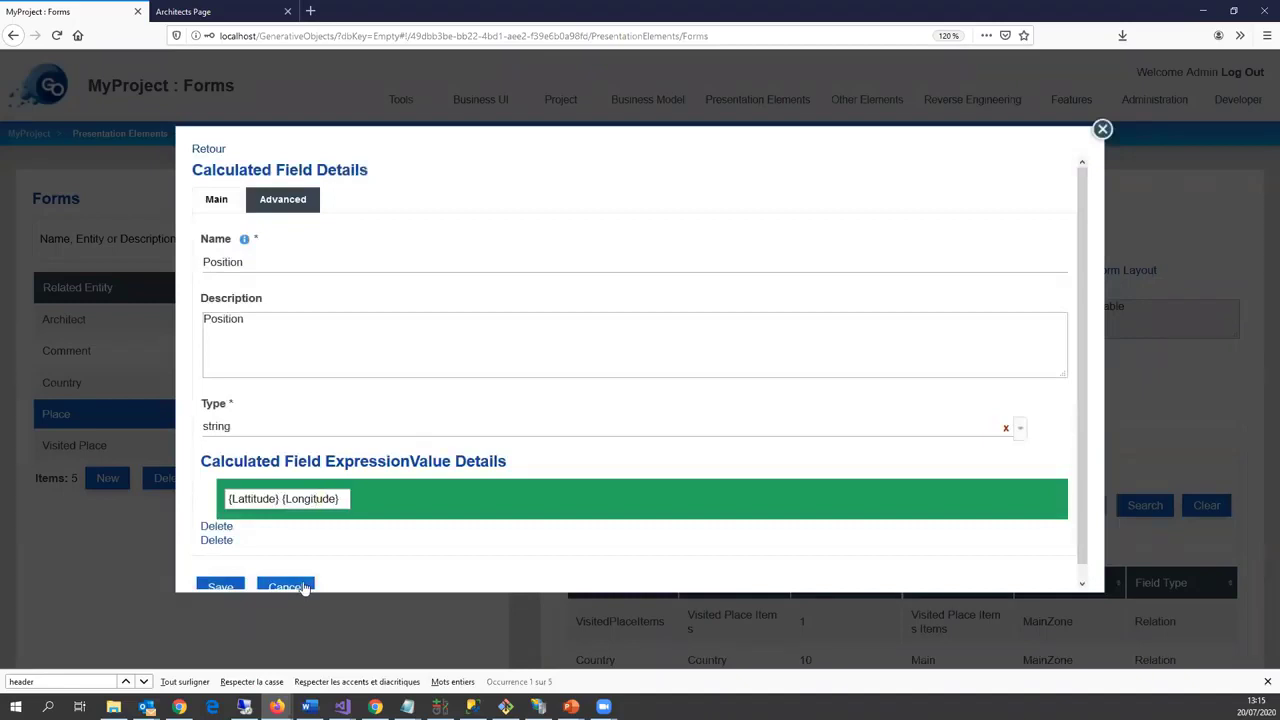
scroll(290, 540, "down", 1)
left_click(224, 574)
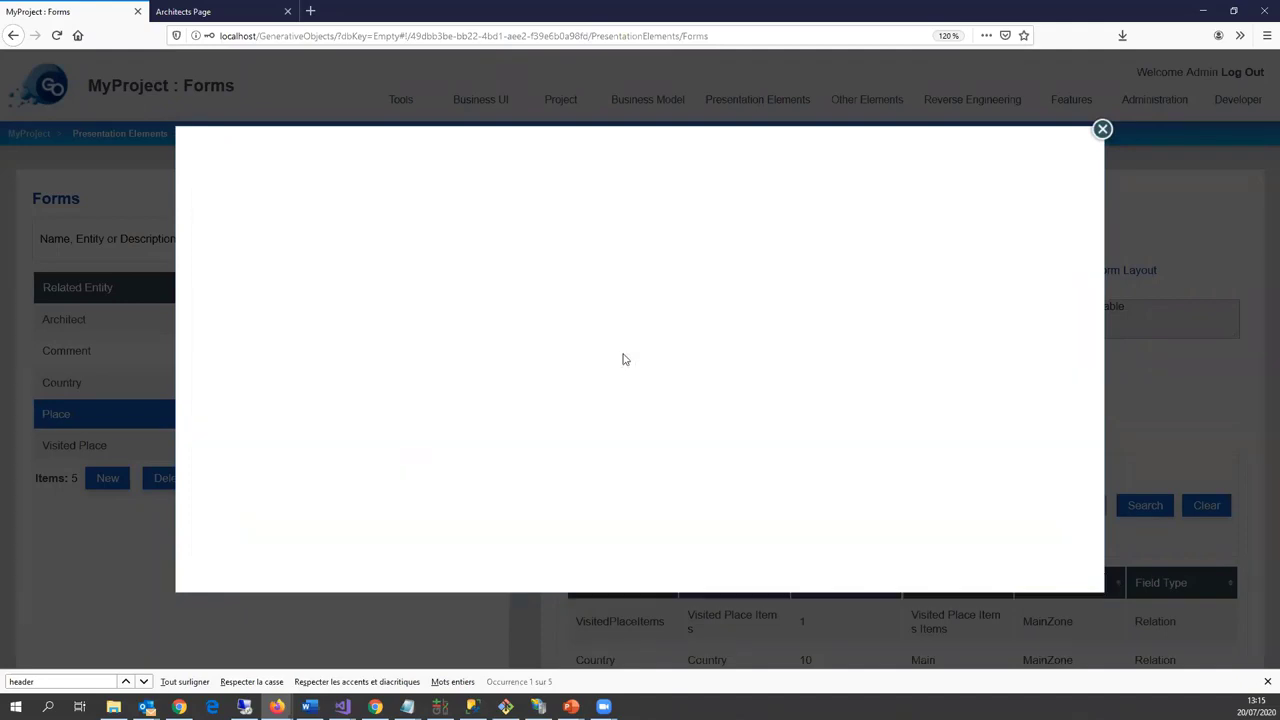
scroll(652, 366, "up", 5)
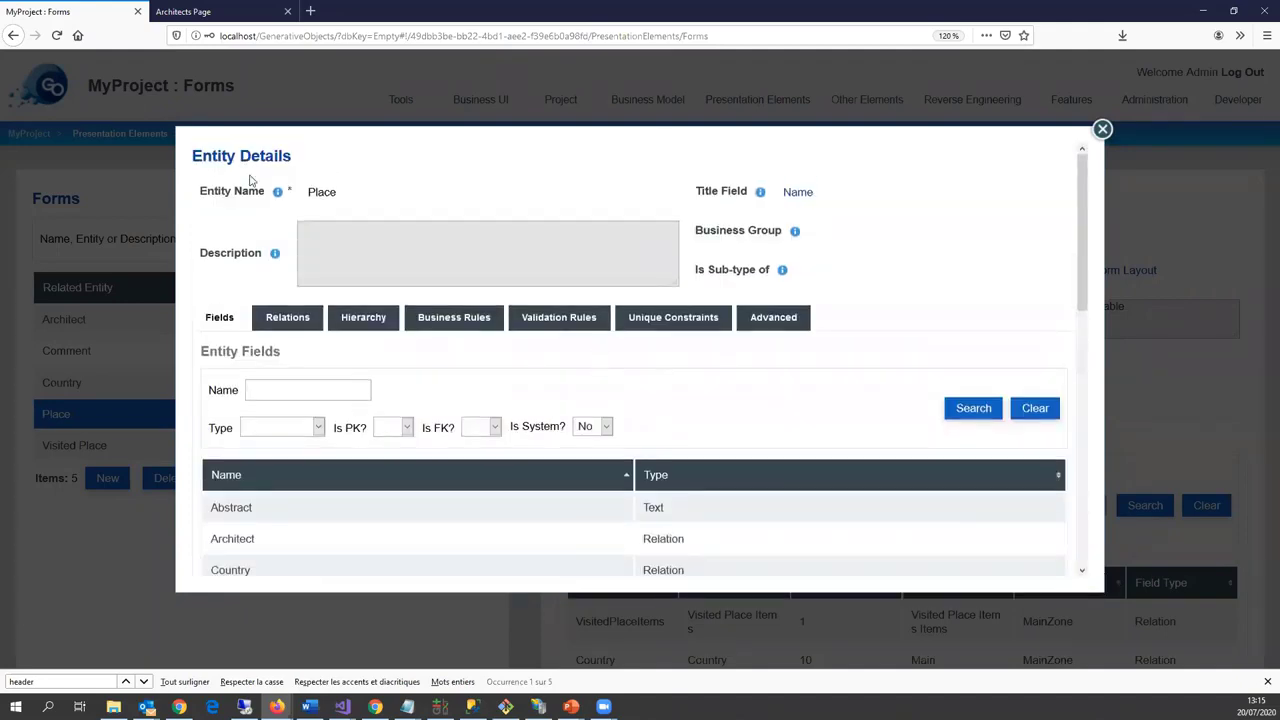
left_click(1102, 130)
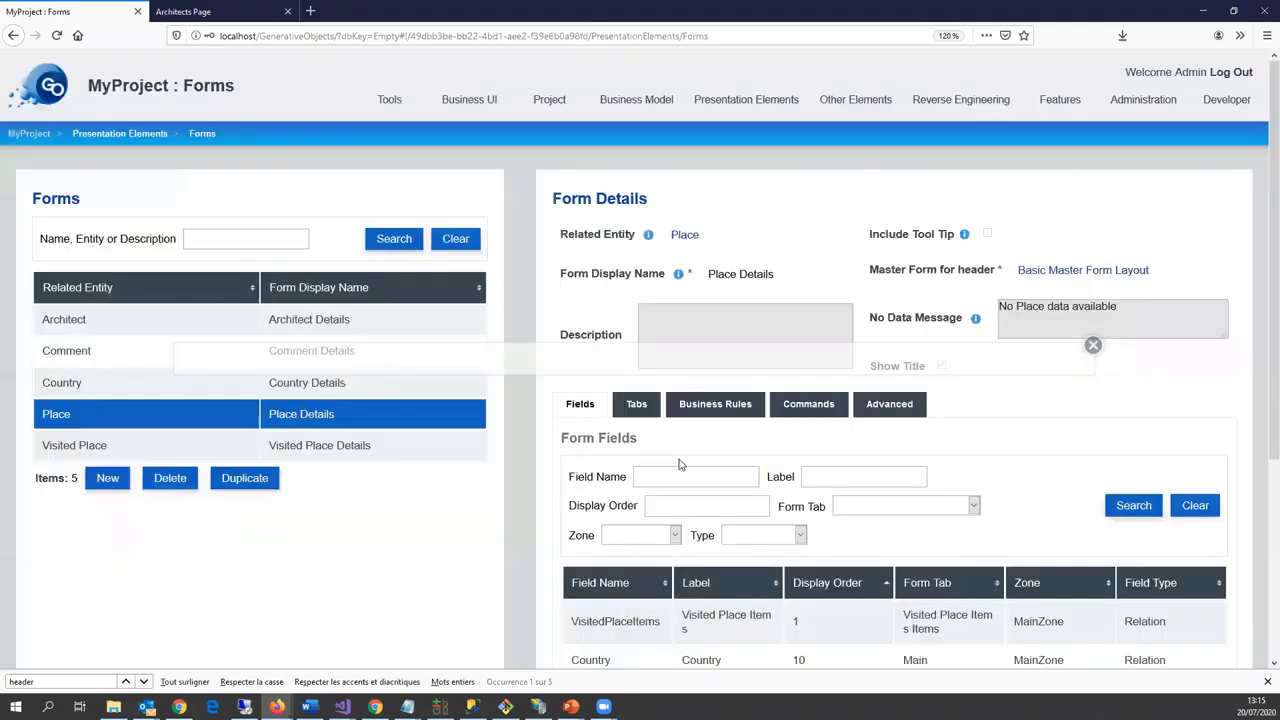
Step: Add a Google Map form field bound to Position and edit its label
scroll(801, 481, "down", 5)
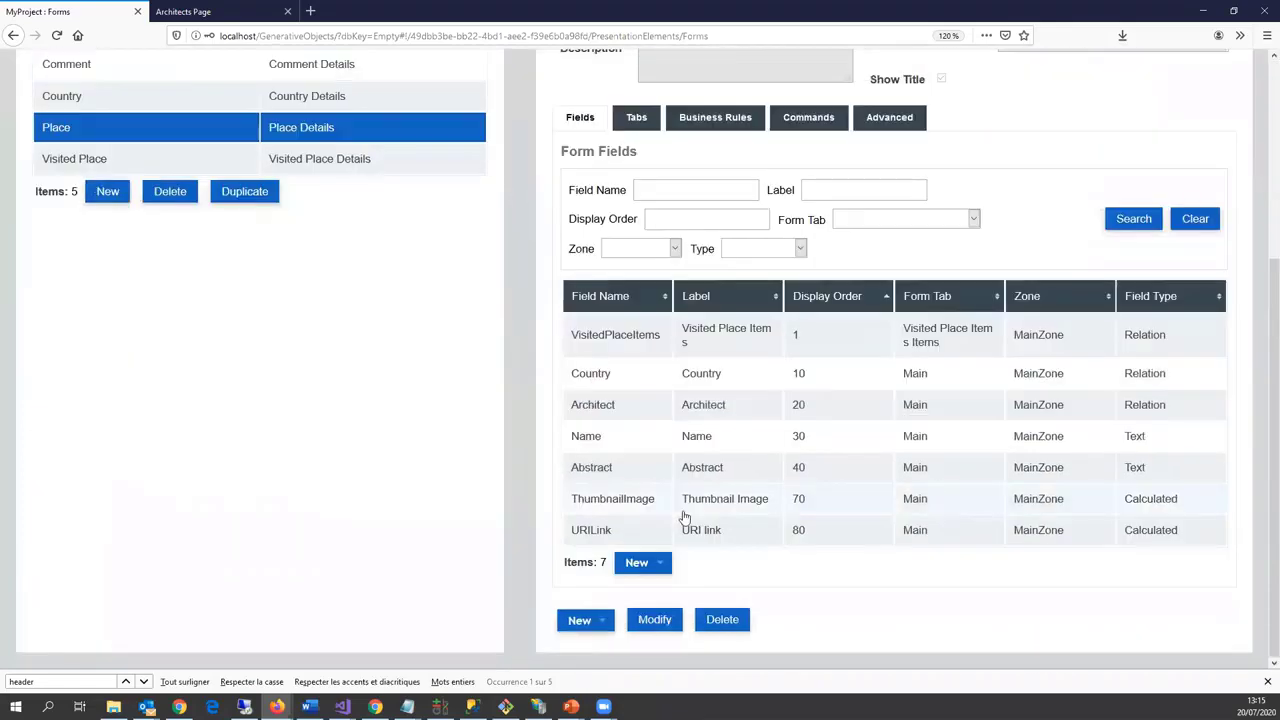
left_click(662, 564)
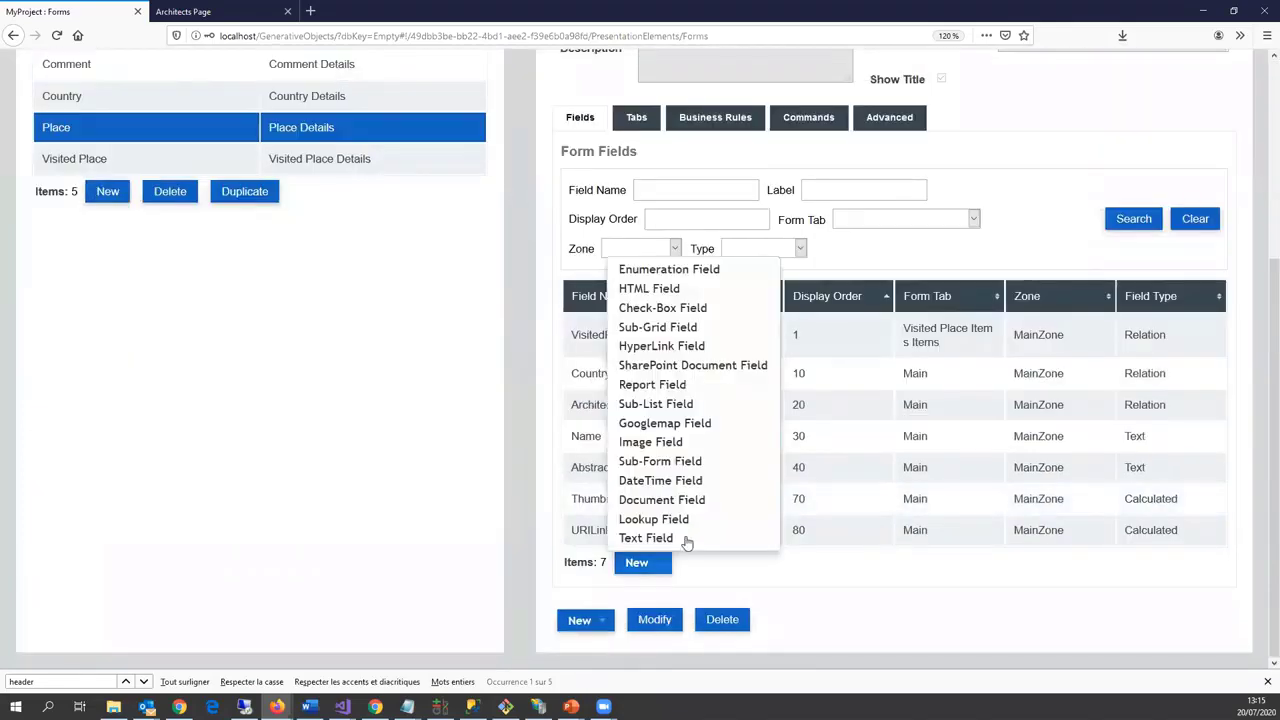
left_click(665, 423)
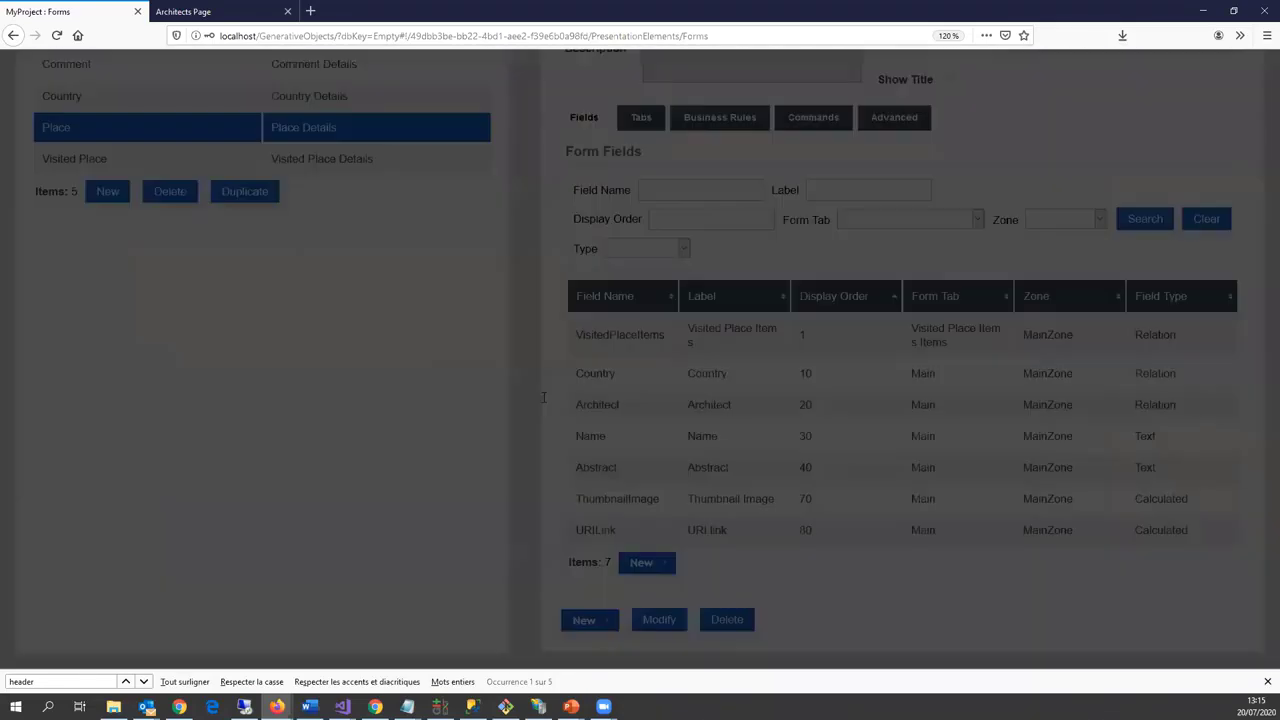
left_click(303, 293)
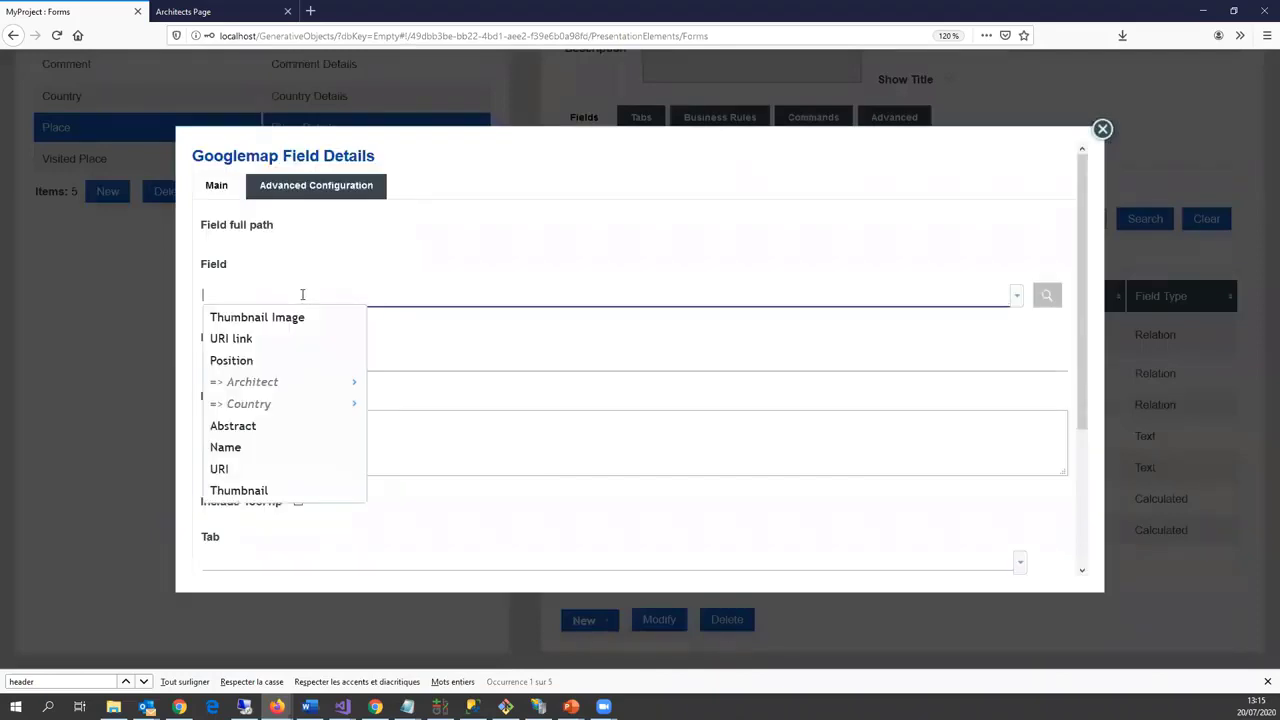
left_click(267, 361)
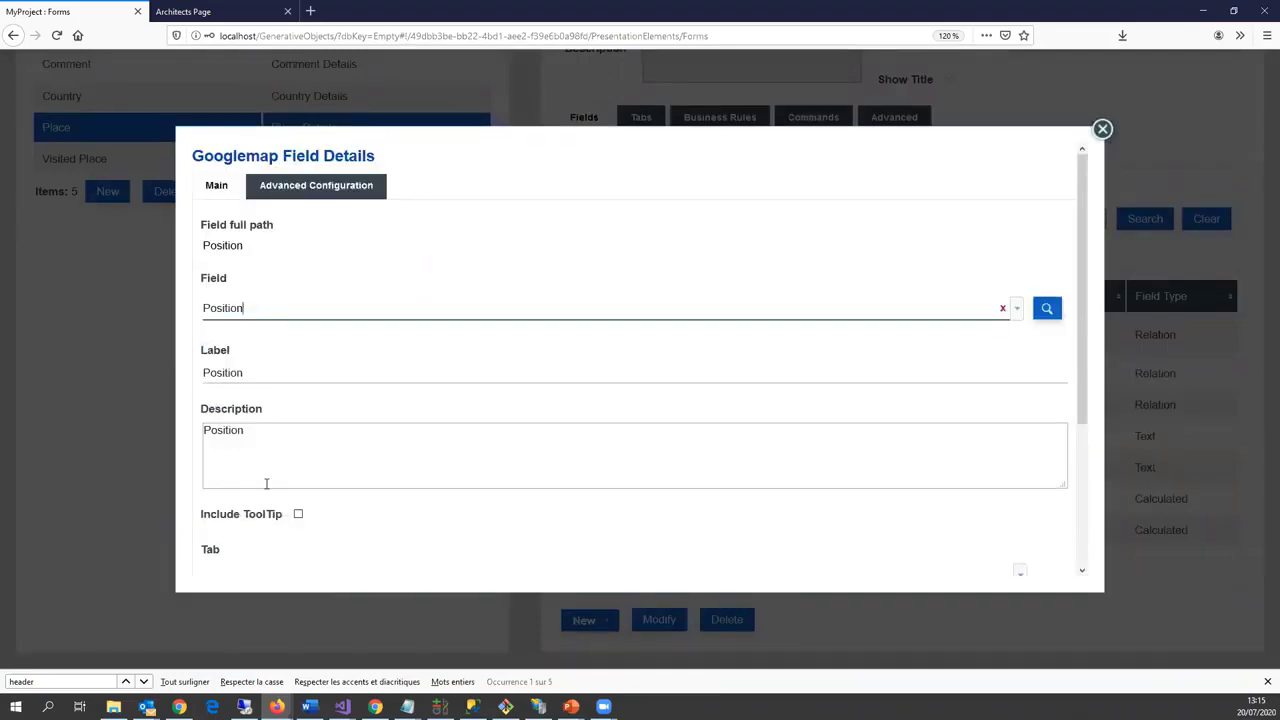
scroll(281, 477, "down", 3)
double_click(277, 222)
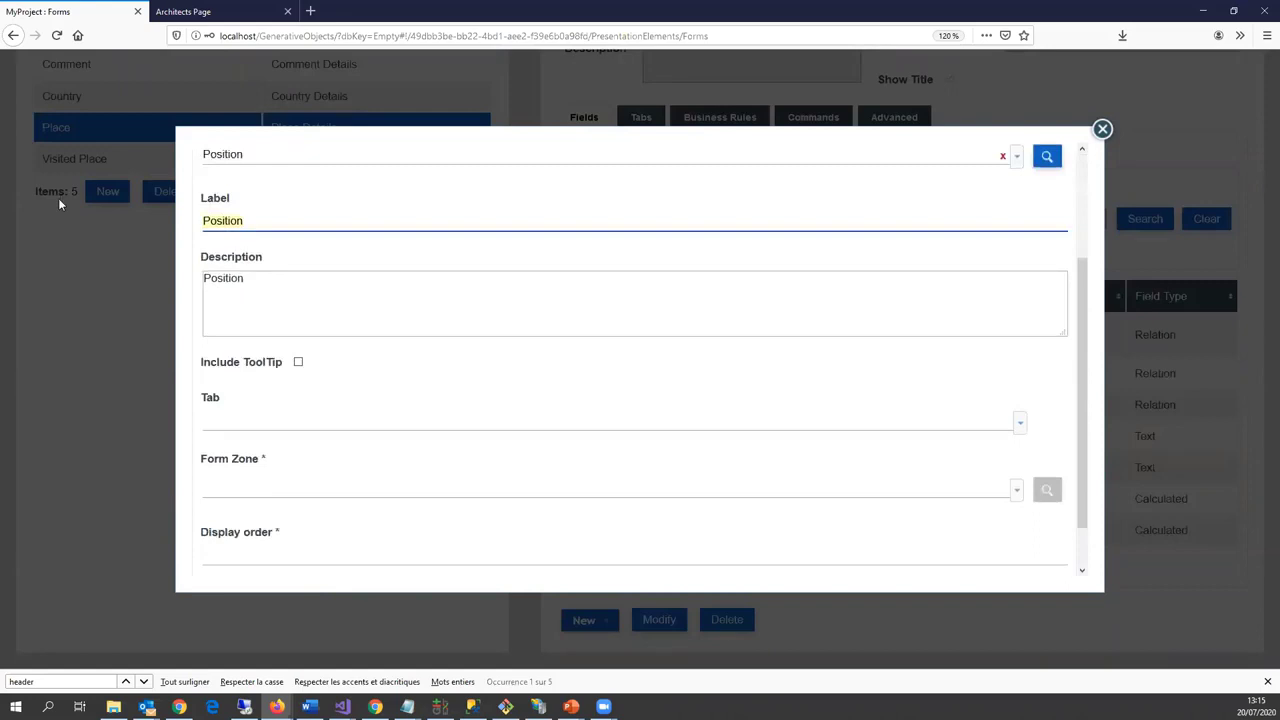
type("Mapp")
key("BackSpace")
key("BackSpace")
key("BackSpace")
key("BackSpace")
left_click(292, 314)
Step: Place the map on the Main tab in MainZone with display order 100 and save it
scroll(300, 400, "down", 2)
left_click(257, 369)
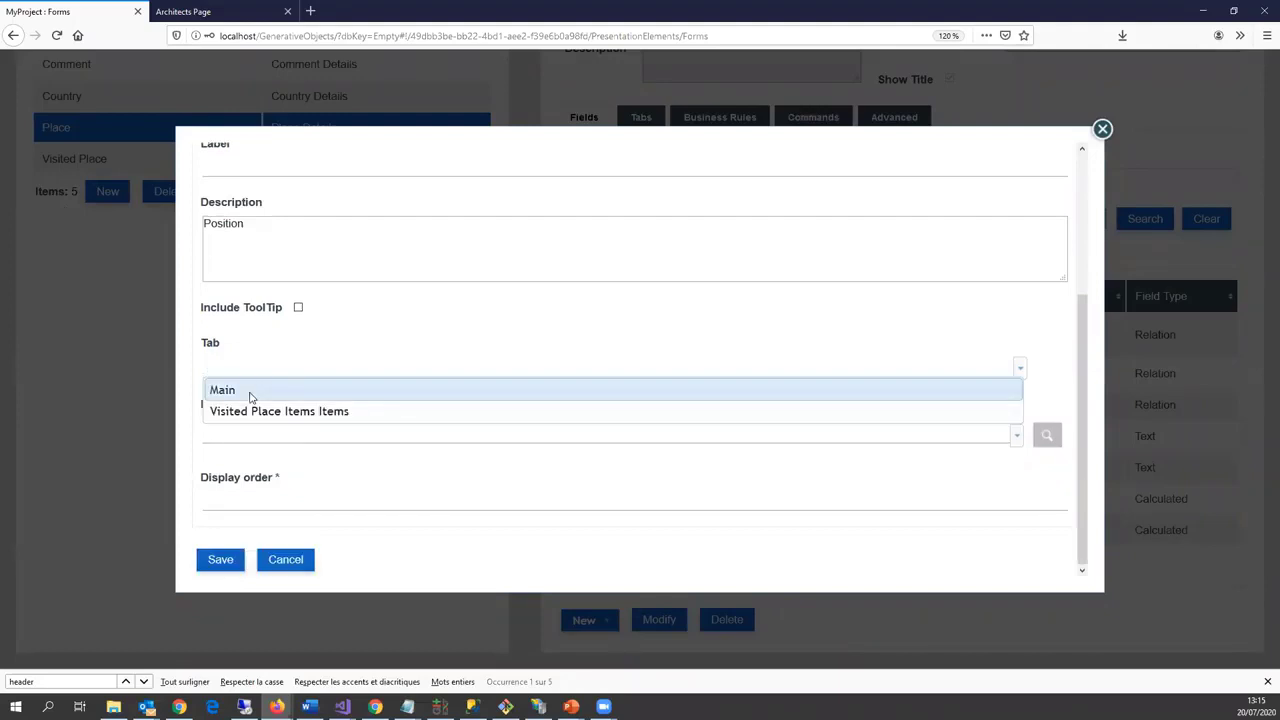
left_click(251, 392)
left_click(264, 433)
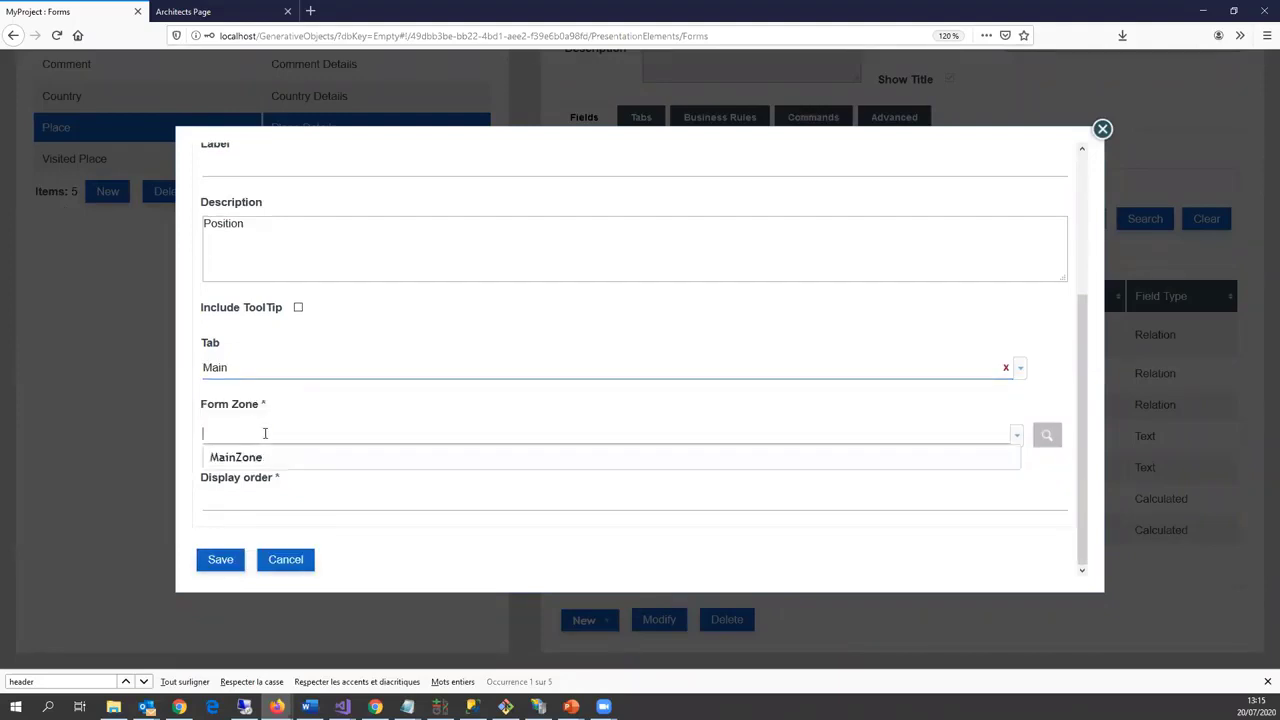
left_click(257, 457)
left_click(255, 498)
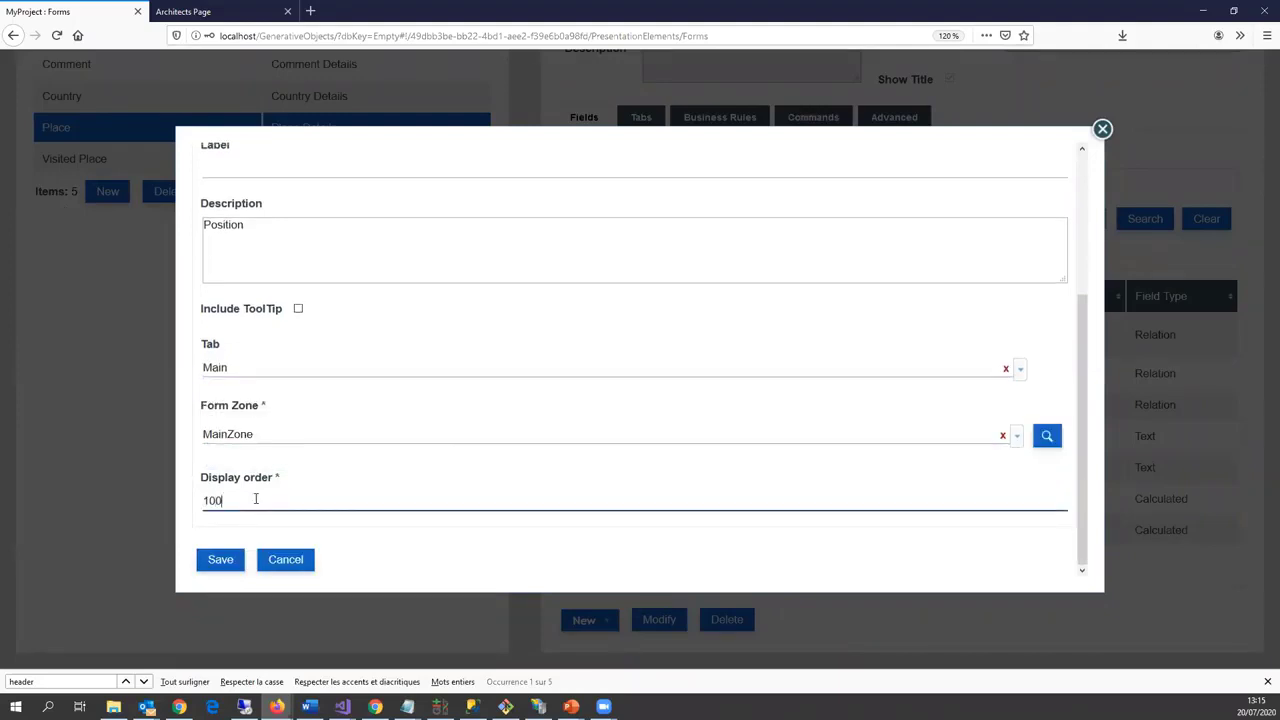
left_click(221, 561)
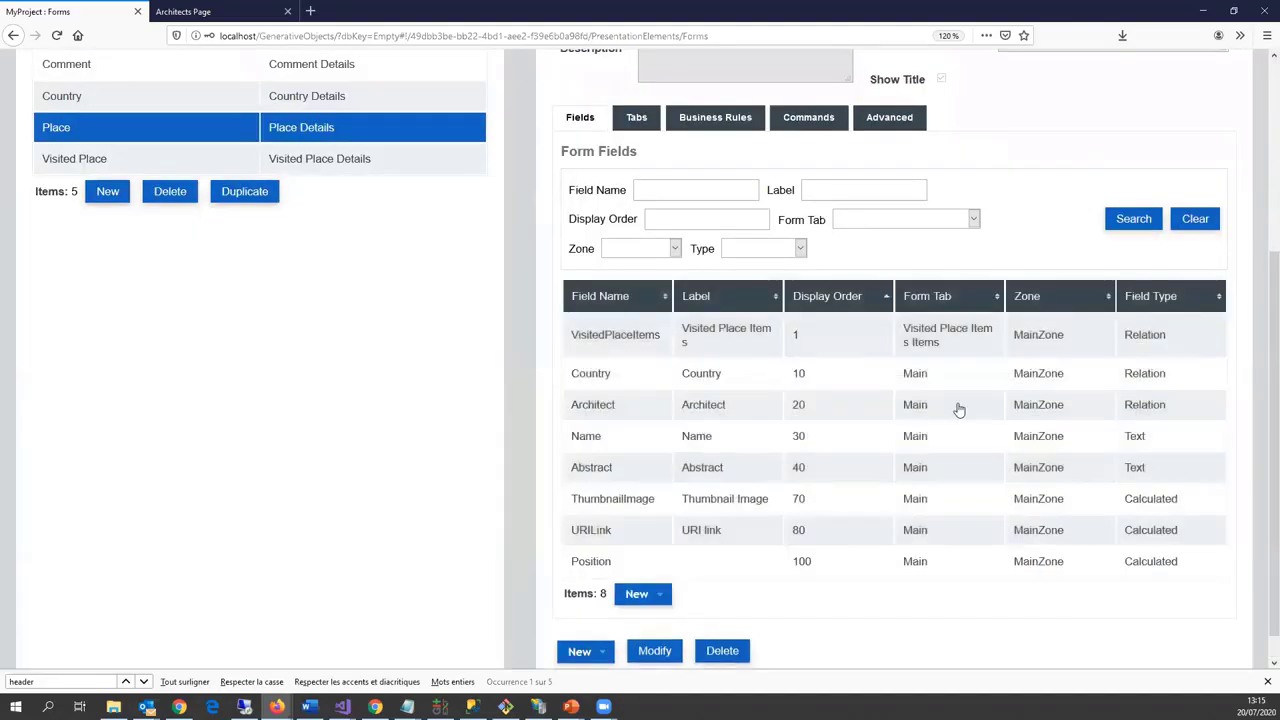
scroll(957, 408, "up", 3)
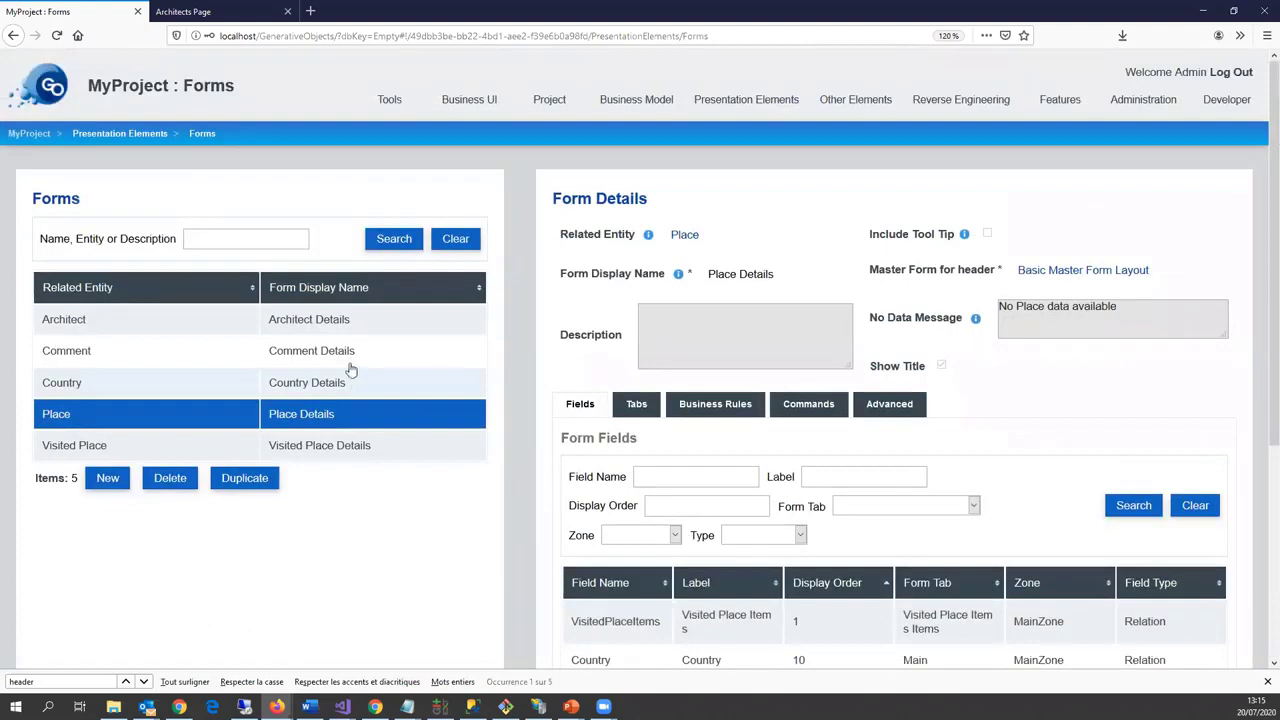
Step: Paste the Google Maps API key into the platform's third-party integrations and save
mouse_move(1152, 110)
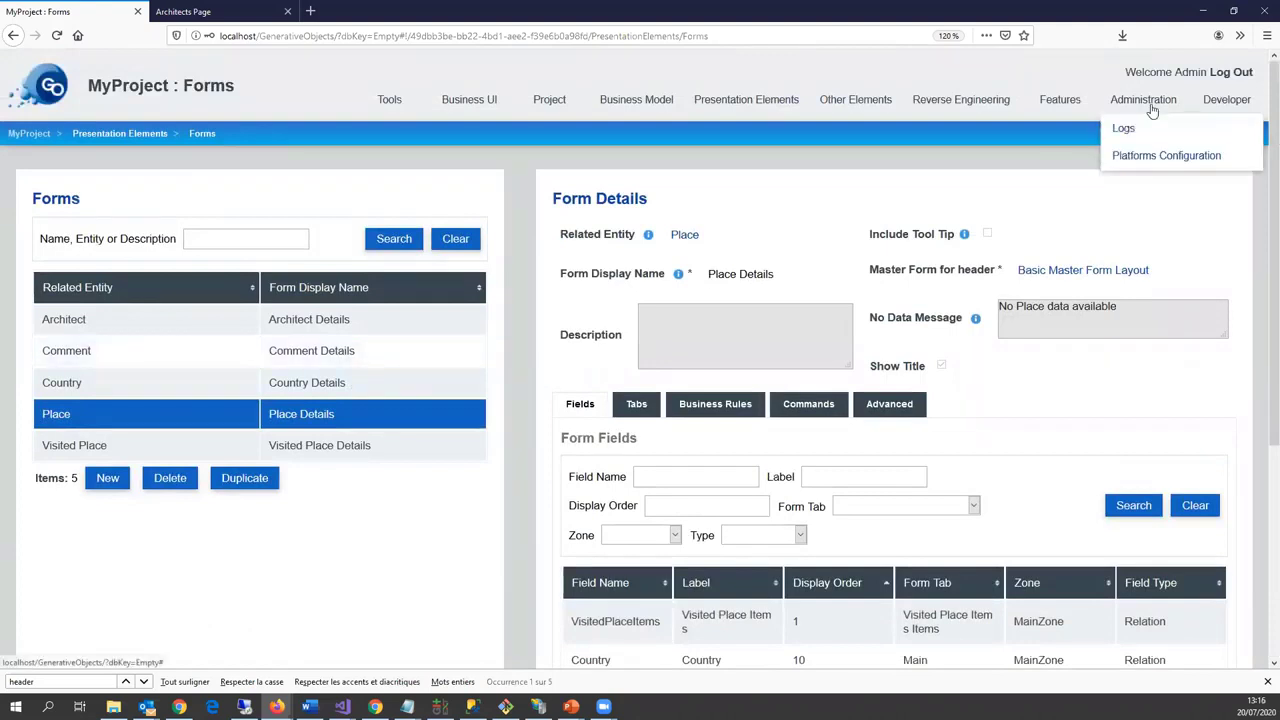
left_click(1140, 157)
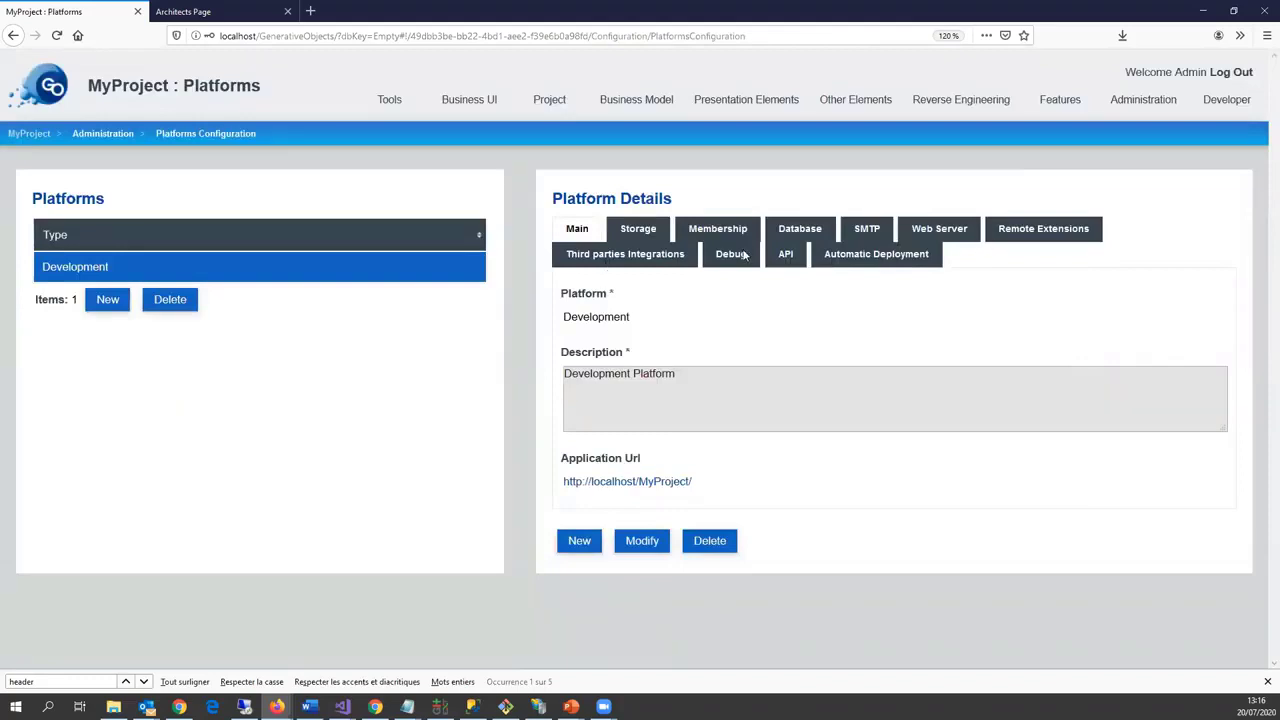
left_click(622, 254)
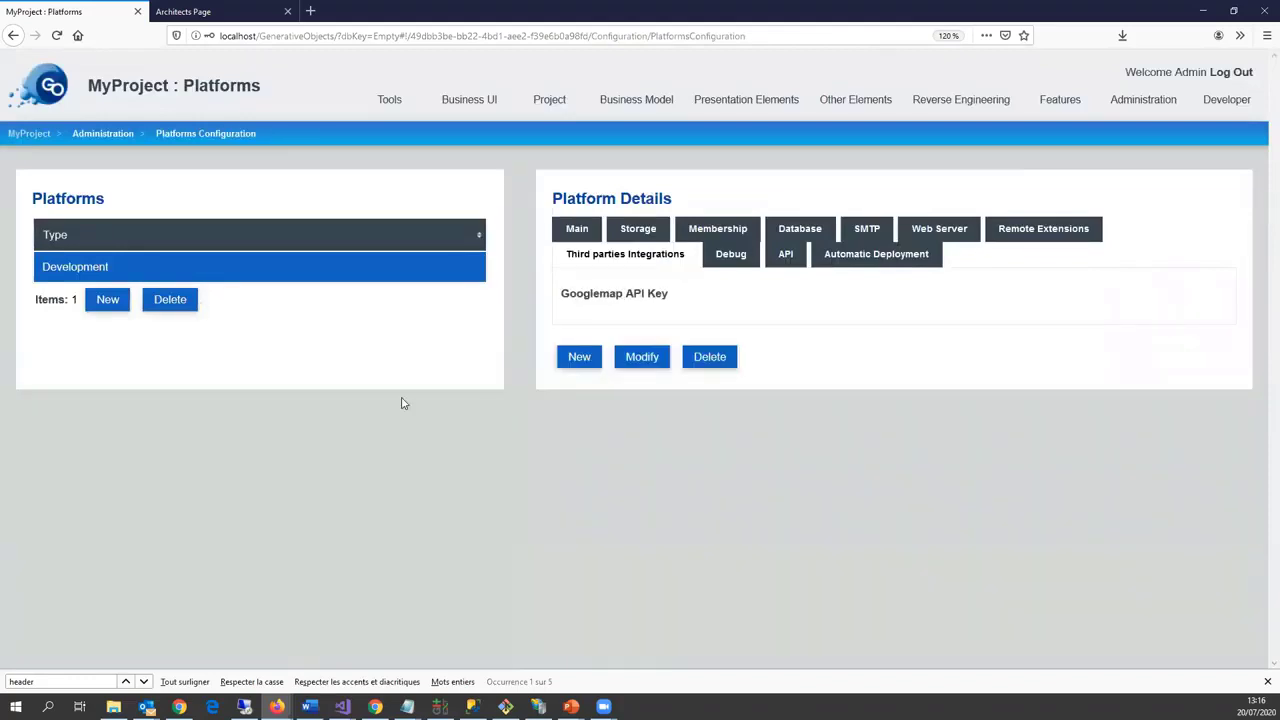
left_click(645, 360)
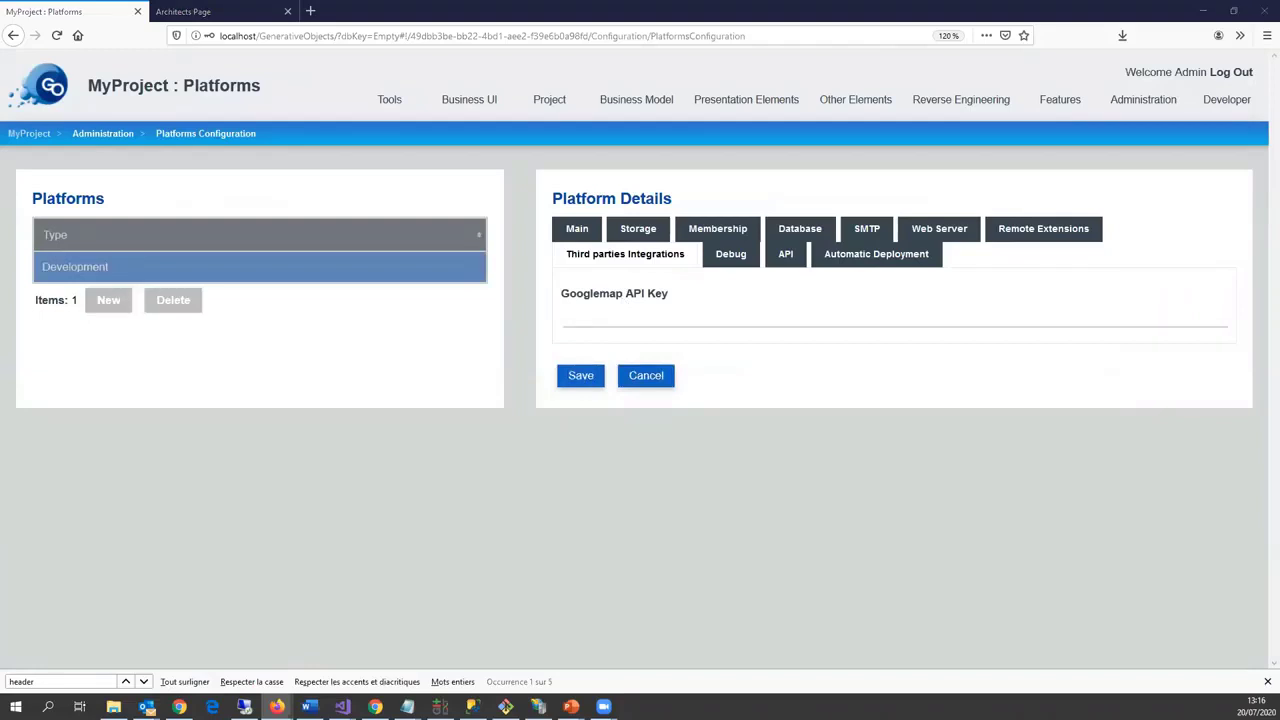
key("ctrl+v")
left_click(581, 375)
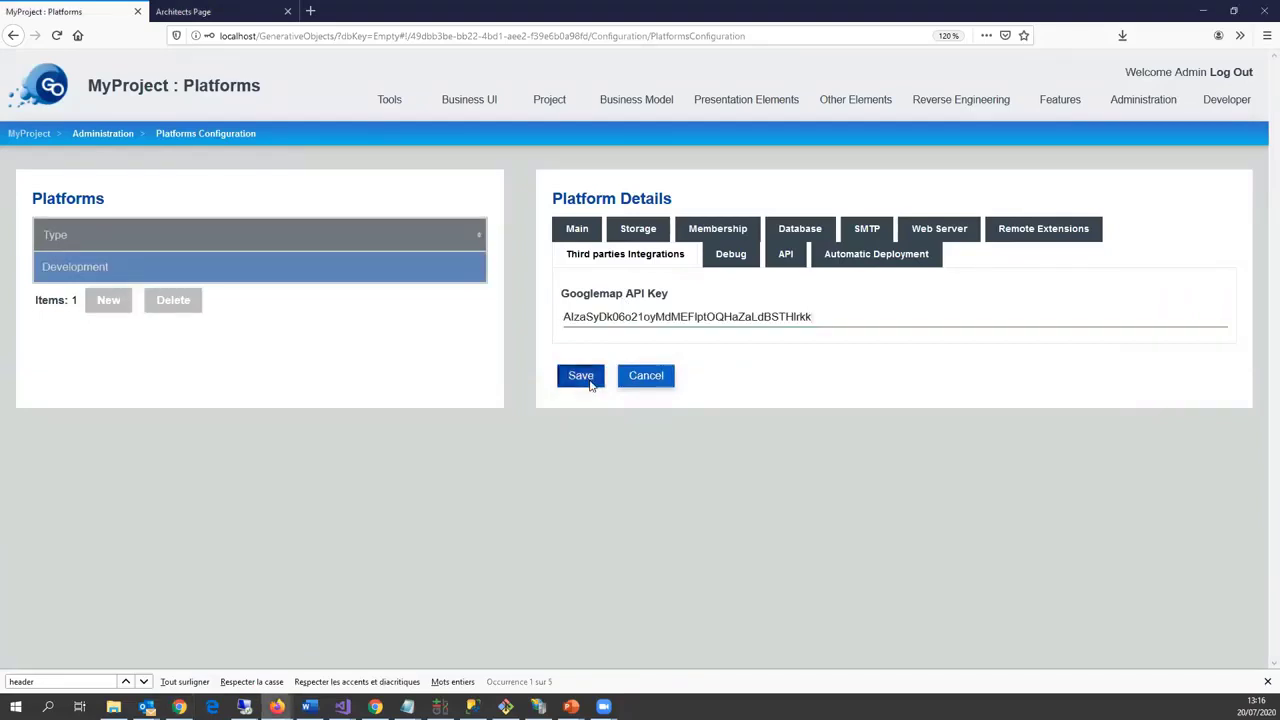
Step: Set the platform's membership security provider to Application and save
left_click(645, 376)
left_click(630, 230)
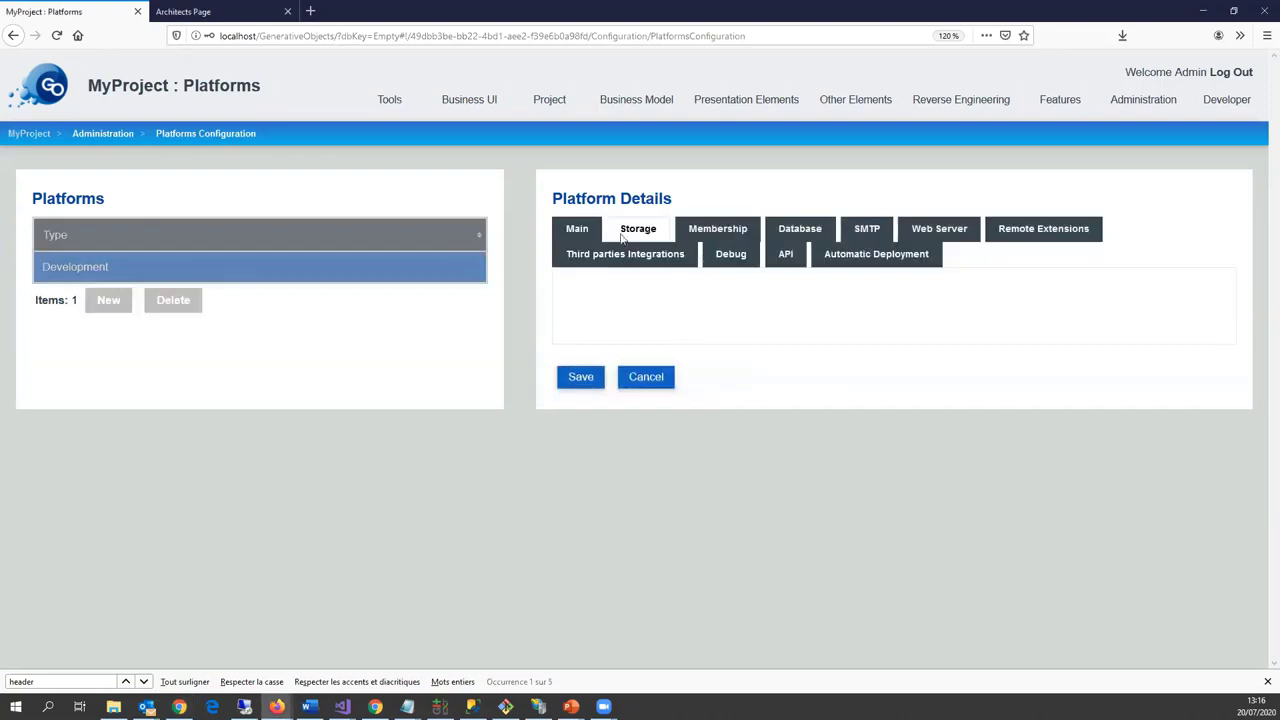
left_click(718, 229)
left_click(640, 326)
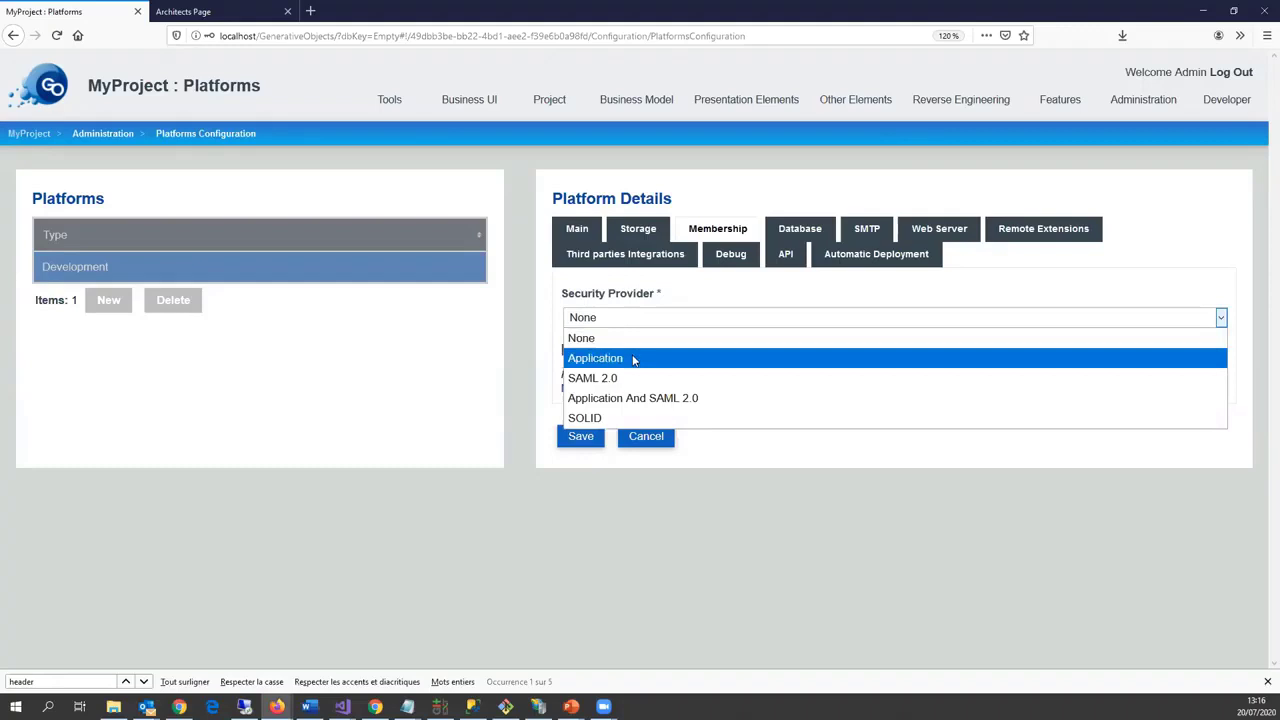
left_click(633, 358)
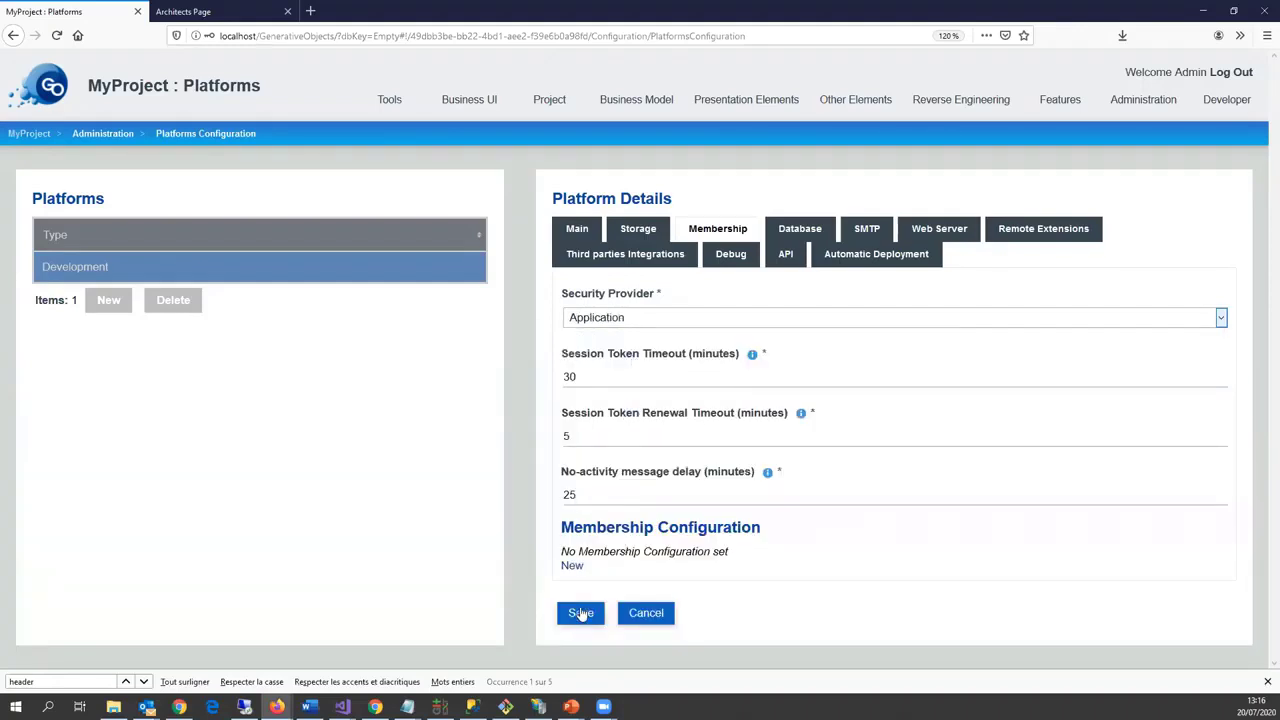
left_click(580, 612)
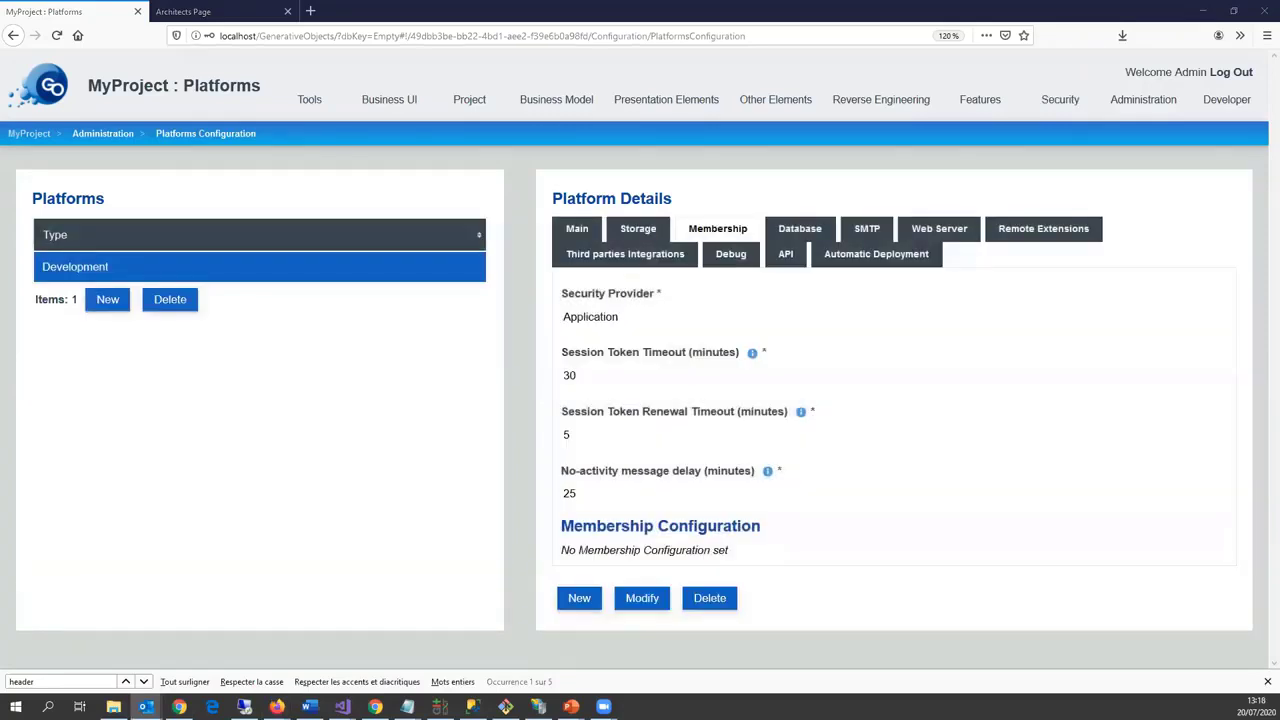
left_click(582, 110)
Step: Set the Place form's display name to {Name} and save it
left_click(664, 100)
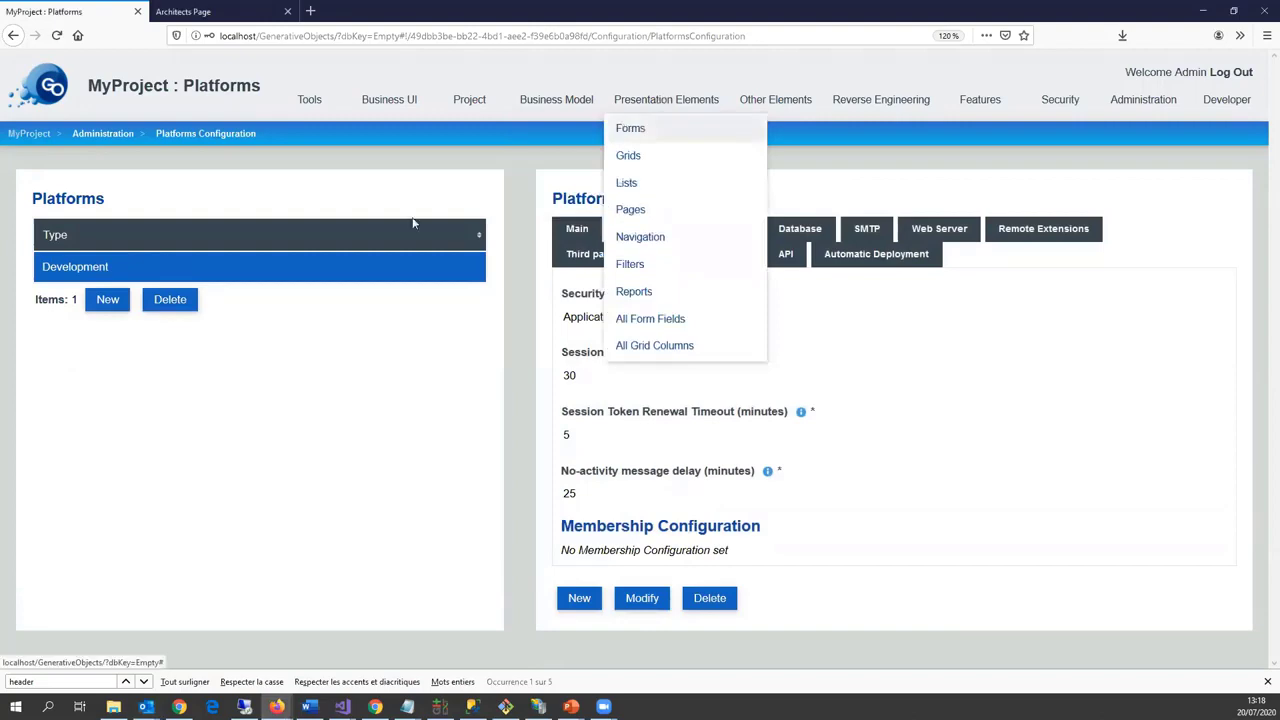
left_click(622, 128)
left_click(178, 414)
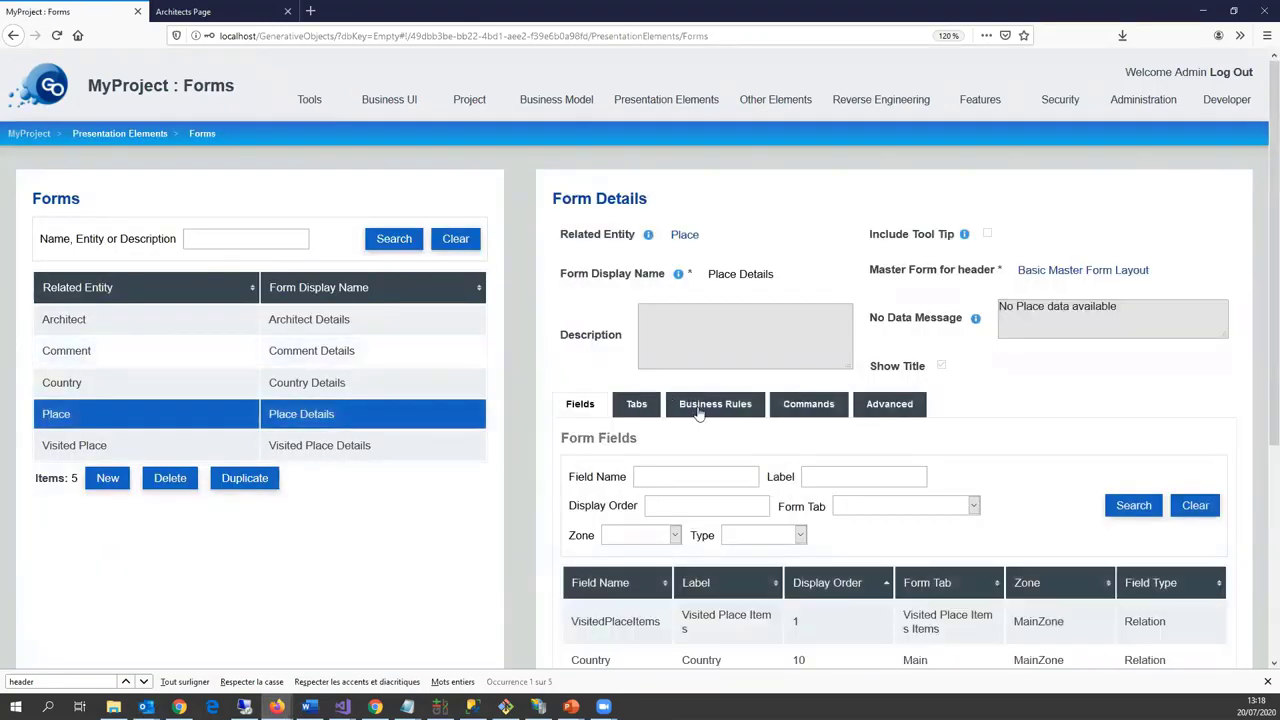
scroll(700, 414, "down", 5)
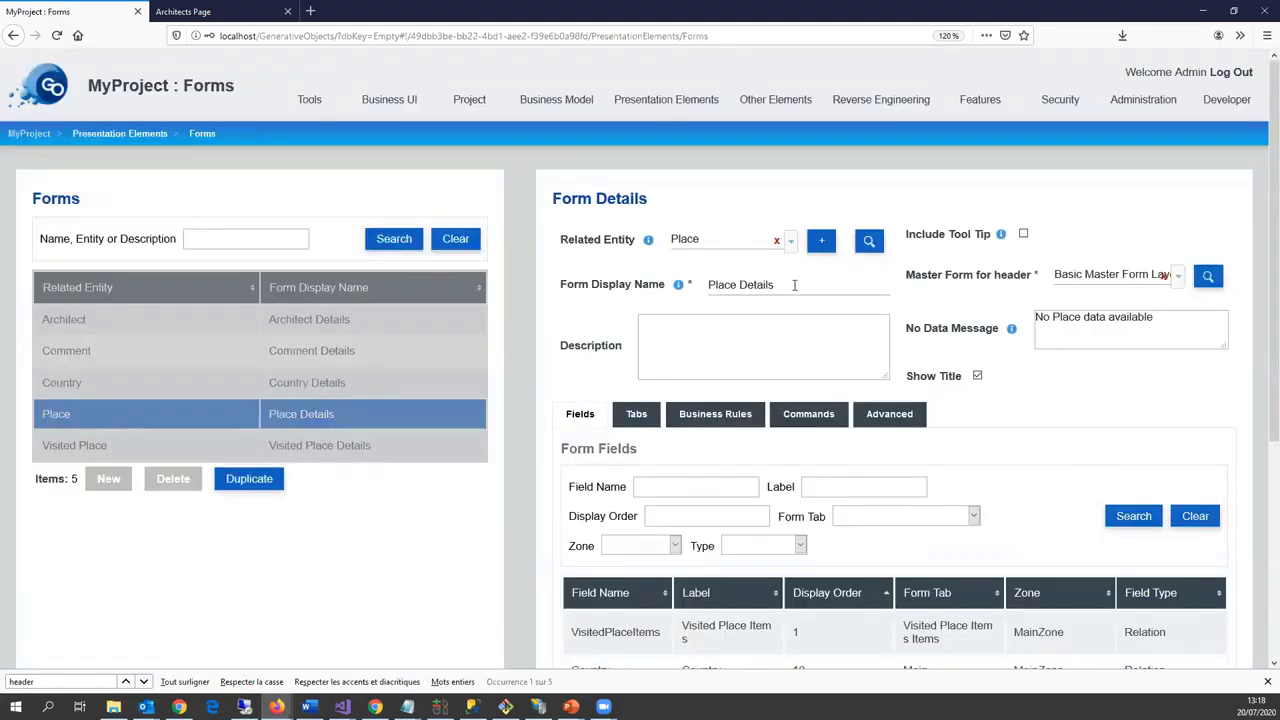
left_click(794, 285)
type("{Name")
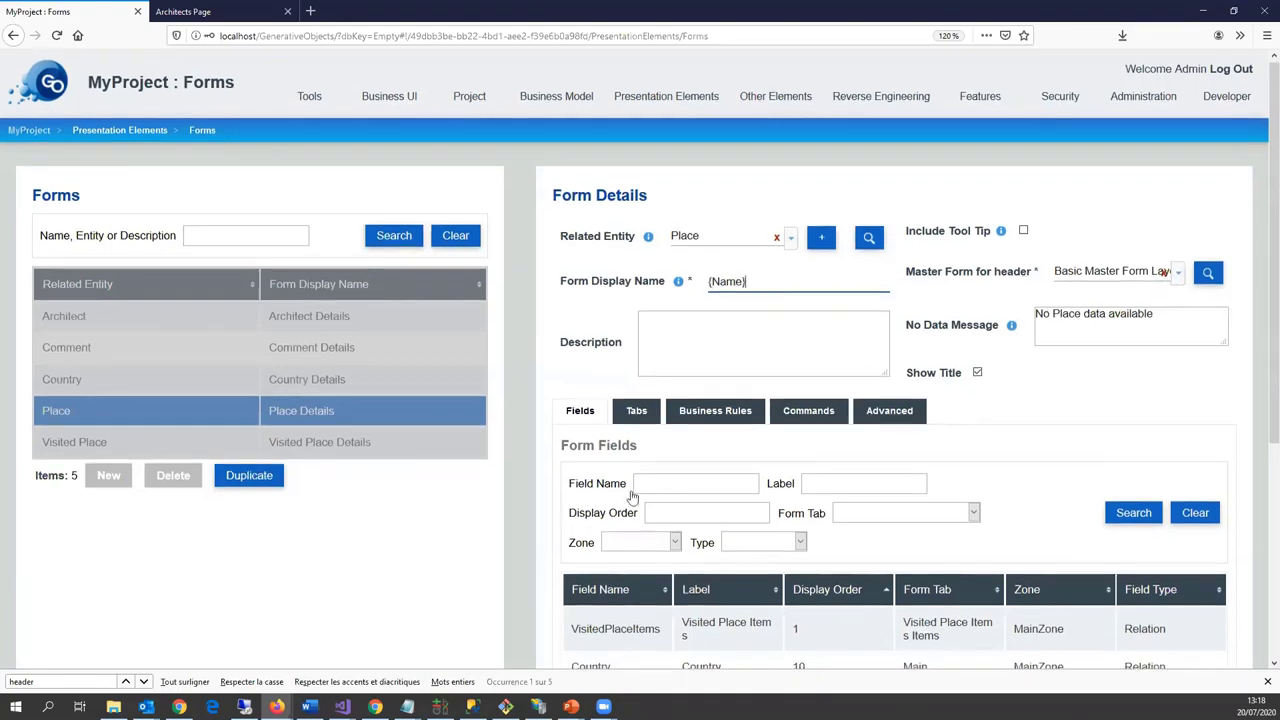
scroll(634, 491, "down", 3)
left_click(580, 621)
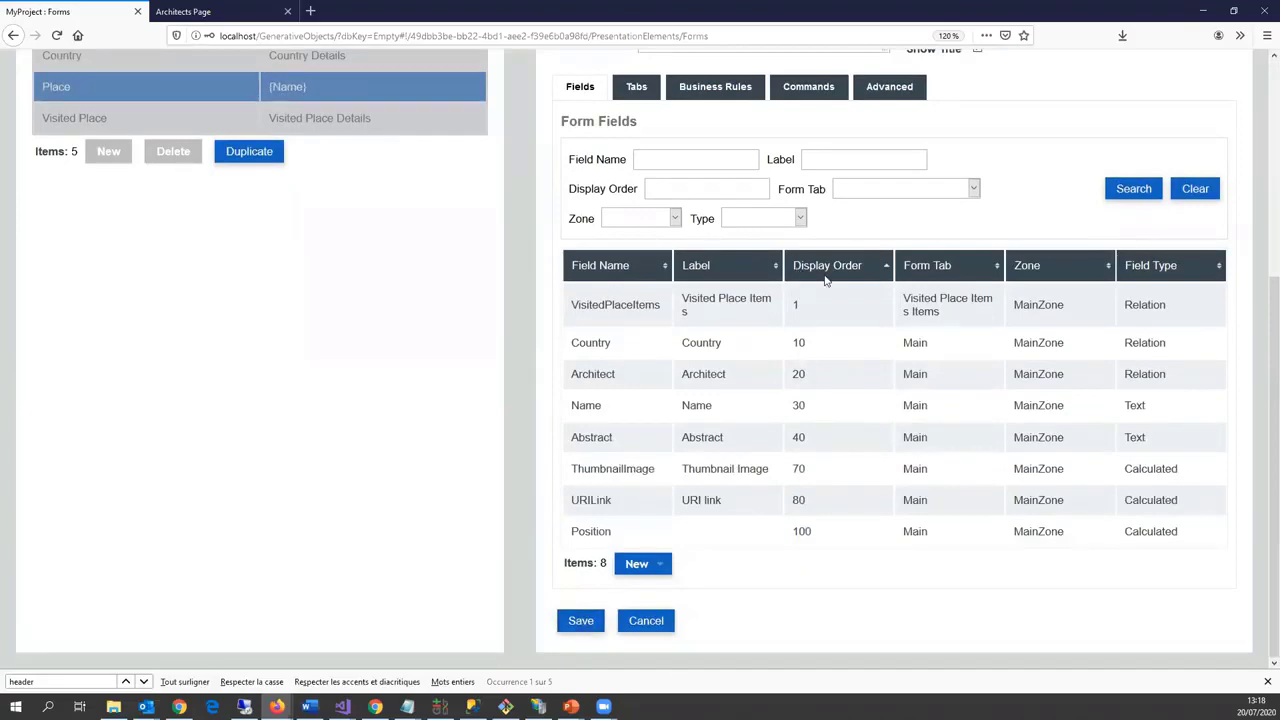
Step: Delete the Name field from the Place form's fields, confirming the deletion
scroll(800, 300, "up", 3)
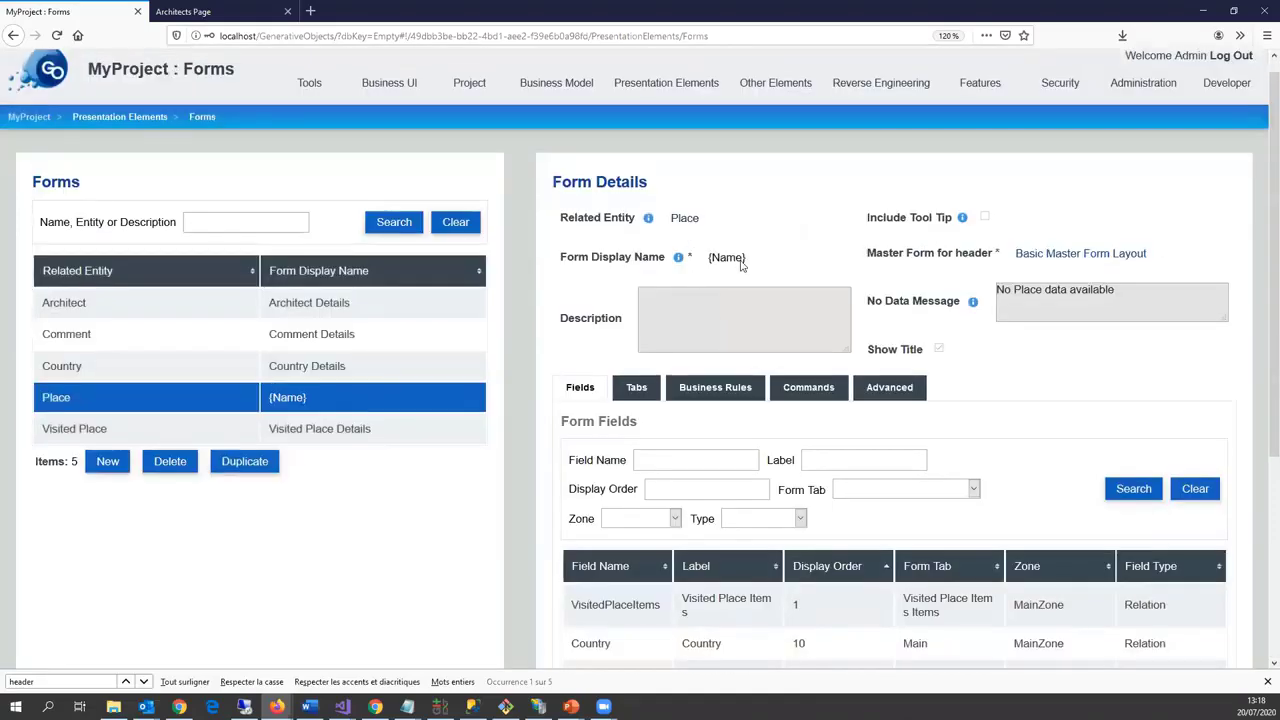
scroll(700, 400, "down", 2)
left_click(684, 537)
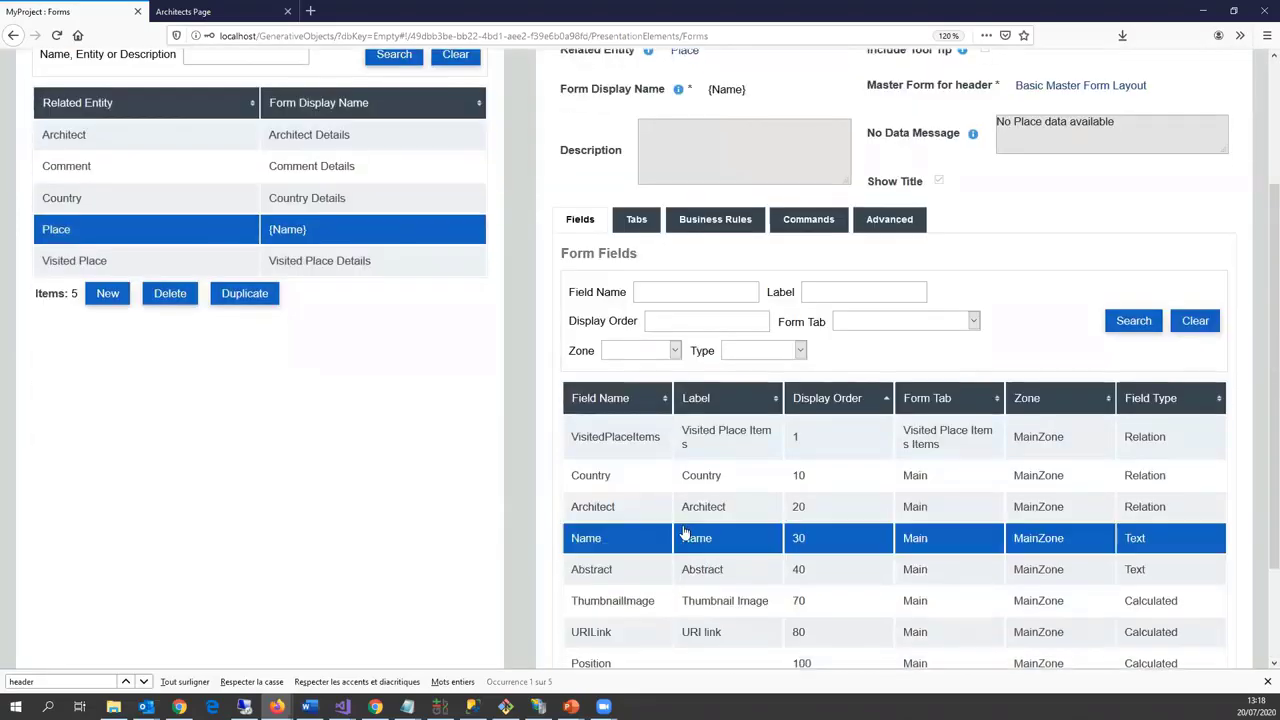
scroll(684, 537, "down", 2)
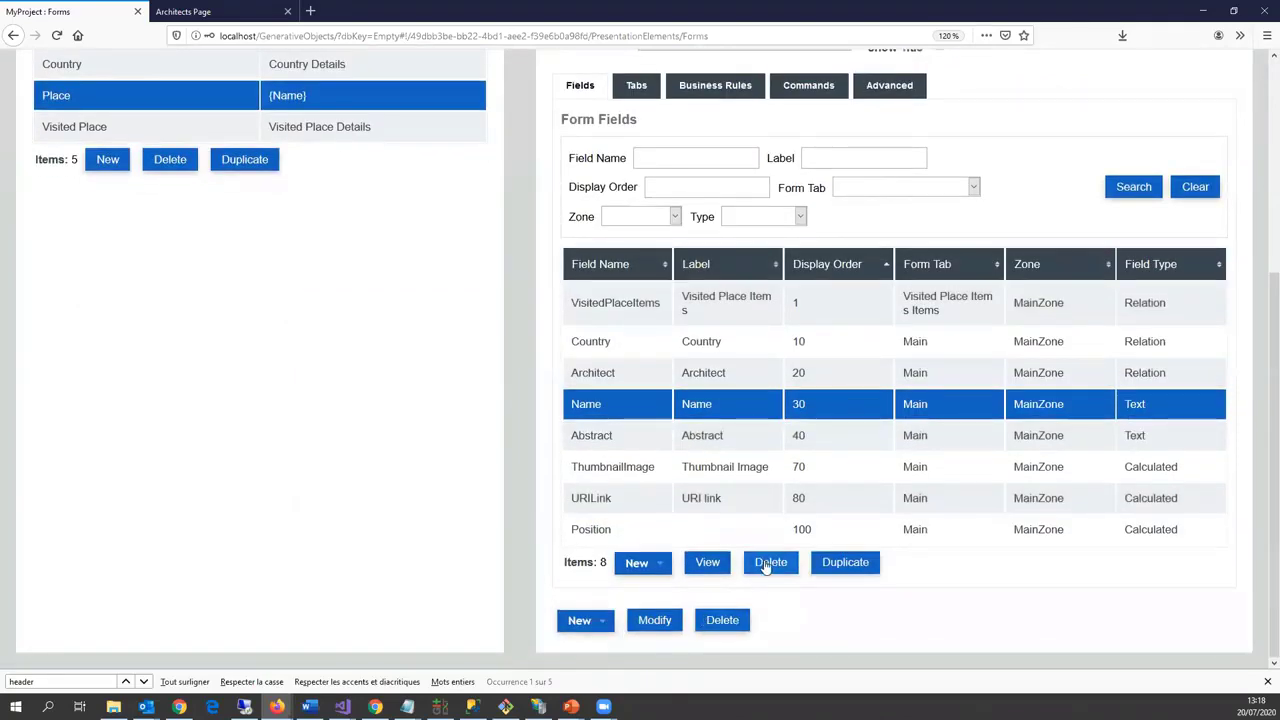
left_click(765, 564)
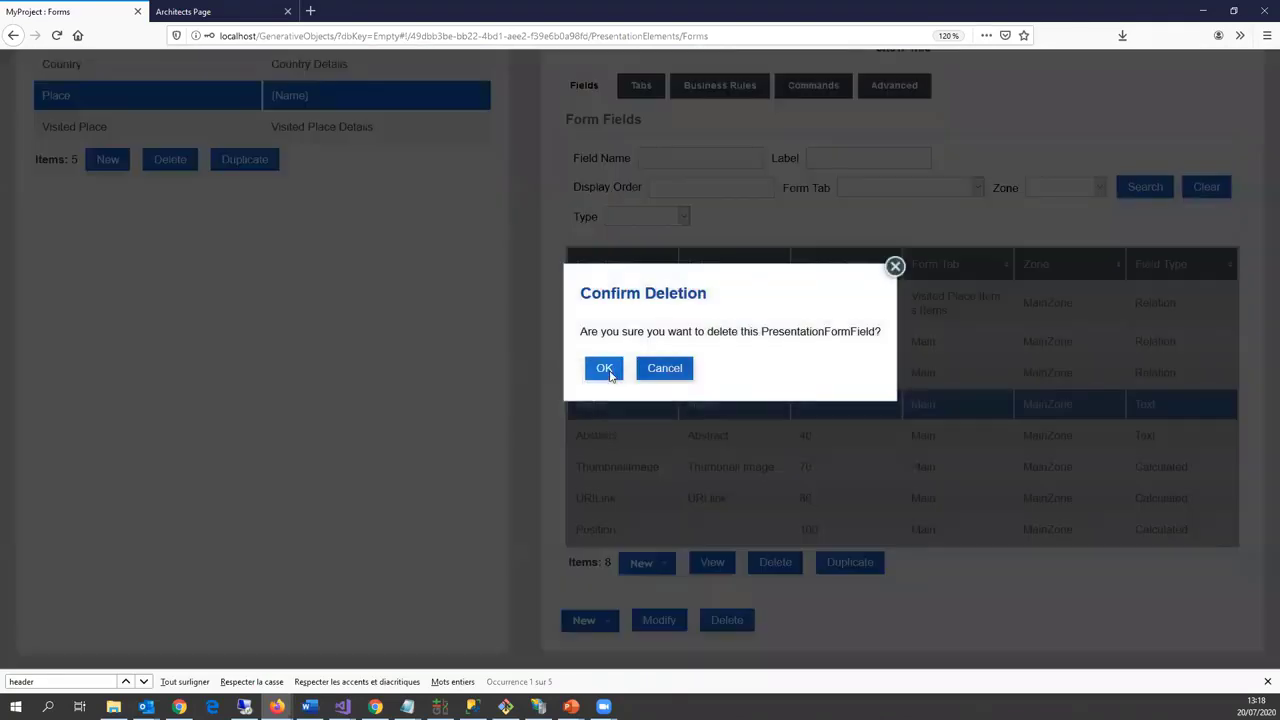
left_click(603, 367)
scroll(645, 436, "up", 5)
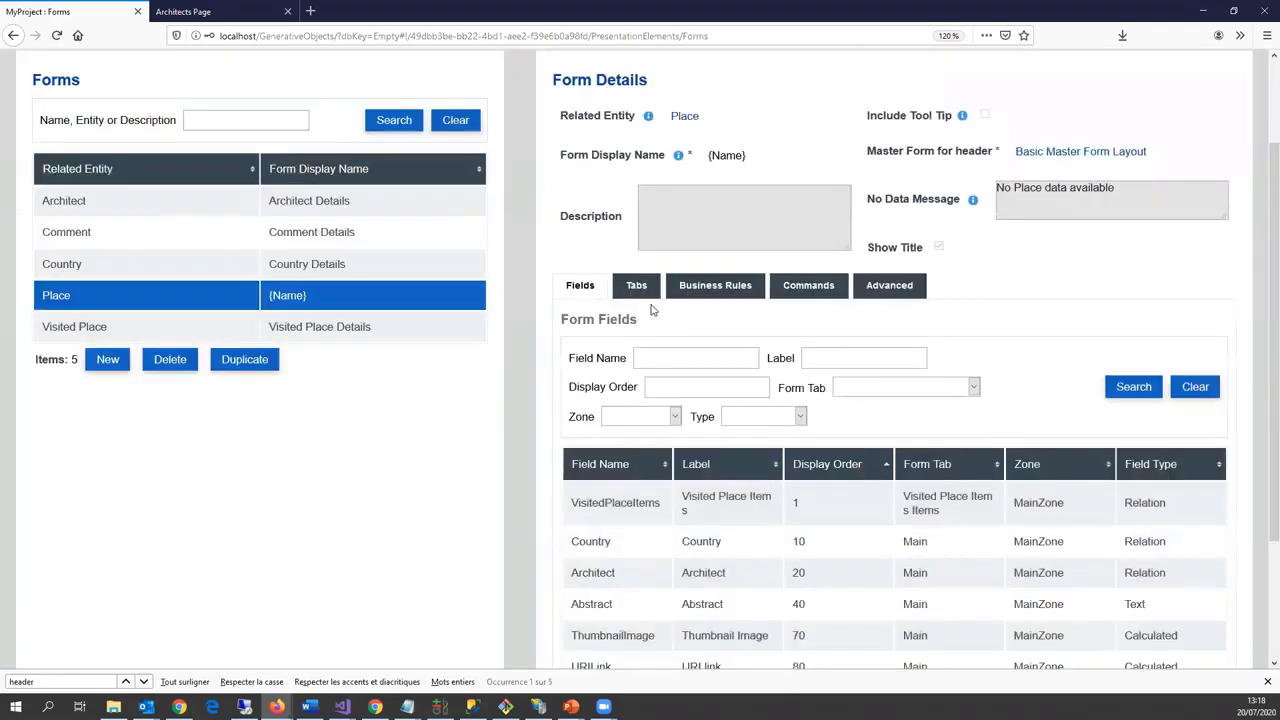
left_click(636, 285)
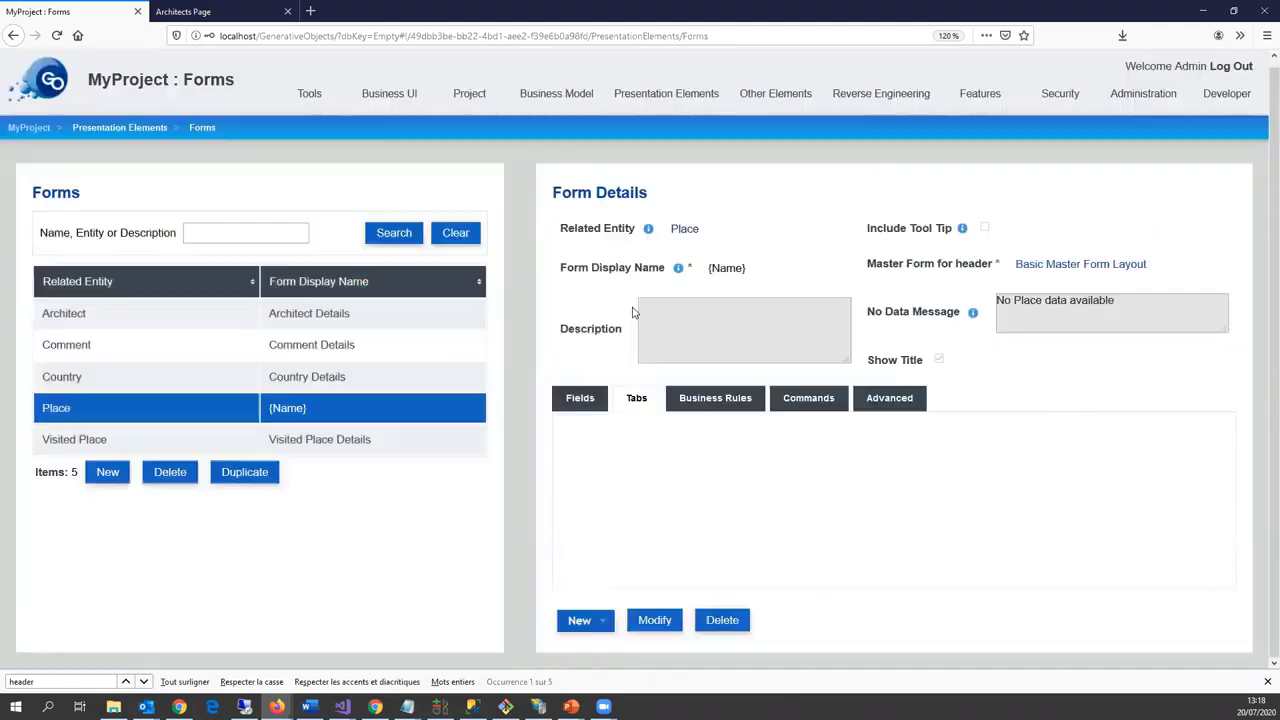
Step: Give the Main tab the Two Columns Master Form Layout and save
left_click(618, 507)
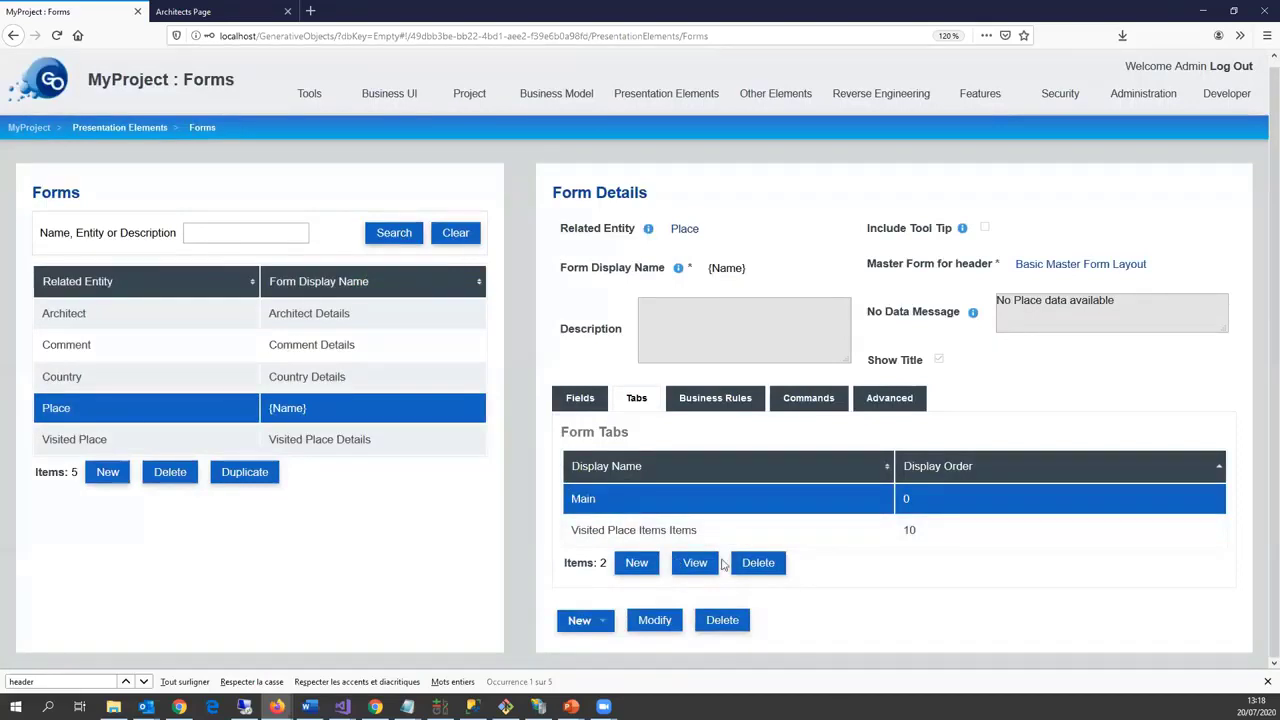
double_click(668, 512)
left_click(222, 499)
left_click(385, 430)
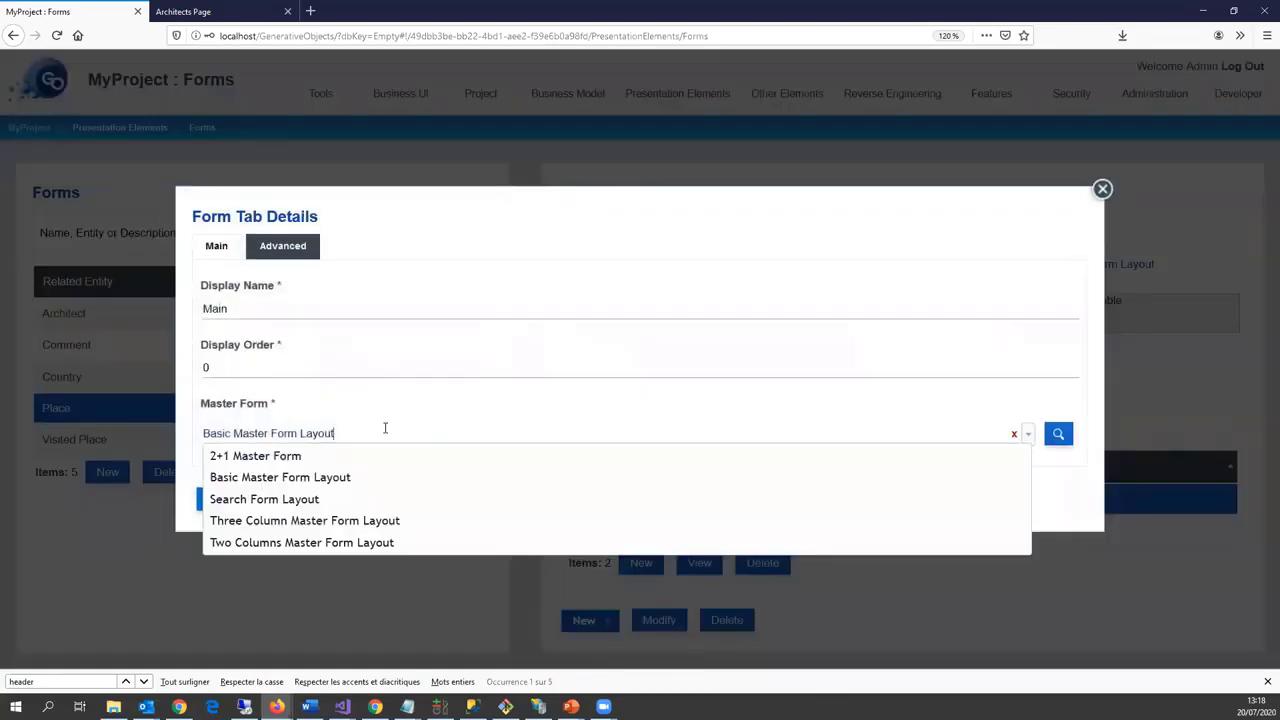
left_click(365, 543)
left_click(221, 499)
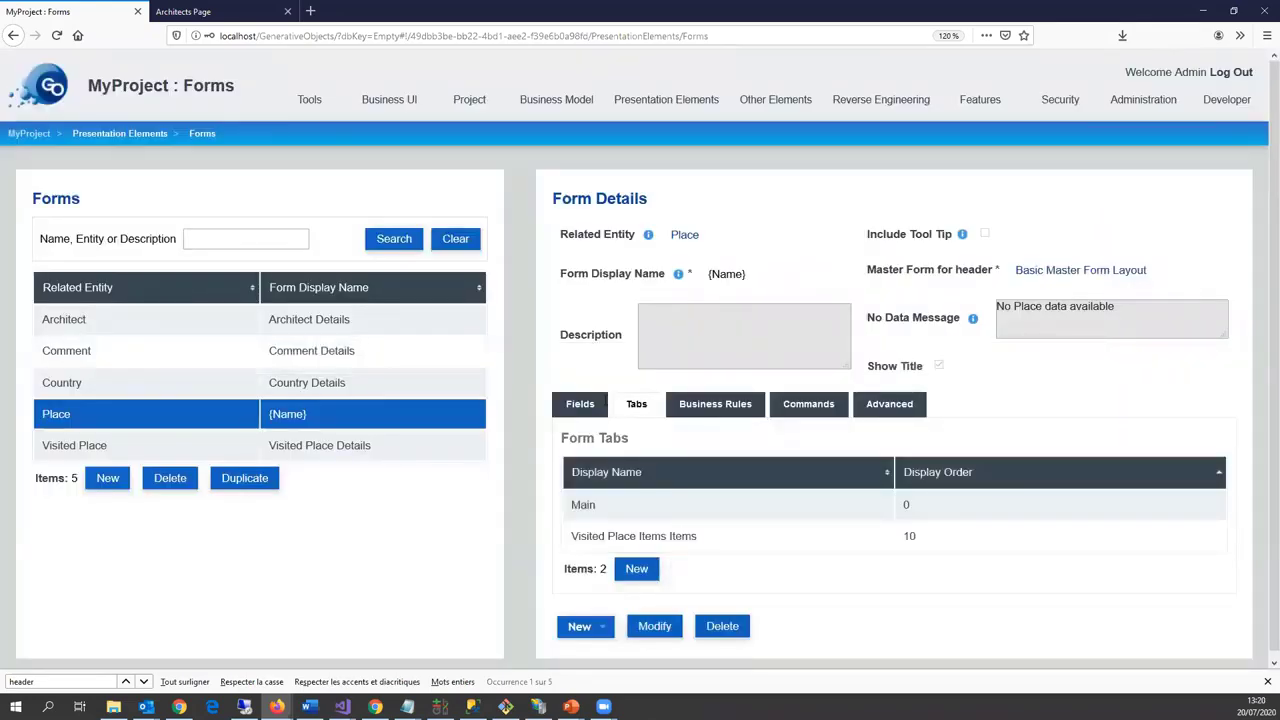
Step: Select the Architect field in the form's field list to move it to LeftZone
left_click(580, 404)
scroll(730, 549, "down", 3)
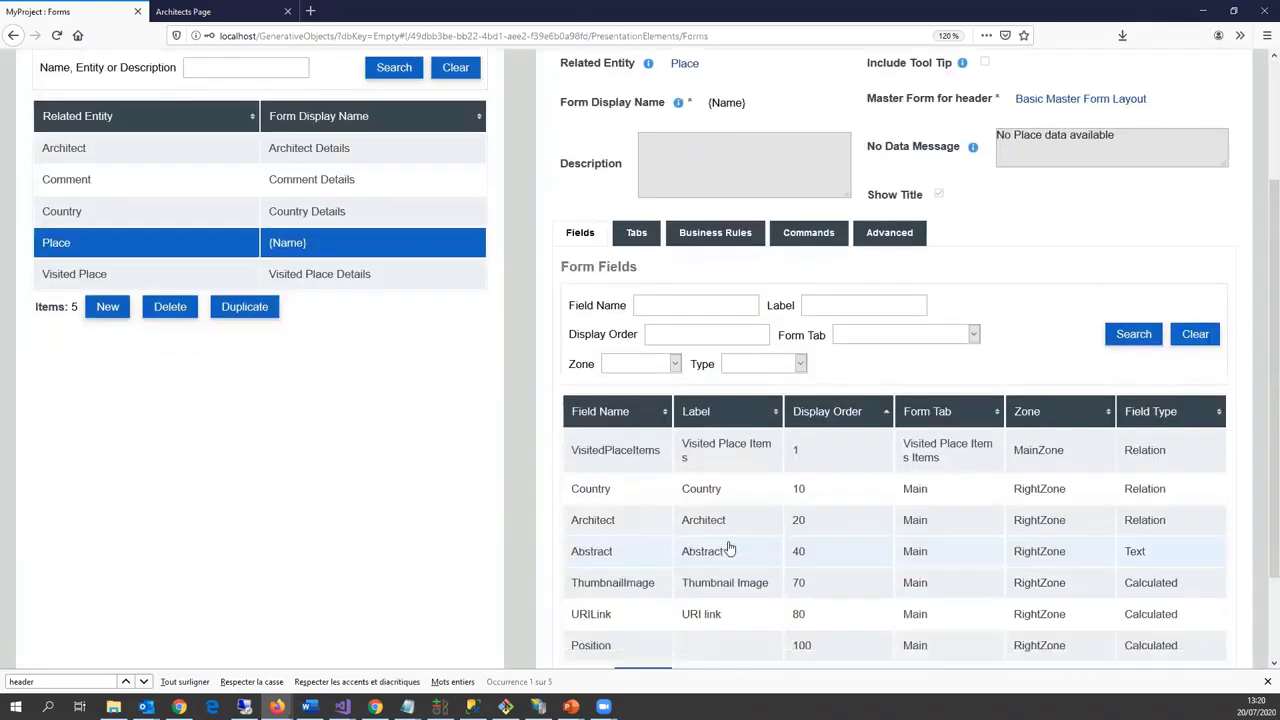
scroll(730, 549, "down", 2)
left_click(700, 404)
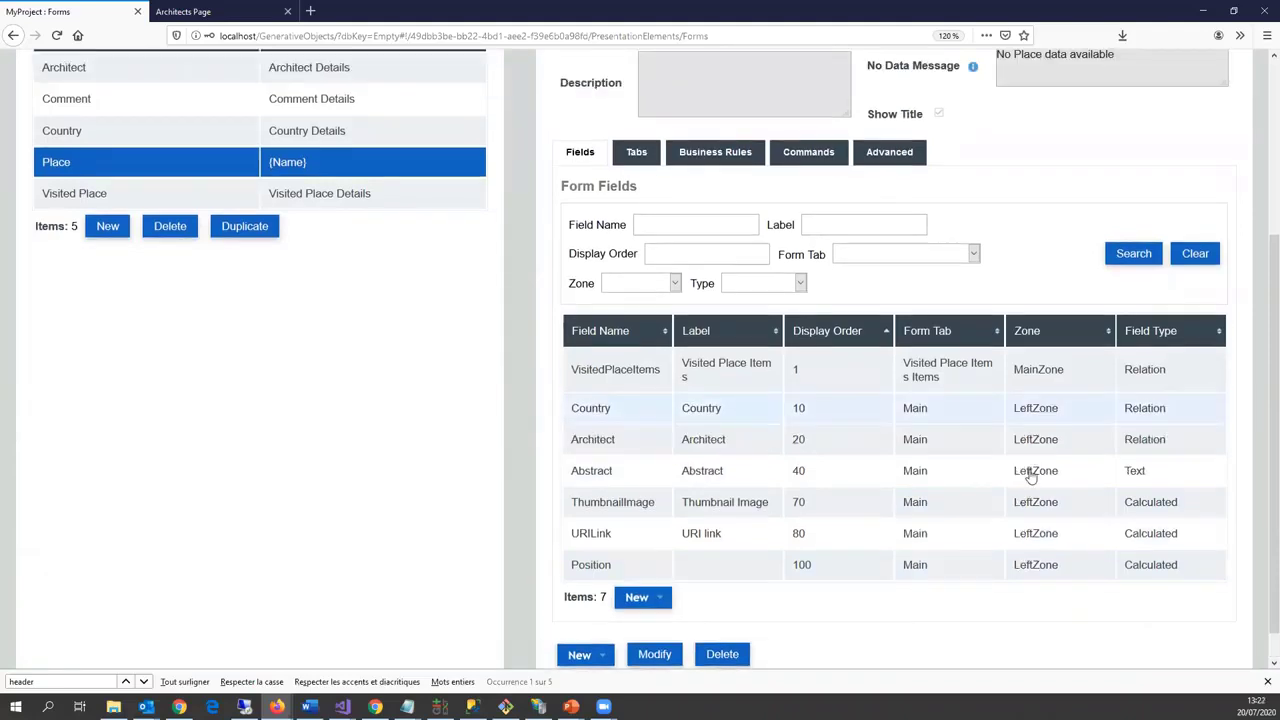
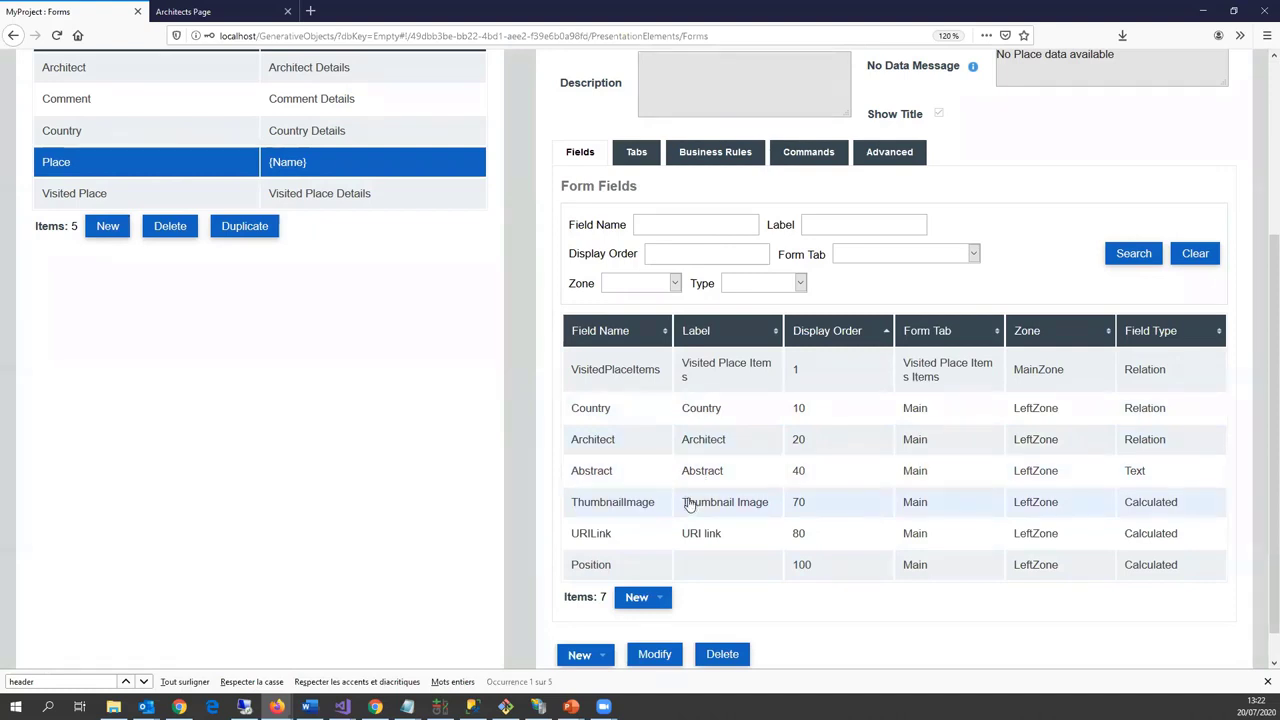
Step: Move the URILink field of the Place form into RightZone and save
double_click(596, 537)
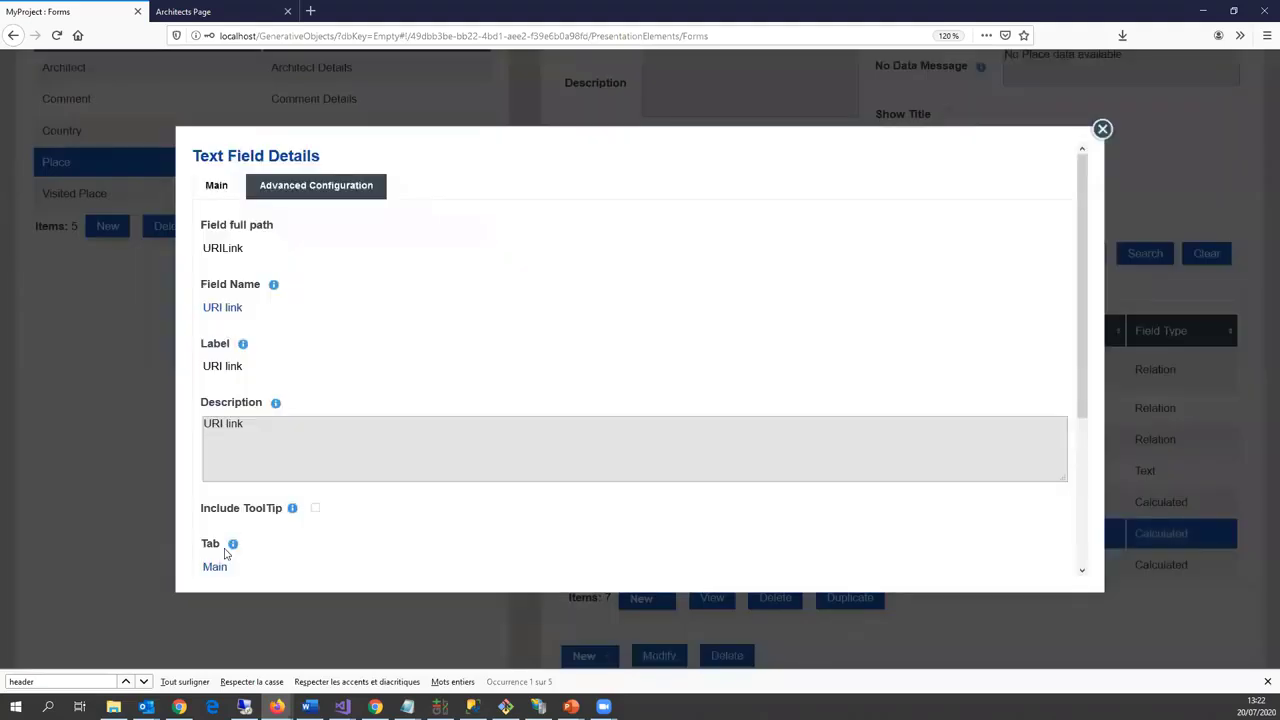
scroll(225, 553, "down", 3)
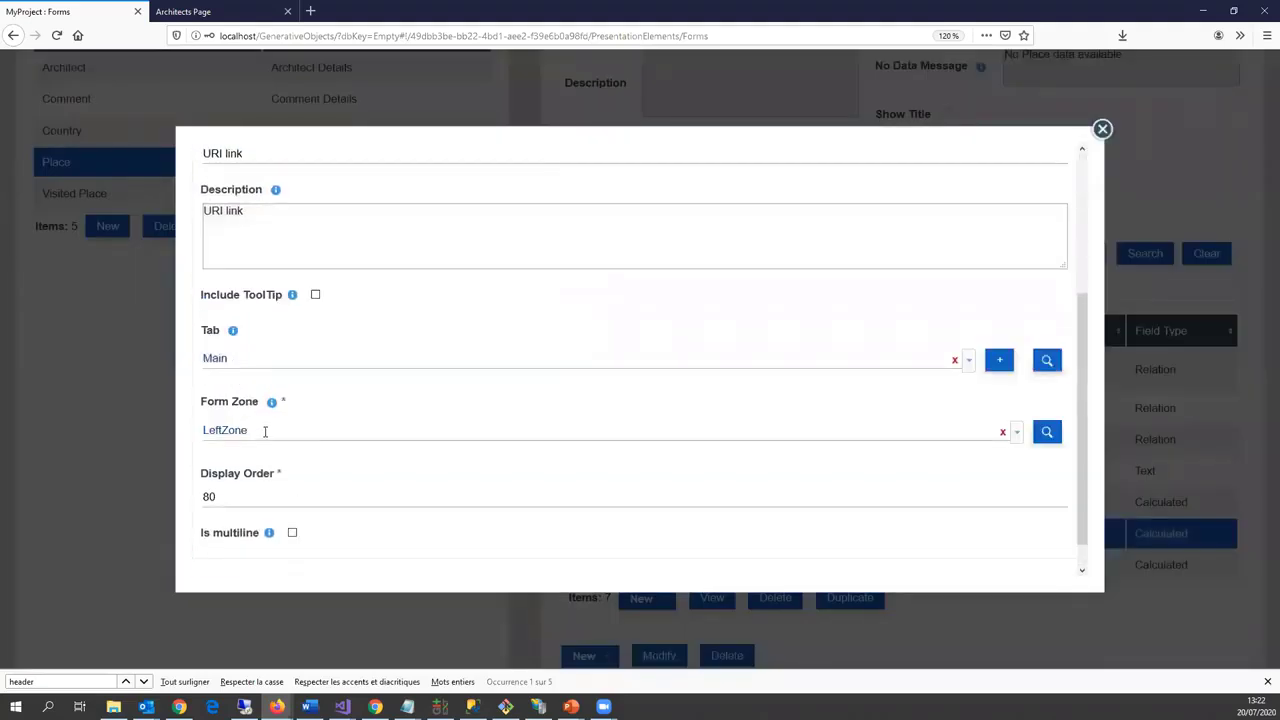
left_click(265, 430)
left_click(251, 475)
scroll(228, 567, "down", 1)
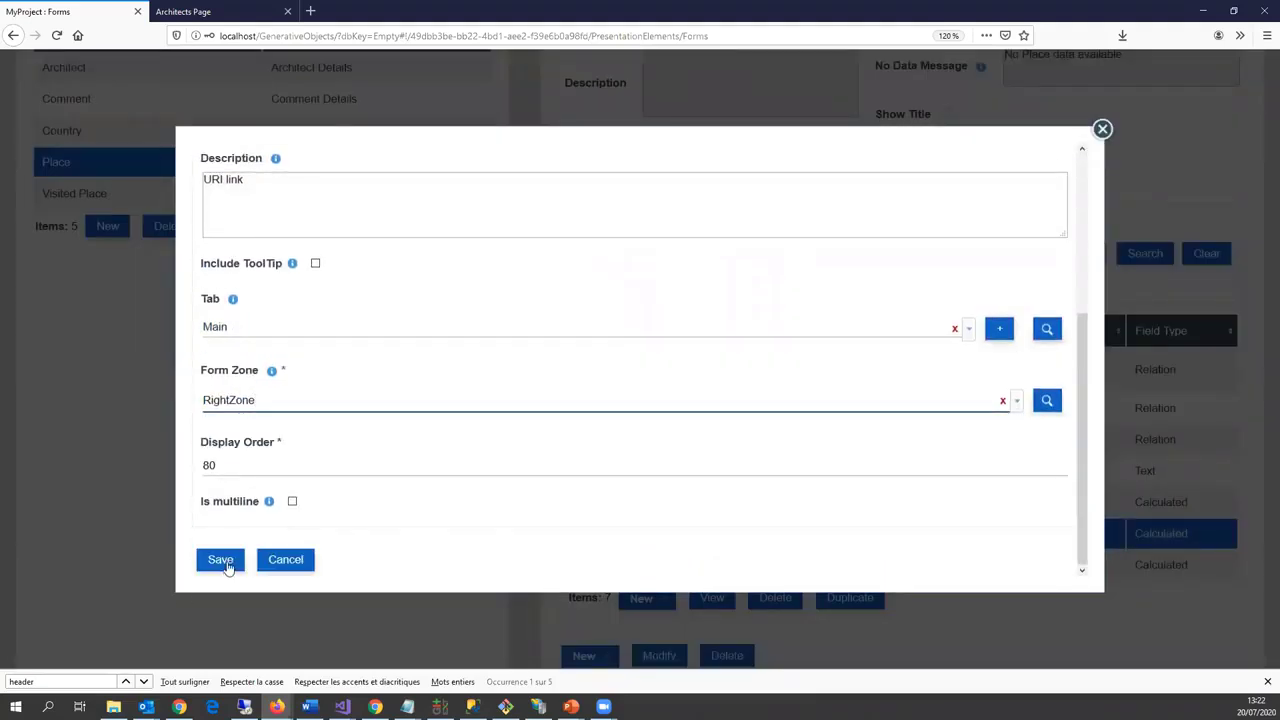
left_click(225, 563)
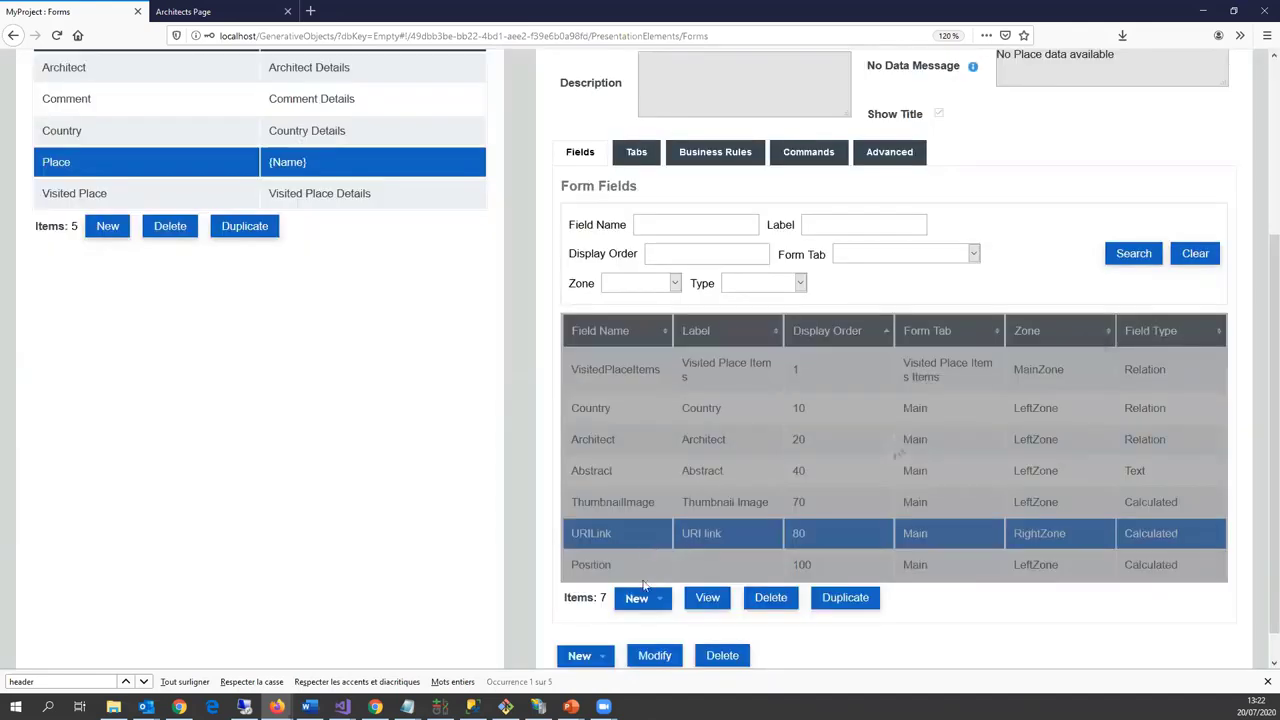
Step: Move the Position field into RightZone as well and save
double_click(617, 567)
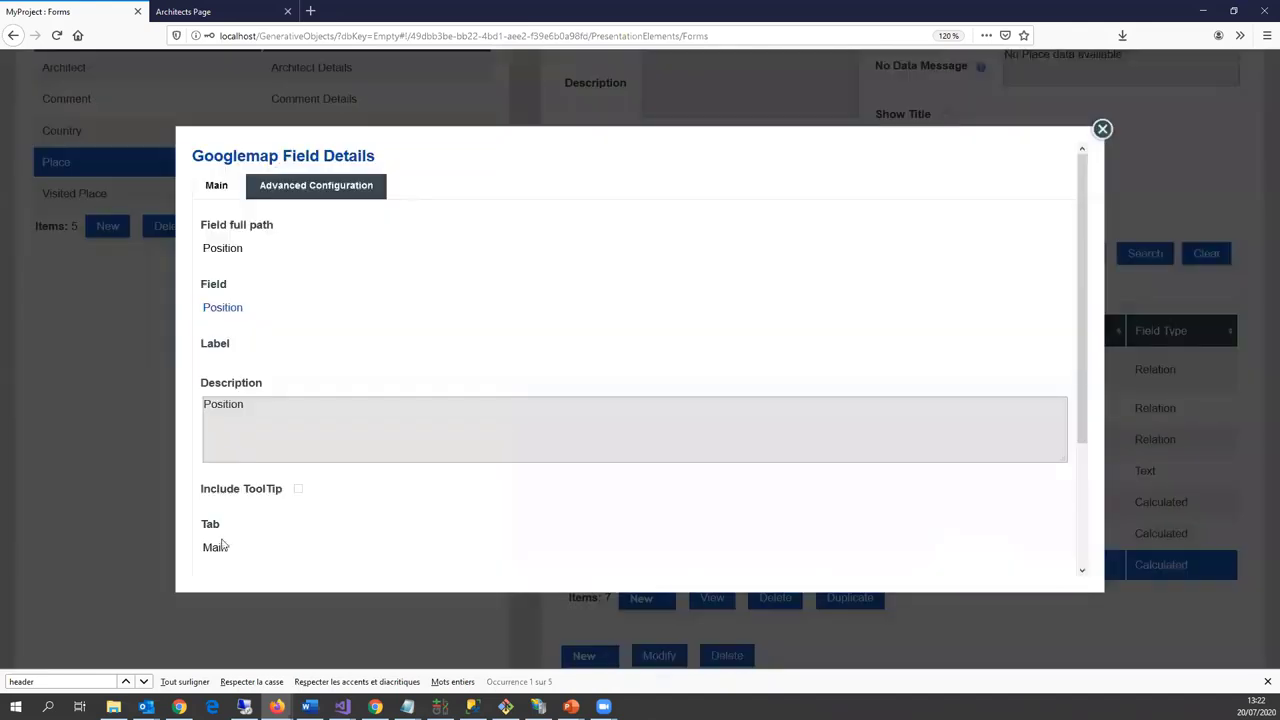
scroll(225, 555, "down", 2)
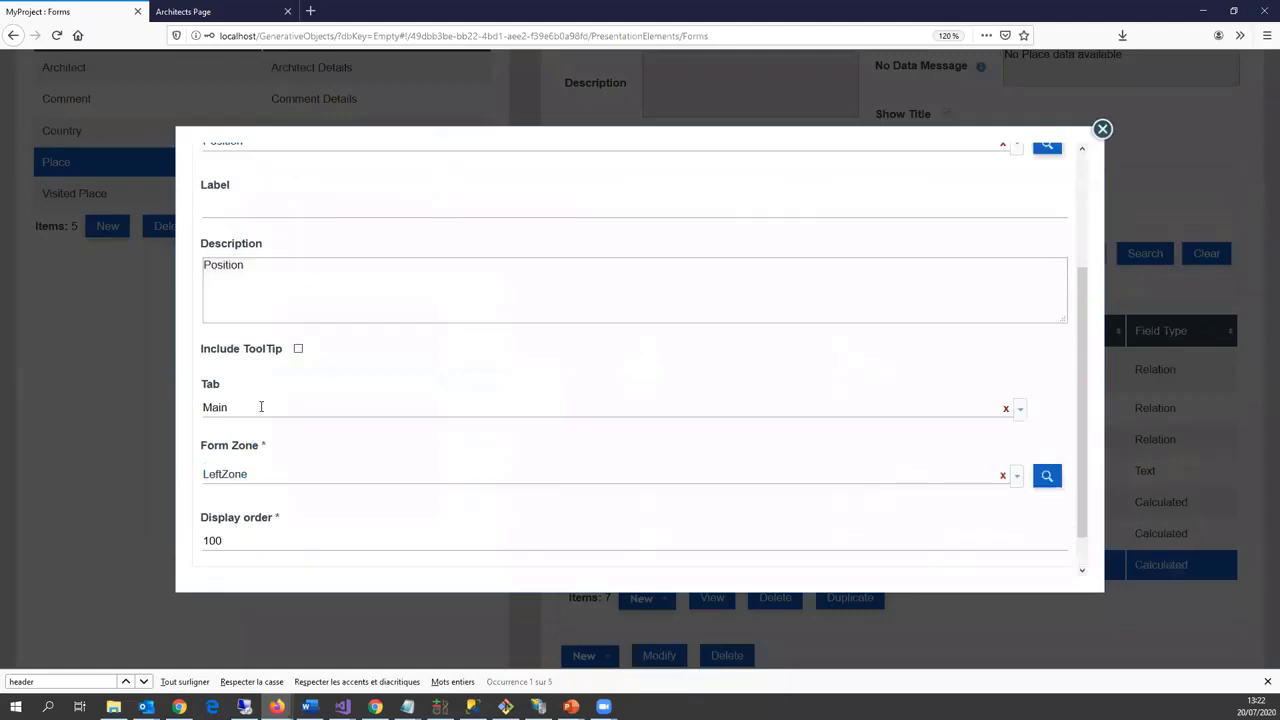
left_click(271, 473)
left_click(257, 522)
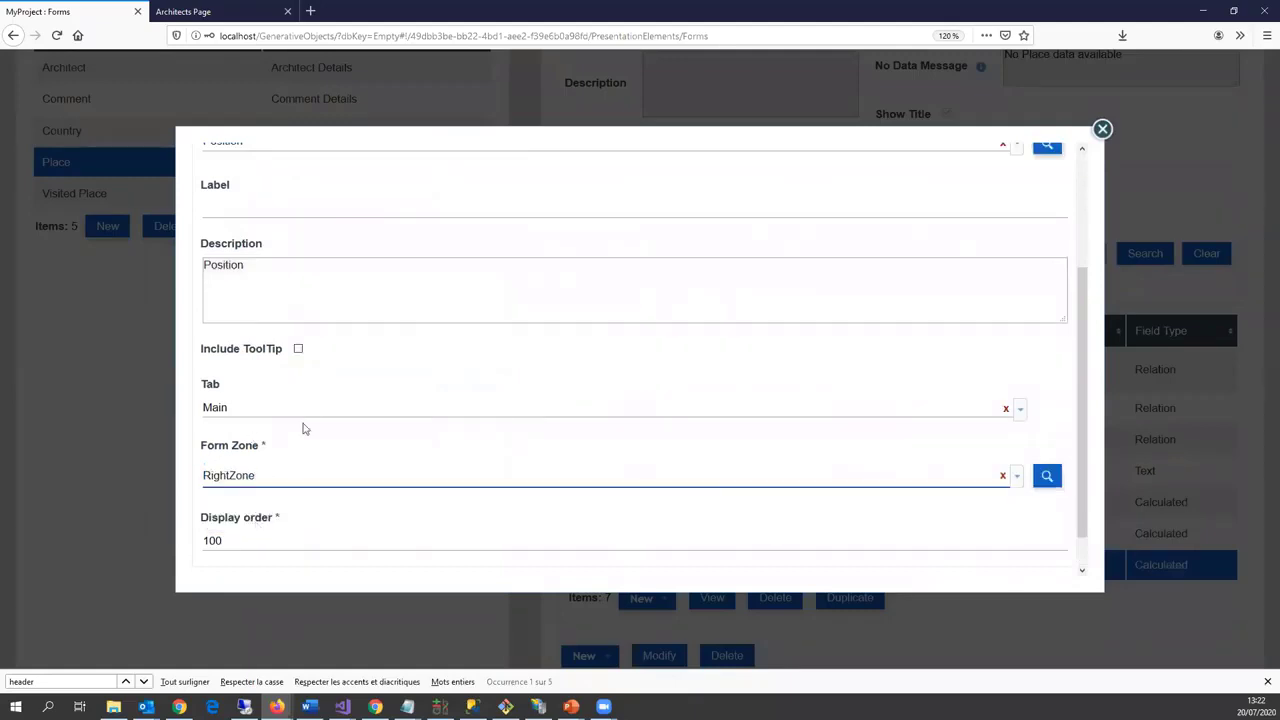
scroll(313, 380, "up", 3)
scroll(280, 471, "down", 5)
left_click(216, 560)
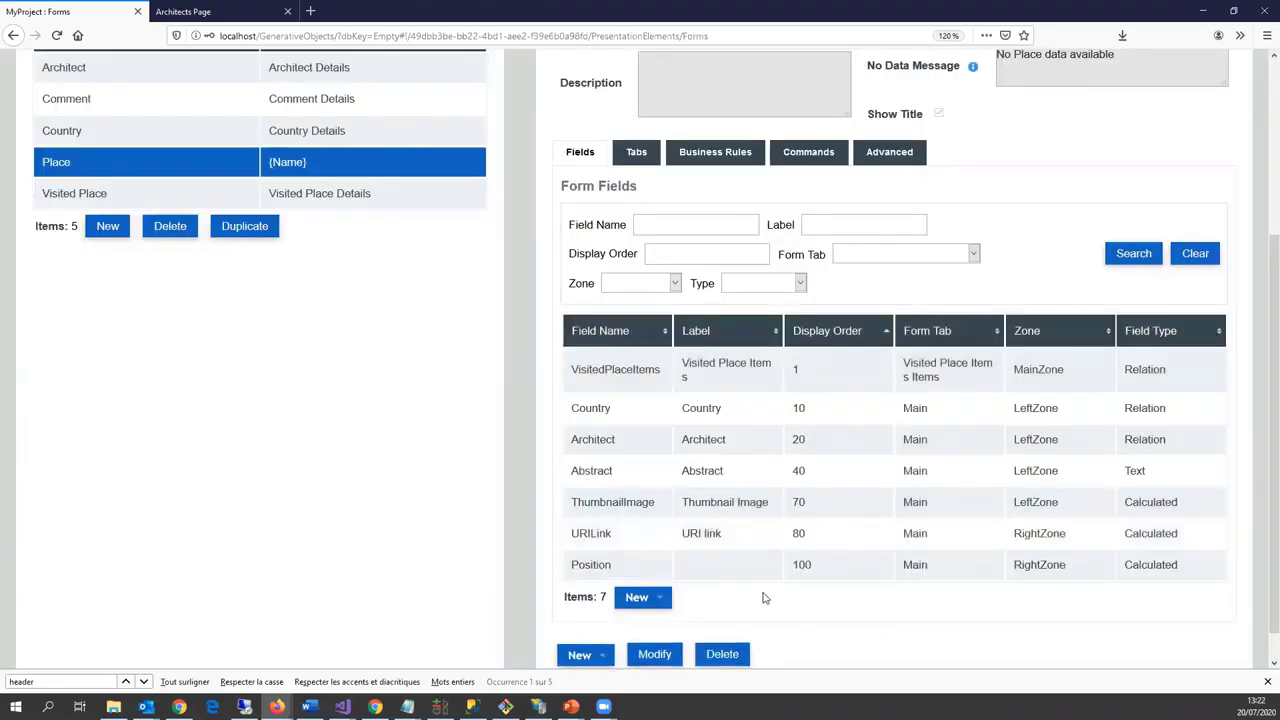
Step: Relabel the ThumbnailImage field as 'Image' and save it
double_click(645, 510)
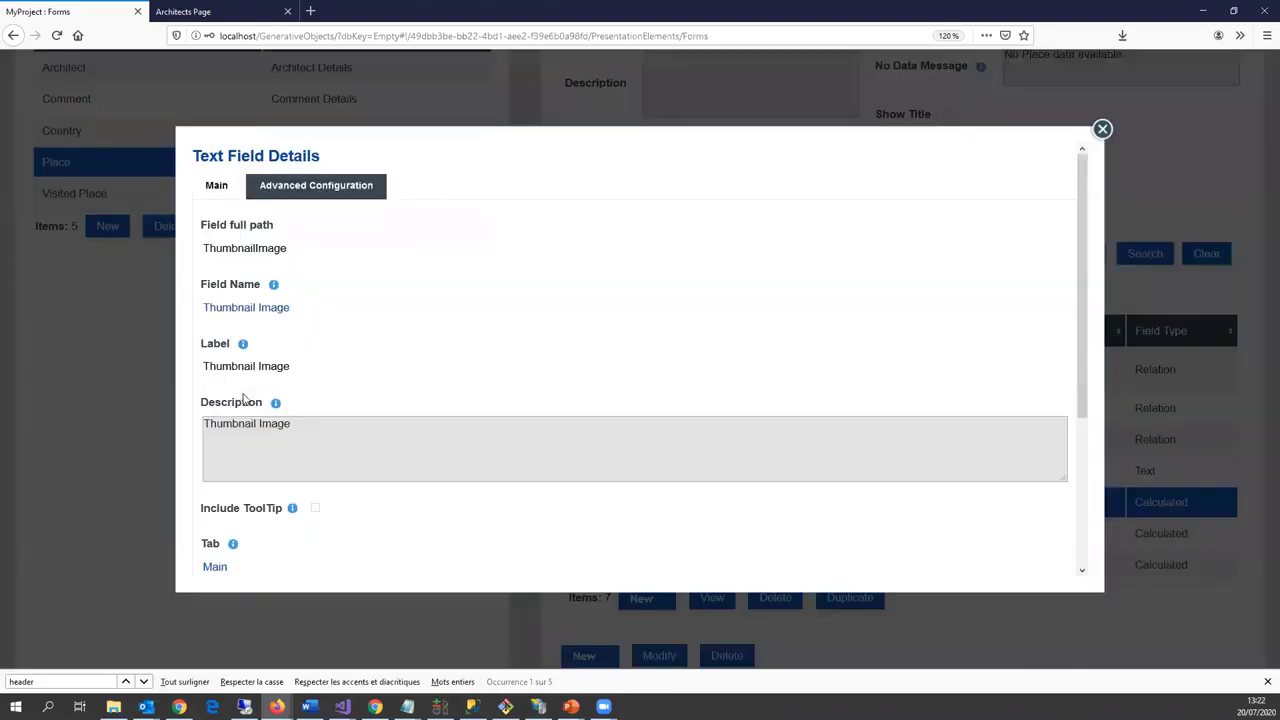
scroll(289, 509, "down", 4)
left_click(222, 560)
scroll(300, 380, "up", 5)
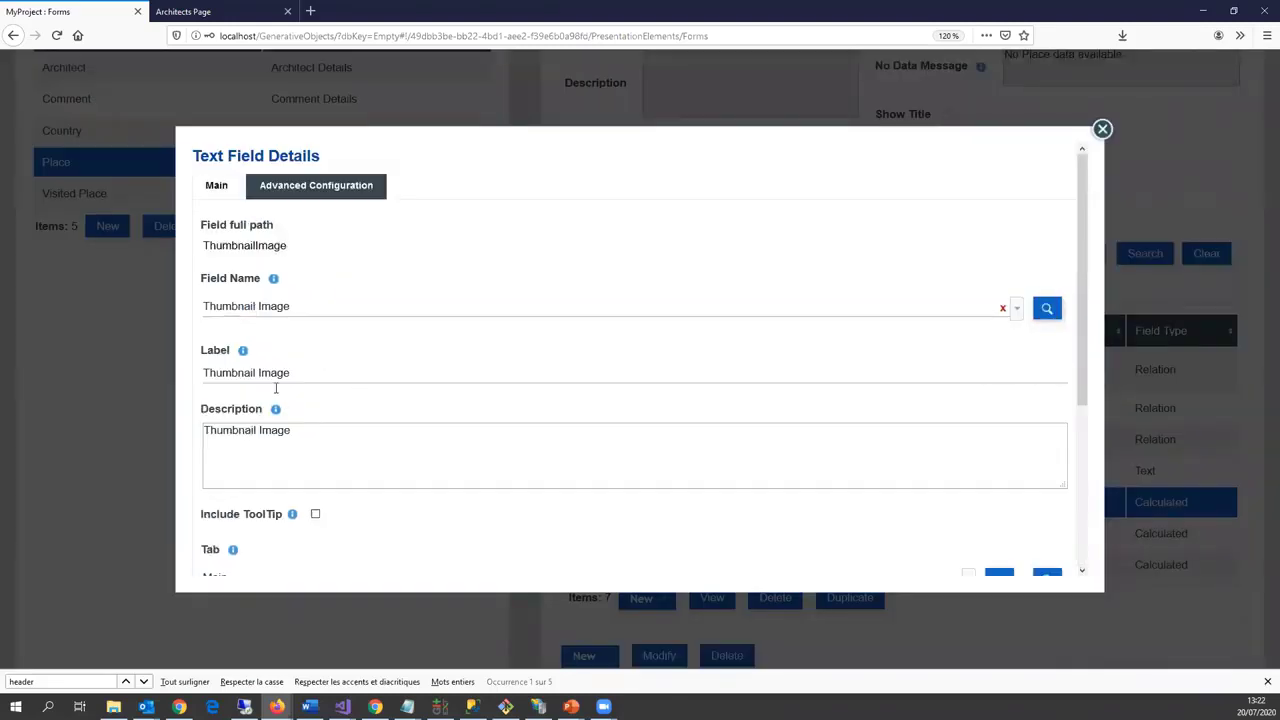
left_click_drag(257, 373, 6, 397)
key("Delete")
key("Delete")
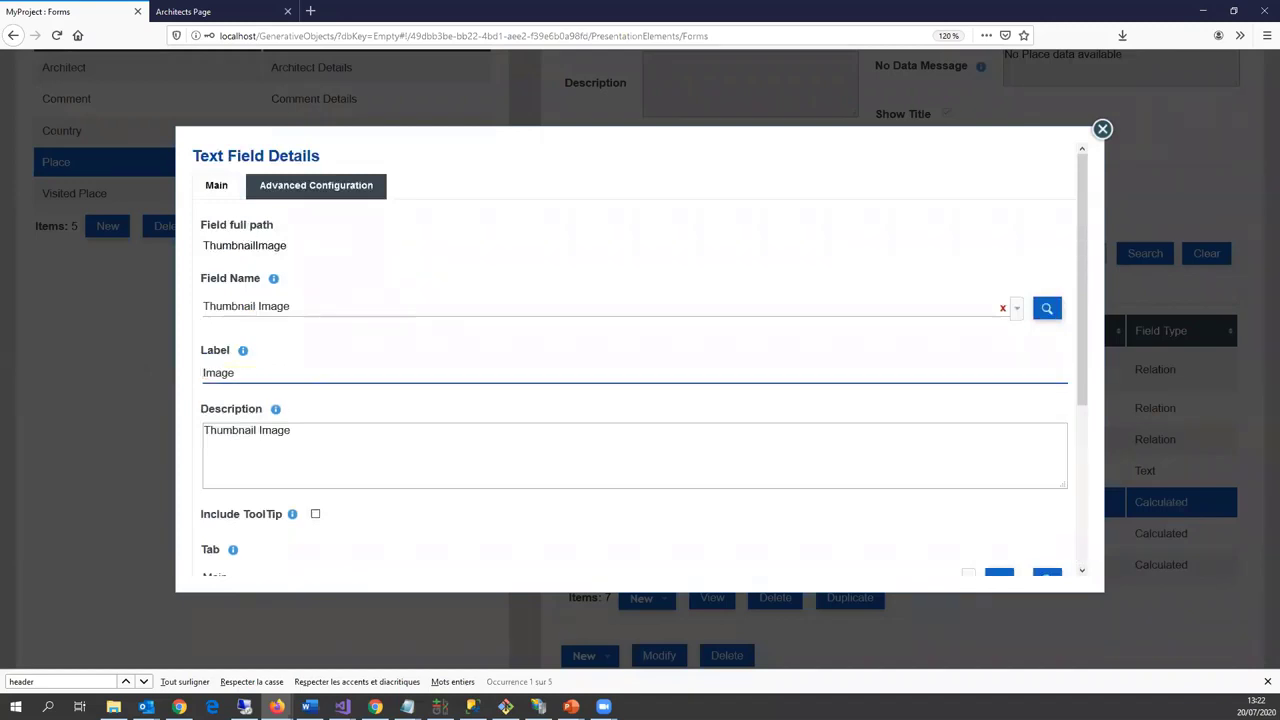
scroll(250, 427, "down", 5)
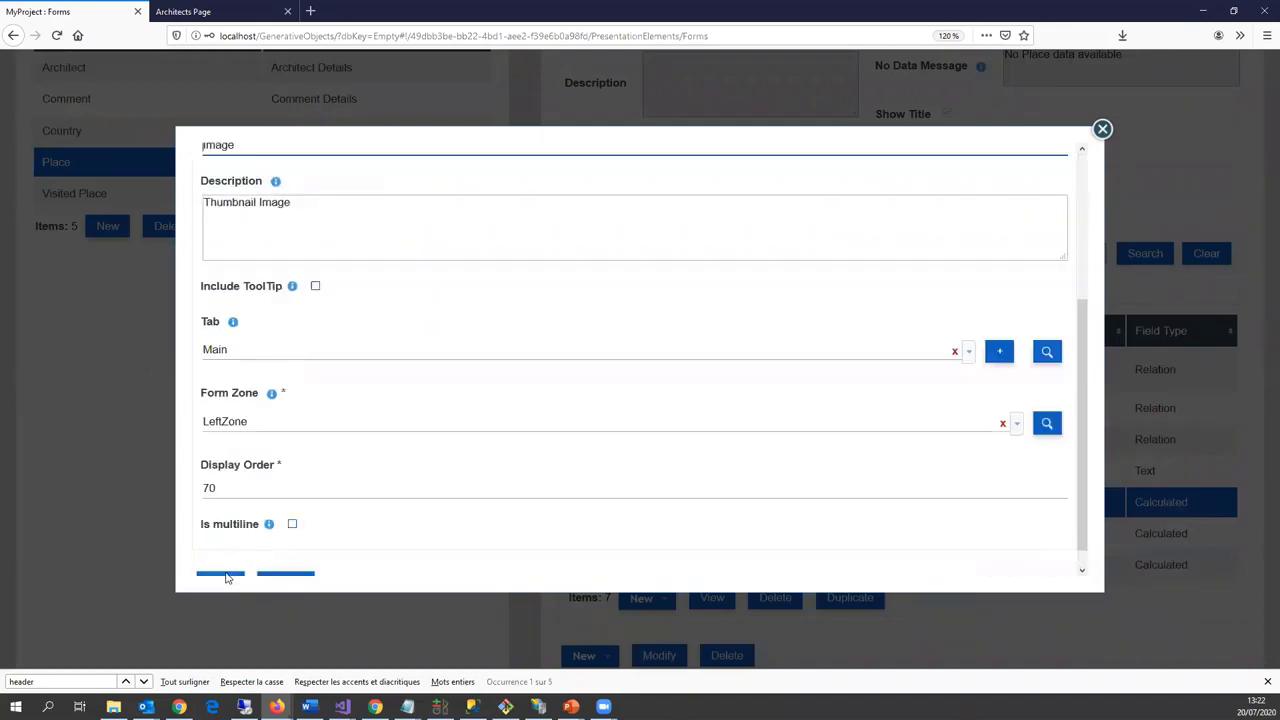
scroll(230, 558, "down", 1)
left_click(229, 561)
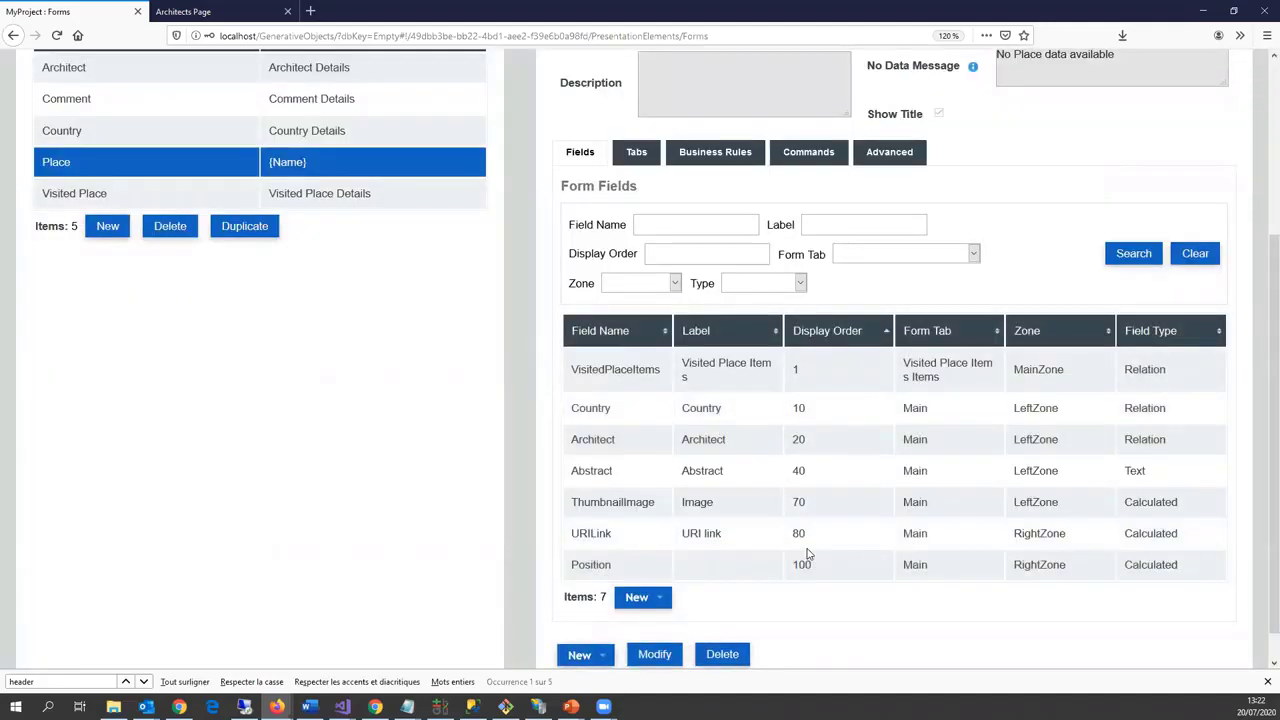
scroll(714, 470, "up", 3)
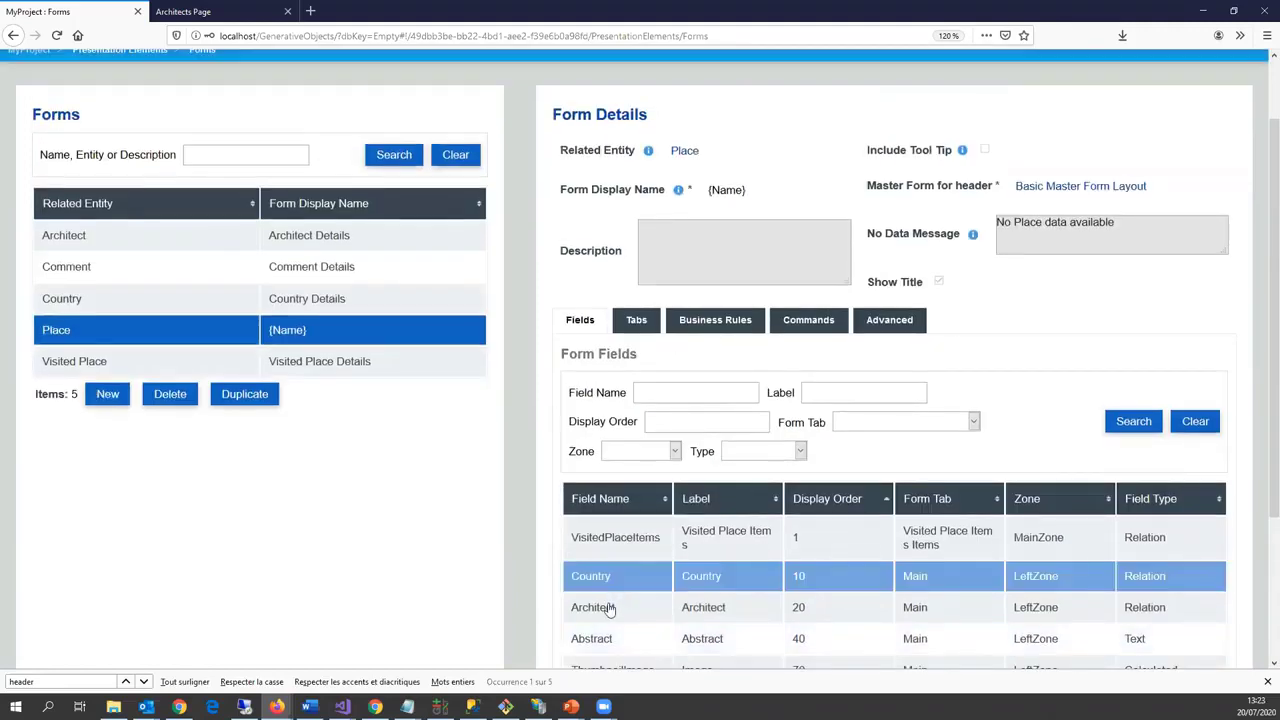
Step: Add a visibility business rule on the Architect field with a not-equal condition
left_click(608, 607)
left_click(598, 574)
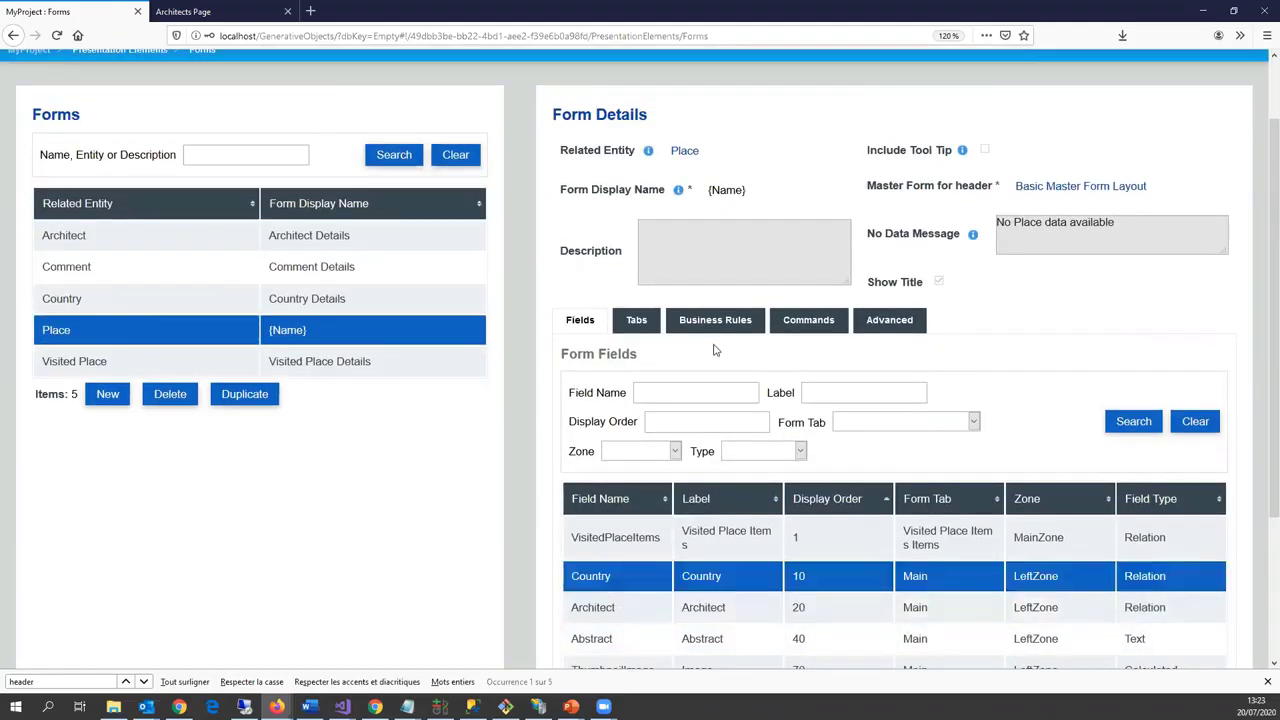
scroll(714, 352, "up", 1)
scroll(714, 354, "up", 1)
left_click(716, 403)
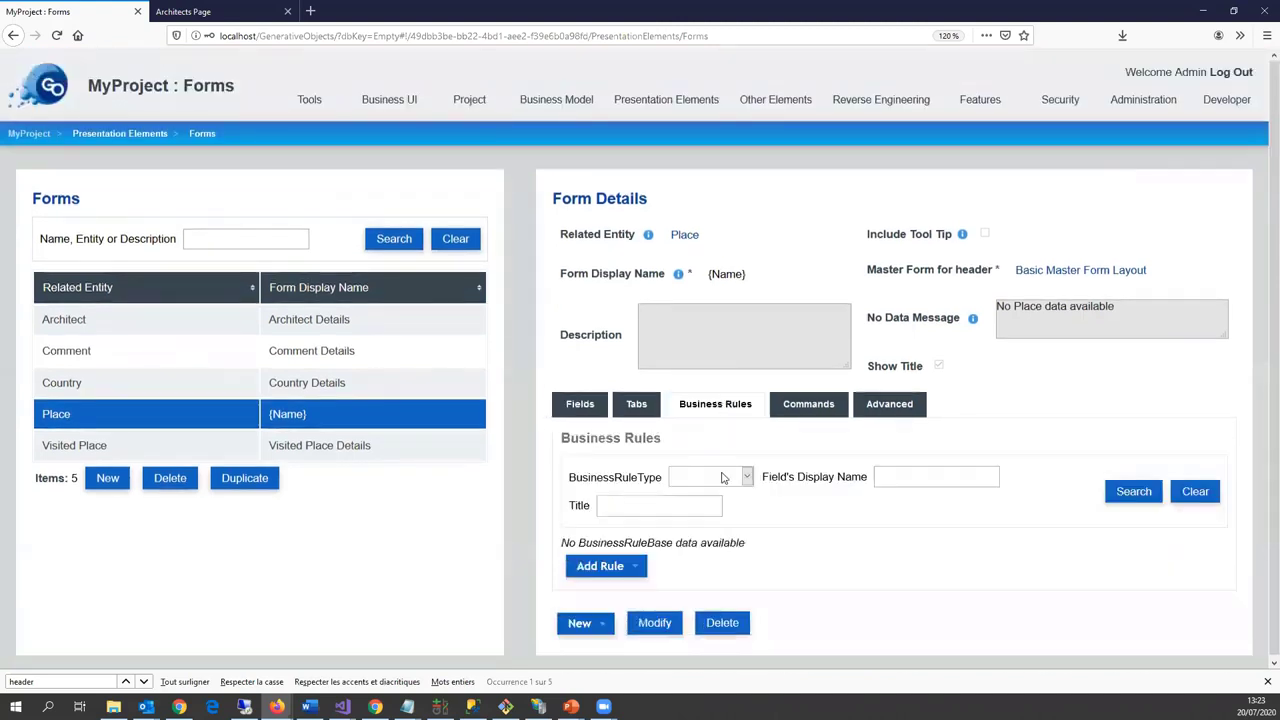
left_click(629, 568)
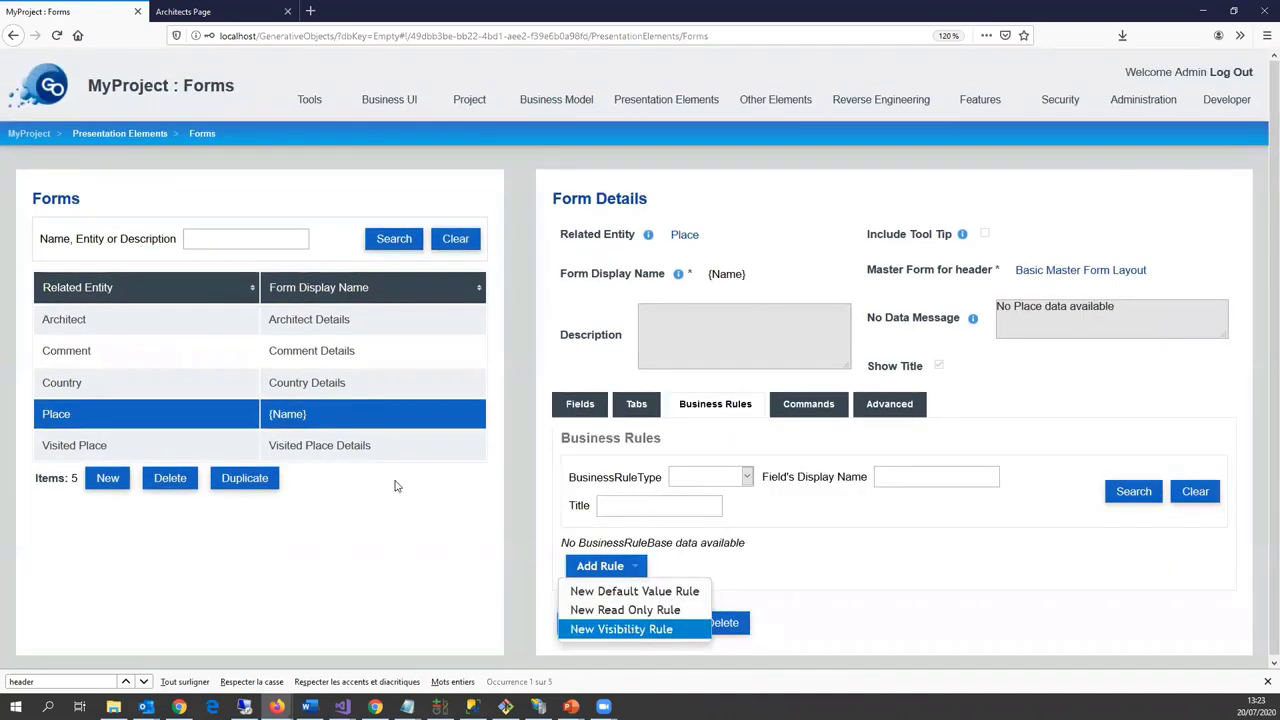
left_click(630, 630)
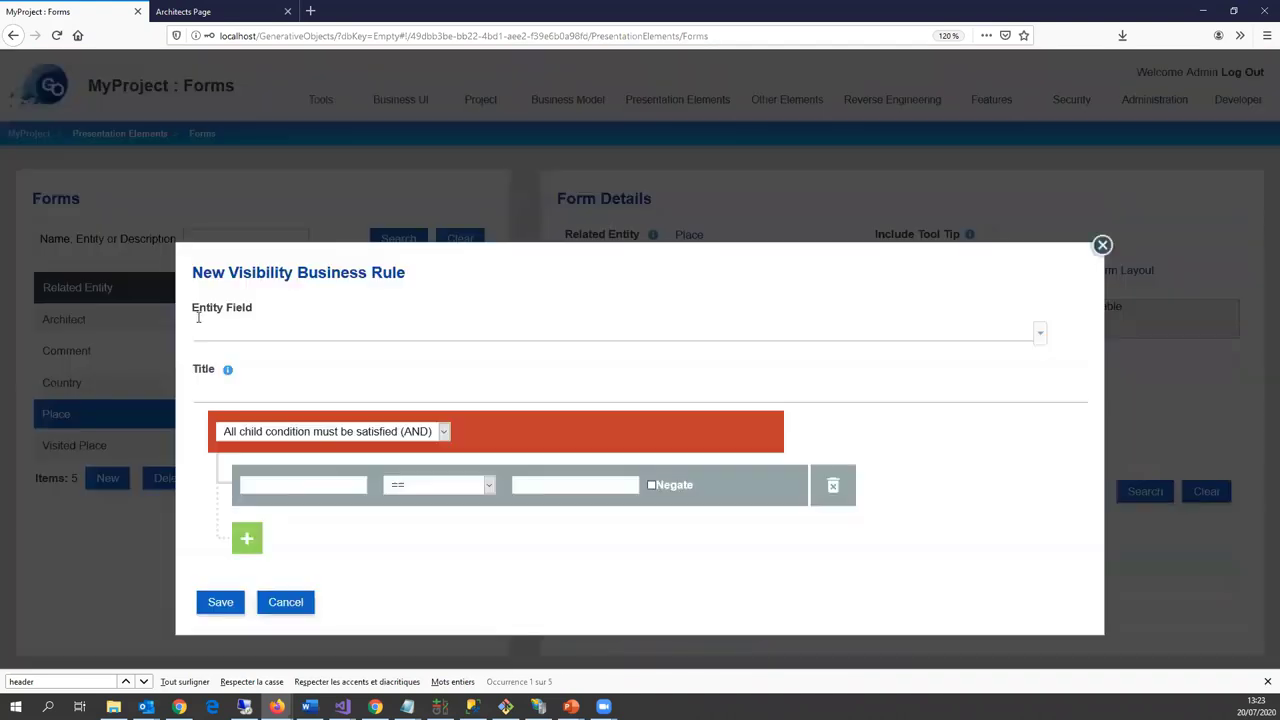
left_click(273, 336)
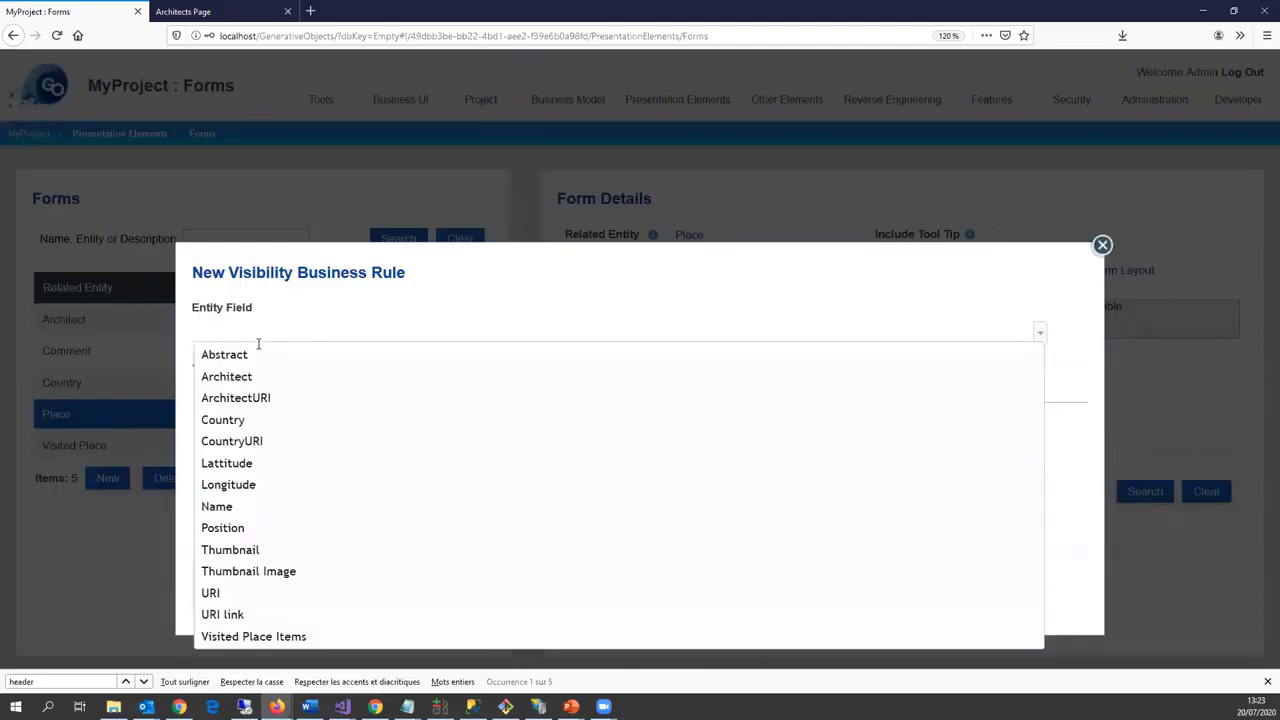
left_click(250, 377)
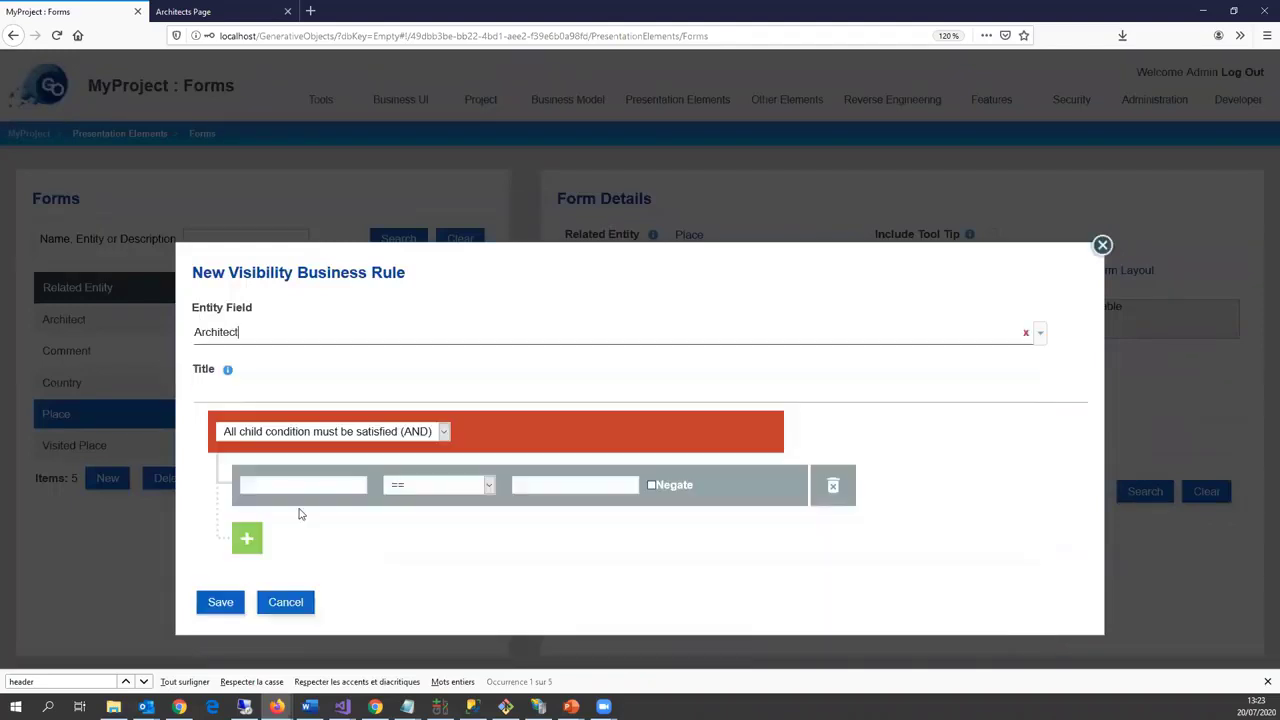
left_click(300, 489)
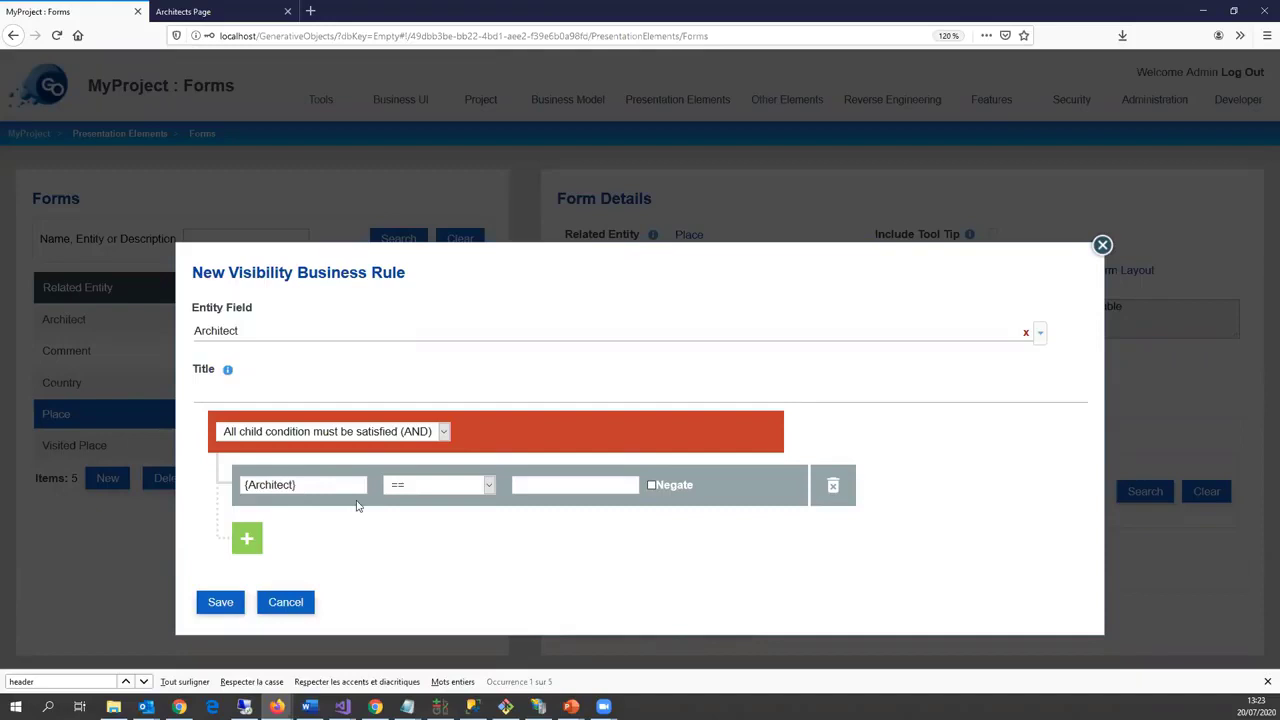
left_click(489, 485)
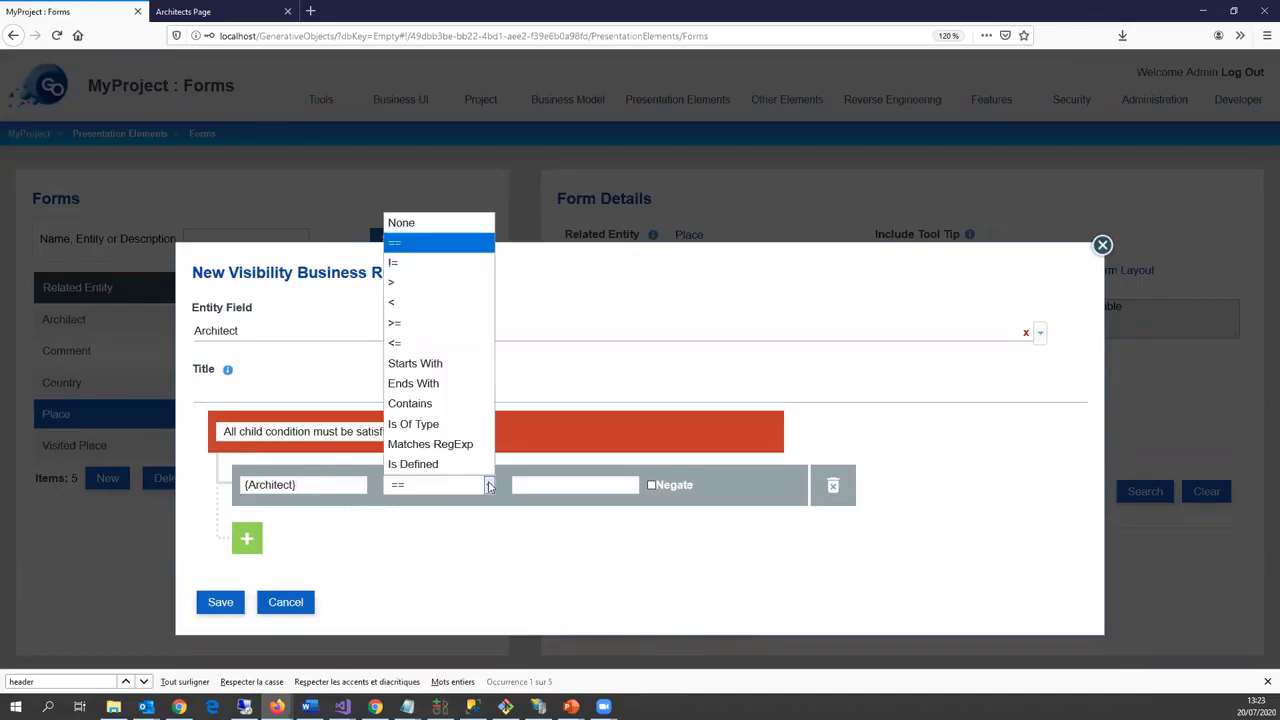
left_click(436, 264)
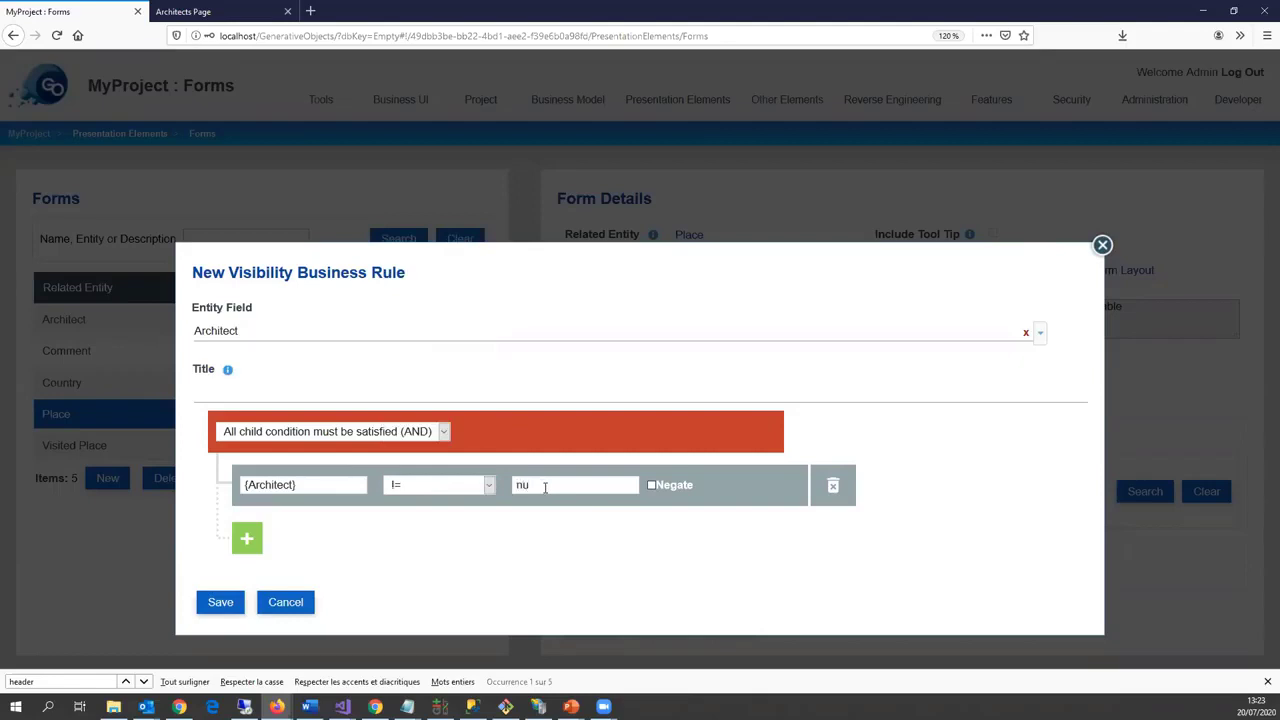
left_click(220, 602)
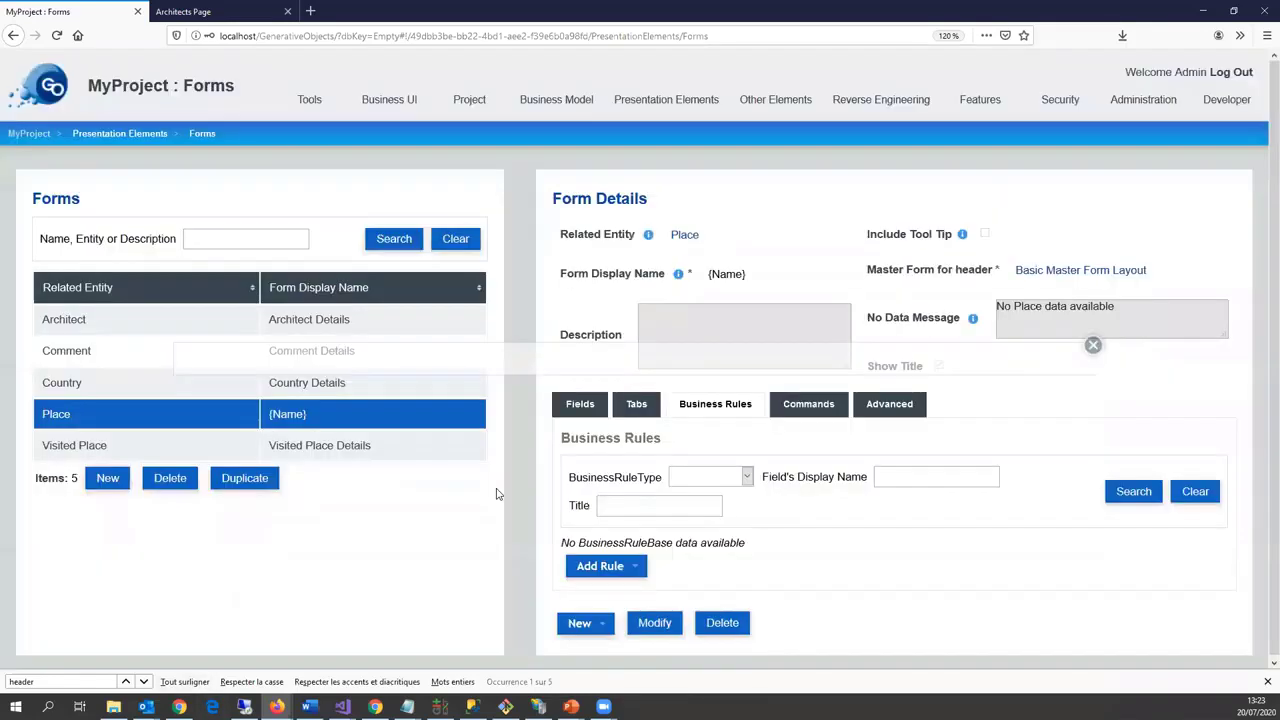
Step: Add a second visibility rule on Country with condition {Country} != null and save
left_click(662, 620)
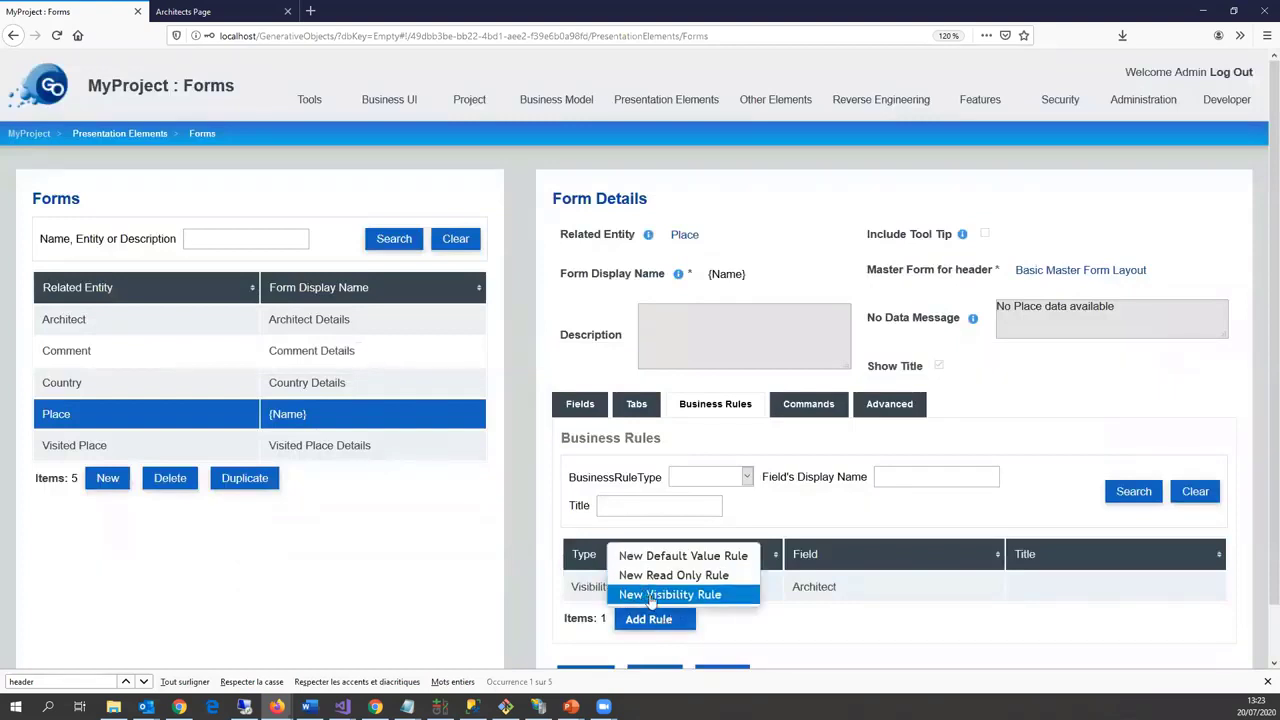
left_click(662, 592)
left_click(240, 334)
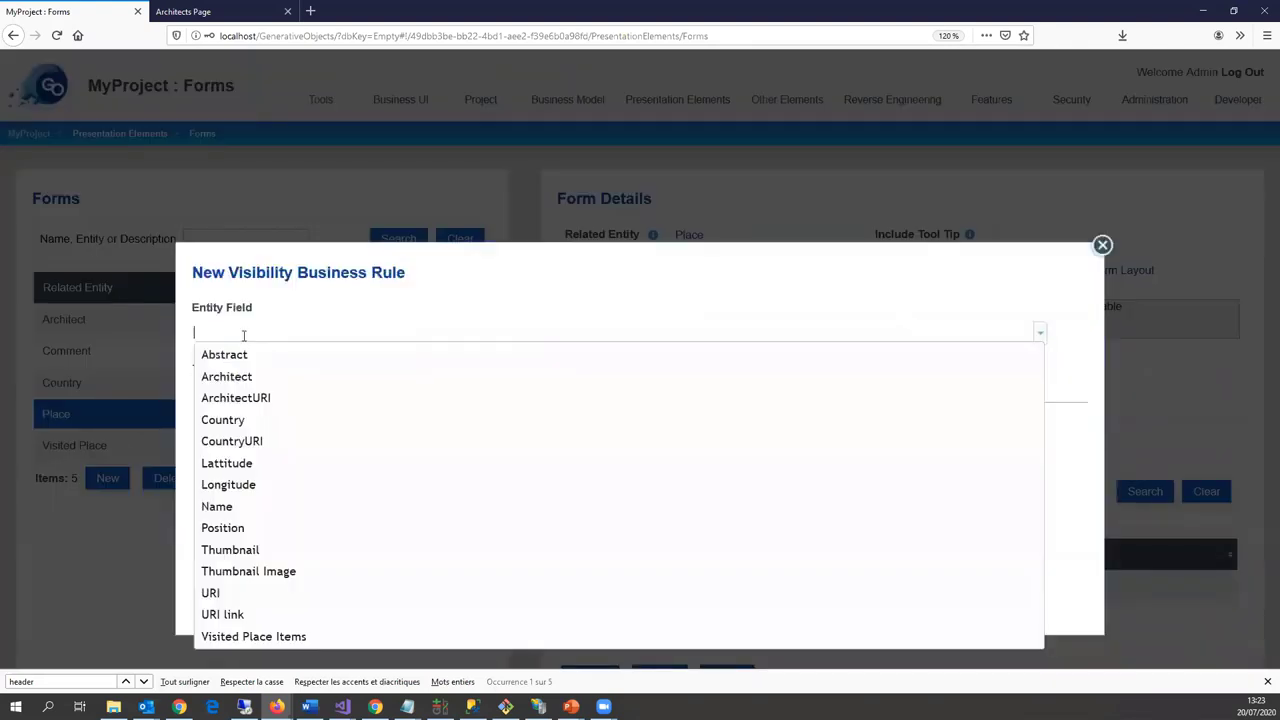
left_click(243, 420)
left_click(294, 484)
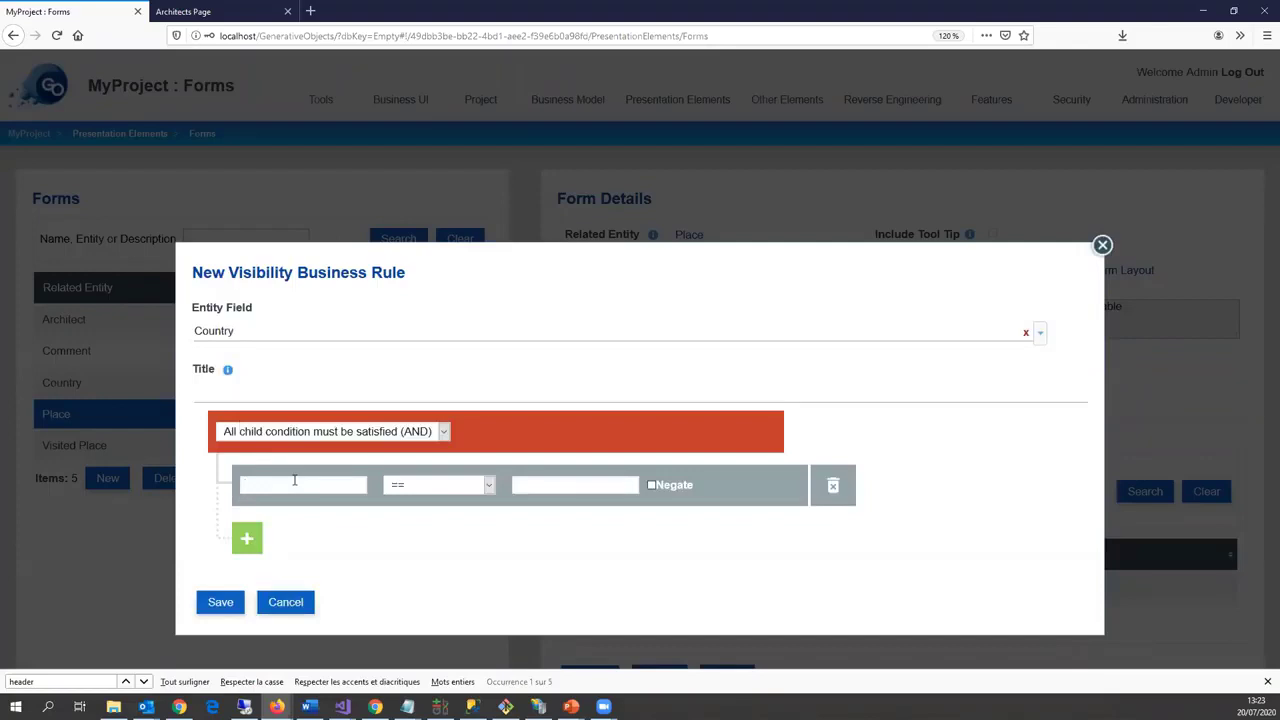
left_click(489, 486)
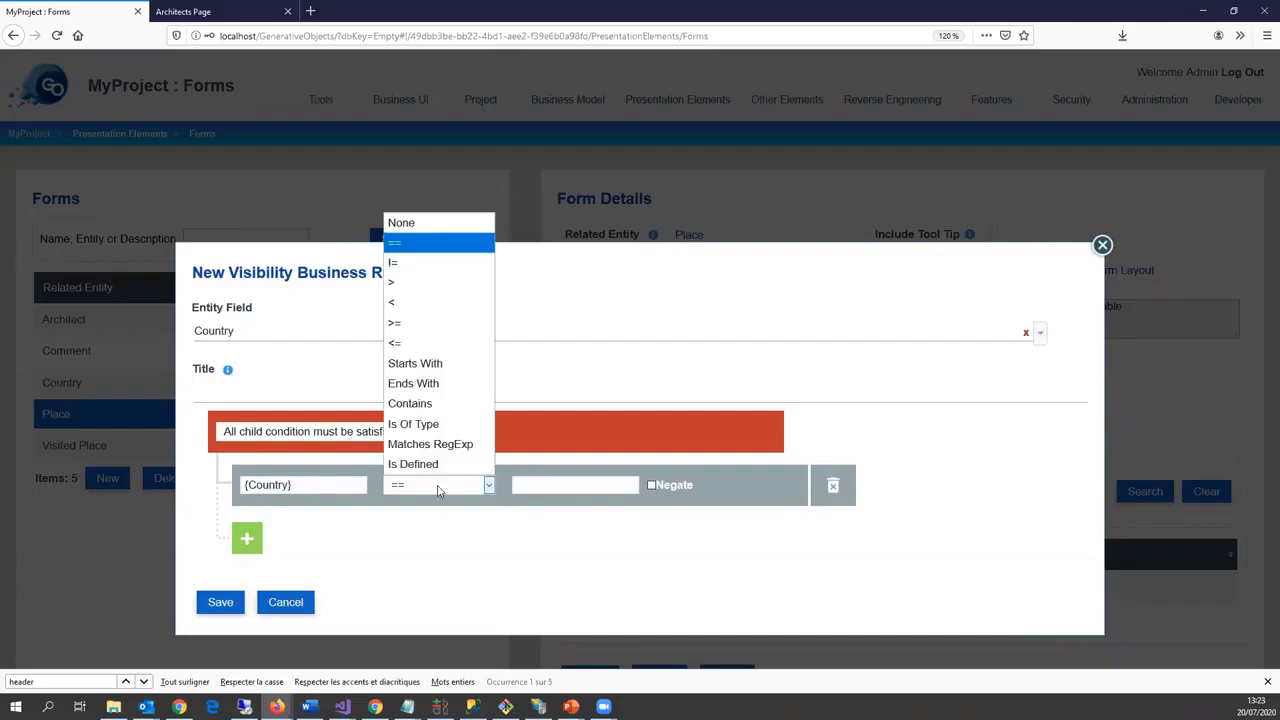
left_click(430, 263)
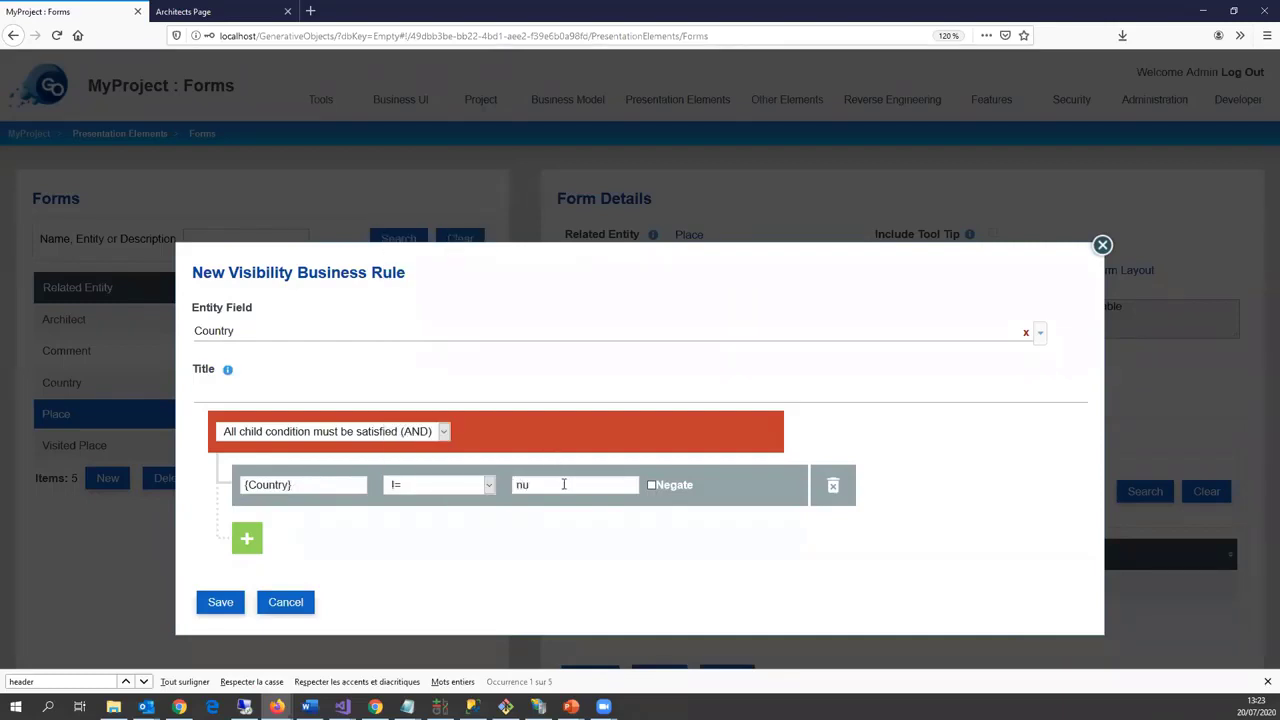
left_click(212, 605)
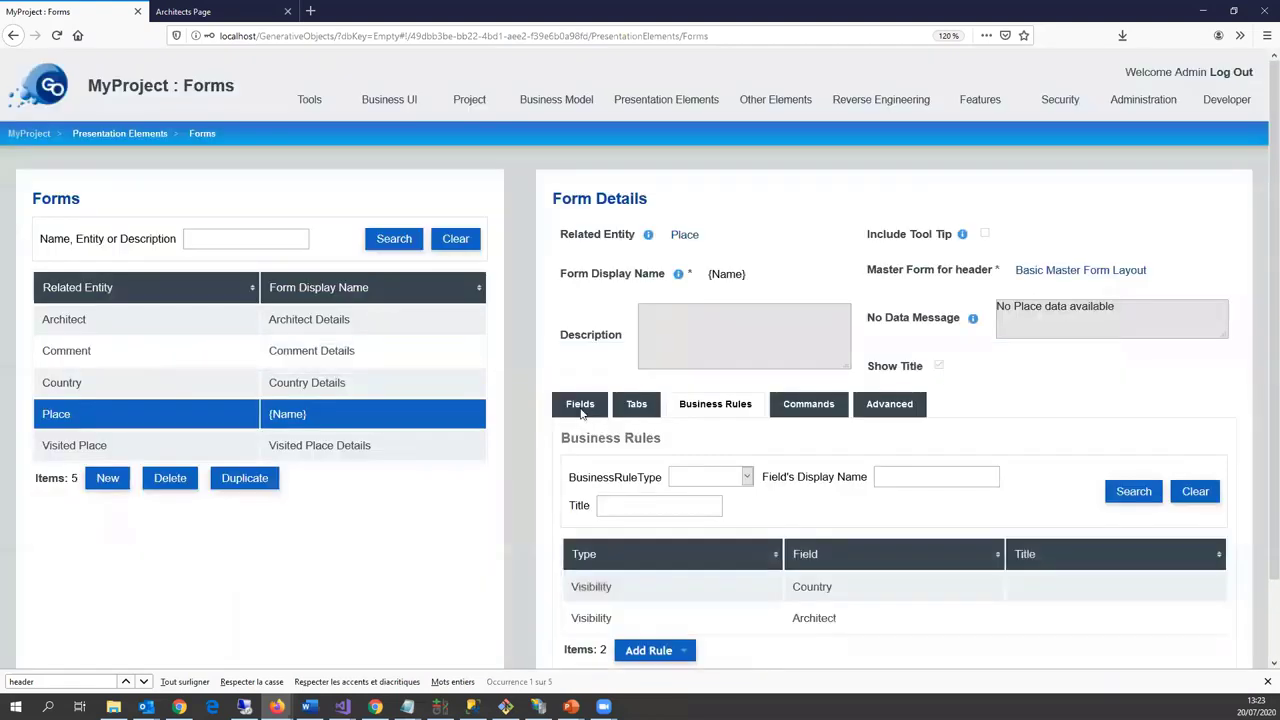
Step: Remove the Name field from the Country form and set its display name to {Name}
left_click(557, 410)
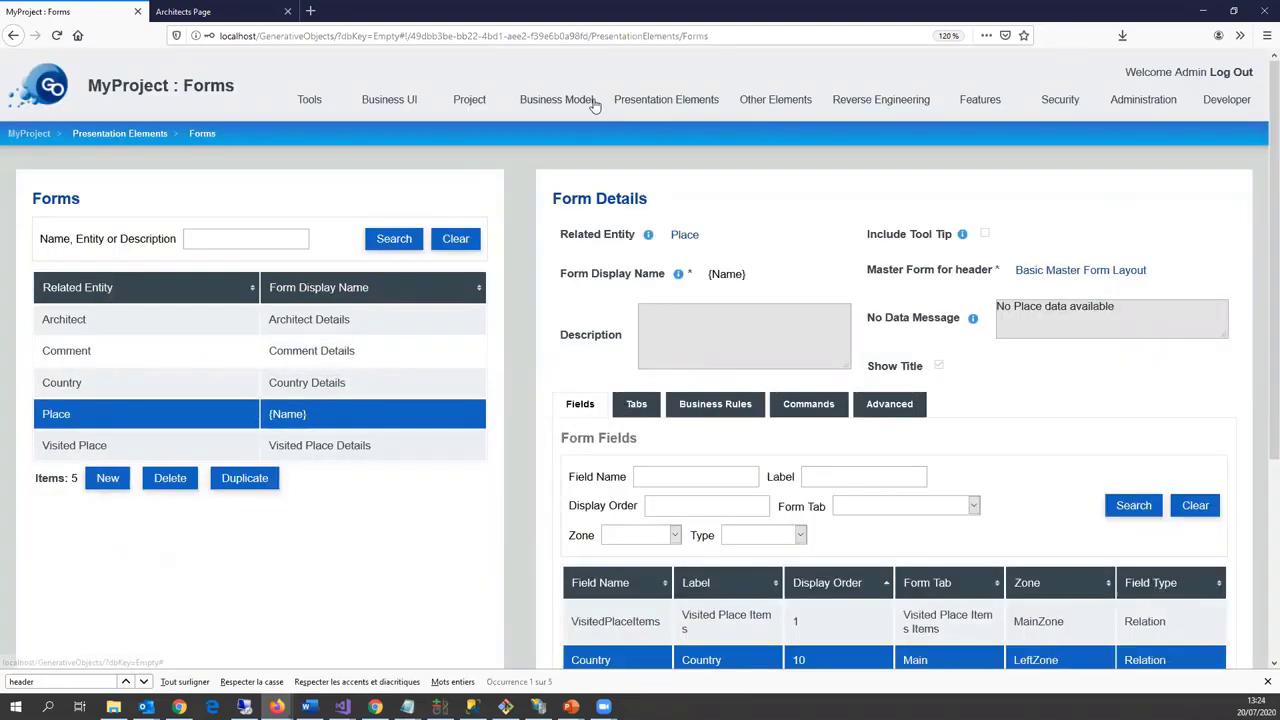
mouse_move(685, 100)
left_click(640, 129)
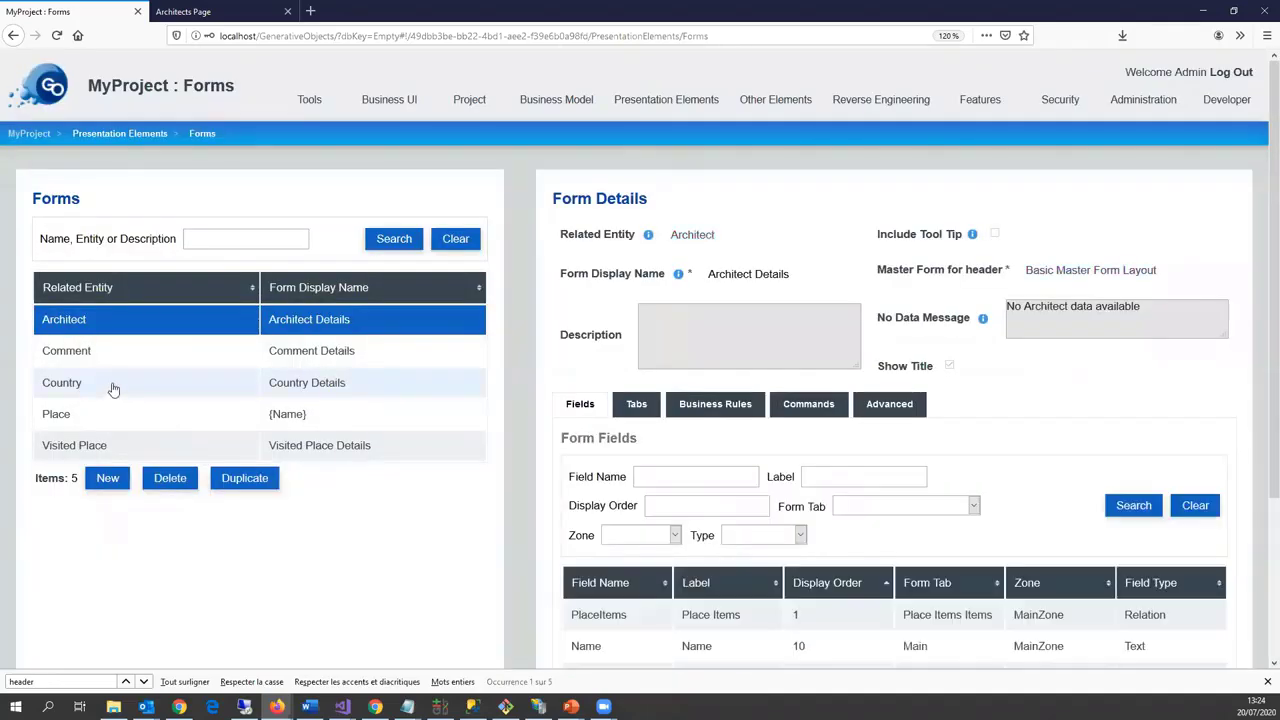
left_click(108, 391)
scroll(671, 486, "down", 3)
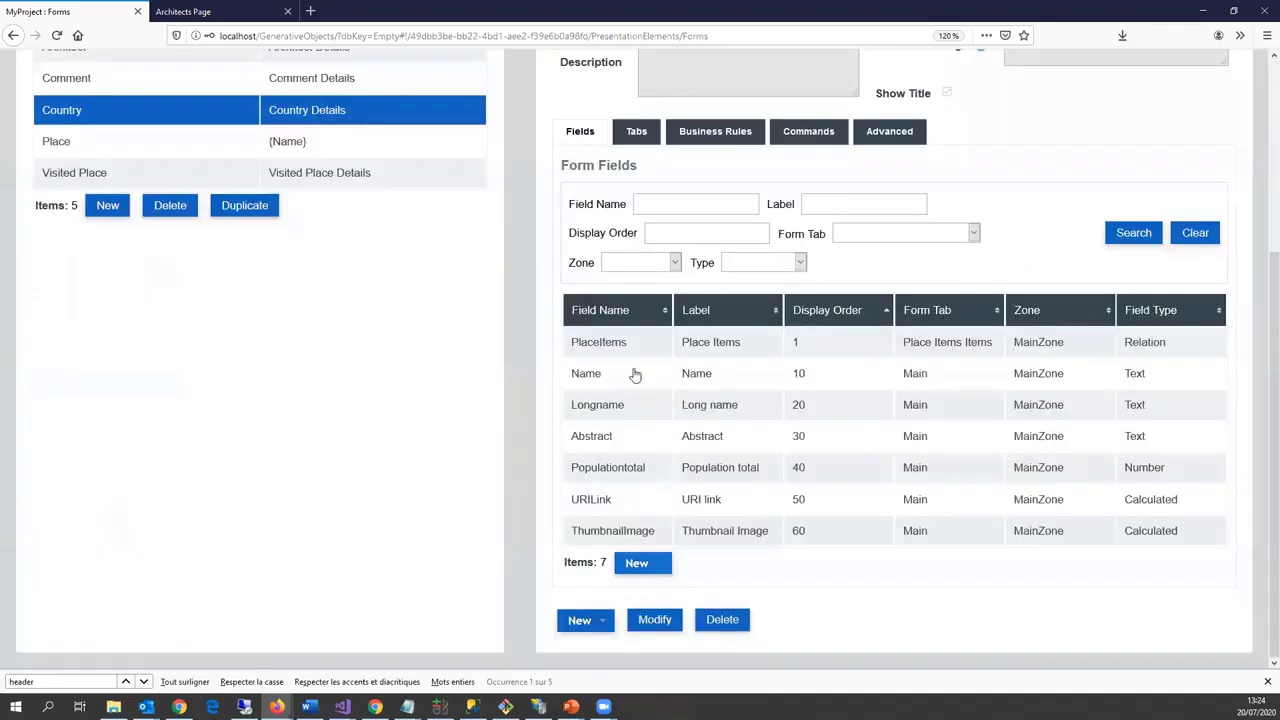
left_click(634, 374)
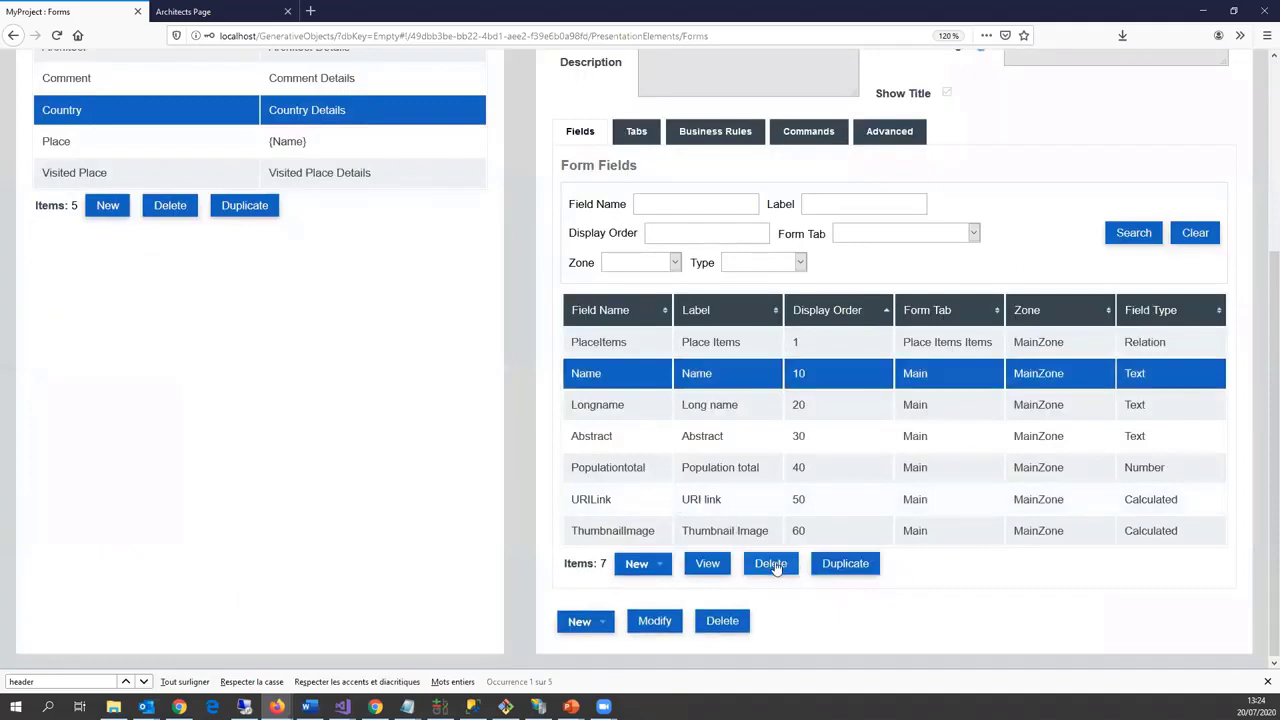
left_click(771, 564)
left_click(511, 394)
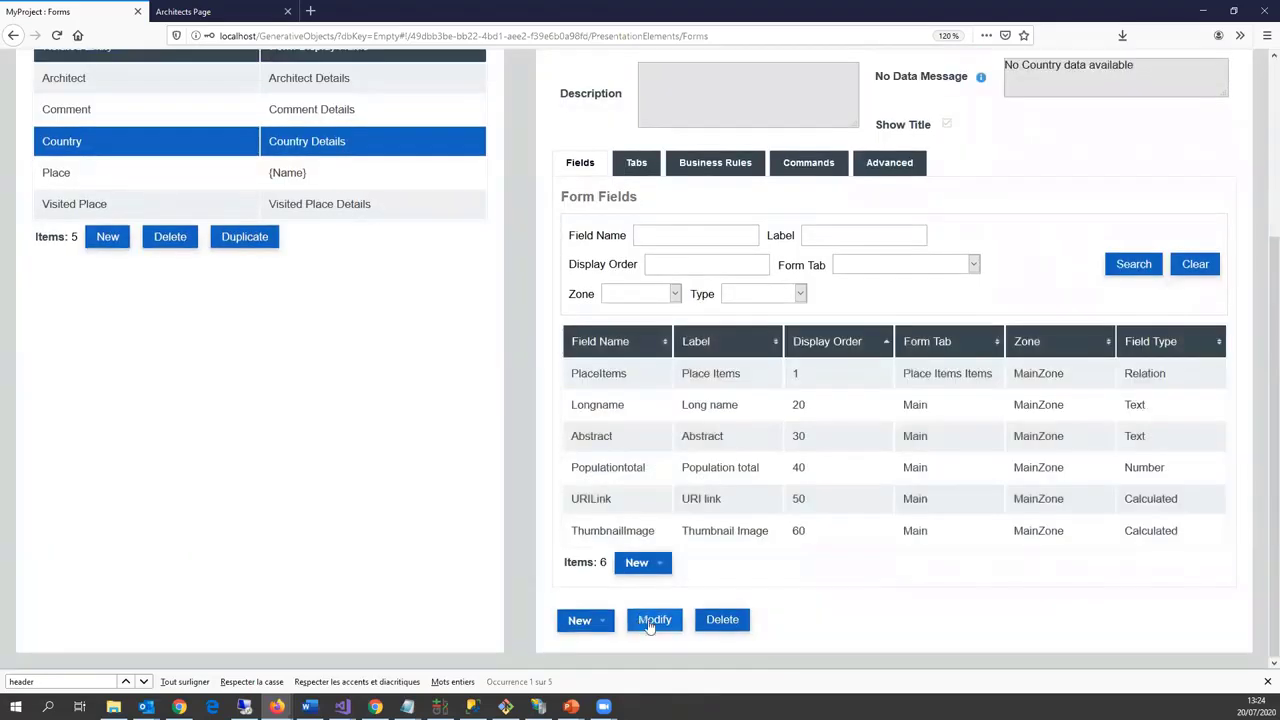
left_click(654, 620)
left_click(574, 291)
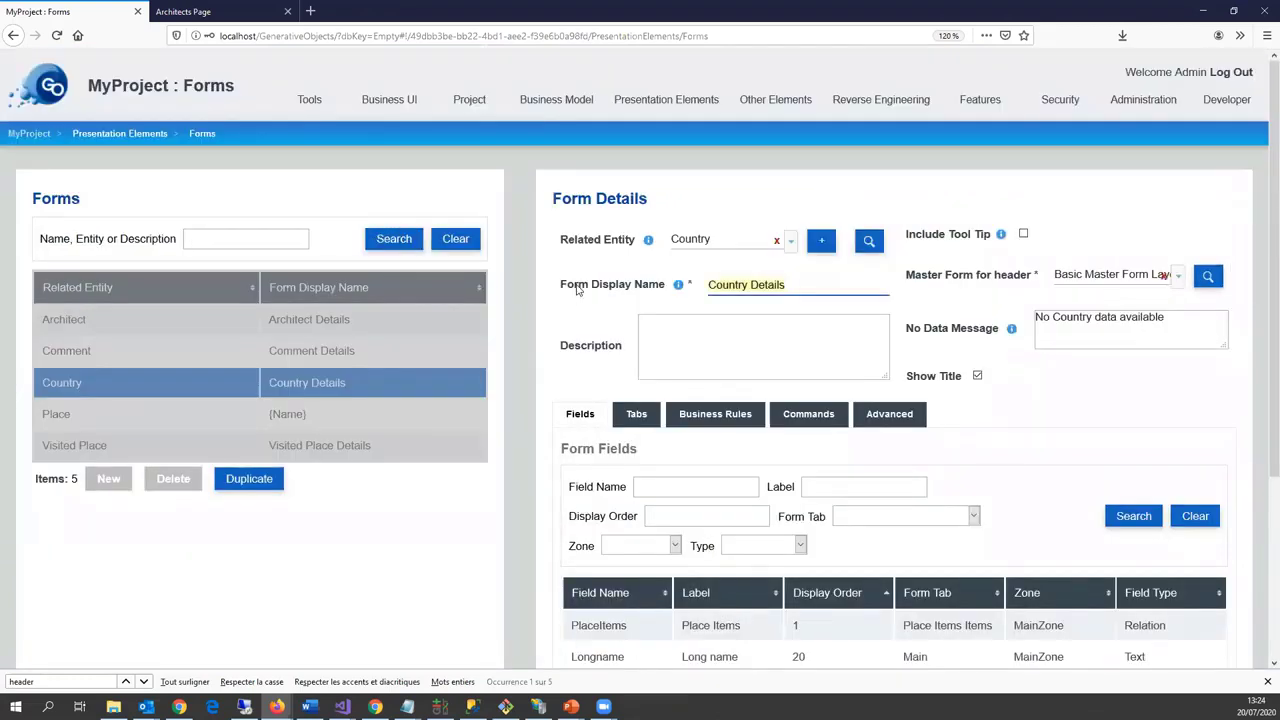
key("BackSpace")
scroll(576, 290, "down", 3)
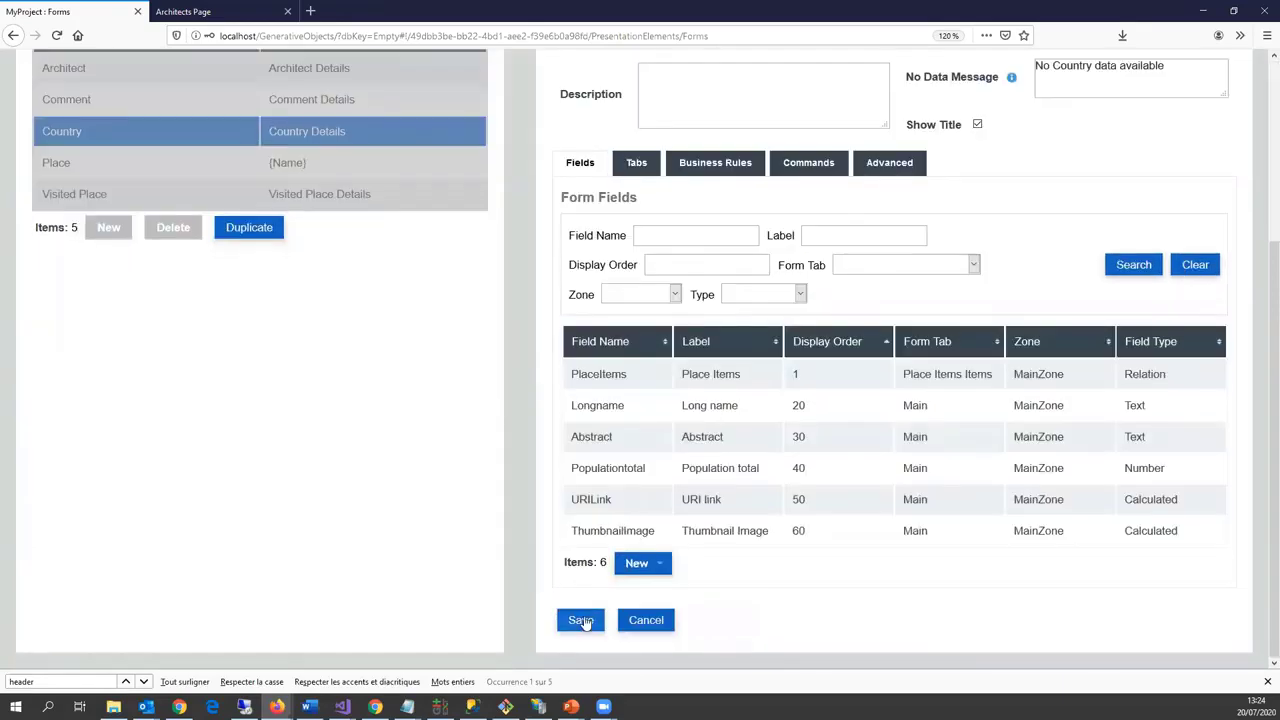
left_click(581, 620)
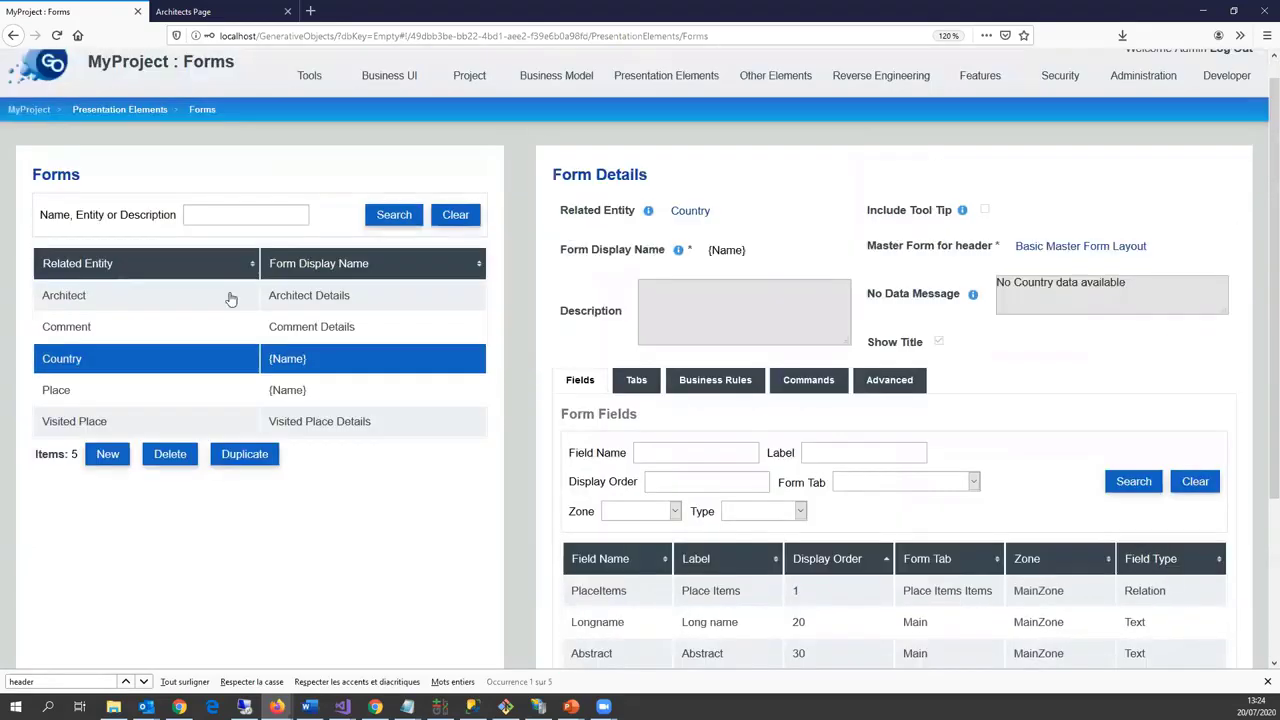
Step: Remove the Name field from the Architect form and set its display name to {Name}
left_click(230, 298)
scroll(695, 552, "down", 2)
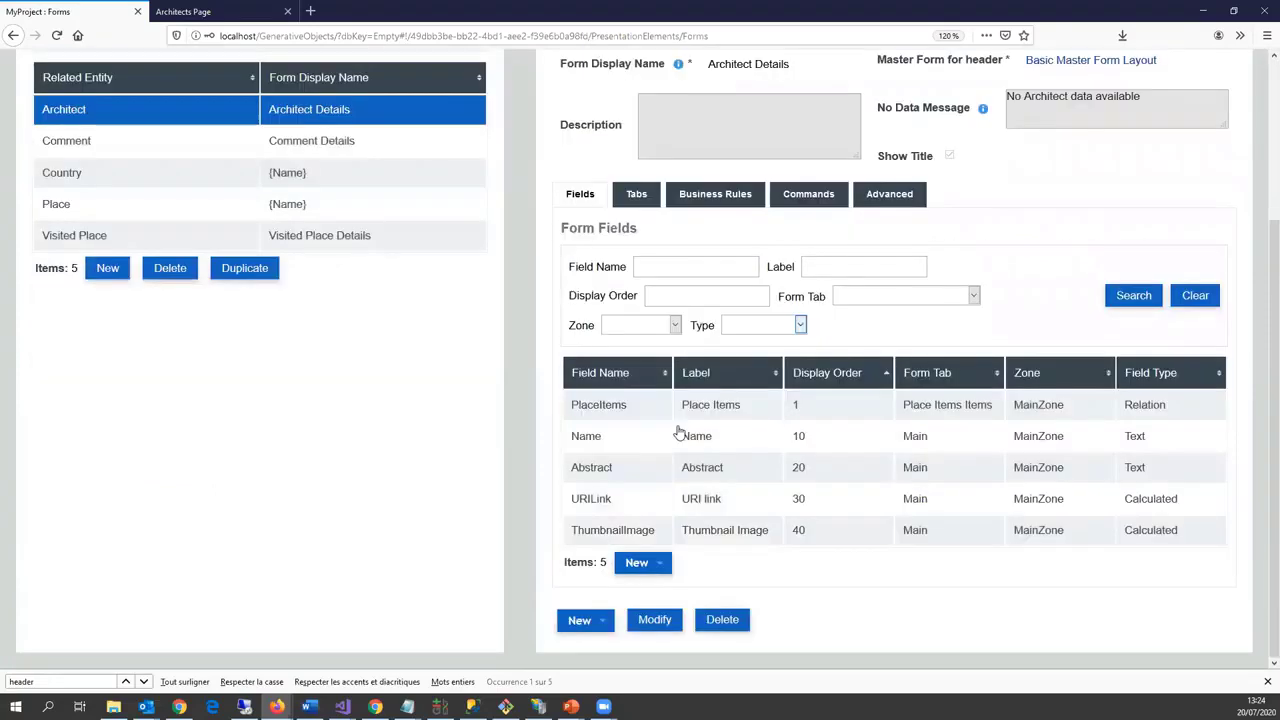
left_click(645, 436)
left_click(770, 563)
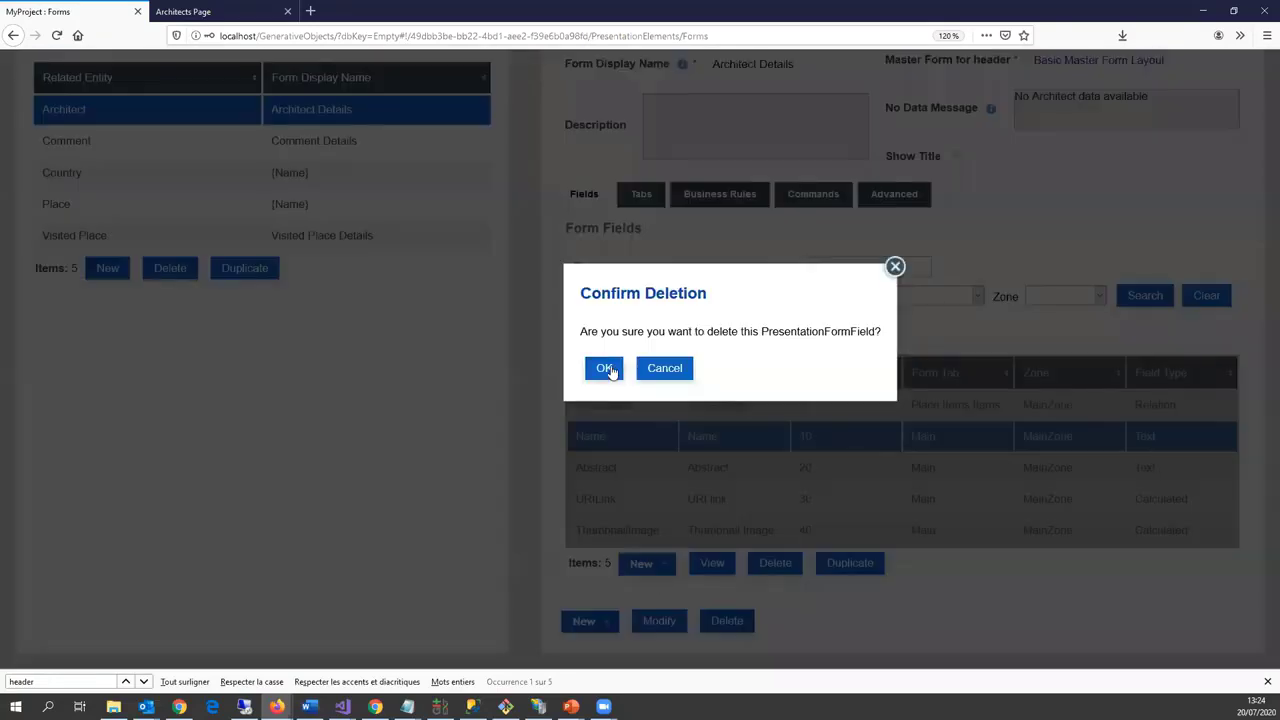
left_click(608, 369)
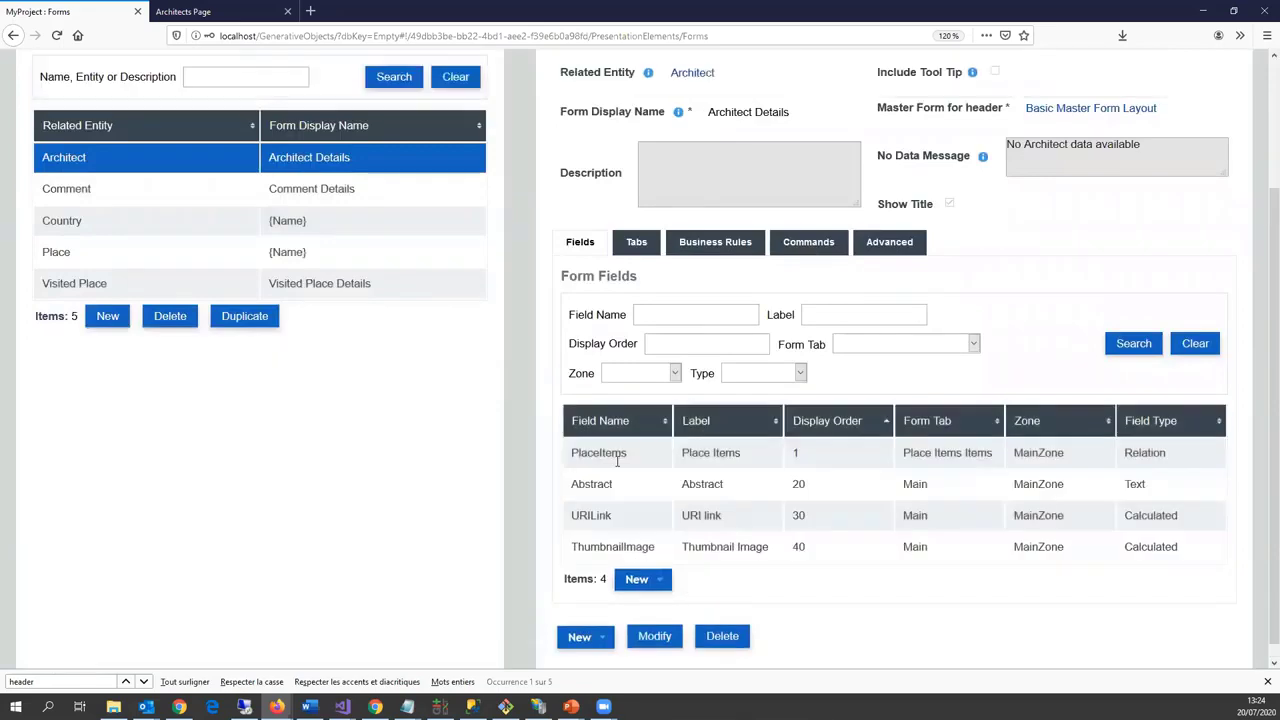
left_click(648, 624)
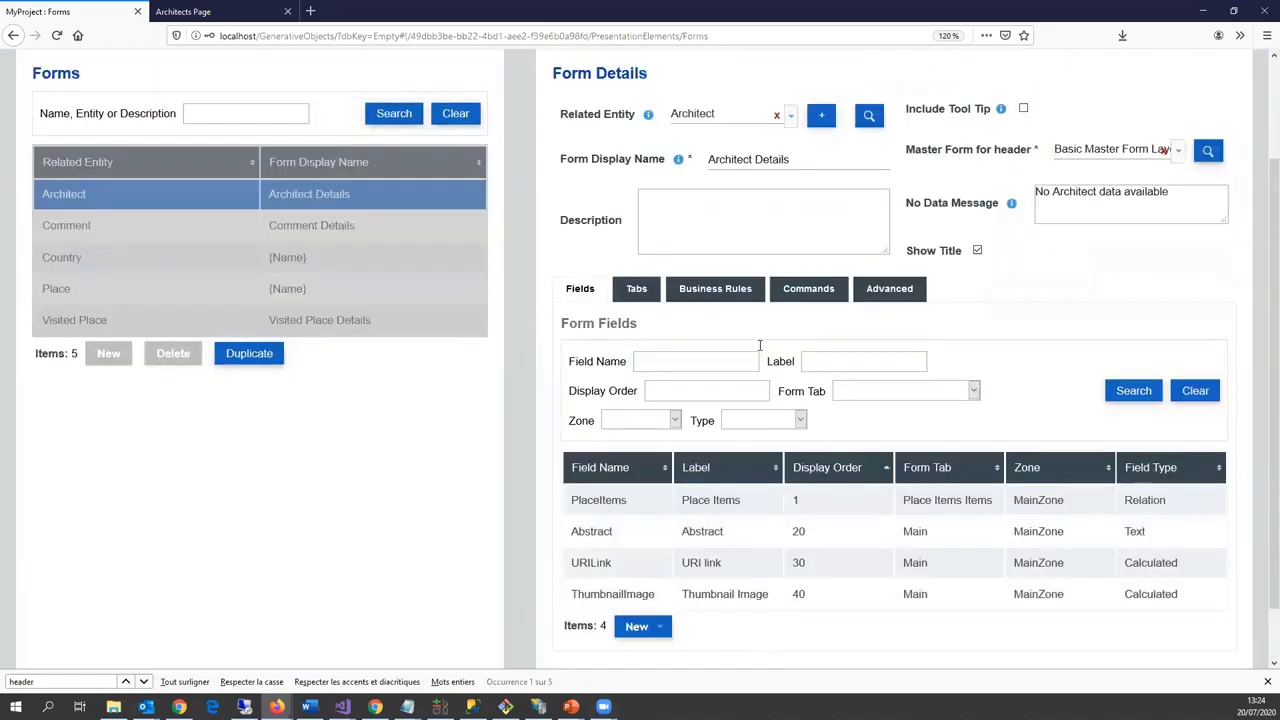
left_click_drag(598, 285, 571, 285)
type("{Name")
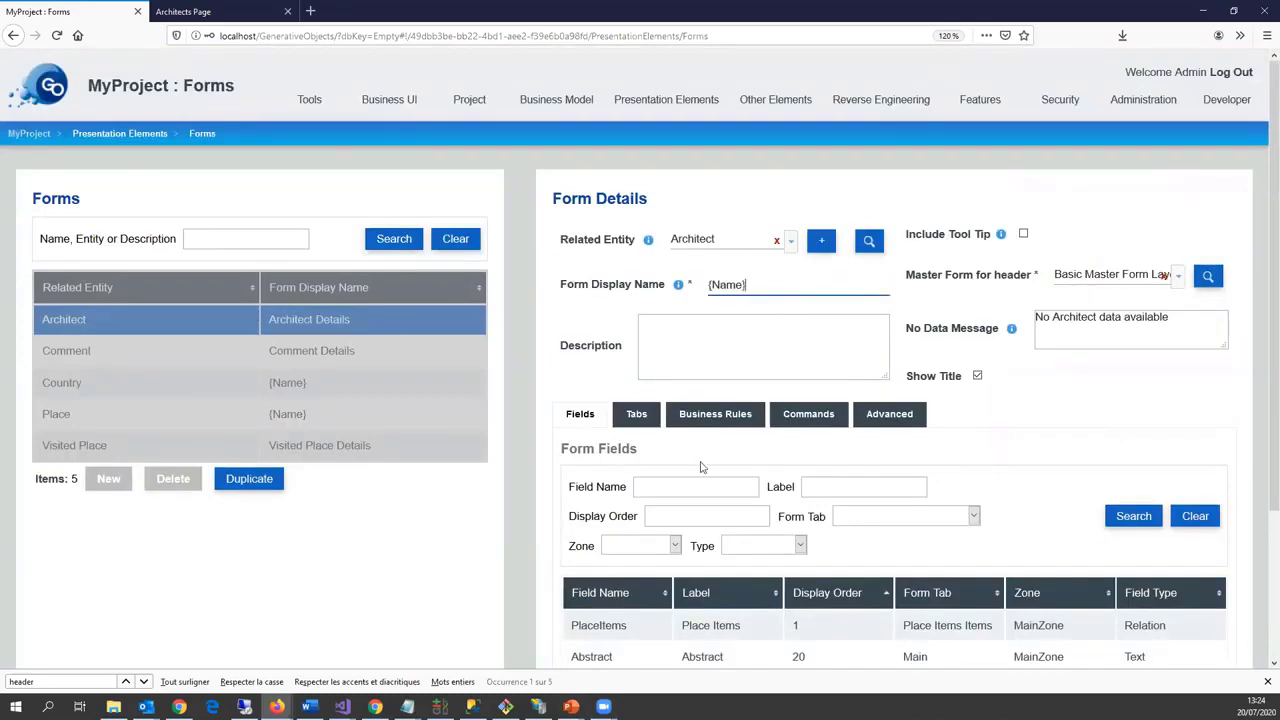
scroll(651, 570, "down", 3)
left_click(591, 642)
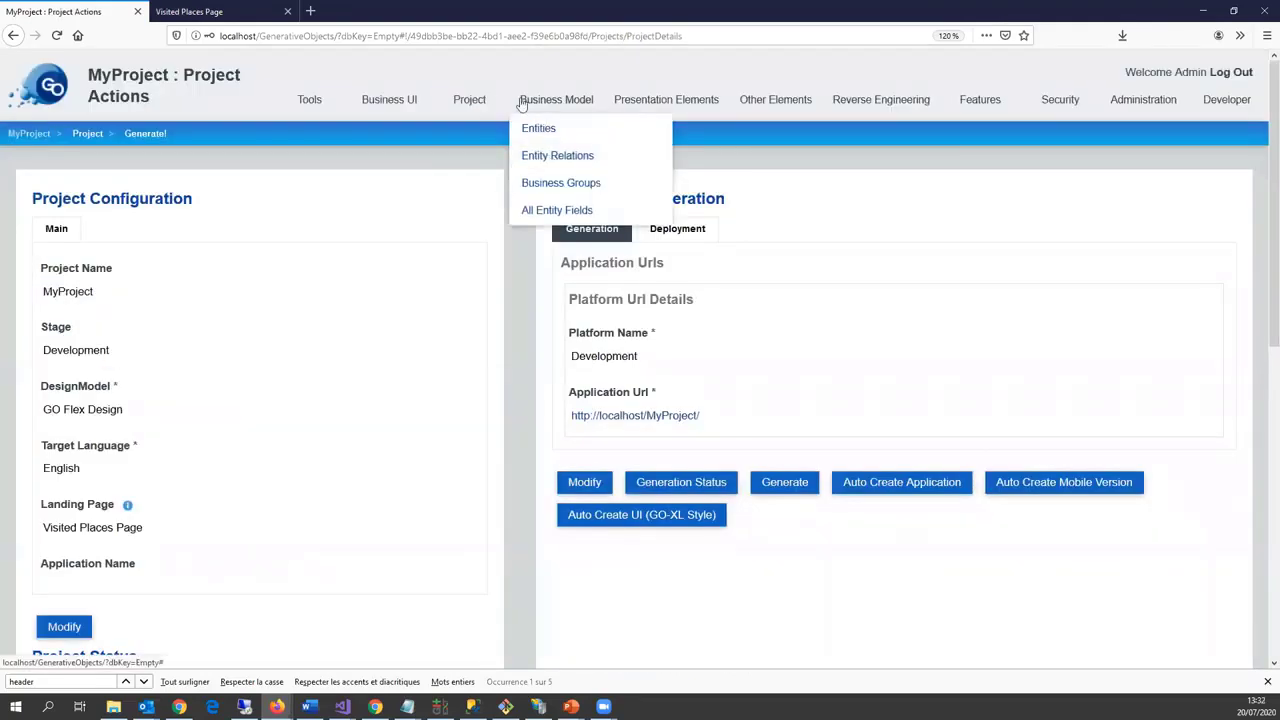
Step: Rename the Architect grid to 'Architects'
mouse_move(624, 102)
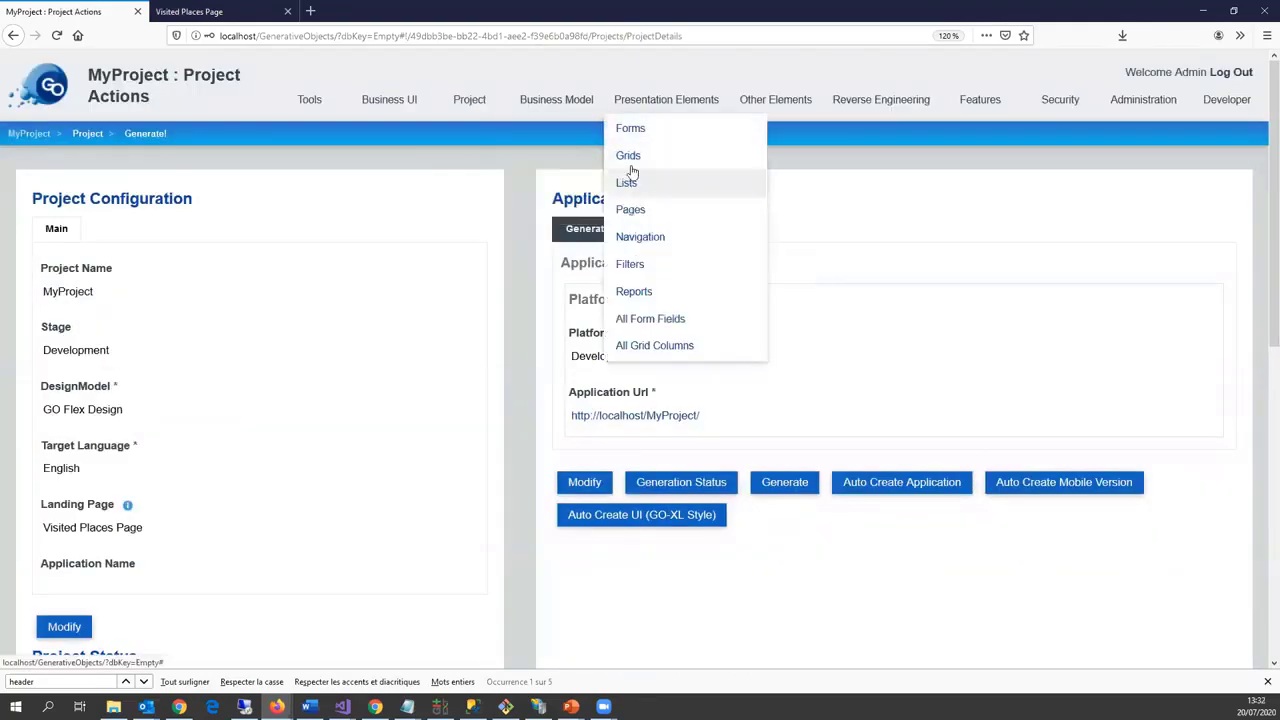
left_click(630, 160)
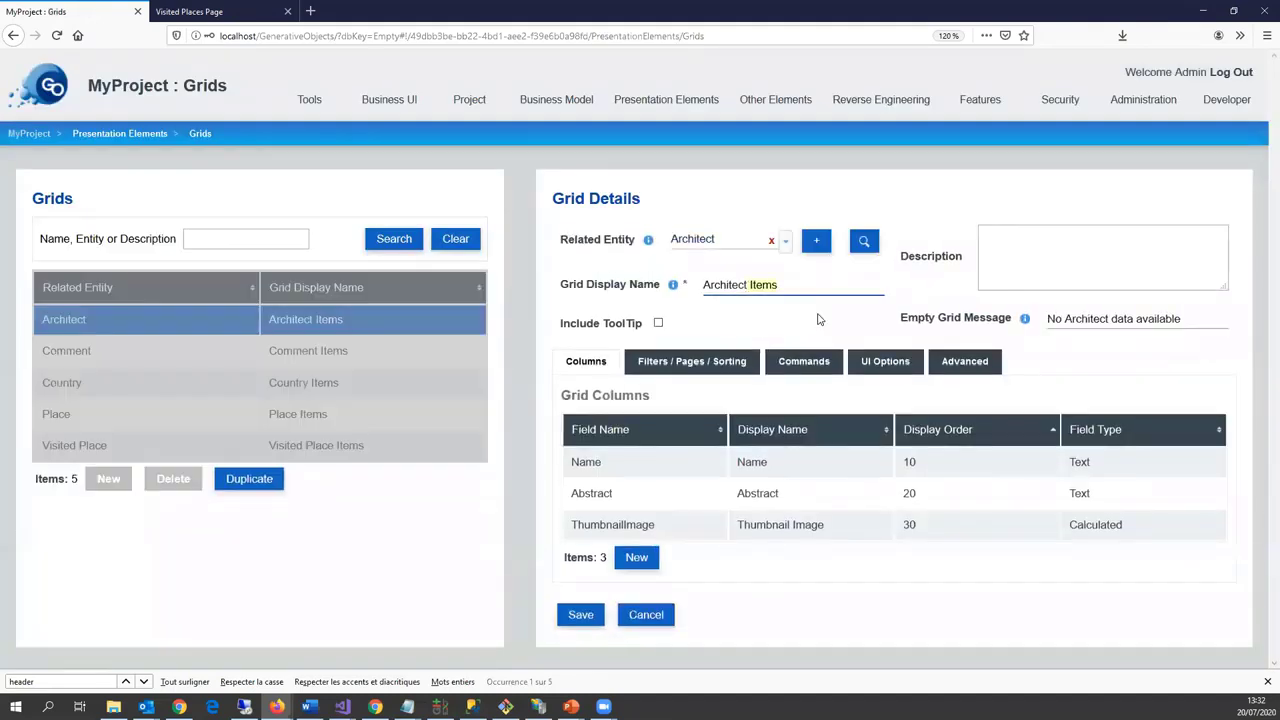
key("BackSpace")
type("s")
left_click(565, 614)
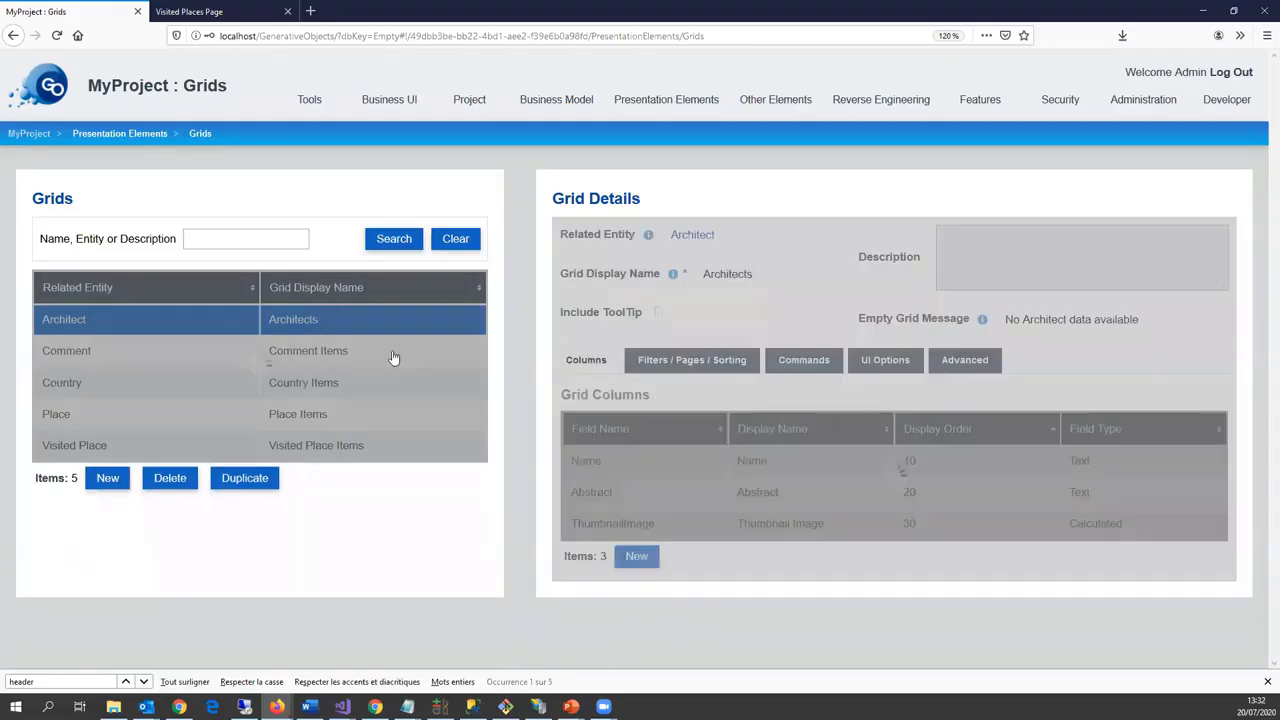
Step: Rename the Comment Items grid to 'Comments'
left_click(394, 358)
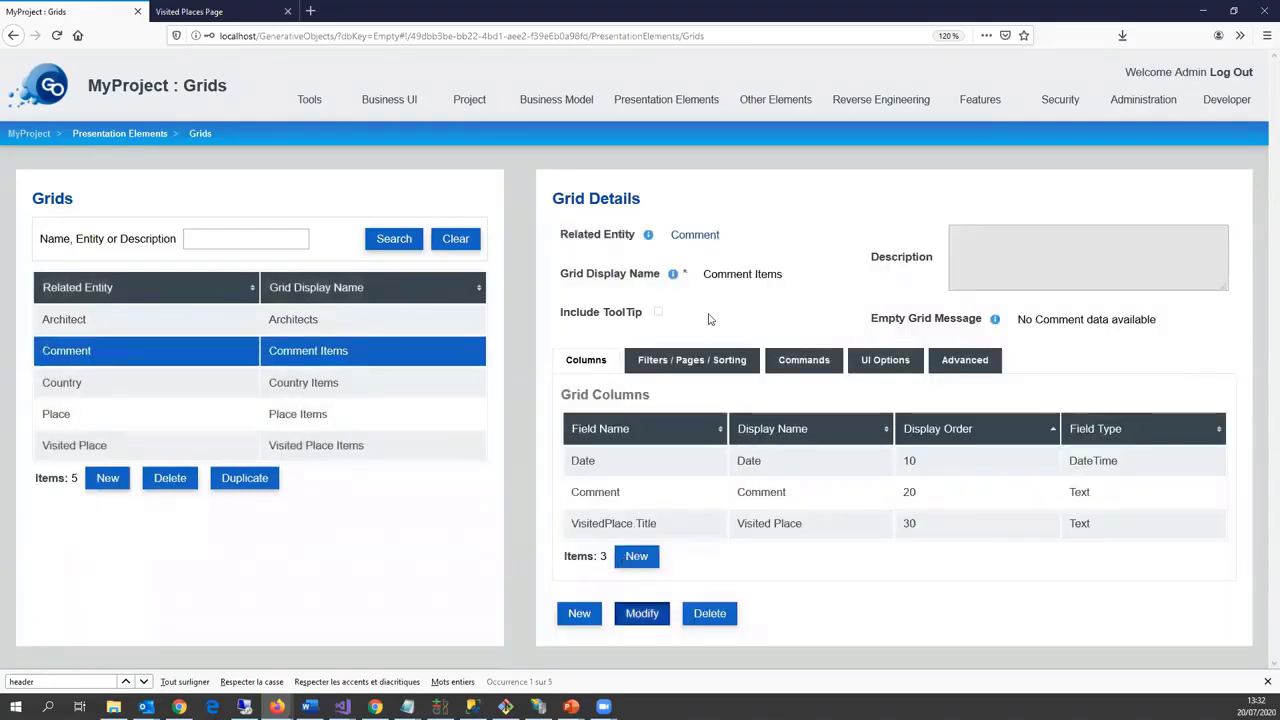
left_click(643, 614)
left_click(755, 285)
key("shift+End")
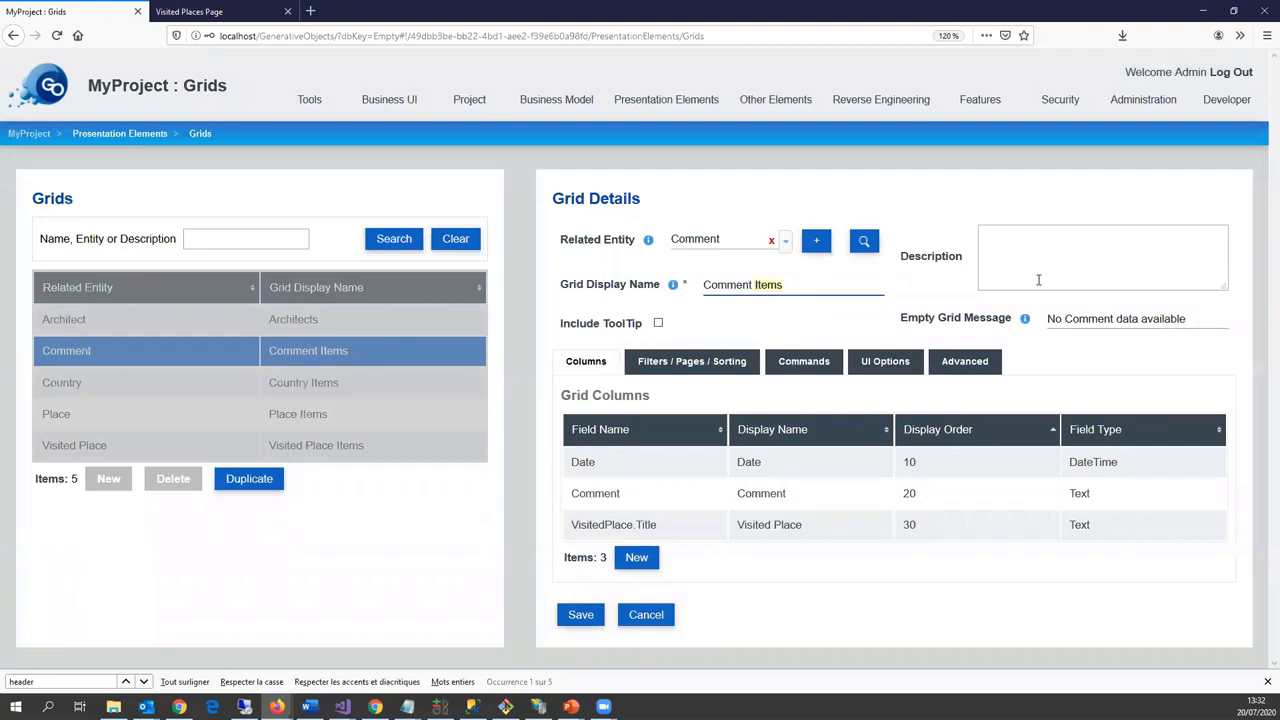
key("BackSpace")
left_click(580, 614)
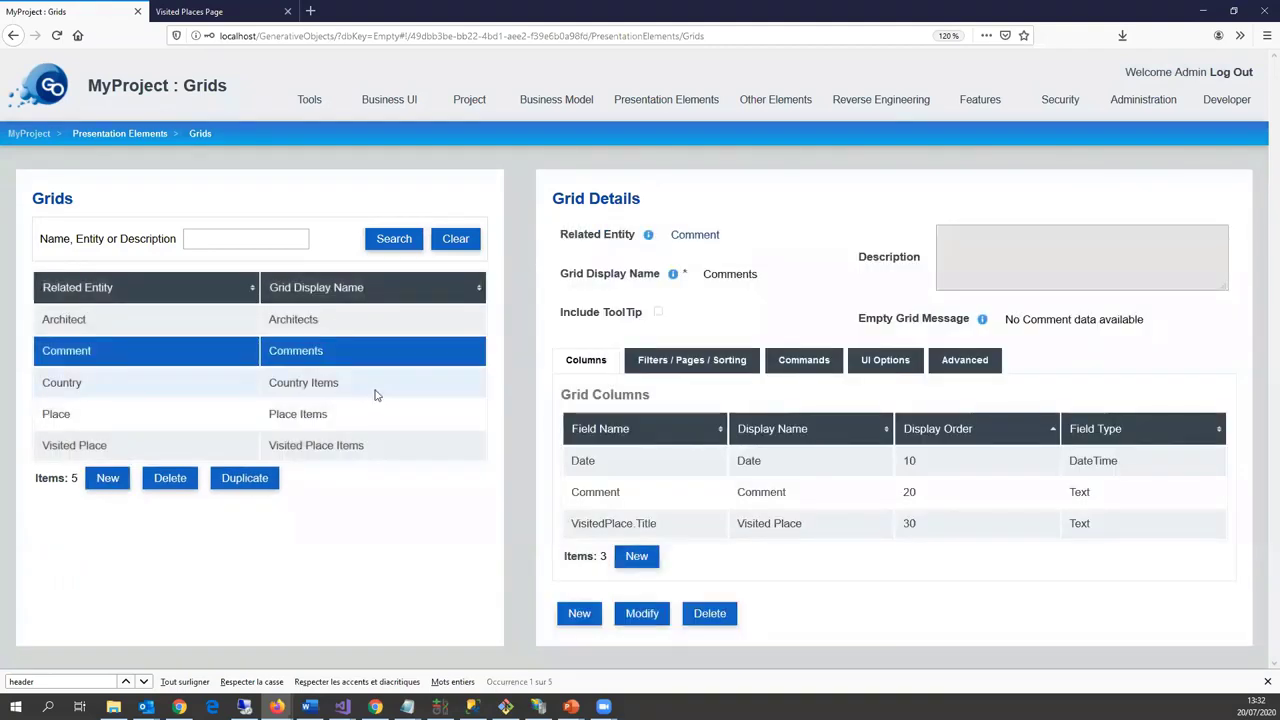
Step: Rename the Country Items grid to 'Countries'
left_click(366, 383)
scroll(643, 626, "down", 1)
left_click(643, 624)
scroll(748, 286, "up", 1)
left_click_drag(748, 286, 997, 297)
key("BackSpace")
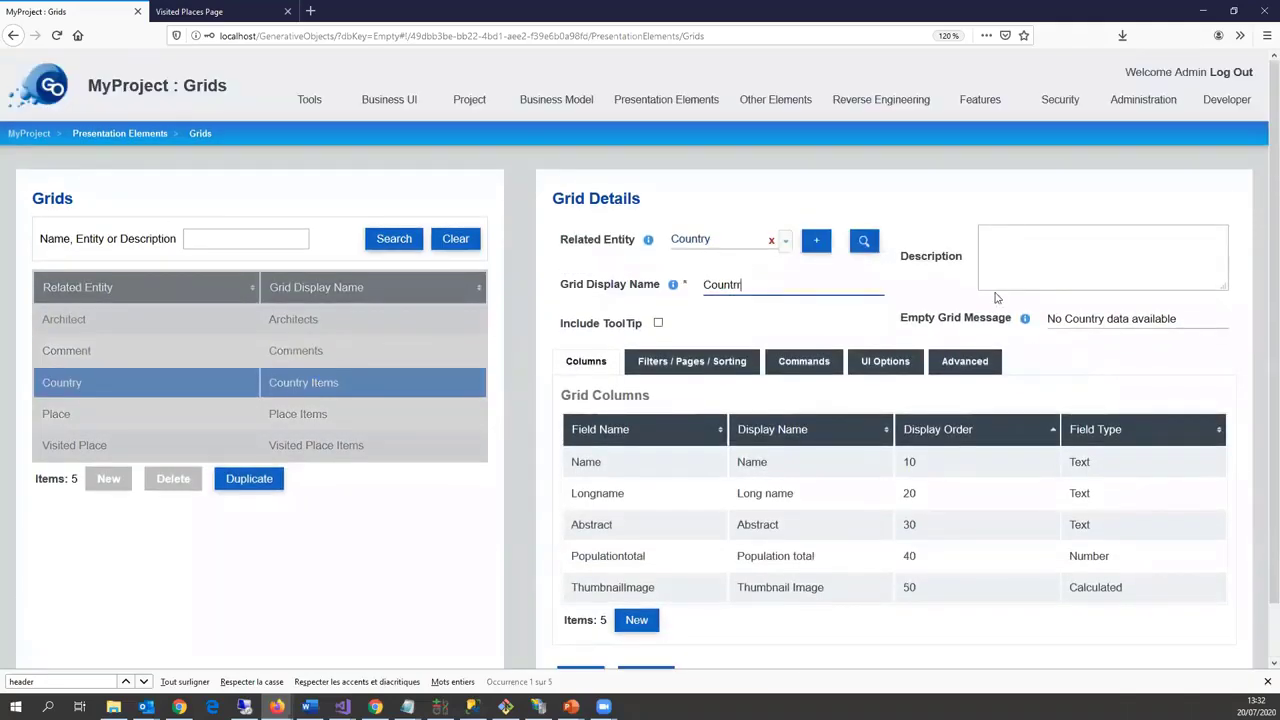
key("BackSpace")
type("ies")
scroll(964, 502, "down", 1)
left_click(580, 621)
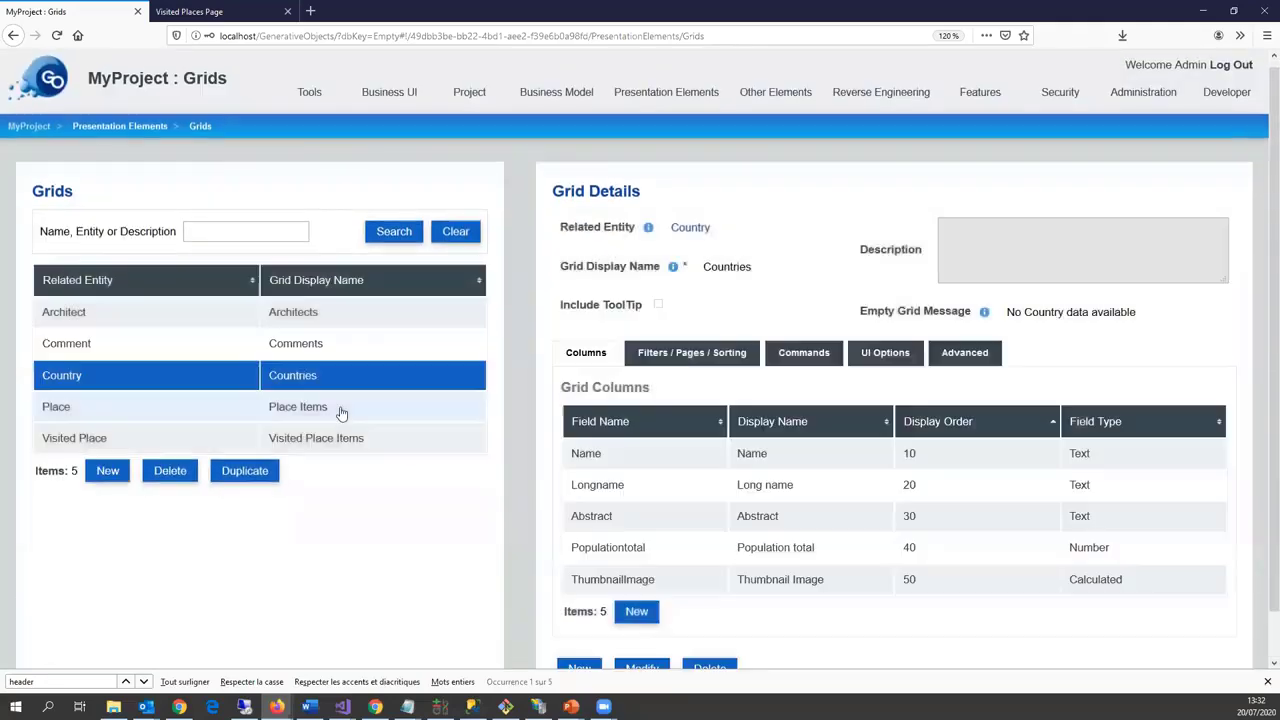
Step: Rename the Place grid to 'Places'
left_click(337, 411)
scroll(643, 630, "down", 1)
left_click(643, 622)
left_click(586, 621)
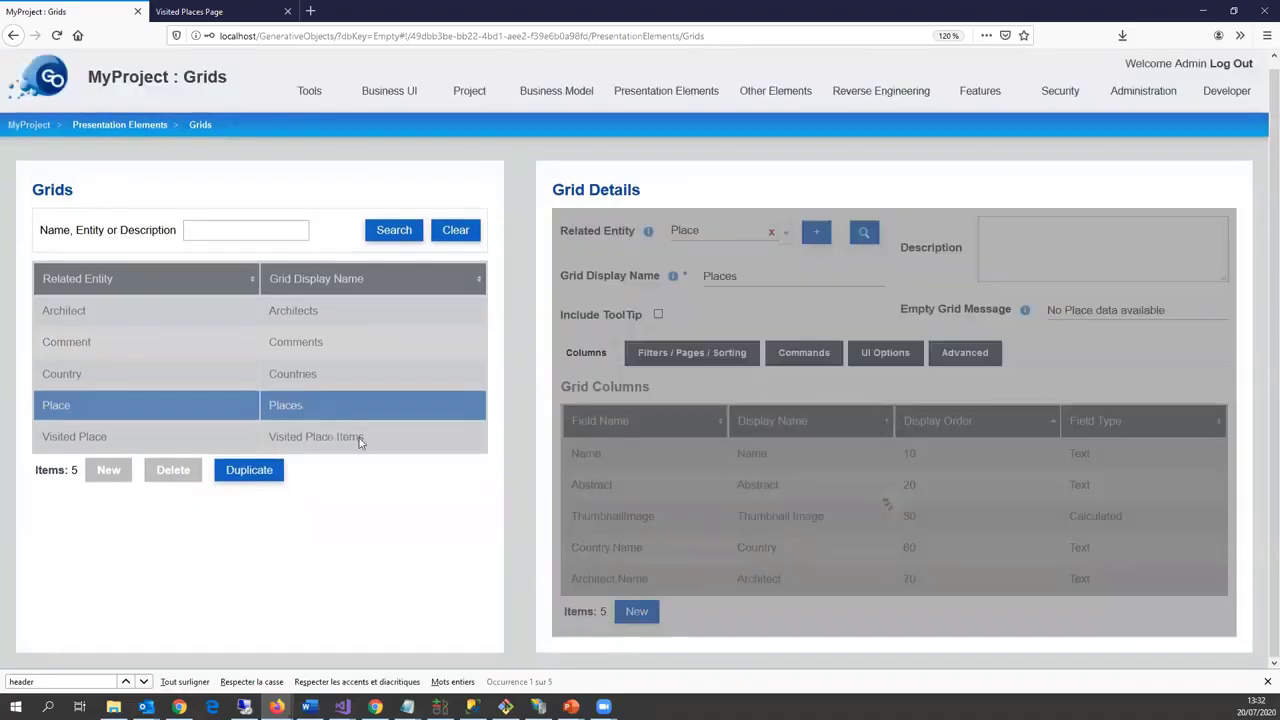
Step: Rename the Visited Place grid to 'Visited Places'
left_click(363, 428)
left_click(646, 668)
left_click_drag(767, 260, 1043, 263)
type("sited")
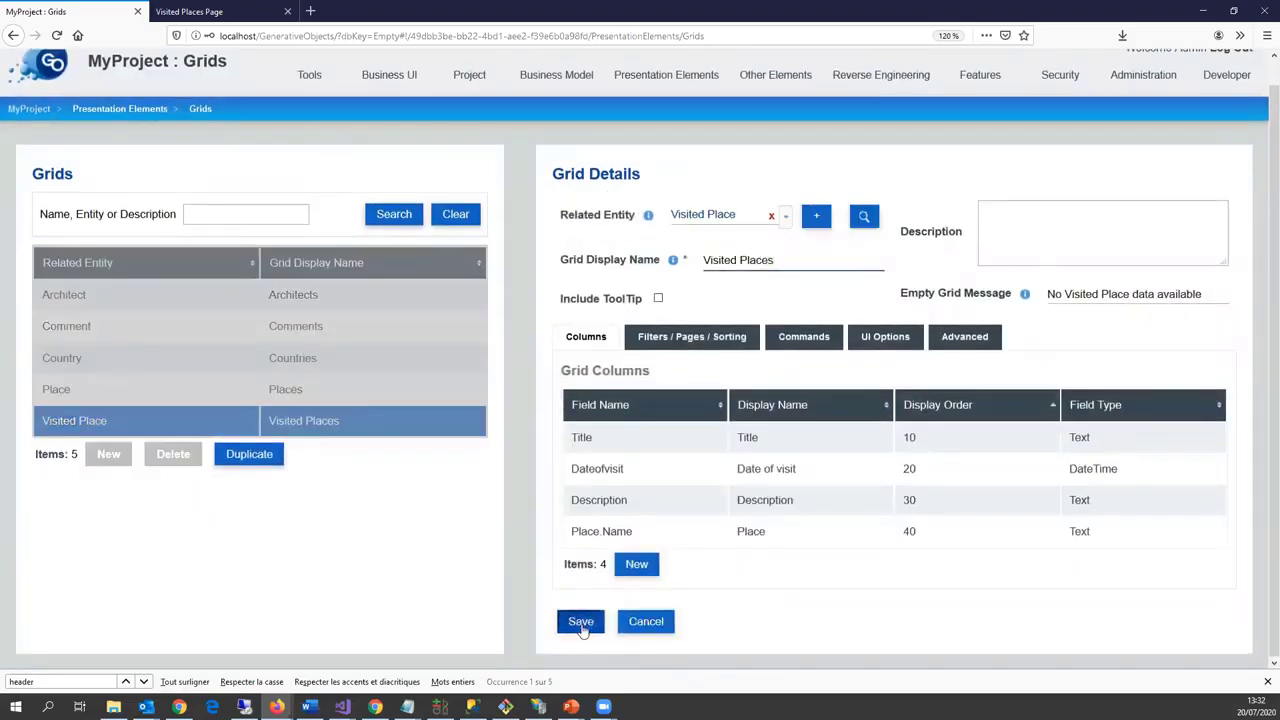
left_click(580, 621)
Step: Rename the Comment Details form to 'Comment' by removing 'Details'
left_click(640, 131)
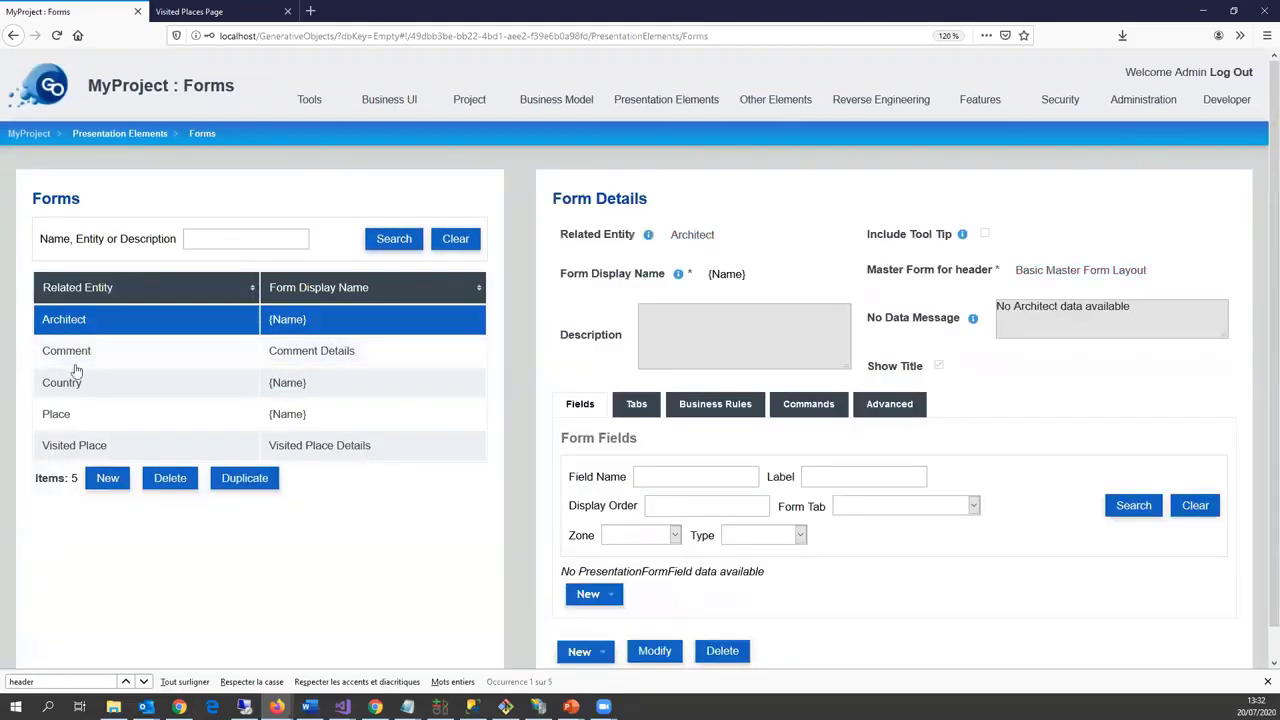
scroll(712, 472, "down", 3)
scroll(713, 462, "up", 3)
scroll(714, 452, "down", 3)
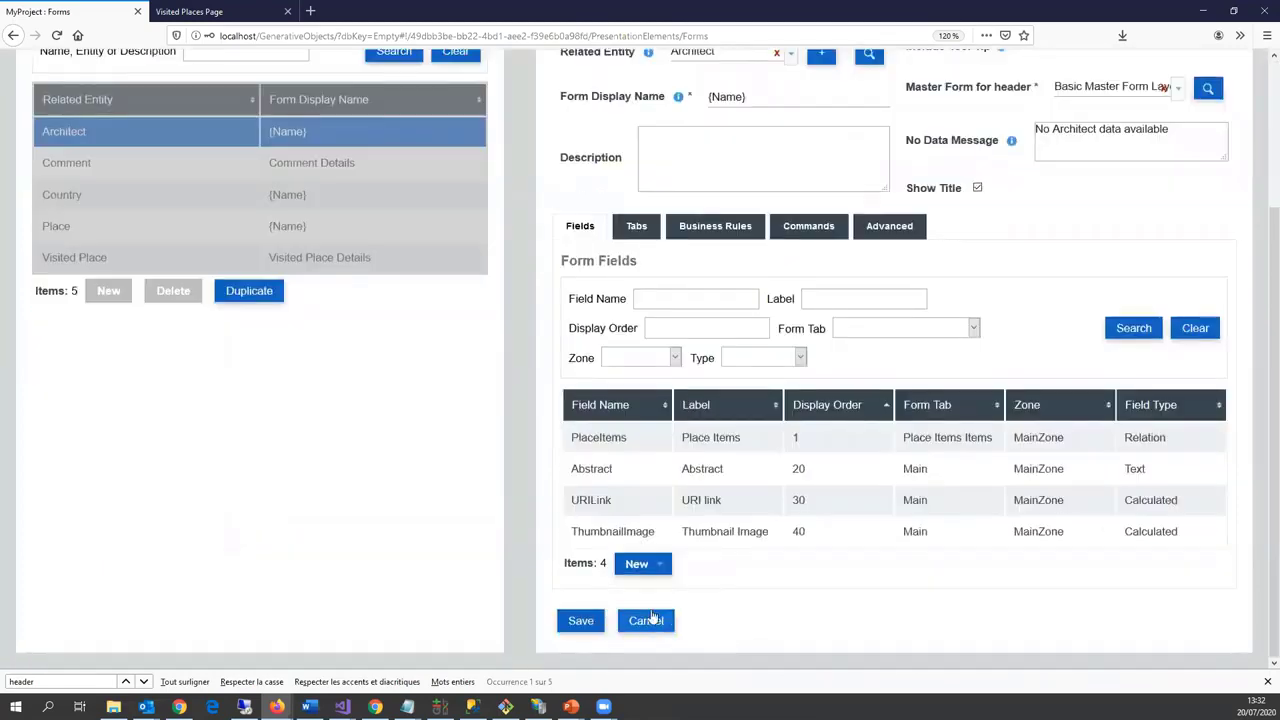
left_click(653, 620)
scroll(400, 370, "up", 3)
left_click(386, 355)
scroll(620, 480, "down", 3)
left_click(757, 278)
key("Delete")
key("Delete")
key("Delete")
key("Delete")
key("Delete")
key("Delete")
key("Delete")
key("Delete")
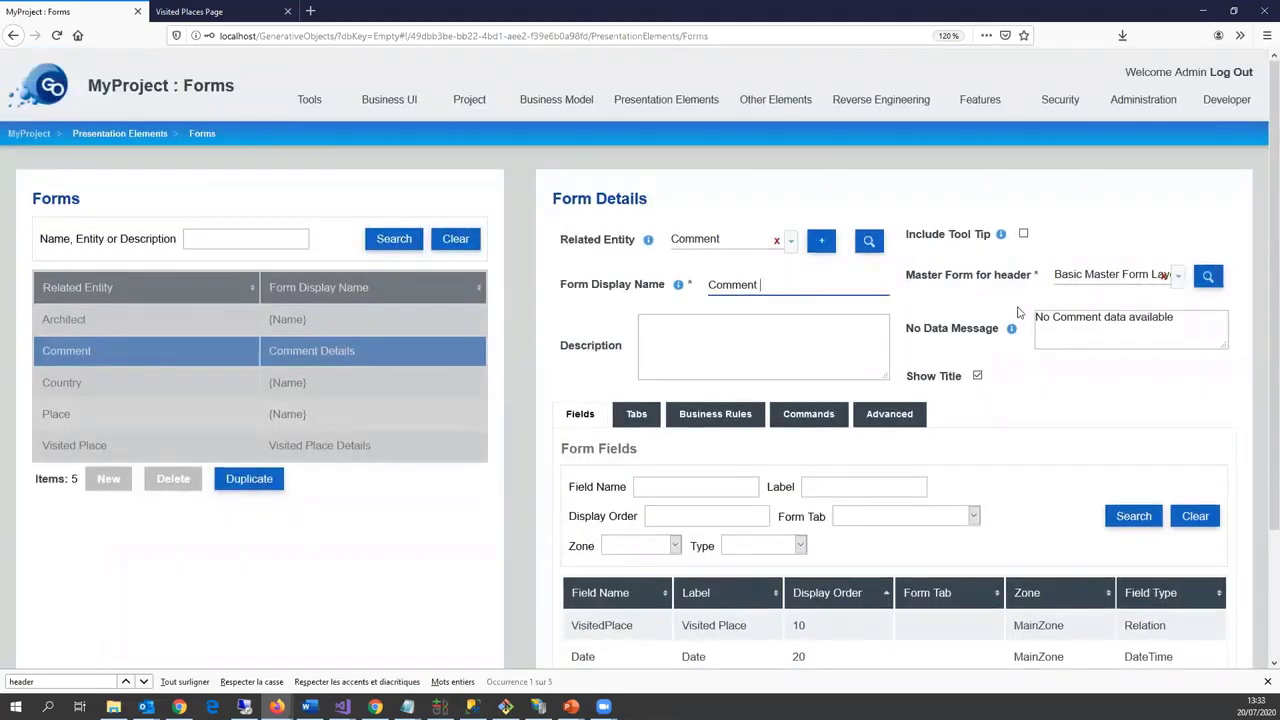
scroll(640, 400, "down", 2)
left_click(580, 624)
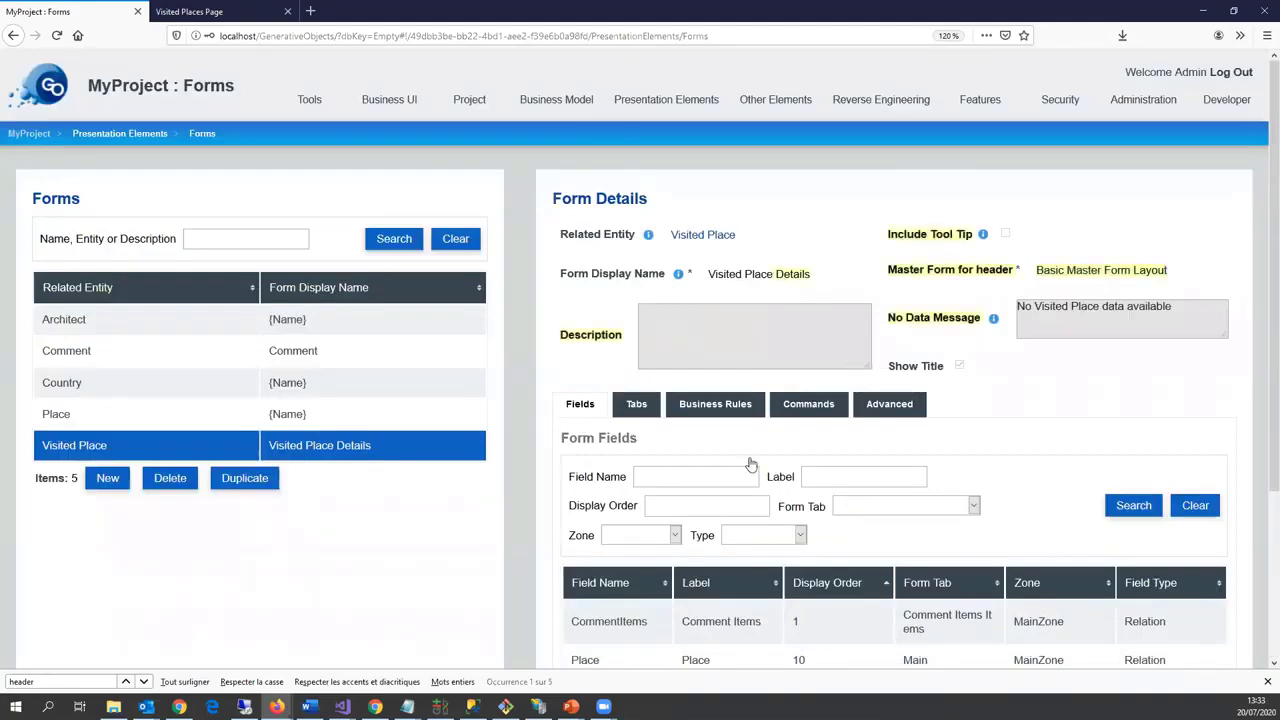
Step: Remove 'Details' from the Visited Place form's display name and save
scroll(740, 430, "down", 2)
scroll(722, 493, "up", 2)
left_click(770, 282)
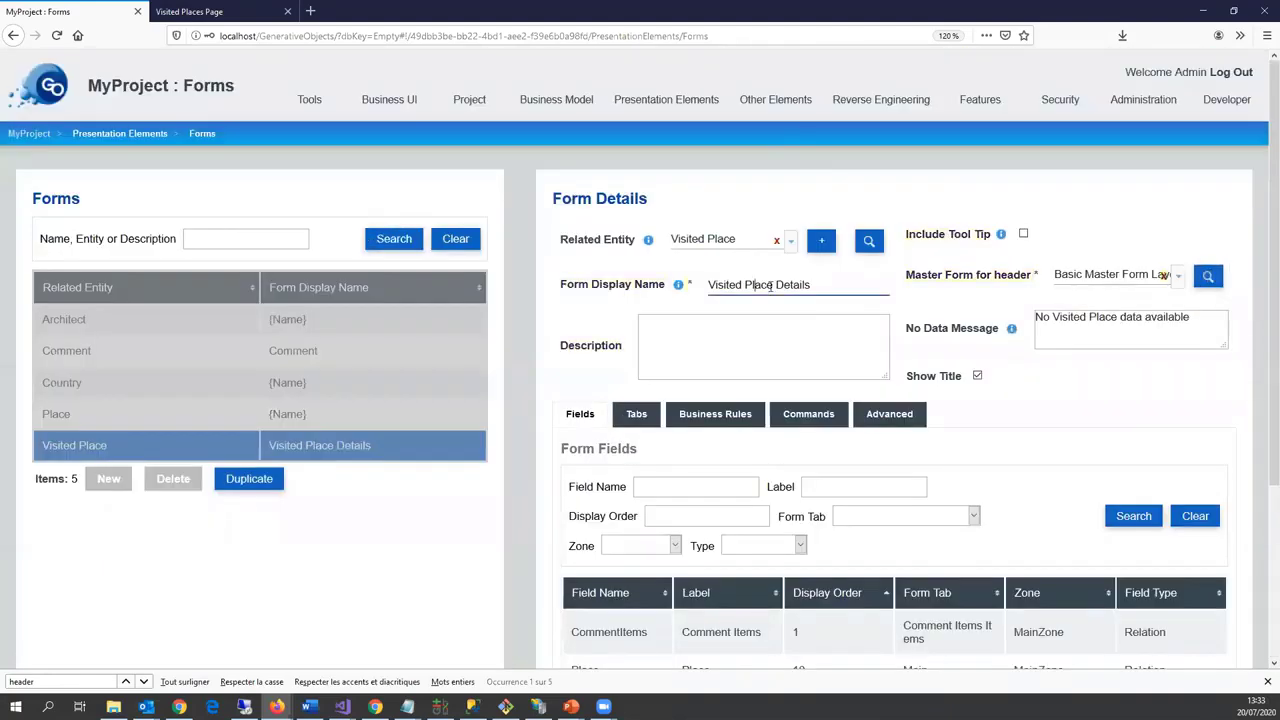
key("Delete")
key("Delete")
key("Delete")
key("Delete")
key("Delete")
key("Delete")
key("Delete")
key("Delete")
scroll(740, 430, "down", 2)
left_click(580, 621)
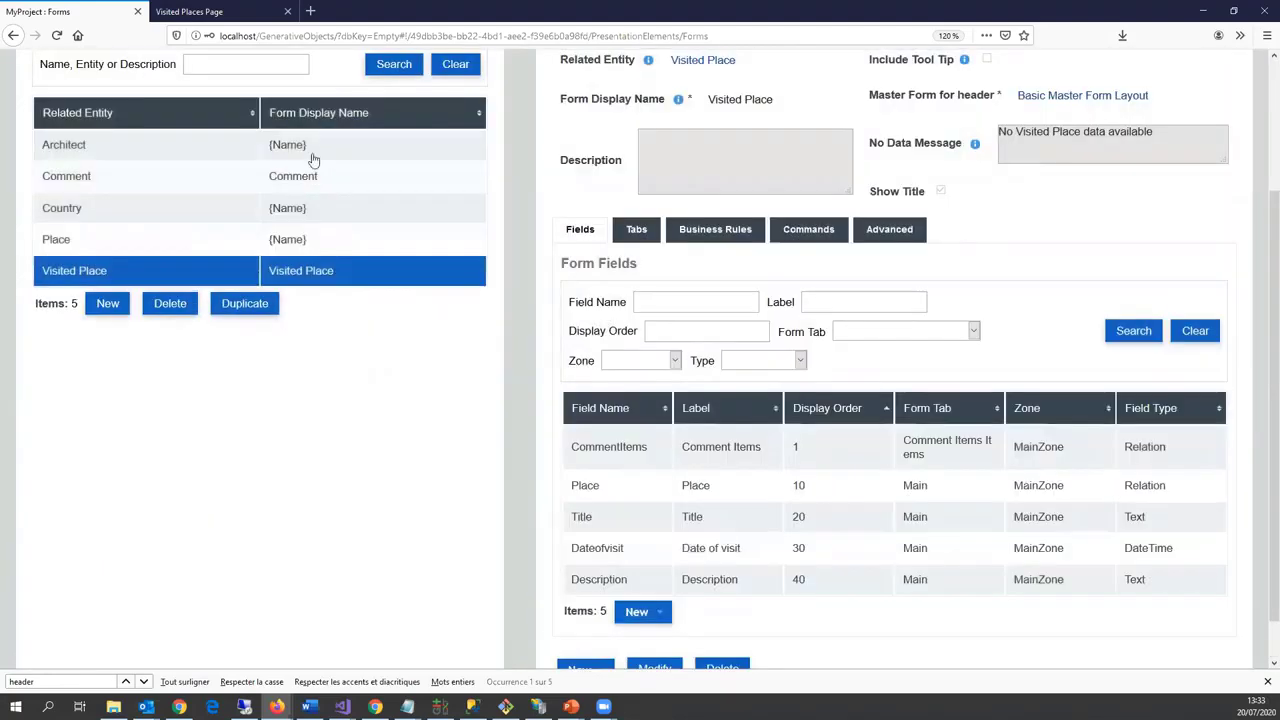
Step: Rename the Place form's Visited Place Items tab to 'Visited Places'
left_click(298, 239)
scroll(613, 379, "down", 2)
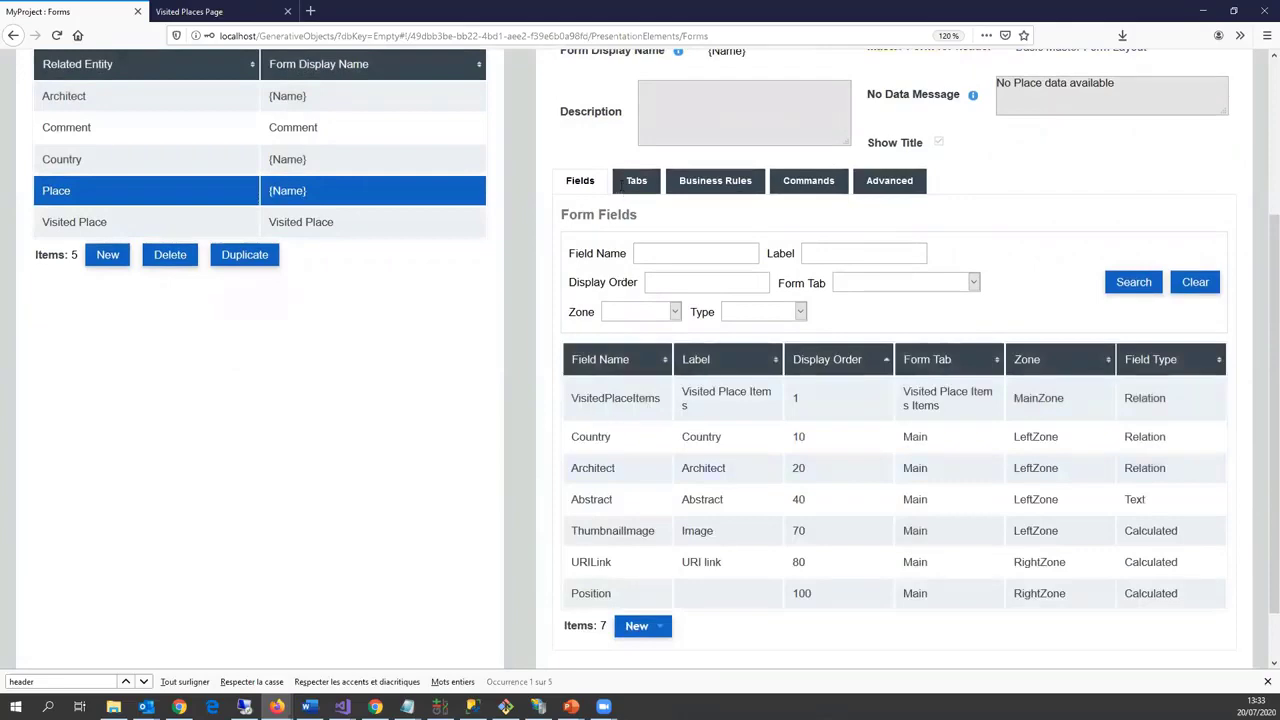
left_click(636, 180)
double_click(677, 608)
left_click(268, 310)
key("shift+End")
type("s")
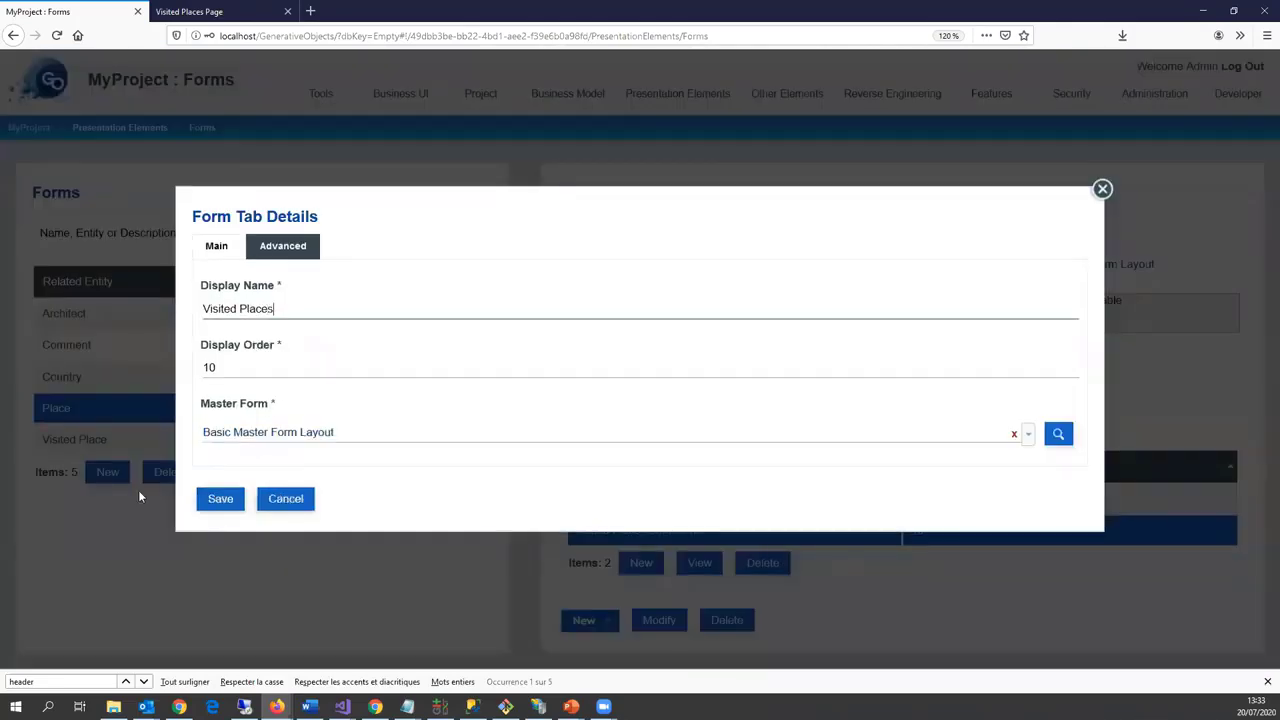
left_click(221, 507)
Step: Rename the Visited Place form's Comment Items tab to 'Comments'
left_click(210, 448)
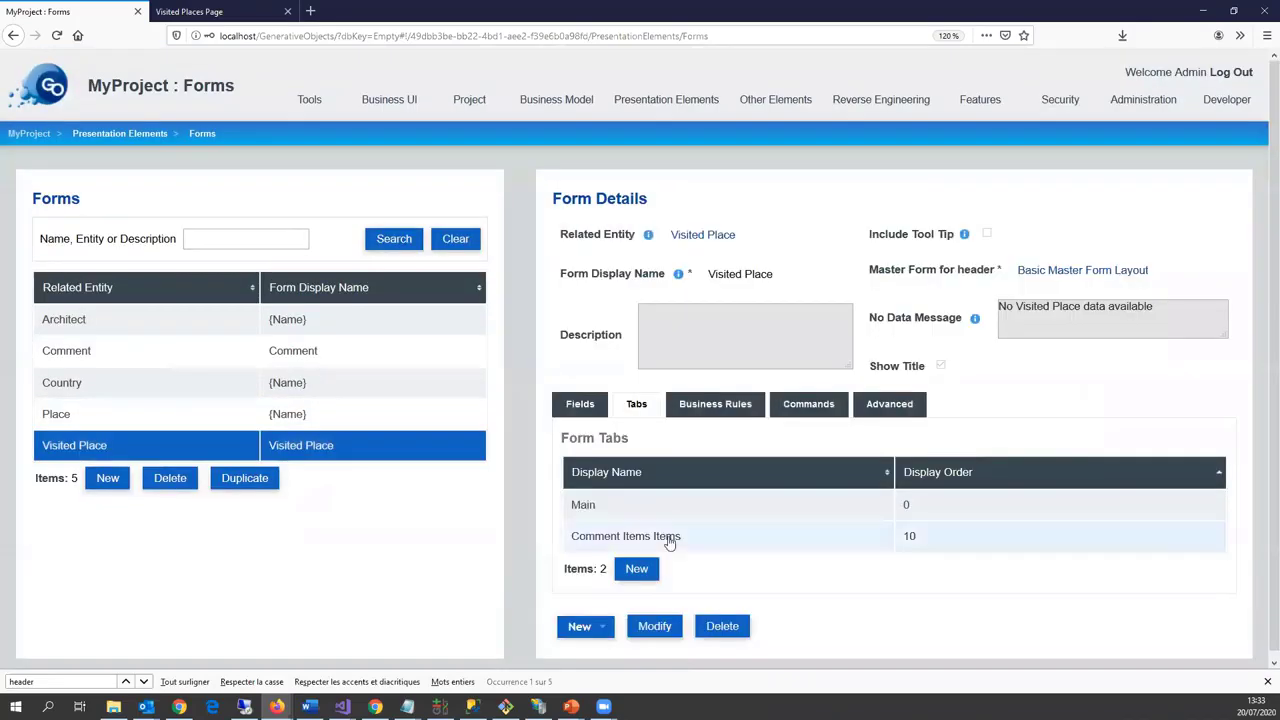
double_click(666, 537)
left_click(221, 495)
left_click(256, 309)
key("shift+End")
key("Delete")
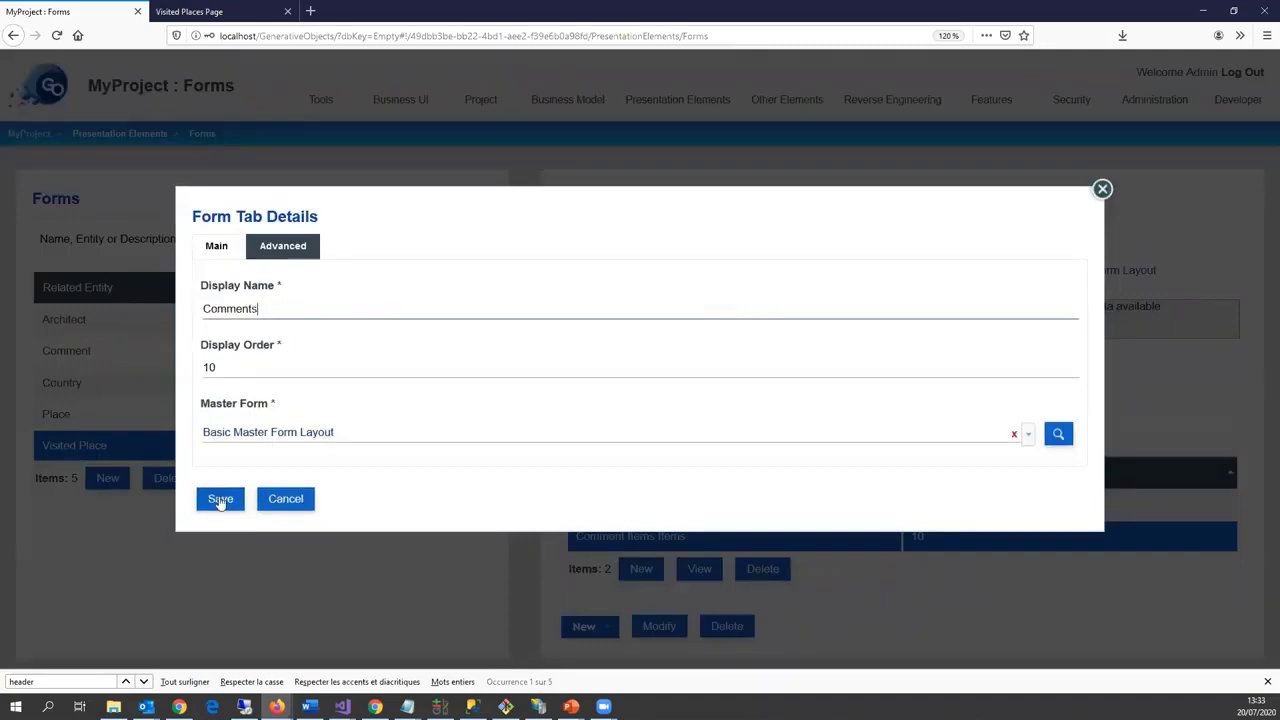
left_click(220, 502)
Step: Rename the Country form's Place Items tab to 'Places'
left_click(81, 382)
double_click(680, 537)
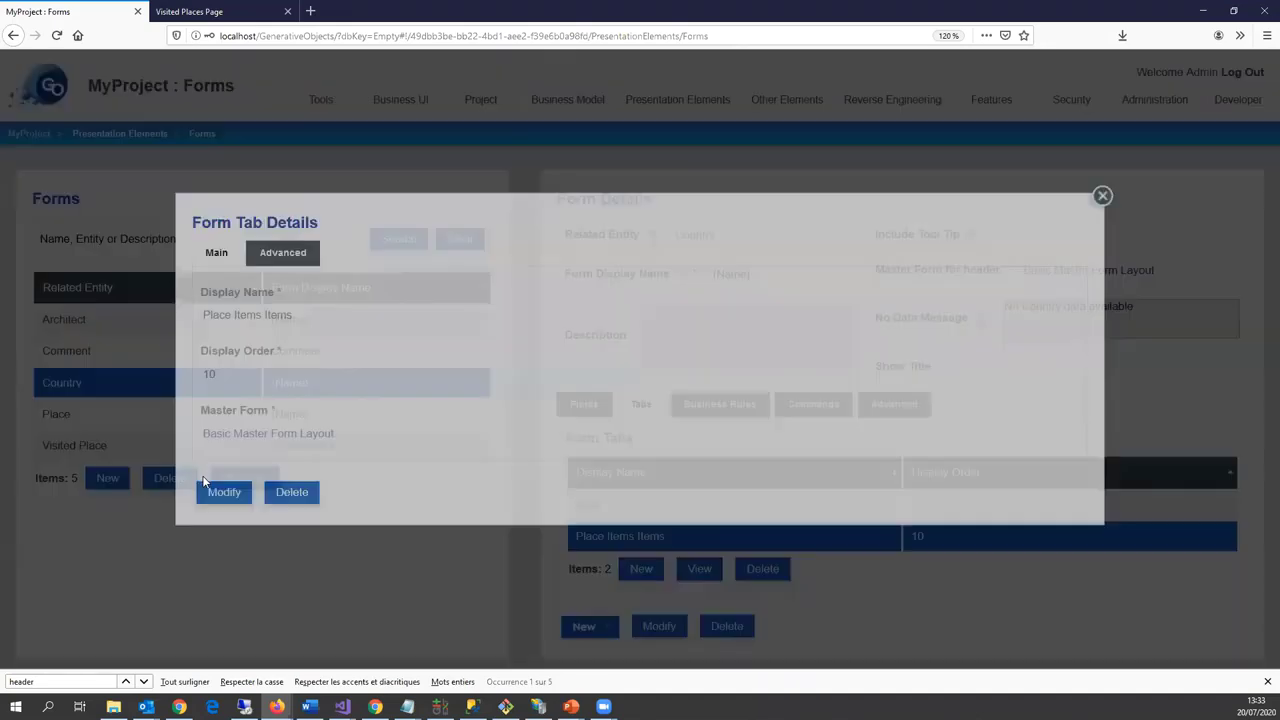
left_click(222, 491)
left_click(234, 309)
key("shift+End")
key("Delete")
left_click(232, 503)
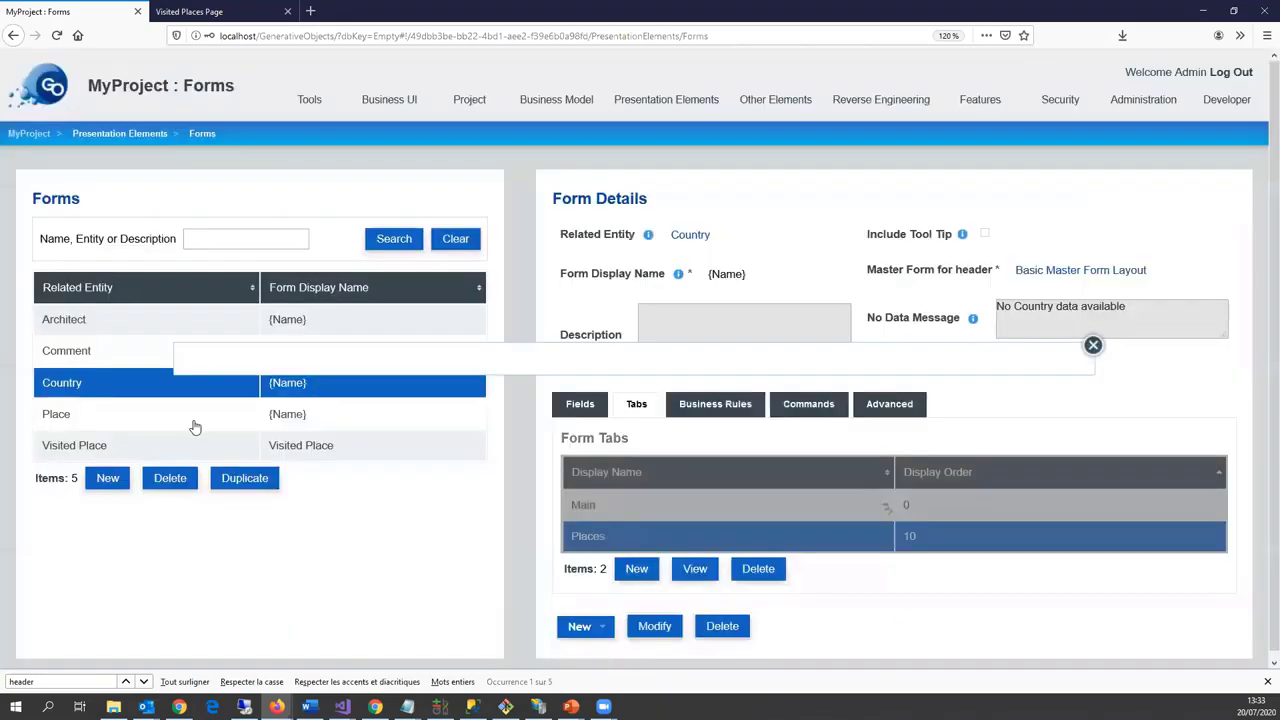
Step: Review the other forms' tabs, then rename the Architect form's Place Items tab to 'Places'
left_click(197, 355)
left_click(160, 387)
left_click(163, 418)
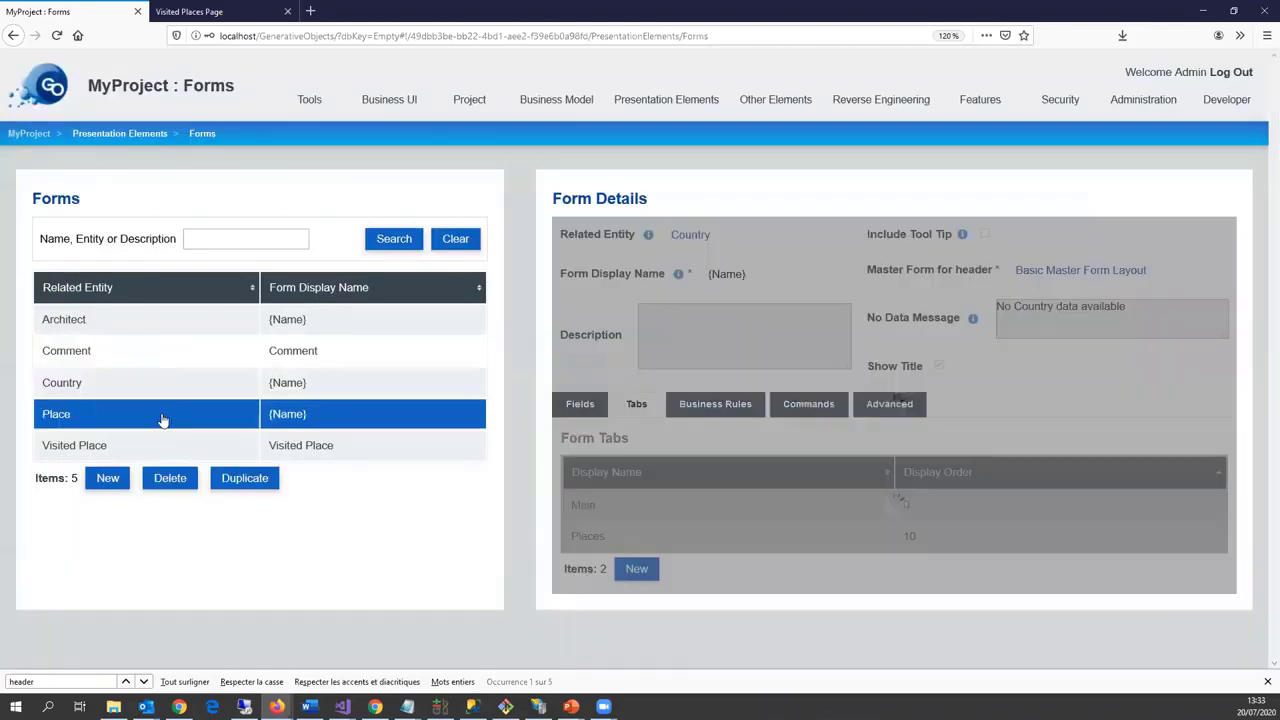
left_click(192, 453)
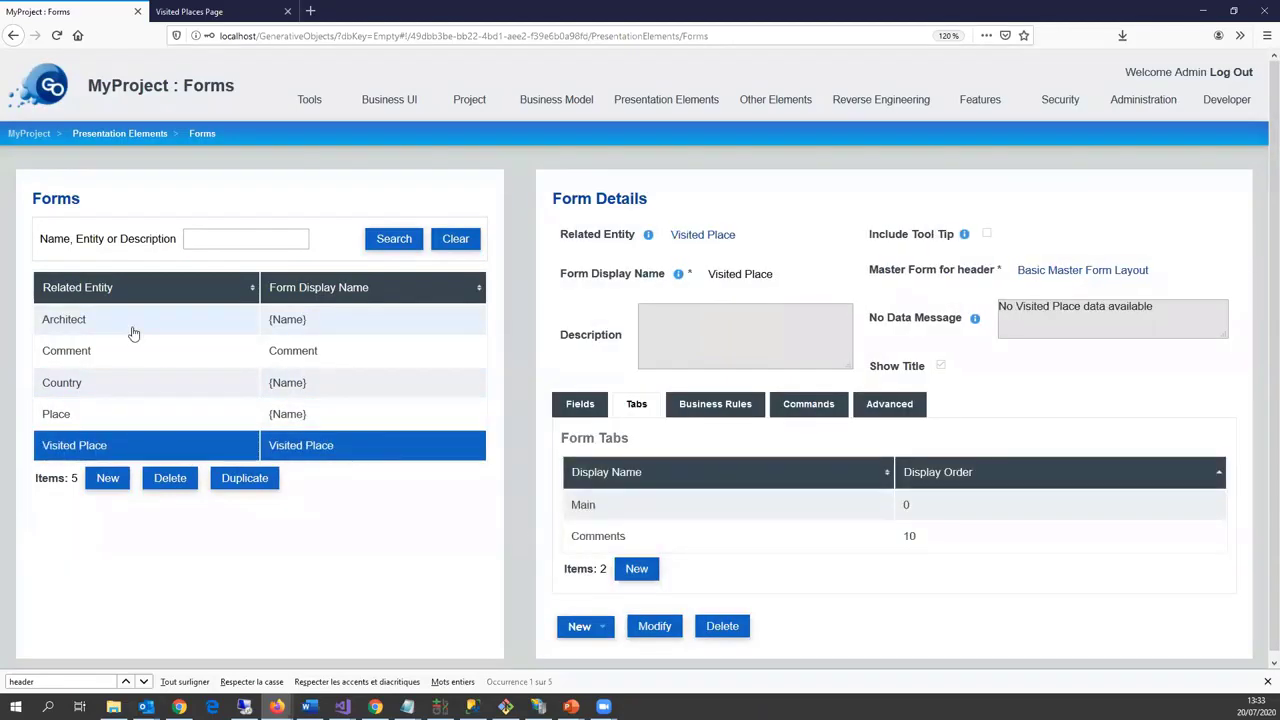
left_click(130, 326)
left_click(612, 537)
left_click(224, 492)
left_click(234, 309)
key("shift+End")
key("Delete")
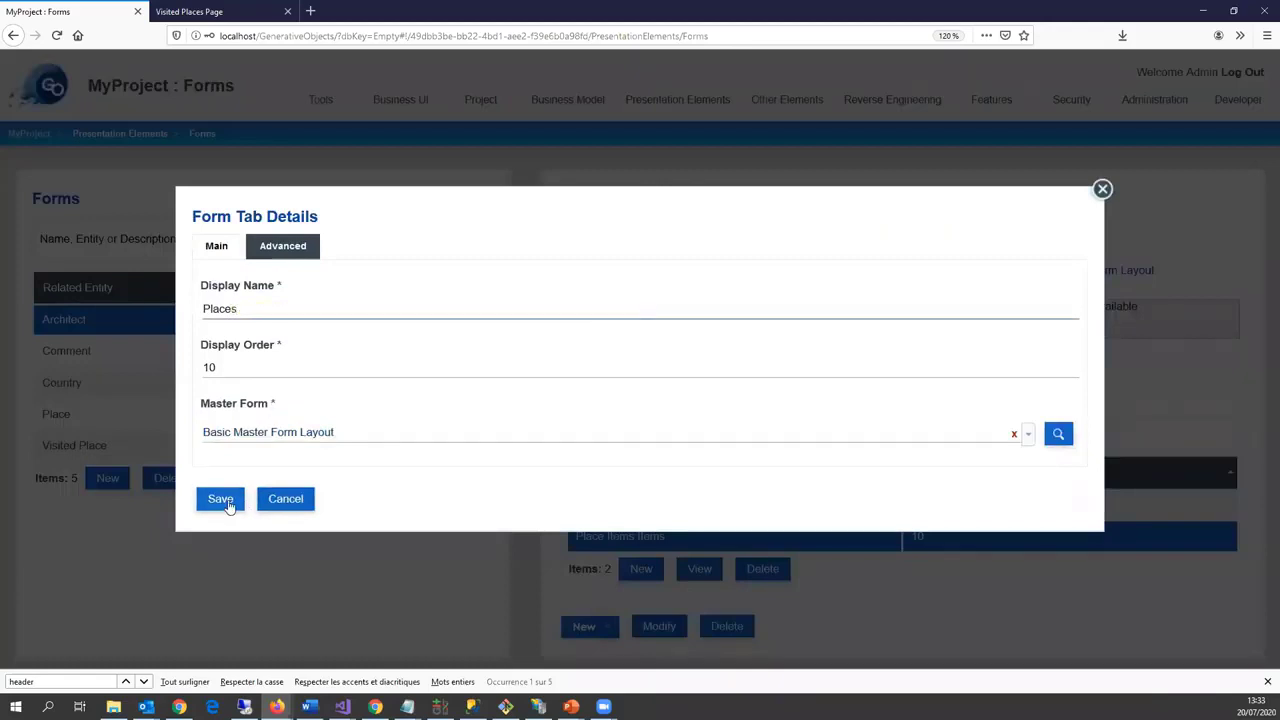
left_click(229, 499)
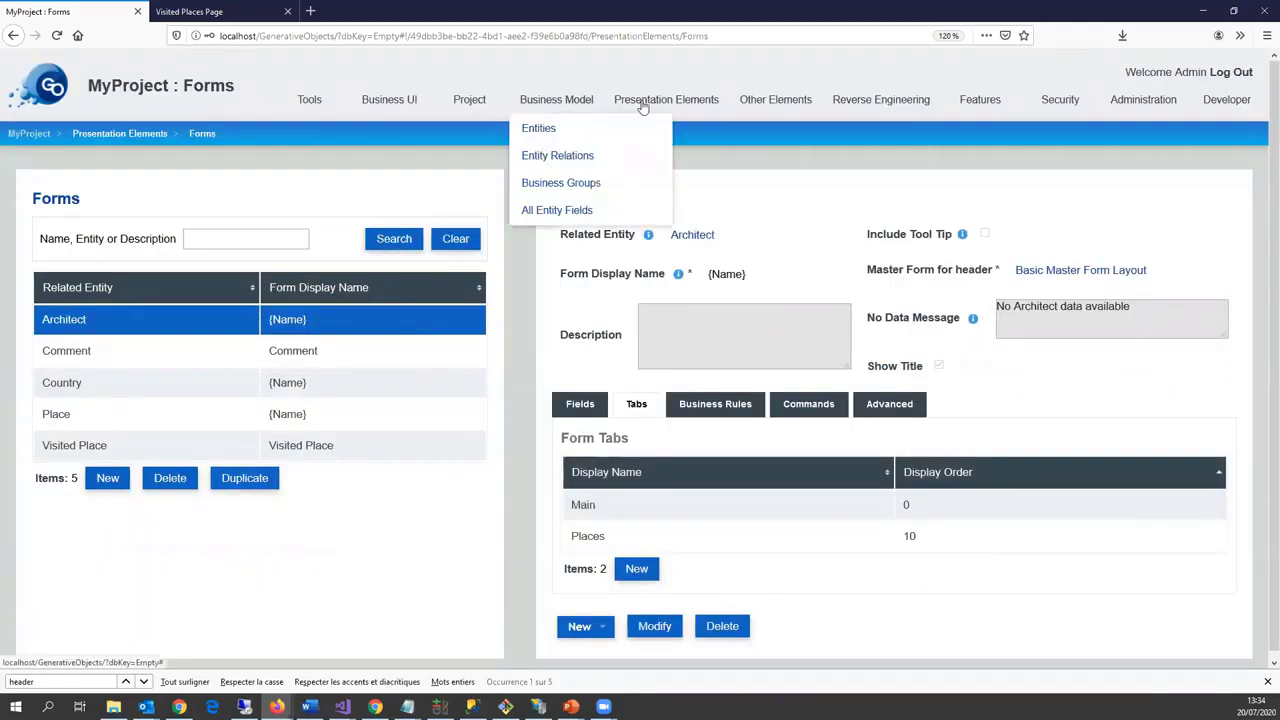
Step: Take the Visited Place form's Place and Title fields off the Main tab
mouse_move(646, 106)
left_click(626, 134)
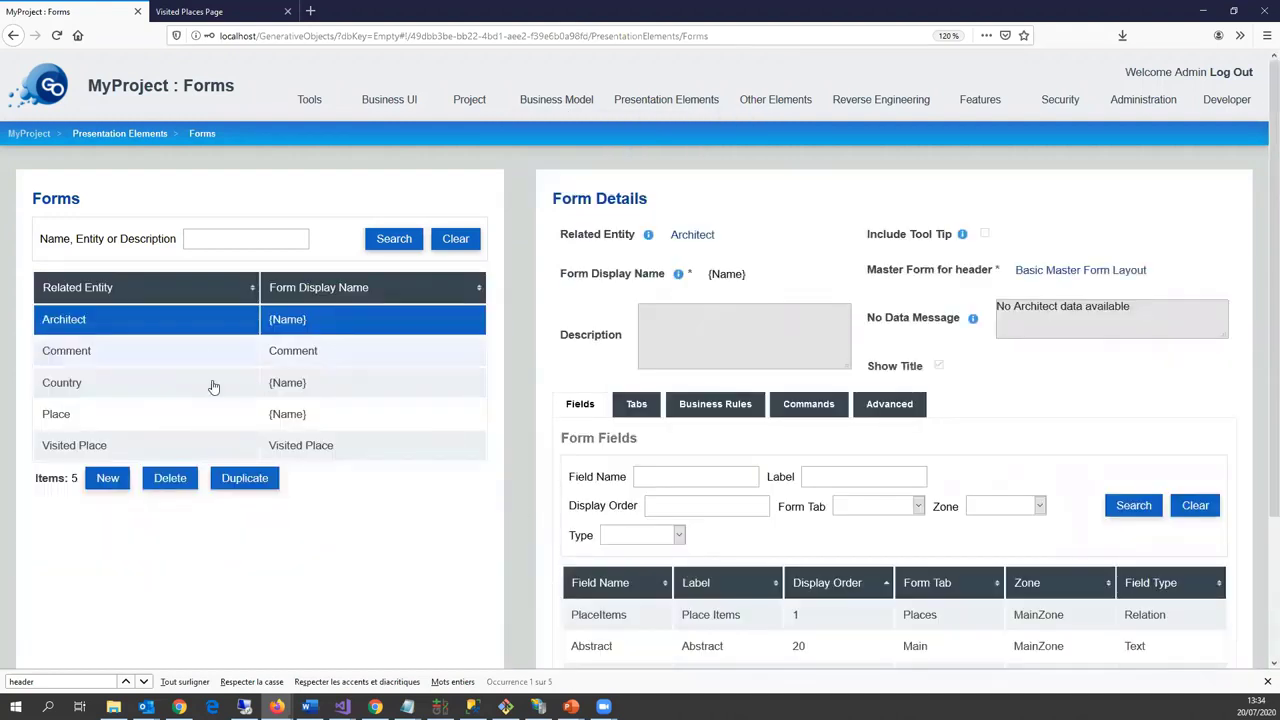
left_click(166, 448)
scroll(755, 510, "down", 3)
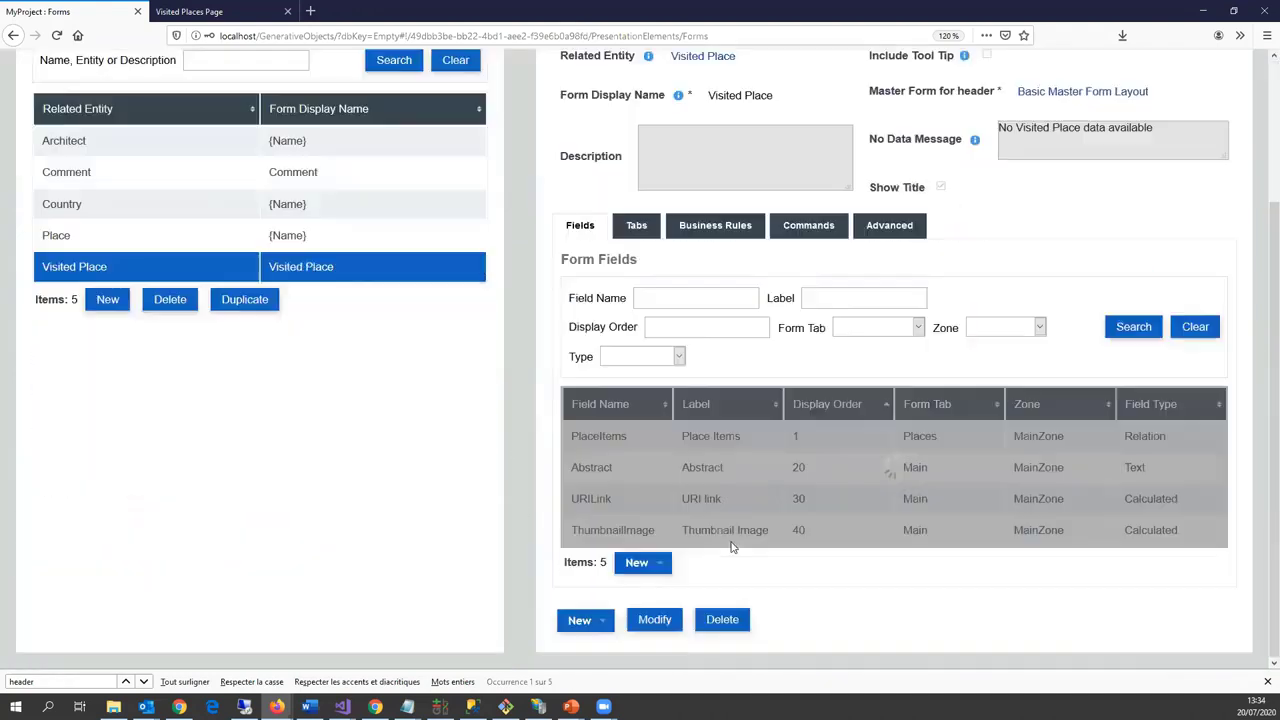
left_click(855, 473)
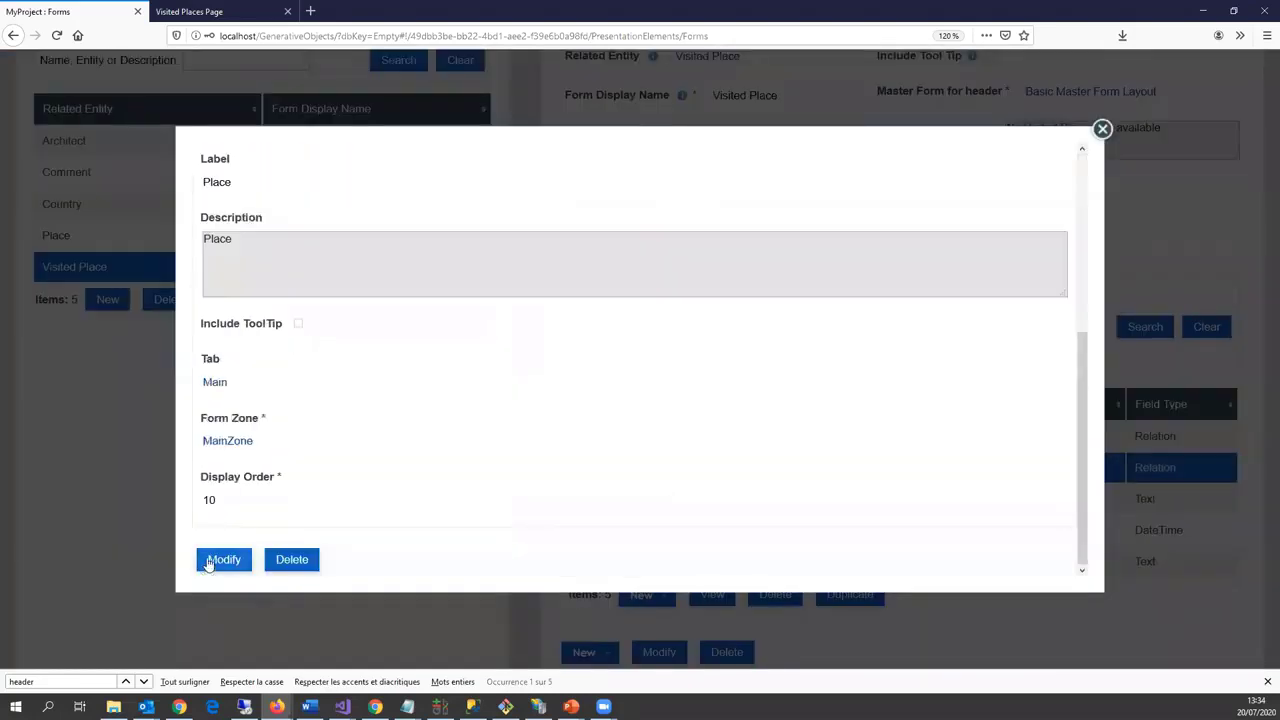
scroll(517, 403, "down", 2)
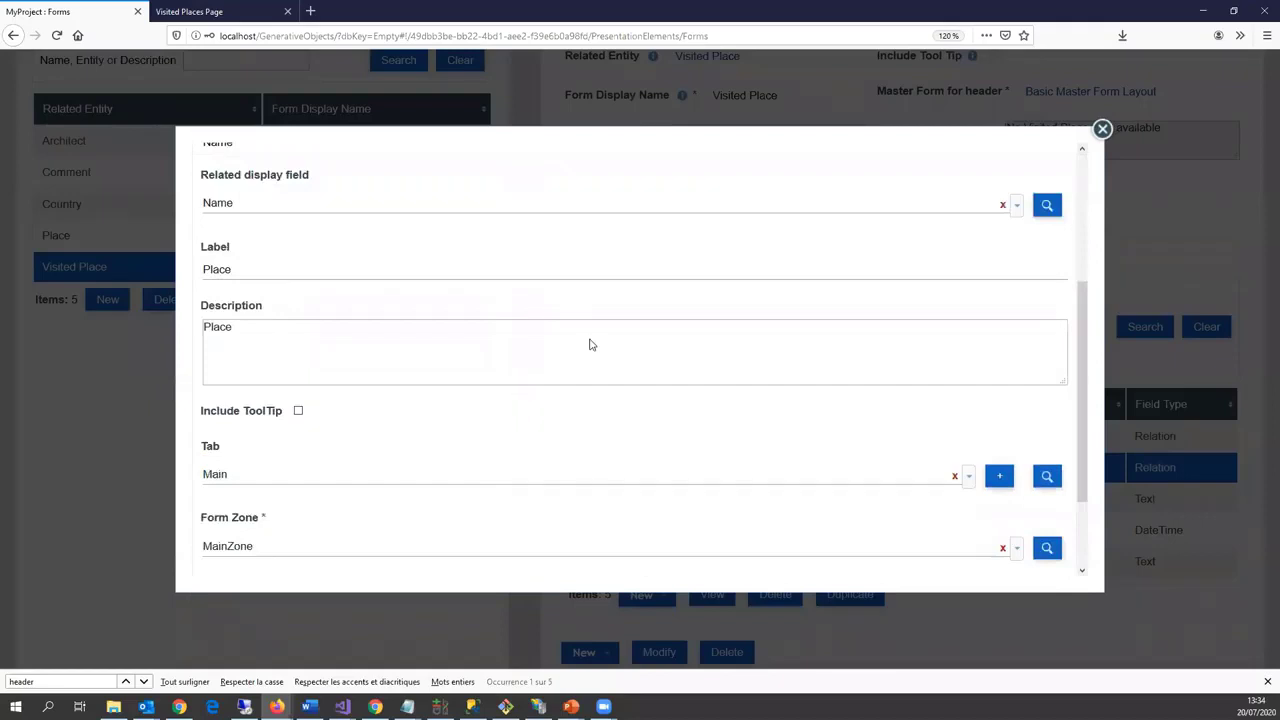
left_click(955, 477)
scroll(630, 400, "down", 2)
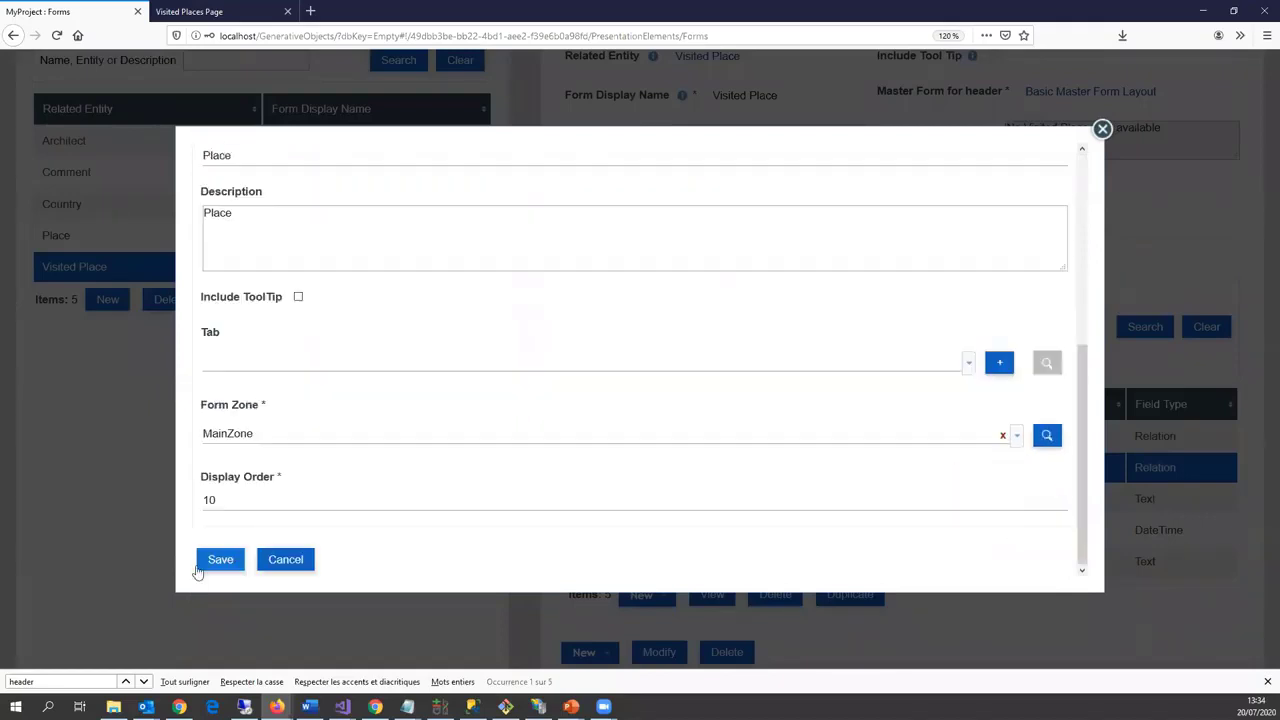
left_click(215, 558)
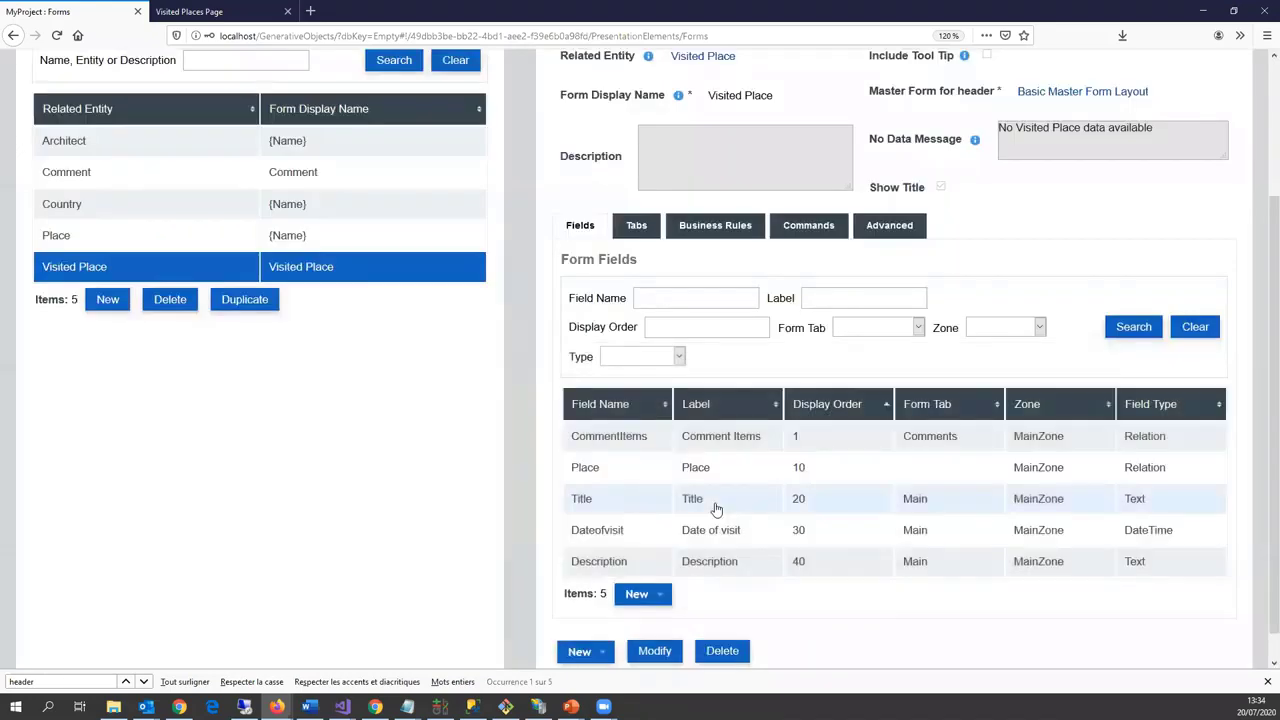
left_click(714, 505)
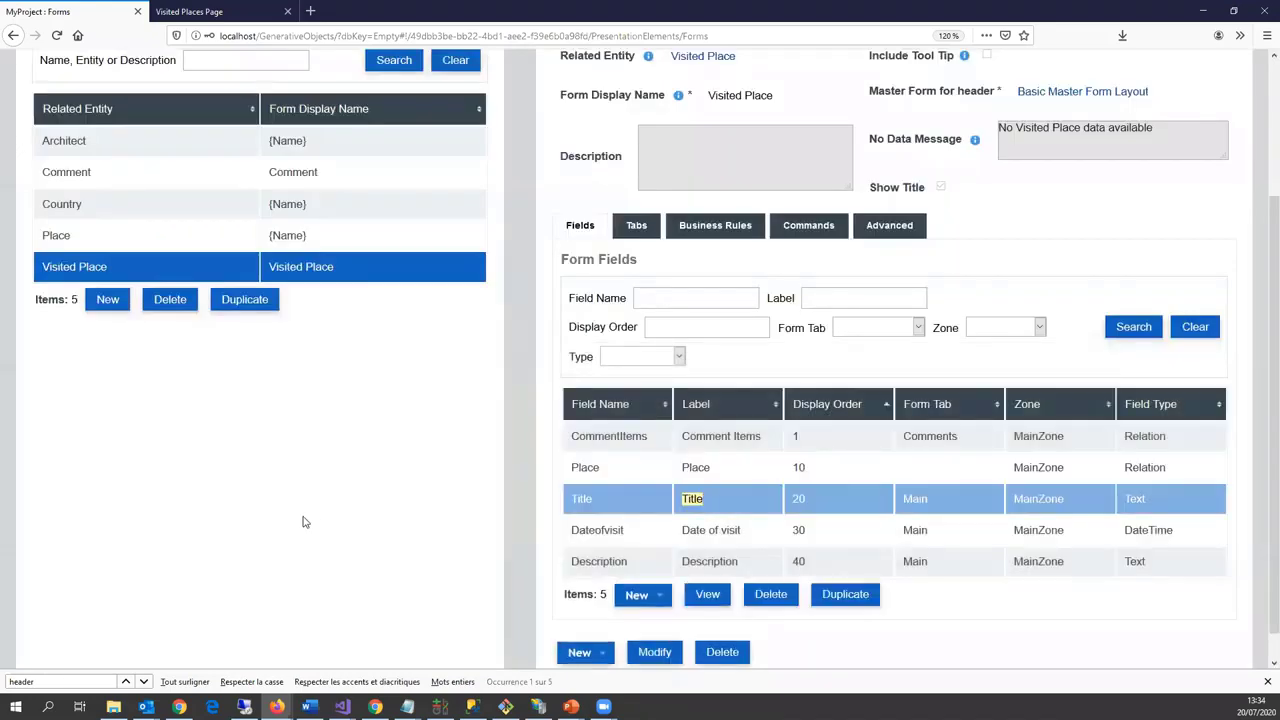
scroll(211, 561, "down", 3)
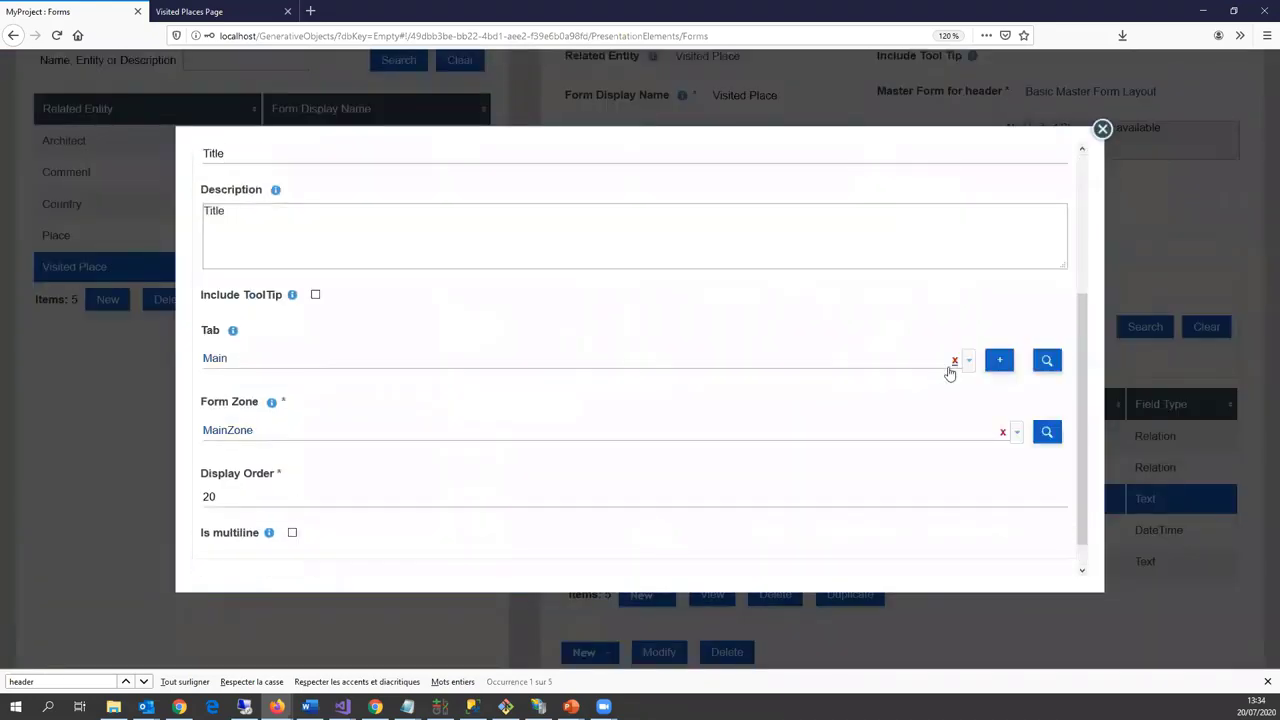
left_click(952, 364)
scroll(216, 540, "down", 1)
left_click(218, 565)
Step: Take the Date of visit and Description fields off the Main tab
left_click(837, 529)
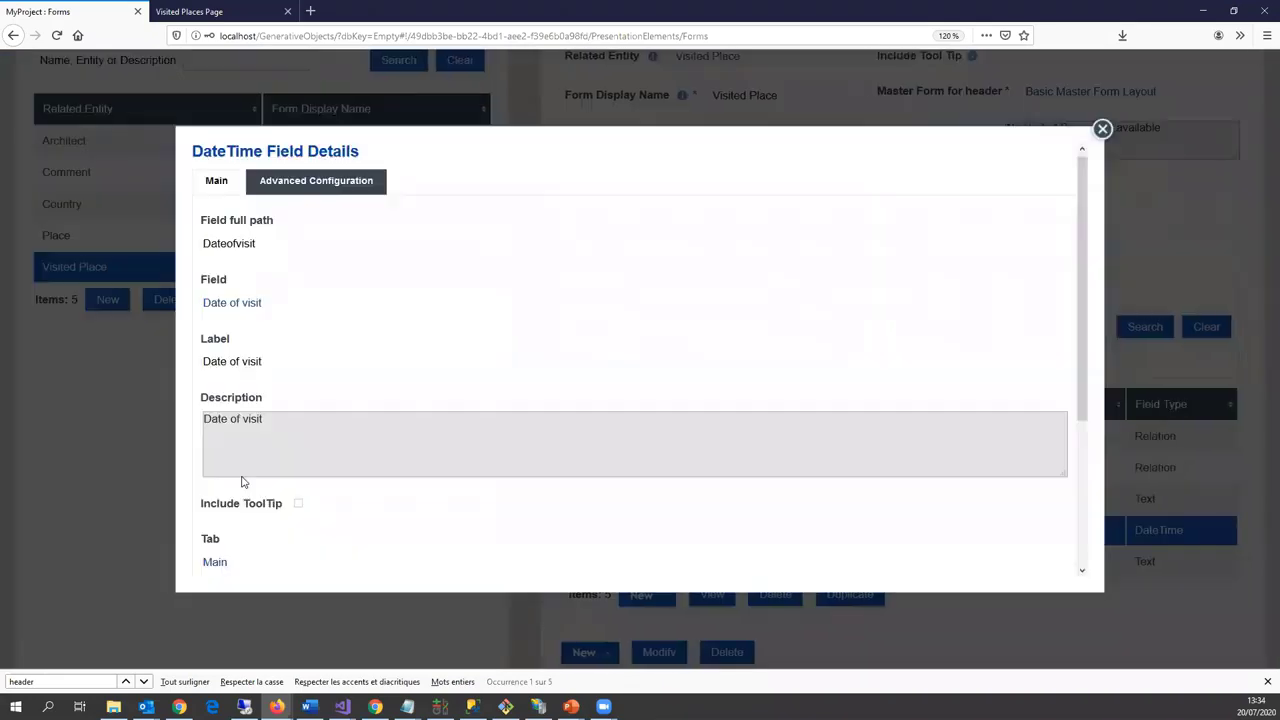
scroll(285, 422, "down", 2)
left_click(954, 361)
scroll(218, 550, "down", 1)
left_click(218, 565)
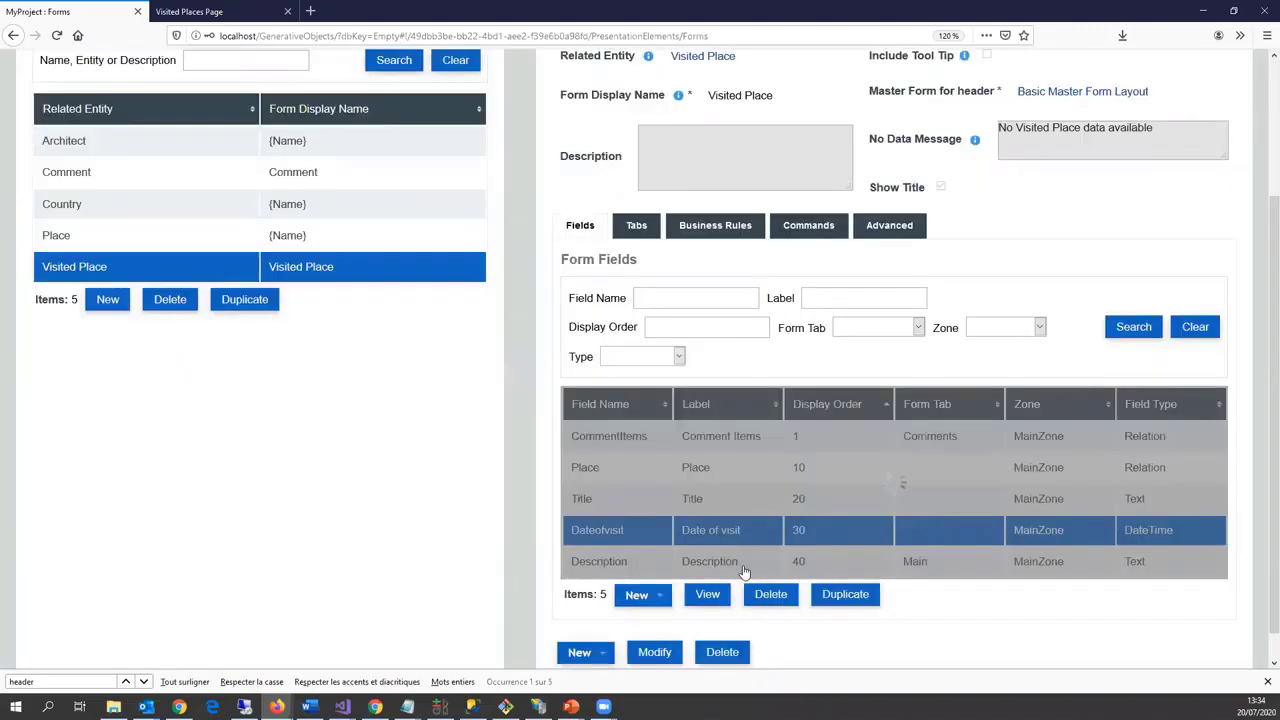
double_click(746, 567)
scroll(230, 560, "down", 5)
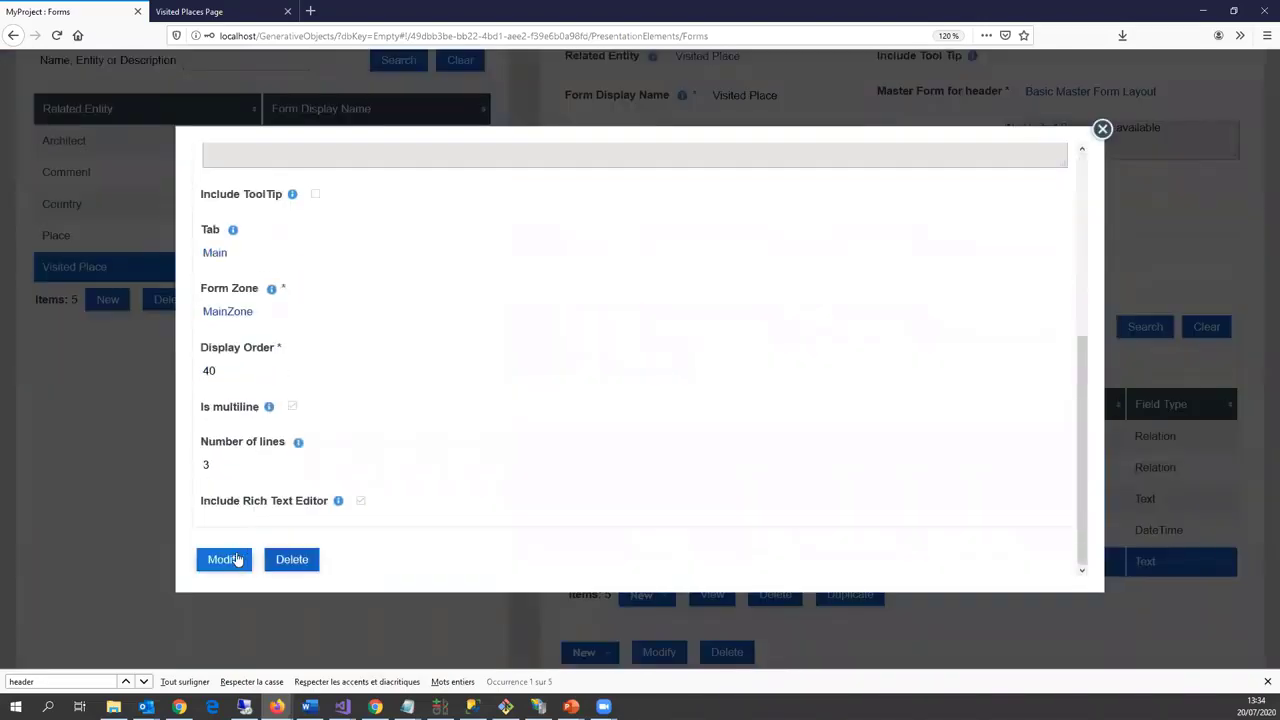
scroll(276, 456, "up", 4)
left_click(954, 492)
scroll(218, 540, "down", 5)
left_click(217, 558)
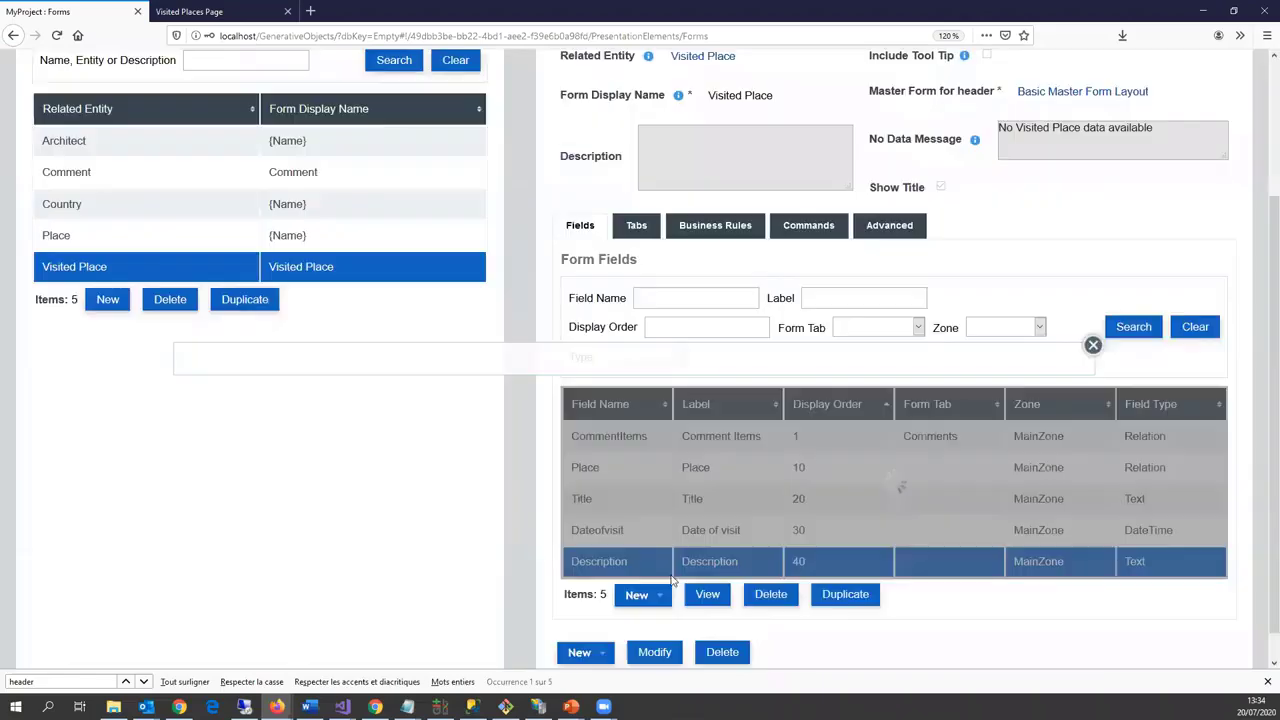
Step: Remove CommentItems from the Comments tab and set its display order to 0
double_click(610, 436)
scroll(309, 520, "down", 2)
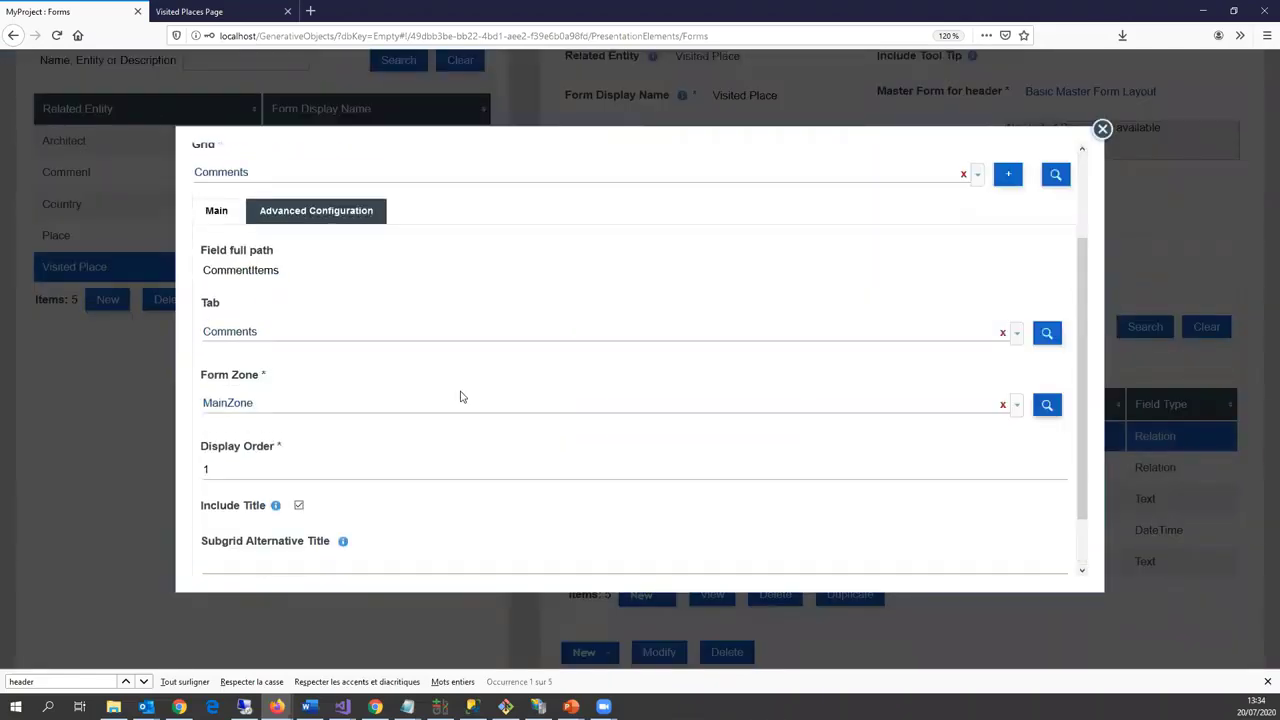
left_click(1002, 333)
scroll(277, 406, "down", 1)
left_click(278, 406)
type("00")
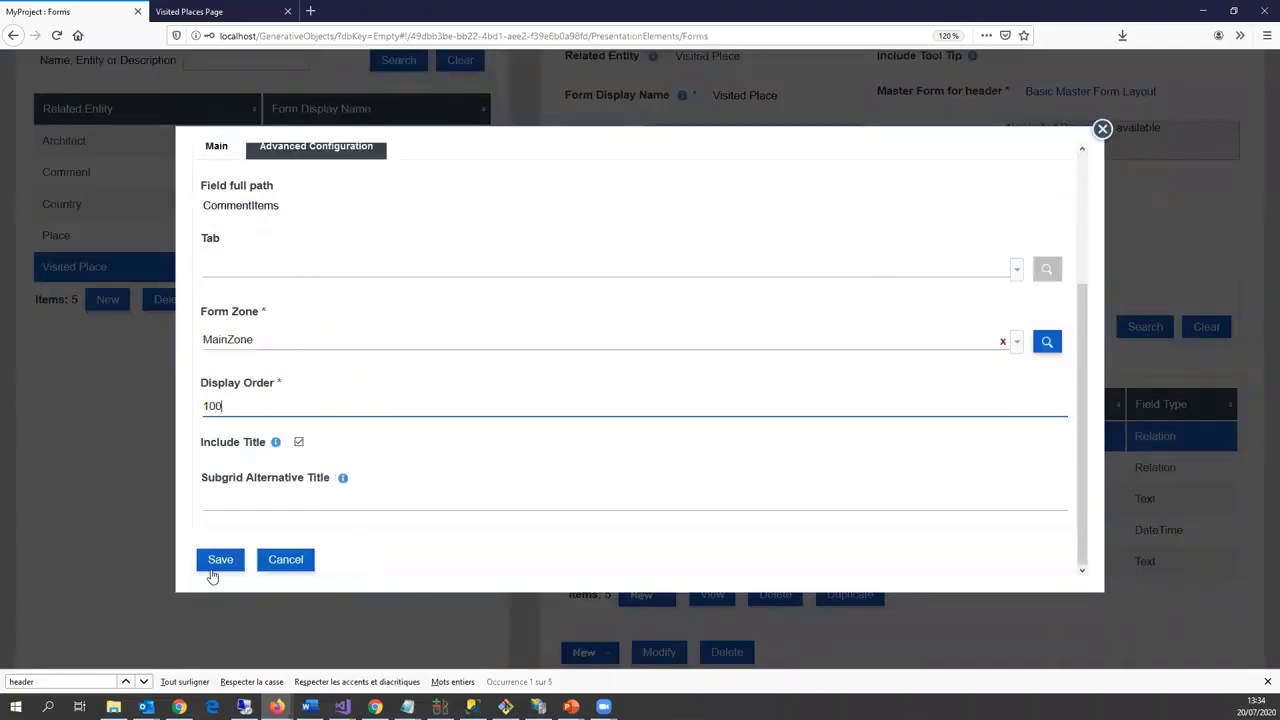
left_click(218, 562)
Step: Delete the Visited Place form's Main and Comments tabs
left_click(616, 230)
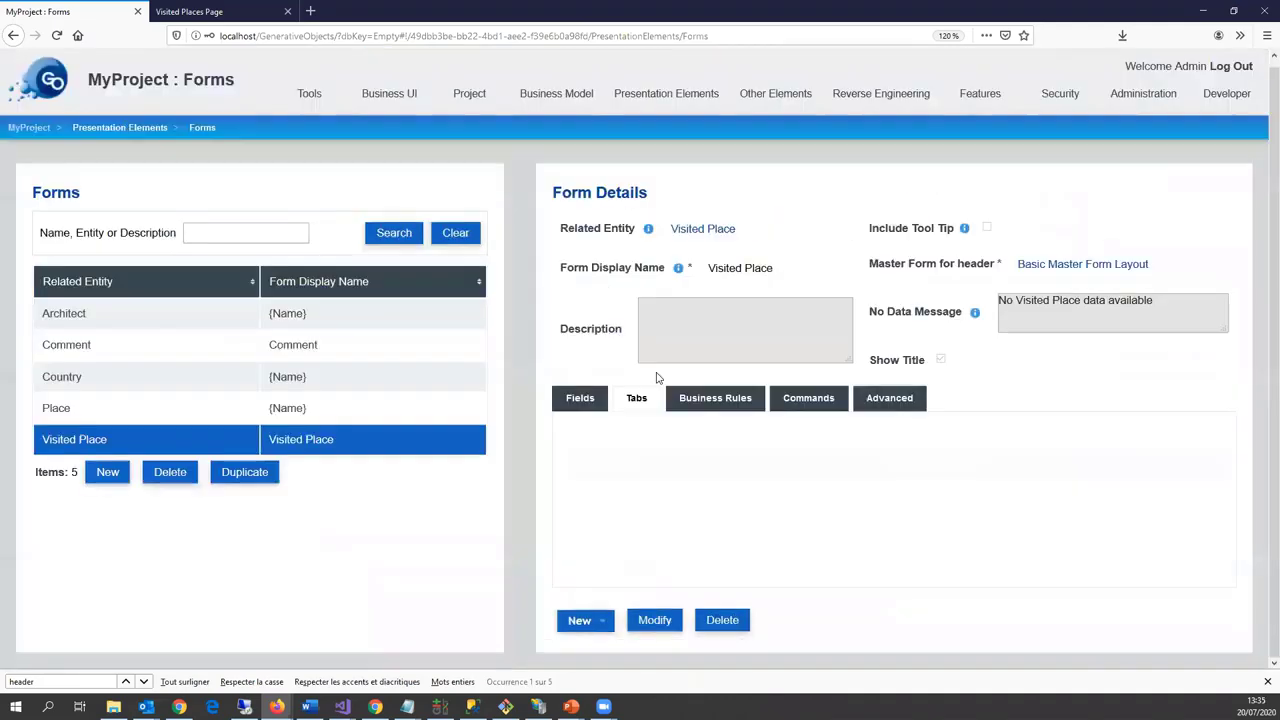
left_click(758, 564)
left_click(545, 397)
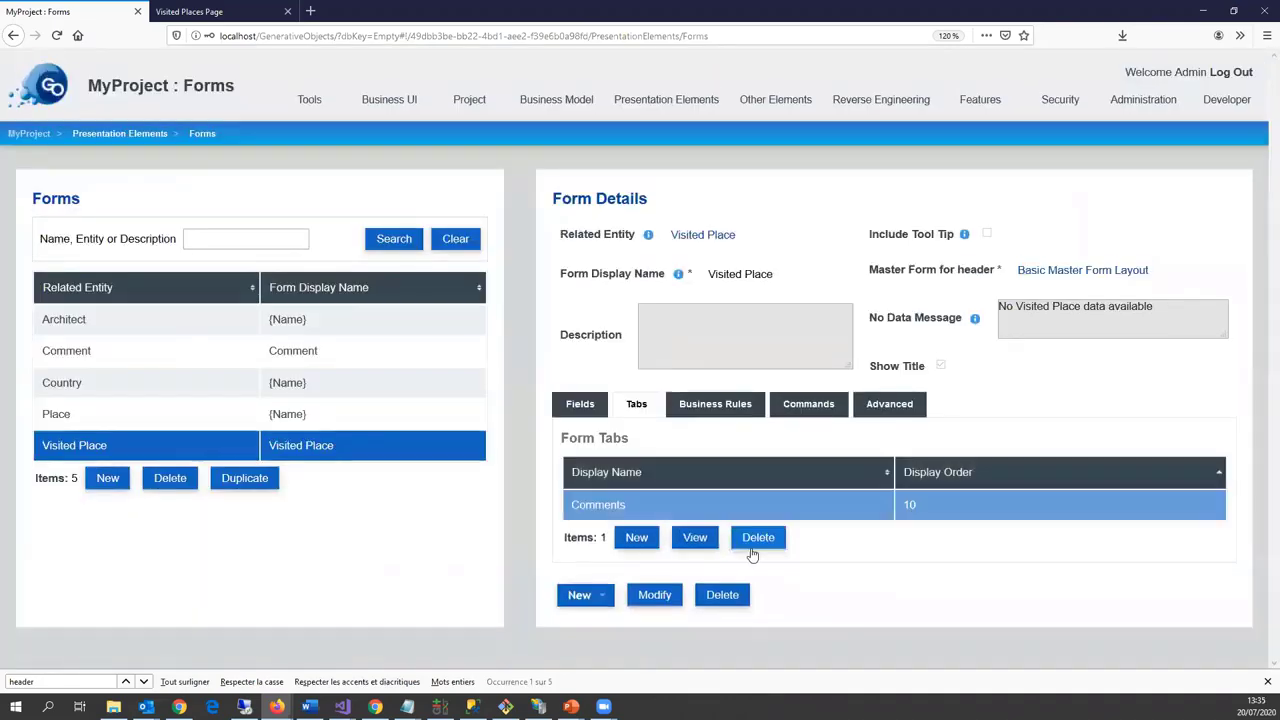
left_click(760, 537)
left_click(547, 395)
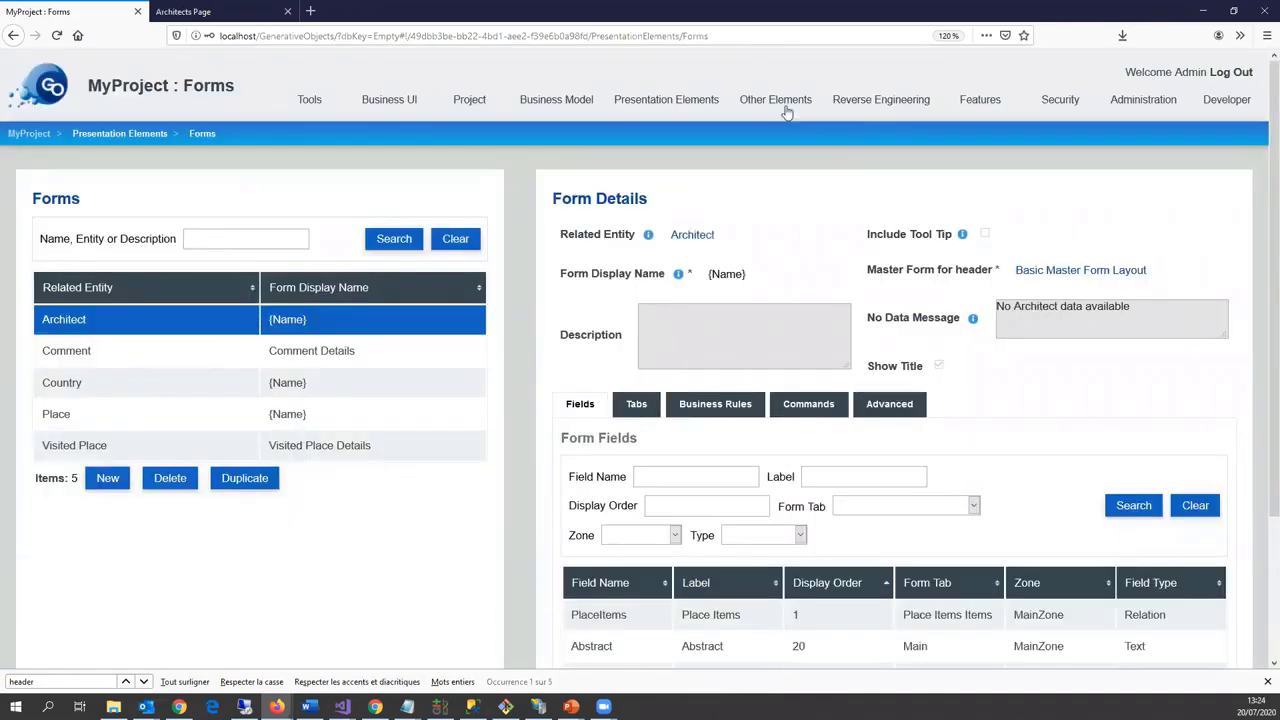
Step: List navigation nodes under Home and make Visited Places a top-level node
mouse_move(775, 101)
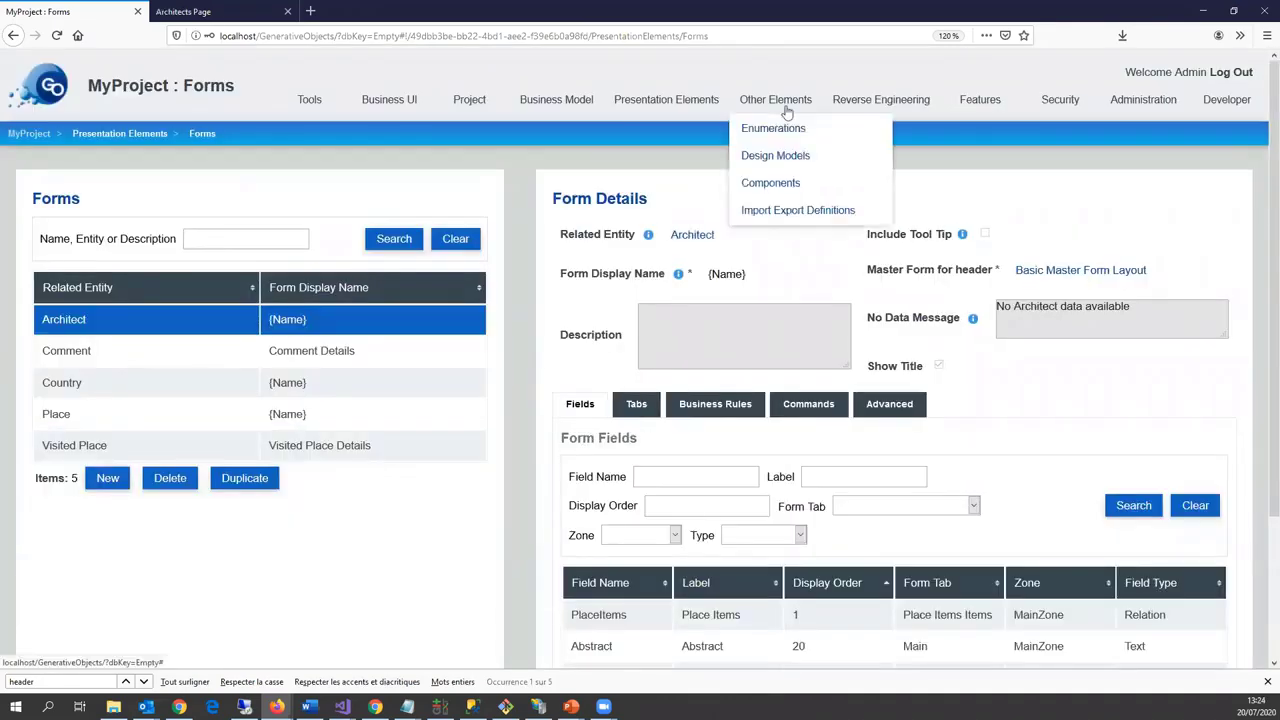
mouse_move(666, 101)
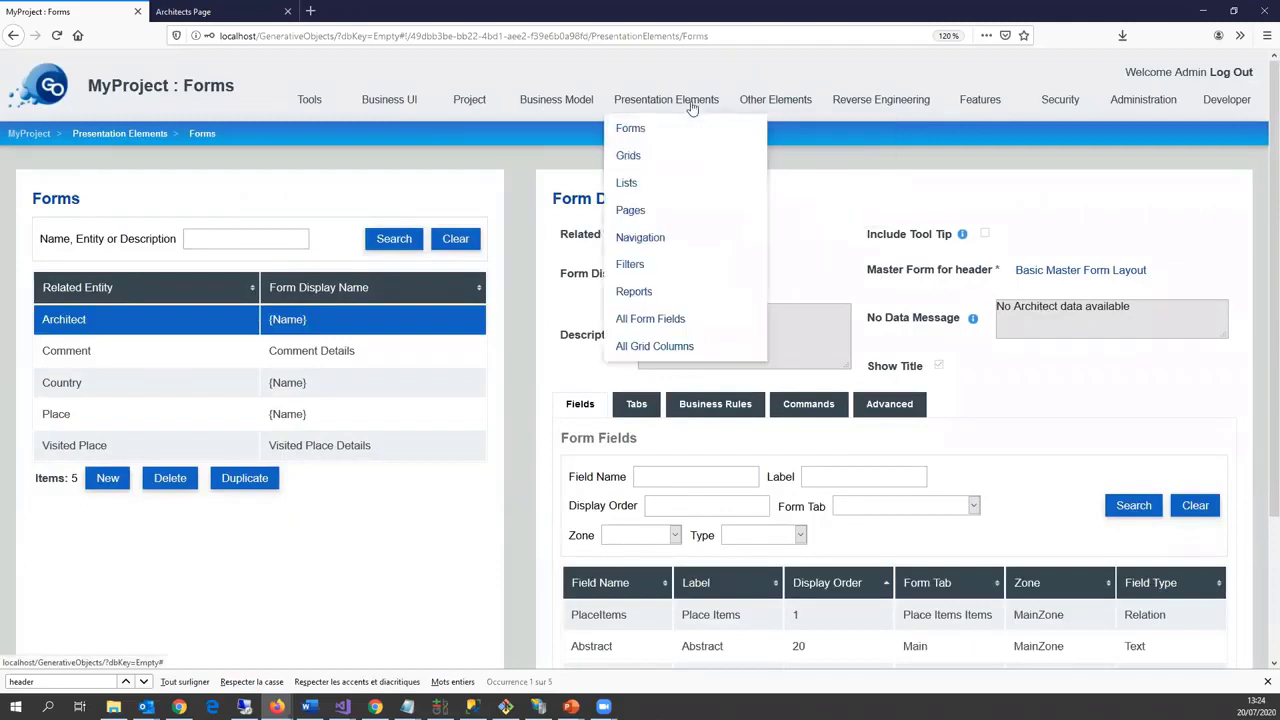
left_click(645, 238)
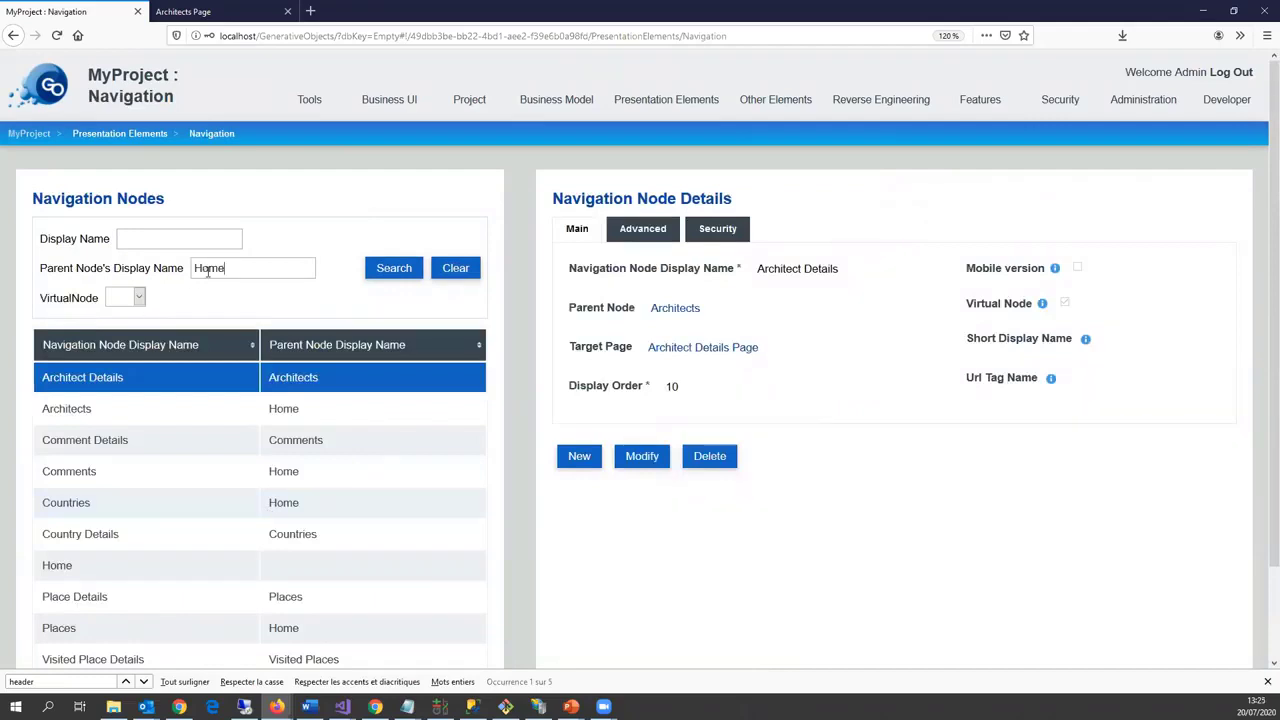
left_click(368, 269)
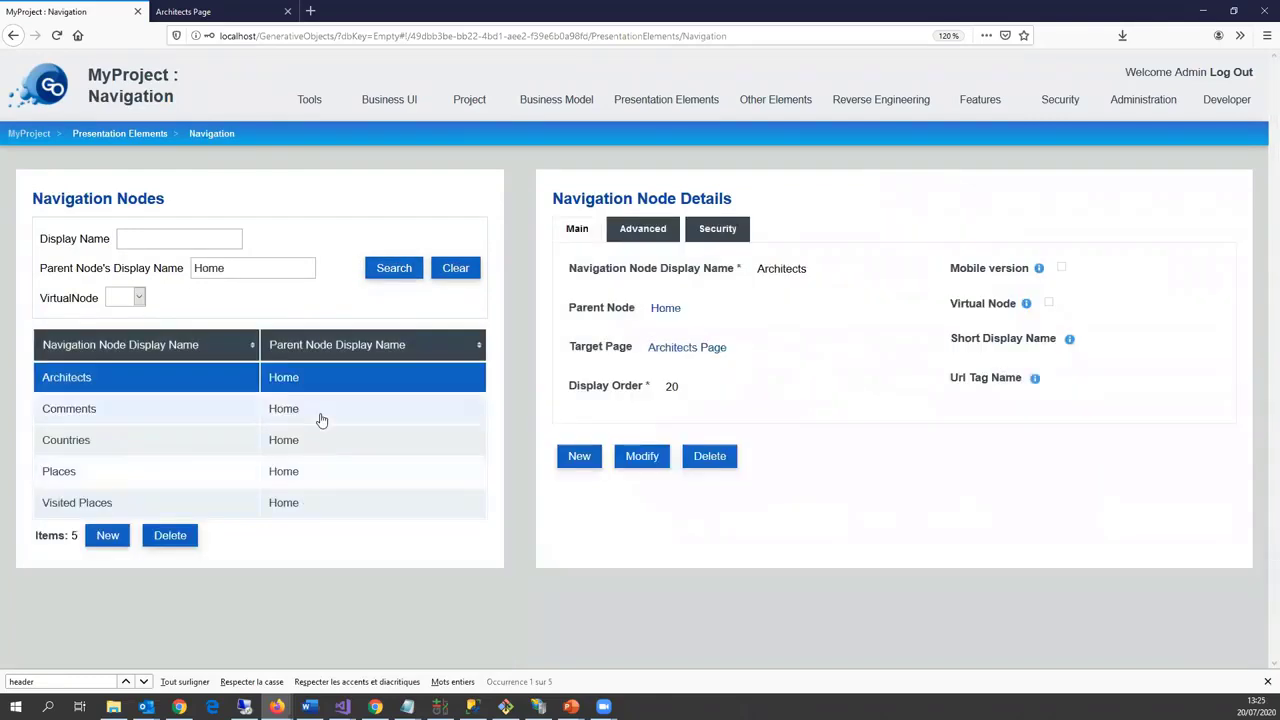
left_click(291, 508)
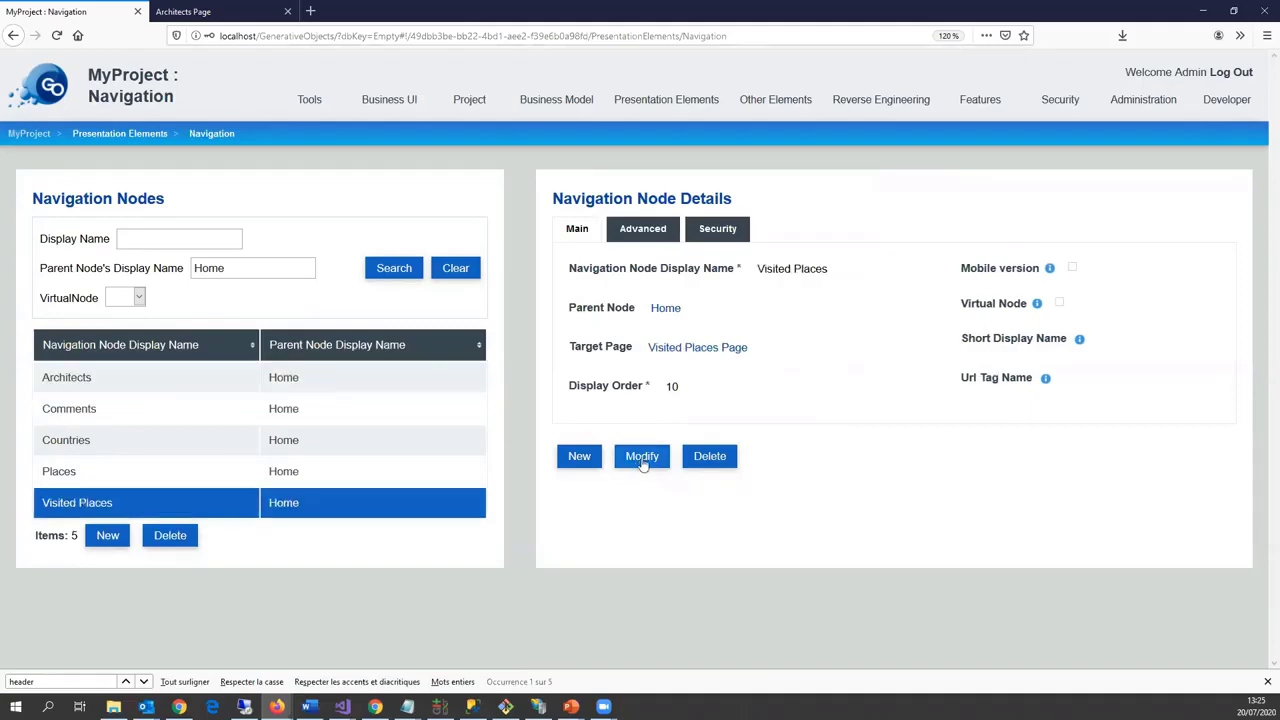
left_click(642, 462)
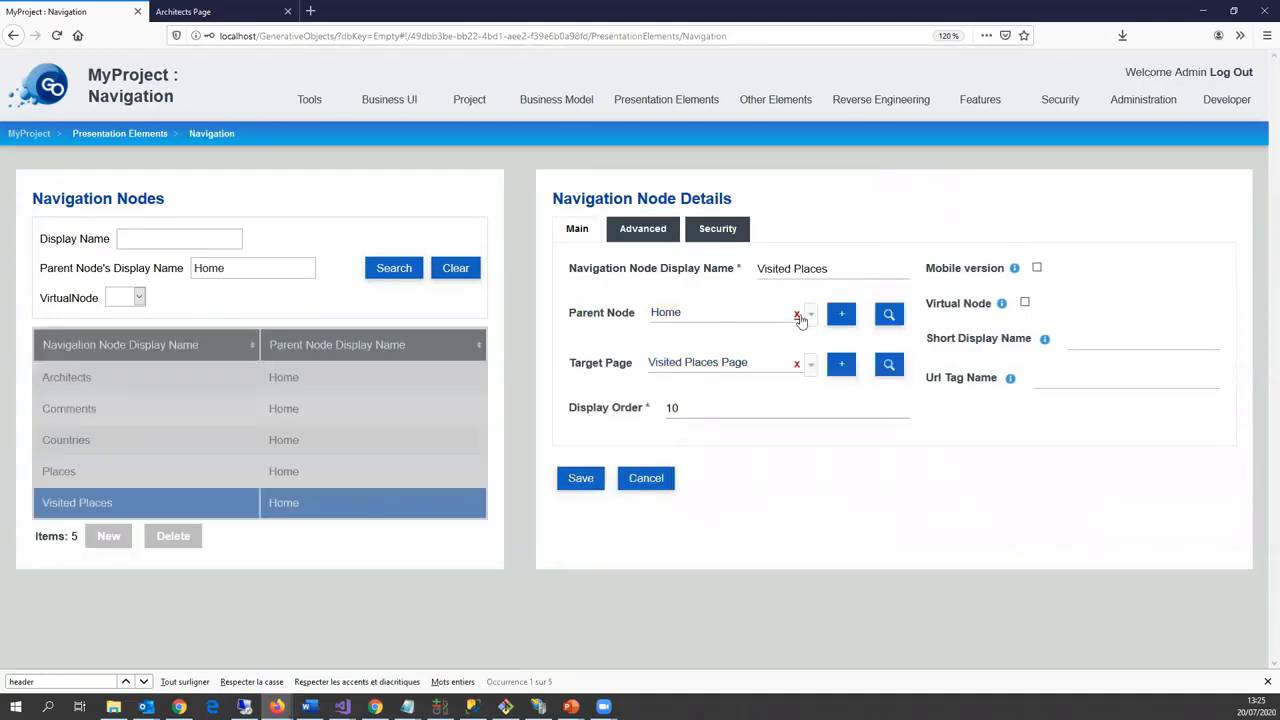
left_click(797, 315)
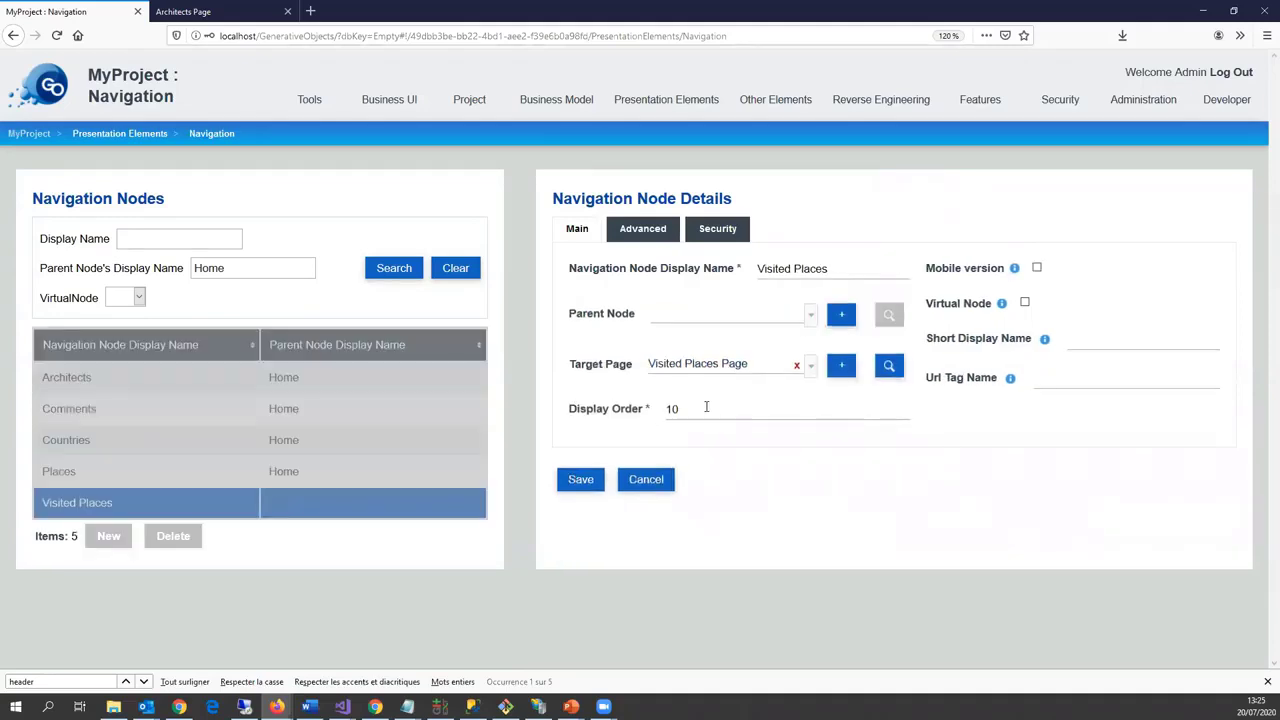
left_click(582, 480)
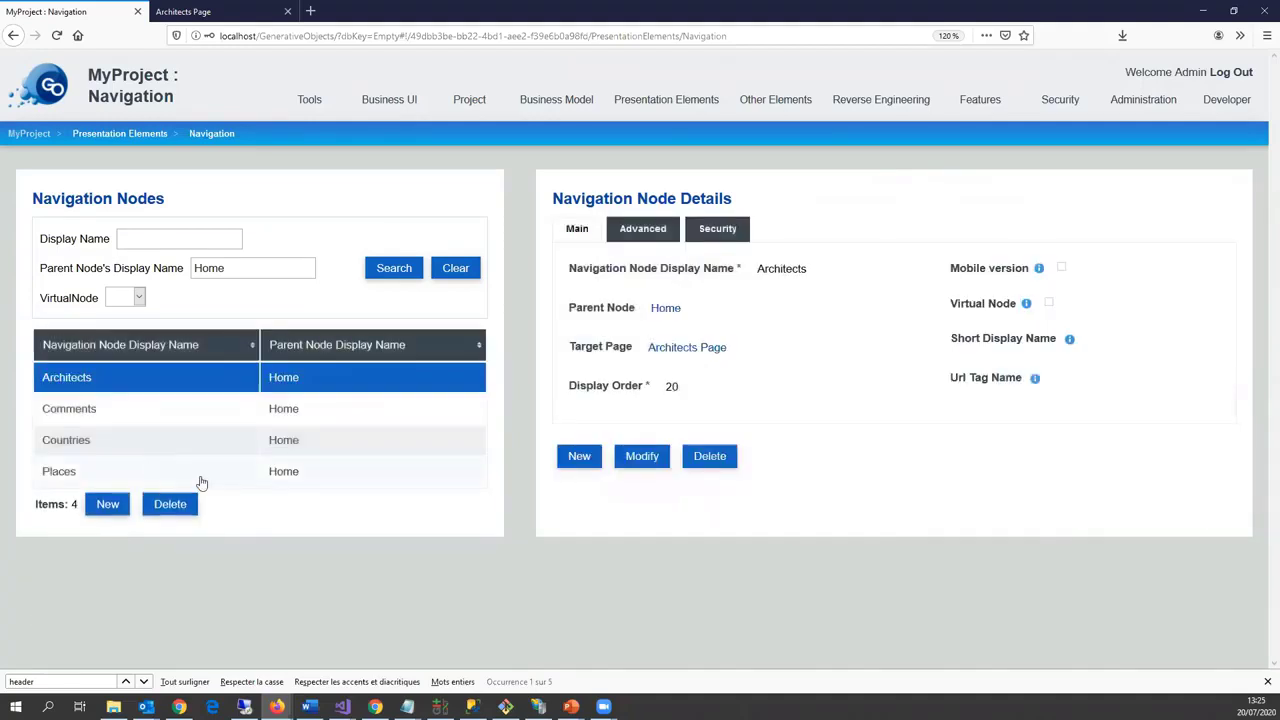
Step: Make Places a top-level node with display order 20
left_click(266, 481)
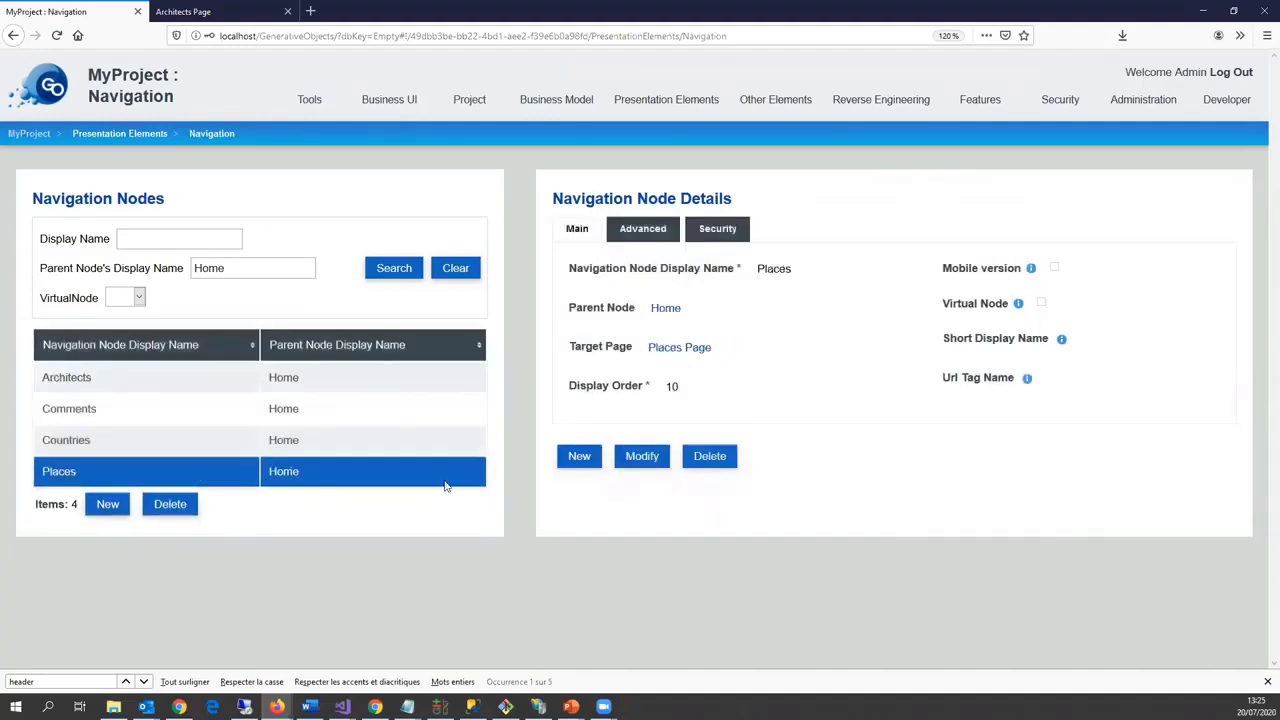
left_click(641, 457)
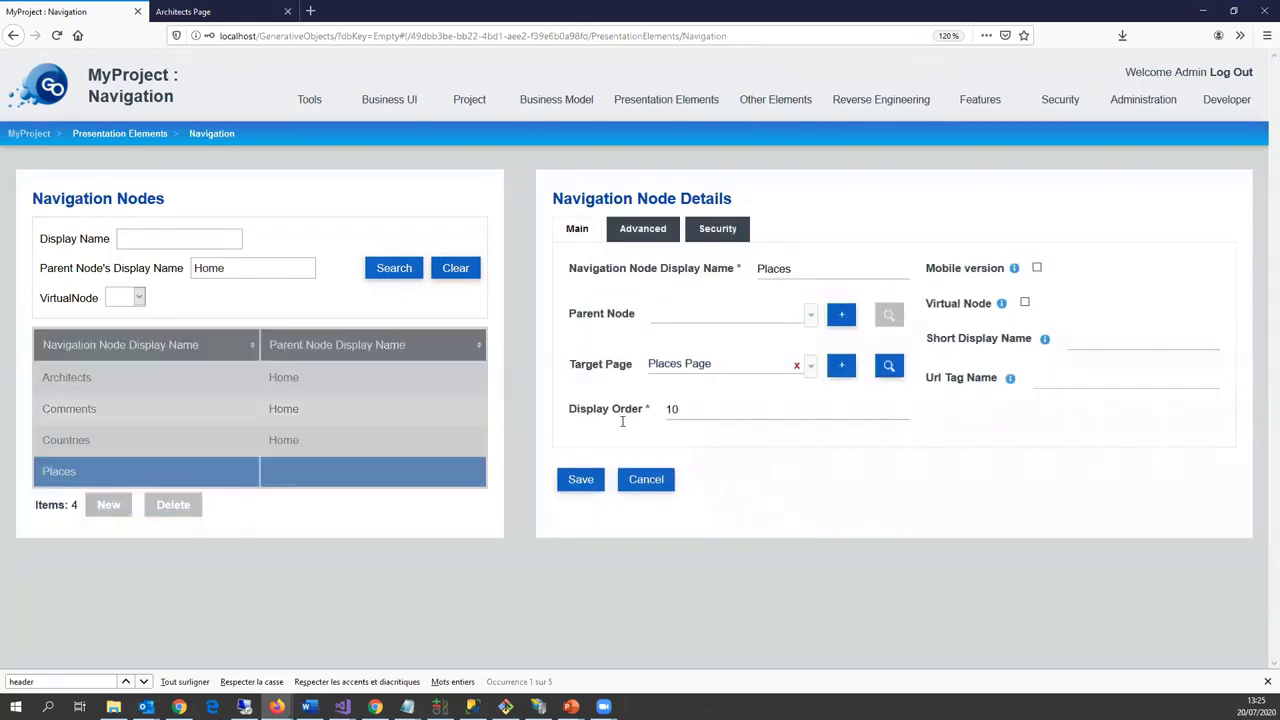
left_click(694, 410)
key("BackSpace")
key("BackSpace")
type("20")
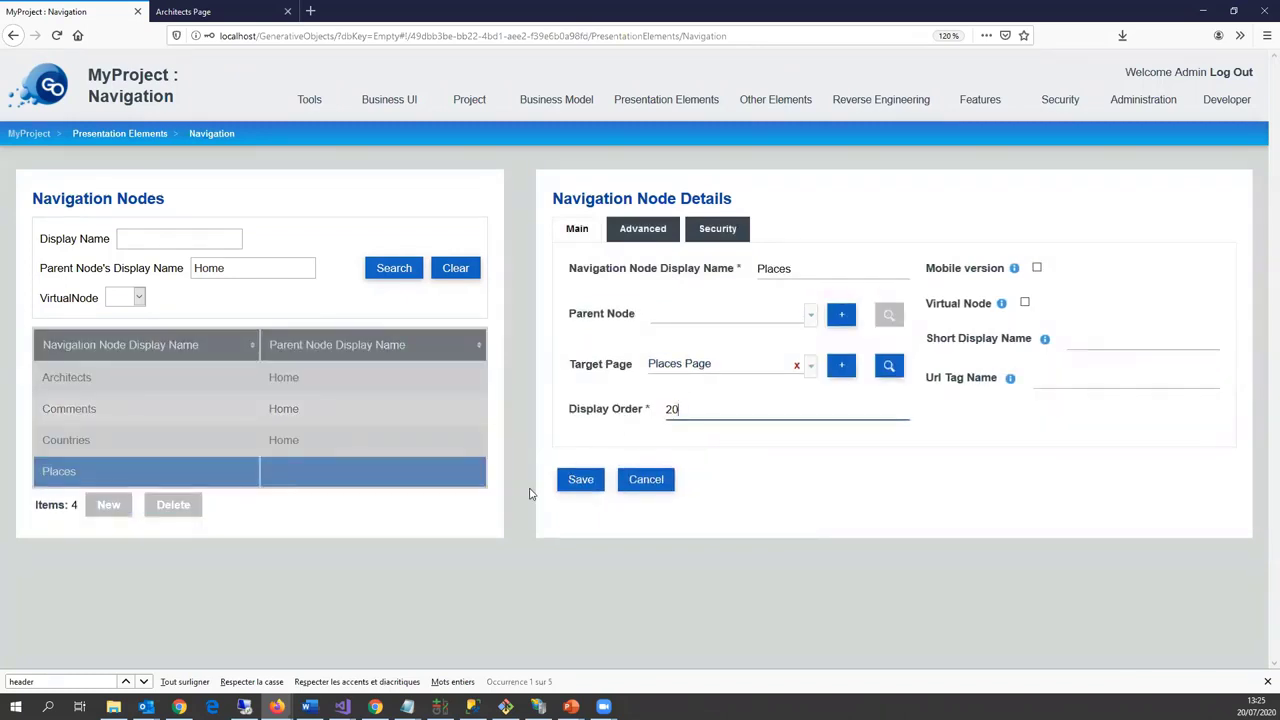
left_click(580, 479)
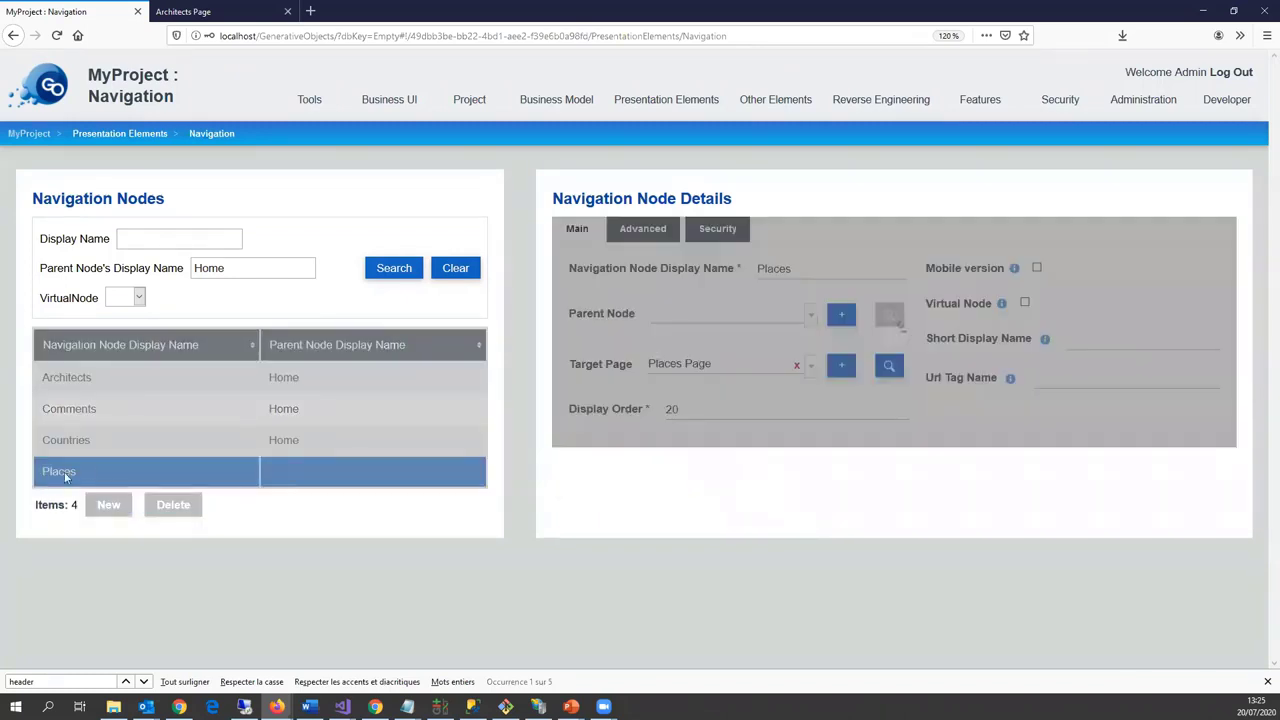
Step: Make Countries a top-level node with display order 30
left_click(128, 441)
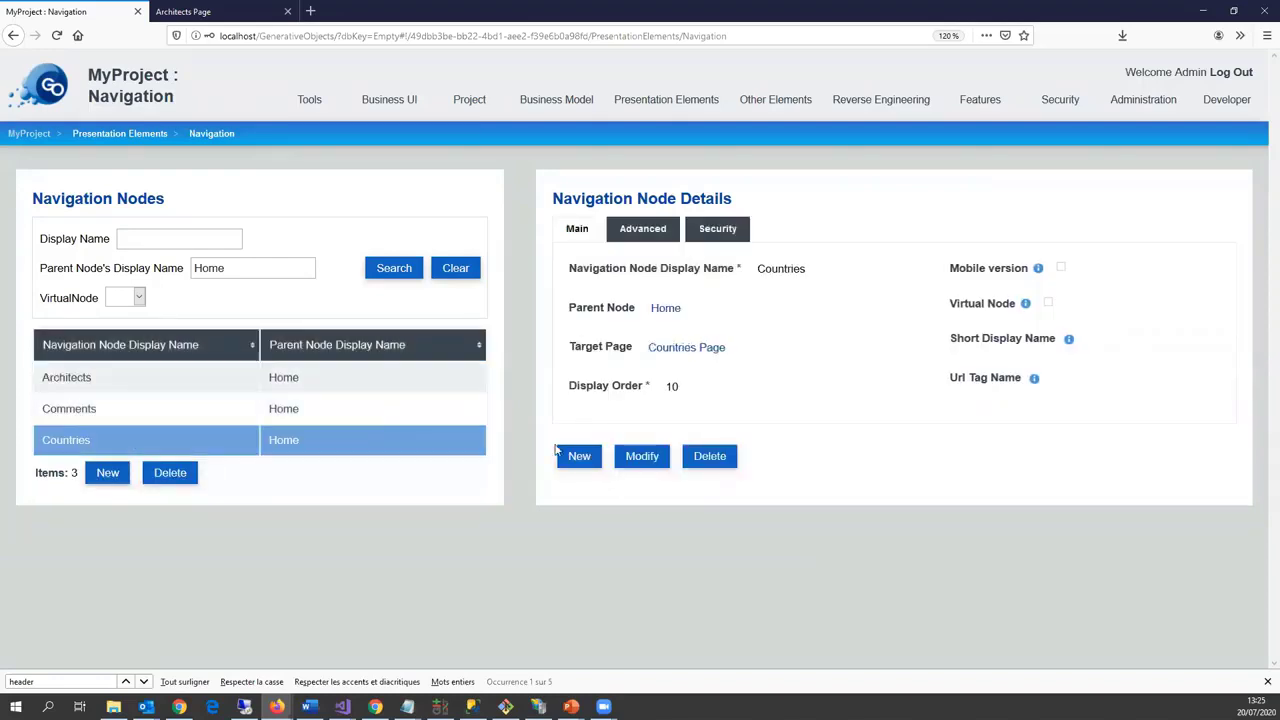
left_click(638, 458)
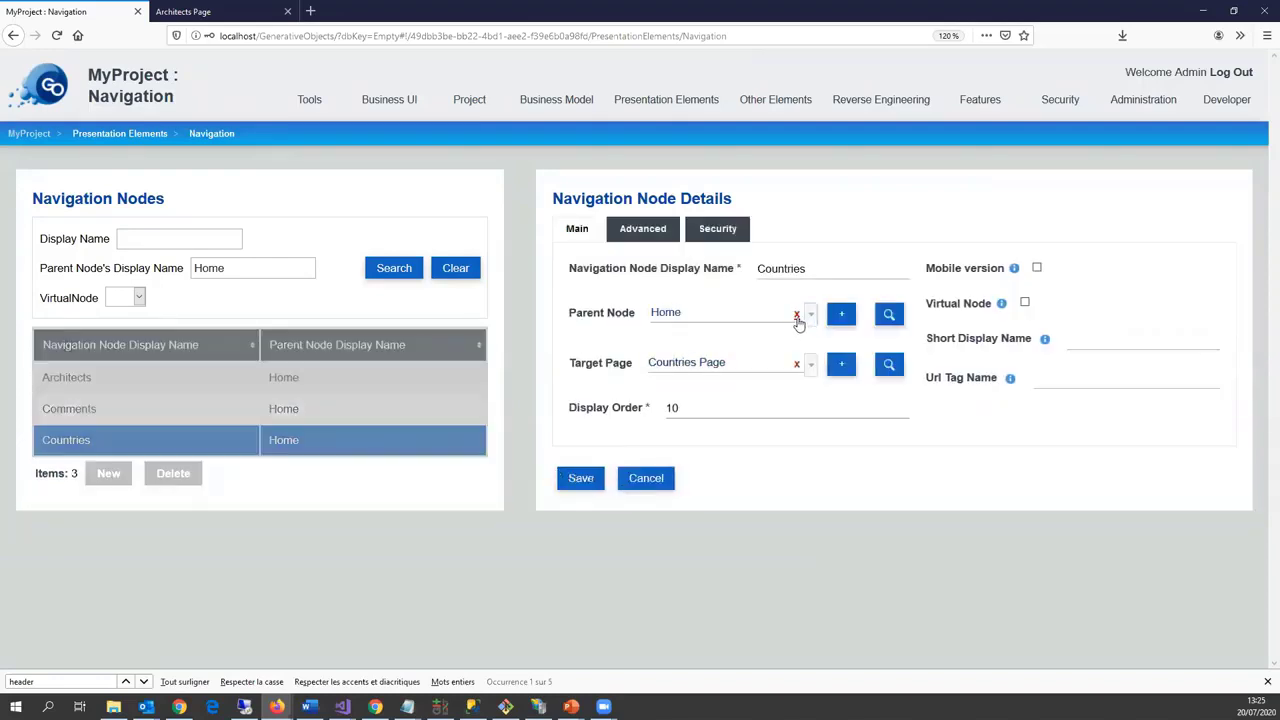
left_click(796, 313)
left_click(561, 410)
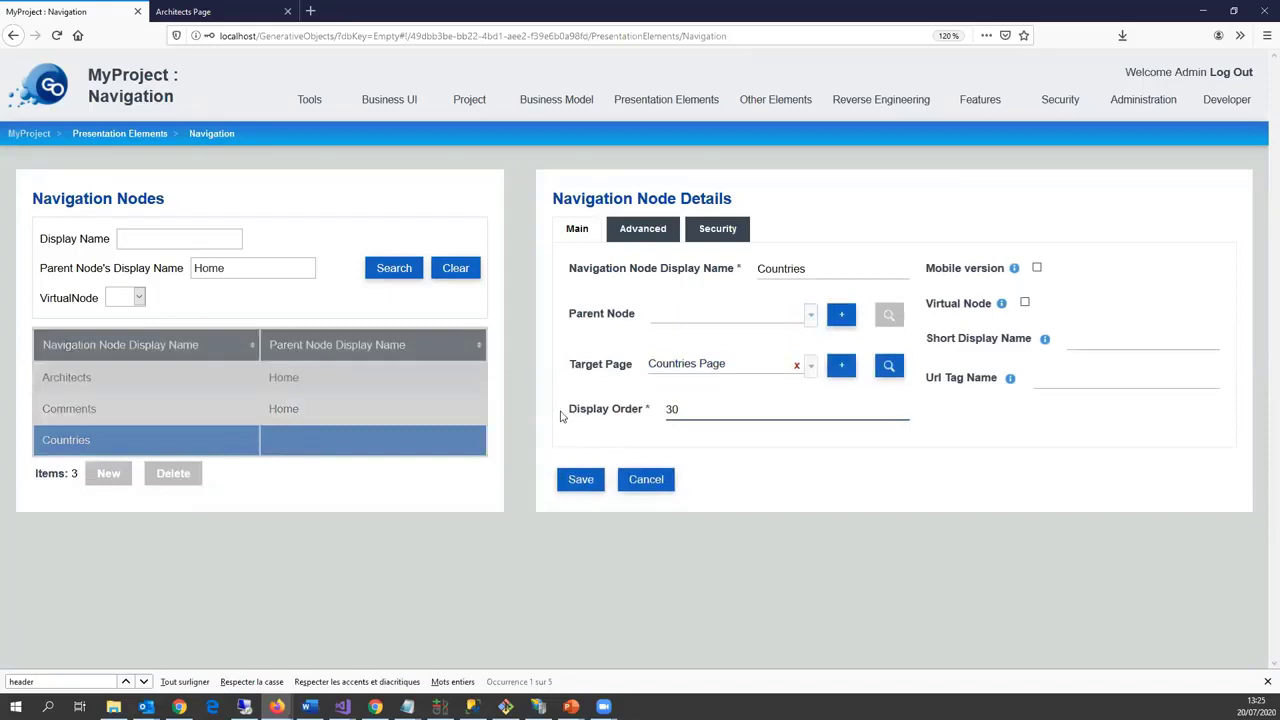
left_click(580, 481)
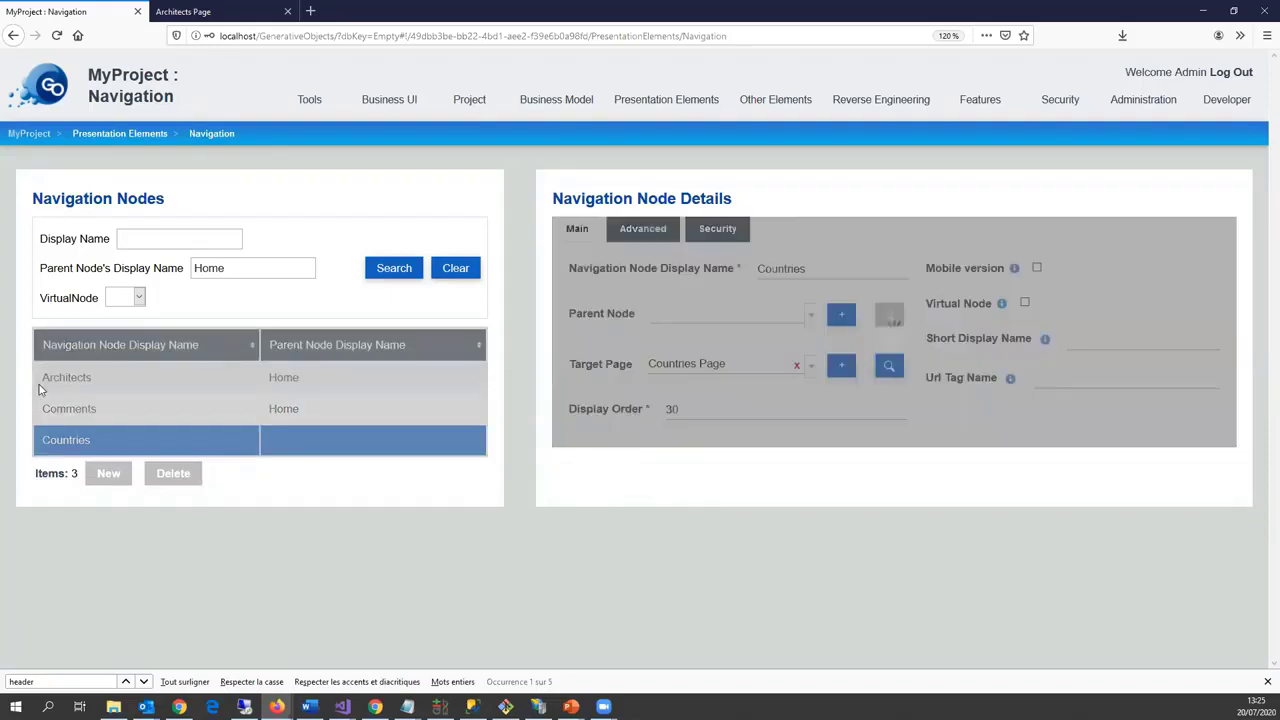
Step: Make Architects top-level with order 40, and remove Home as Comments' parent
left_click(172, 386)
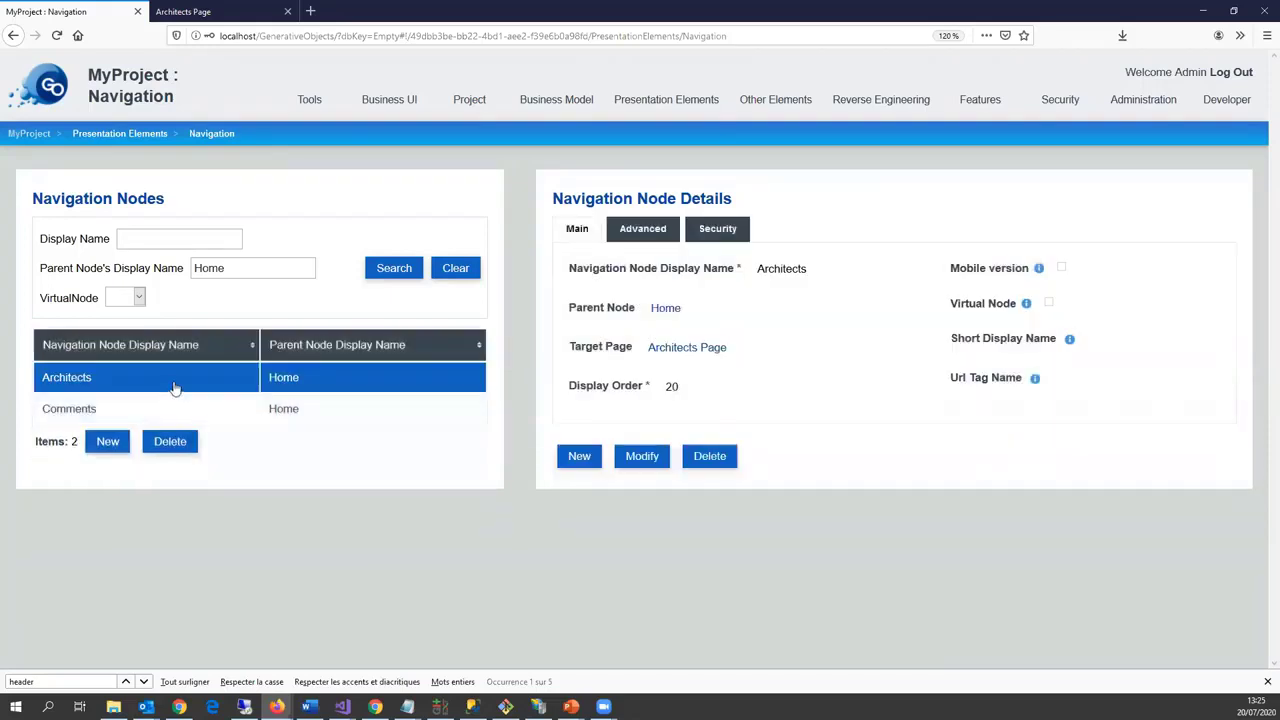
left_click(642, 457)
left_click(797, 316)
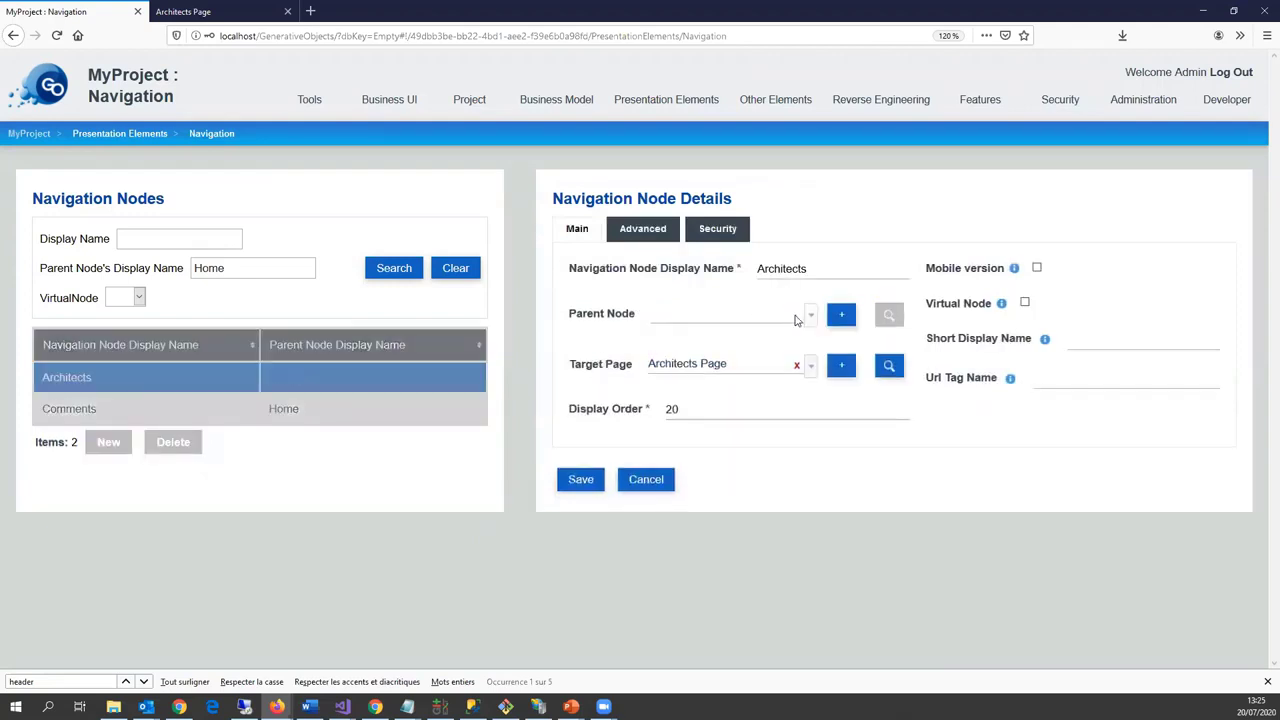
left_click(569, 418)
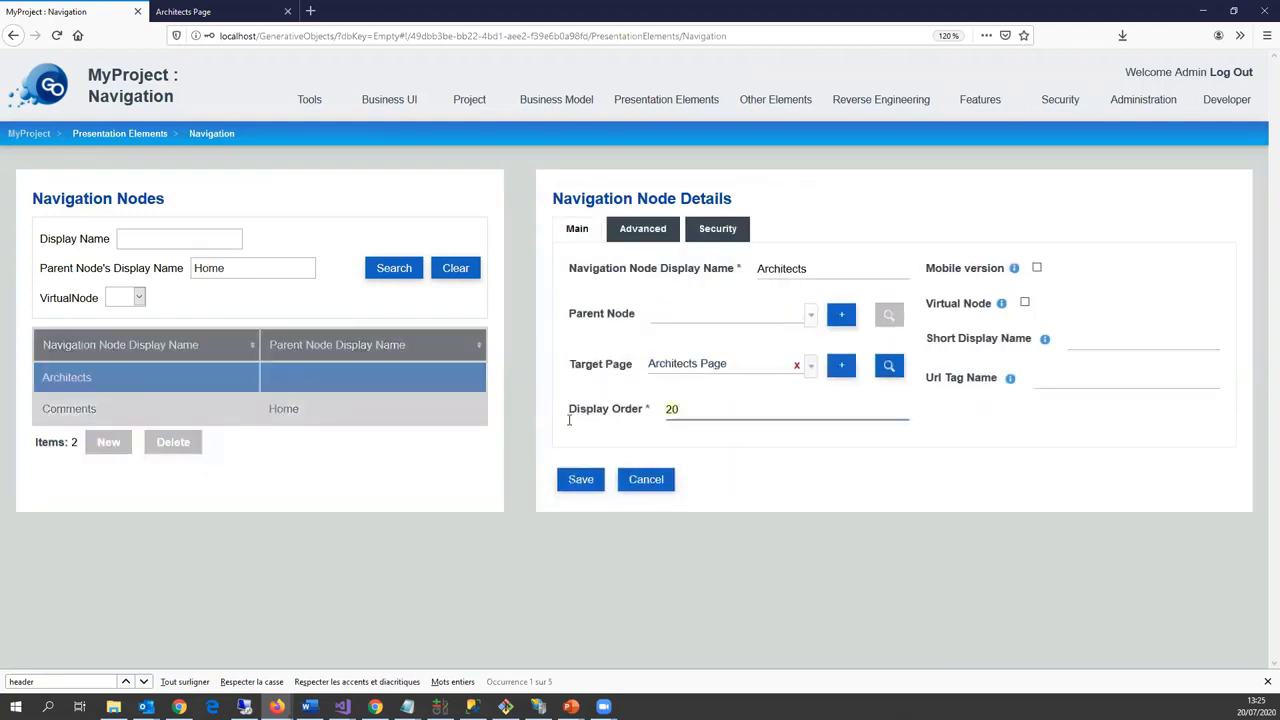
left_click(578, 478)
left_click(241, 406)
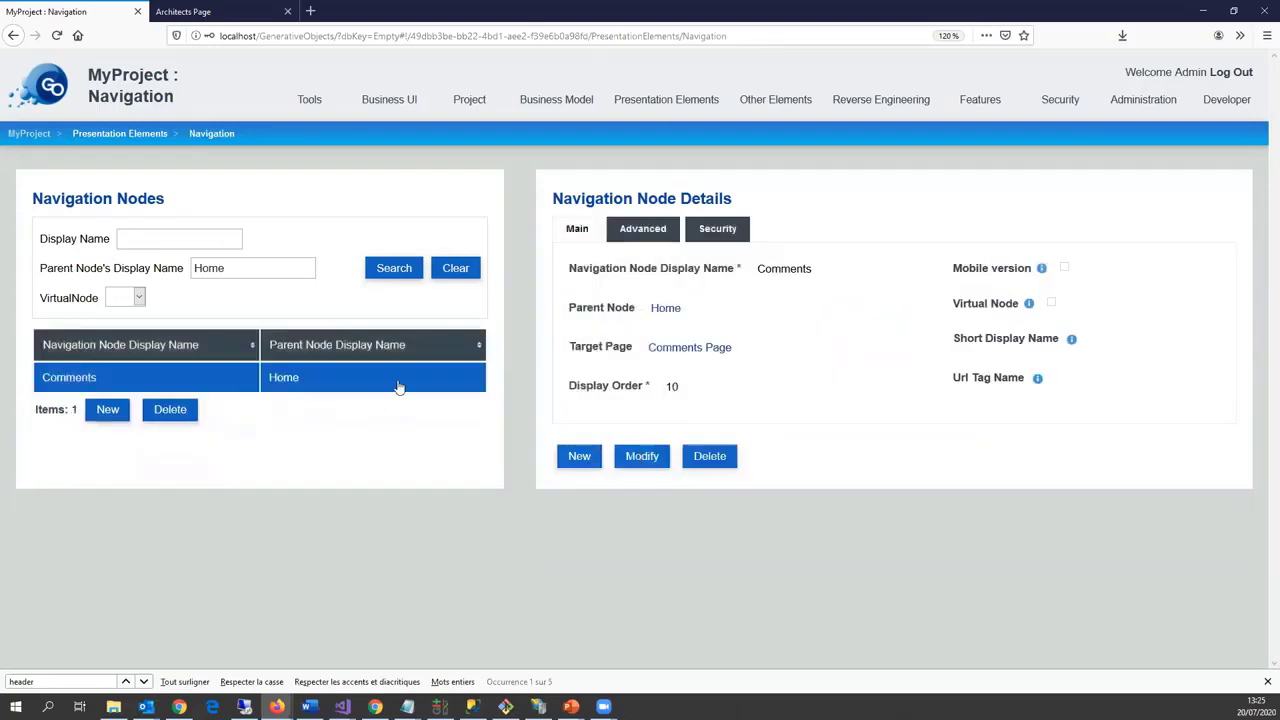
left_click(642, 456)
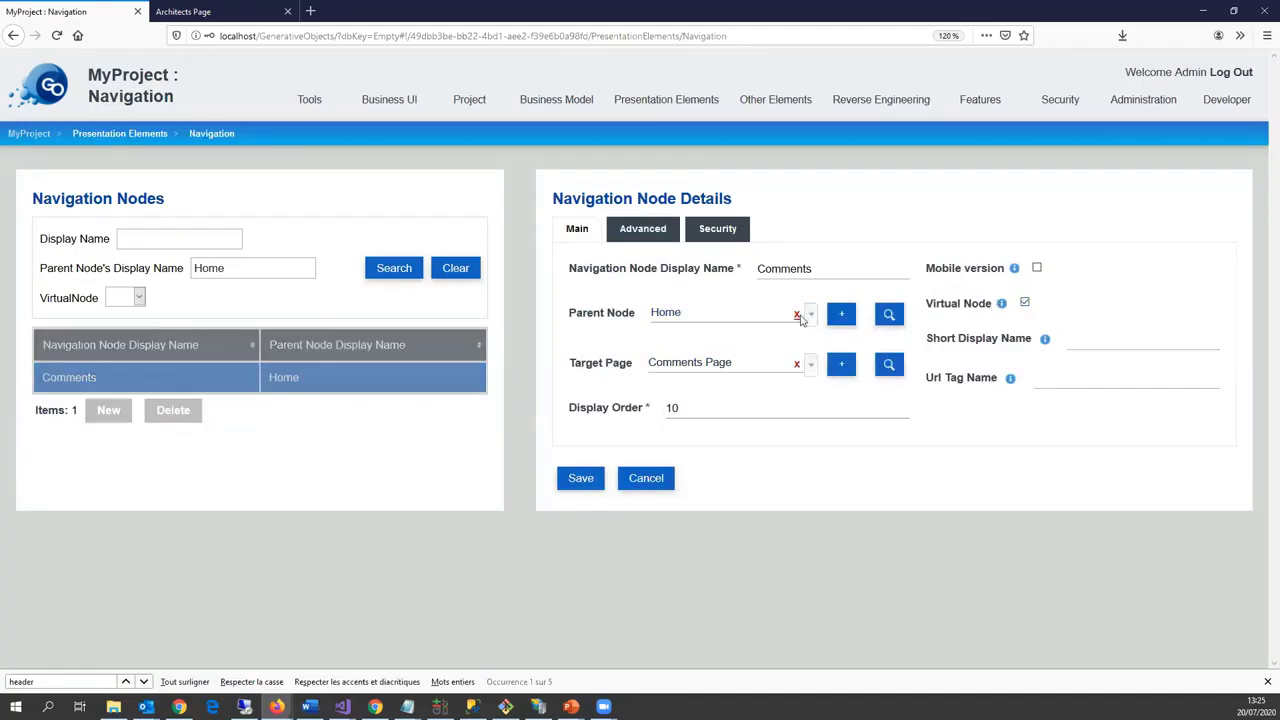
left_click(798, 315)
left_click(580, 478)
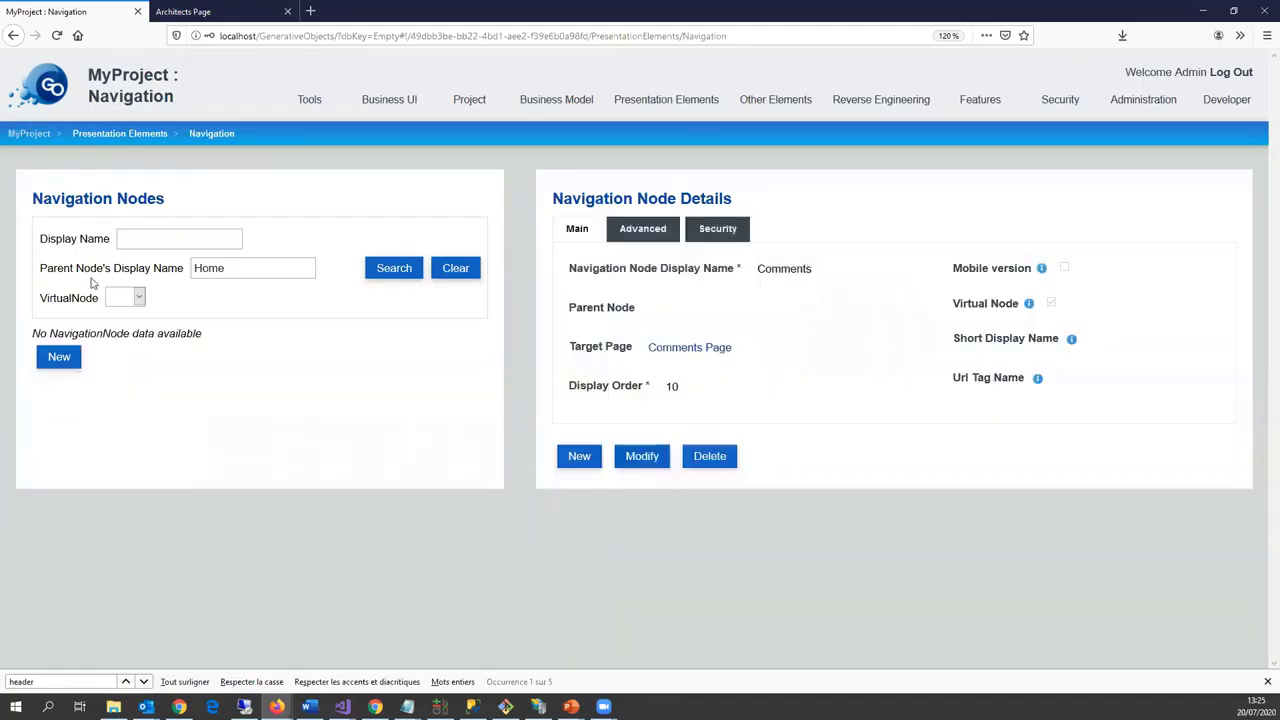
Step: Clear the parent filter and delete the Home navigation node
left_click(455, 268)
scroll(260, 430, "down", 2)
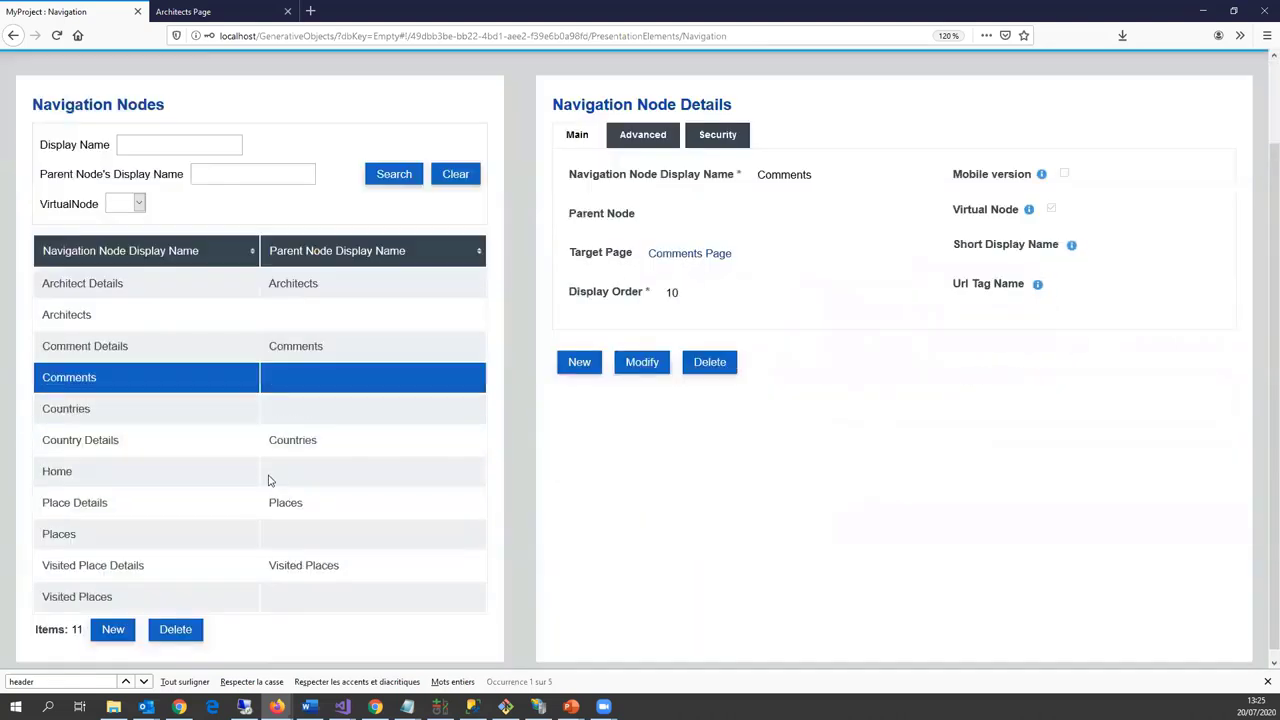
left_click(194, 466)
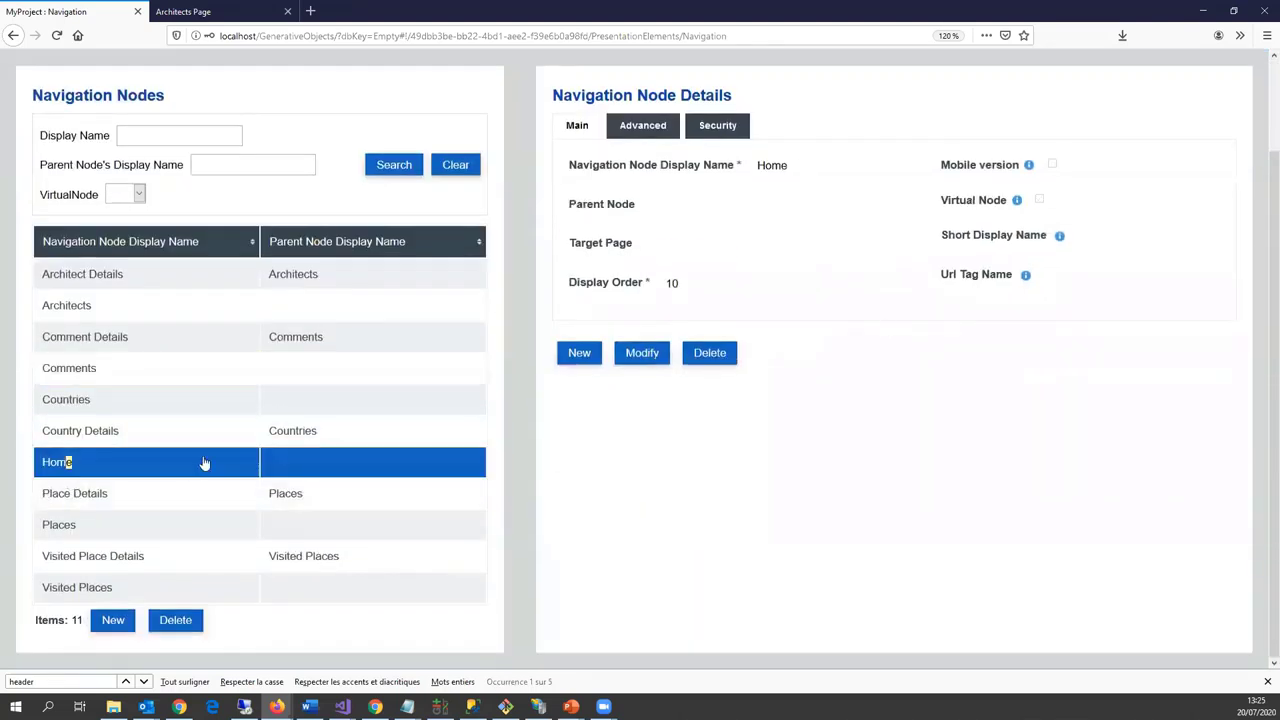
left_click(720, 360)
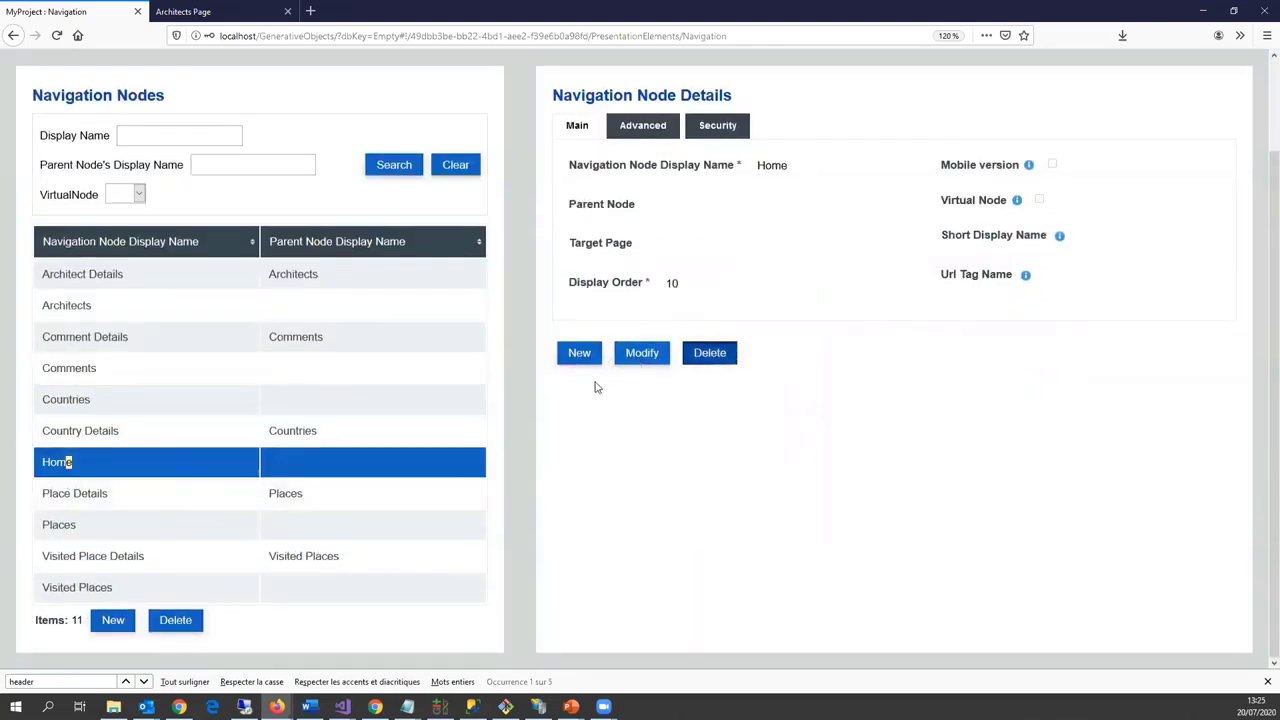
key("Return")
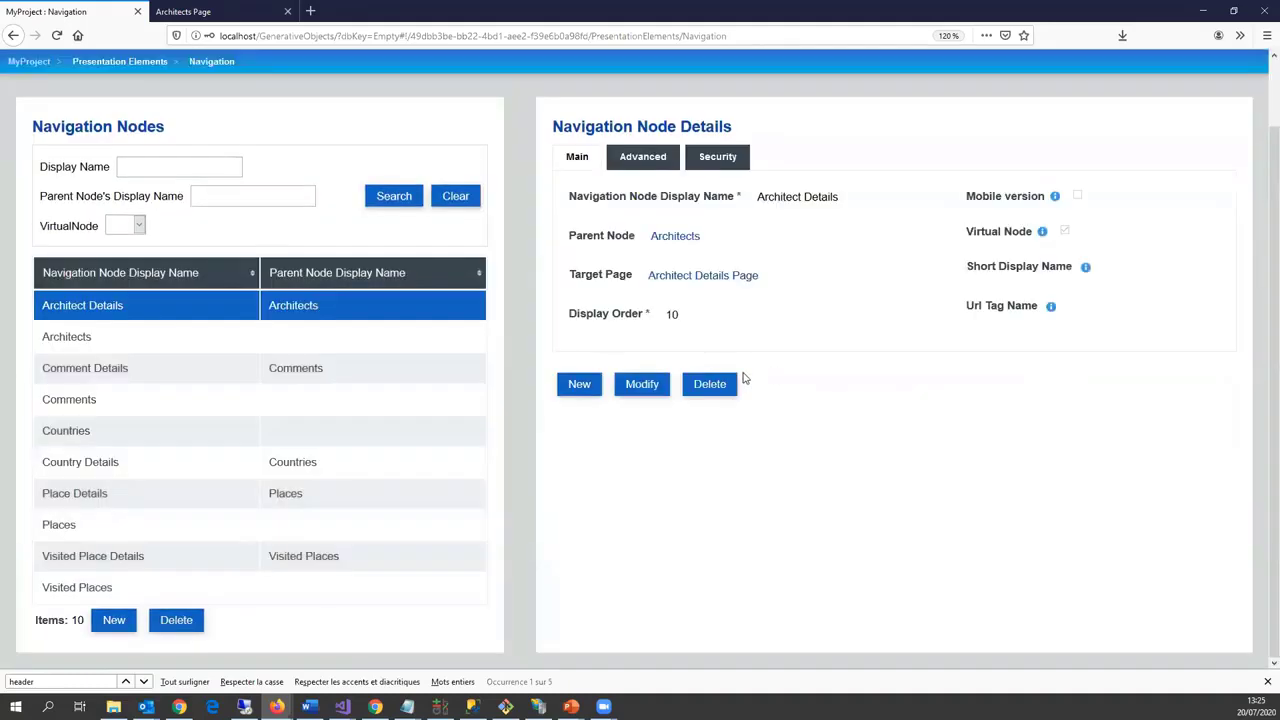
scroll(805, 313, "up", 2)
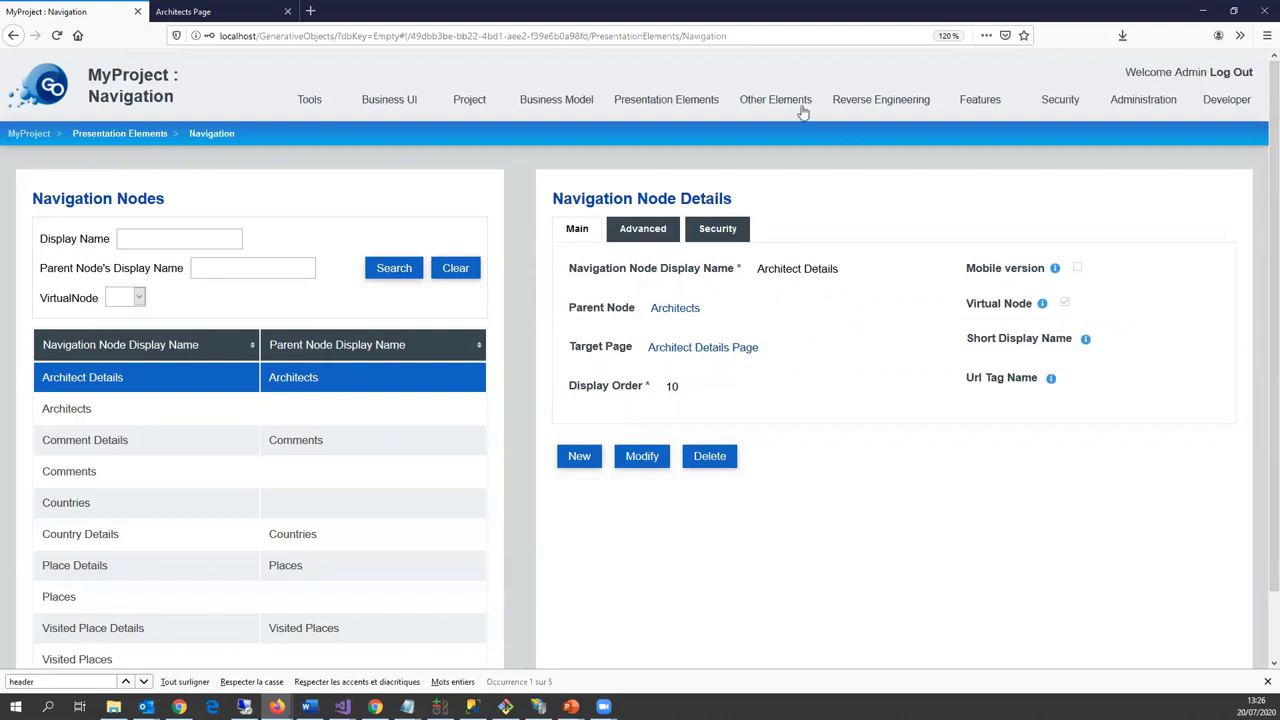
Step: Open the design model's layout stylesheet content for editing
mouse_move(802, 113)
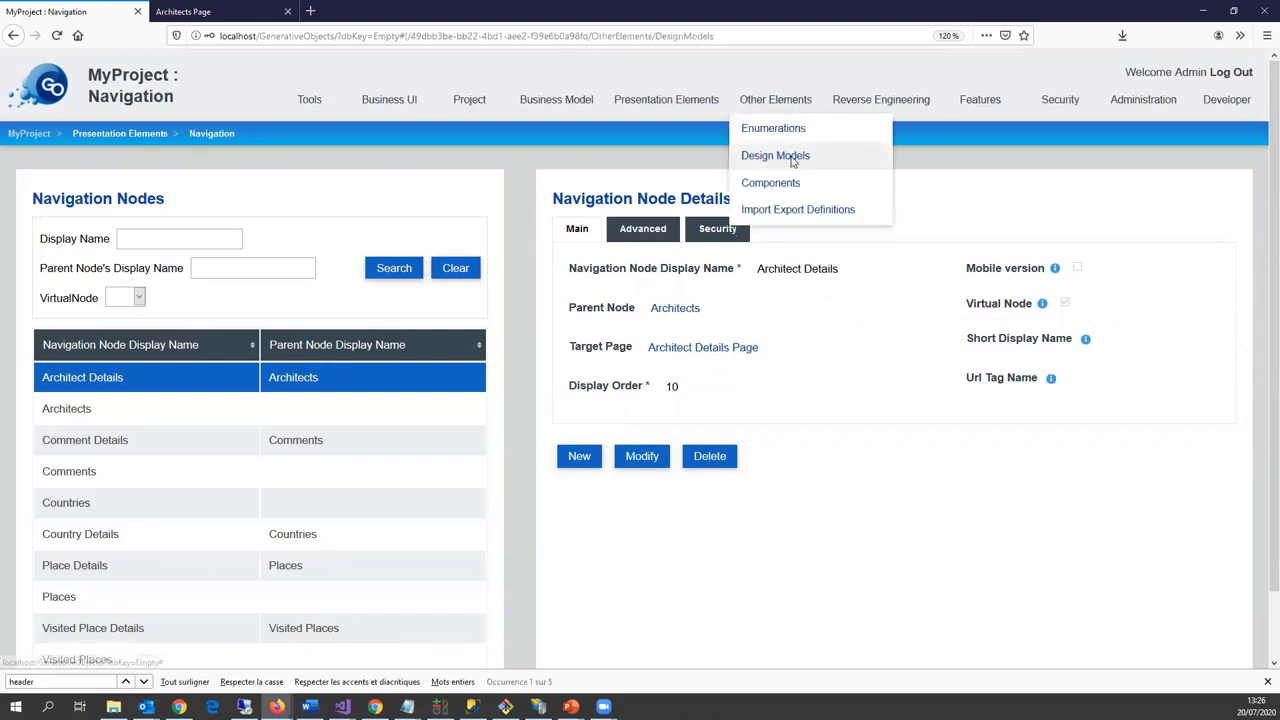
left_click(792, 158)
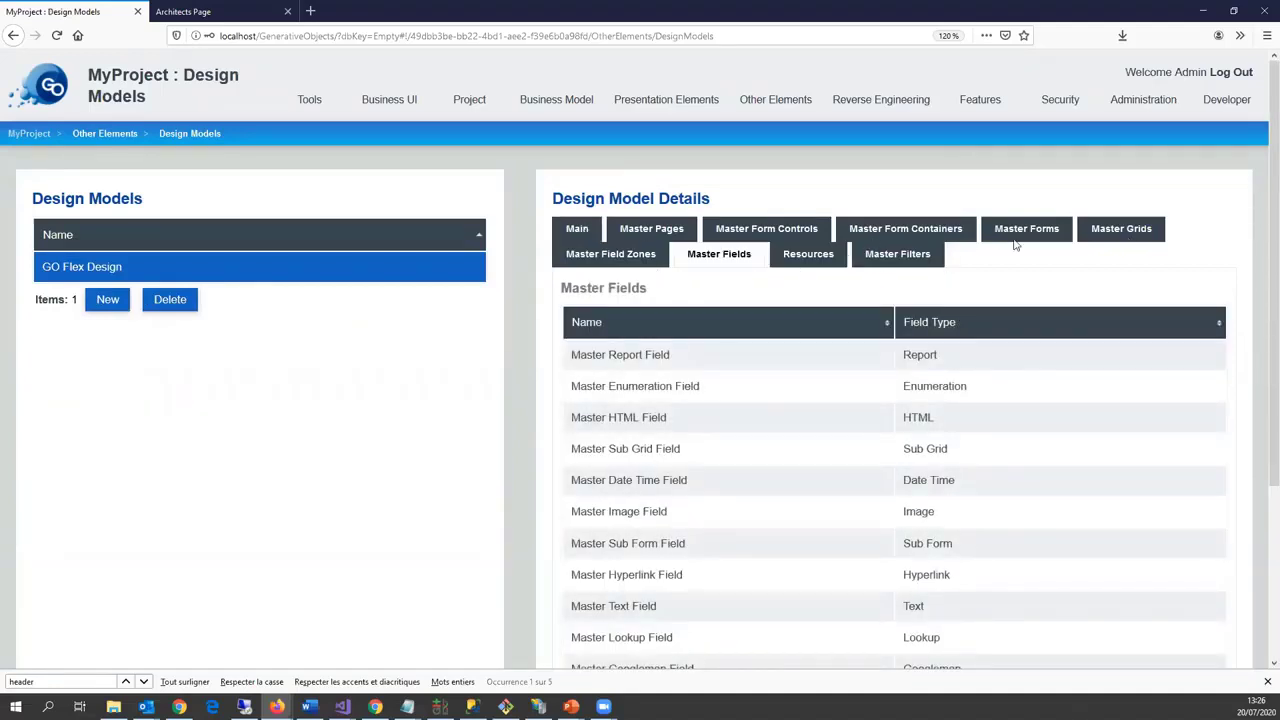
left_click(808, 253)
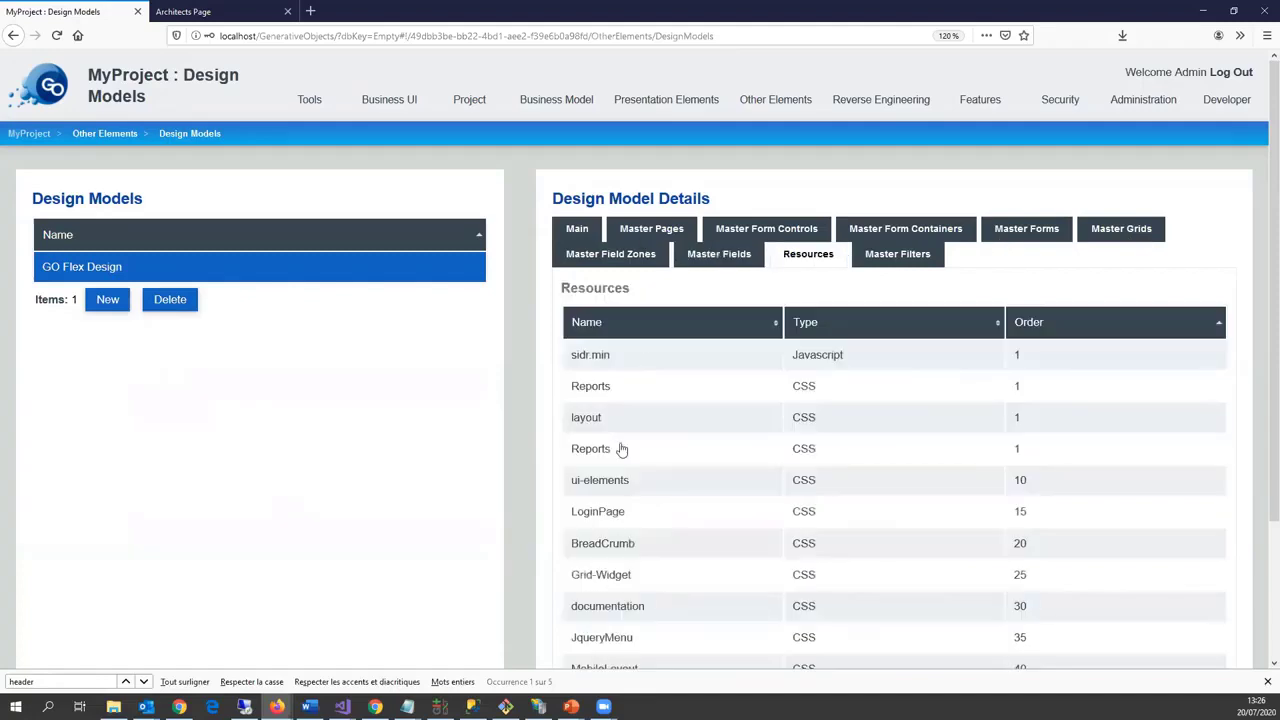
left_click(615, 420)
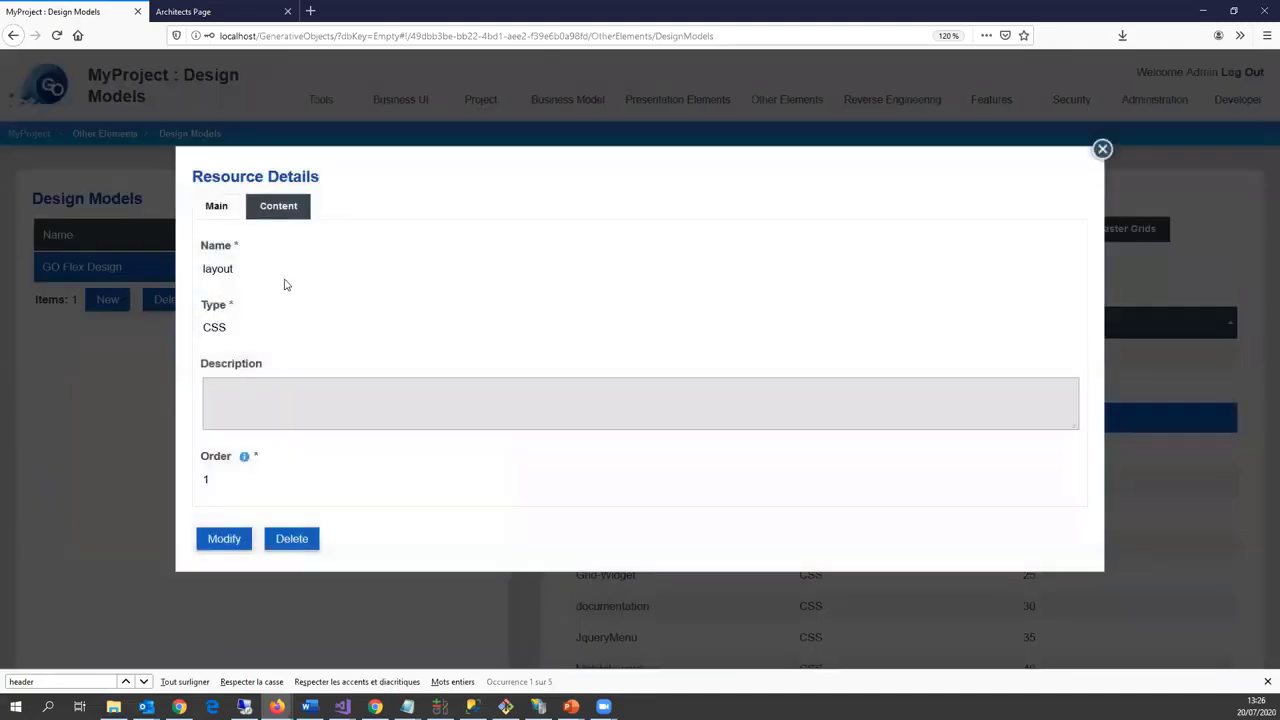
left_click(287, 210)
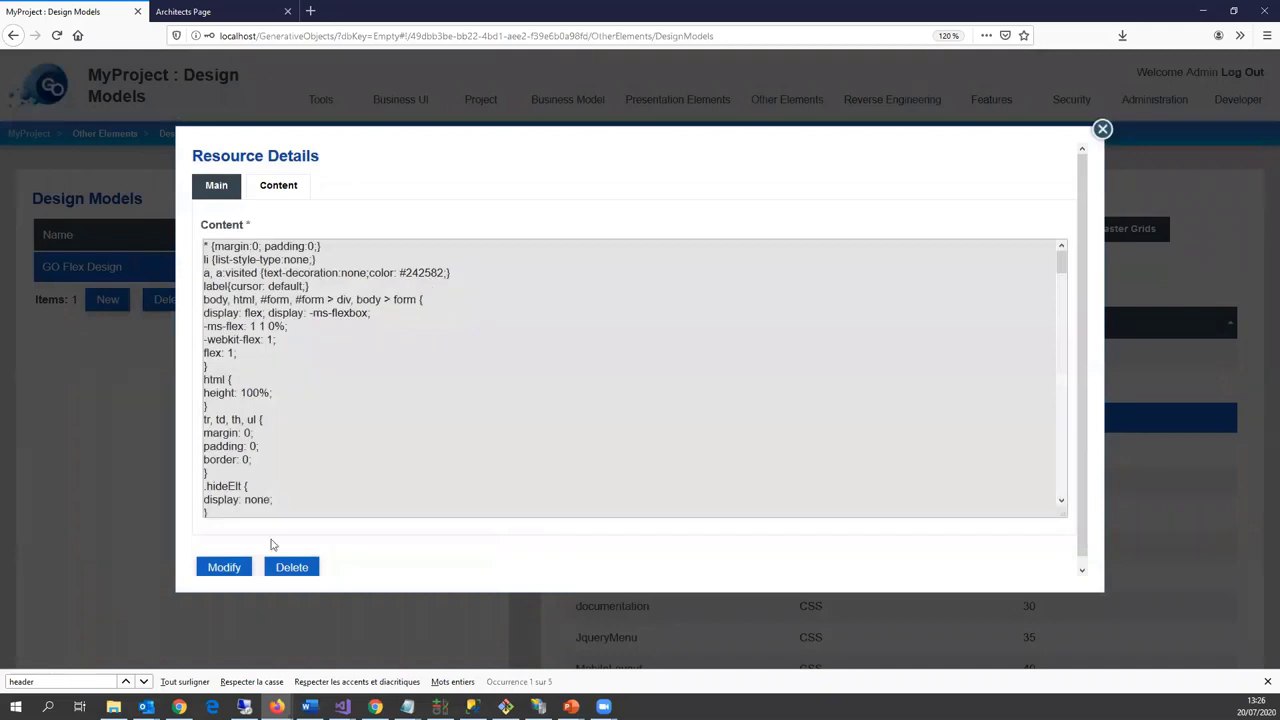
left_click(224, 568)
Step: Paste background: url("../images/fond.jpg"); into the header rule and save the stylesheet
key("ctrl+f")
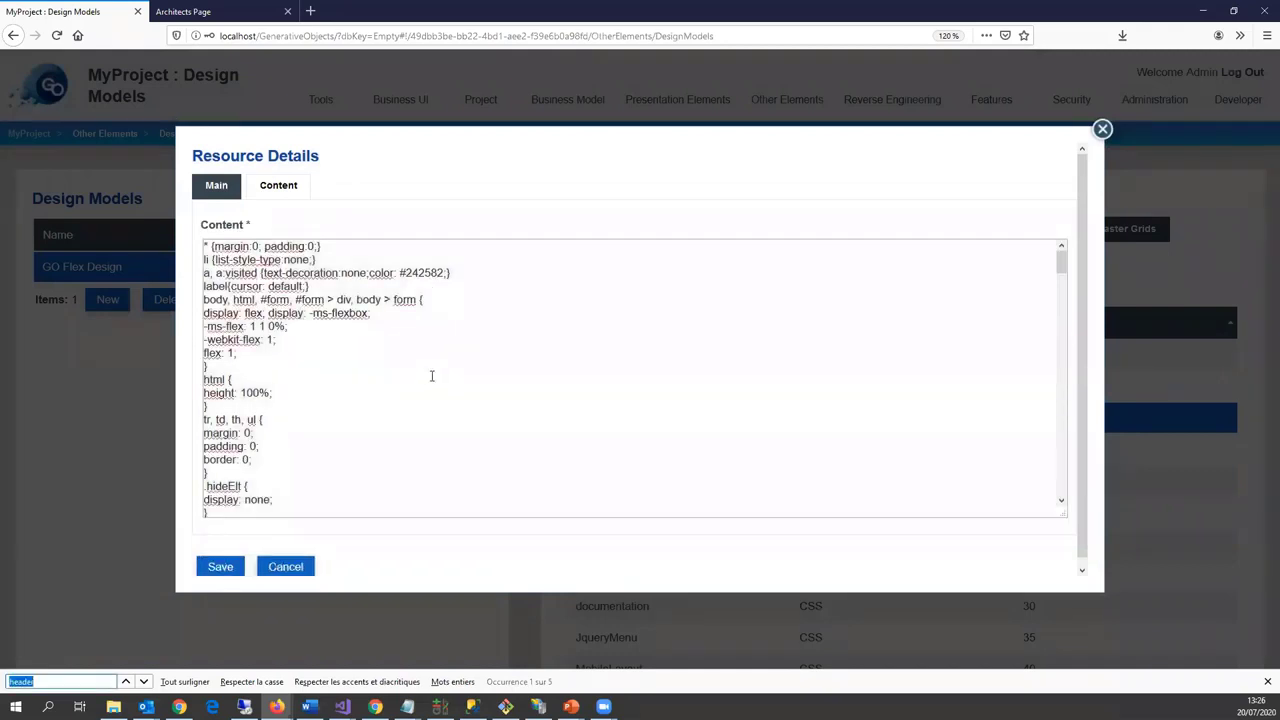
type("header")
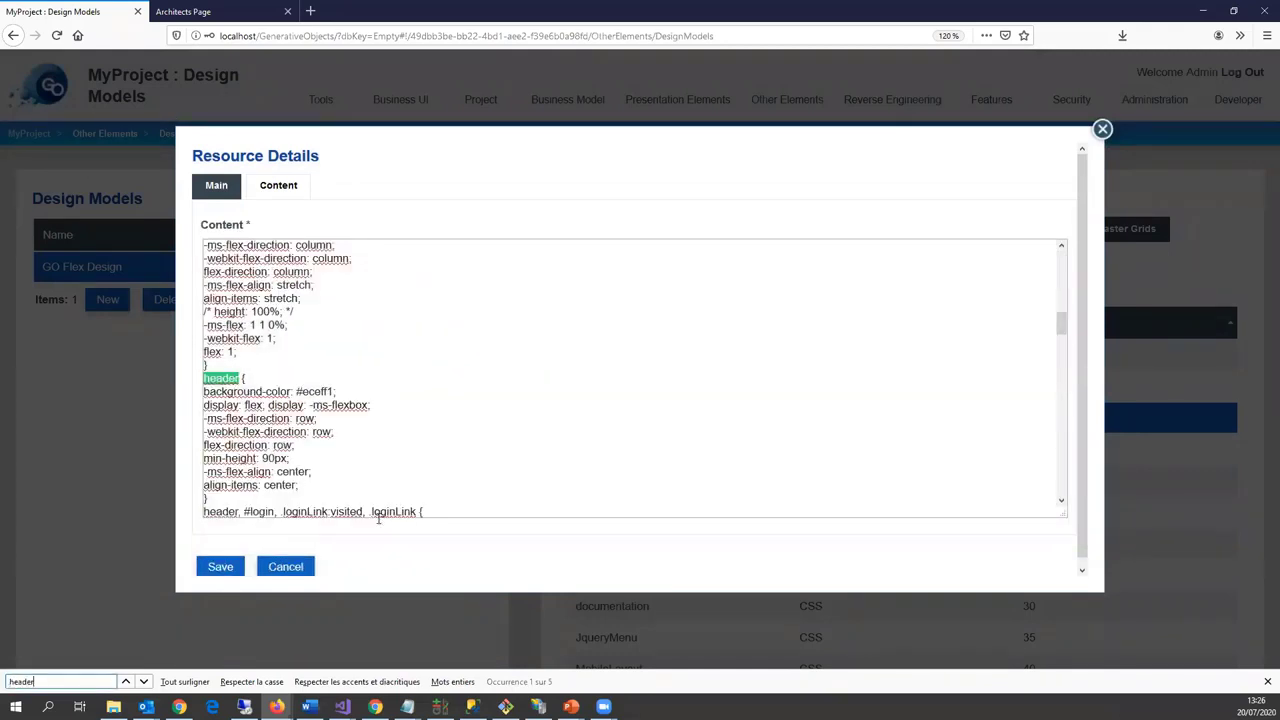
left_click(352, 472)
key("Return")
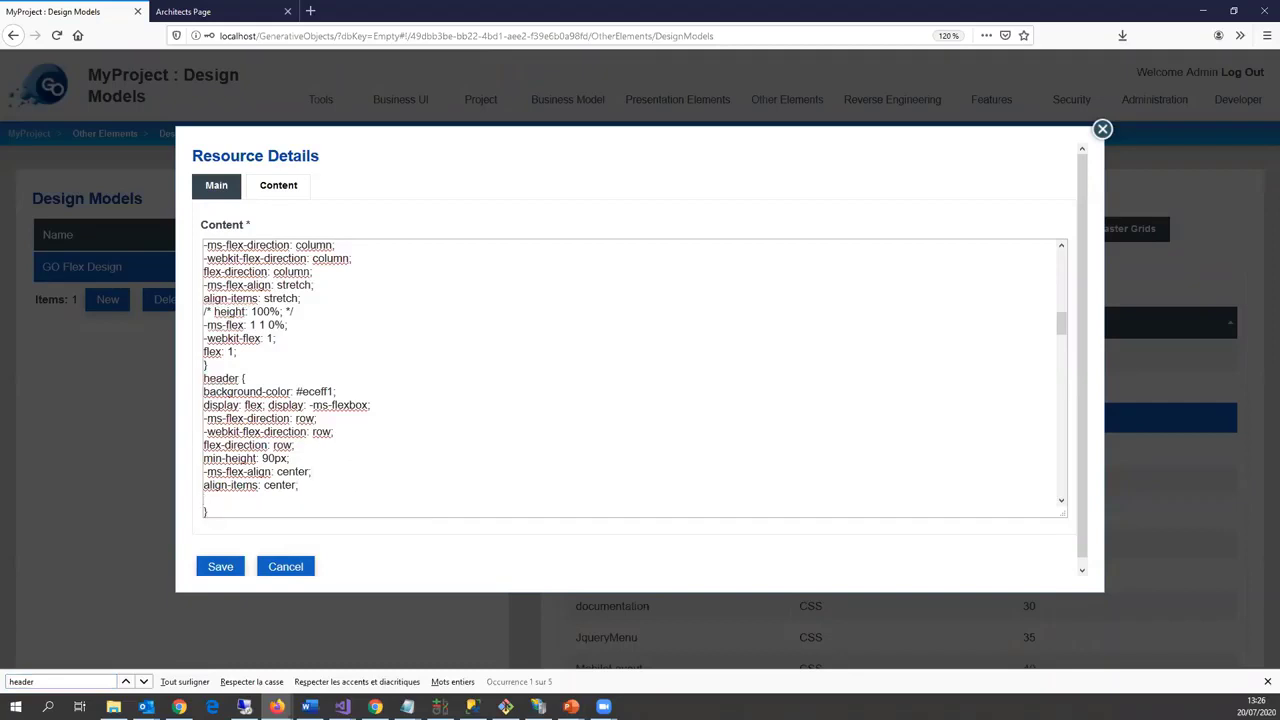
key("alt+Tab")
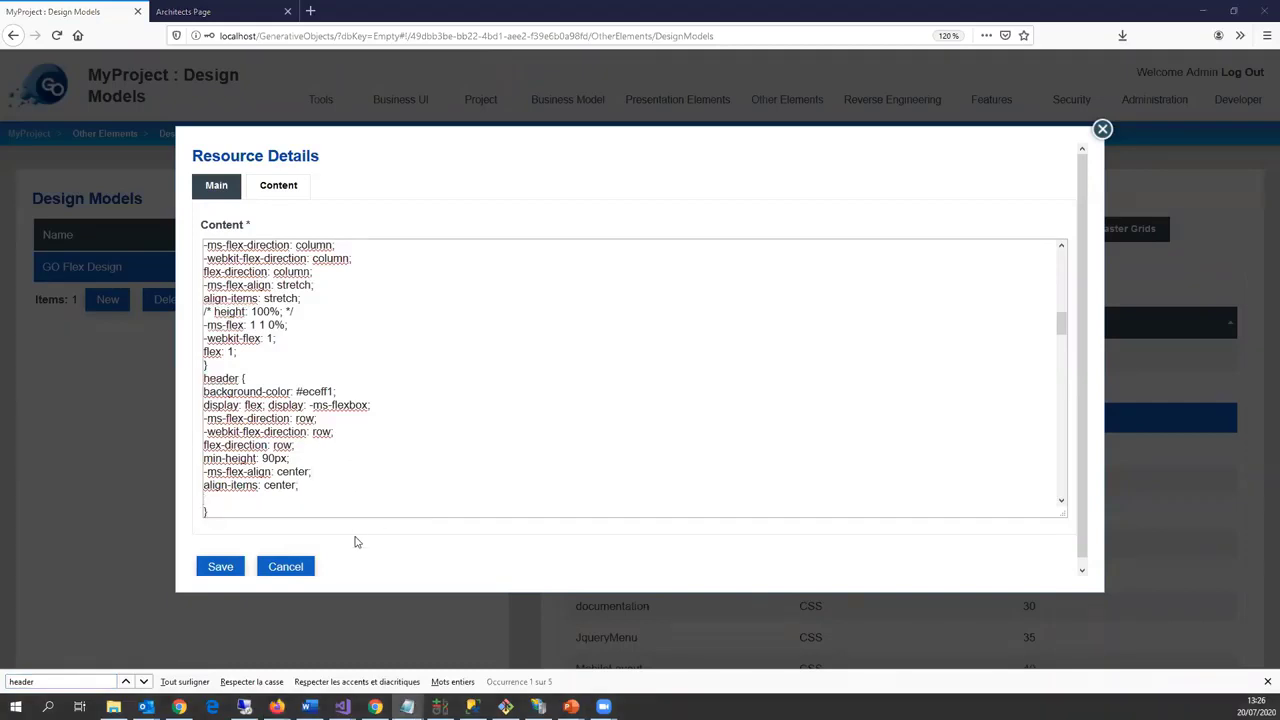
left_click(229, 507)
type("background : url(\"../images/fond.jpg\");")
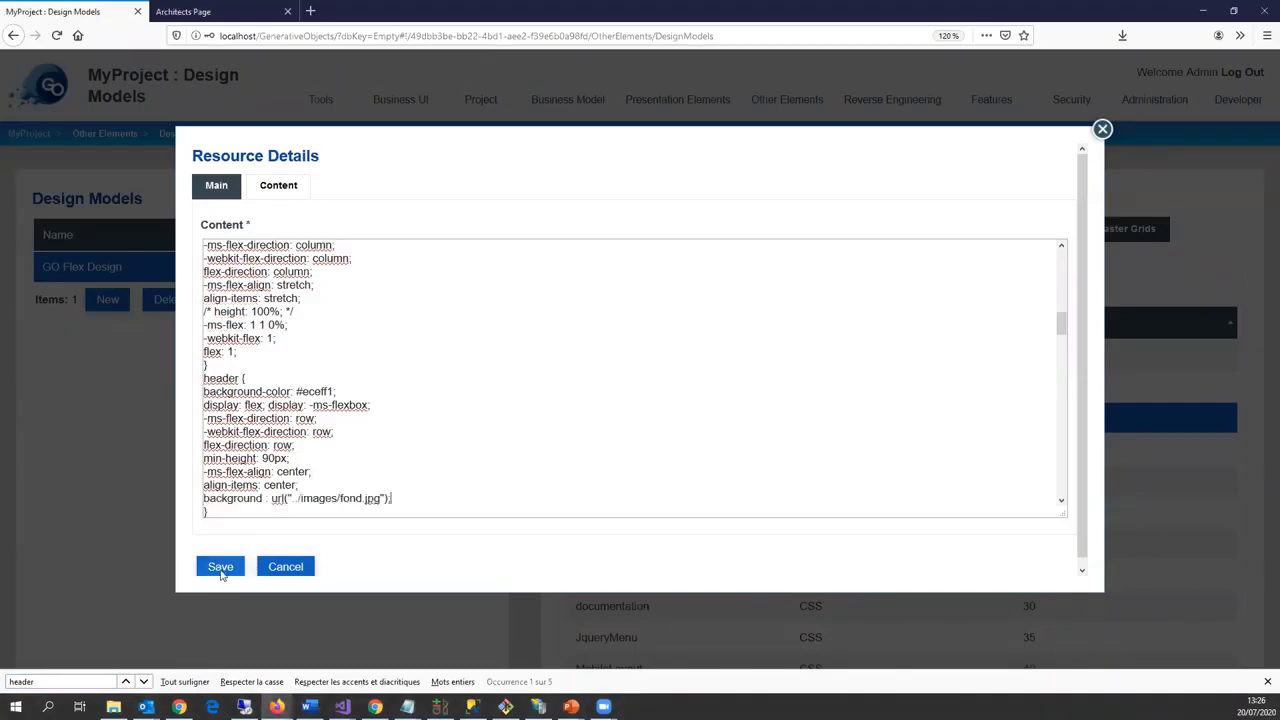
left_click(220, 566)
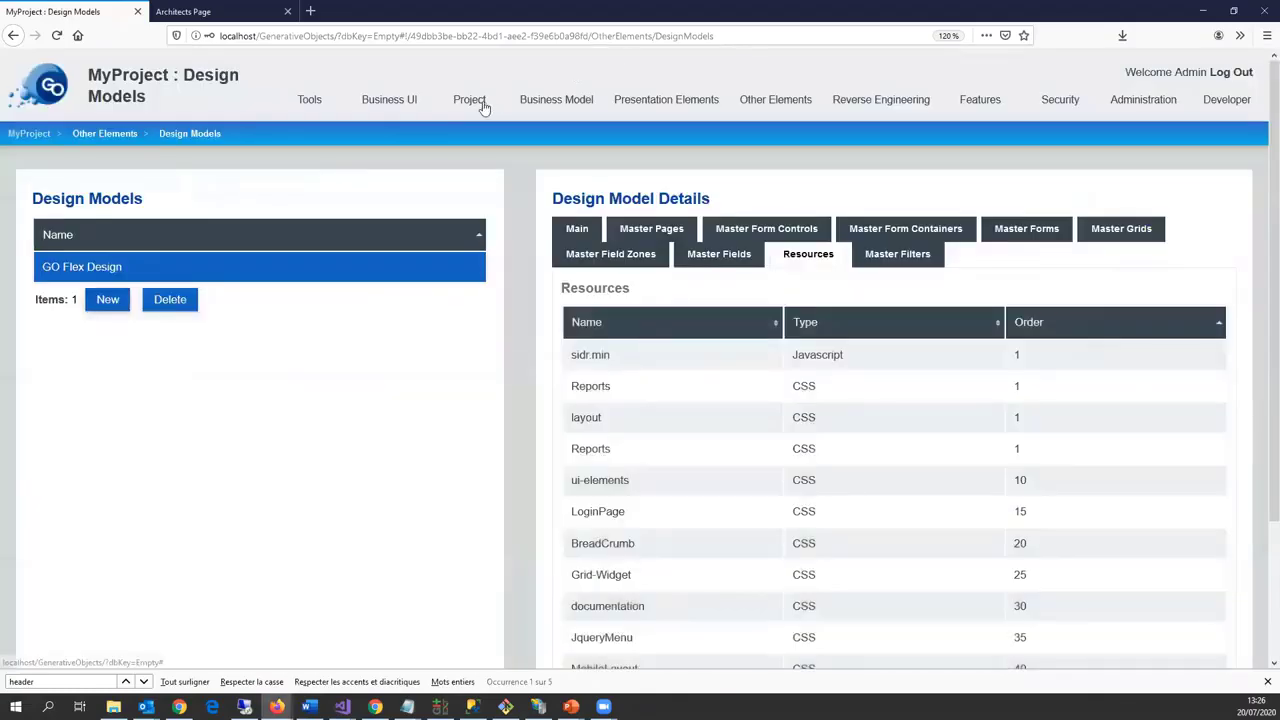
Step: Launch code generation for MyProject from Project > Generate!
left_click(472, 129)
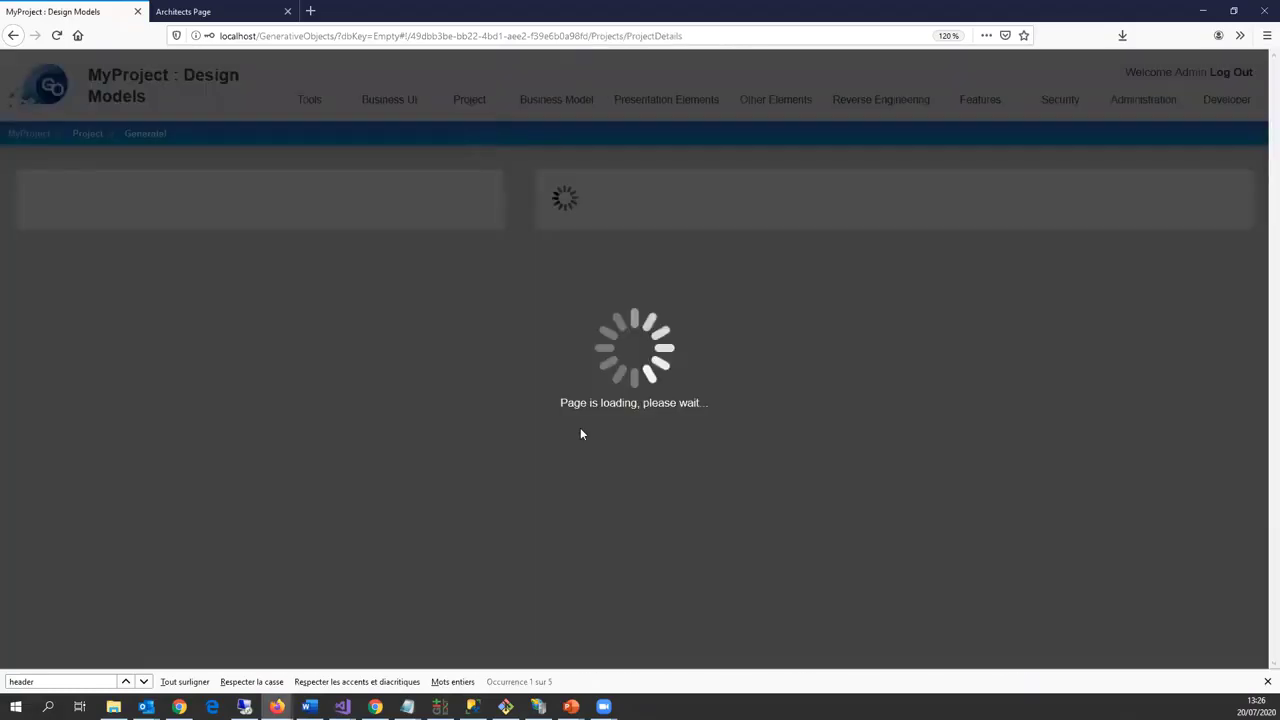
scroll(752, 460, "down", 5)
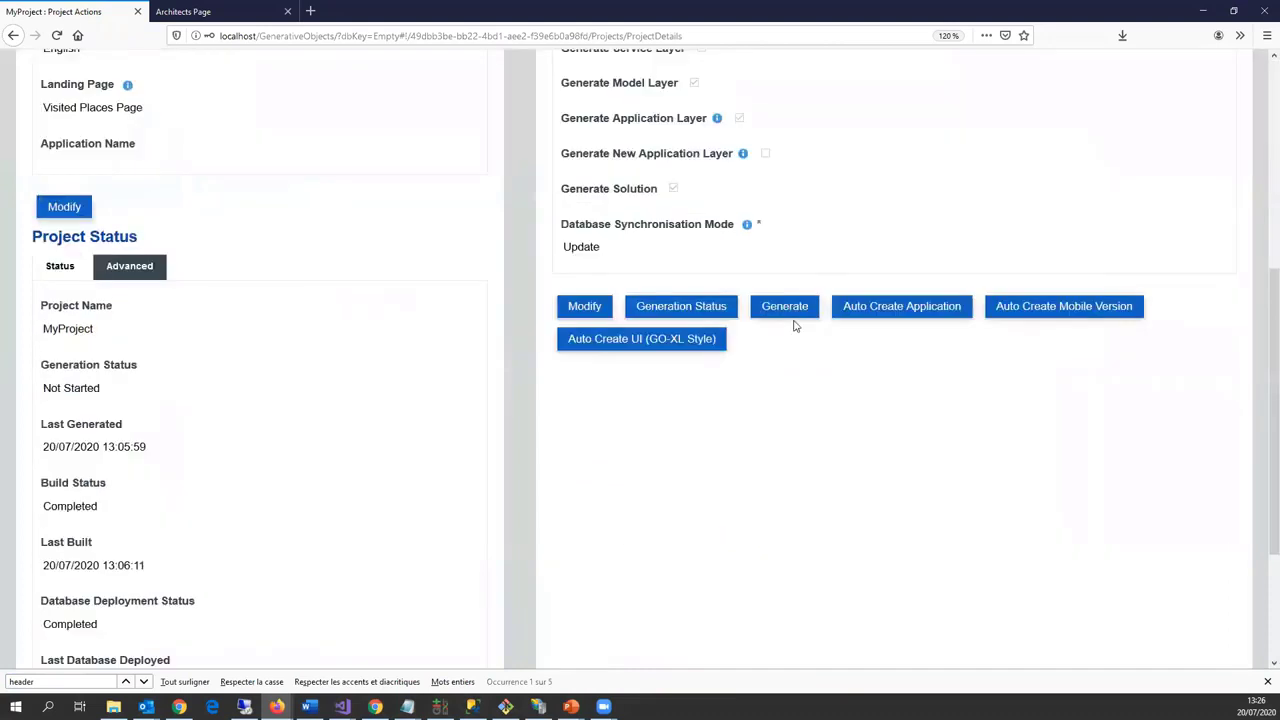
left_click(785, 312)
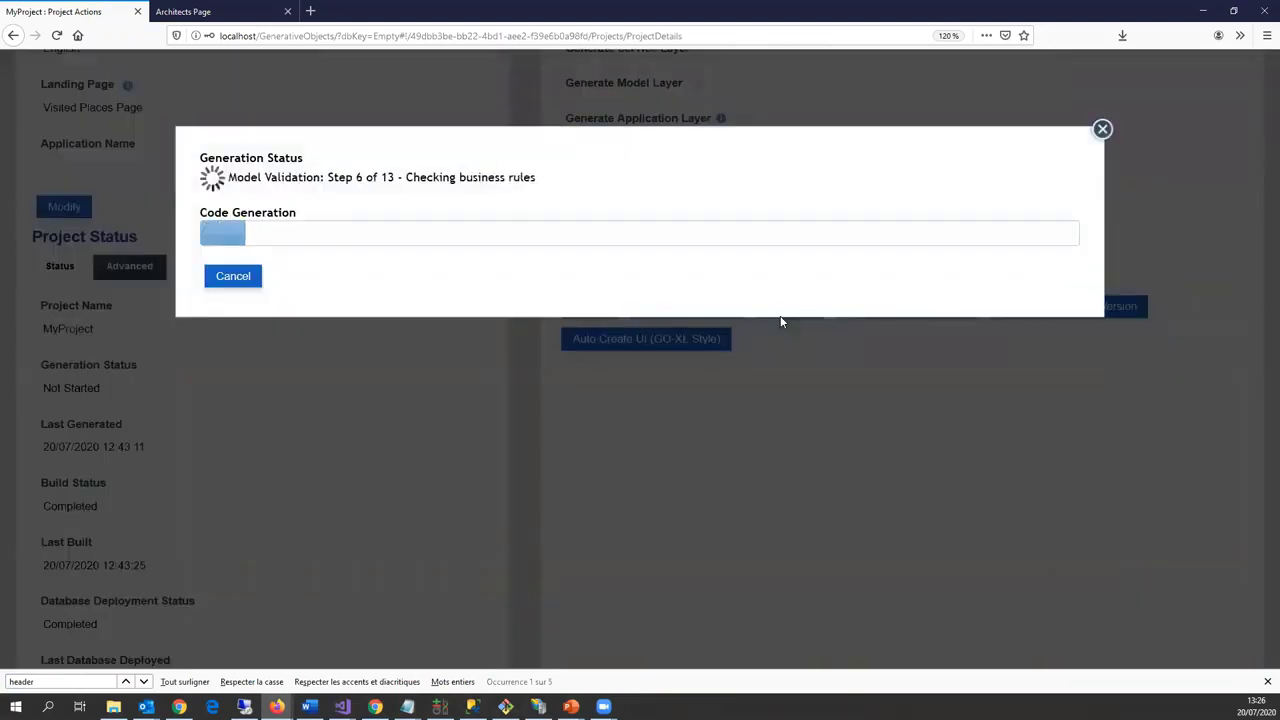
left_click(287, 11)
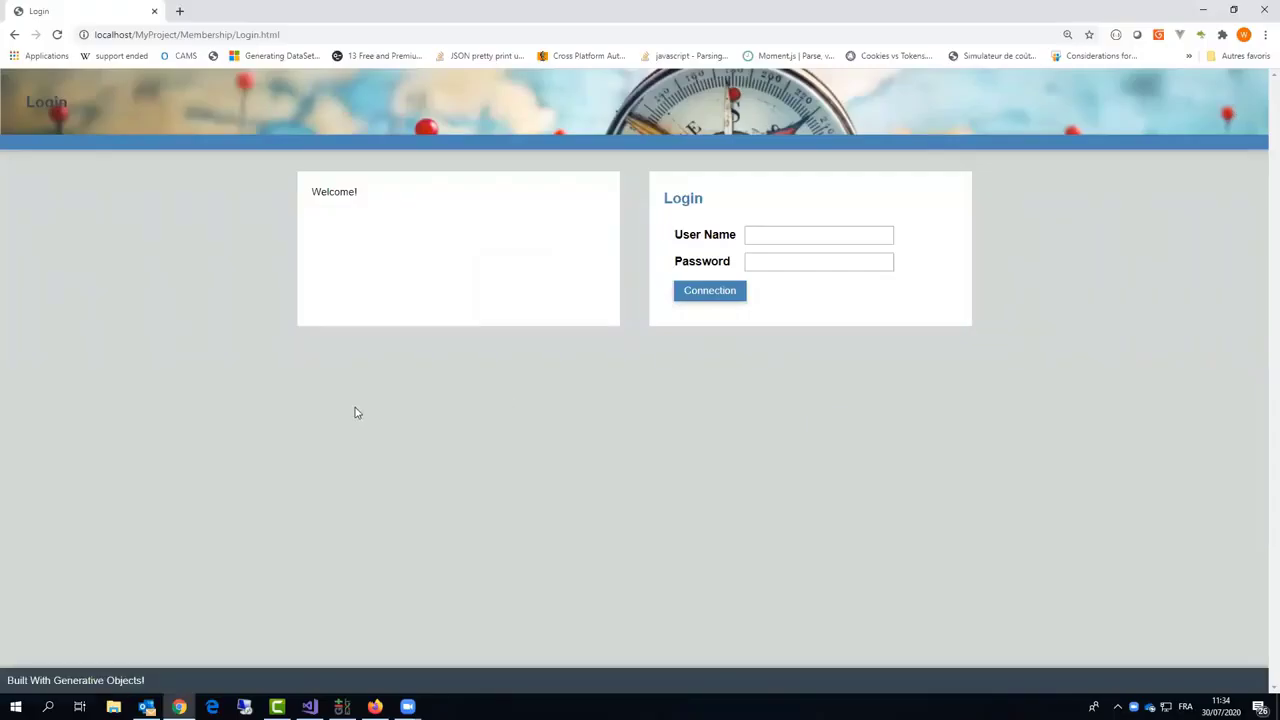
Step: Sign in to the generated app with the administrator user name and password
left_click(758, 235)
type("Admin")
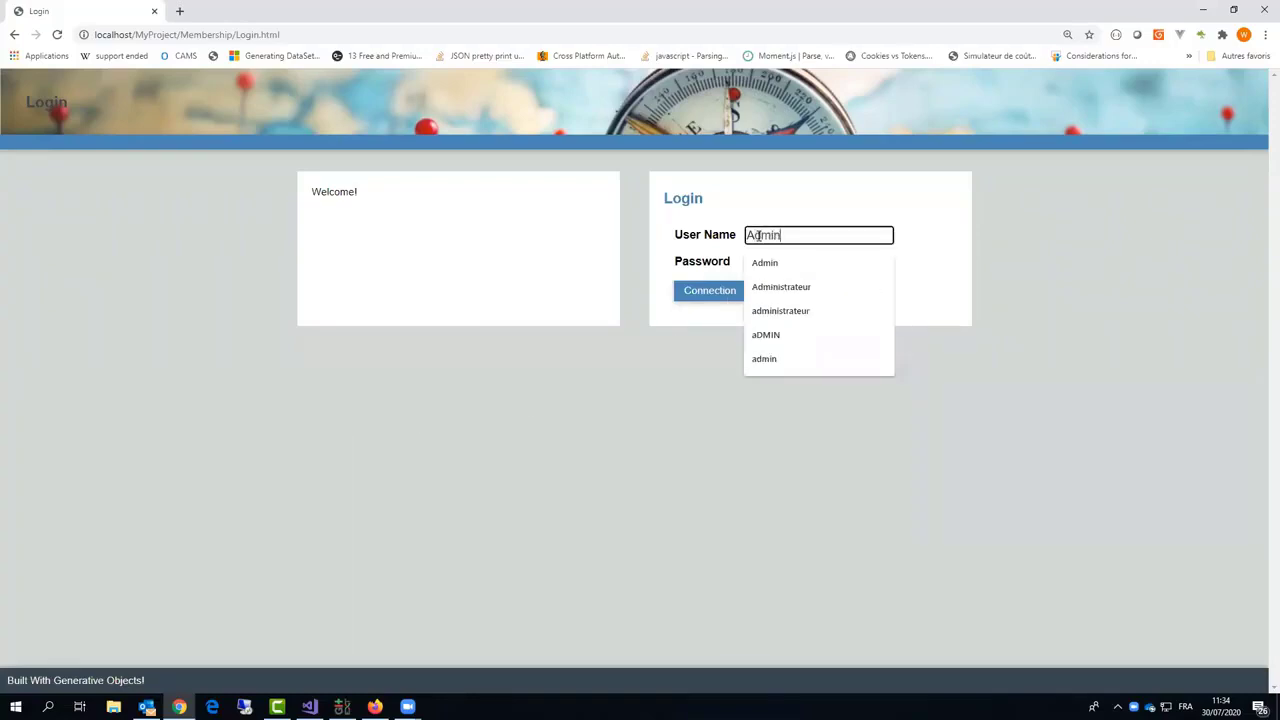
key("Tab")
type("admi")
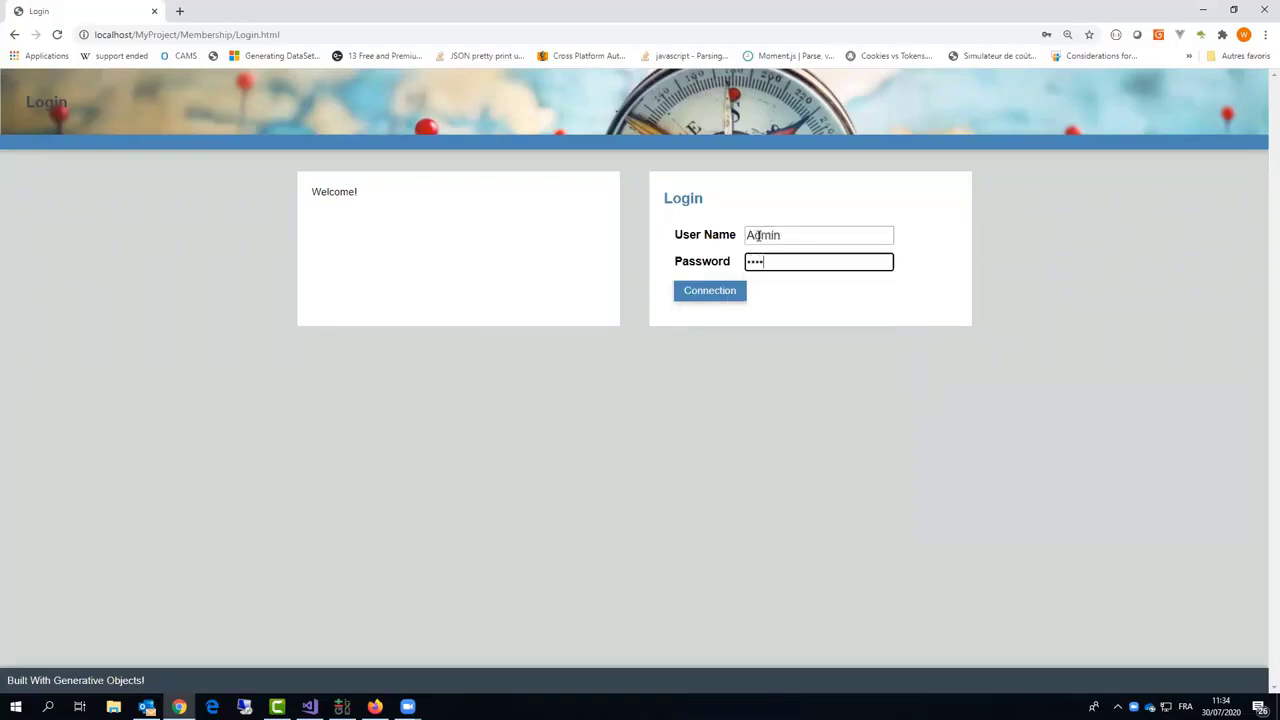
type("n")
left_click(728, 291)
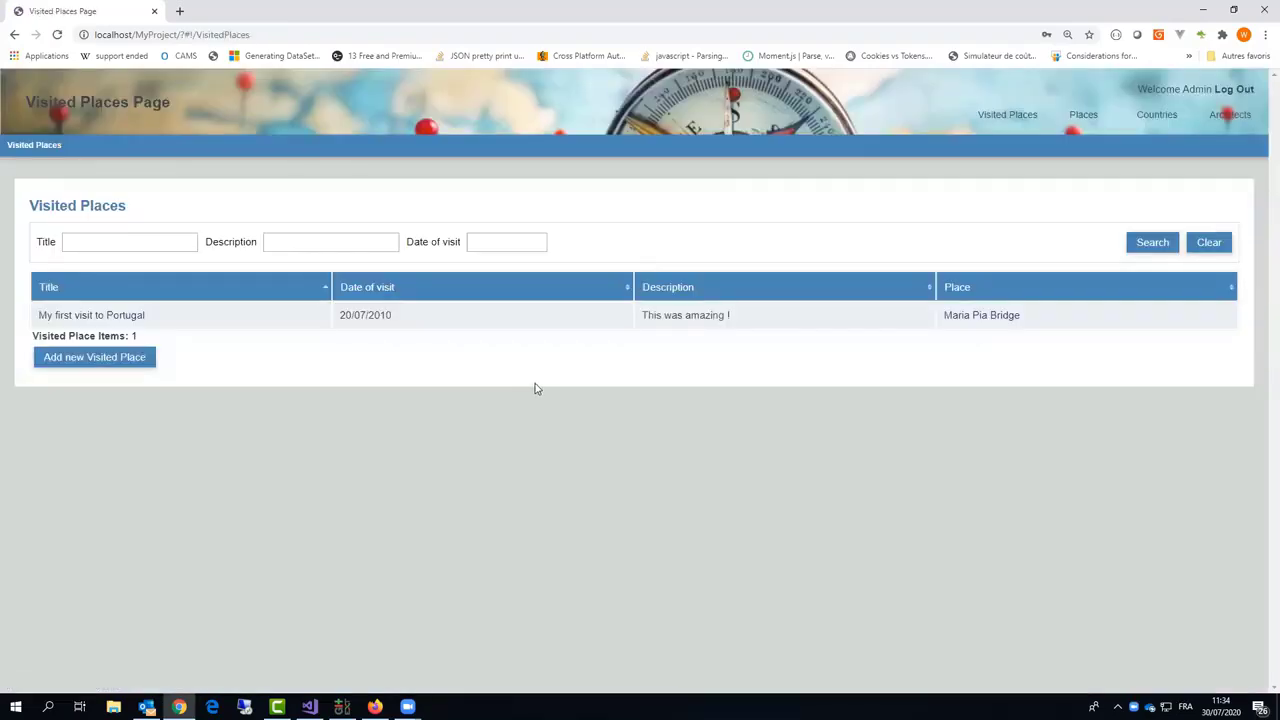
Step: Start a new visited place at Dancing House and review its DBpedia details
left_click(129, 367)
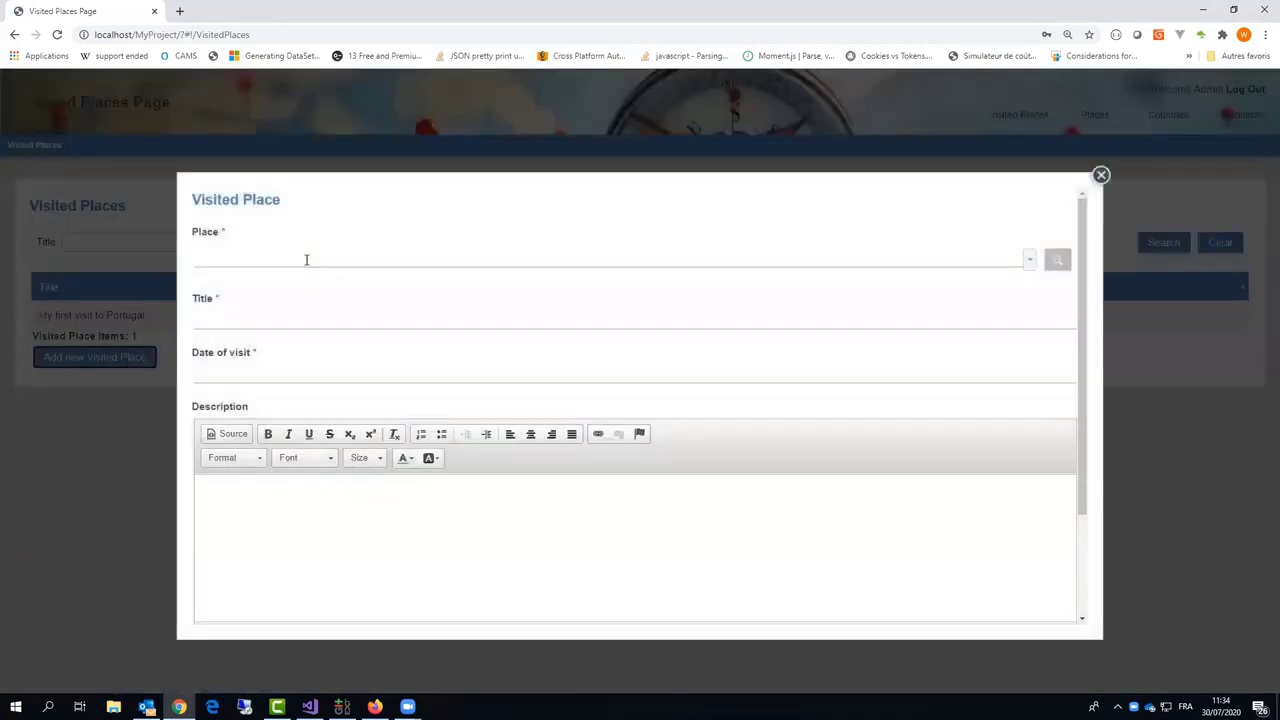
left_click(306, 260)
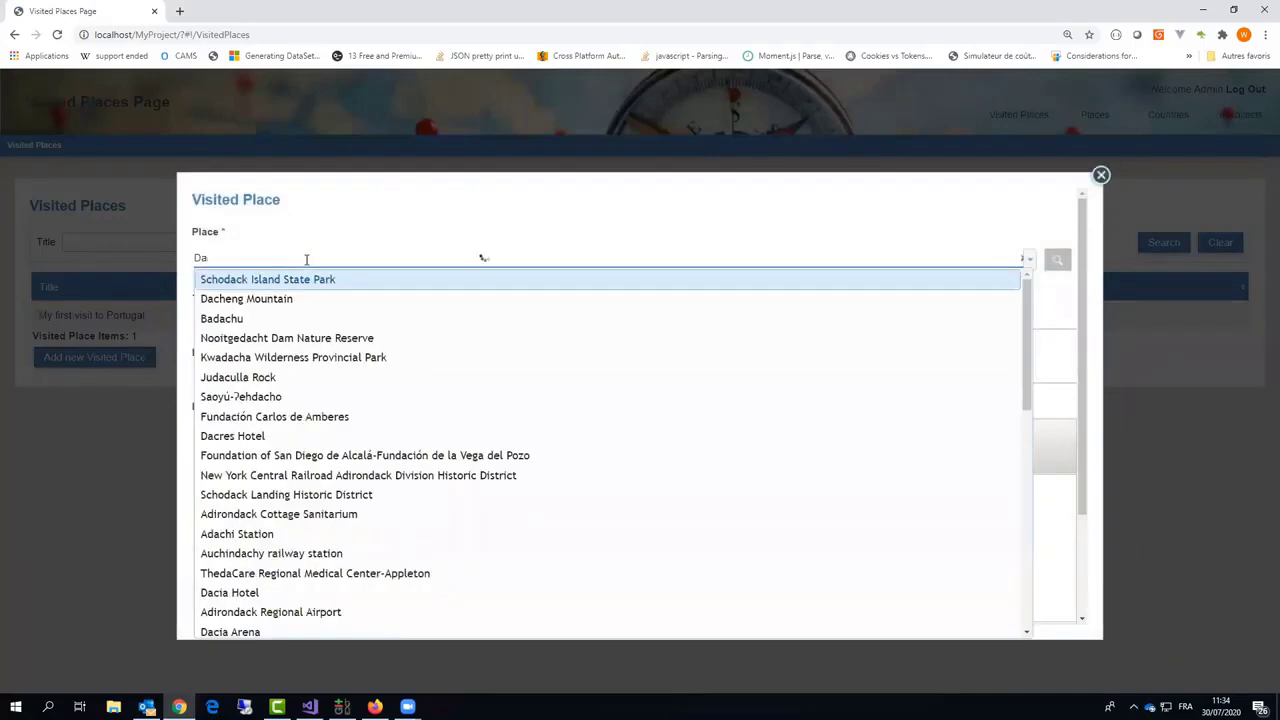
type("Dancing")
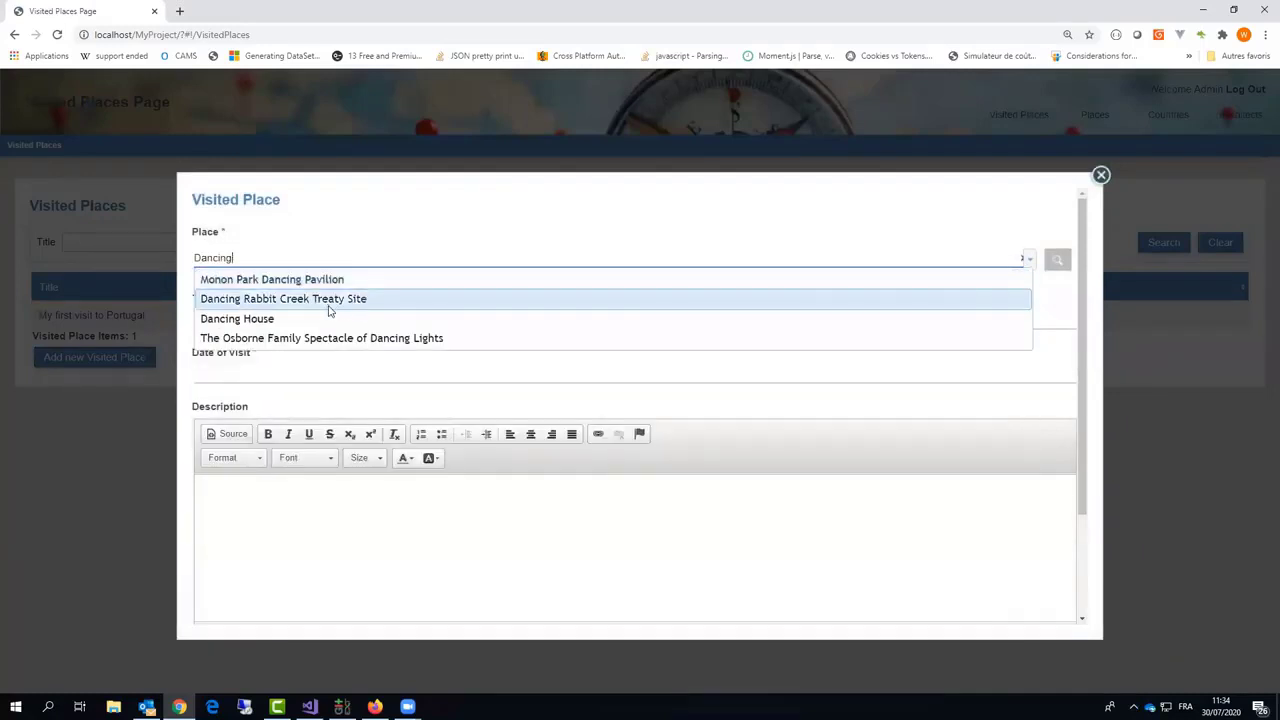
left_click(317, 318)
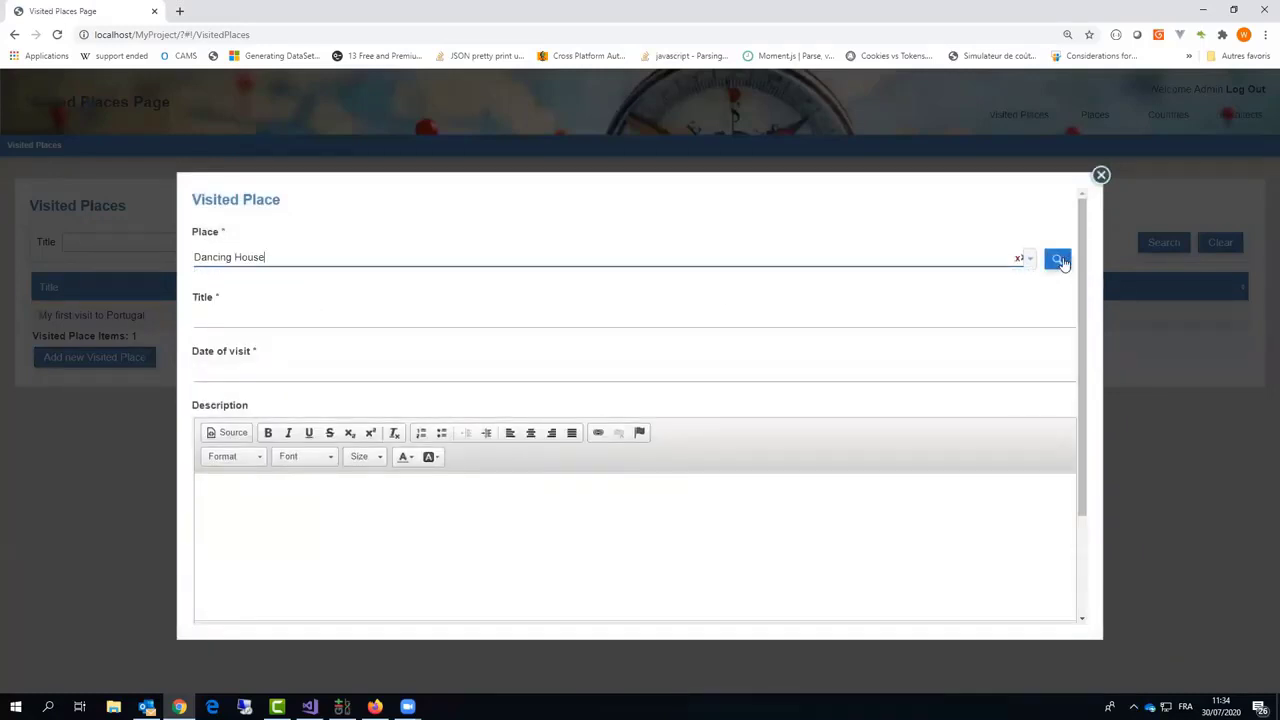
left_click(1058, 260)
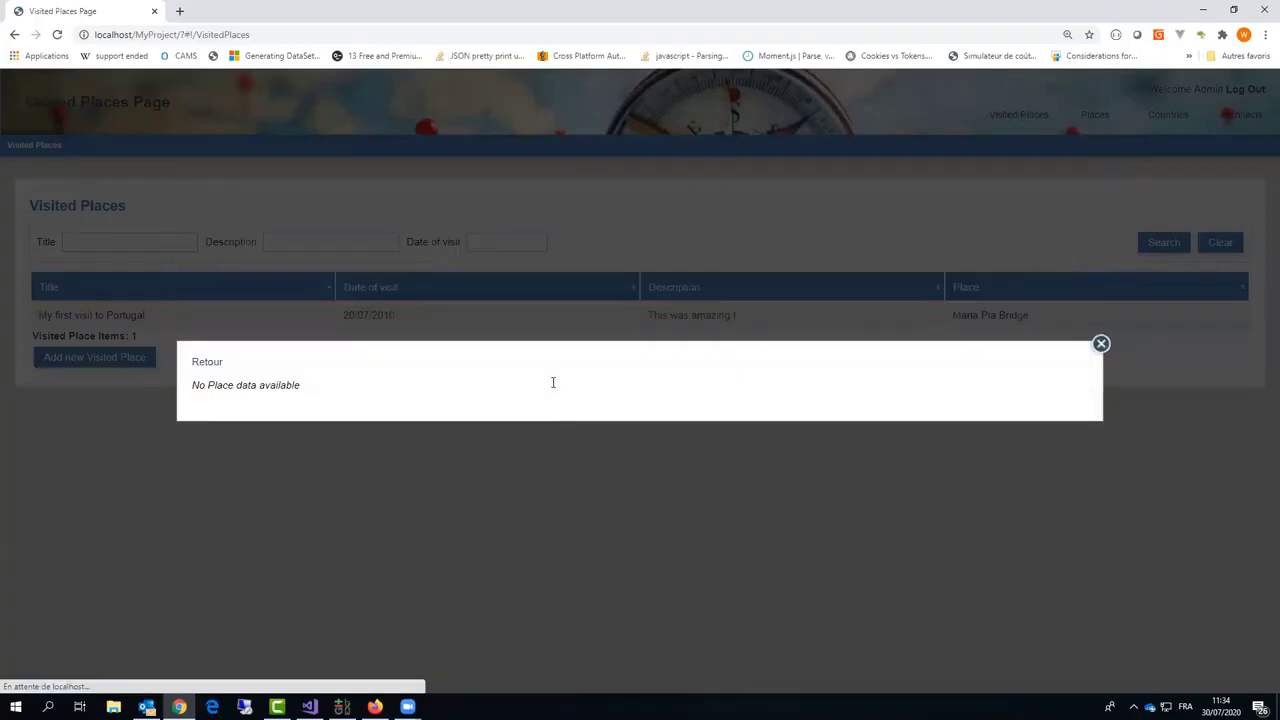
scroll(488, 430, "down", 3)
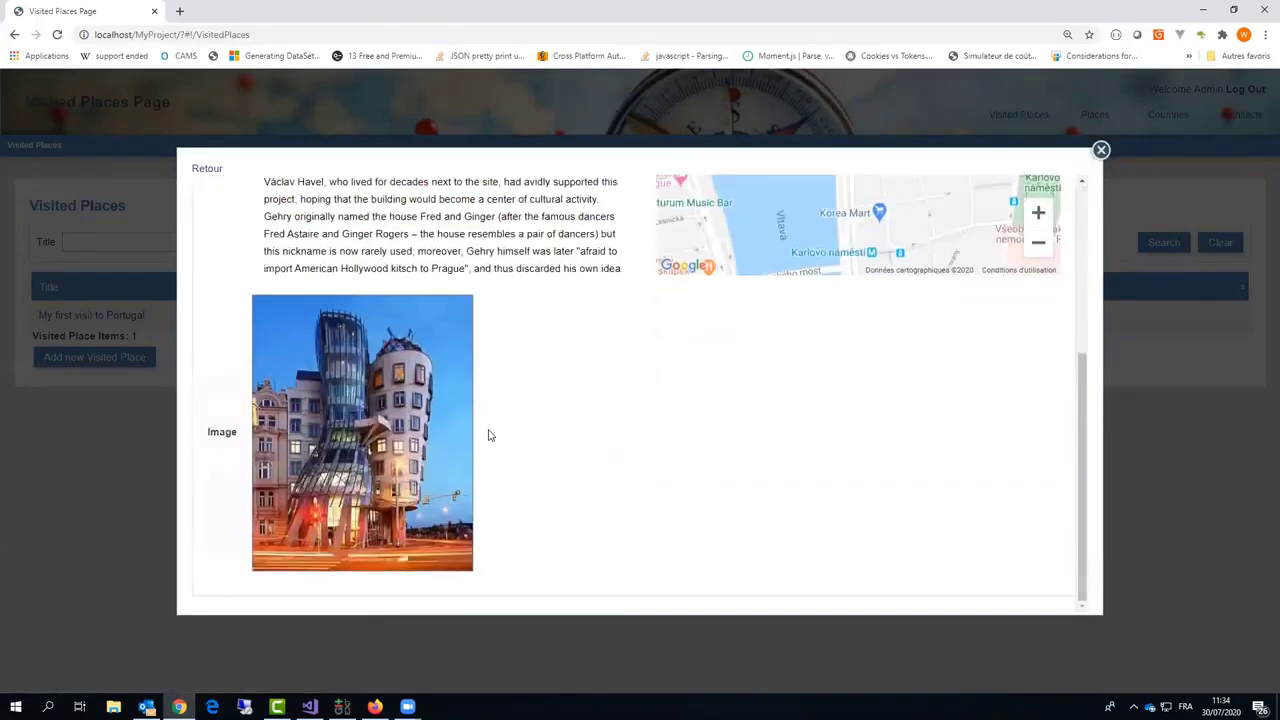
scroll(490, 437, "up", 3)
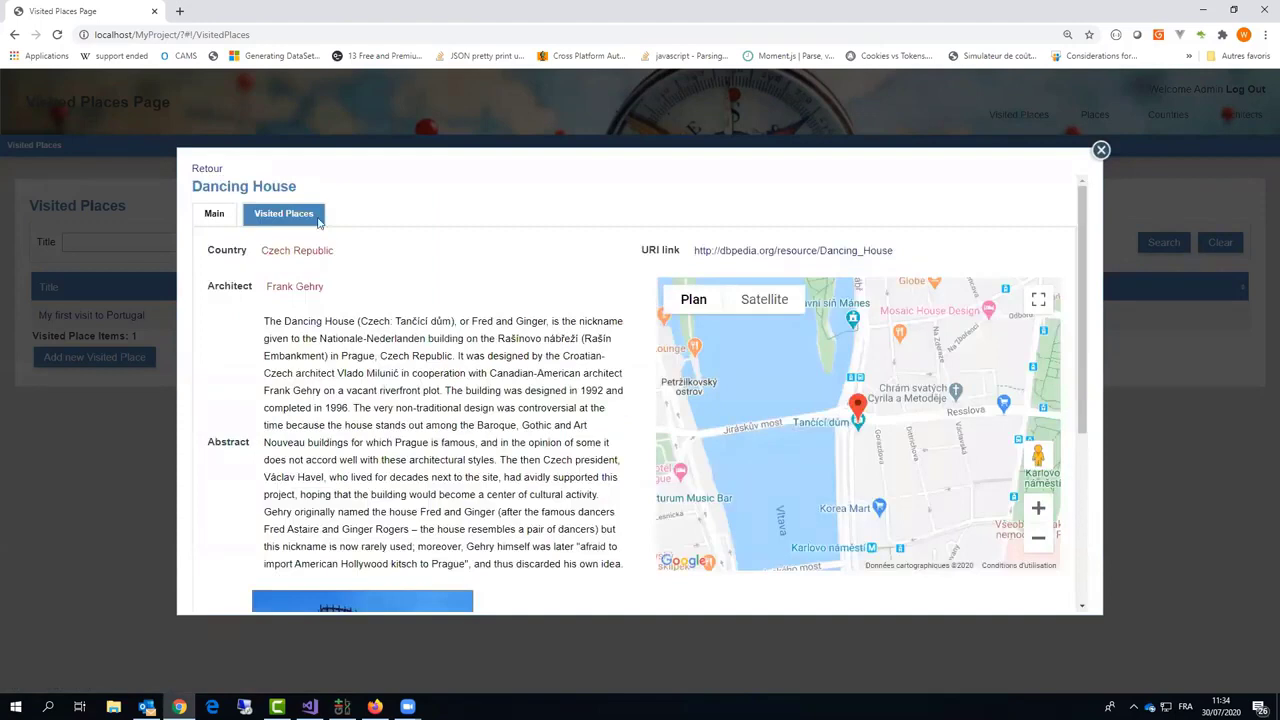
left_click(200, 169)
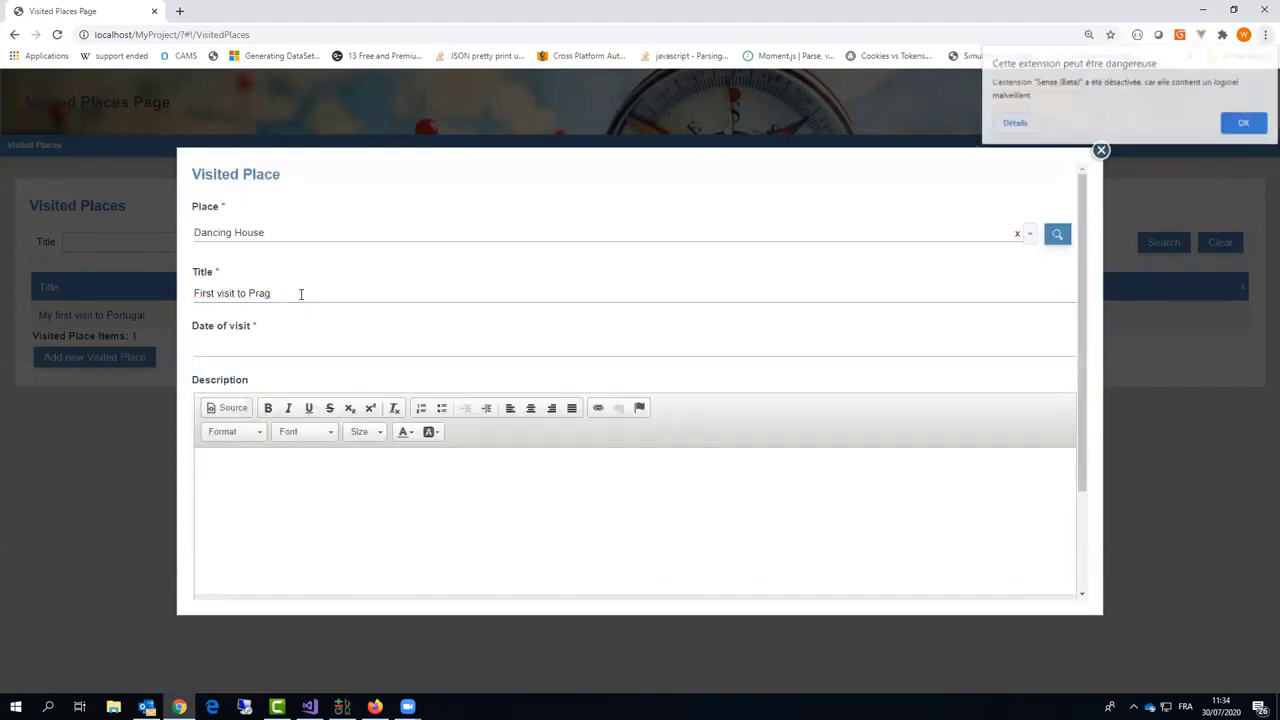
Step: Enter title 'First visit to Prague', date 23/07/2020, description 'Great !', and save
left_click(300, 294)
type("ue")
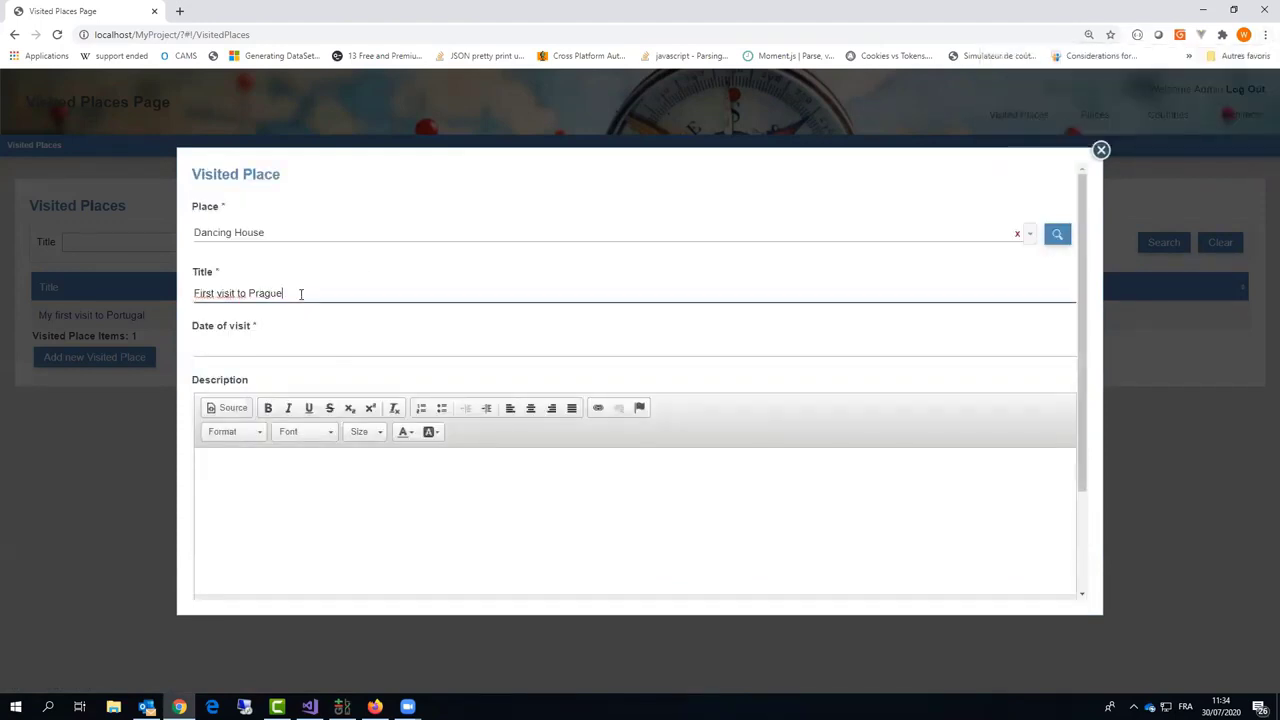
left_click(266, 348)
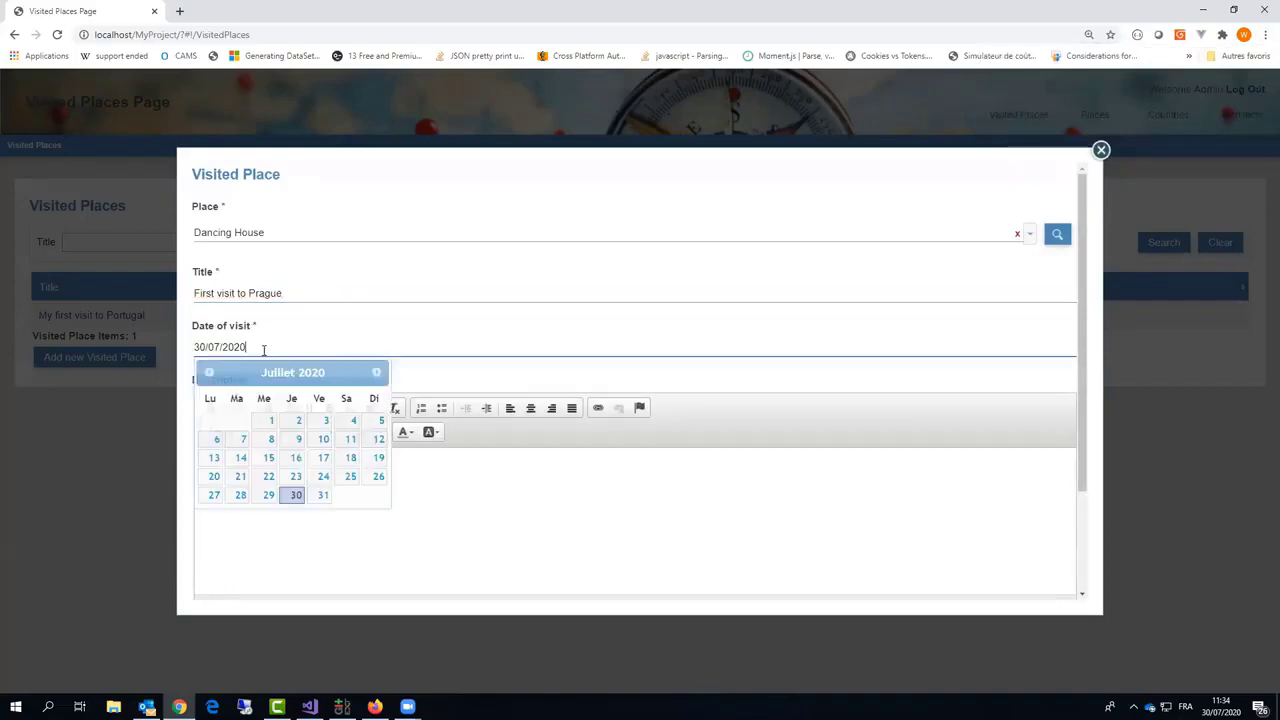
left_click(296, 472)
left_click(282, 509)
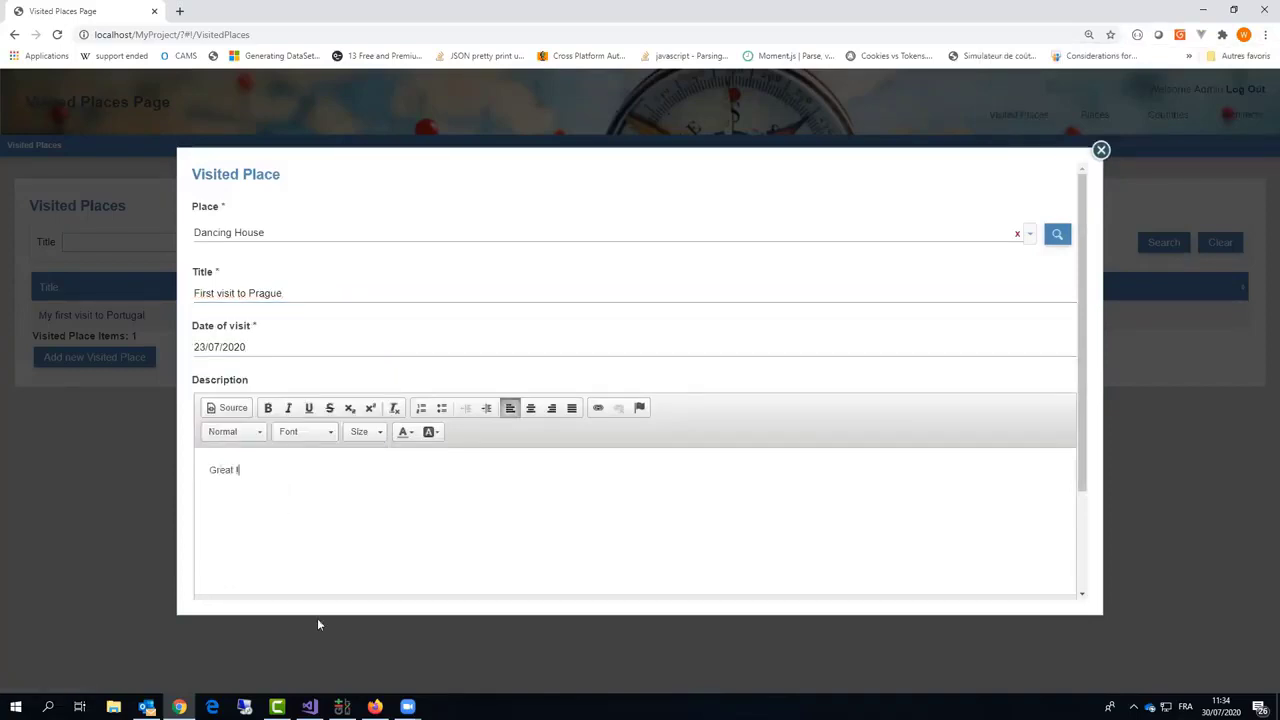
scroll(249, 606, "down", 3)
left_click(214, 583)
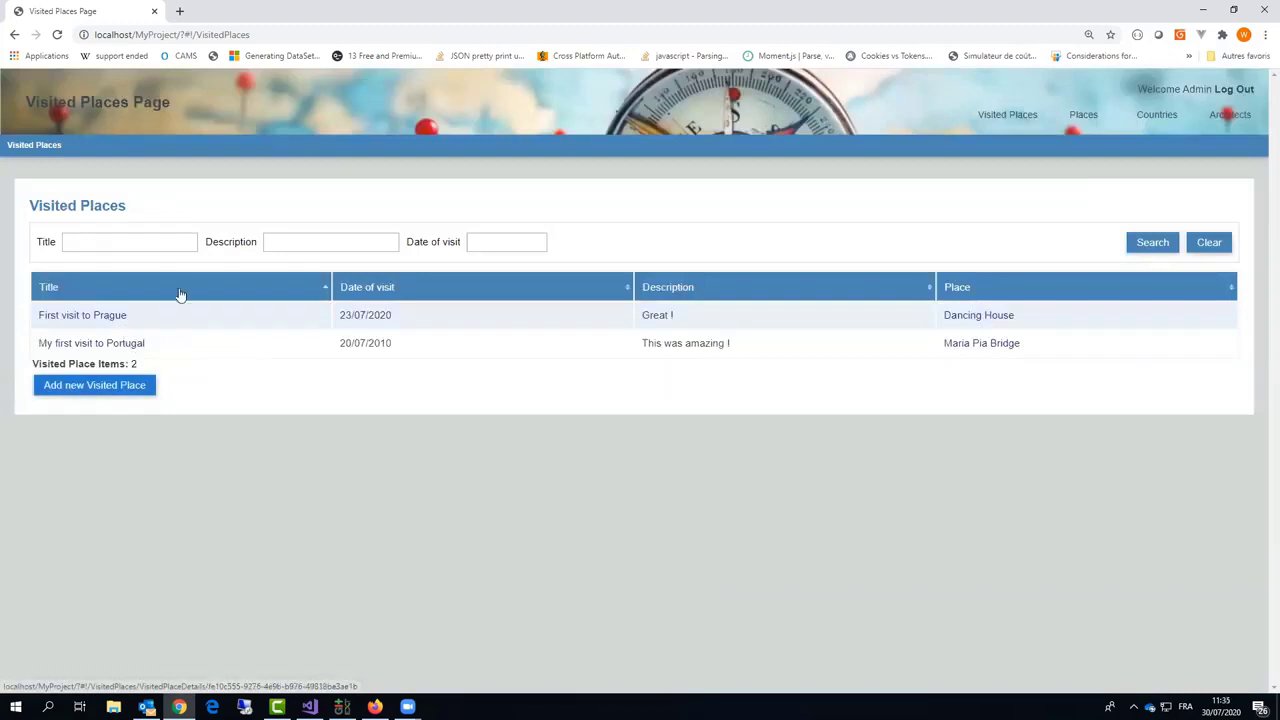
Step: Add the comment 'I recommend' to First visit to Prague, then return to Visited Places
left_click(88, 317)
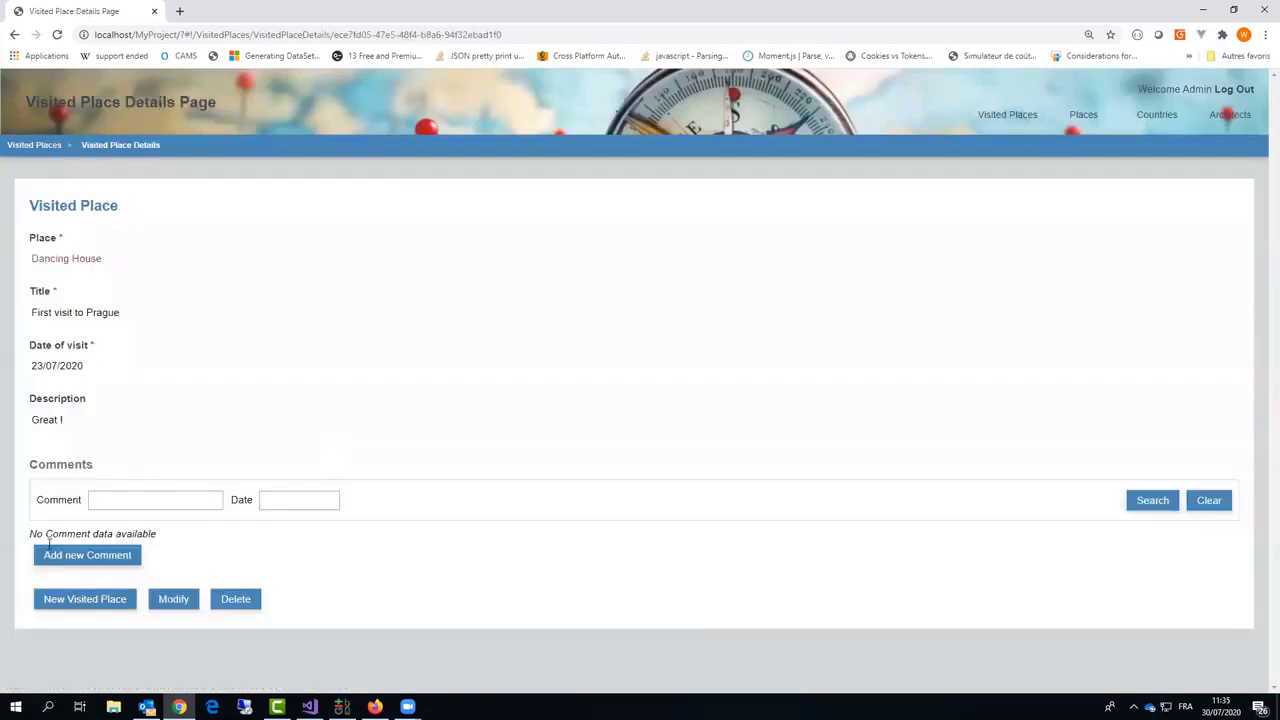
left_click(122, 555)
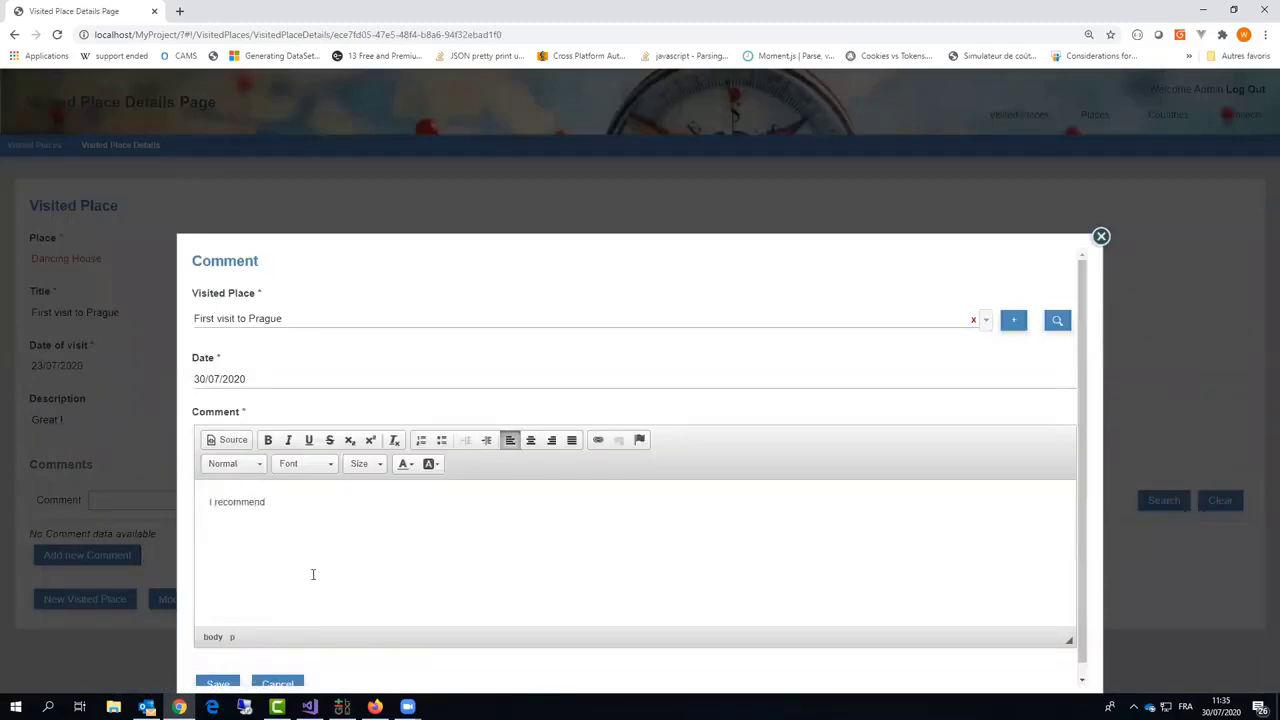
scroll(313, 574, "down", 1)
left_click(212, 671)
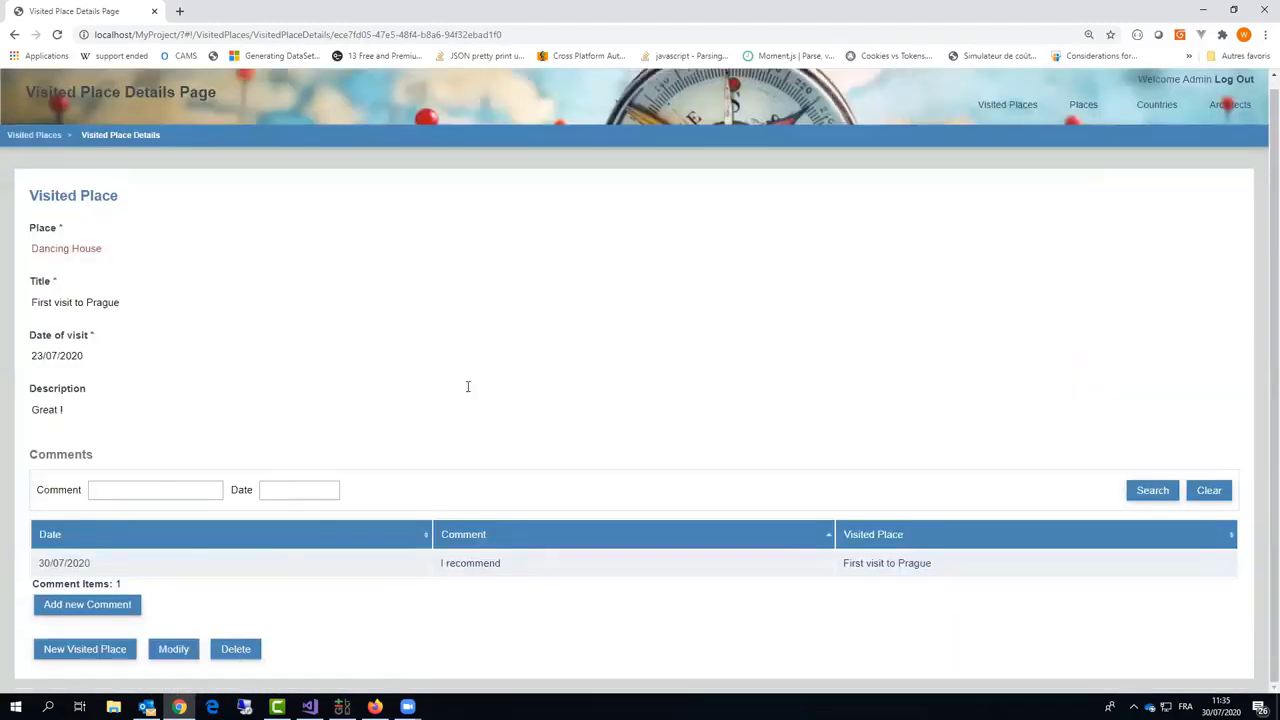
left_click(998, 108)
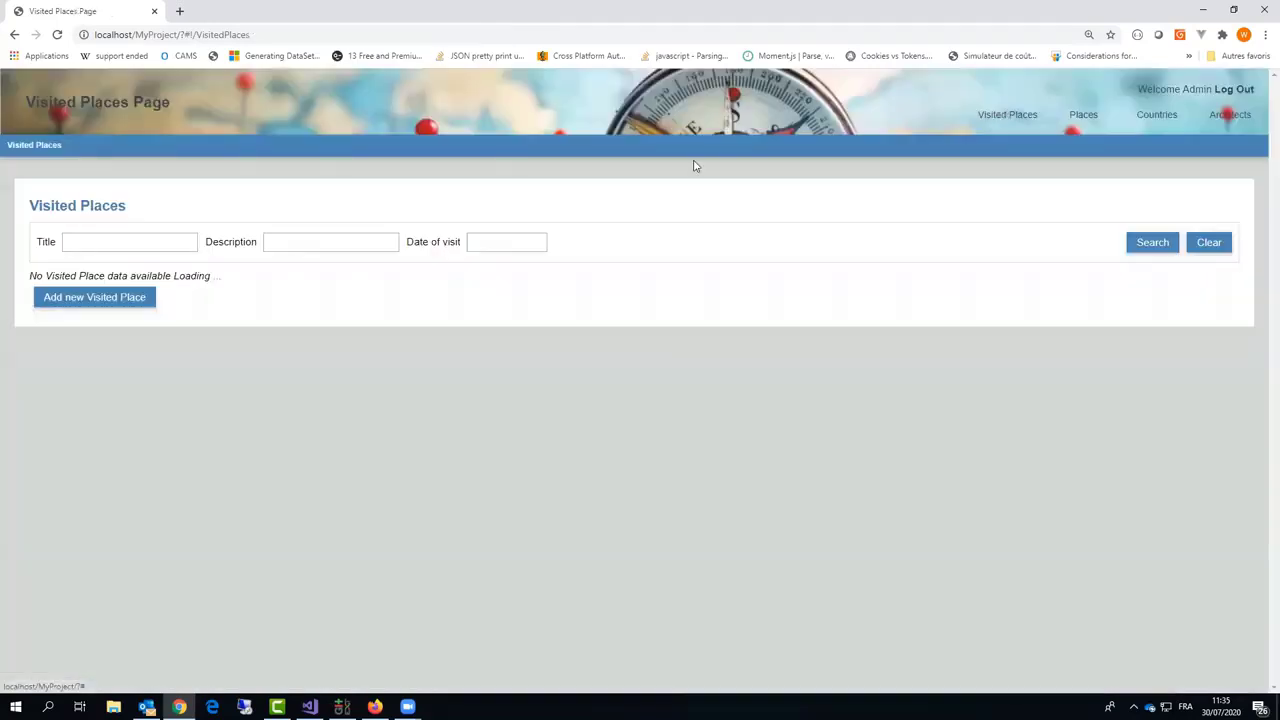
Step: Search Places by name 'eiffel' and open the Eiffel Tower's details page
left_click(1085, 116)
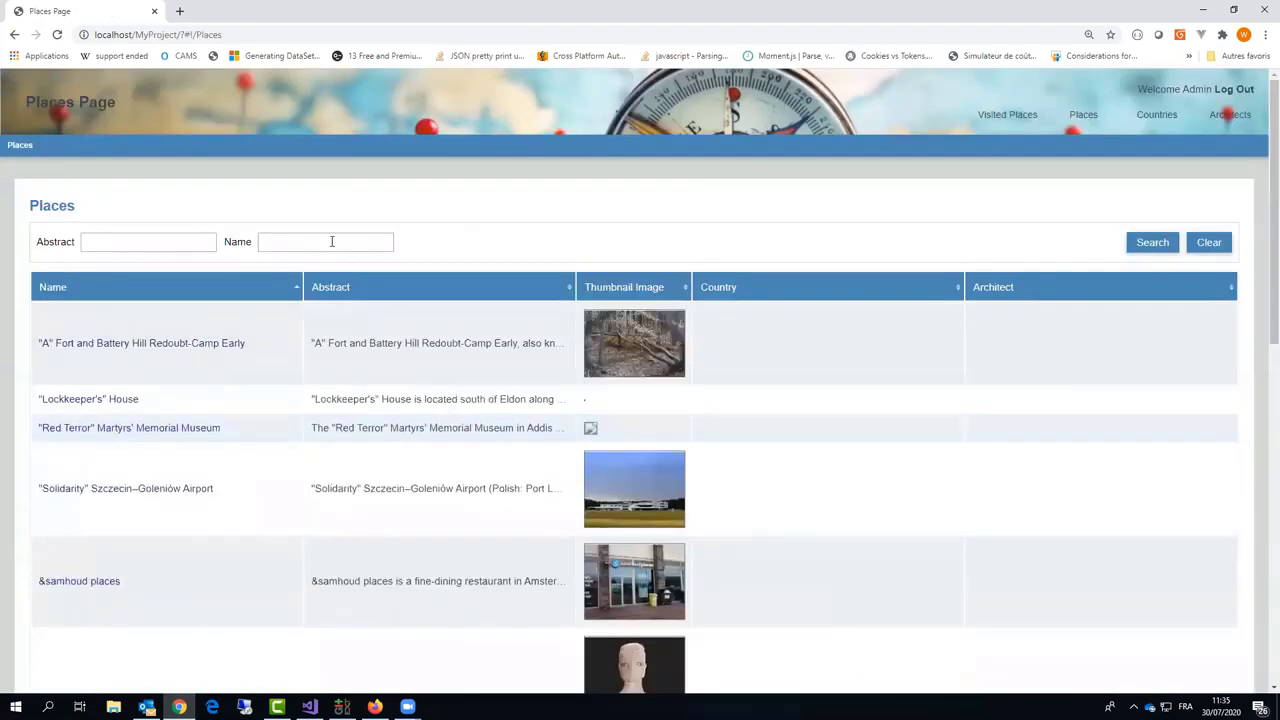
left_click(332, 241)
left_click(1153, 244)
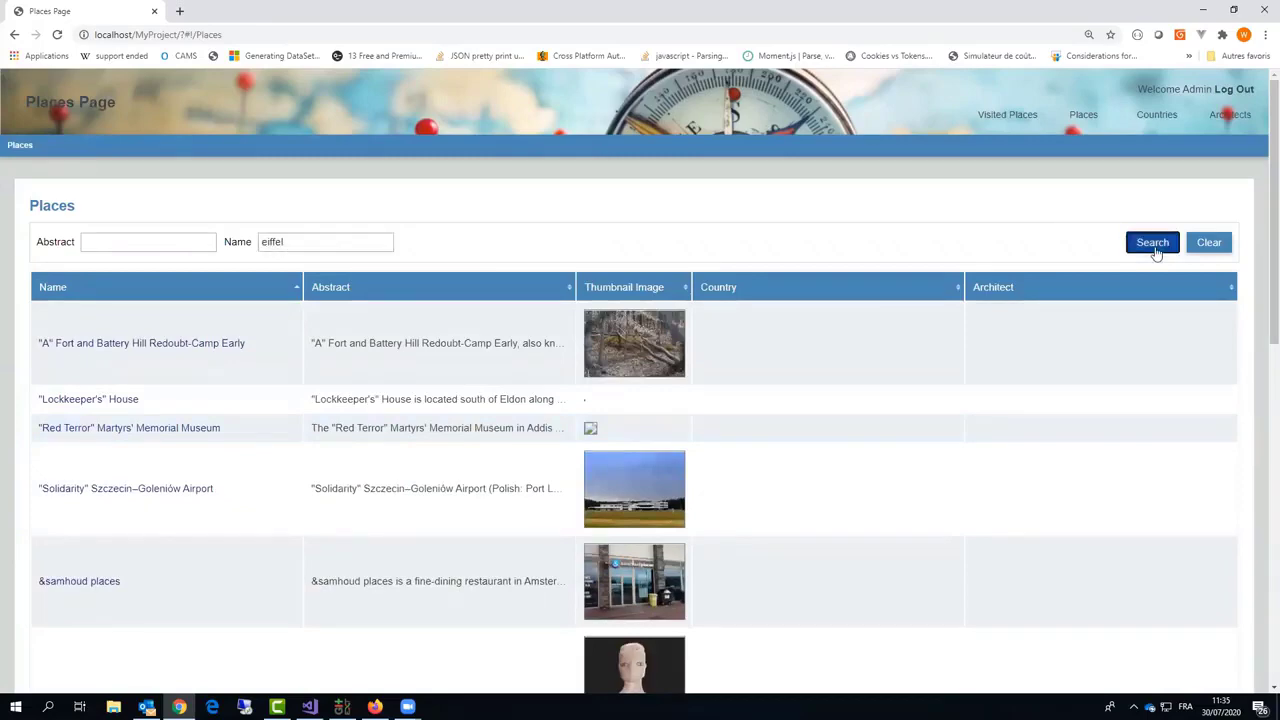
scroll(411, 443, "down", 3)
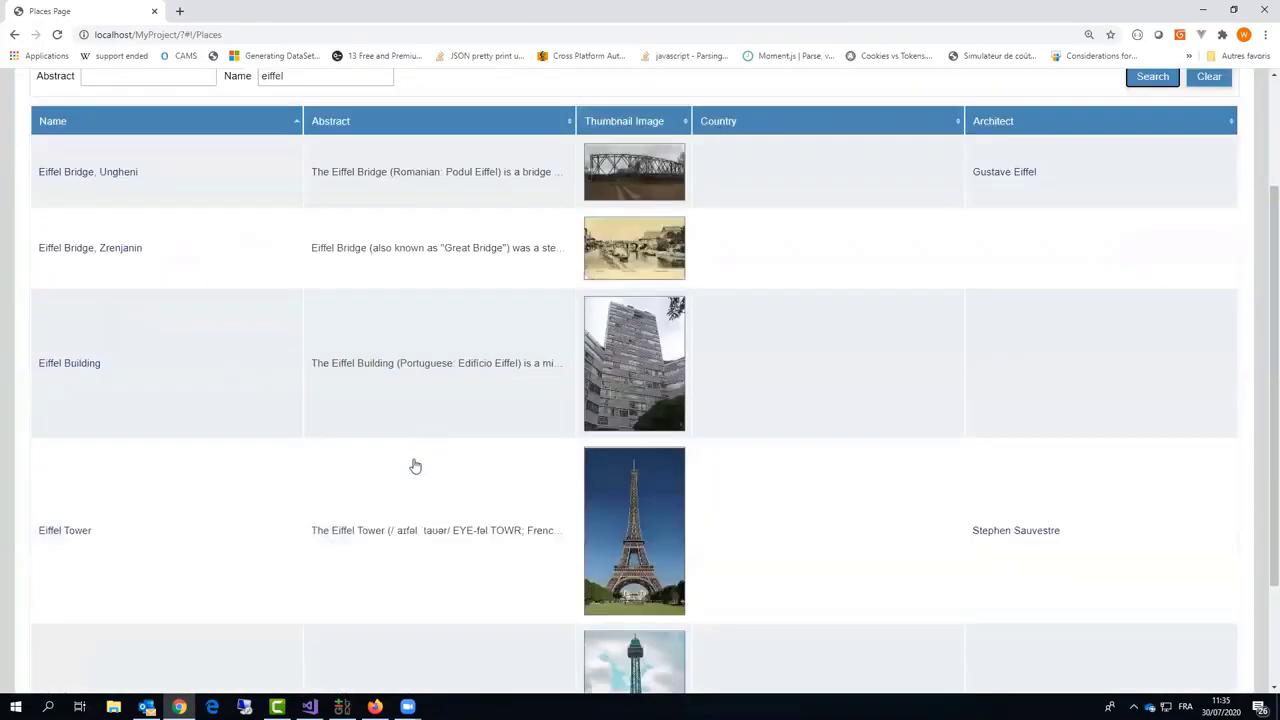
left_click(438, 453)
scroll(438, 453, "down", 2)
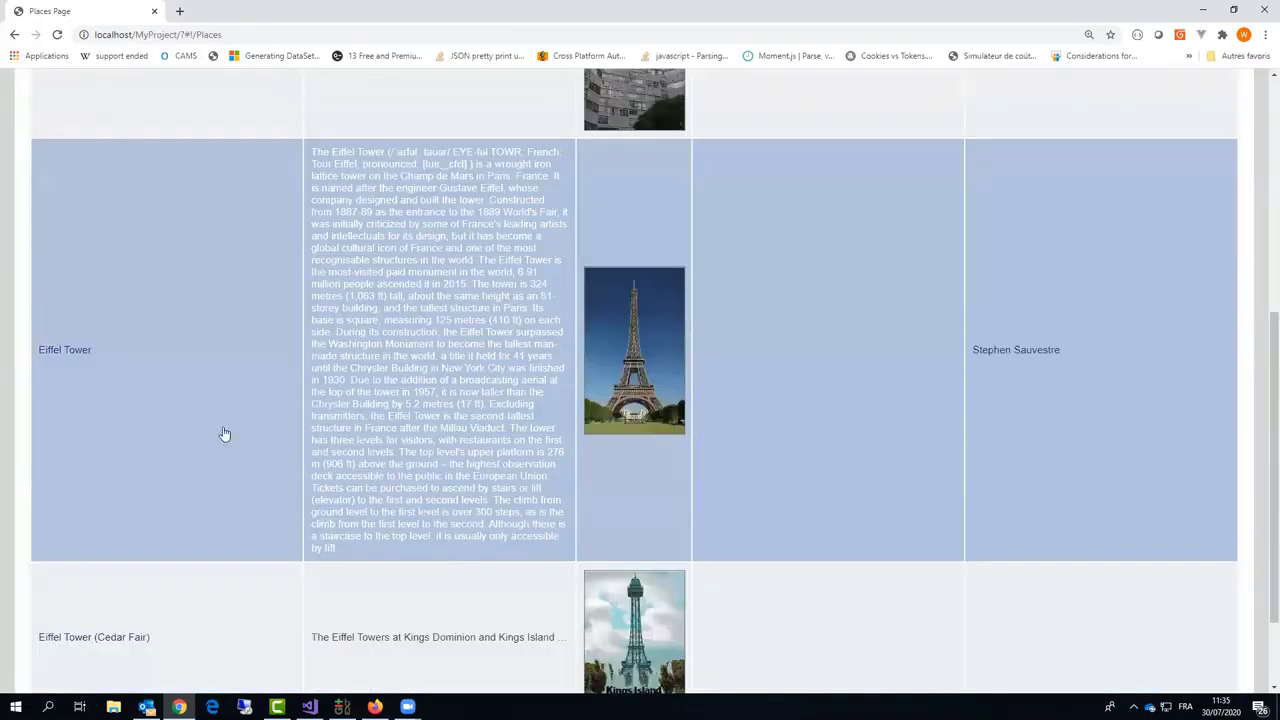
left_click(75, 358)
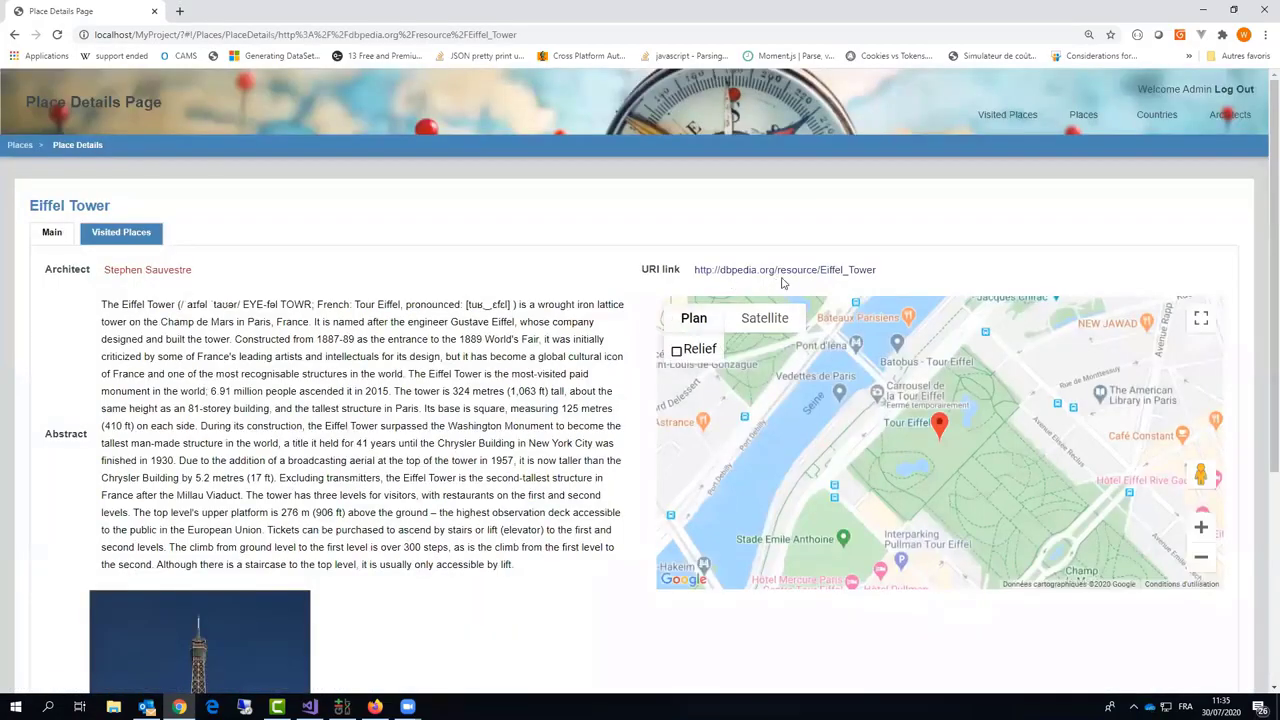
Step: Check the Eiffel Tower's DBpedia resource page, then close it
left_click(786, 279)
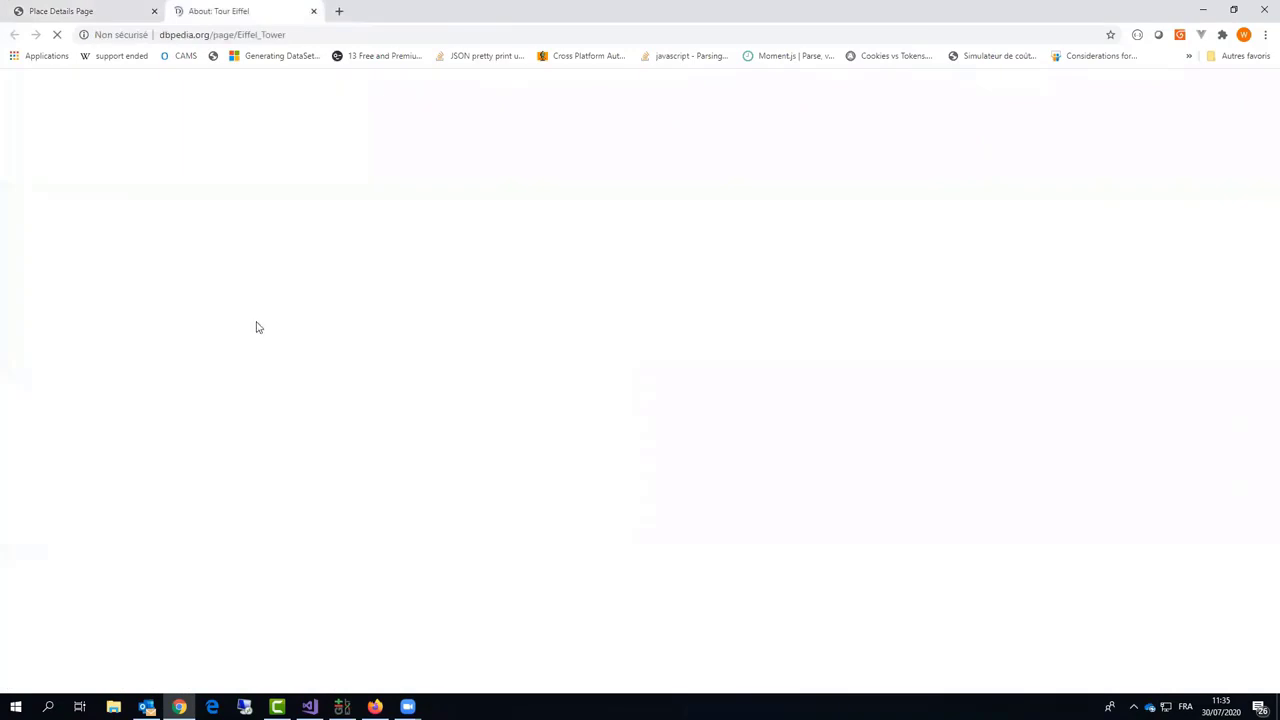
scroll(567, 455, "down", 3)
scroll(545, 391, "down", 5)
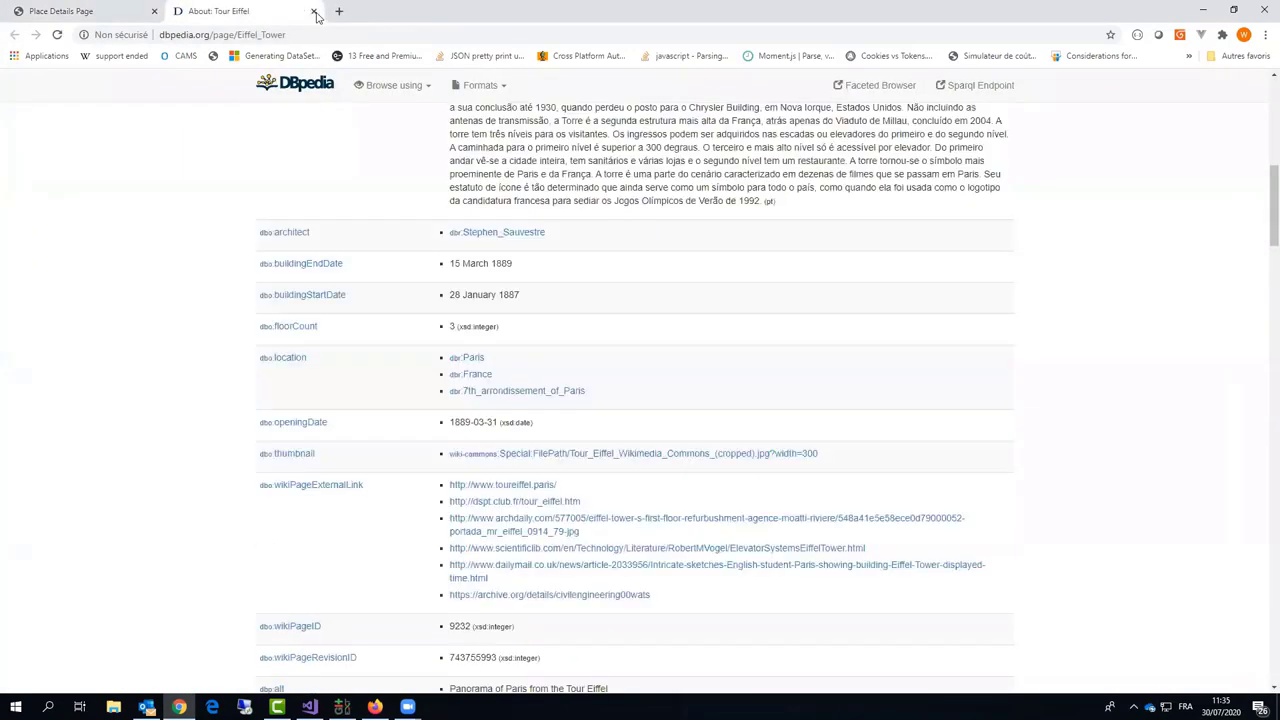
left_click(313, 11)
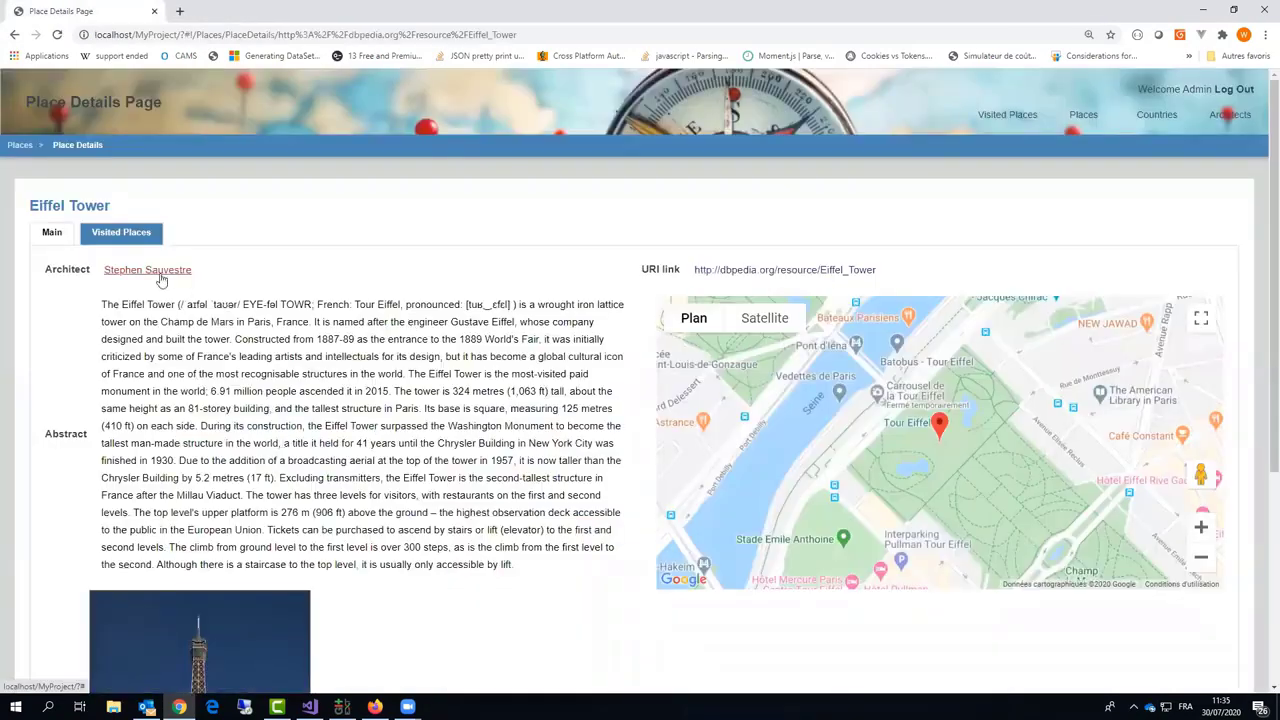
Step: Review architect Stephen Sauvestre's details, then show the Eiffel Tower's visits, currently none
left_click(160, 272)
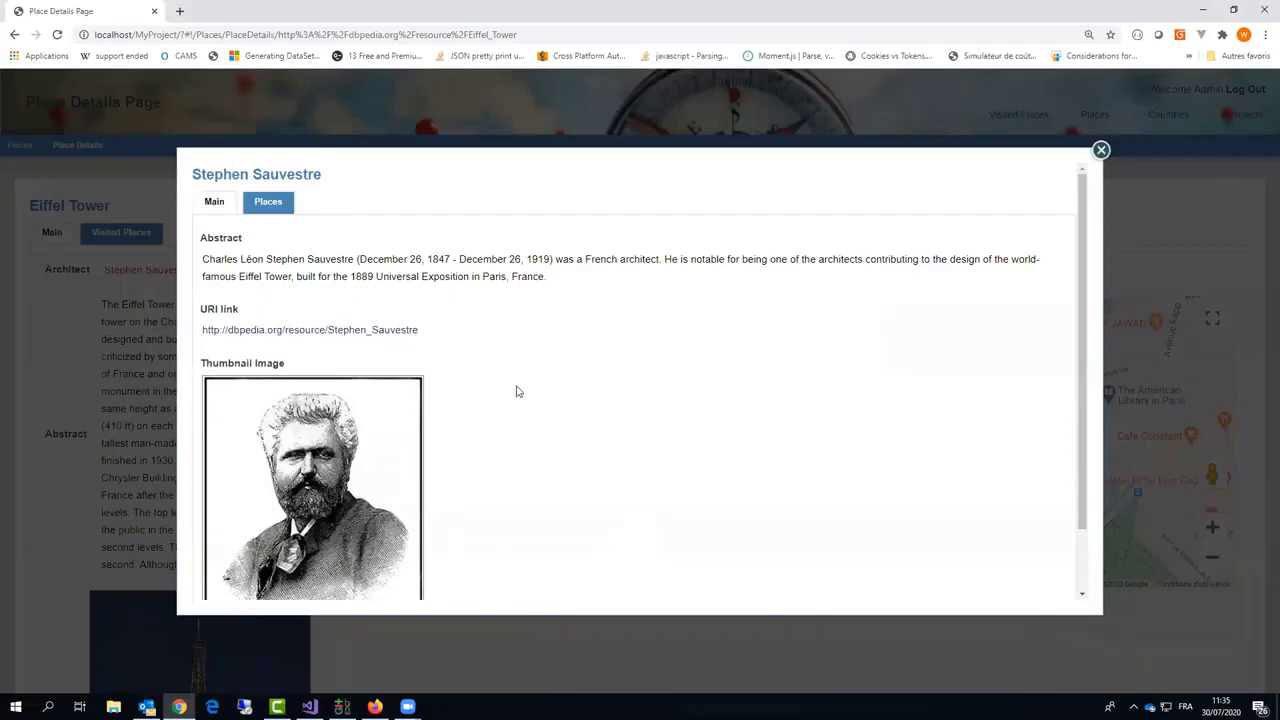
scroll(517, 391, "down", 1)
scroll(517, 386, "up", 1)
left_click(1101, 151)
scroll(265, 350, "down", 3)
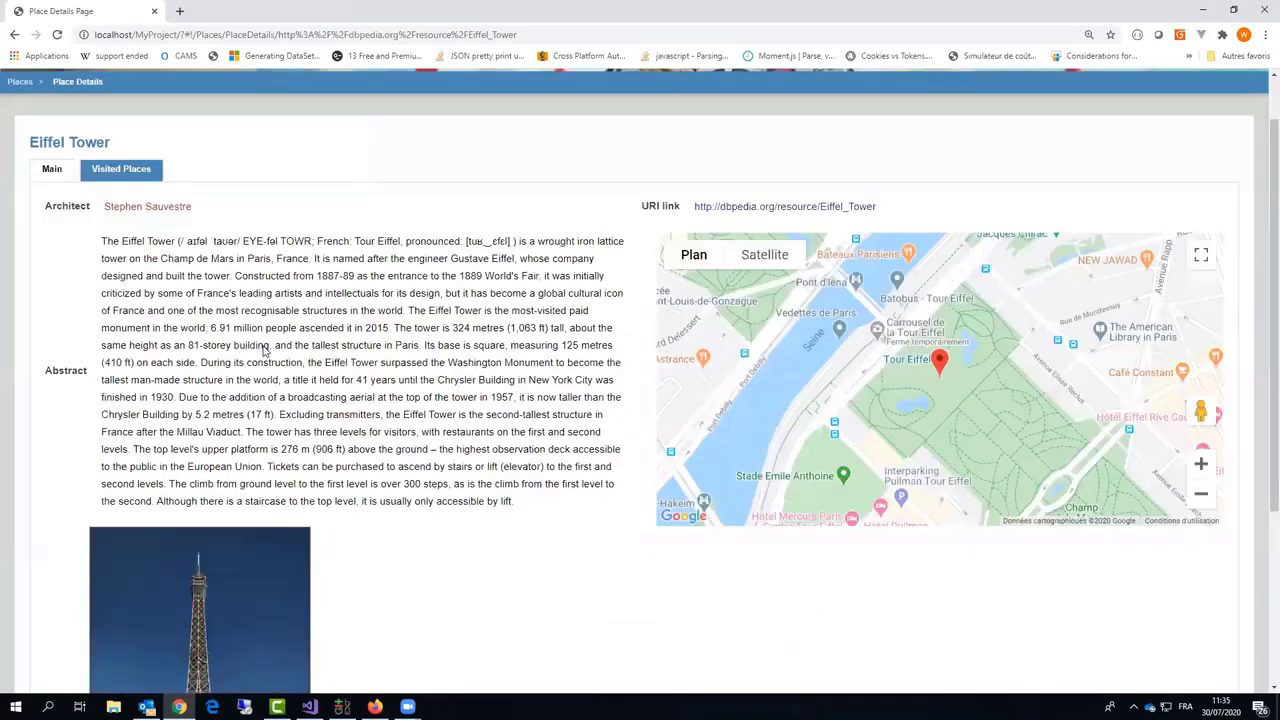
scroll(489, 509, "up", 3)
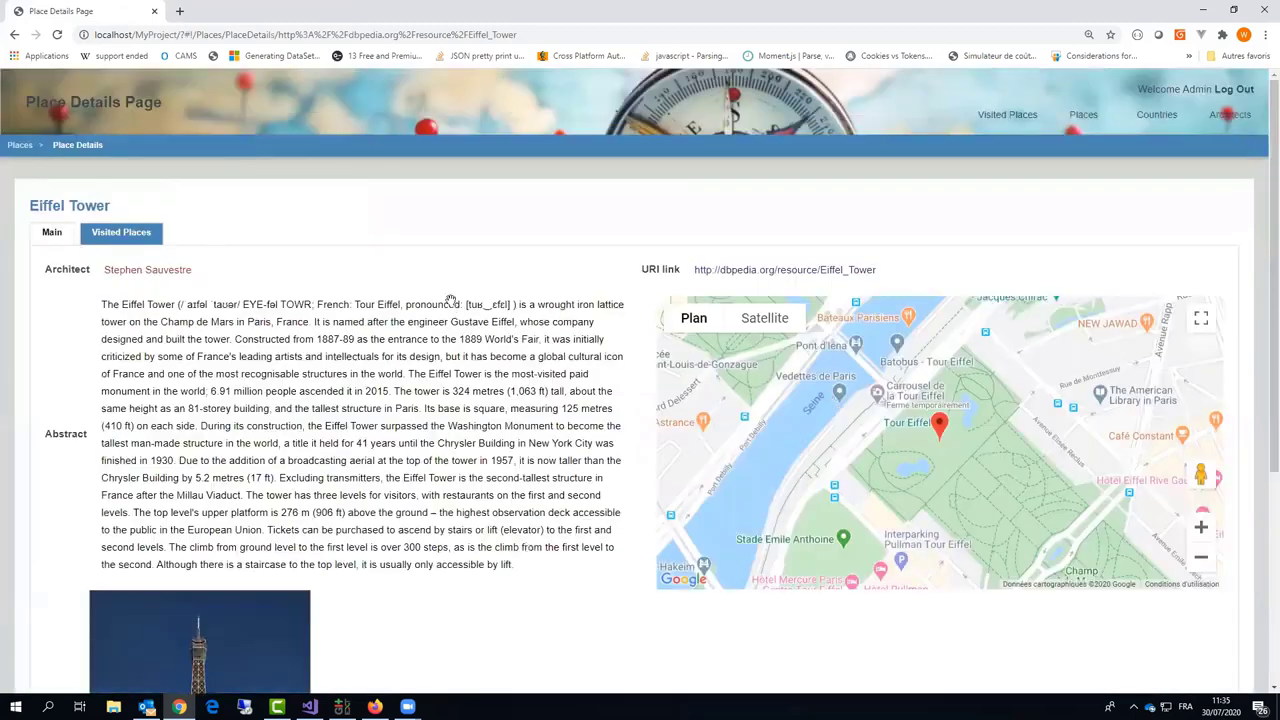
scroll(822, 418, "up", 2)
left_click(130, 243)
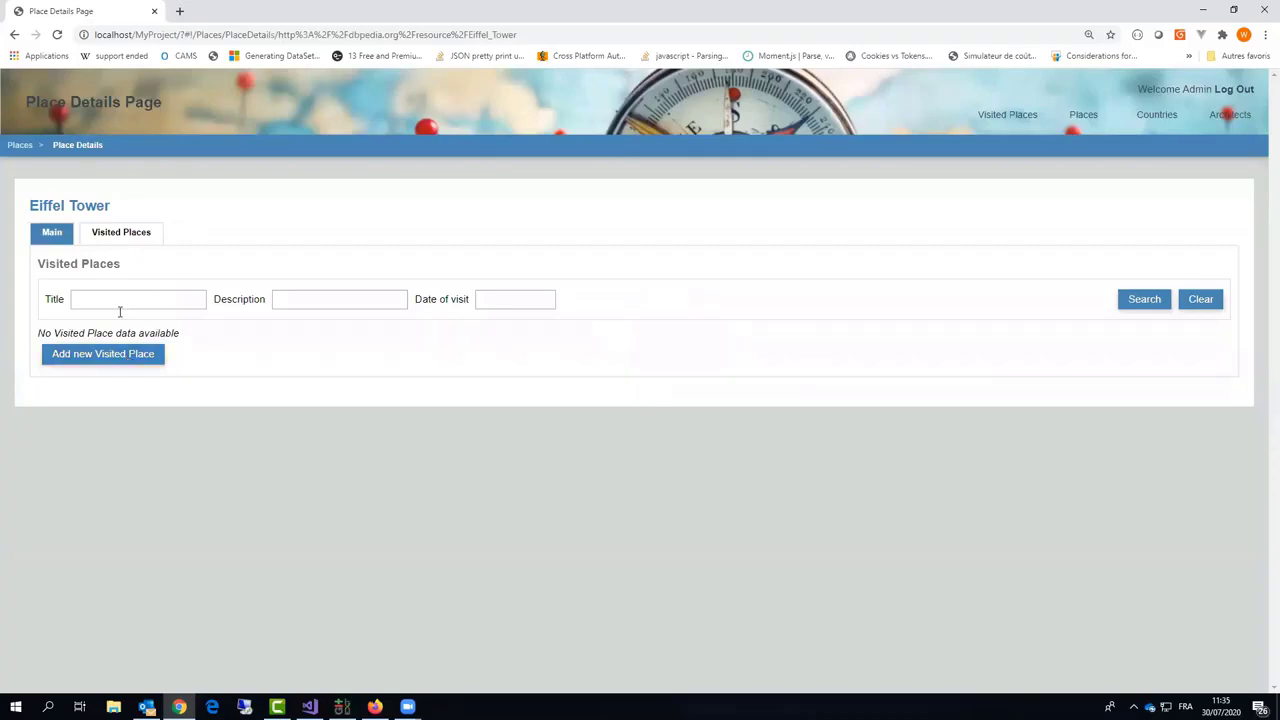
Step: Save an Eiffel Tower visit 'Visit to Paris', 17/07/2016, described 'Great !', then view Main
left_click(96, 362)
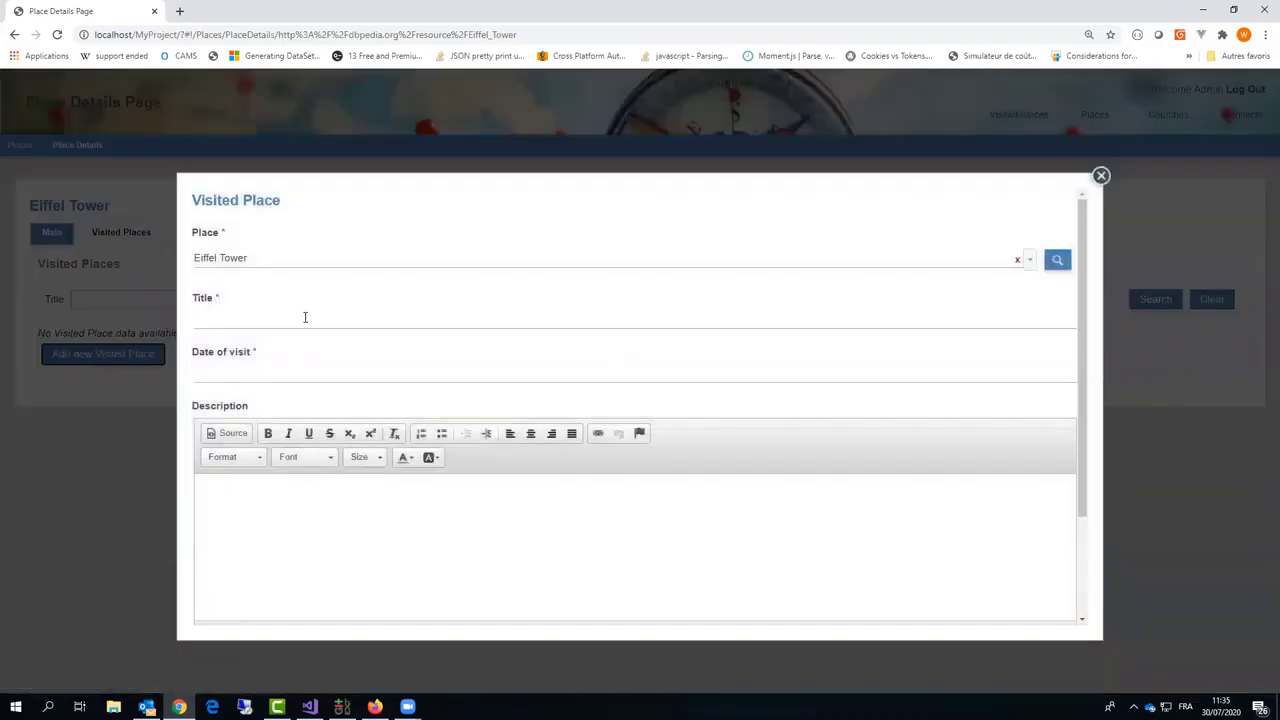
left_click(305, 317)
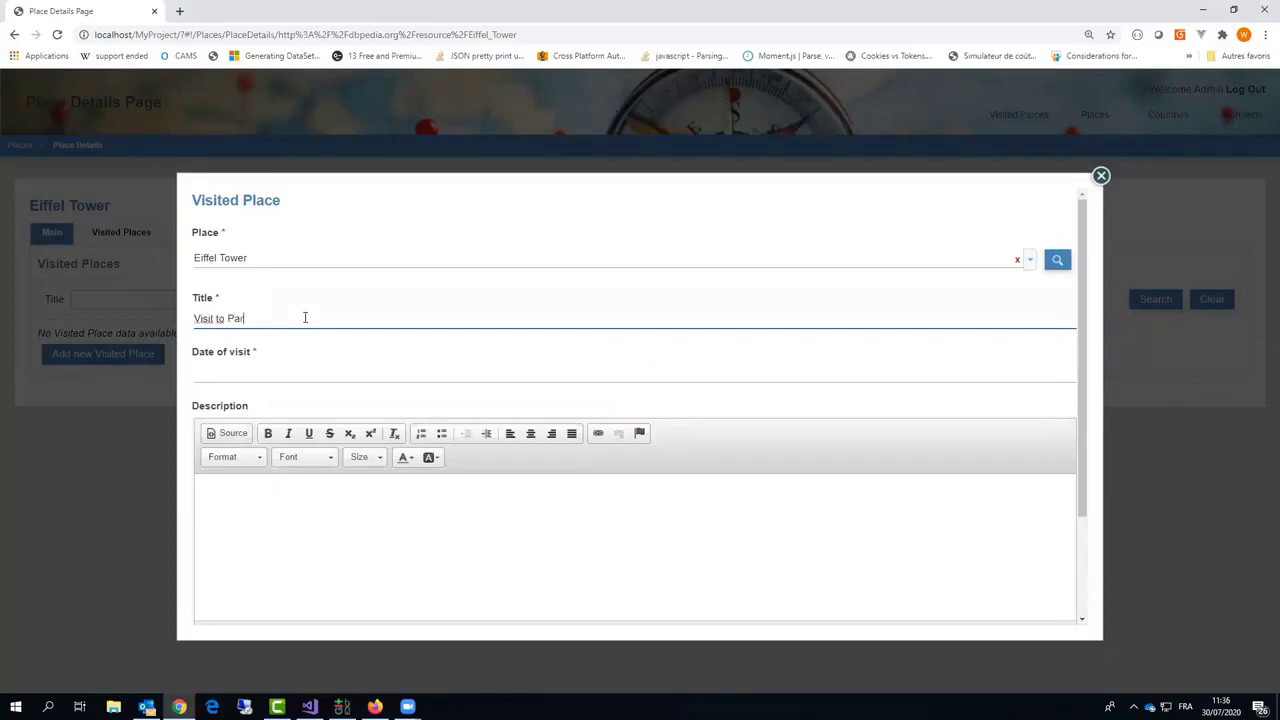
left_click(260, 375)
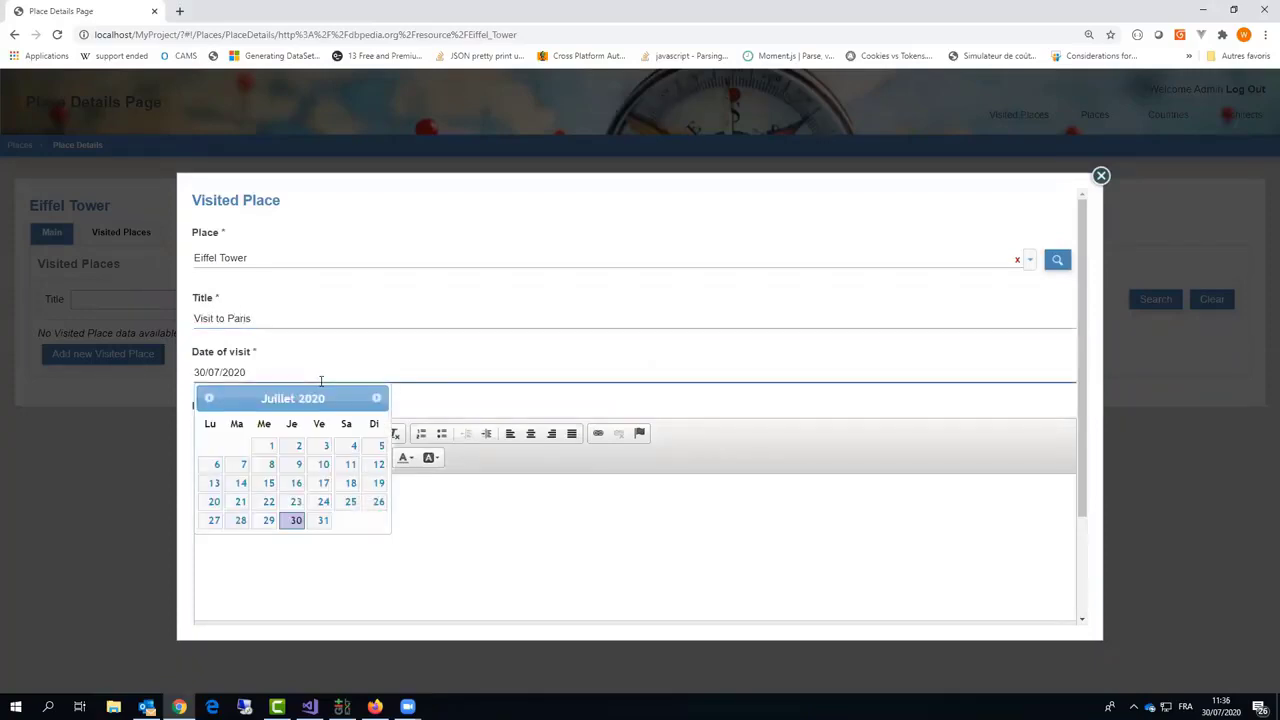
type("16")
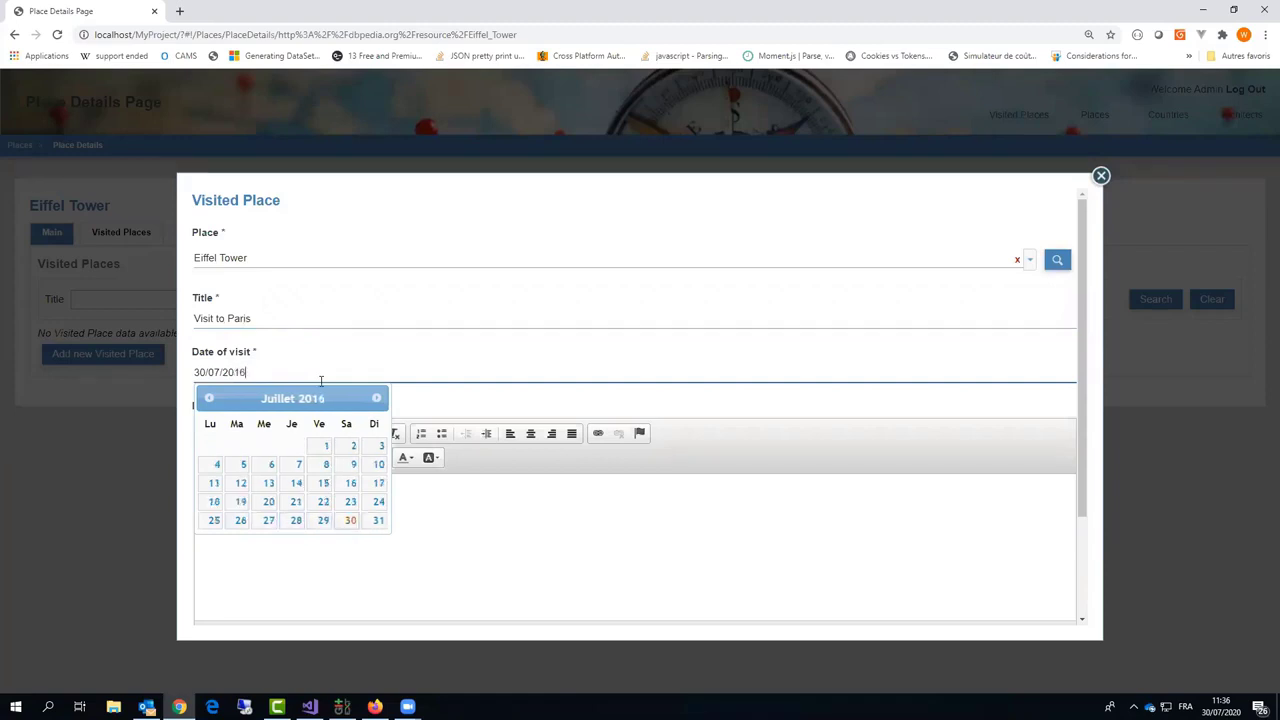
left_click(377, 482)
left_click(247, 505)
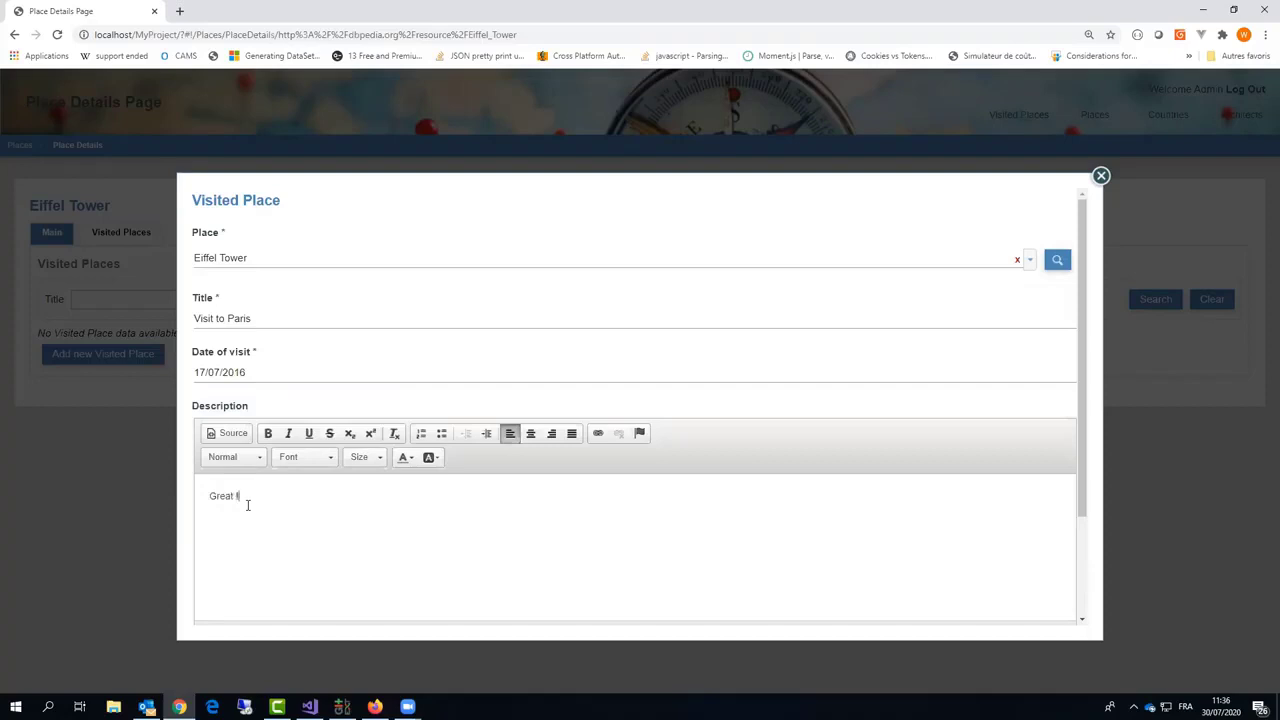
scroll(198, 562, "down", 3)
left_click(214, 611)
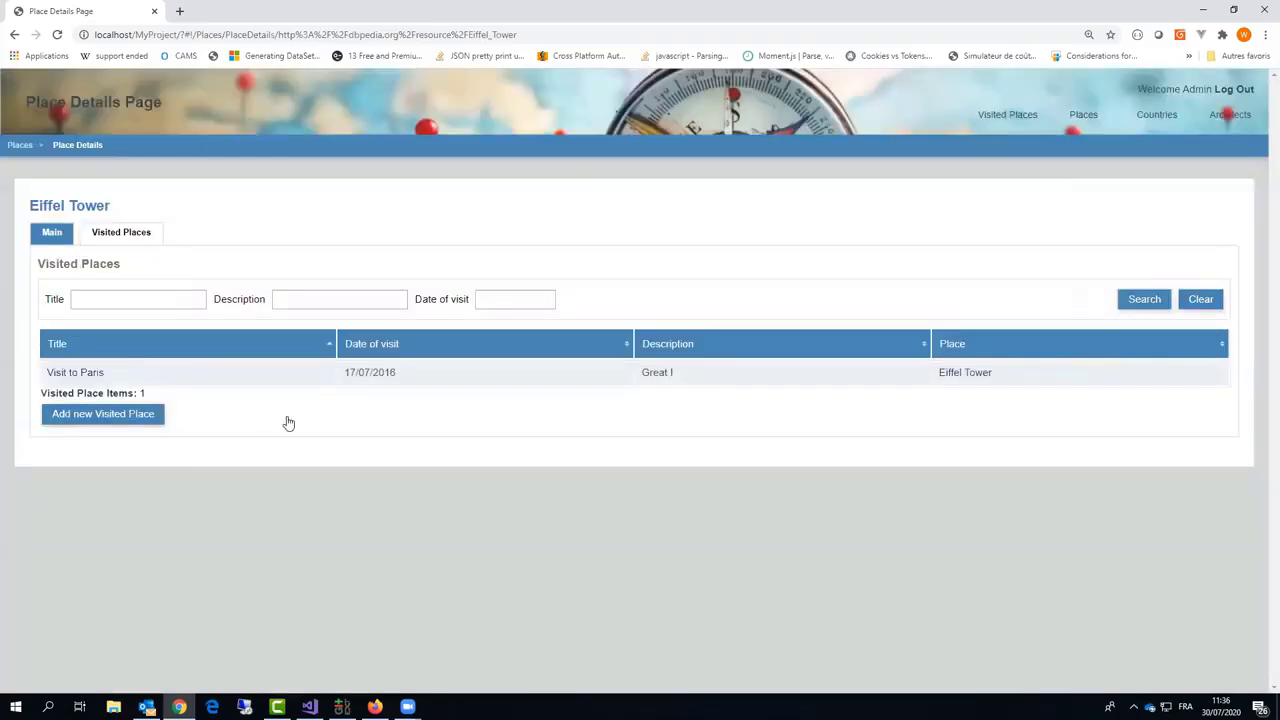
left_click(52, 232)
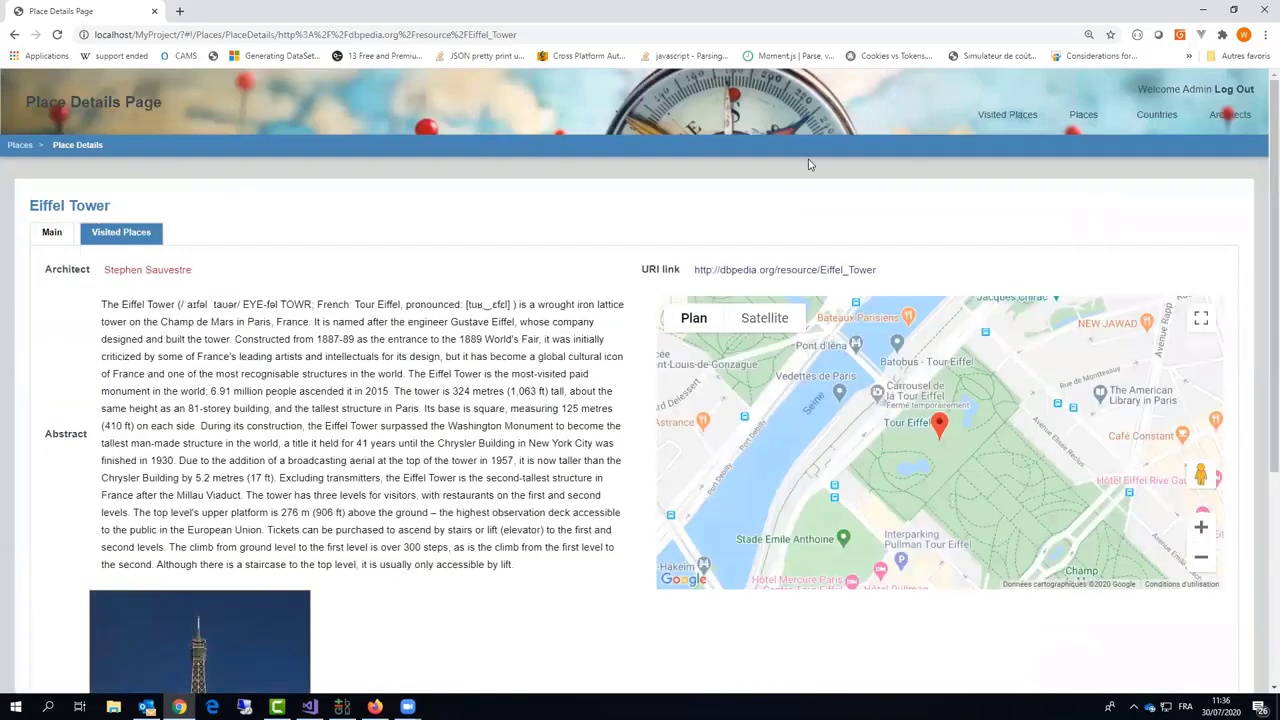
Step: Check Visit to Paris among the three visits, then browse Places and open Architects
left_click(1003, 117)
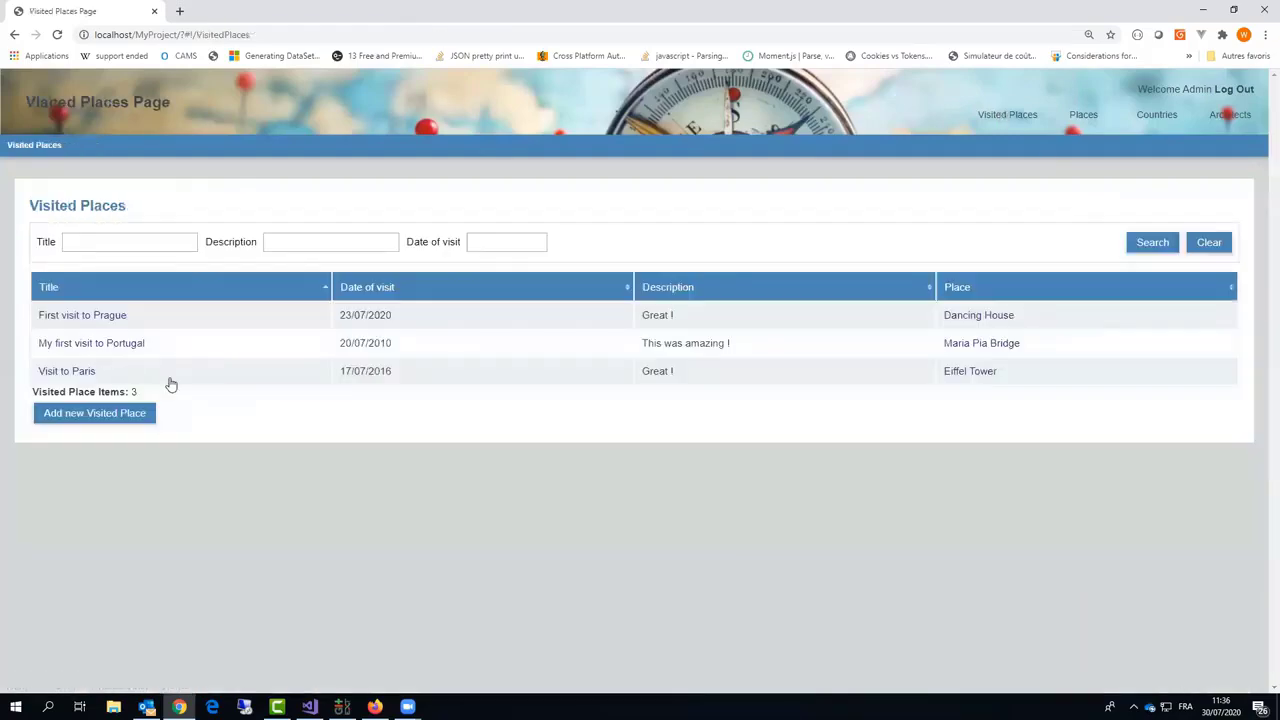
left_click(451, 373)
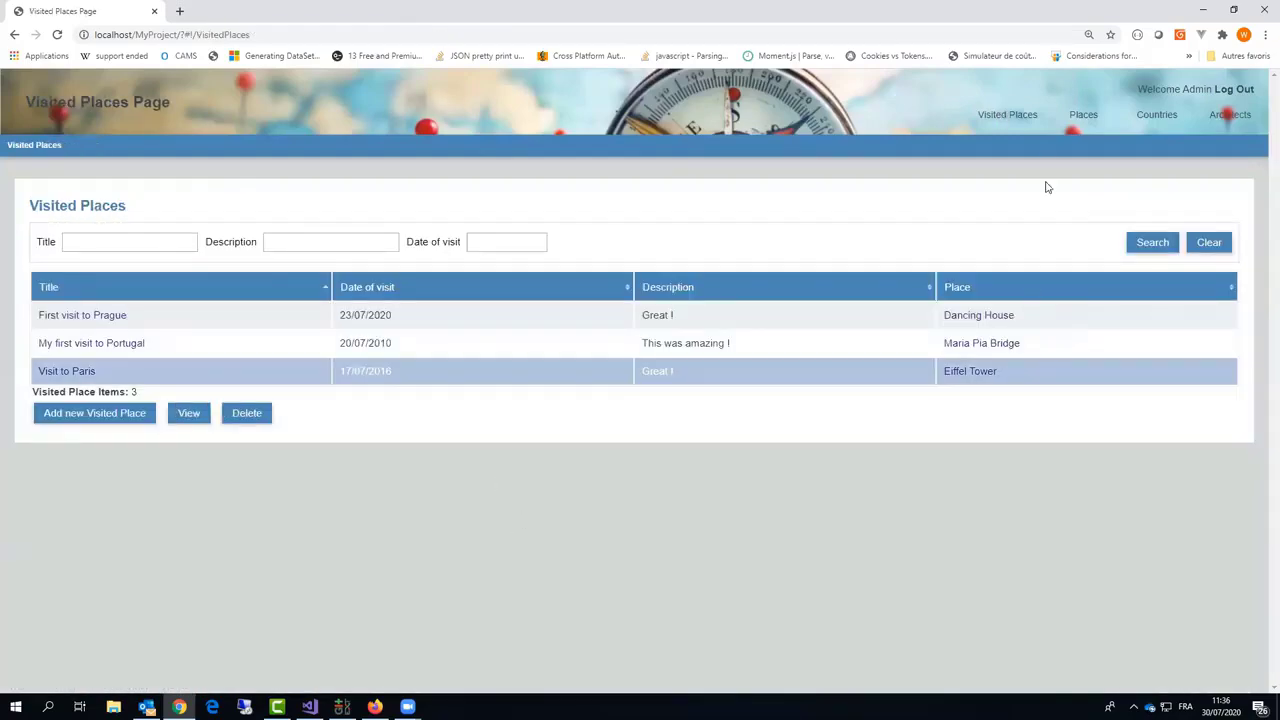
left_click(1080, 118)
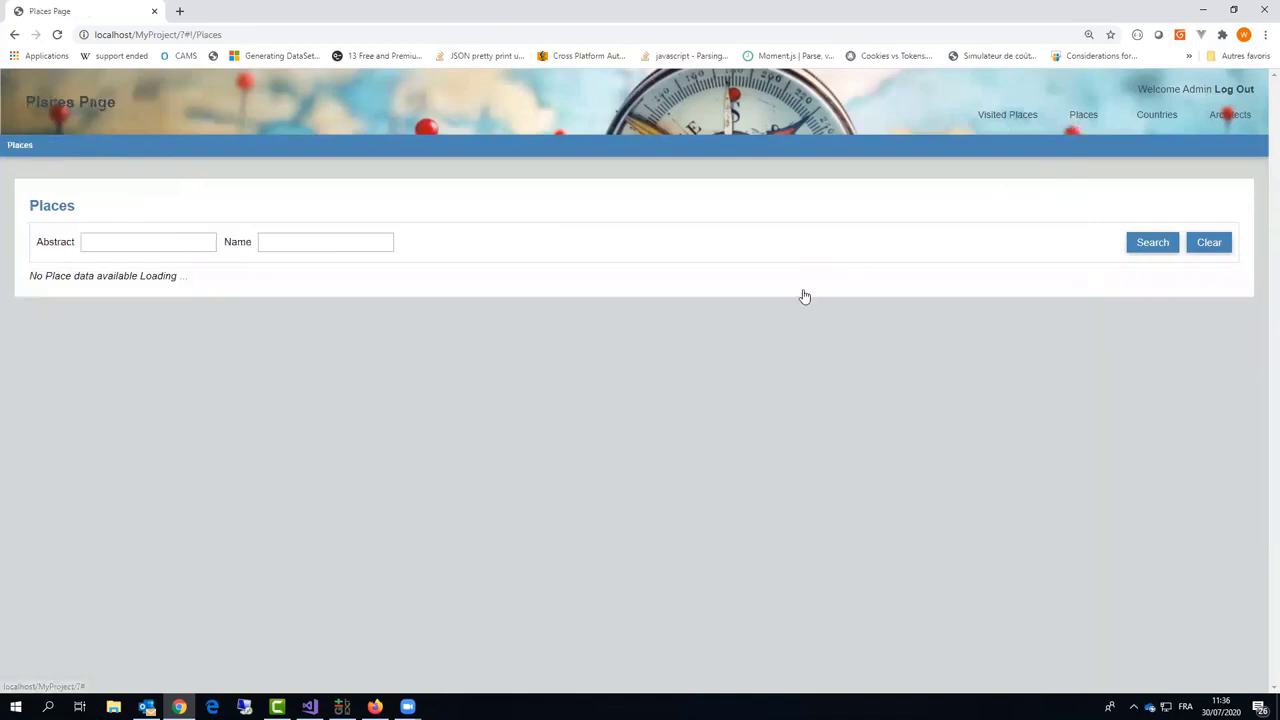
scroll(855, 374, "down", 5)
scroll(851, 371, "up", 5)
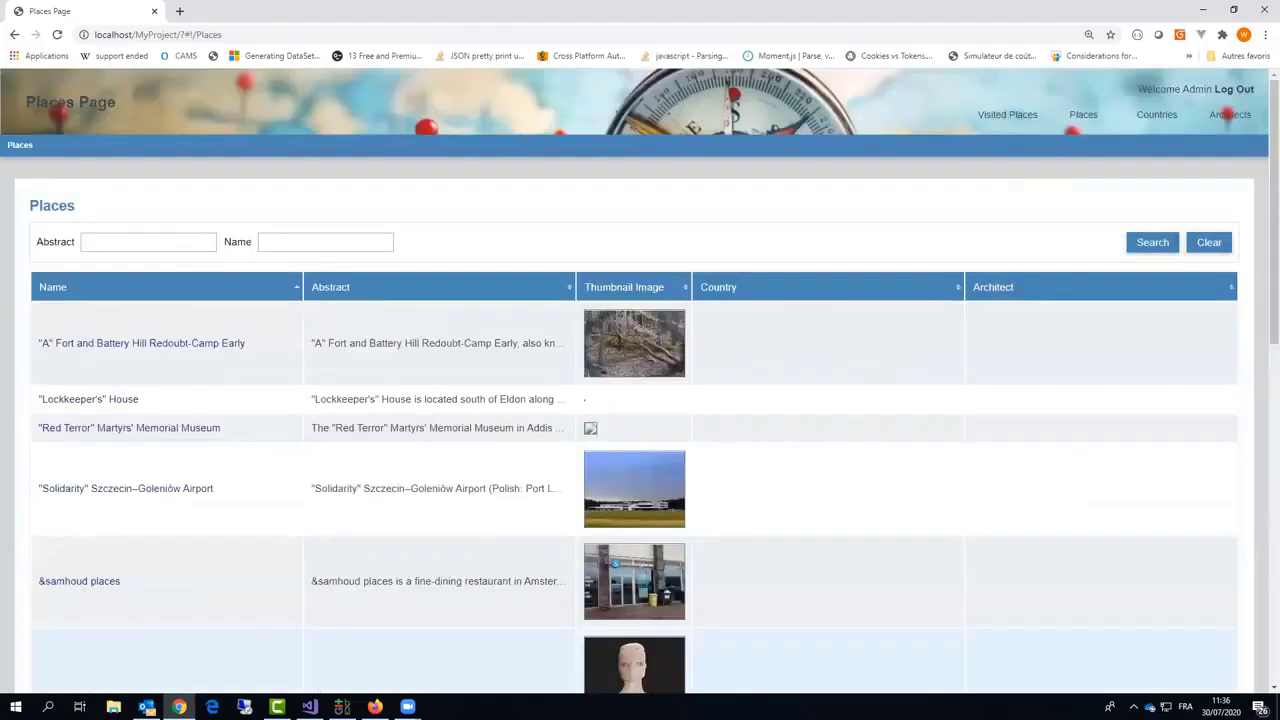
left_click(1233, 119)
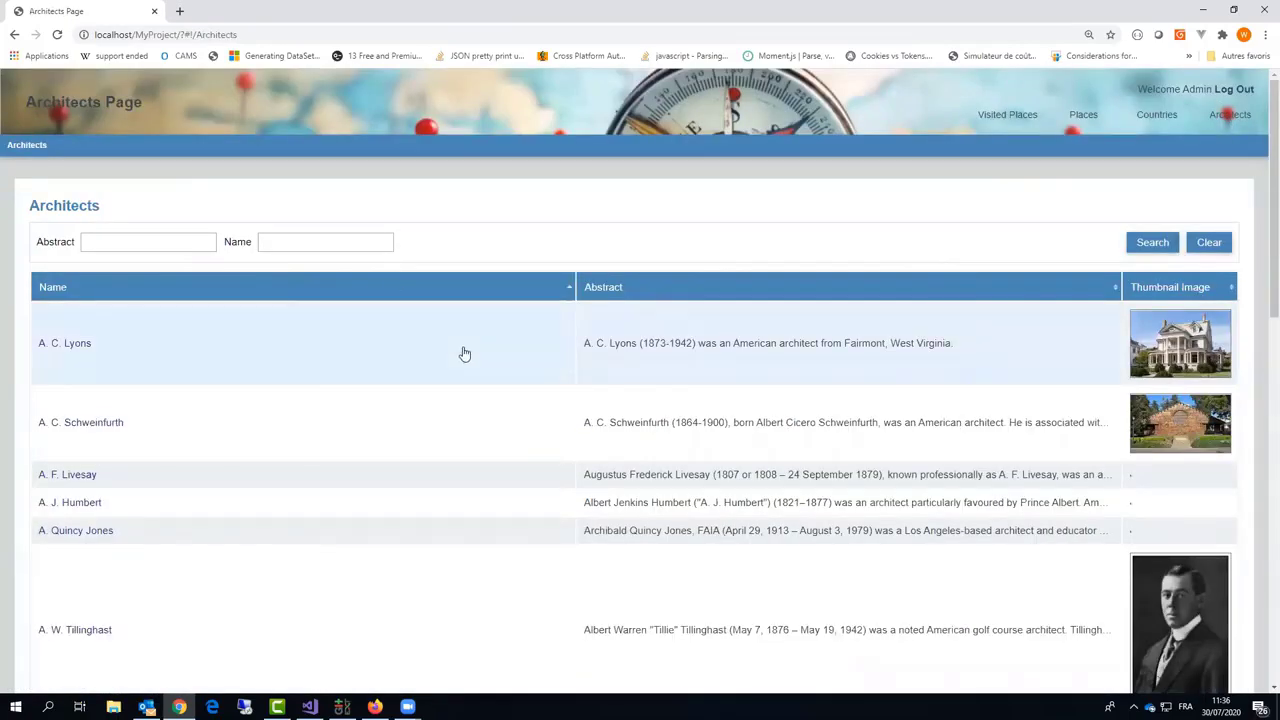
Step: Filter architects to Frank Gehry, open his details and glance at his DBpedia page
left_click(314, 247)
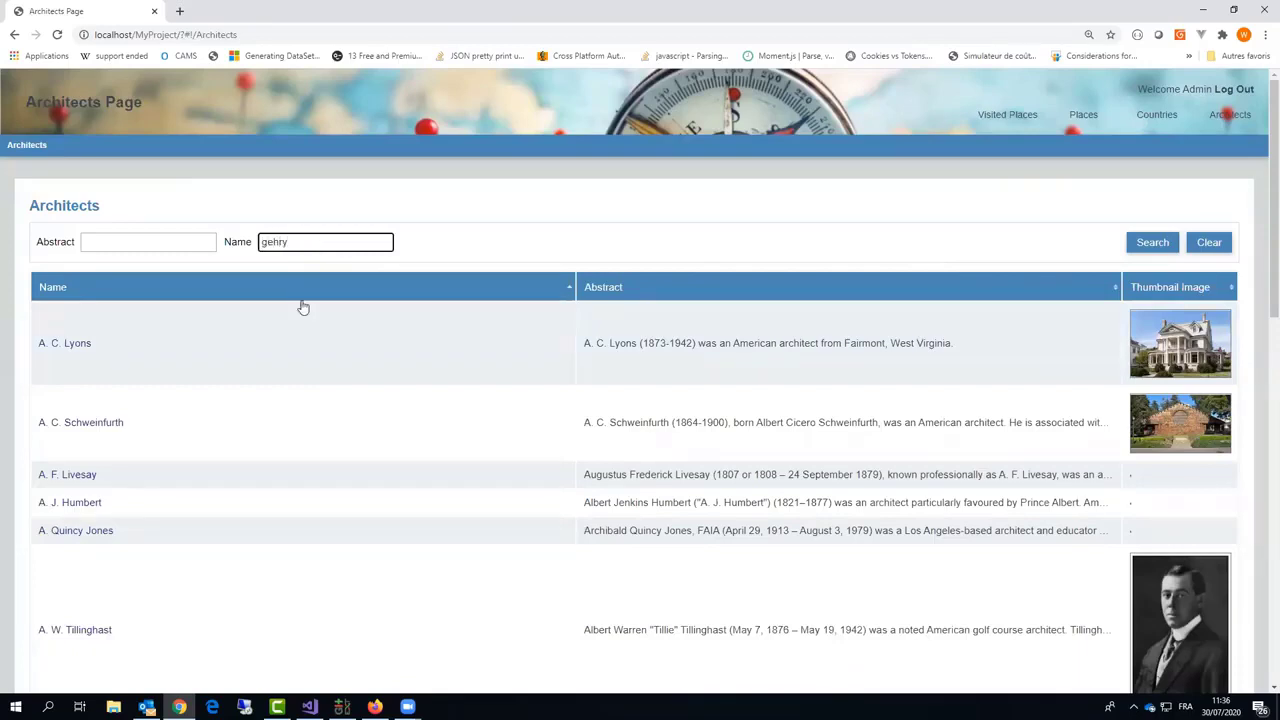
left_click(1148, 242)
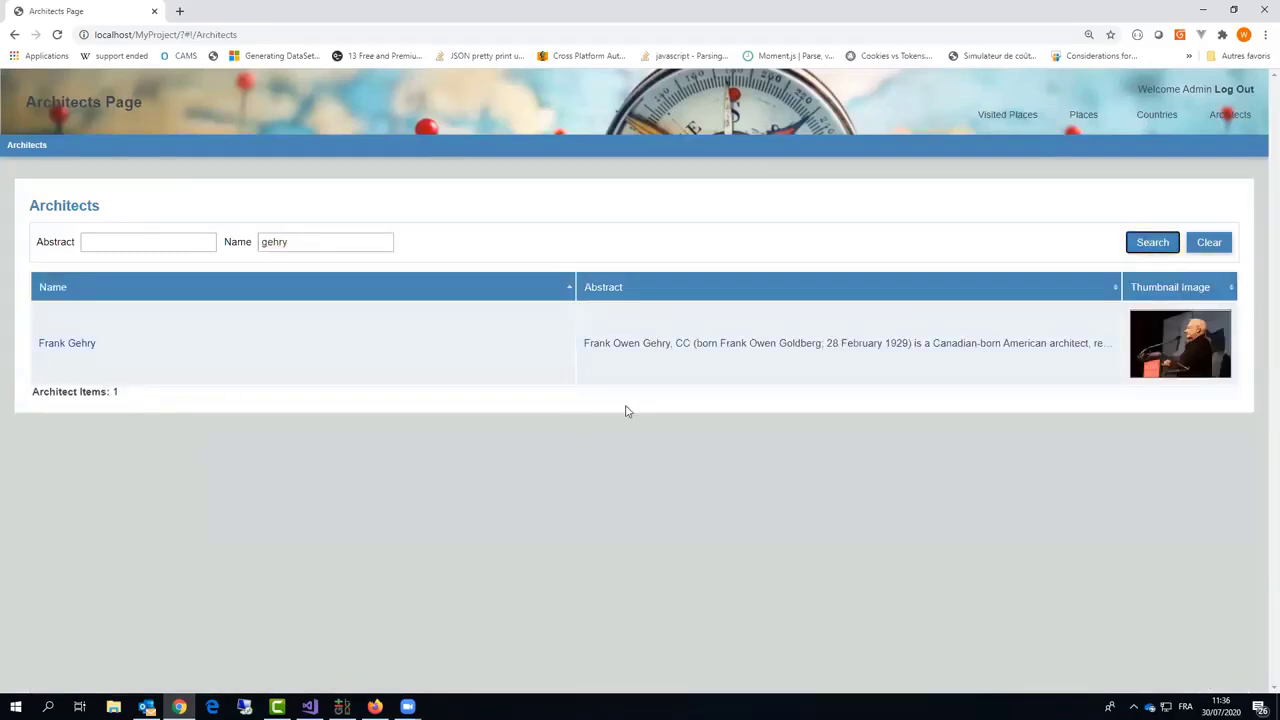
left_click(79, 350)
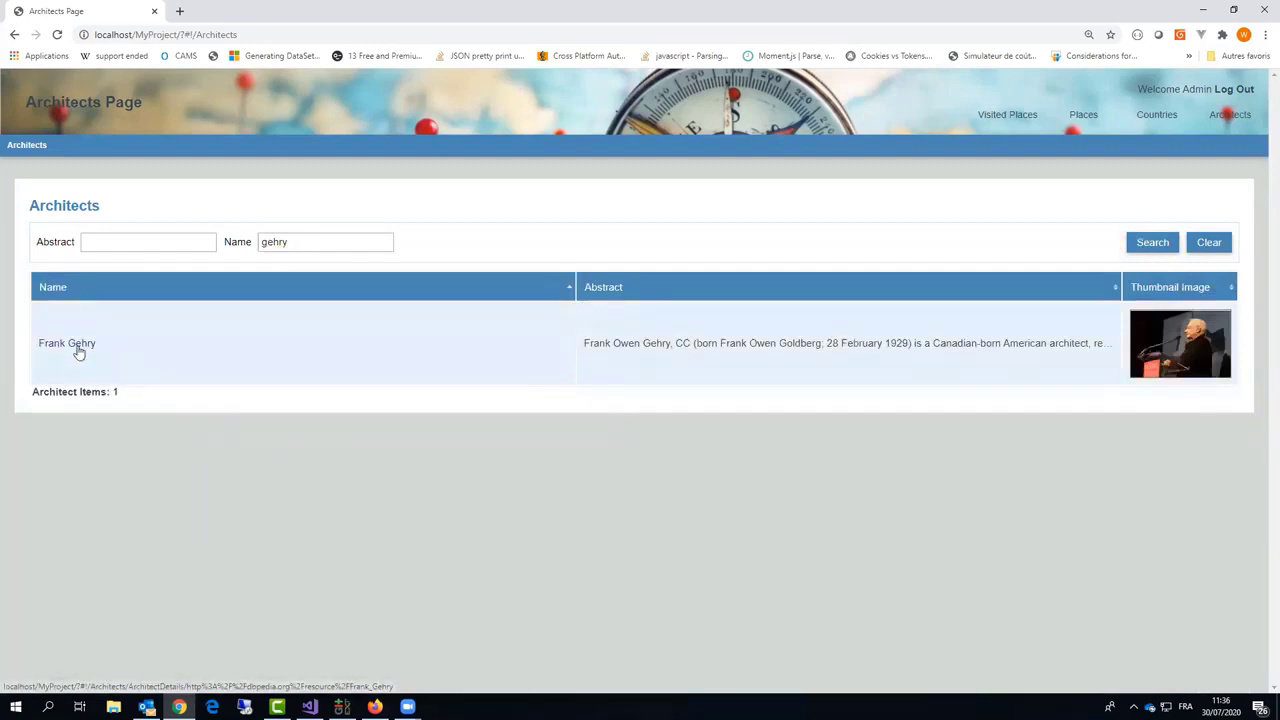
left_click(79, 350)
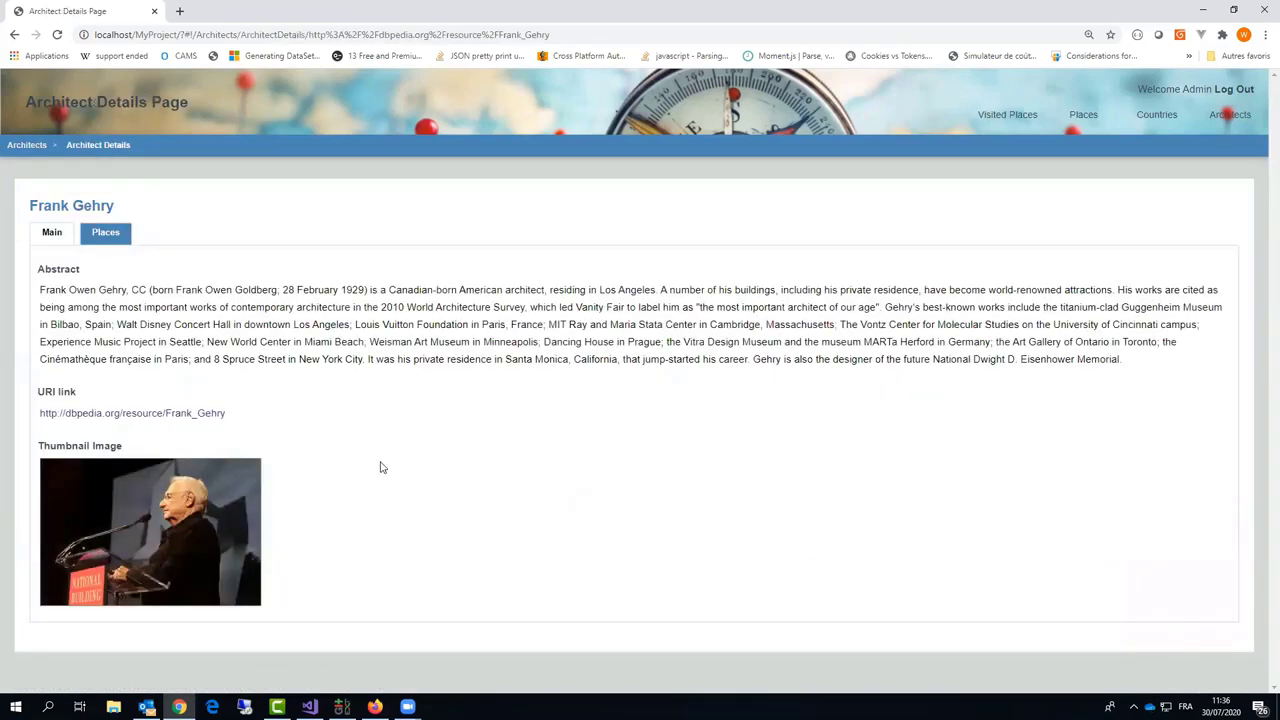
left_click(86, 415)
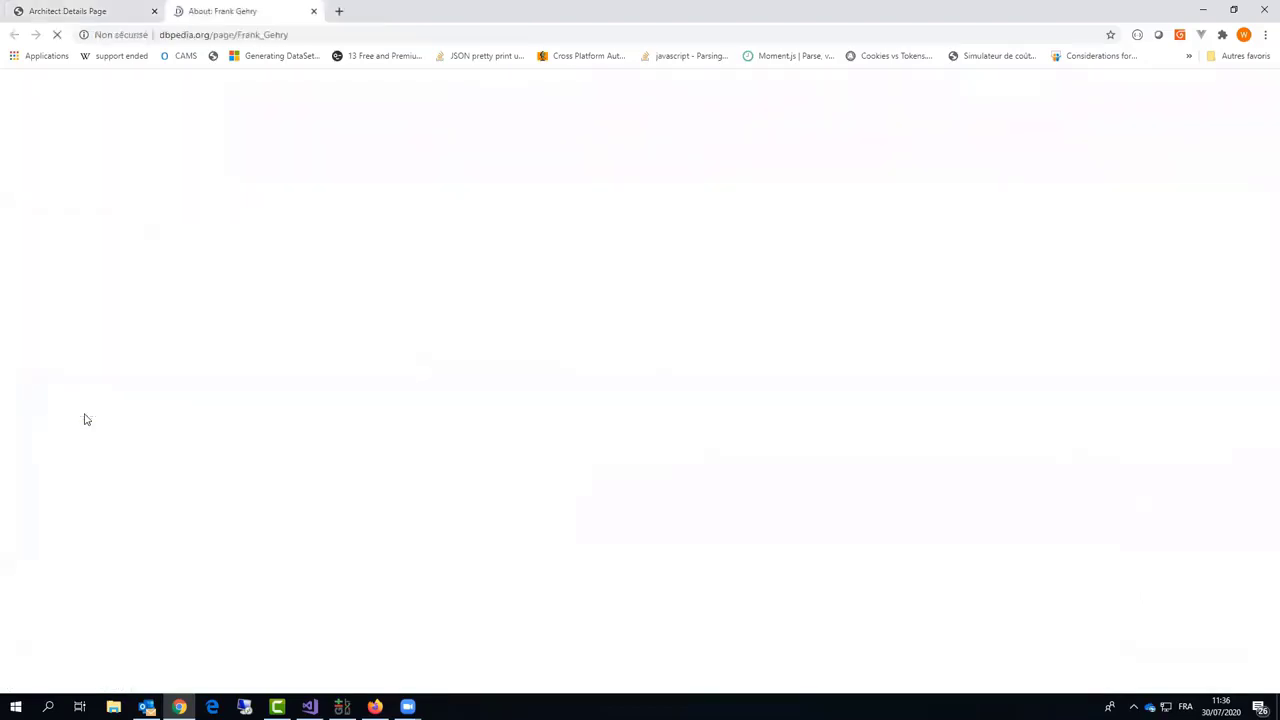
left_click(314, 11)
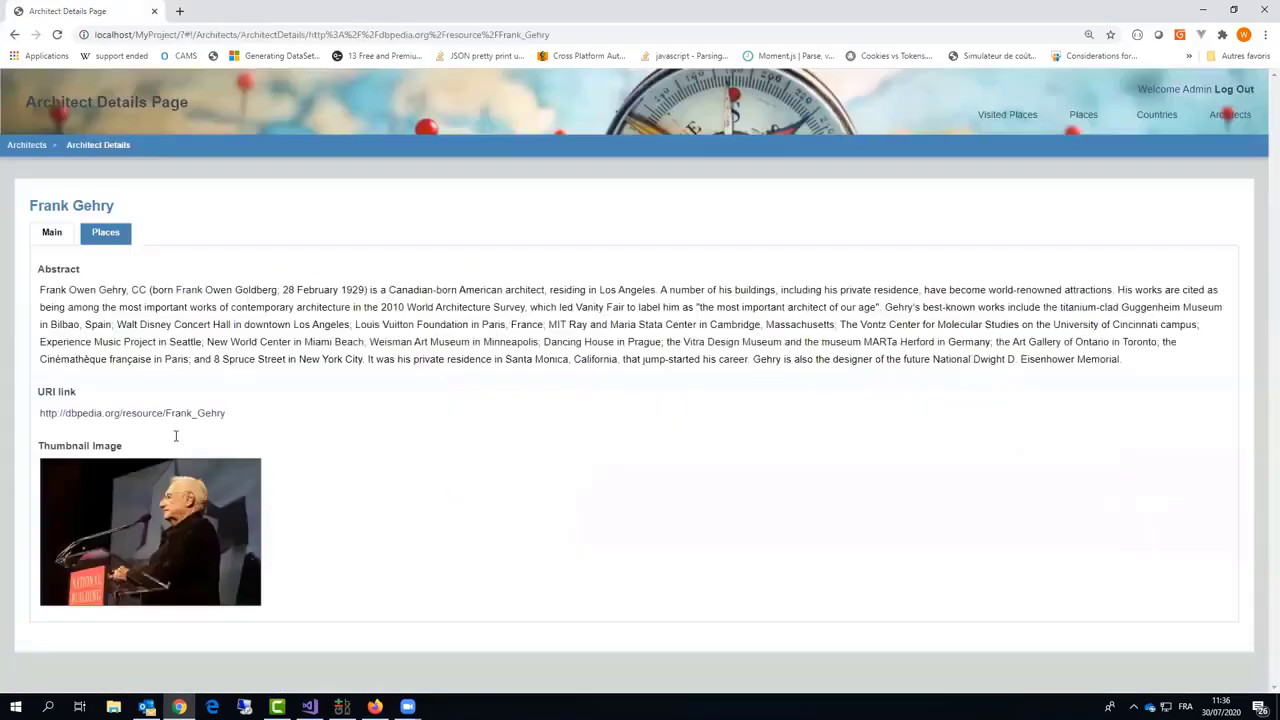
Step: Browse both pages of Frank Gehry's places, then return to his Main details
left_click(114, 240)
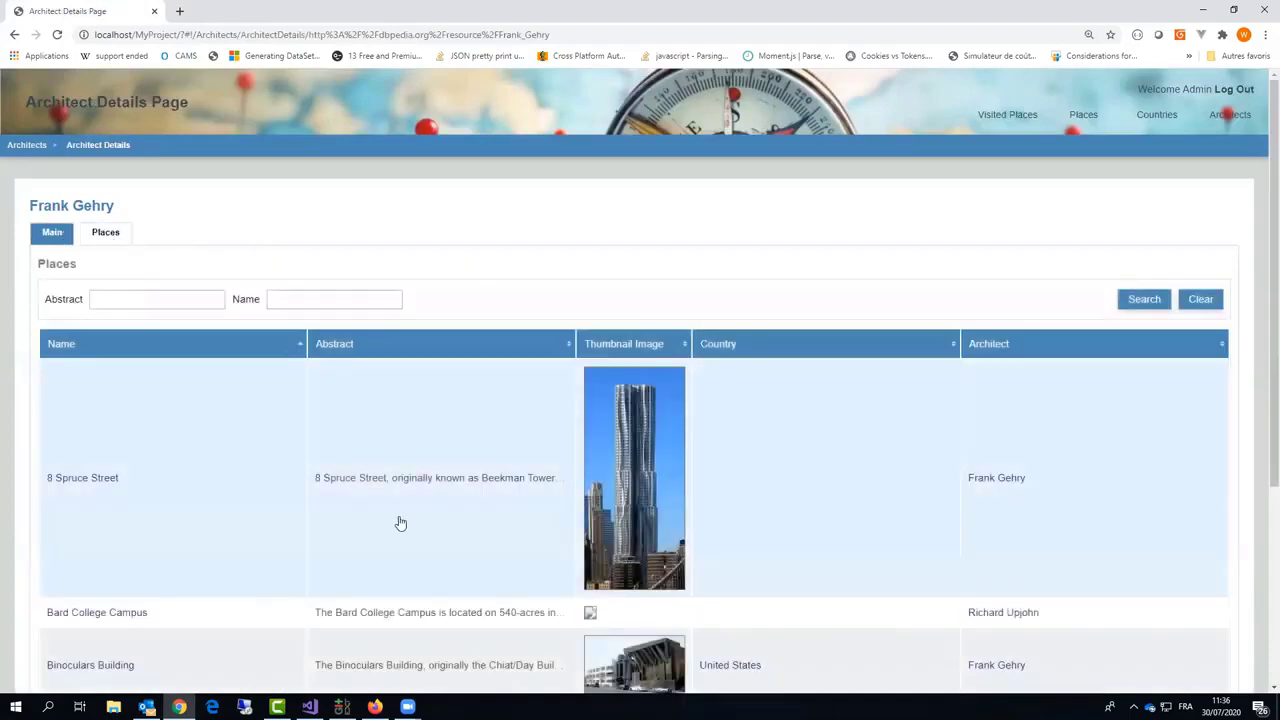
scroll(409, 520, "down", 3)
scroll(463, 486, "up", 3)
scroll(600, 590, "down", 3)
left_click(636, 606)
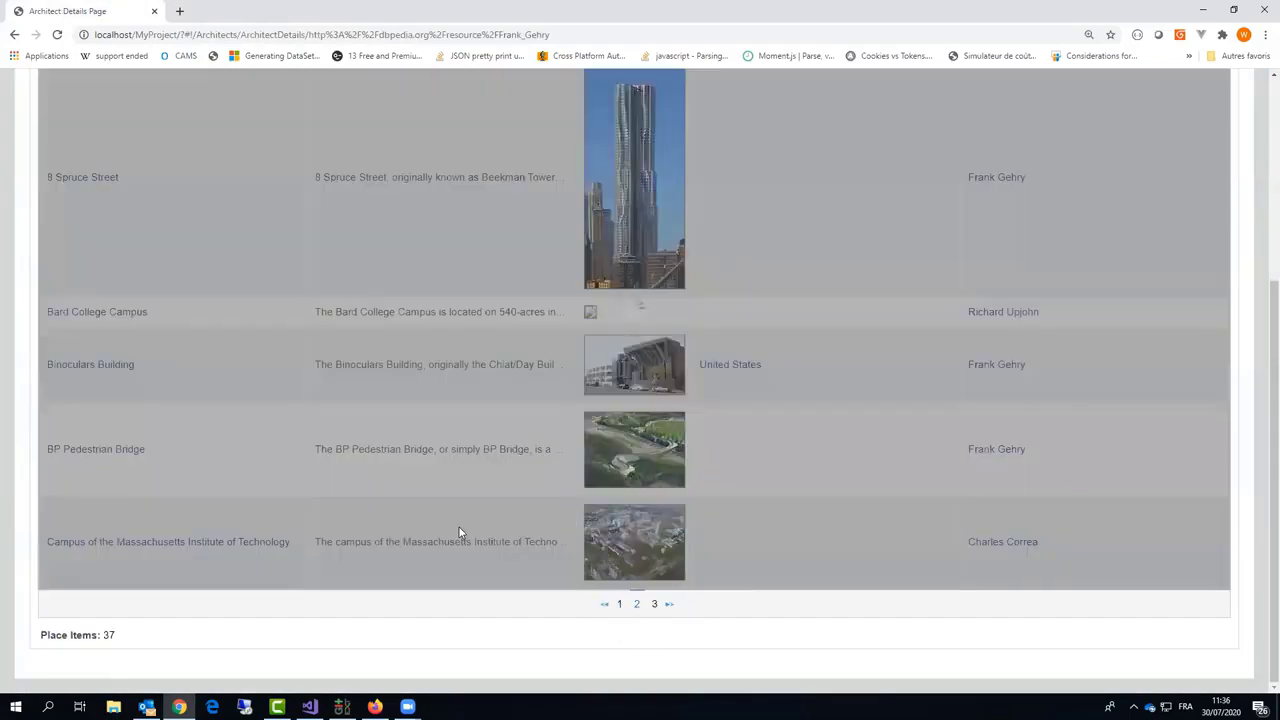
scroll(419, 494, "down", 2)
scroll(409, 500, "up", 5)
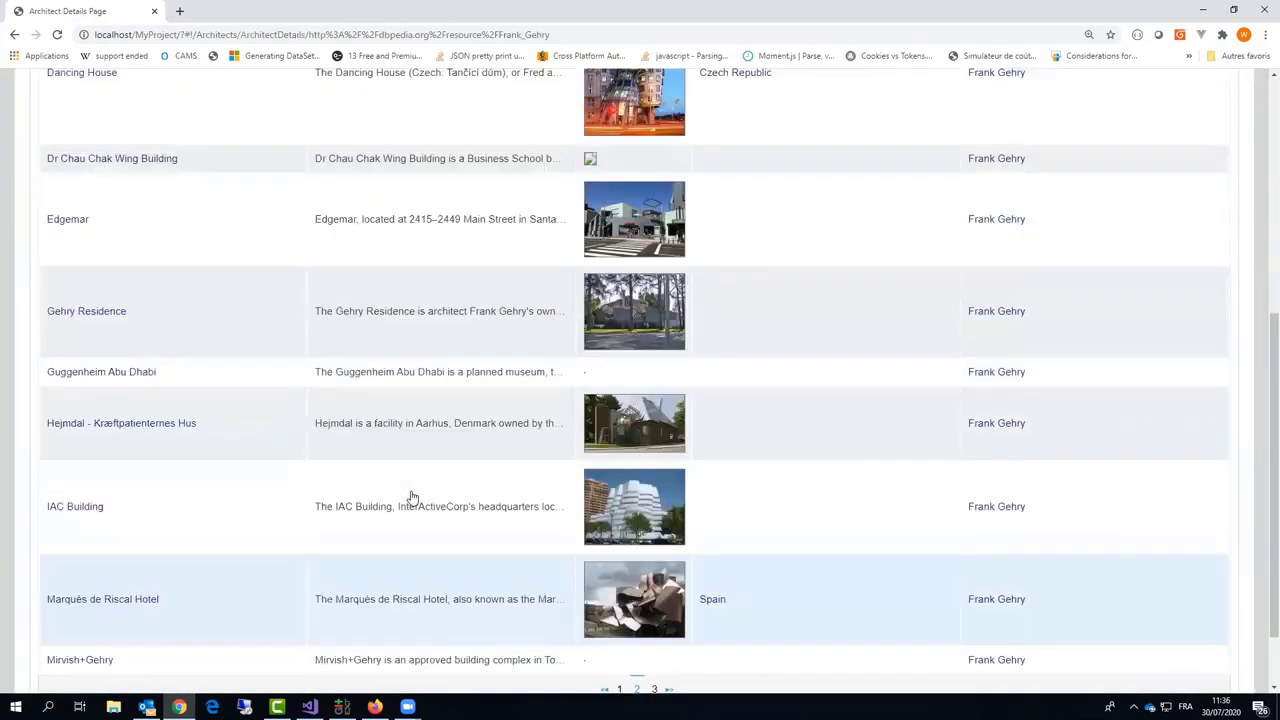
left_click(50, 233)
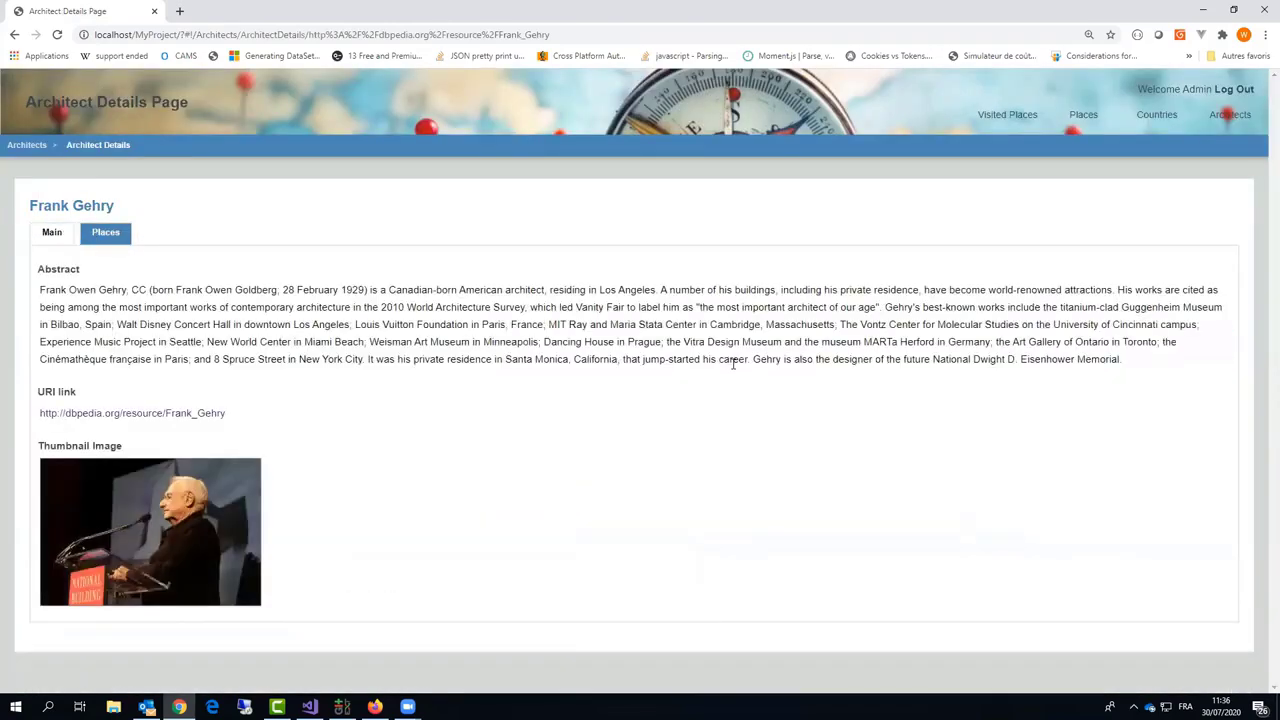
Step: Search countries by name 'australia' and expand Australia's full abstract
left_click(1168, 119)
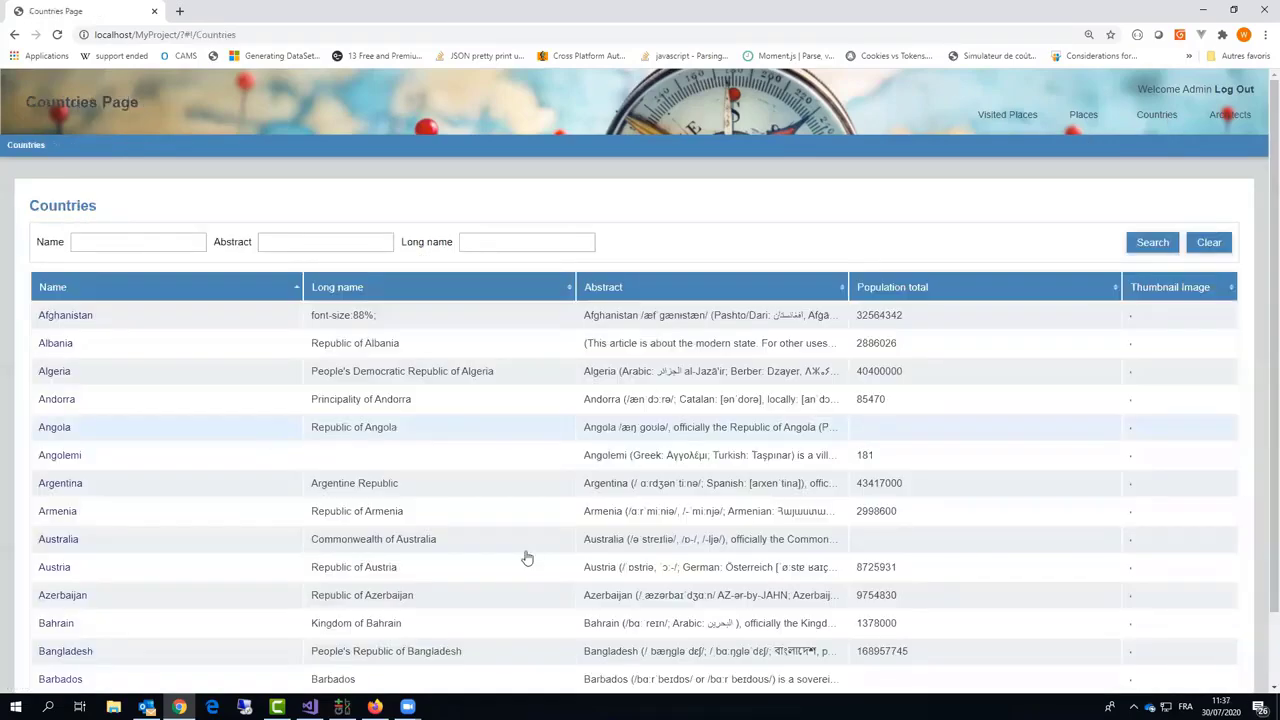
scroll(637, 563, "down", 6)
scroll(640, 566, "up", 6)
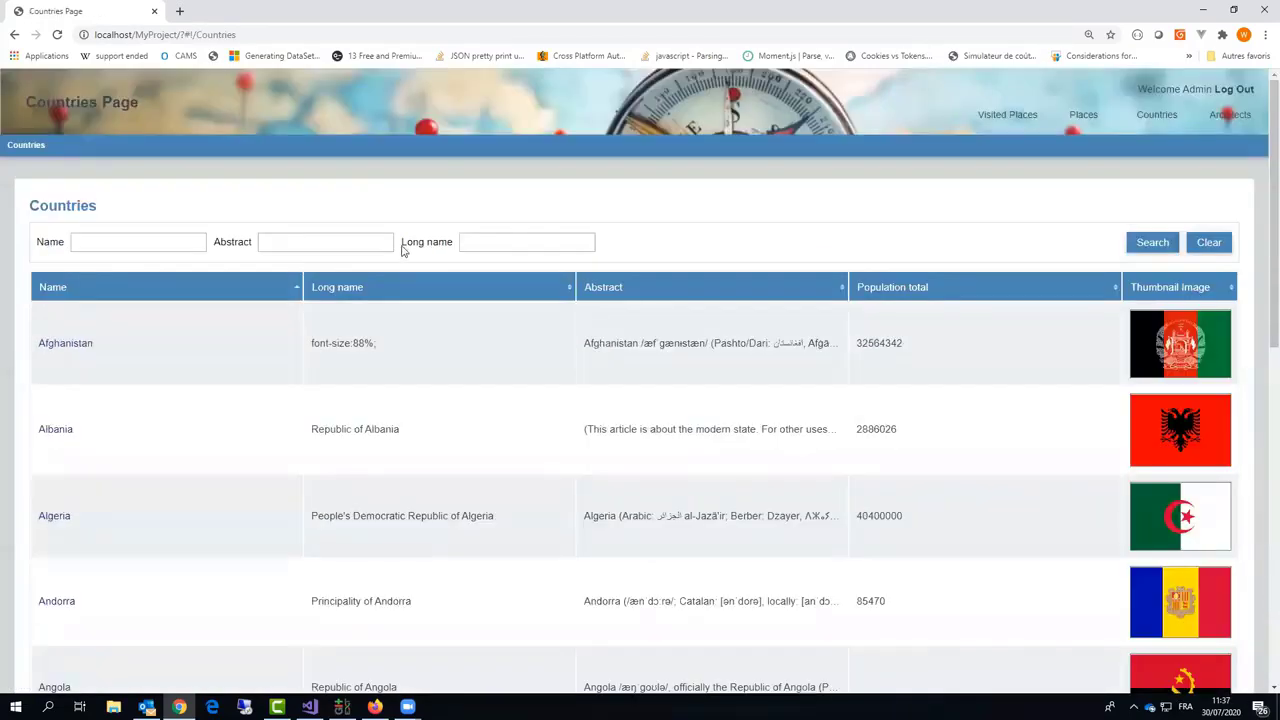
left_click(173, 241)
type("austra")
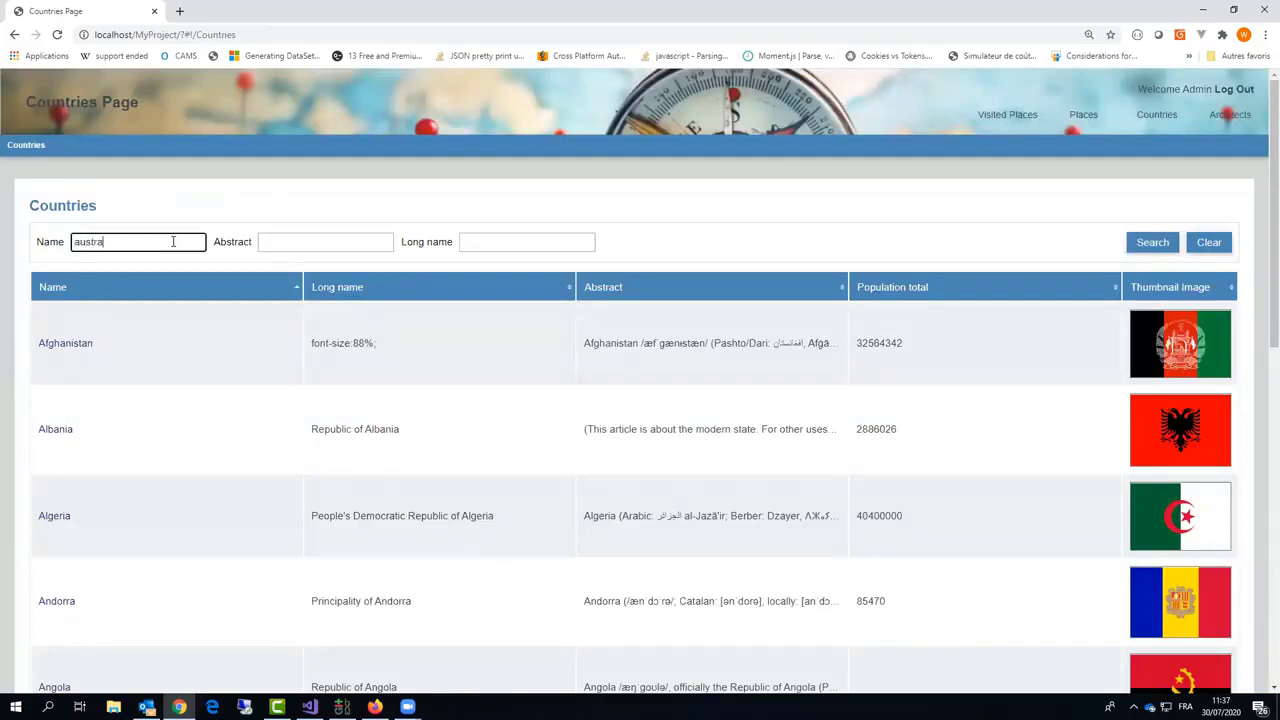
type("lia")
key("Return")
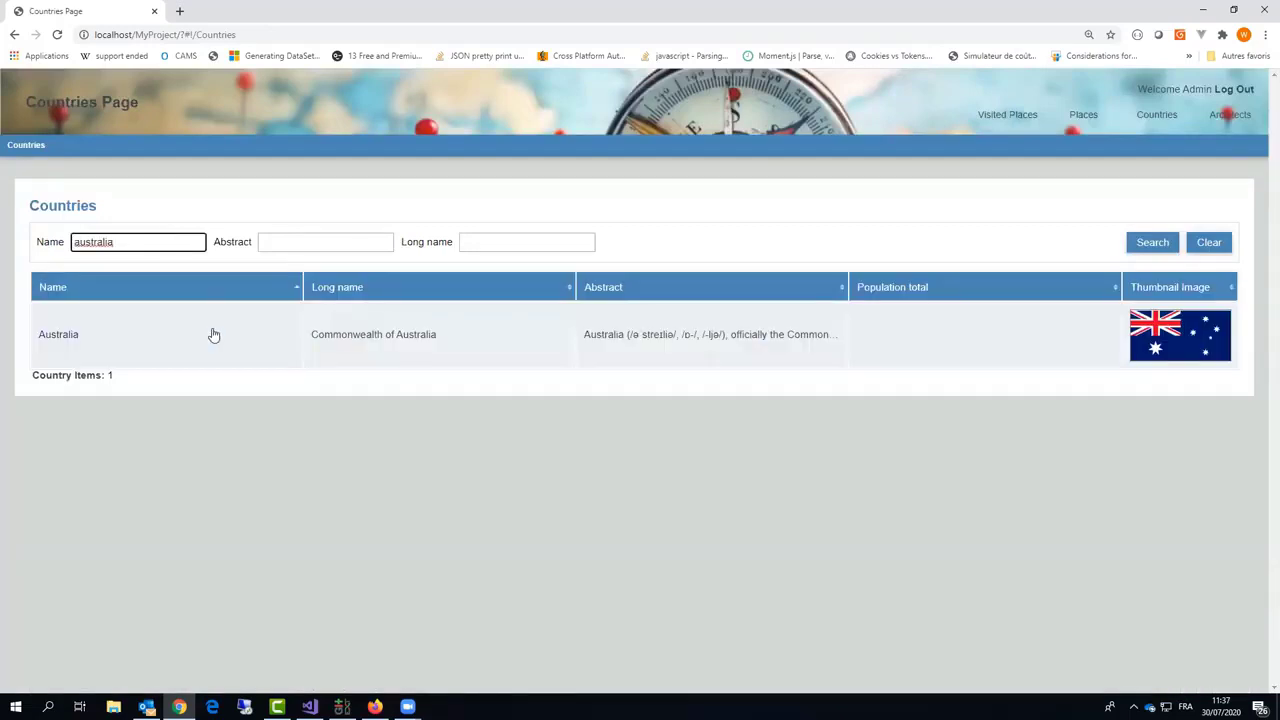
left_click(419, 348)
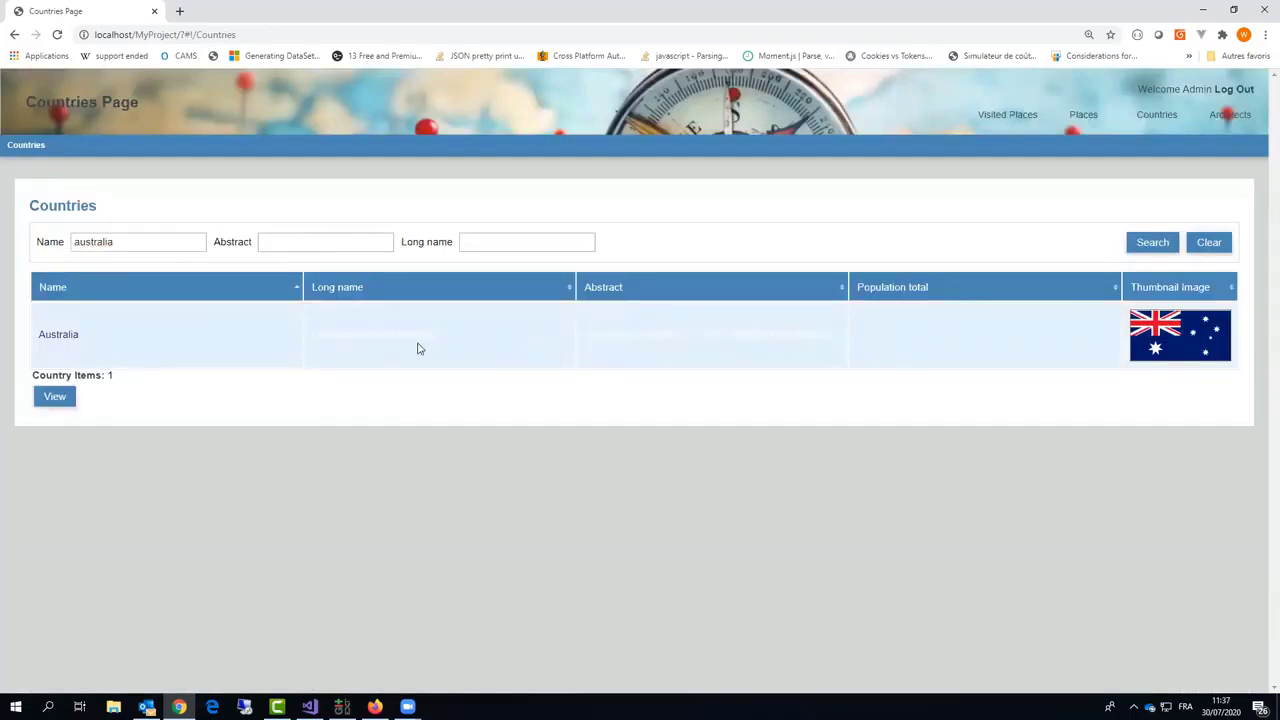
left_click(688, 340)
scroll(563, 443, "down", 2)
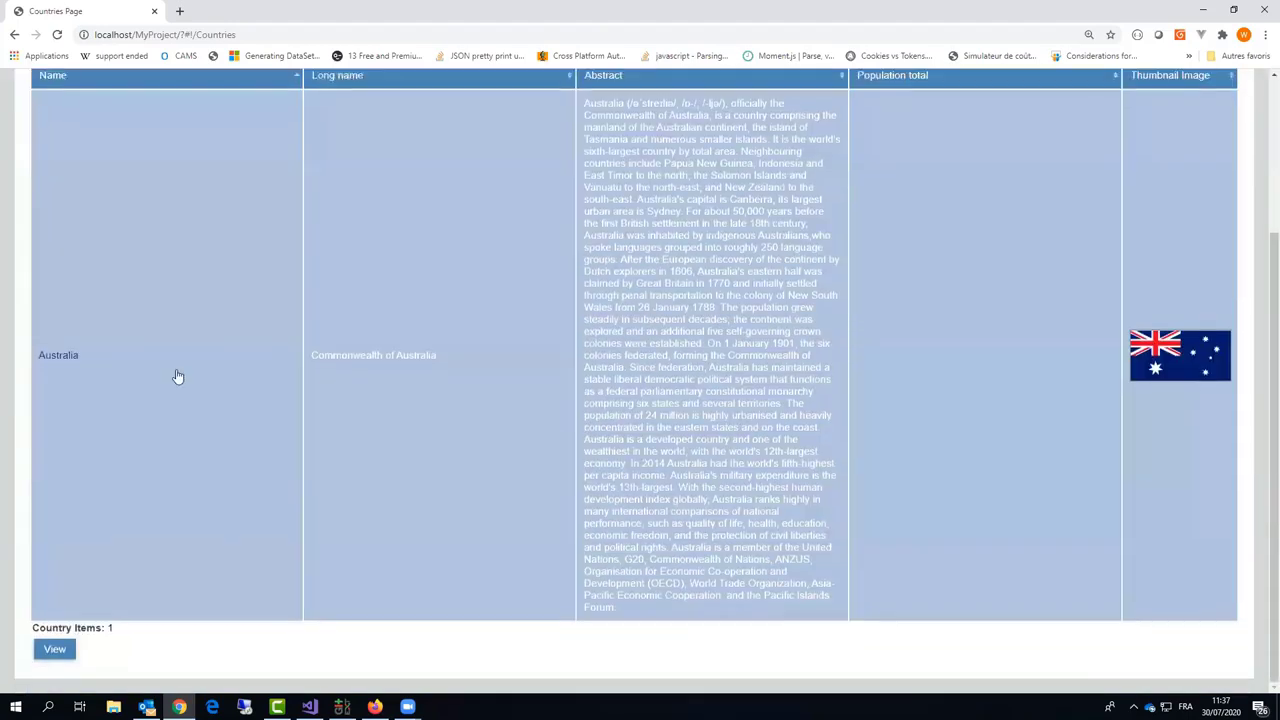
Step: Open Australia's details and DBpedia page, then open AMP Square from its places
left_click(204, 427)
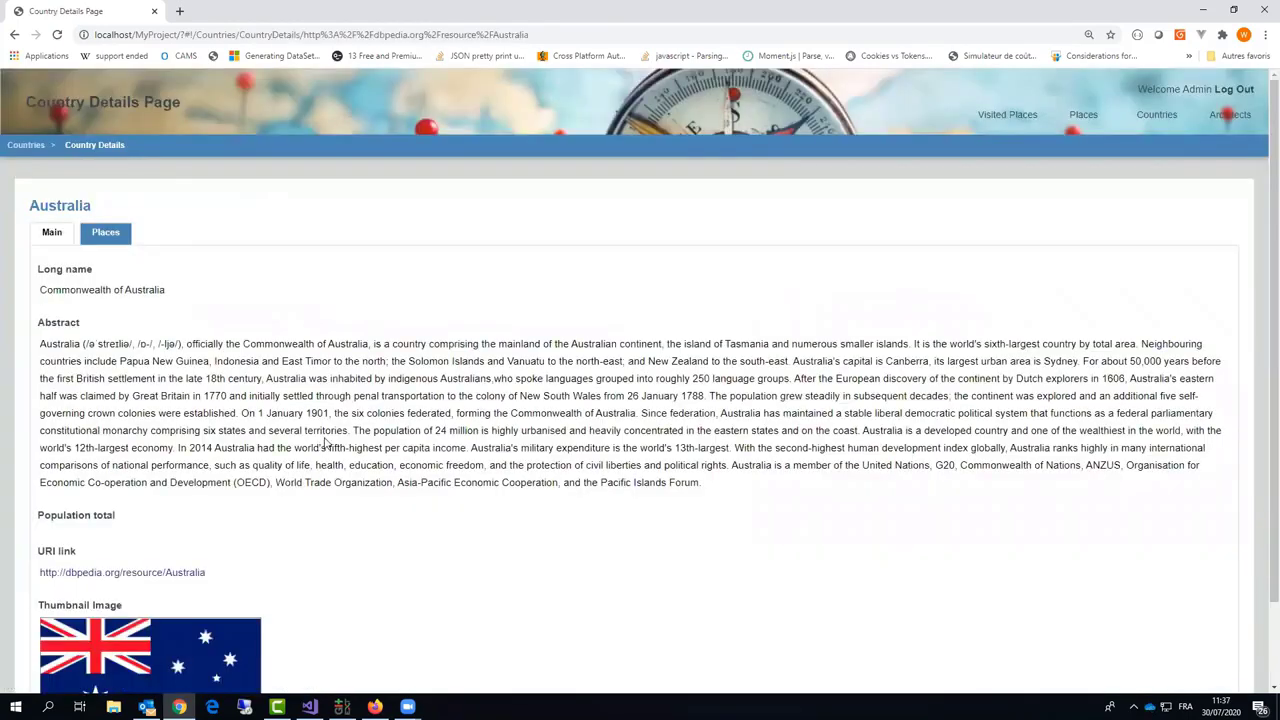
scroll(324, 440, "down", 1)
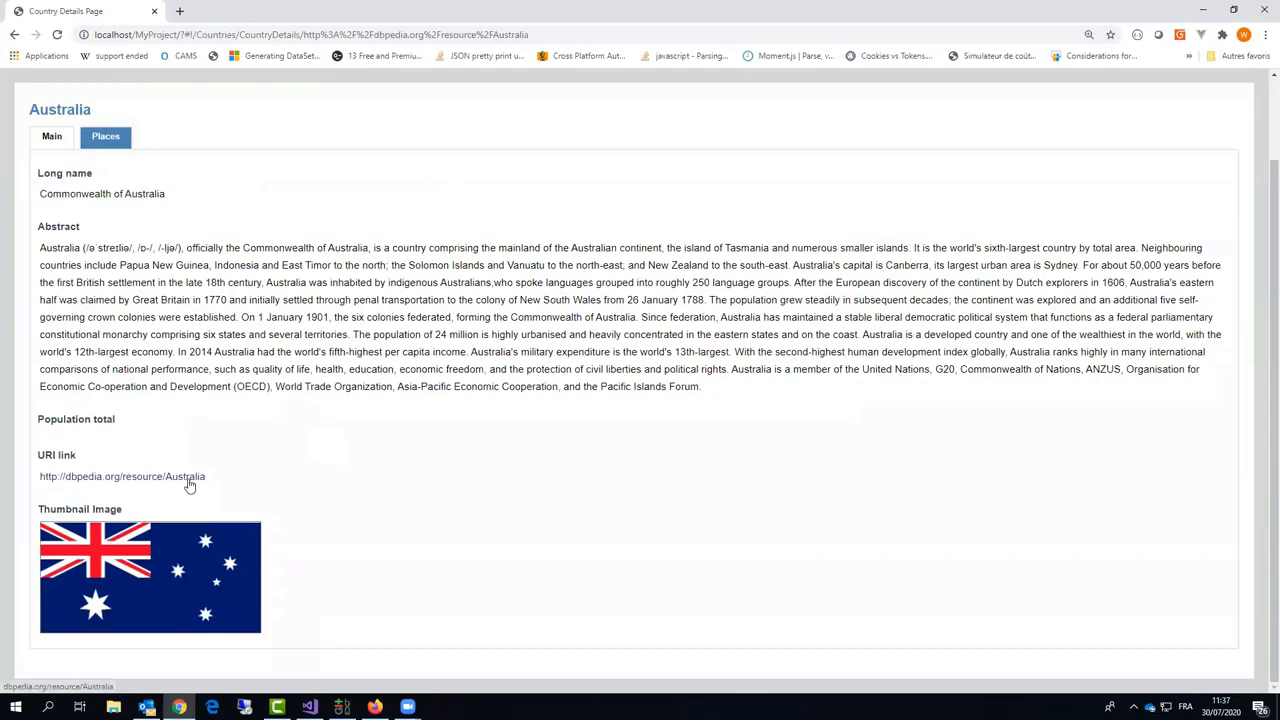
left_click(191, 479)
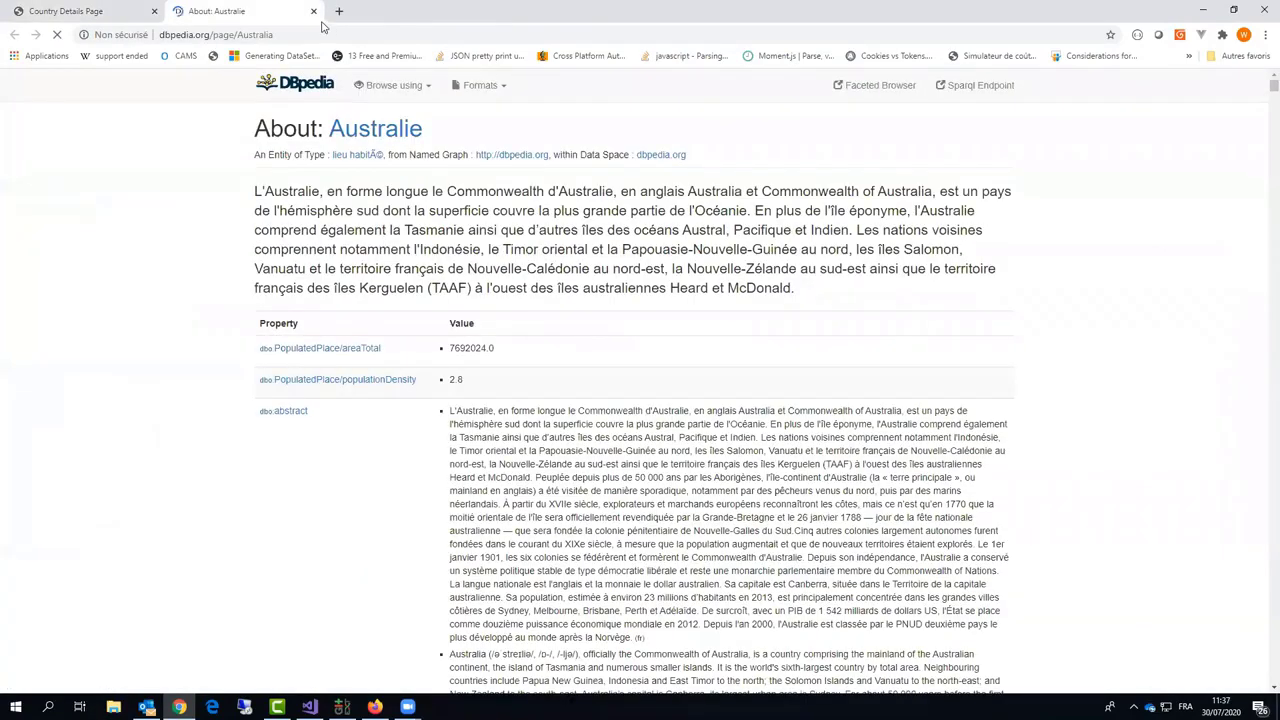
left_click(313, 12)
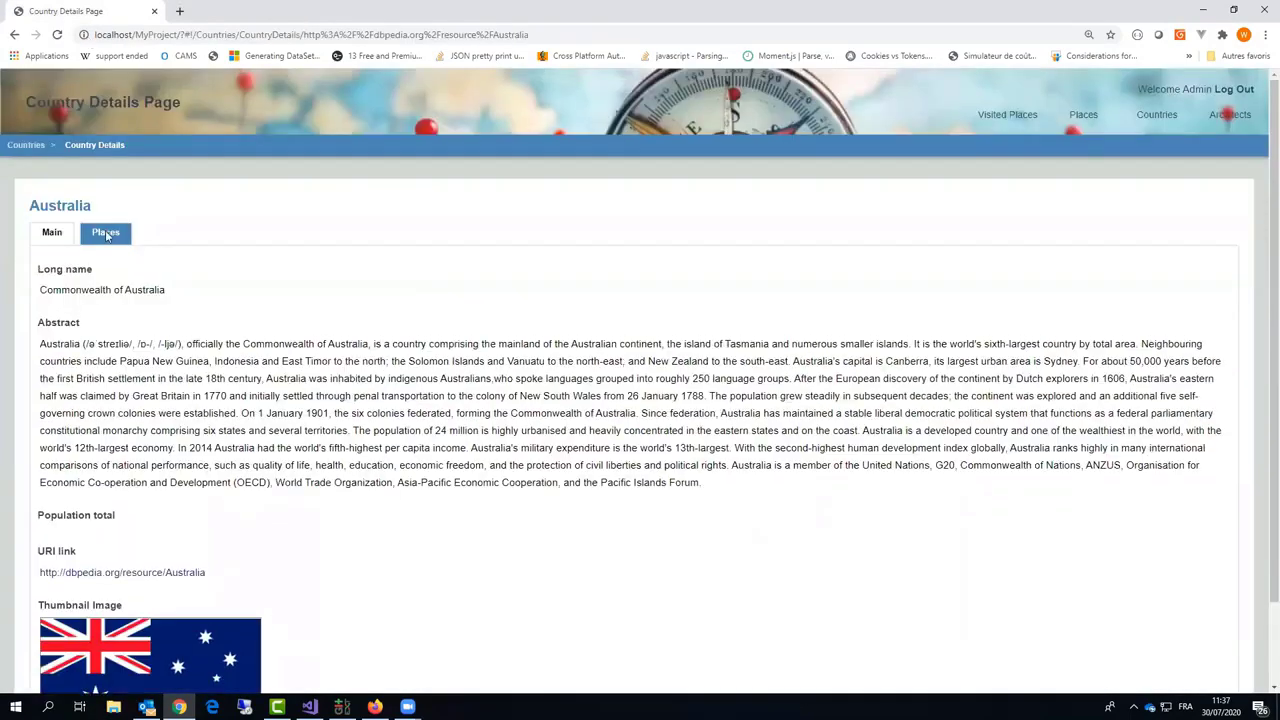
scroll(366, 471, "down", 6)
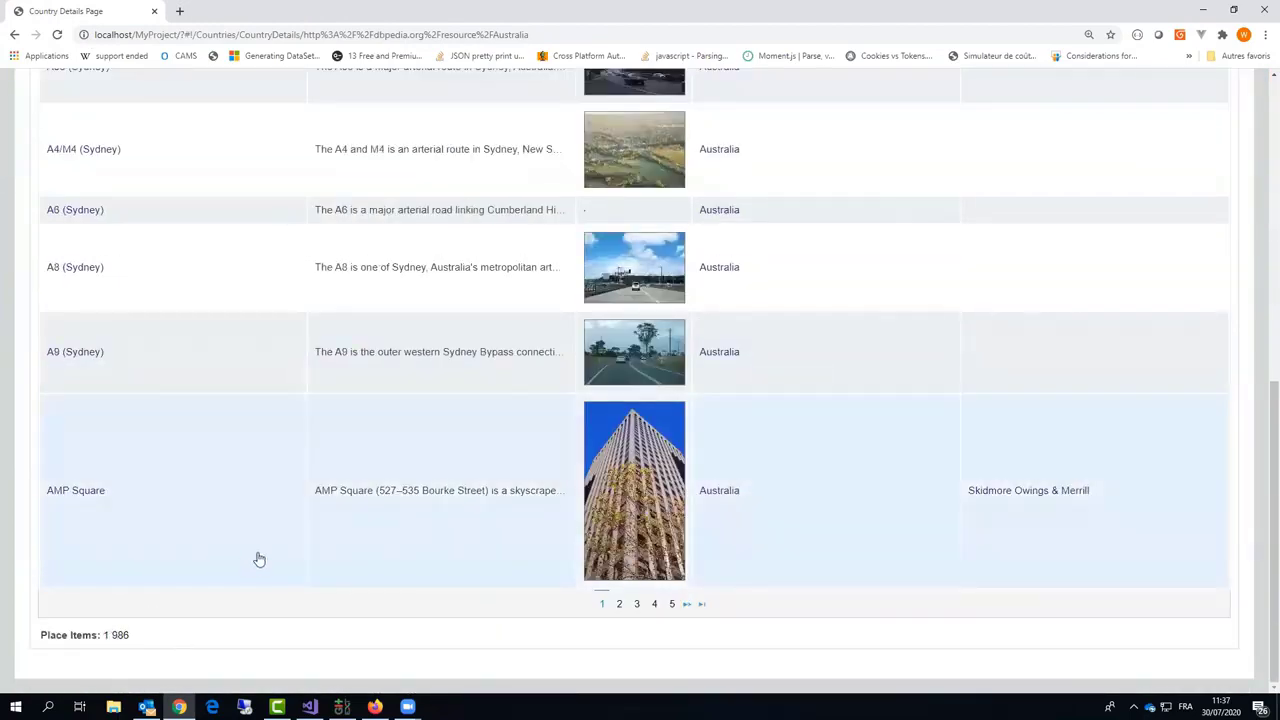
left_click(88, 498)
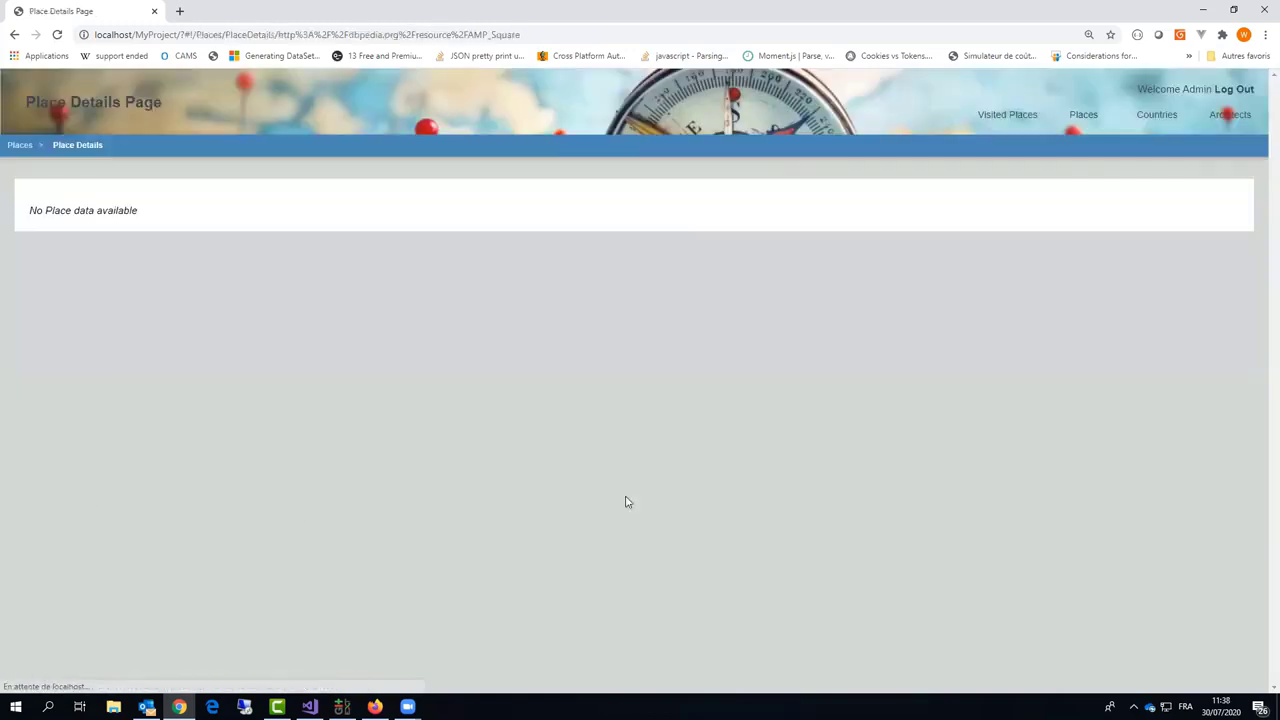
scroll(400, 535, "down", 3)
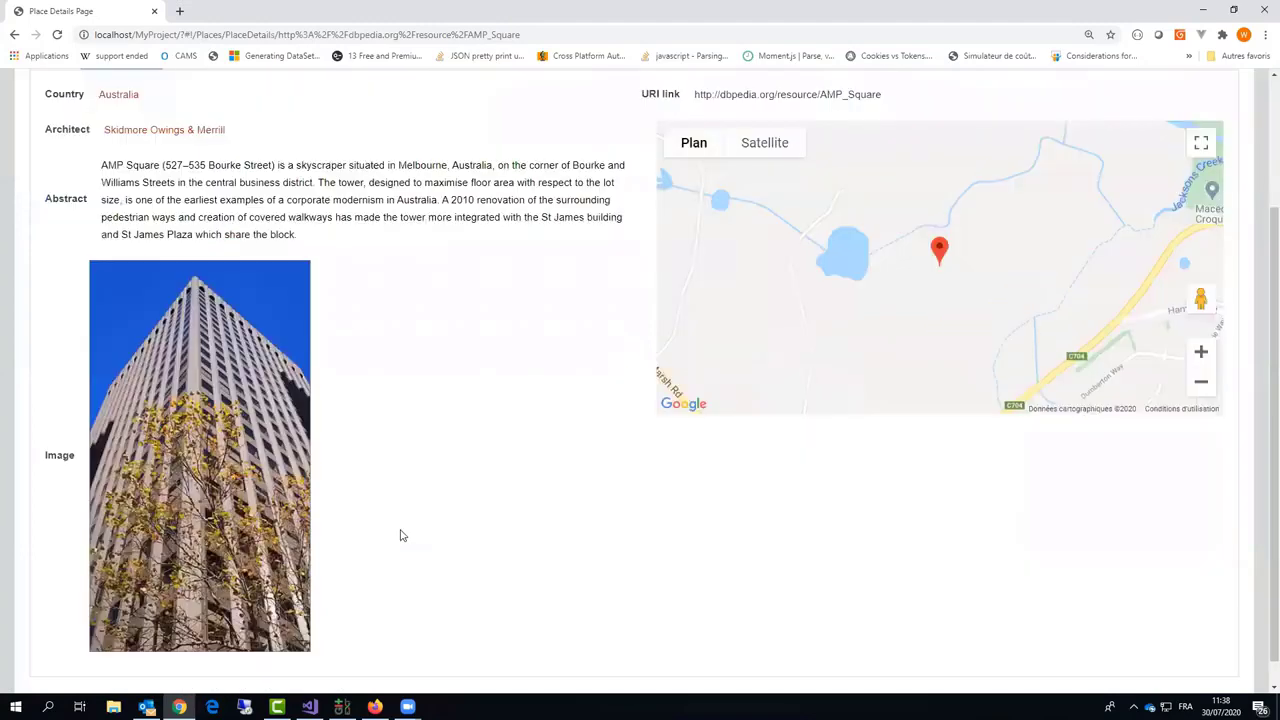
scroll(400, 535, "up", 3)
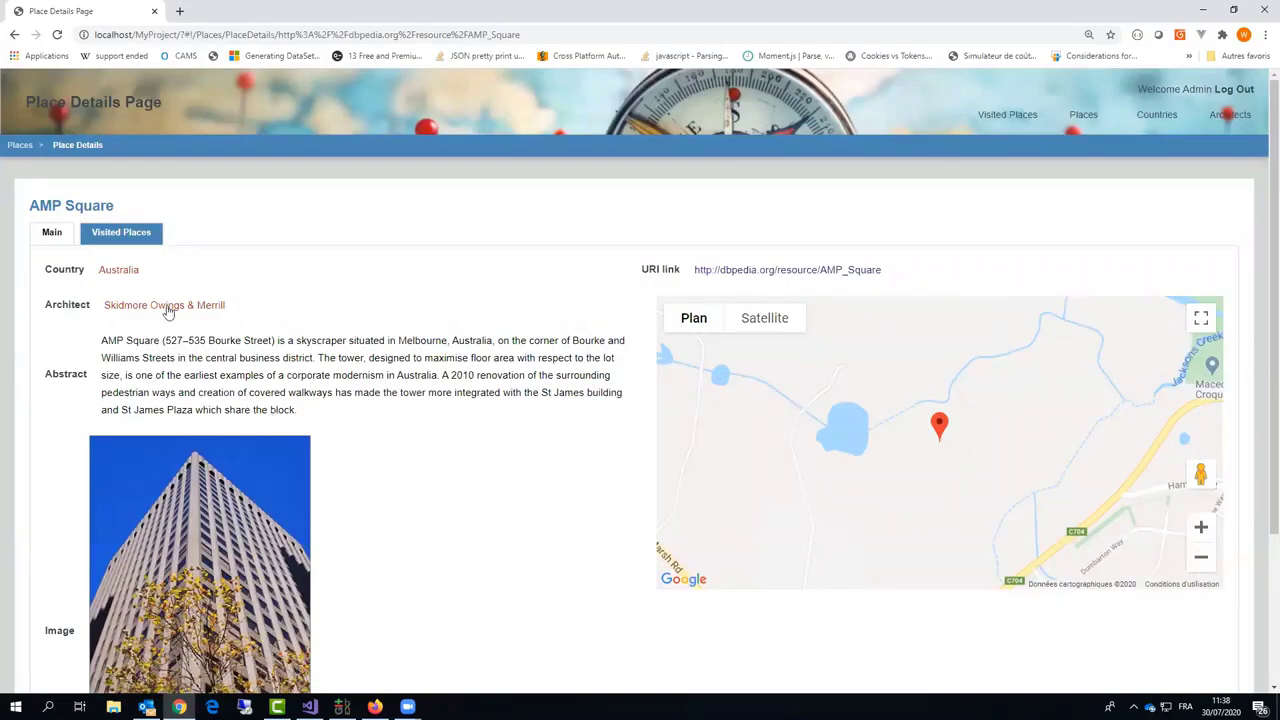